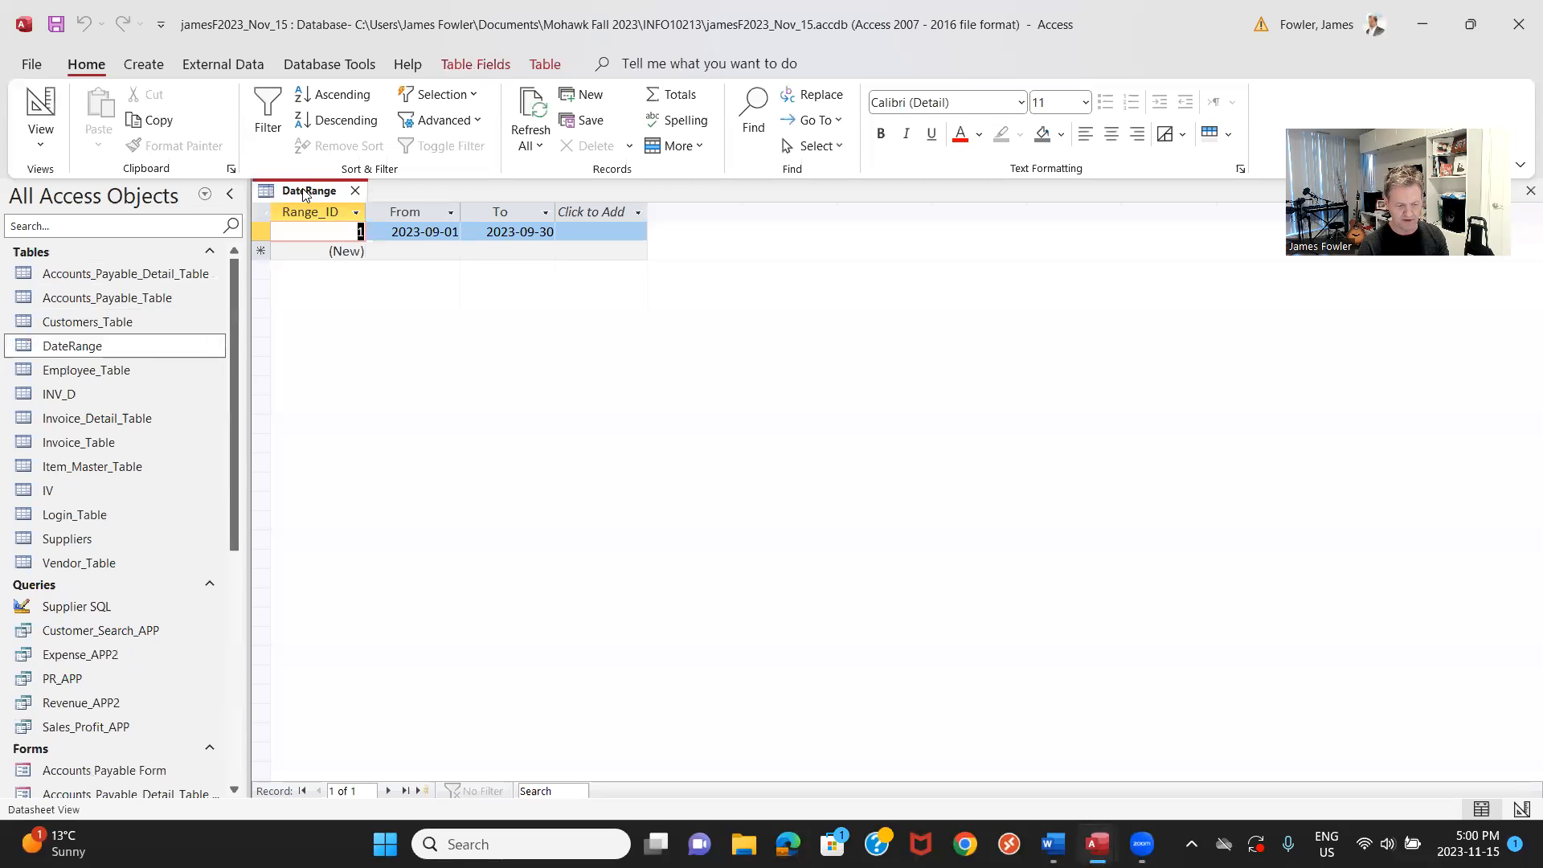
Review the field names and data types of the DateRange table in Design View, and close the table.
right_click(302, 194)
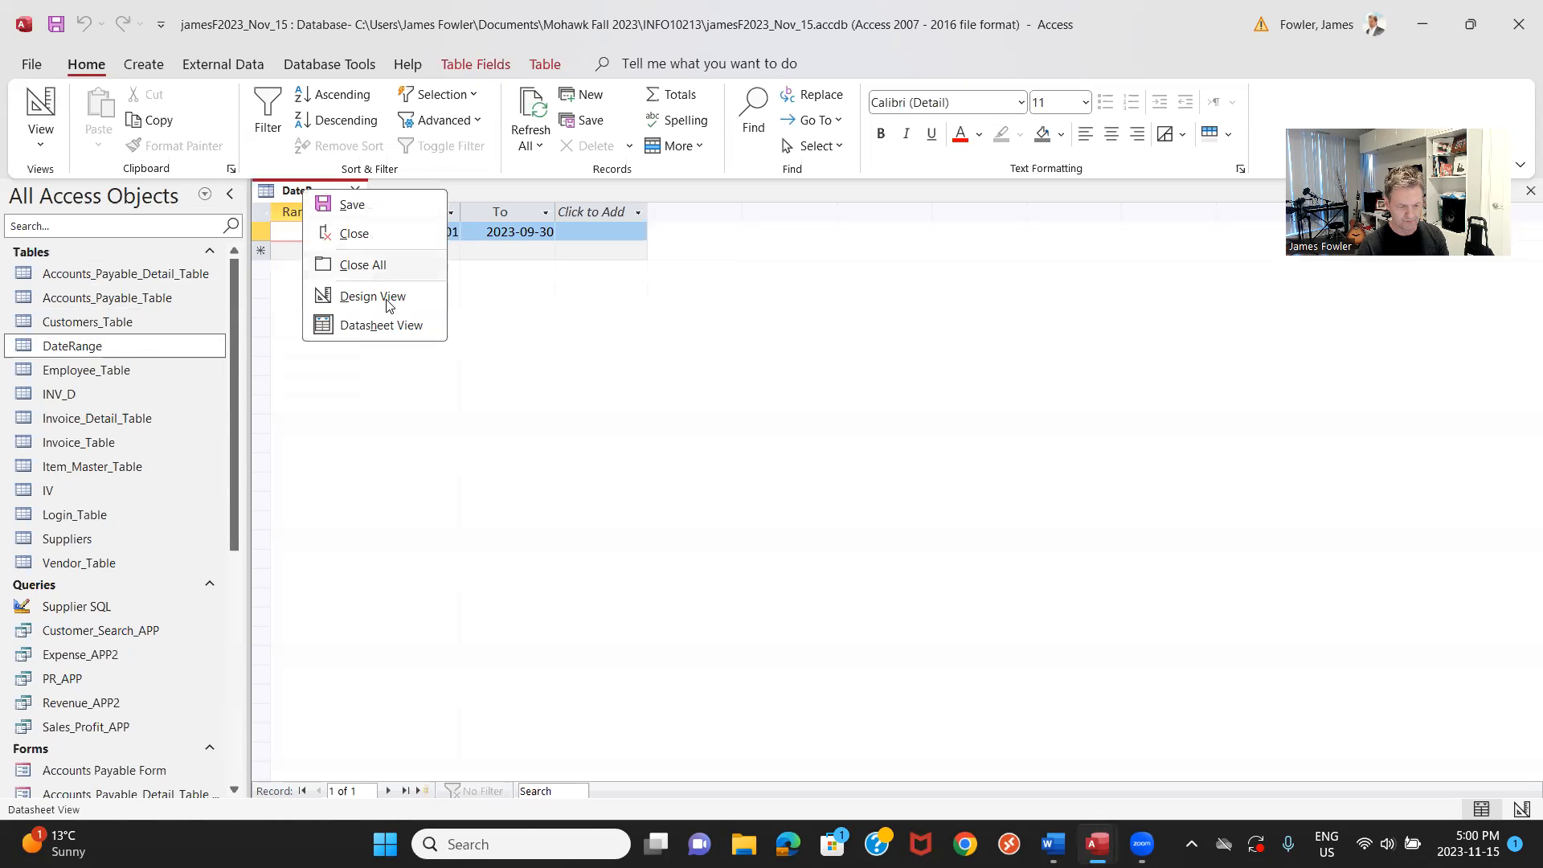
click(373, 297)
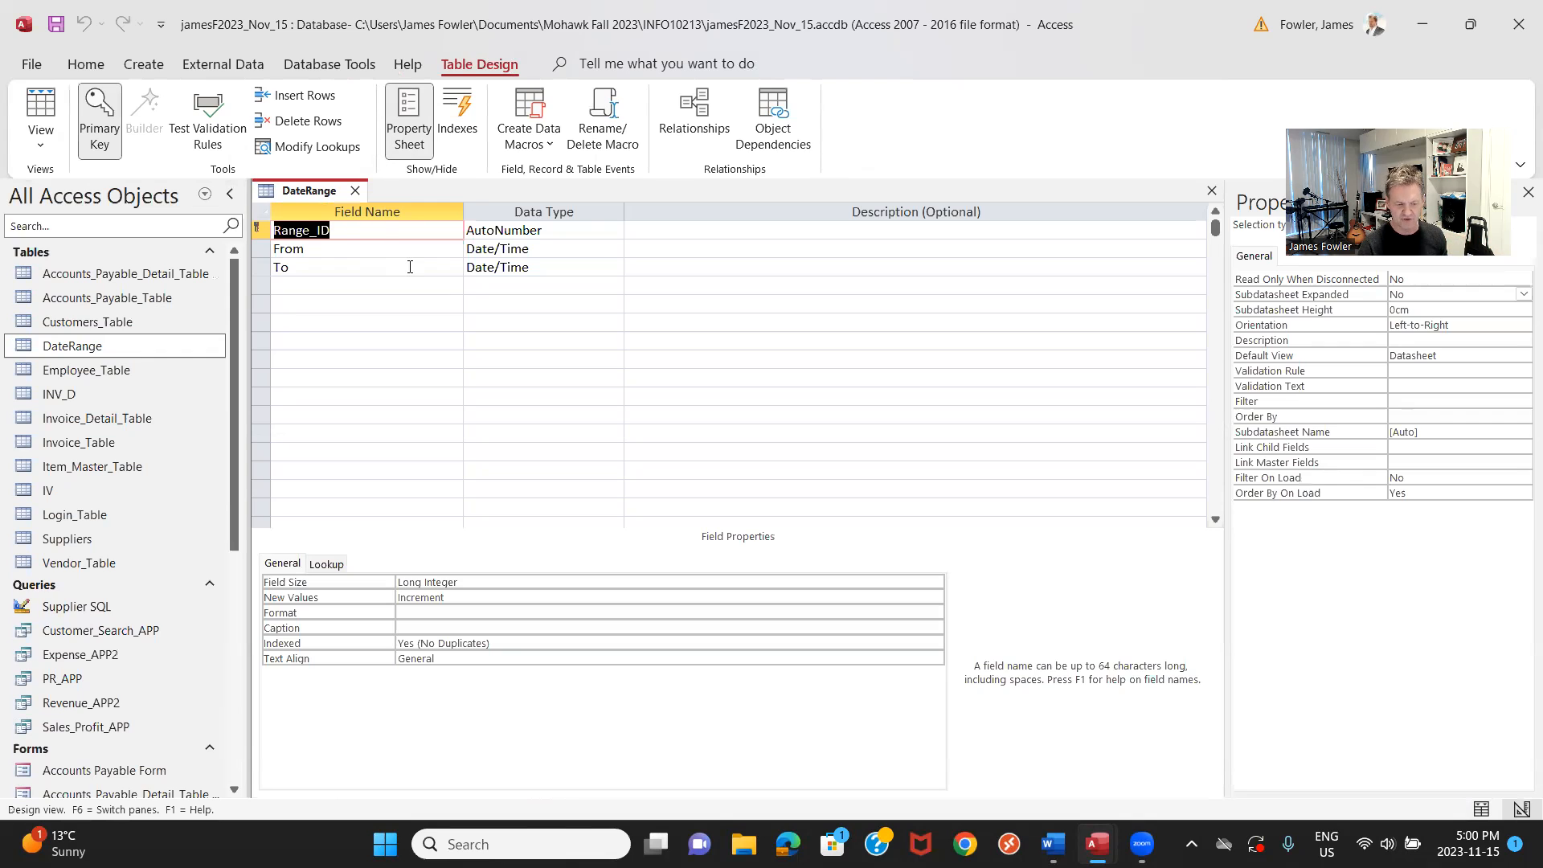
click(354, 191)
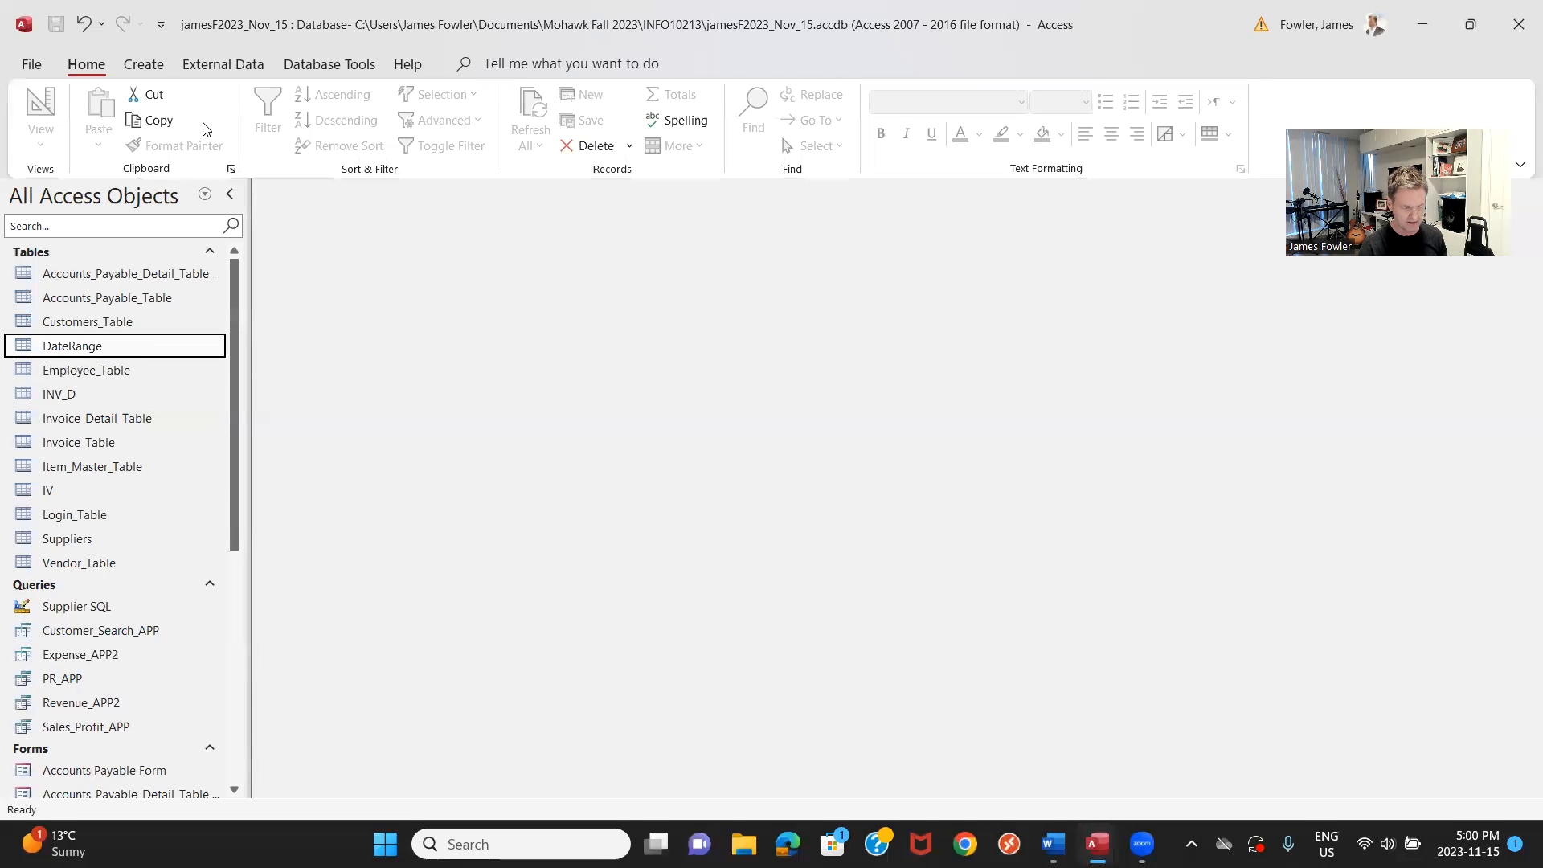
Set up a new form with the Form Wizard using the From and To fields of the DateRange table in Datasheet layout.
click(150, 71)
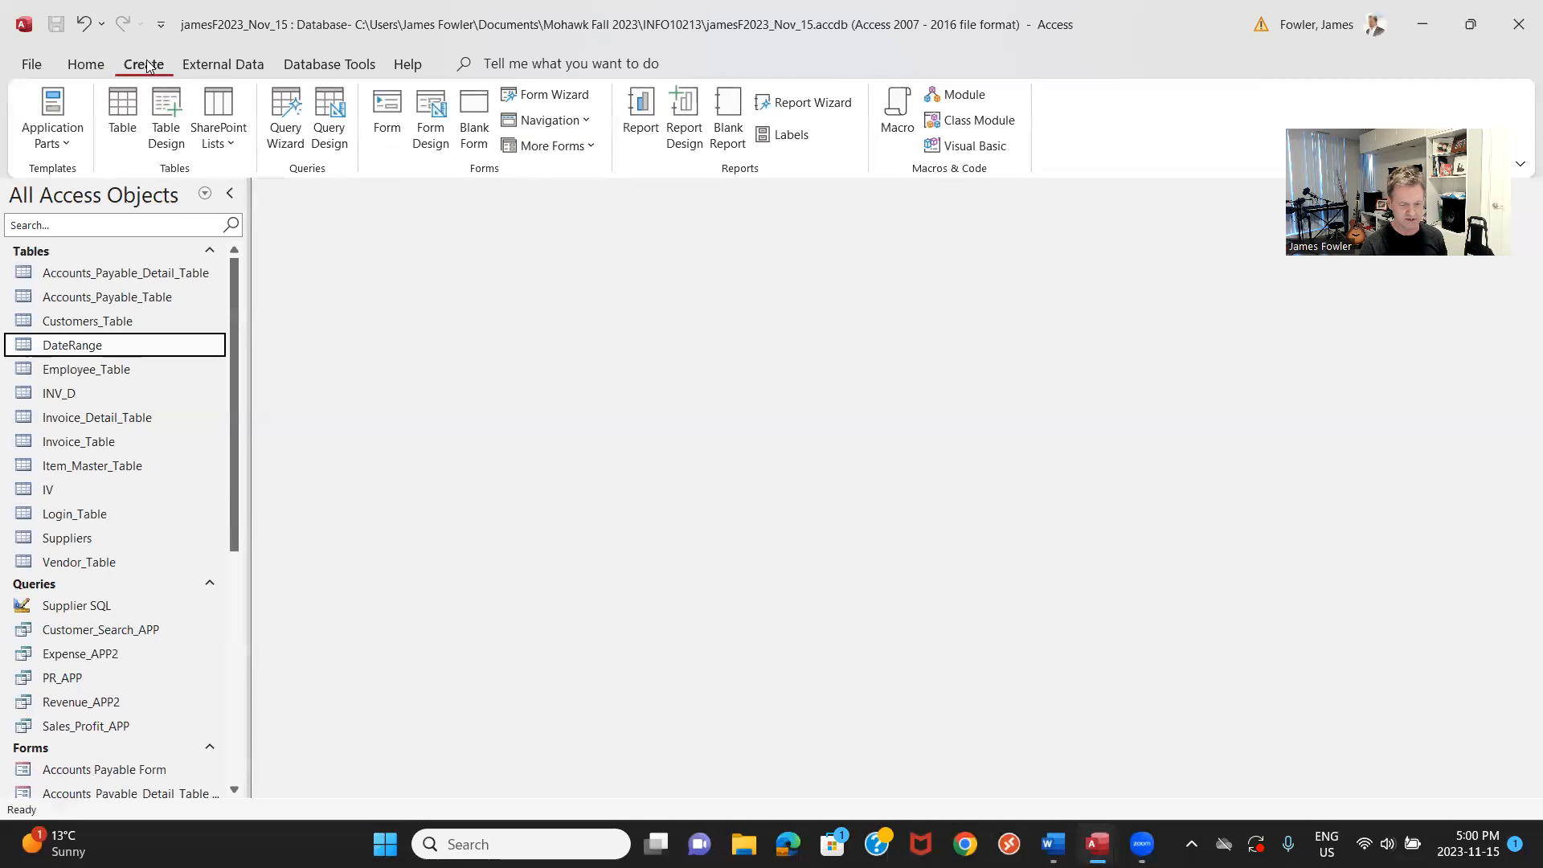
click(574, 98)
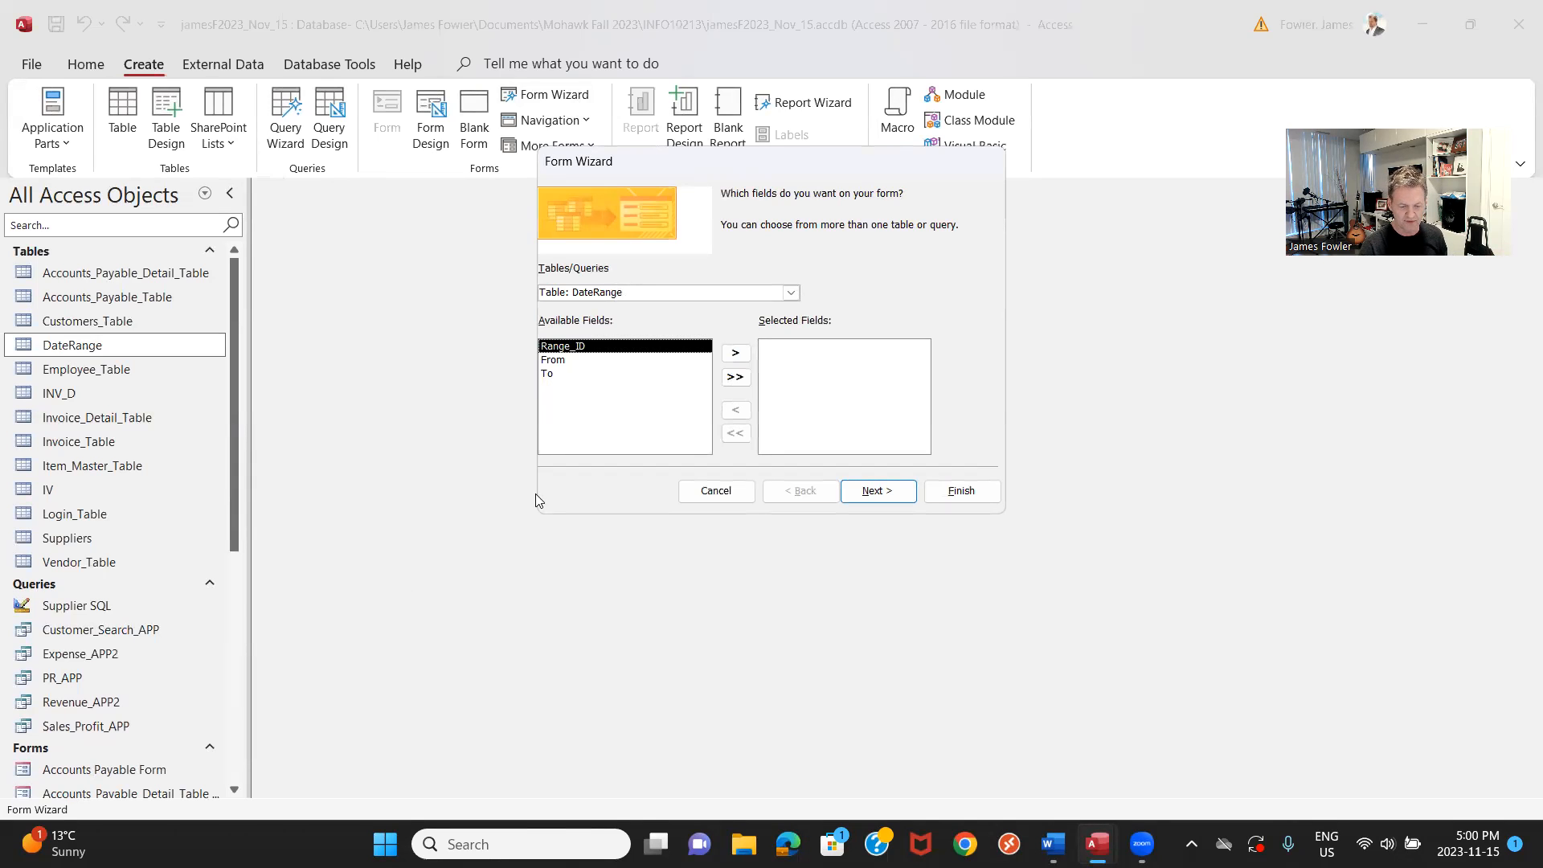
click(567, 361)
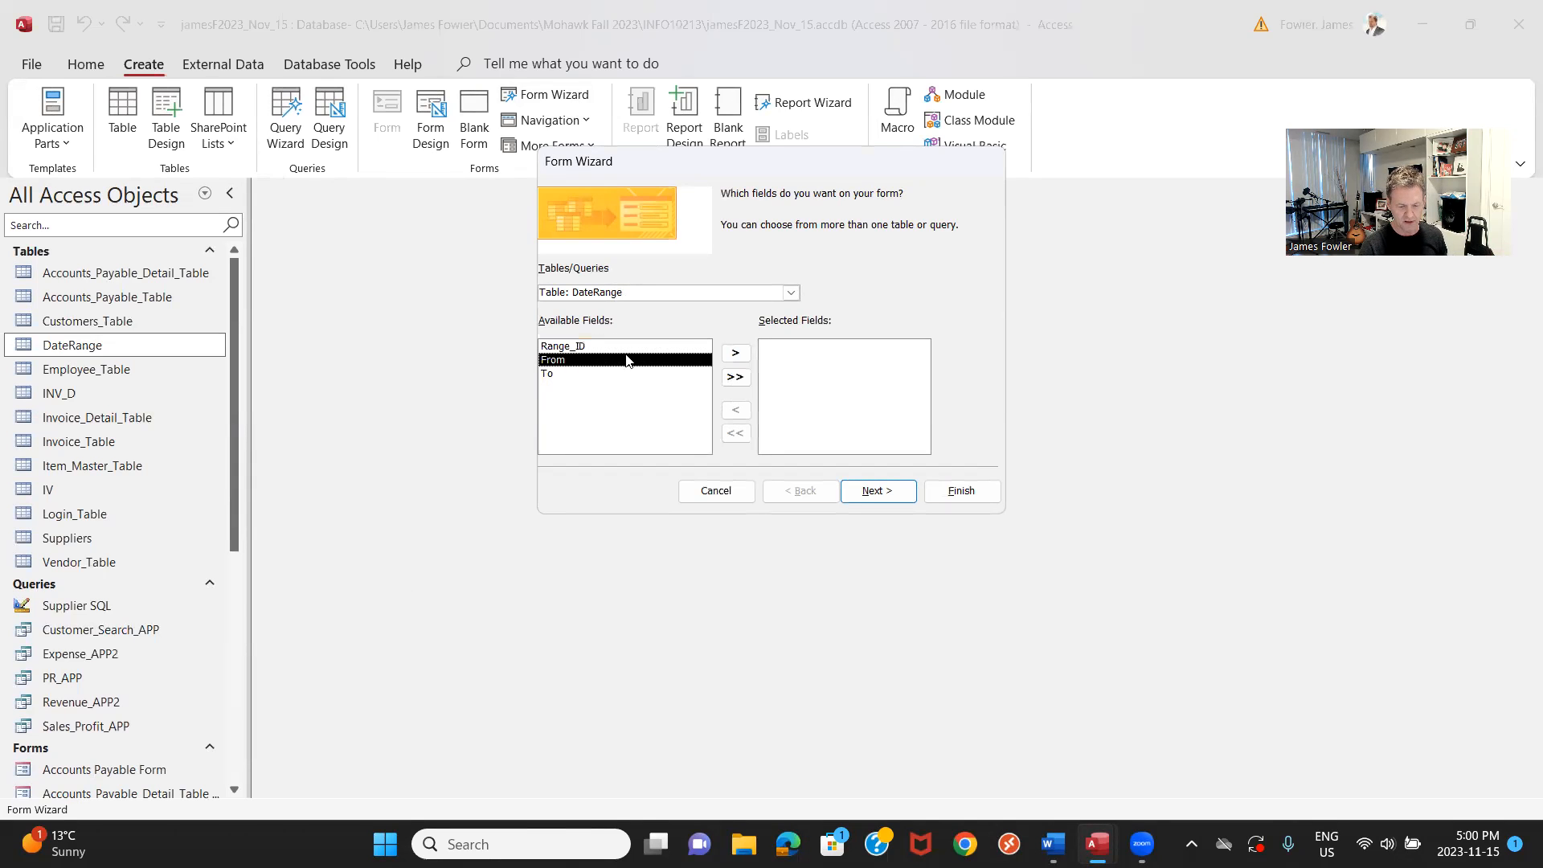
click(737, 353)
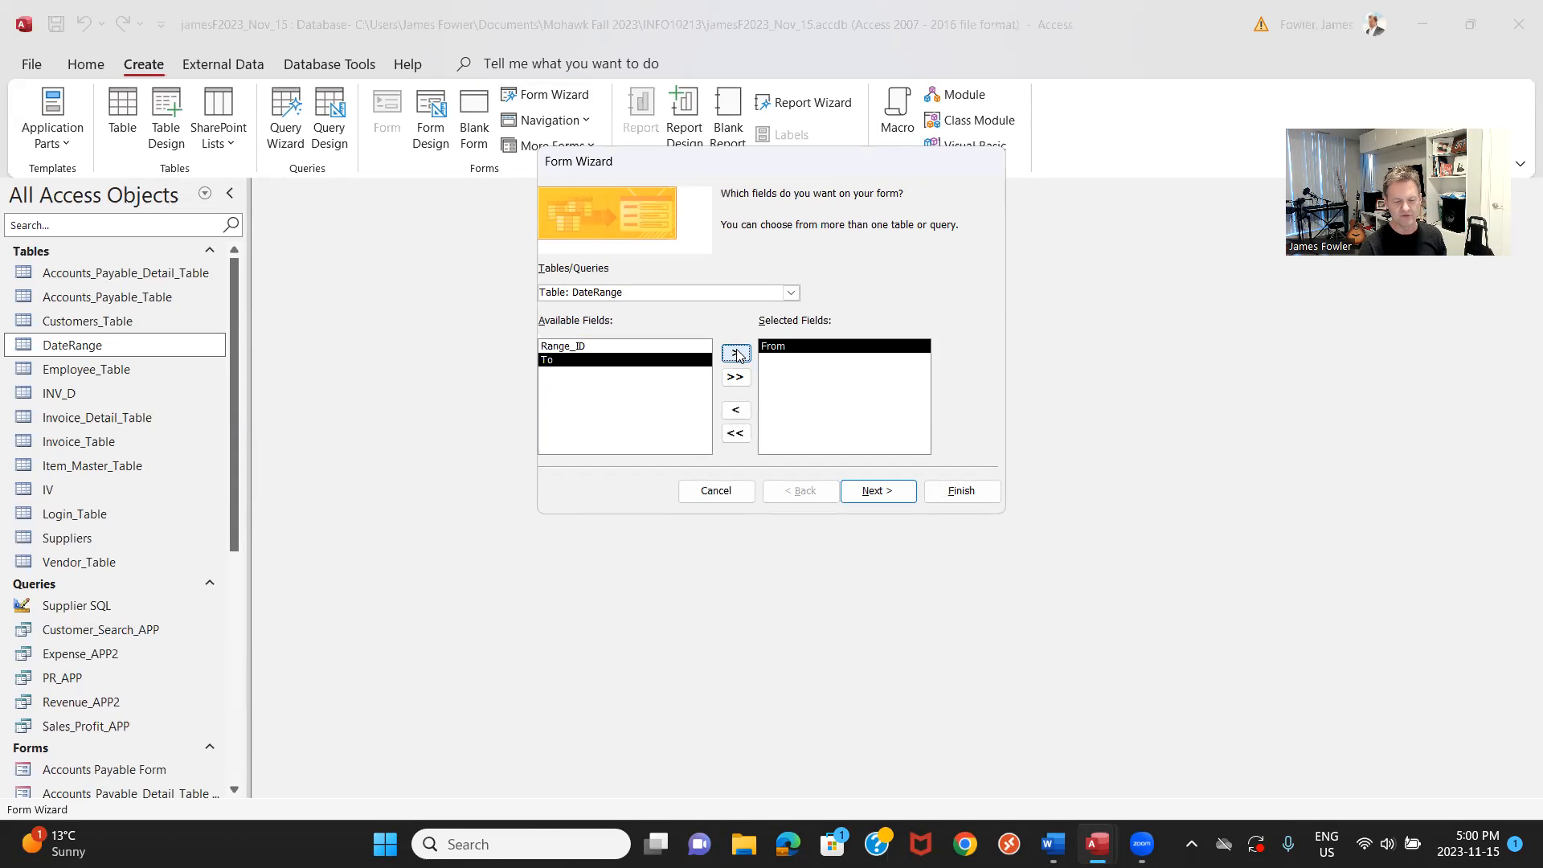
click(736, 353)
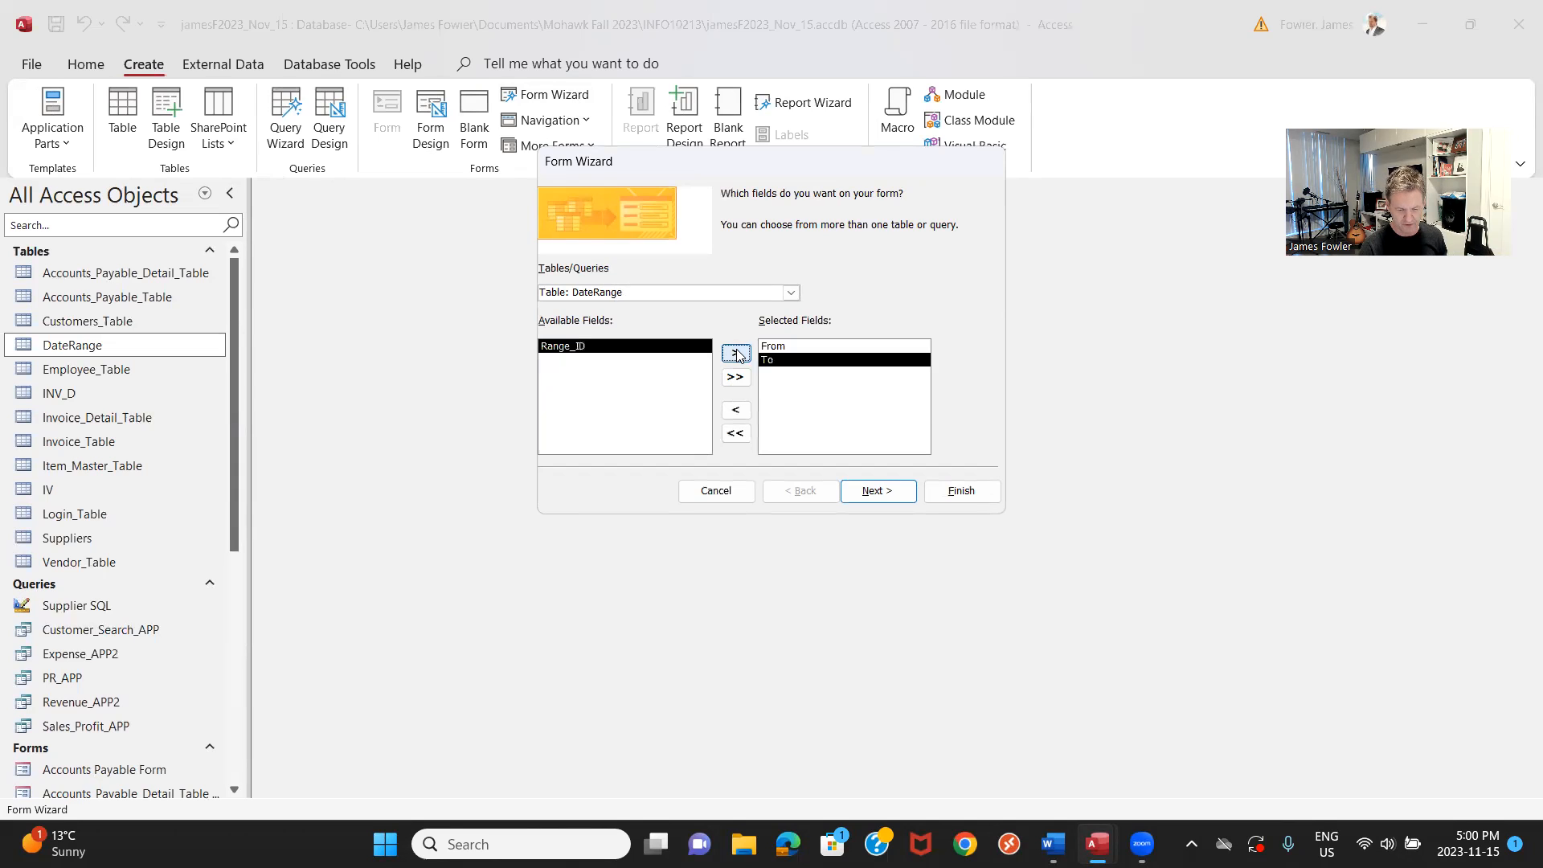
click(899, 502)
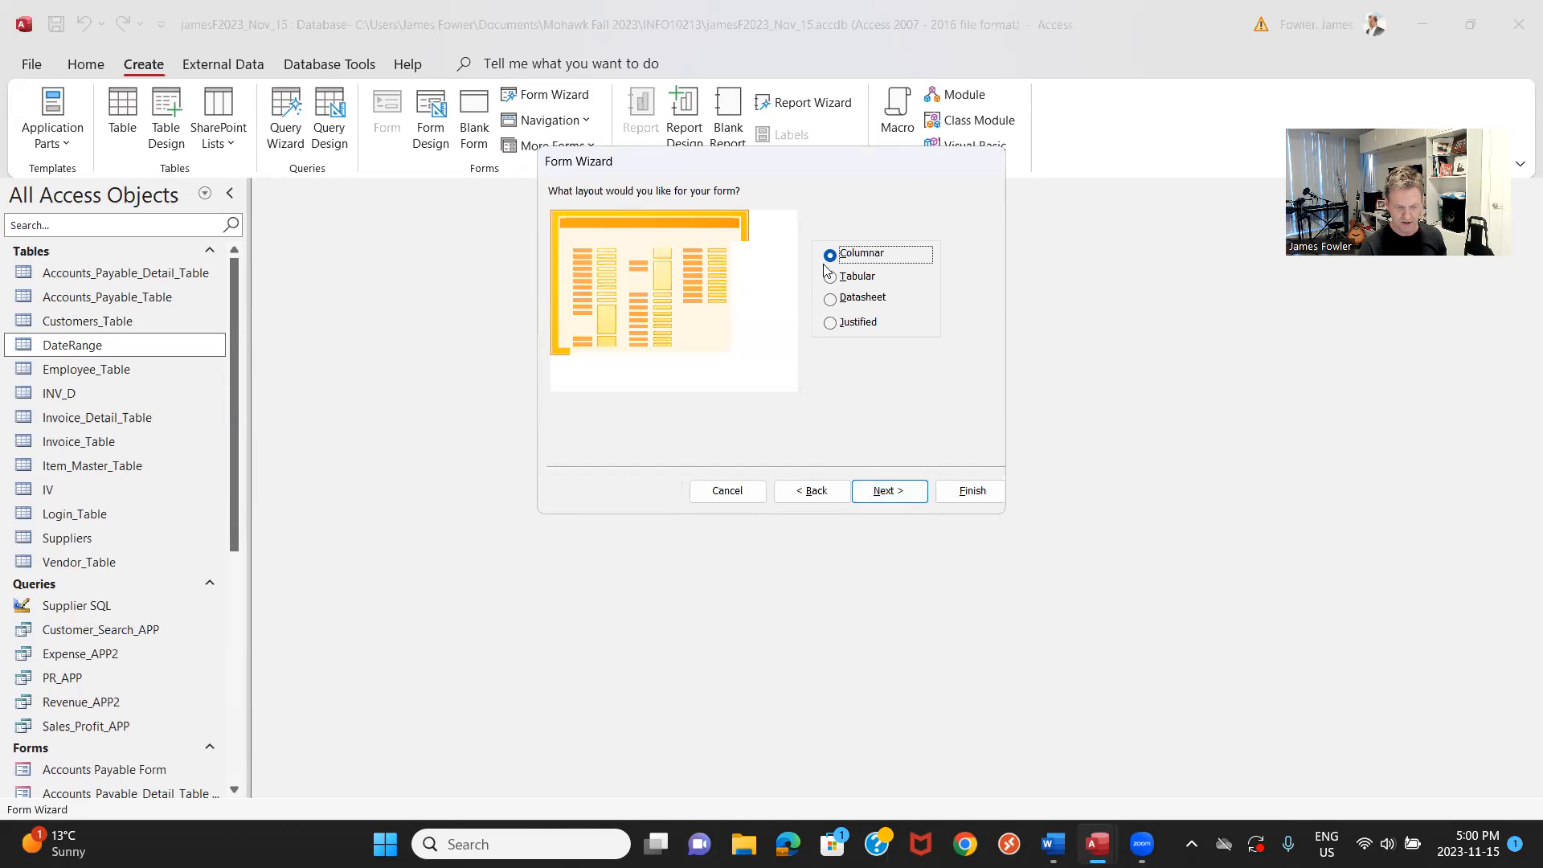
click(830, 300)
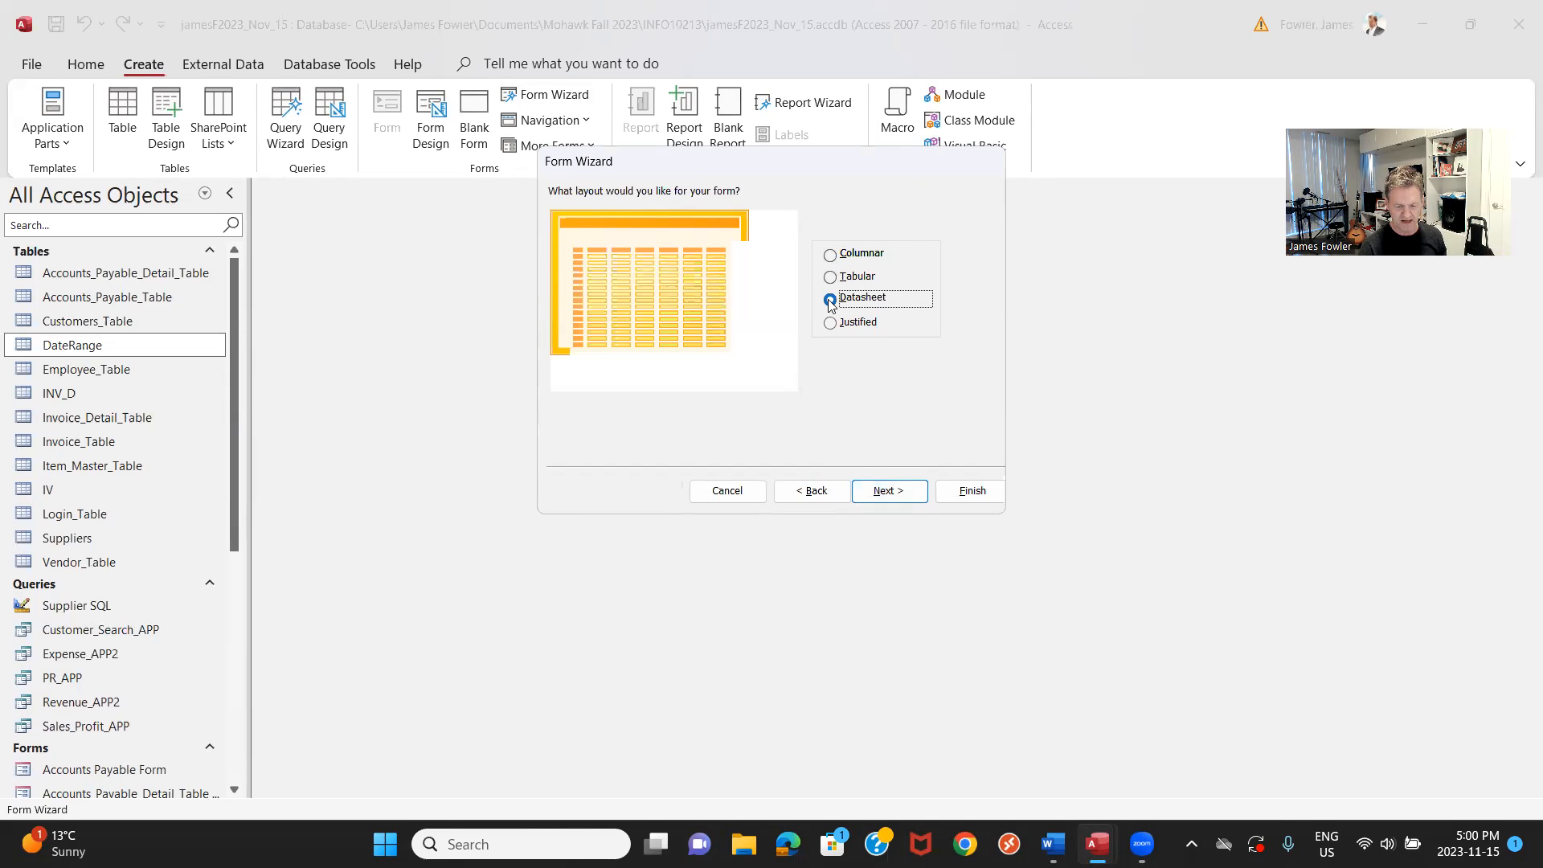
click(894, 494)
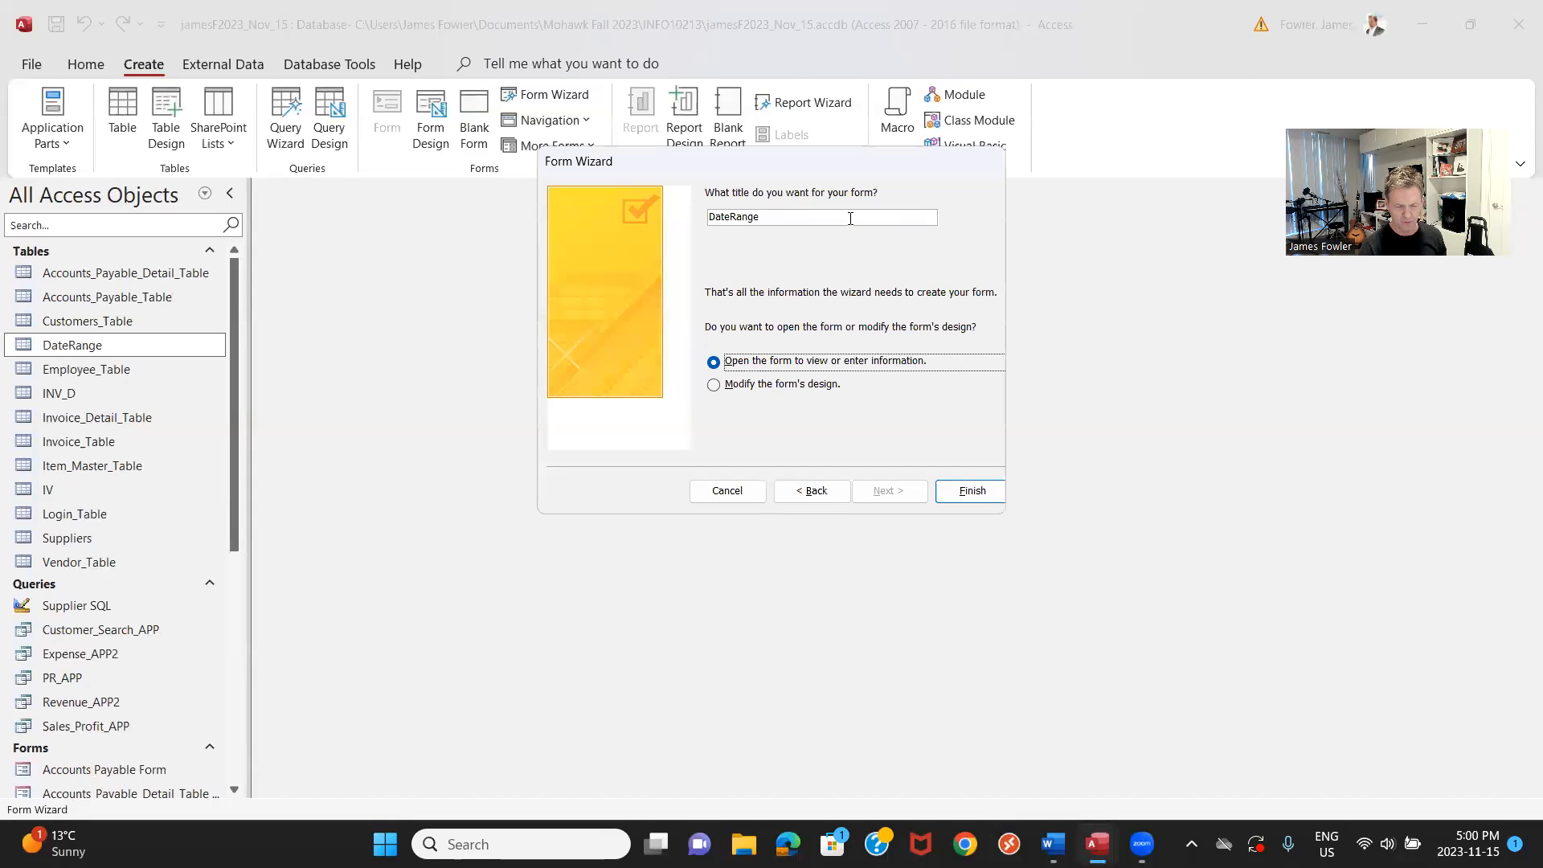
Title the new form "Report Generator Form", finish creating it, and close it.
key(BackSpace)
key(BackSpace)
key(BackSpace)
key(BackSpace)
key(BackSpace)
key(BackSpace)
key(BackSpace)
key(BackSpace)
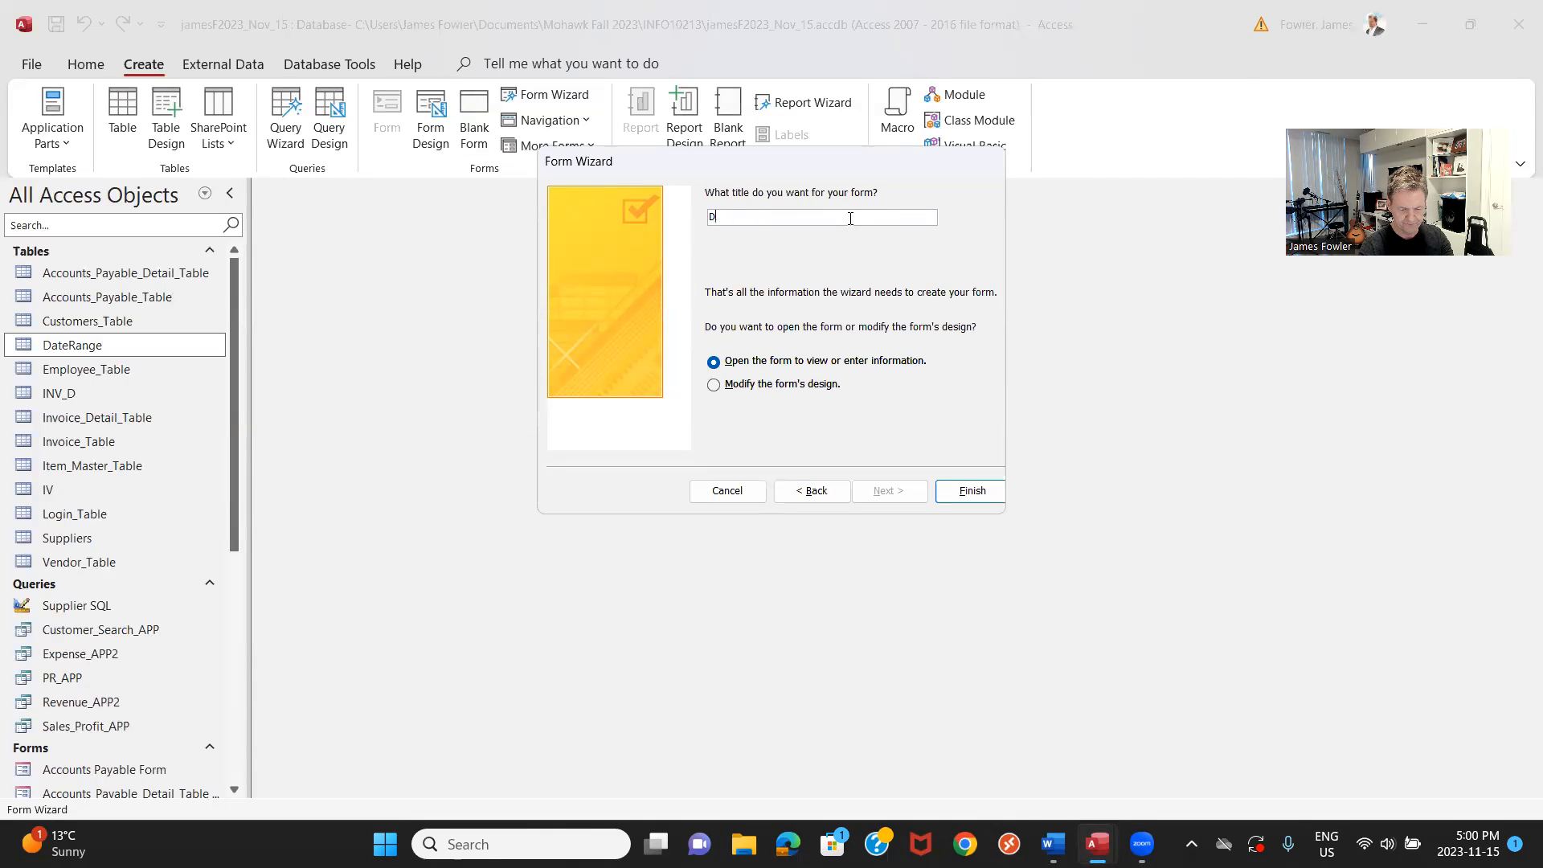
text(Report F)
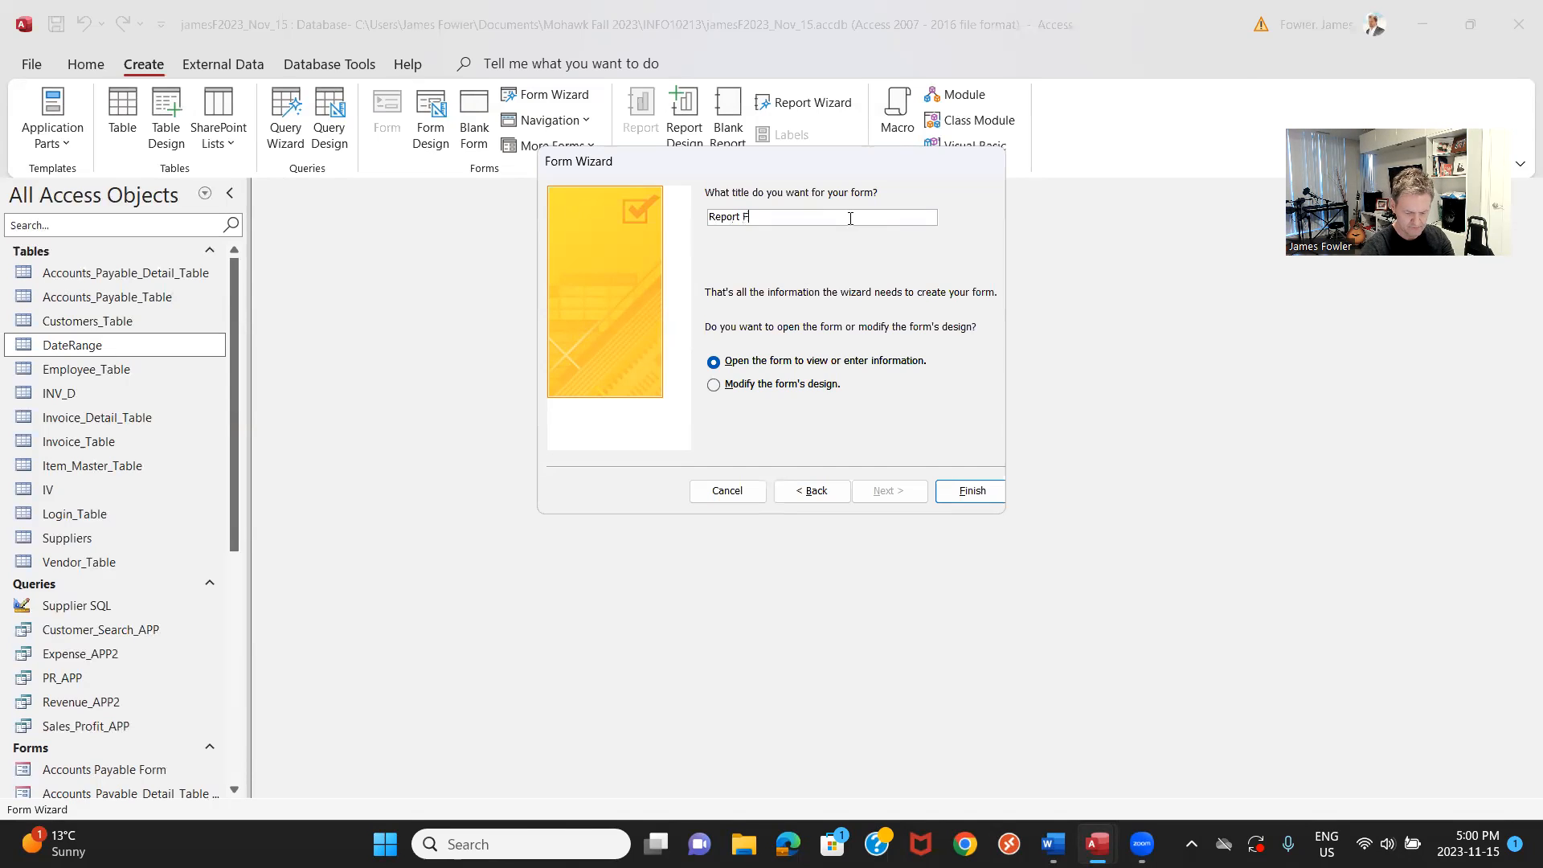
key(BackSpace)
text(Gen)
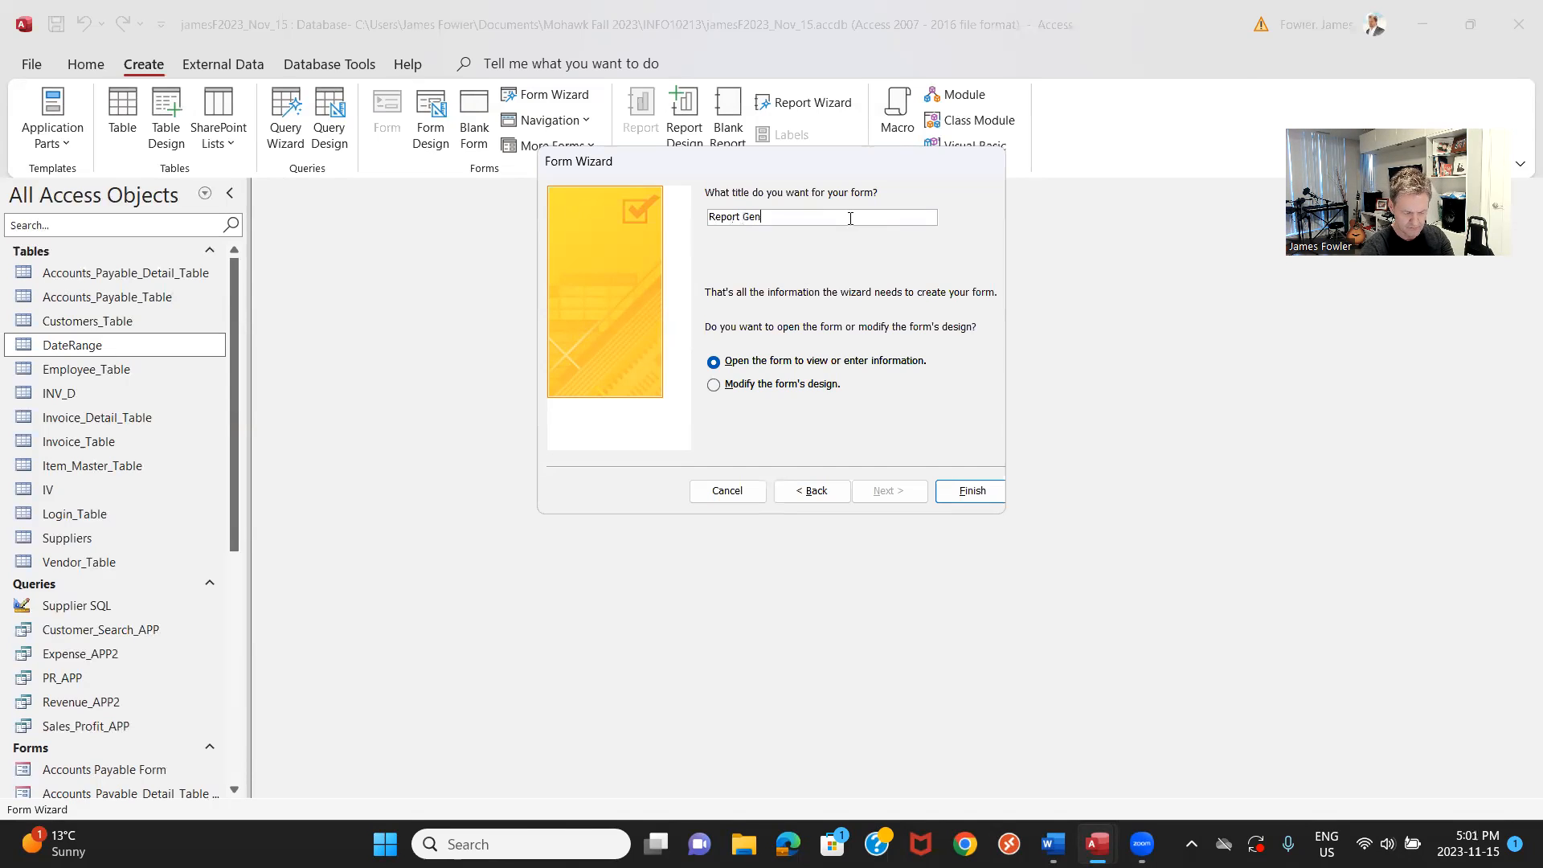
text(erat)
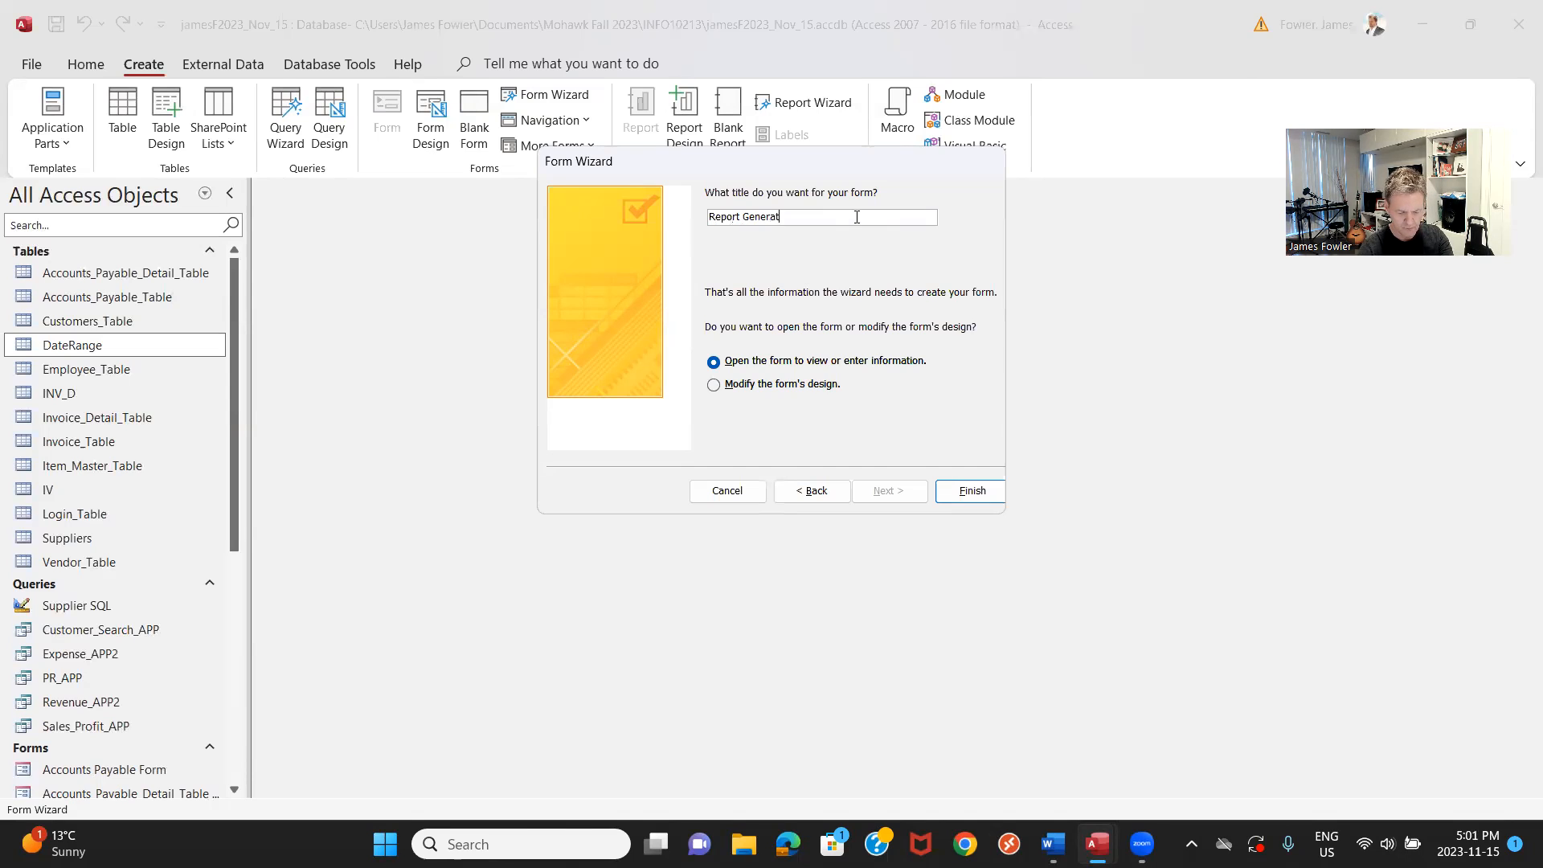
text(or Form)
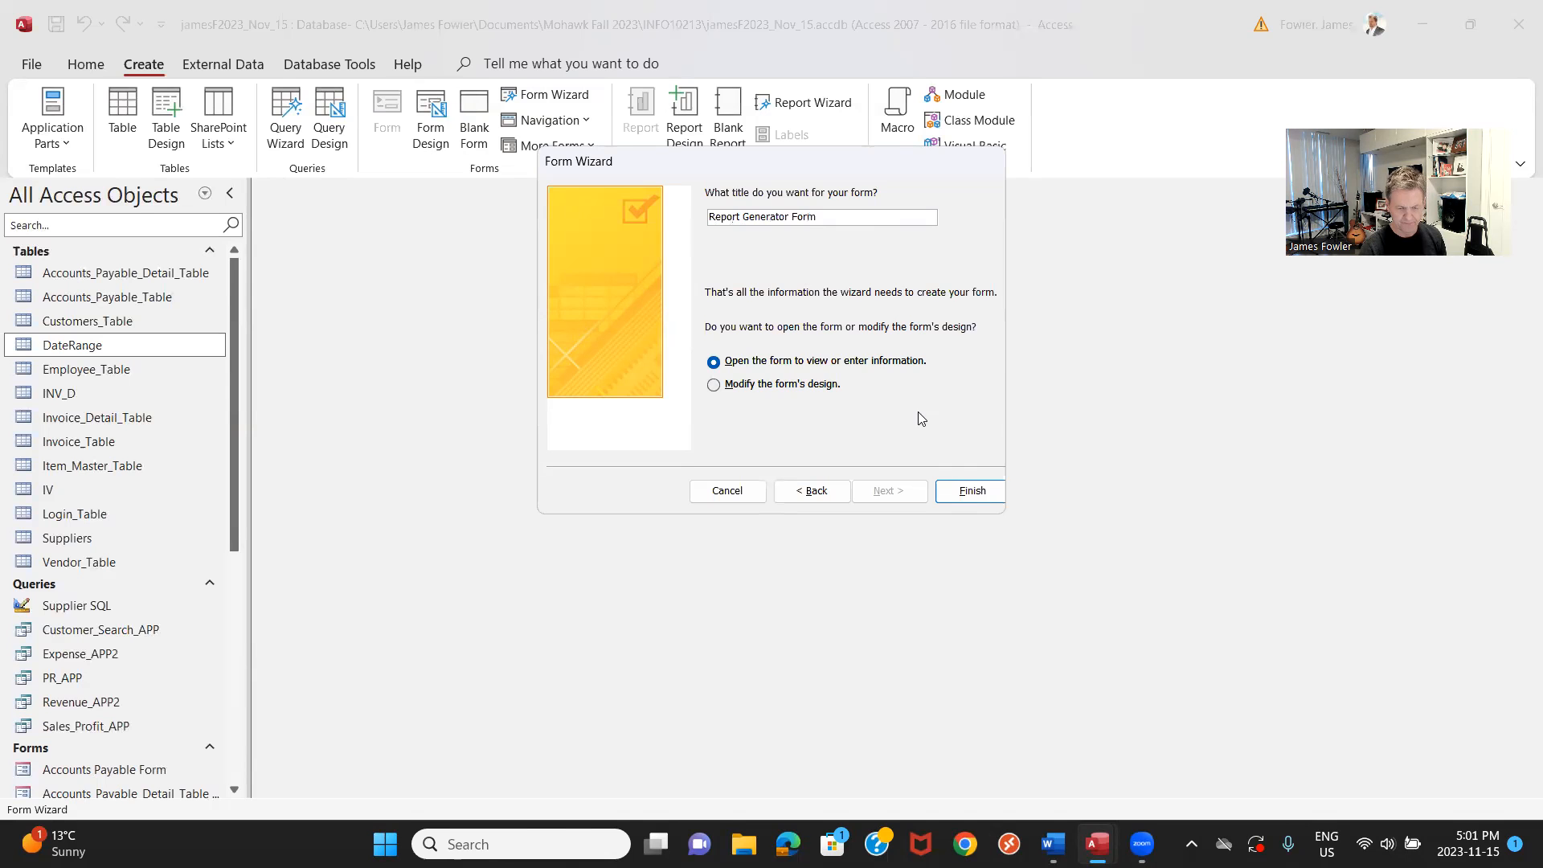
click(973, 491)
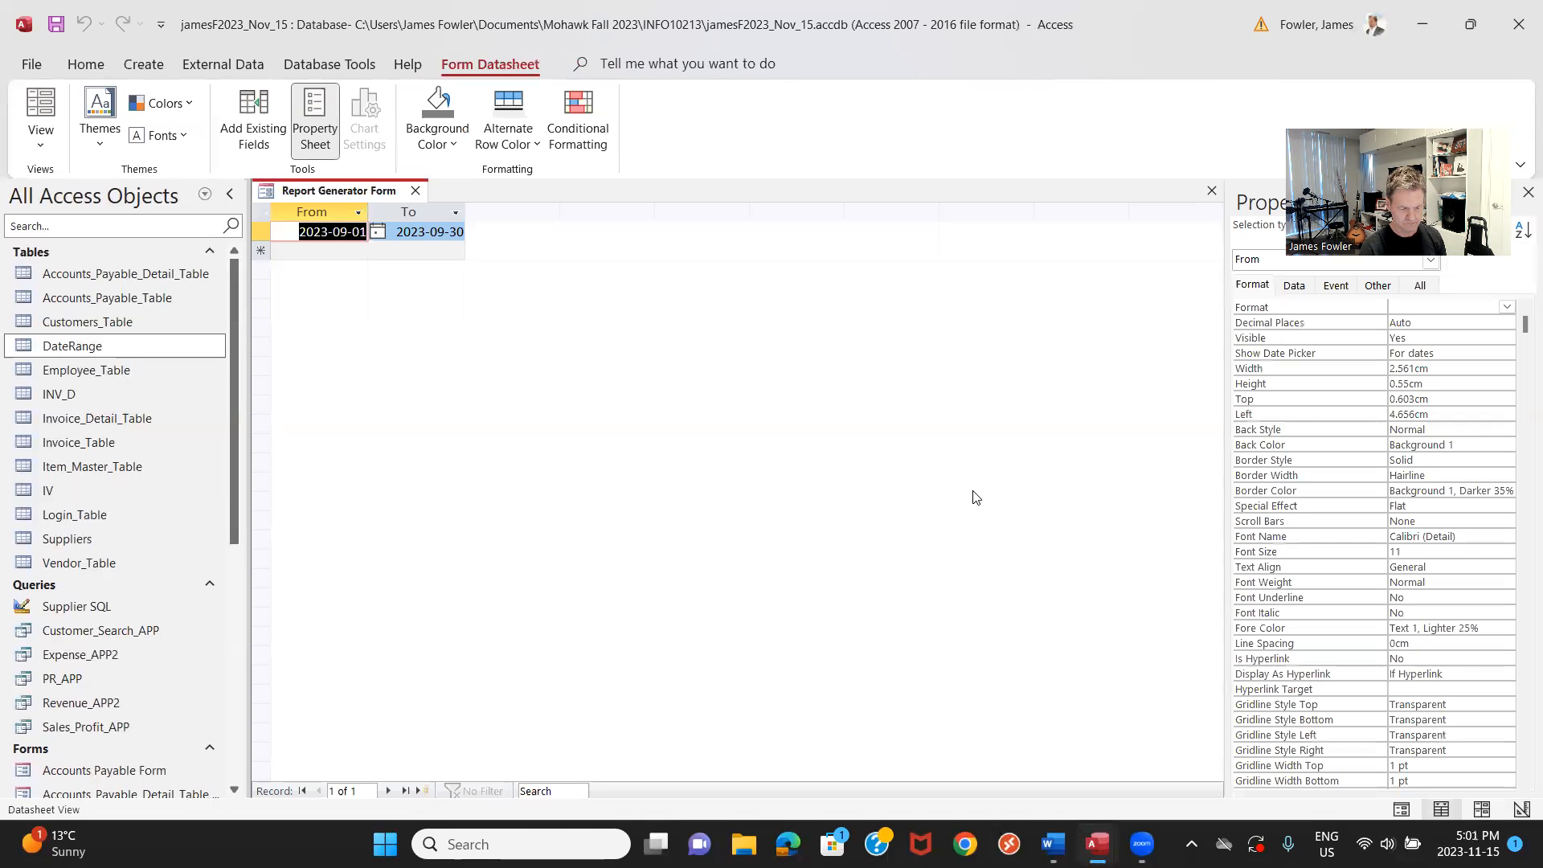
click(414, 191)
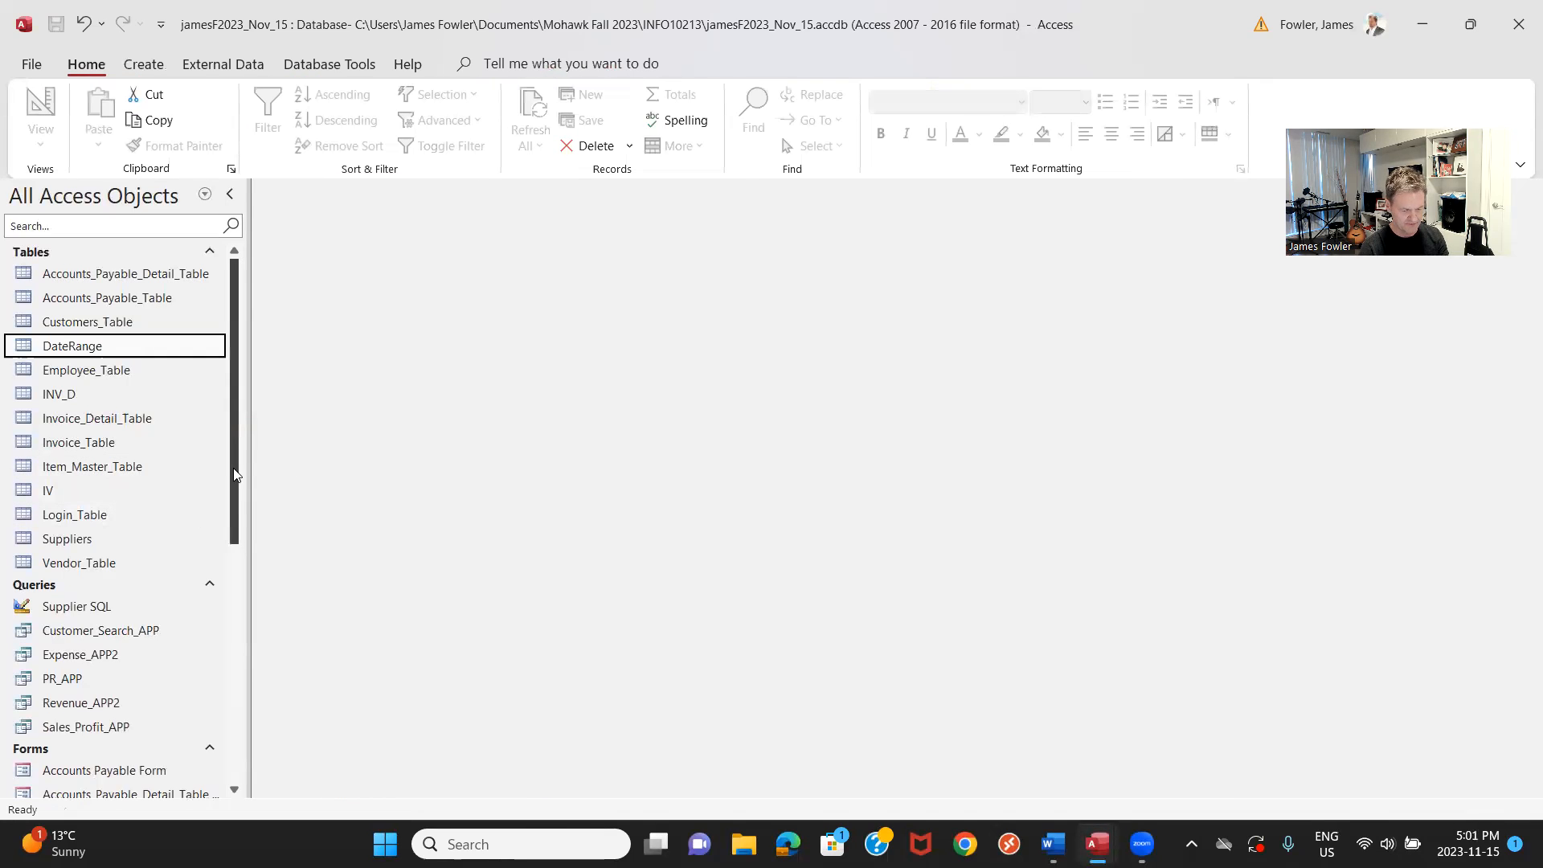
Change the Report Generator Form's Default View to Single Form, then save and close the form.
drag(237, 473, 255, 680)
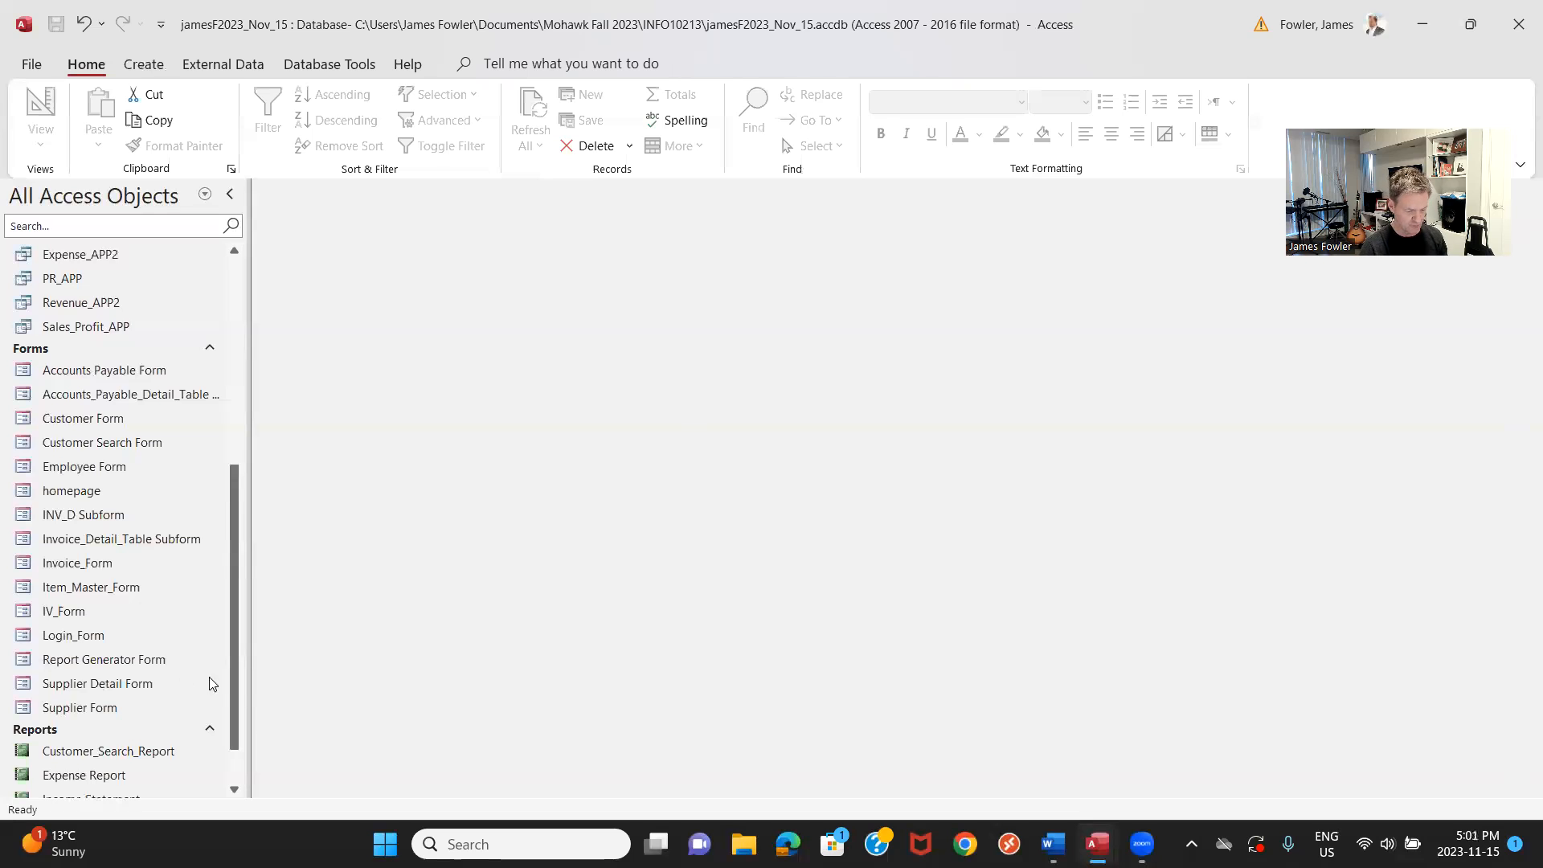
double_click(110, 660)
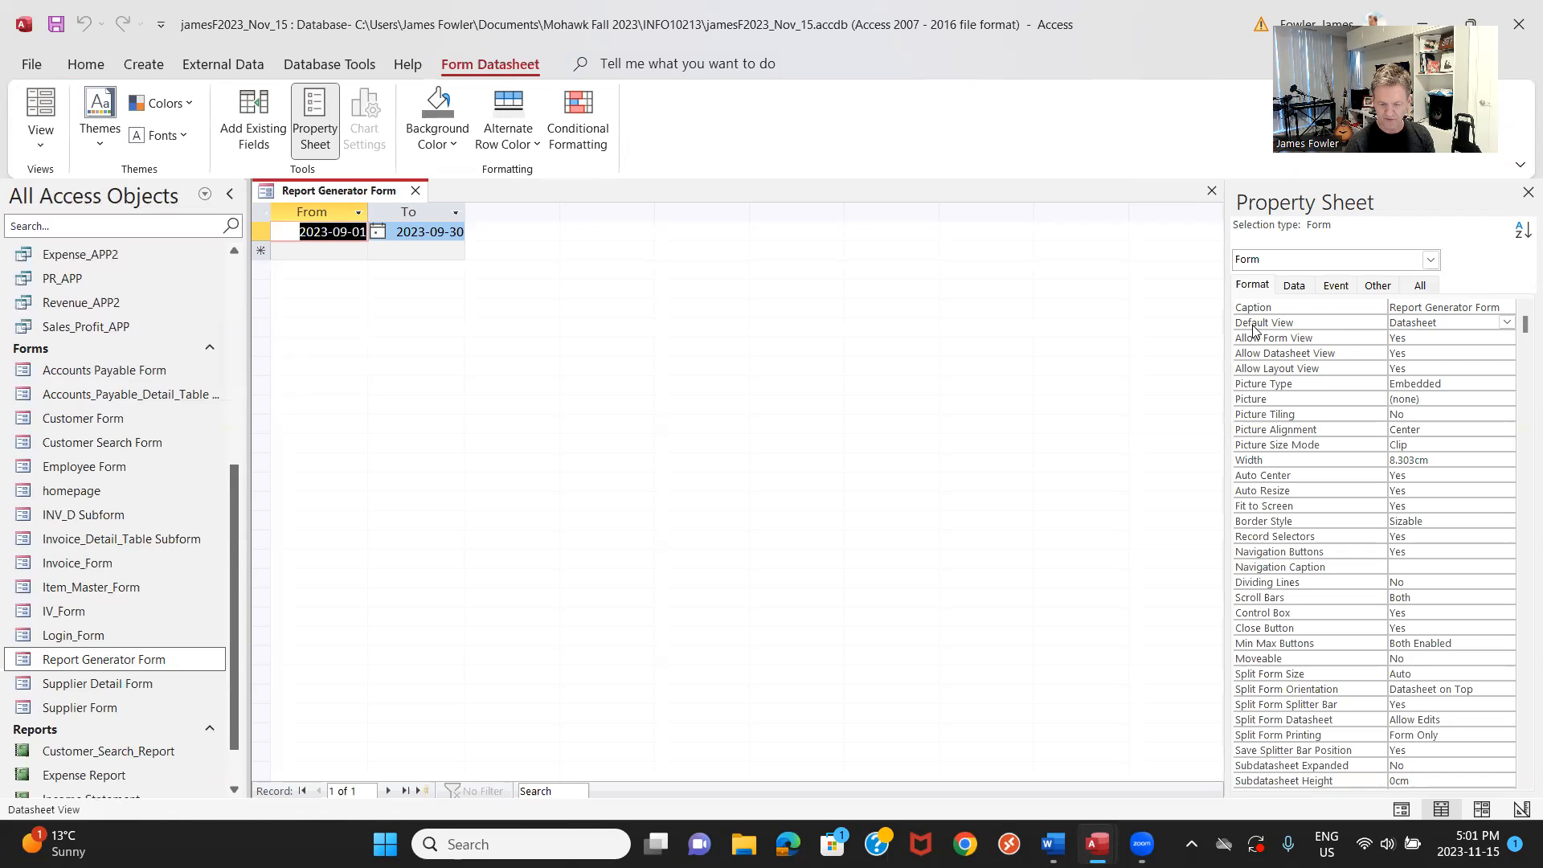
click(1454, 321)
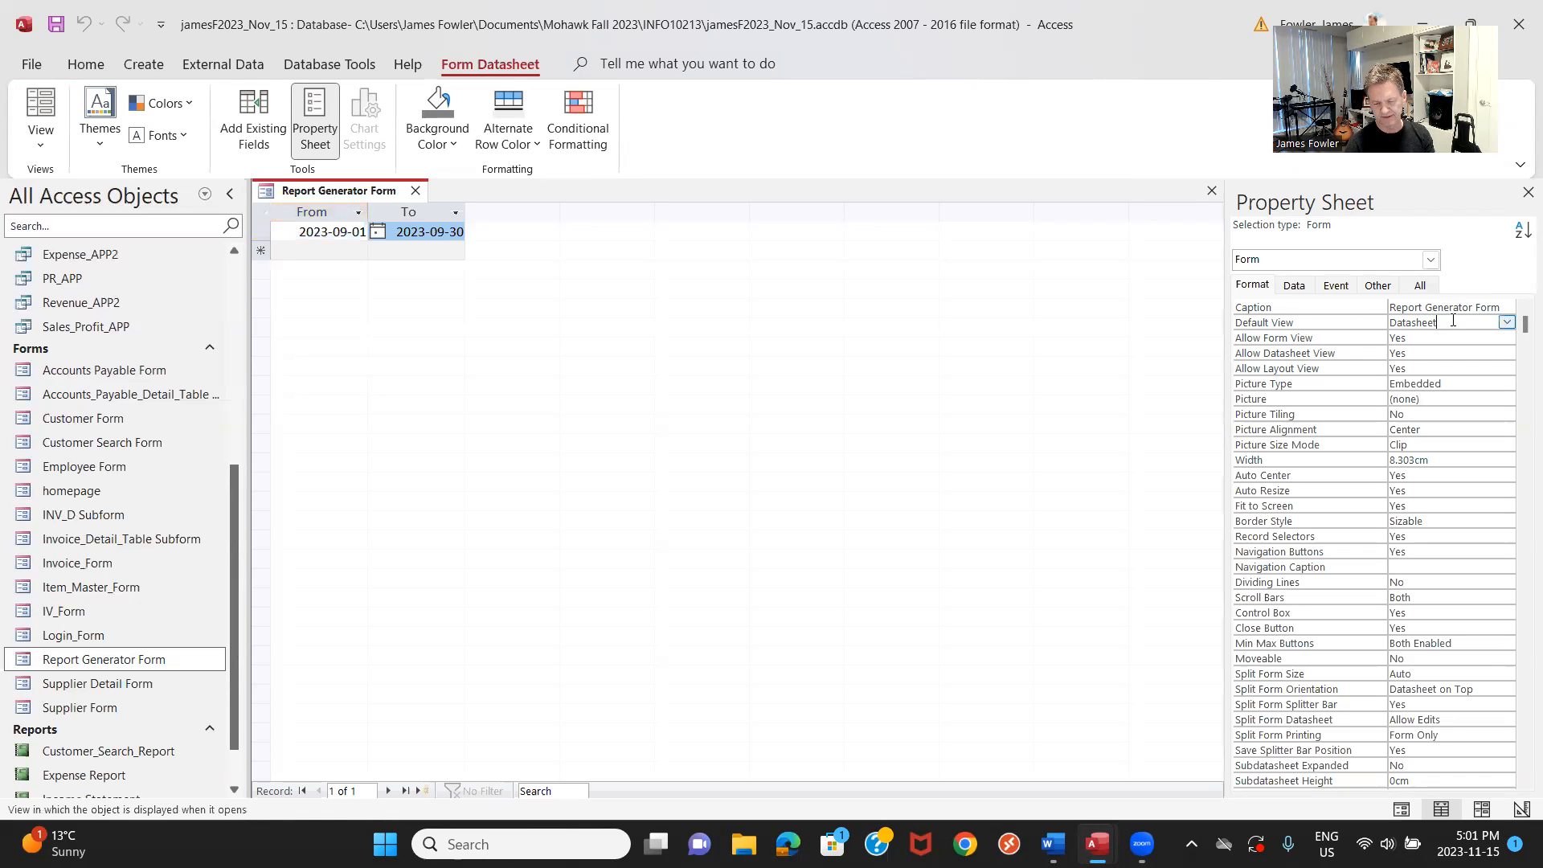
click(1505, 324)
click(1492, 336)
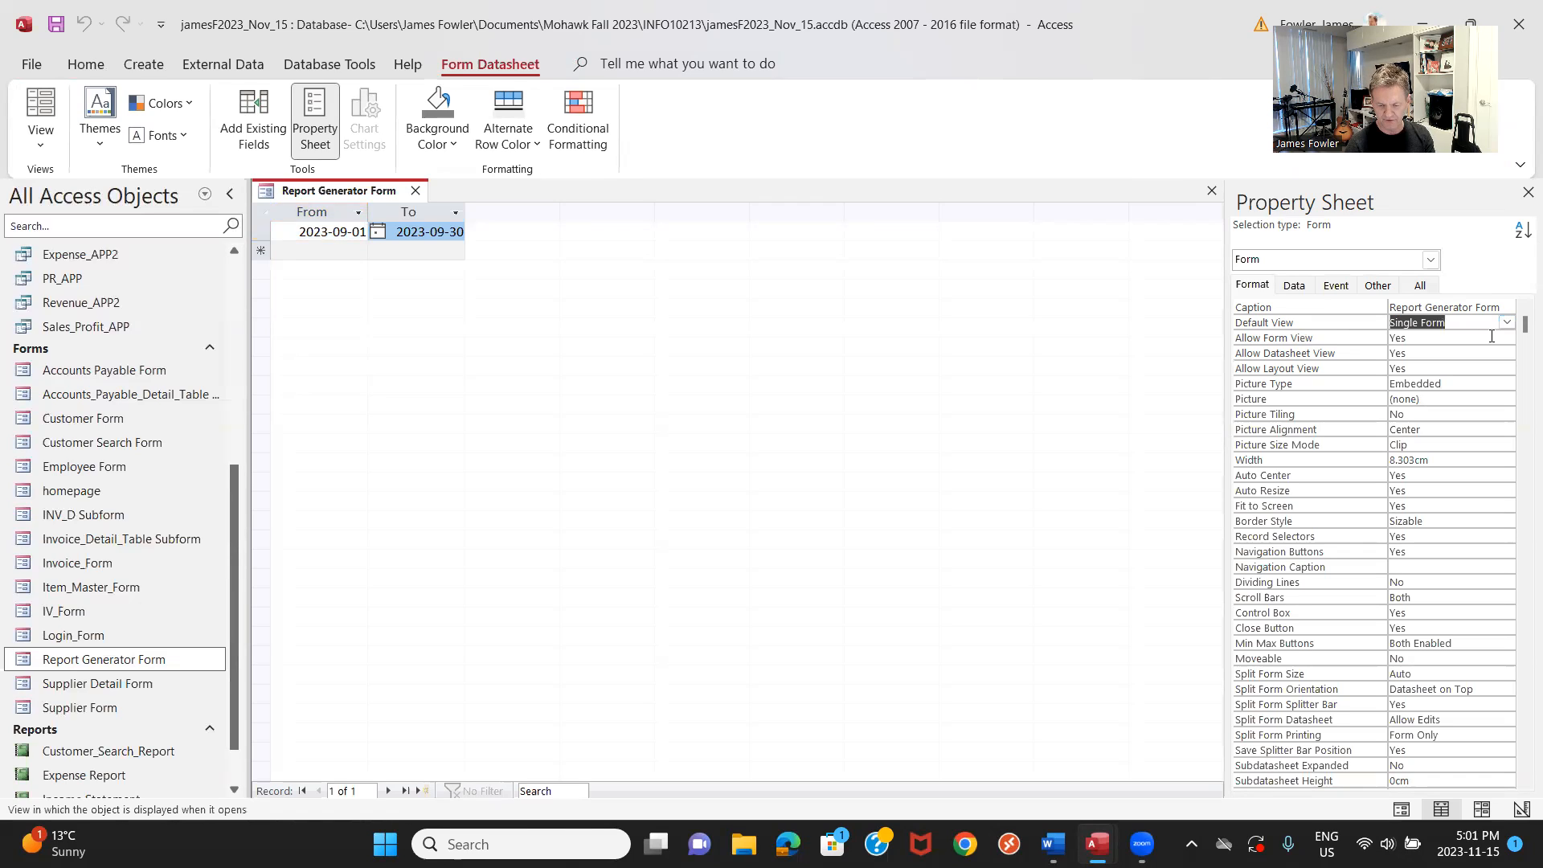
right_click(337, 197)
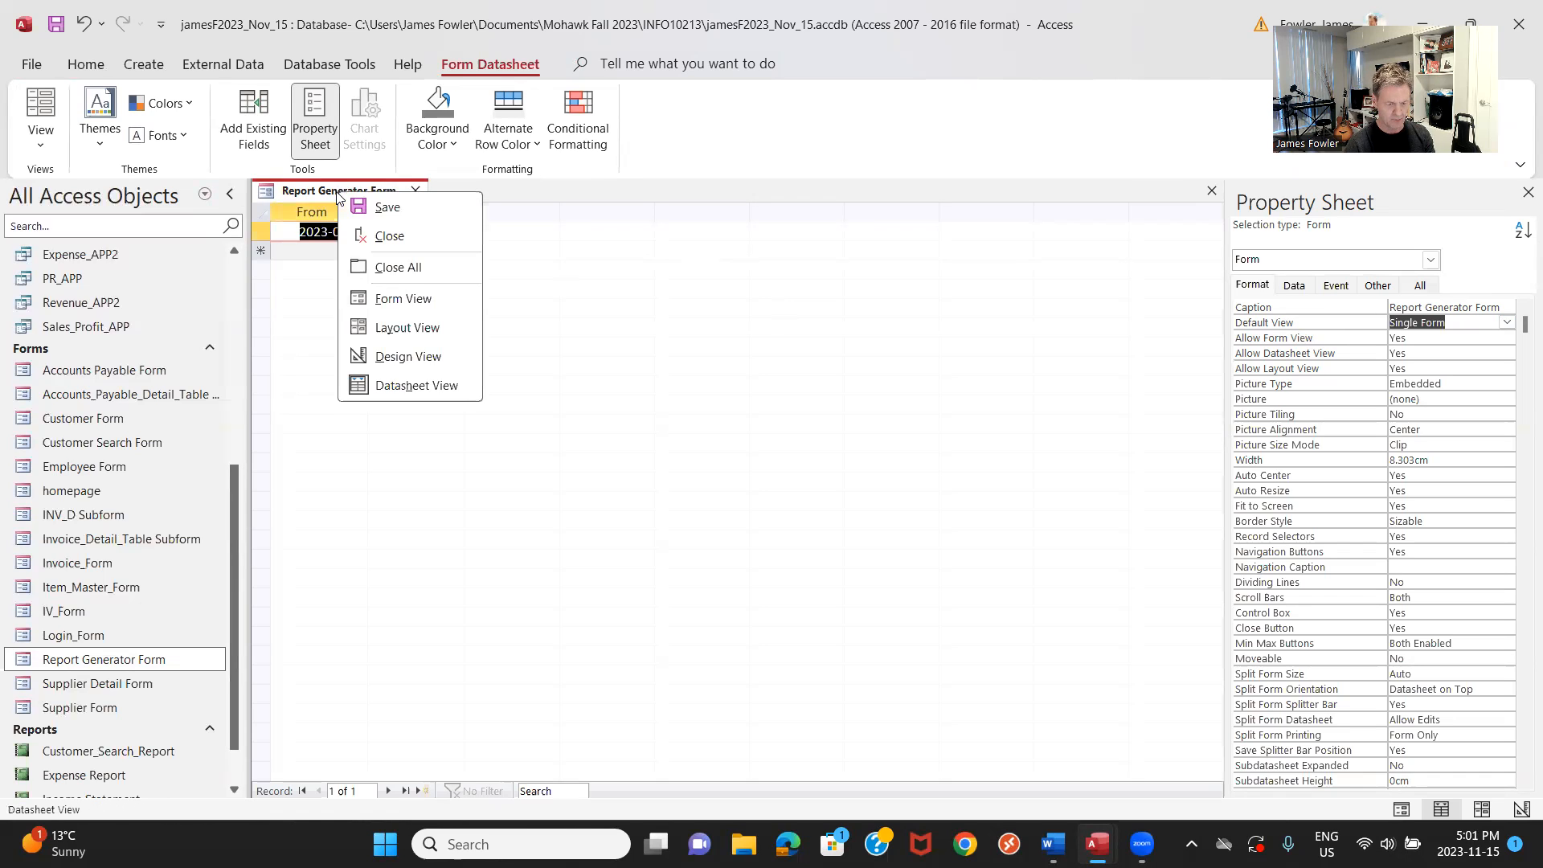
click(384, 208)
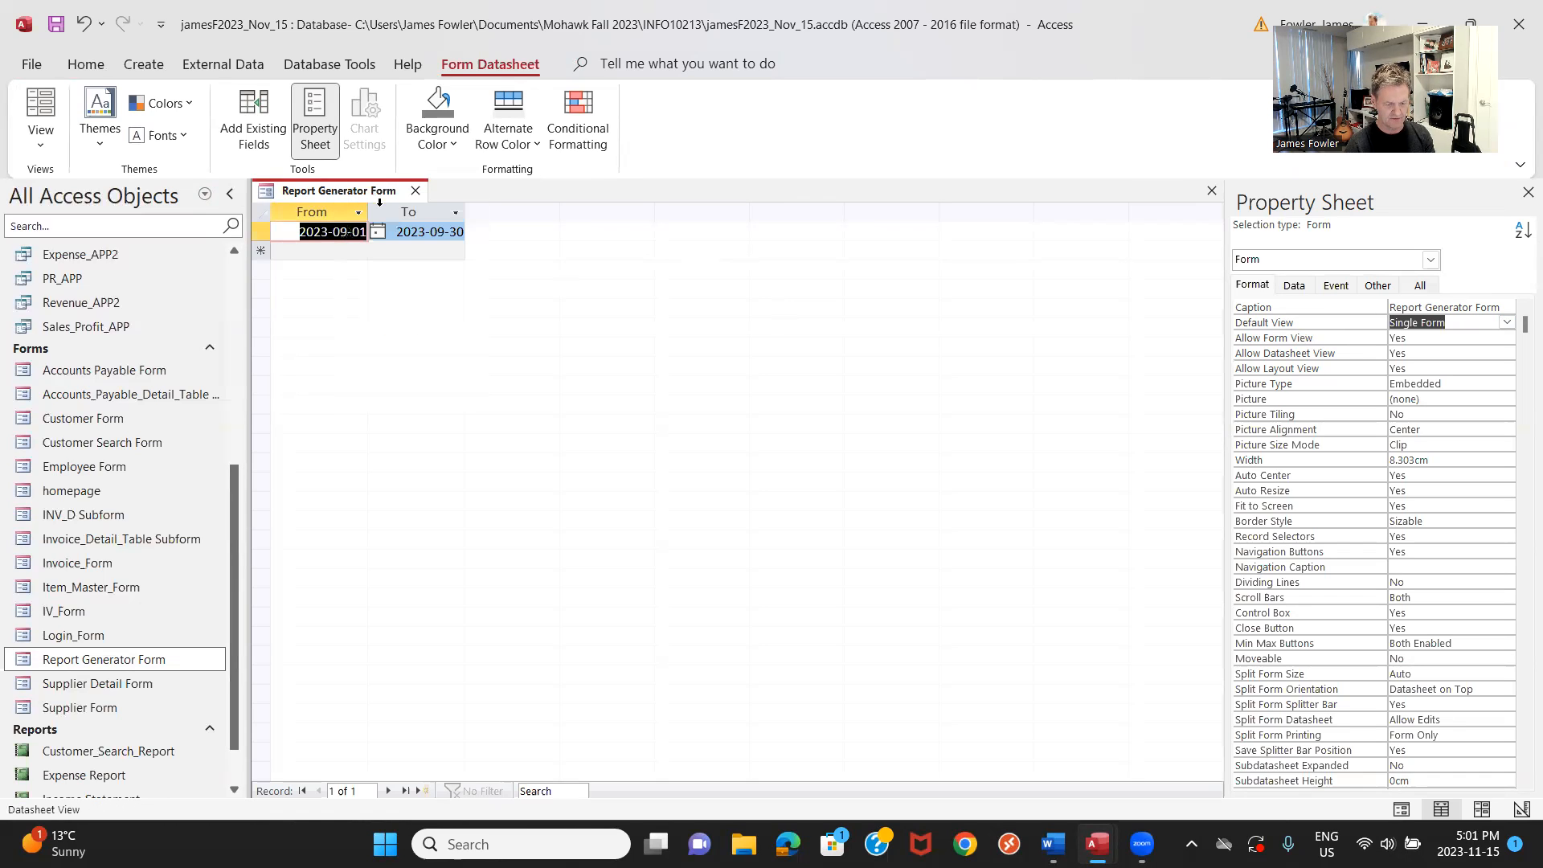
click(415, 190)
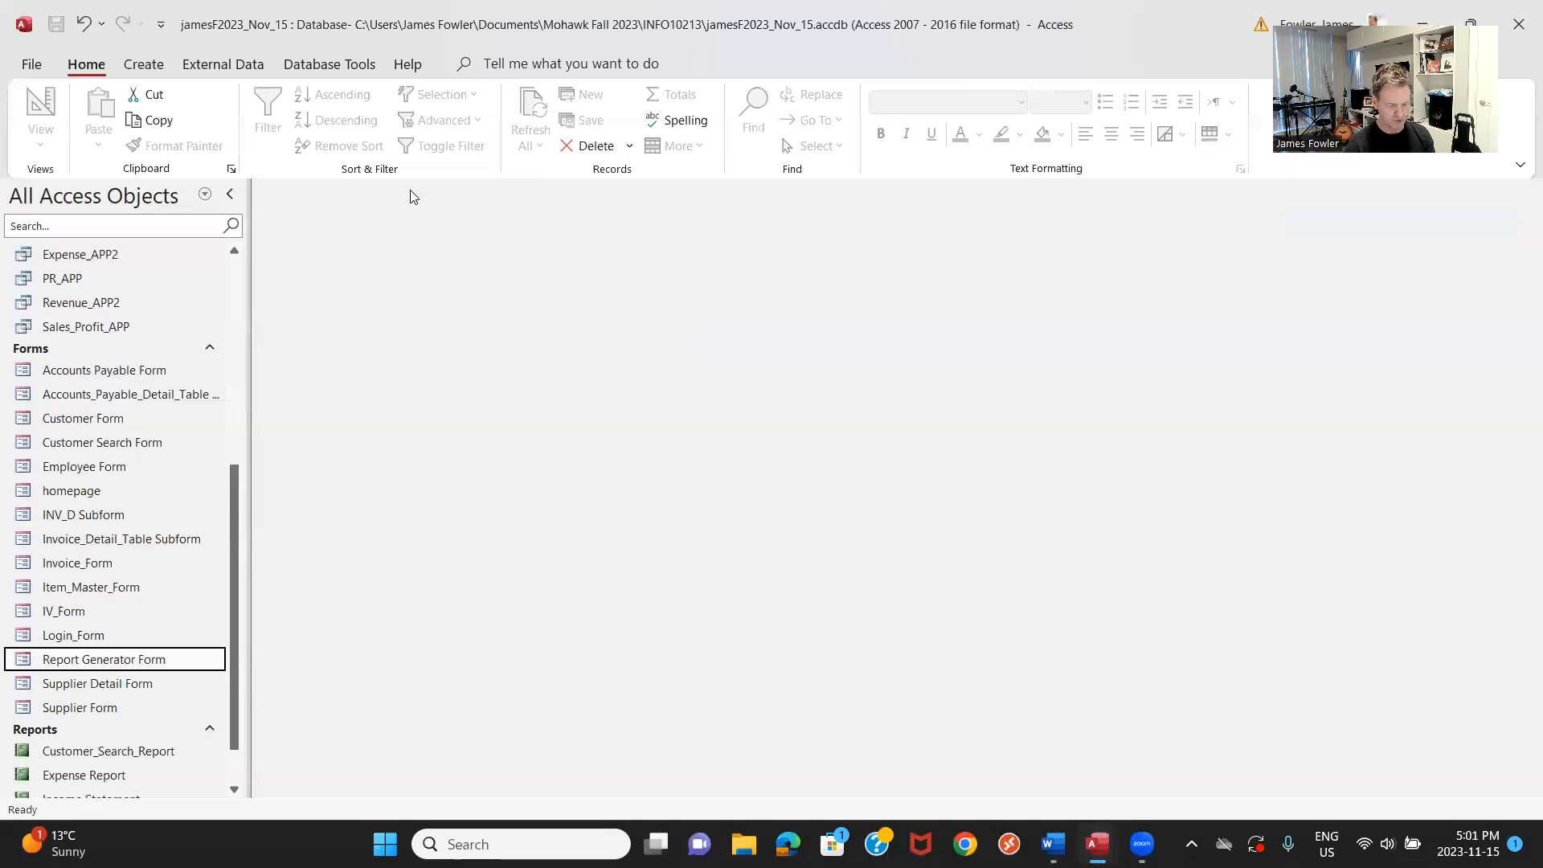
Reopen the Report Generator Form and switch it to Design View.
double_click(136, 660)
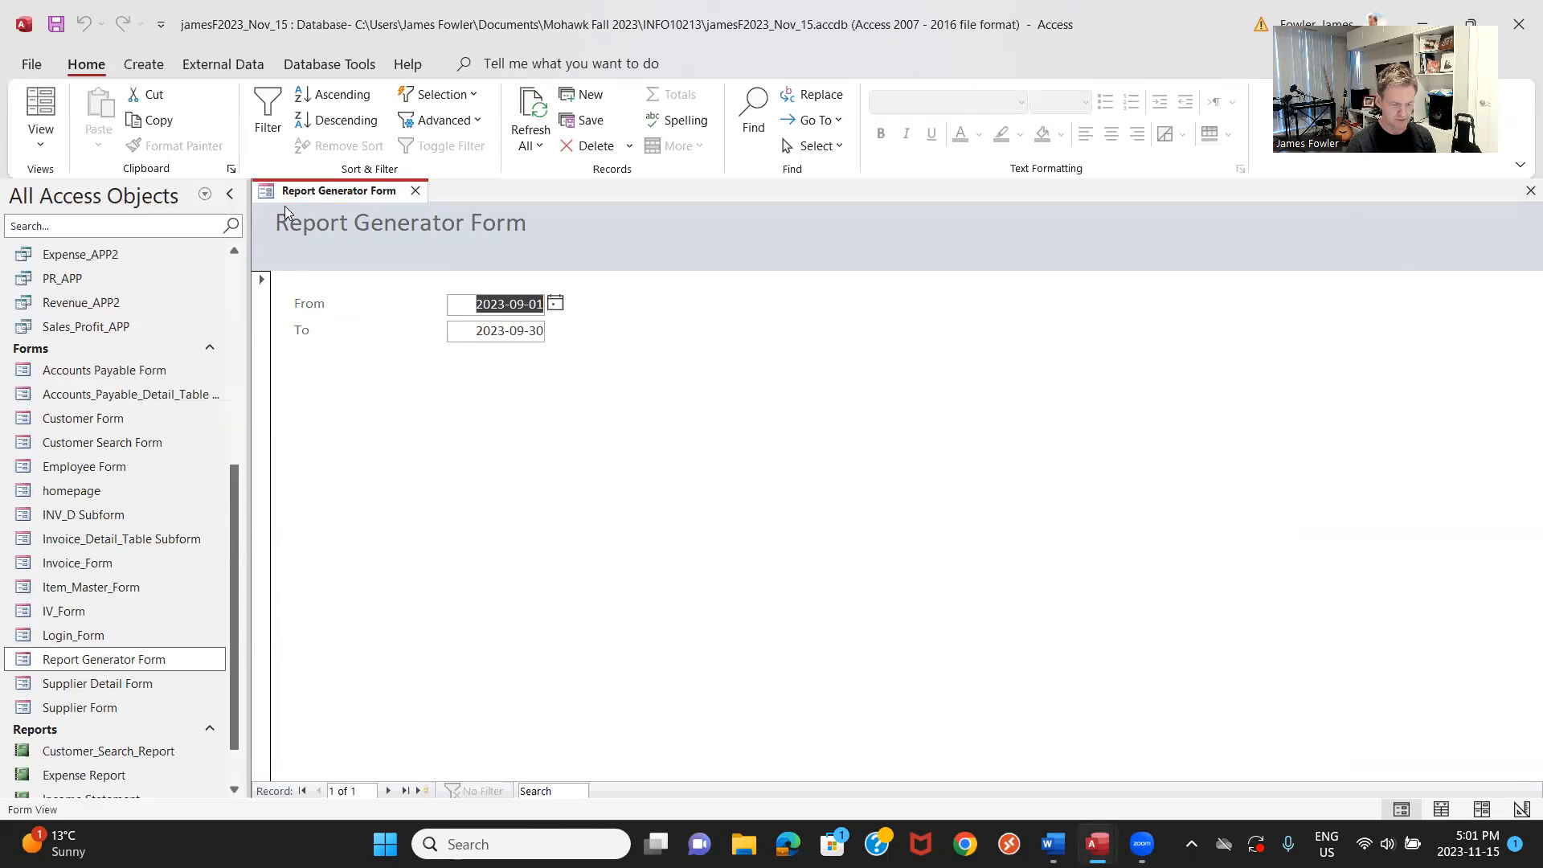
right_click(338, 196)
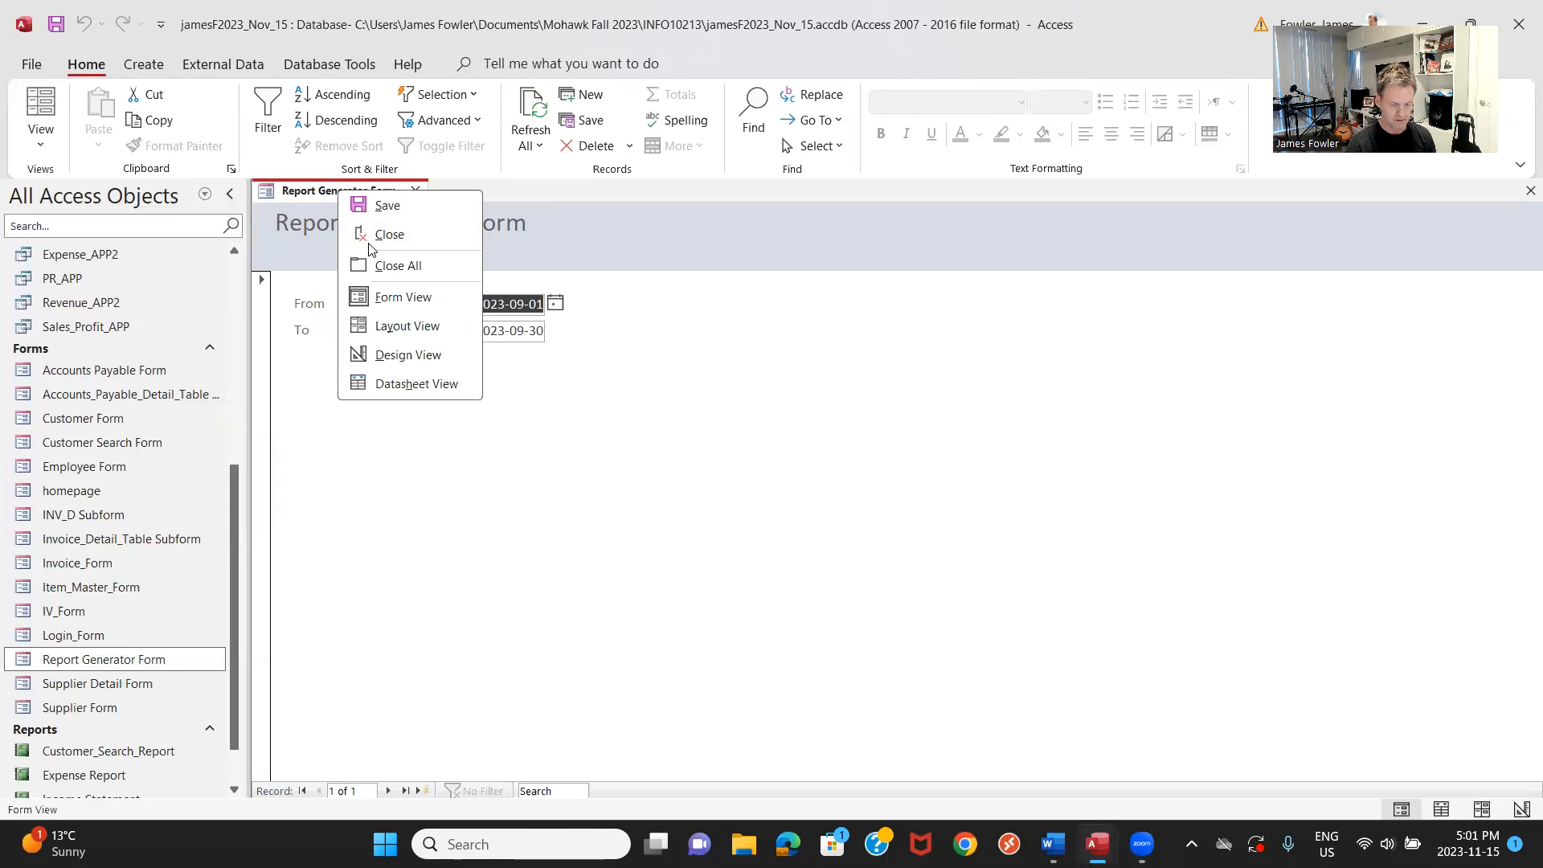
click(432, 356)
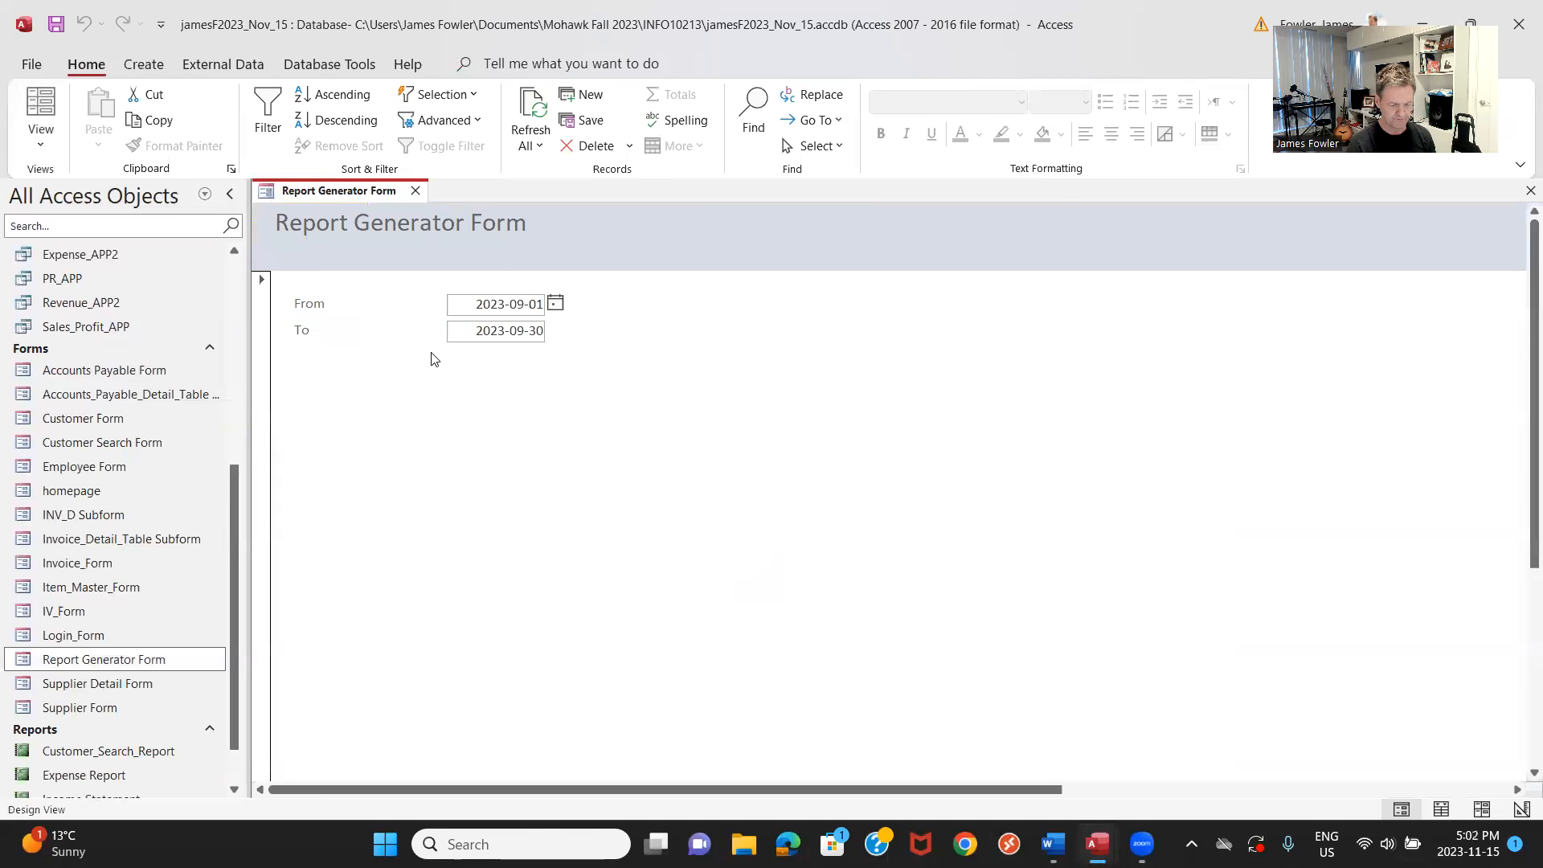
Format the title label in the form header as bold white text on a black background.
click(441, 271)
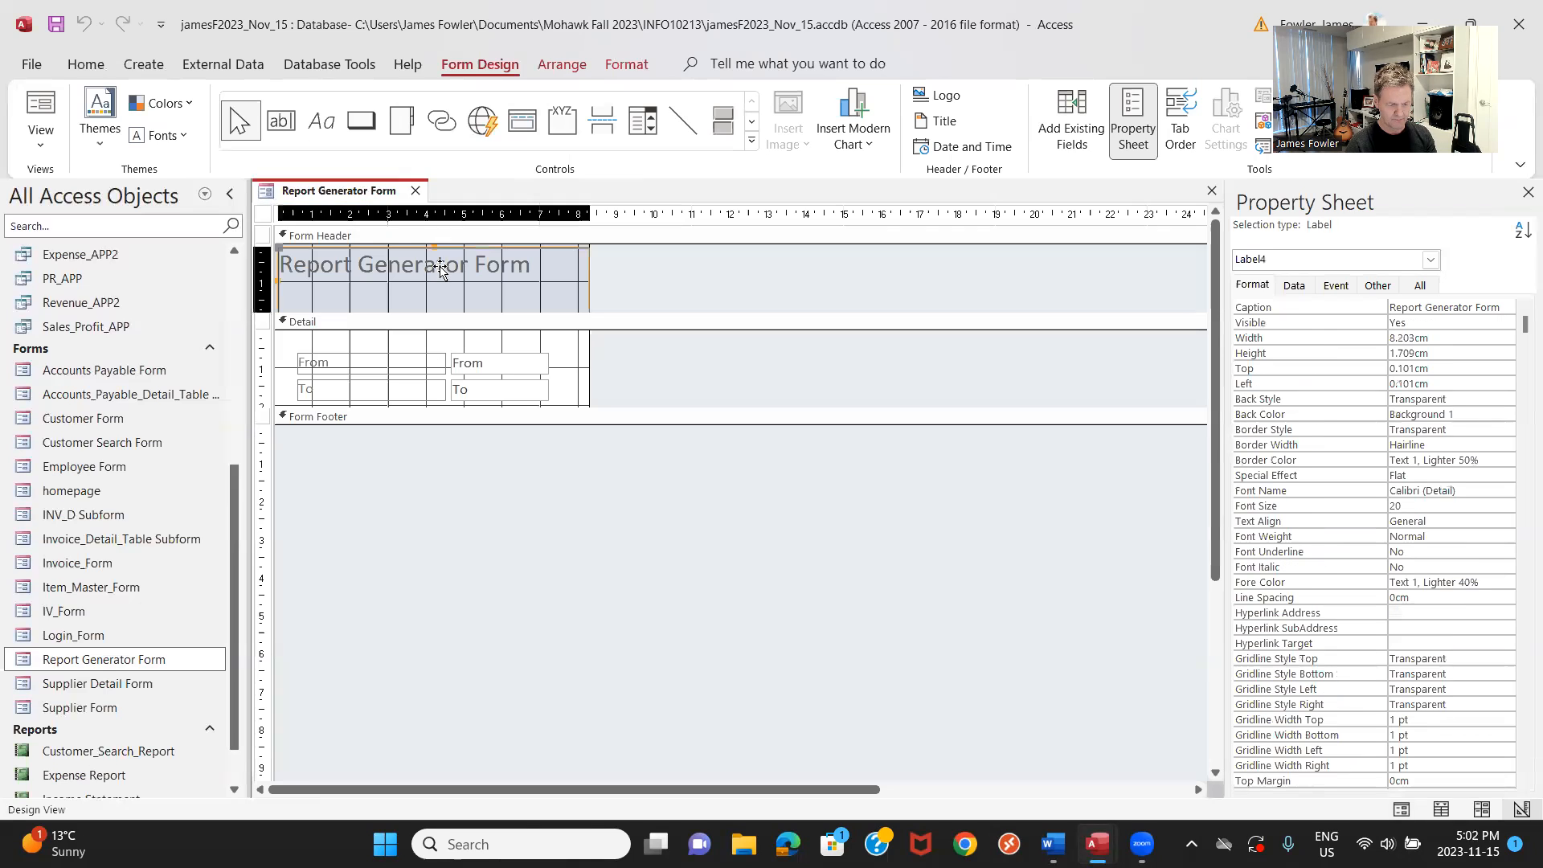
click(503, 265)
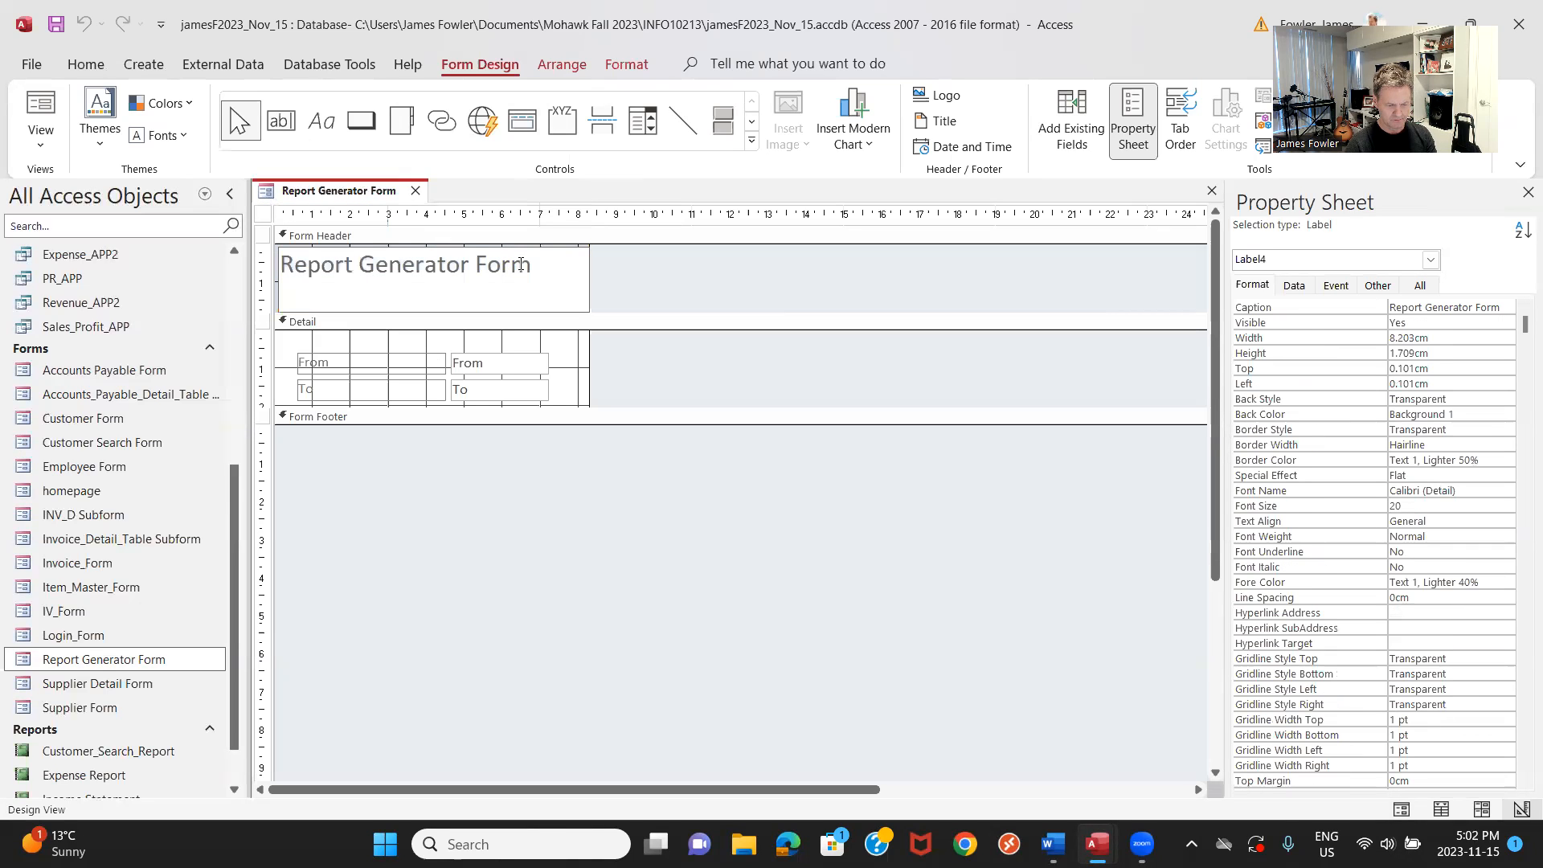
drag(526, 265, 265, 256)
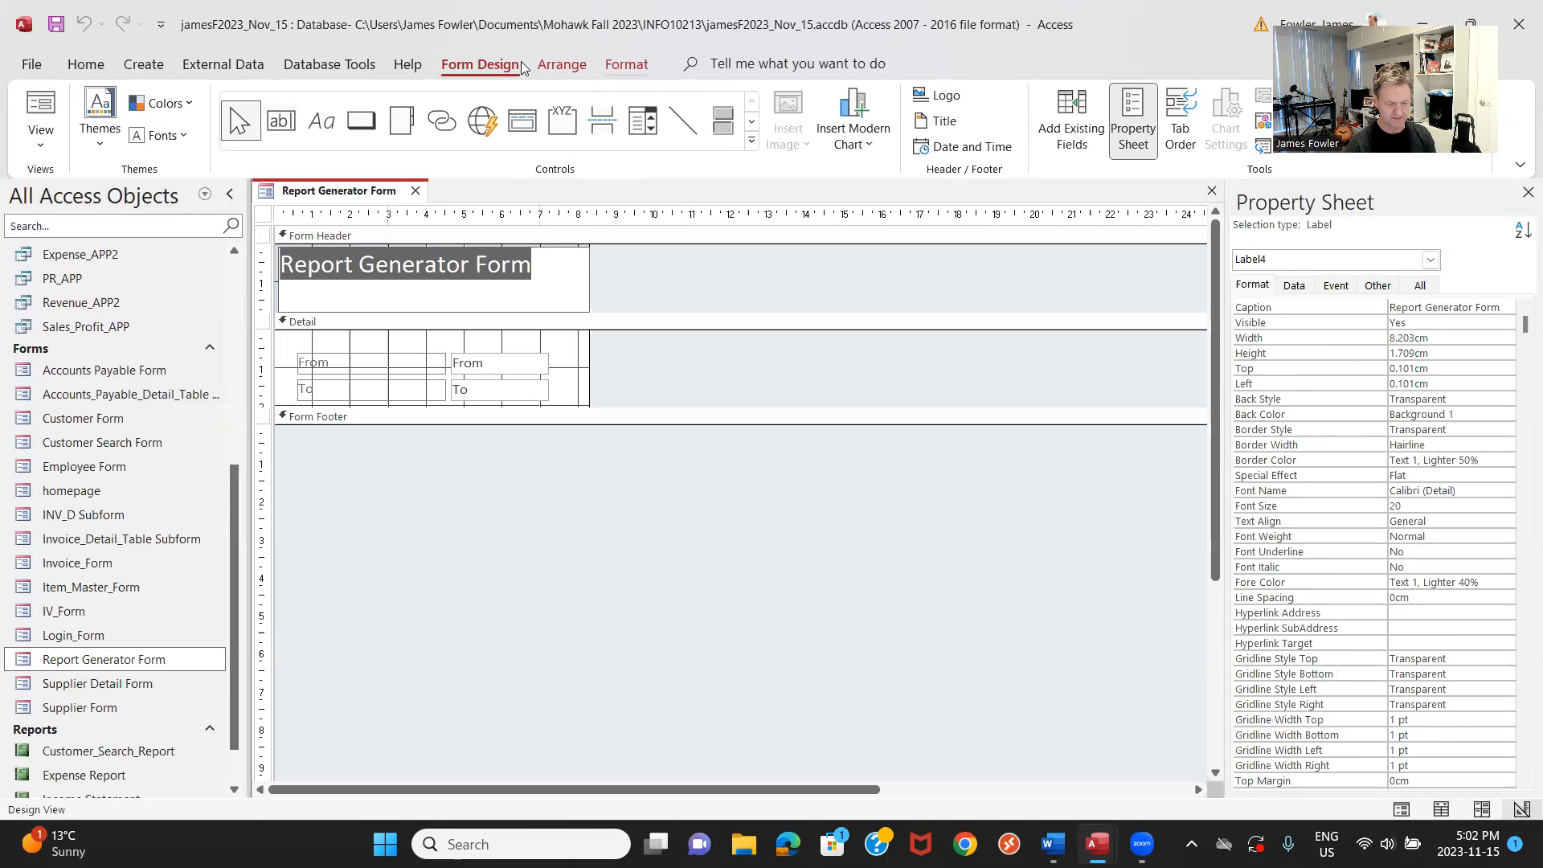
scroll(523, 68, down, 2)
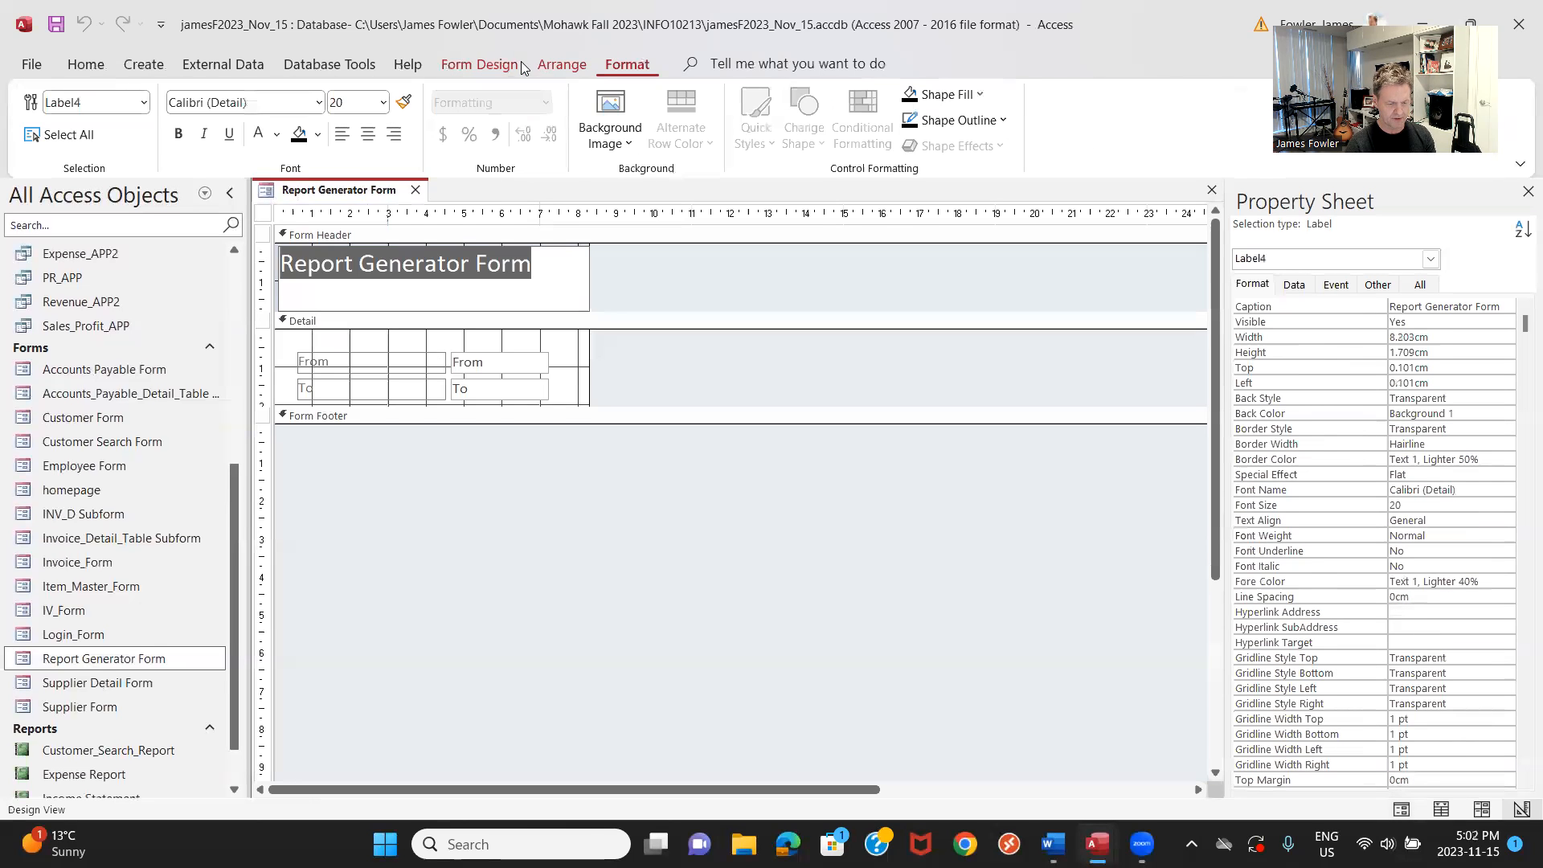
click(258, 139)
click(179, 137)
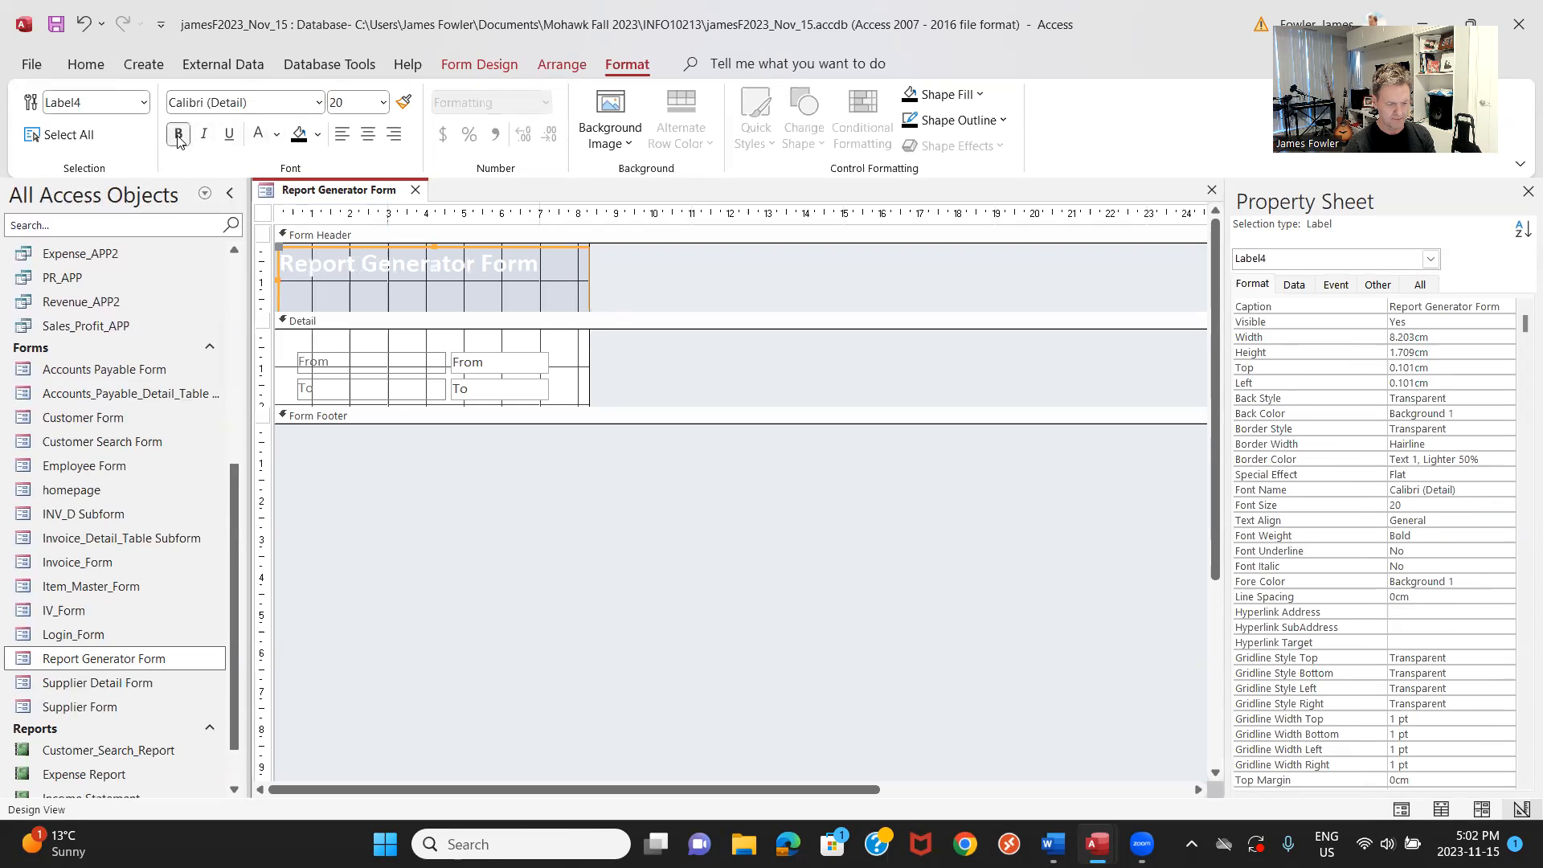
click(299, 136)
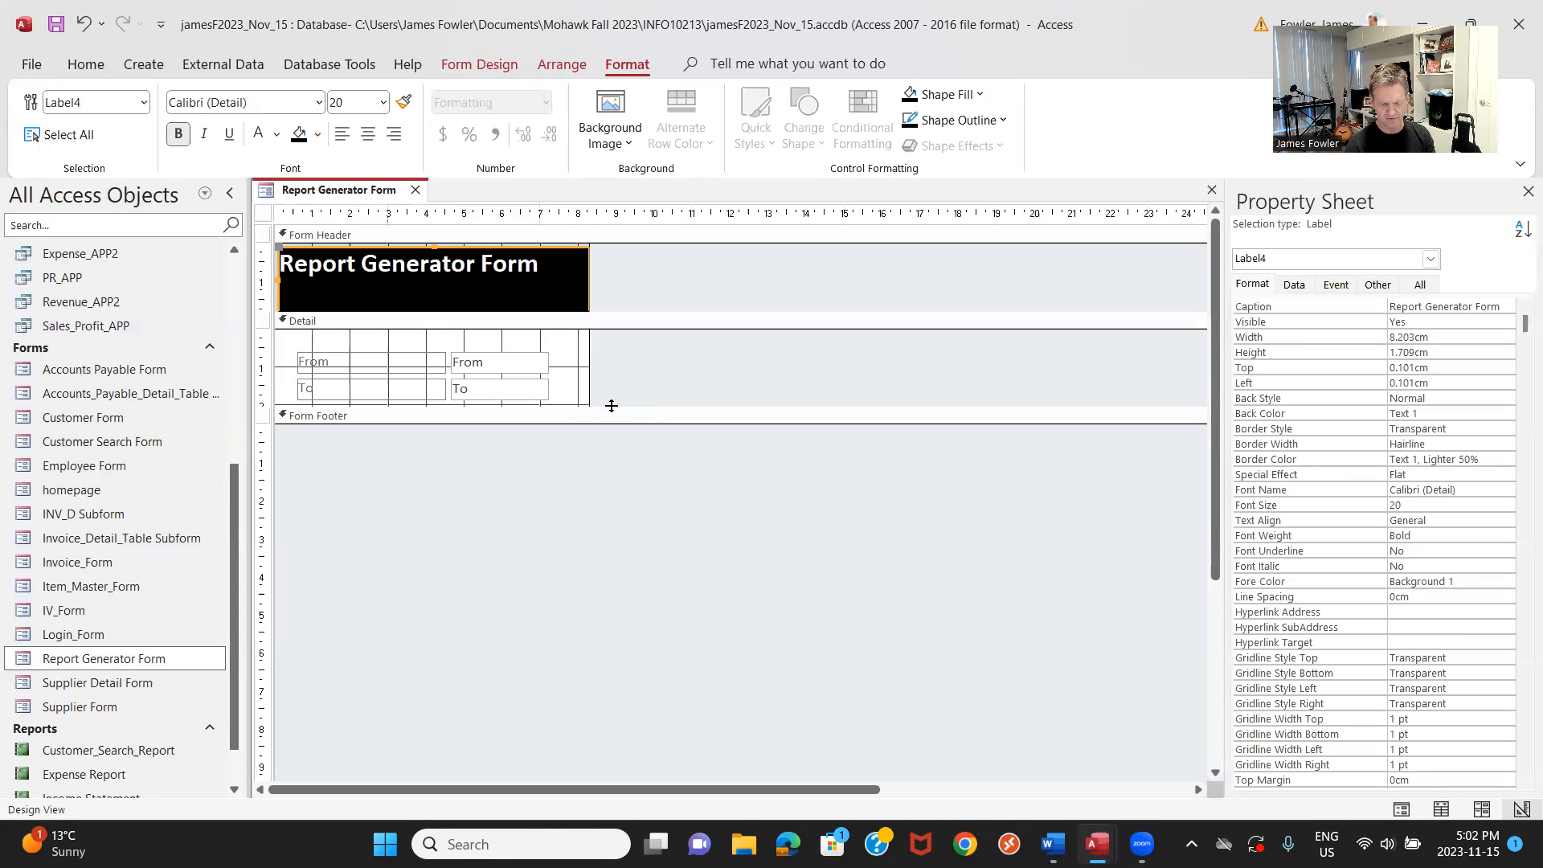
Extend the form's Detail section downward to a height of about 4.6 cm.
drag(612, 406, 615, 504)
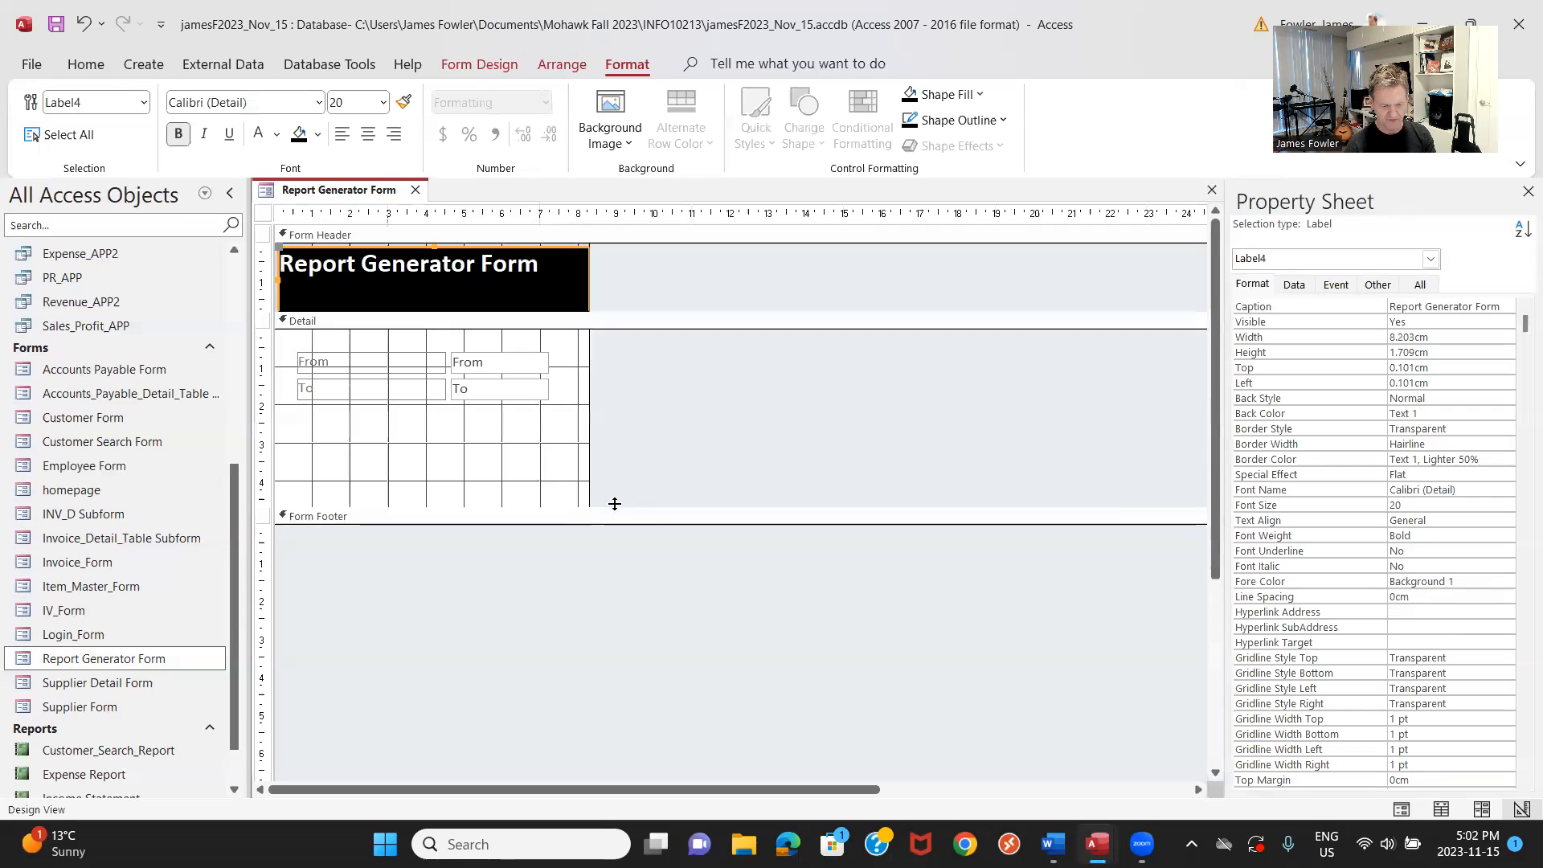
Move the From and To labels and their text boxes together about 1 cm down in the Detail section.
click(389, 362)
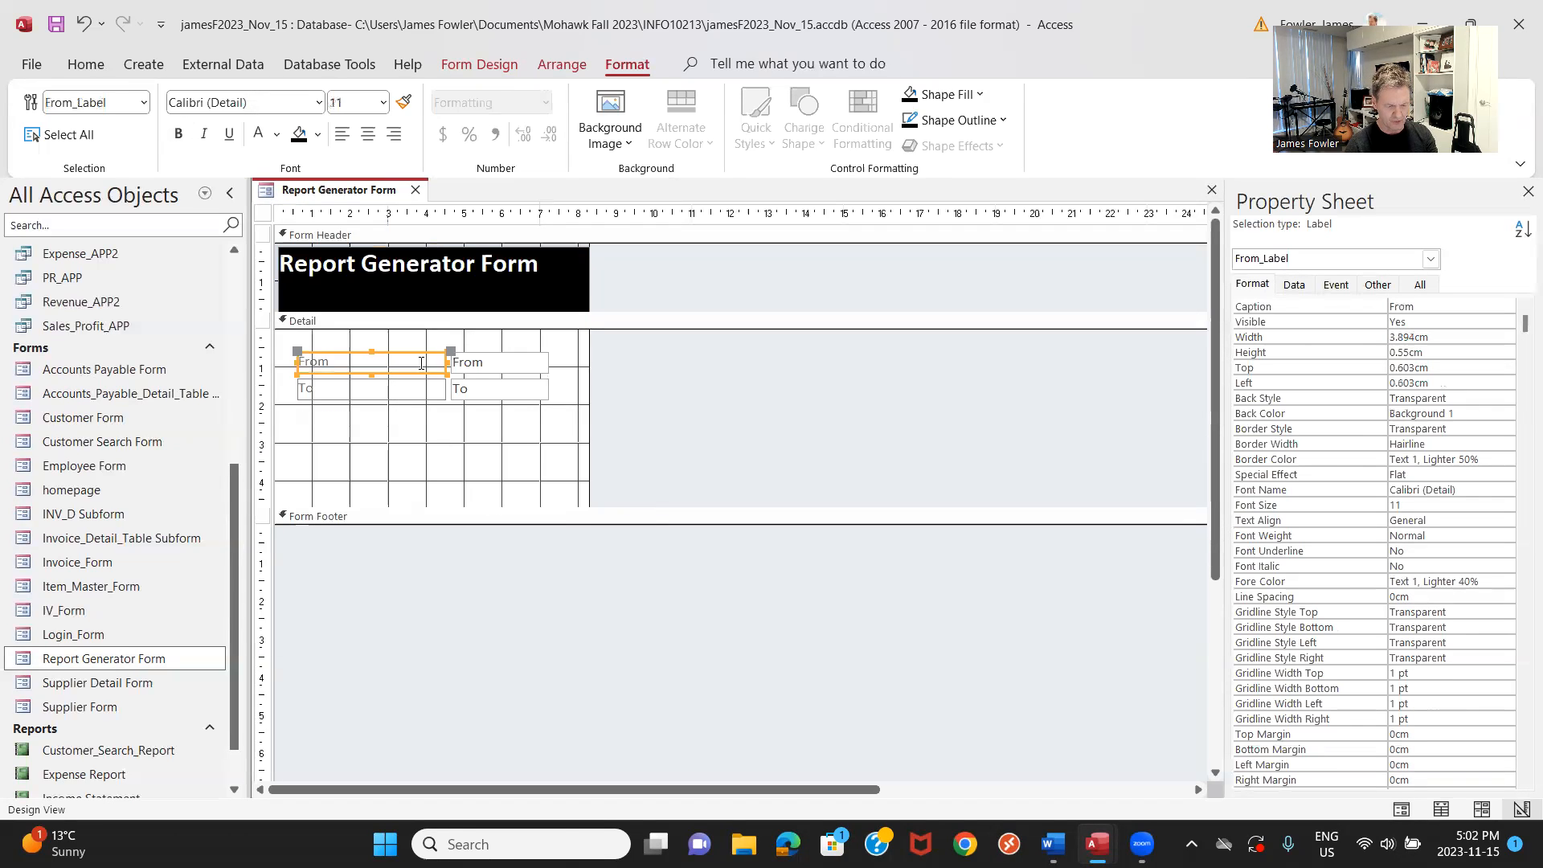
shift+click(471, 369)
shift+click(431, 388)
shift+click(475, 394)
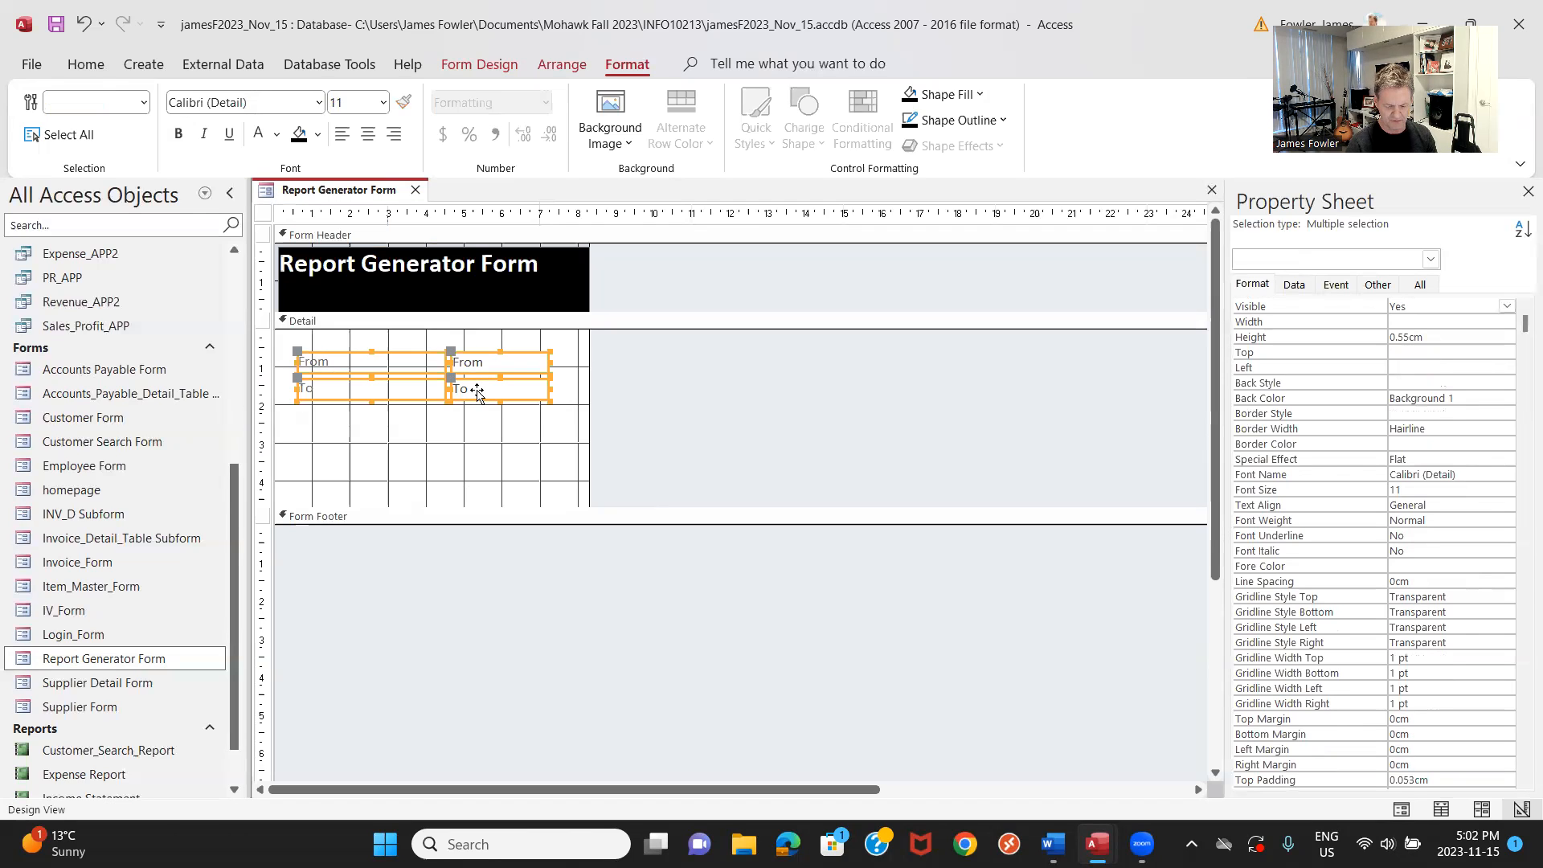
key(Down)
key(Down)
key(Down)
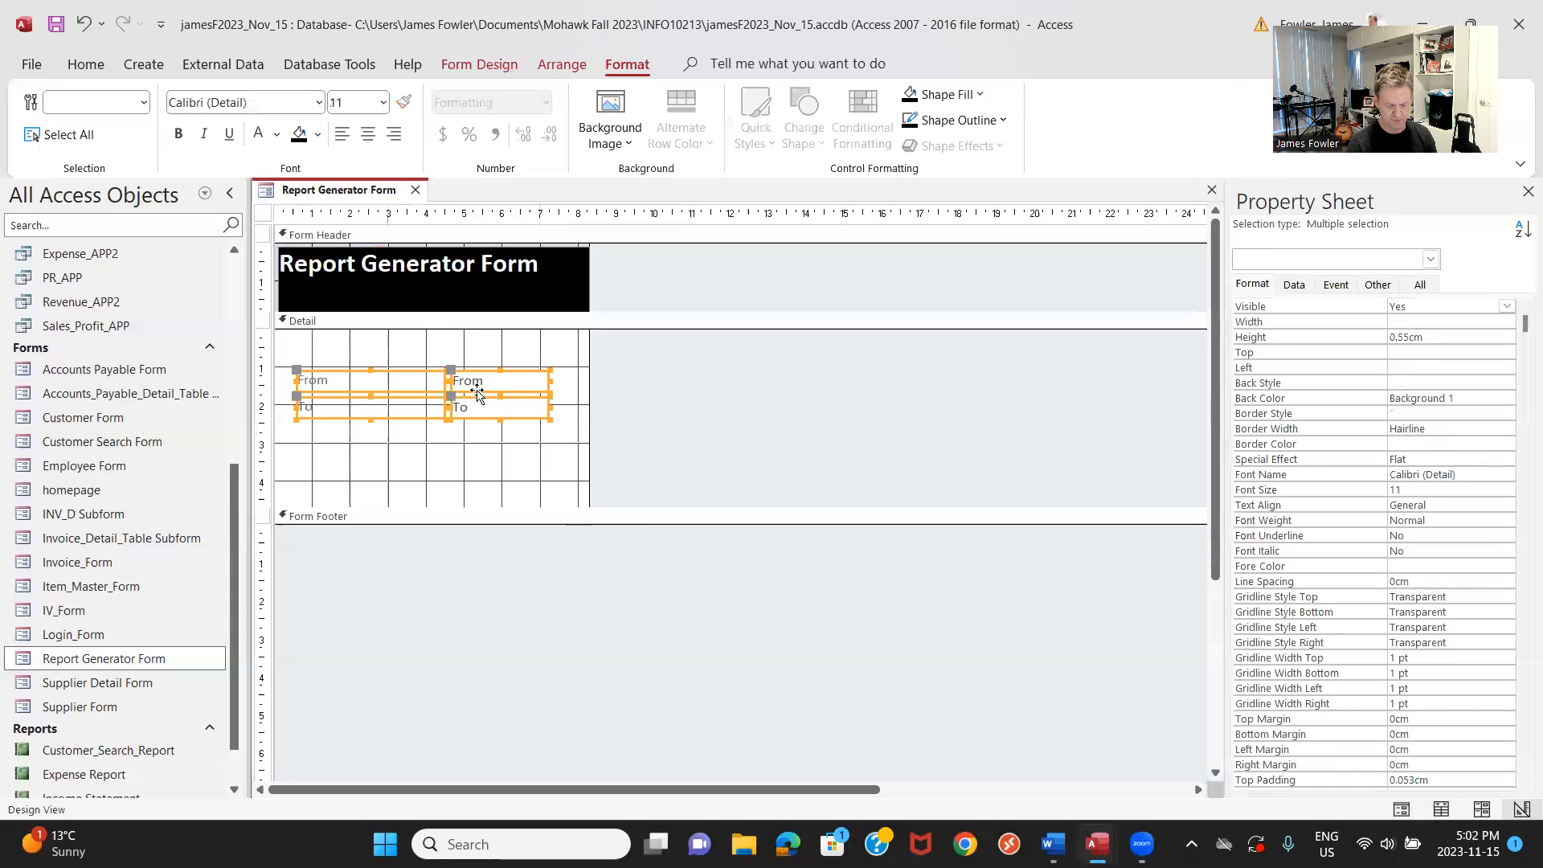
key(Down)
key(Down)
key(Down)
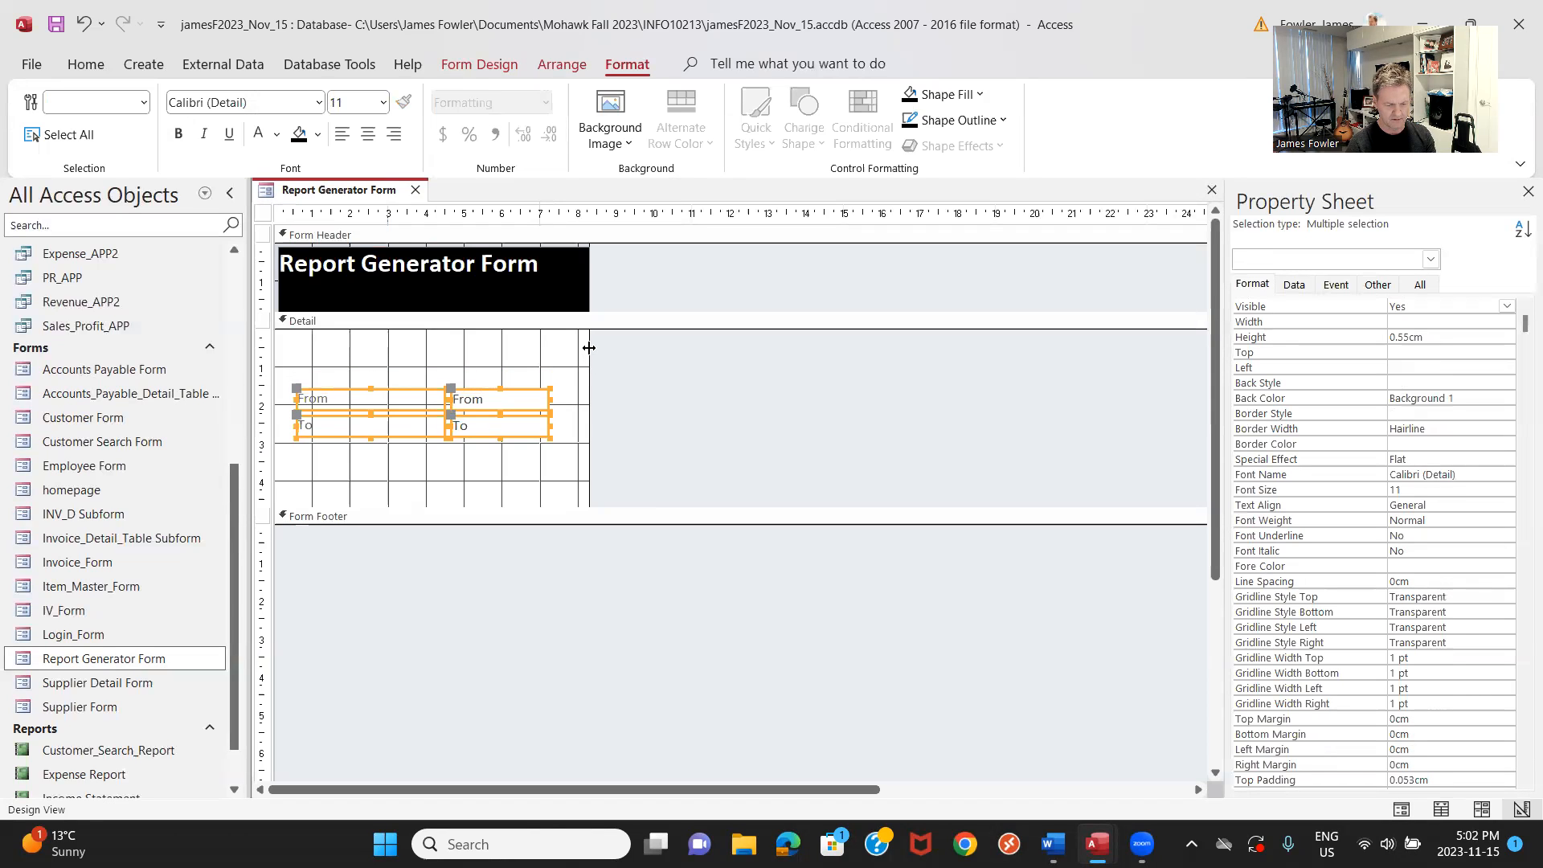
click(741, 427)
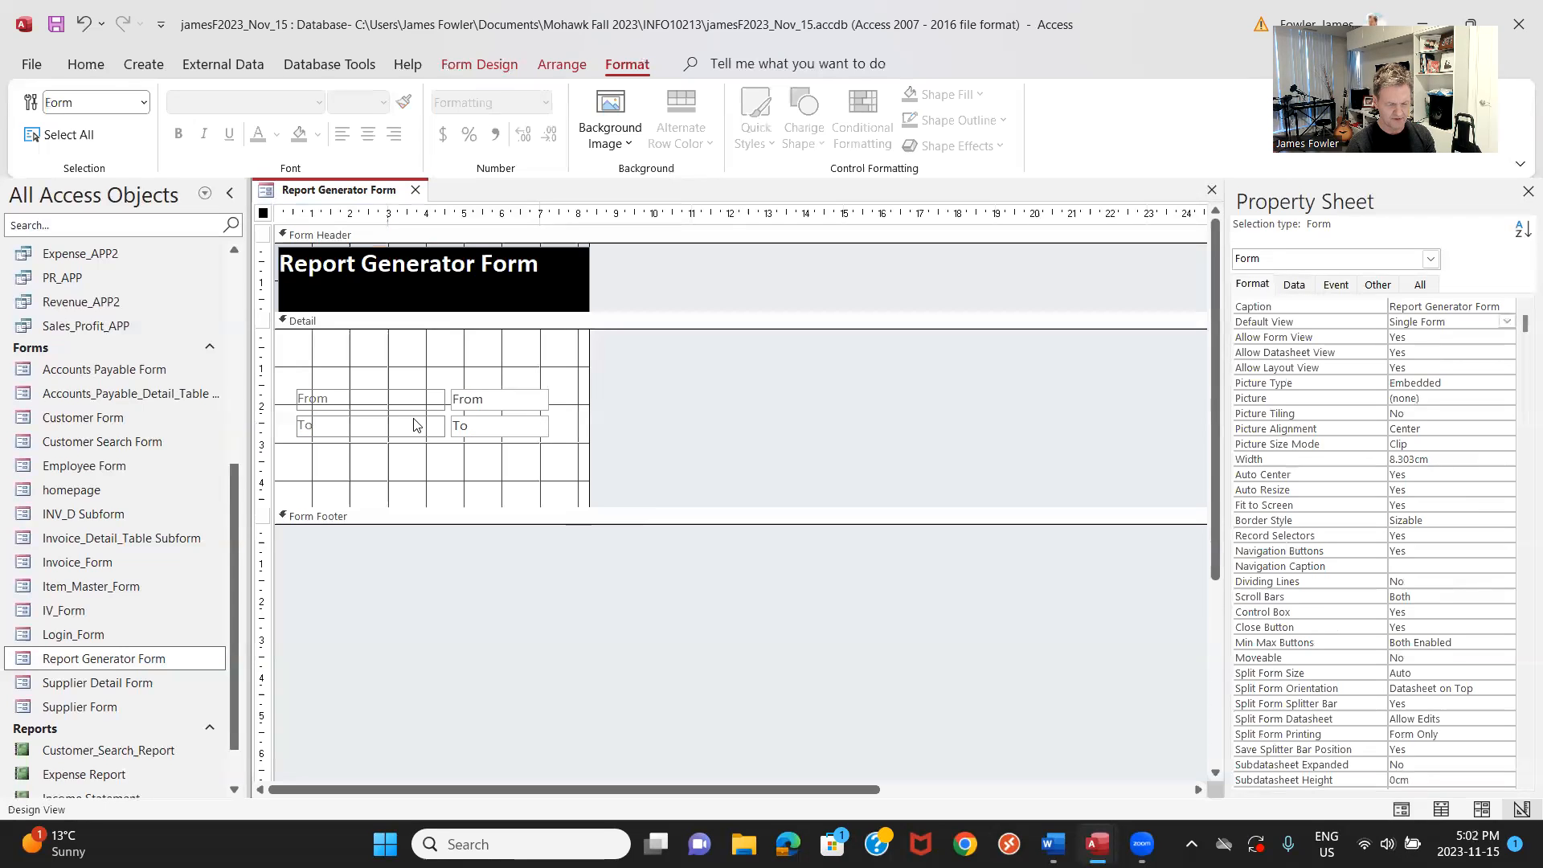
Indent the title text in the header label with leading spaces so it starts level with the From label.
click(307, 254)
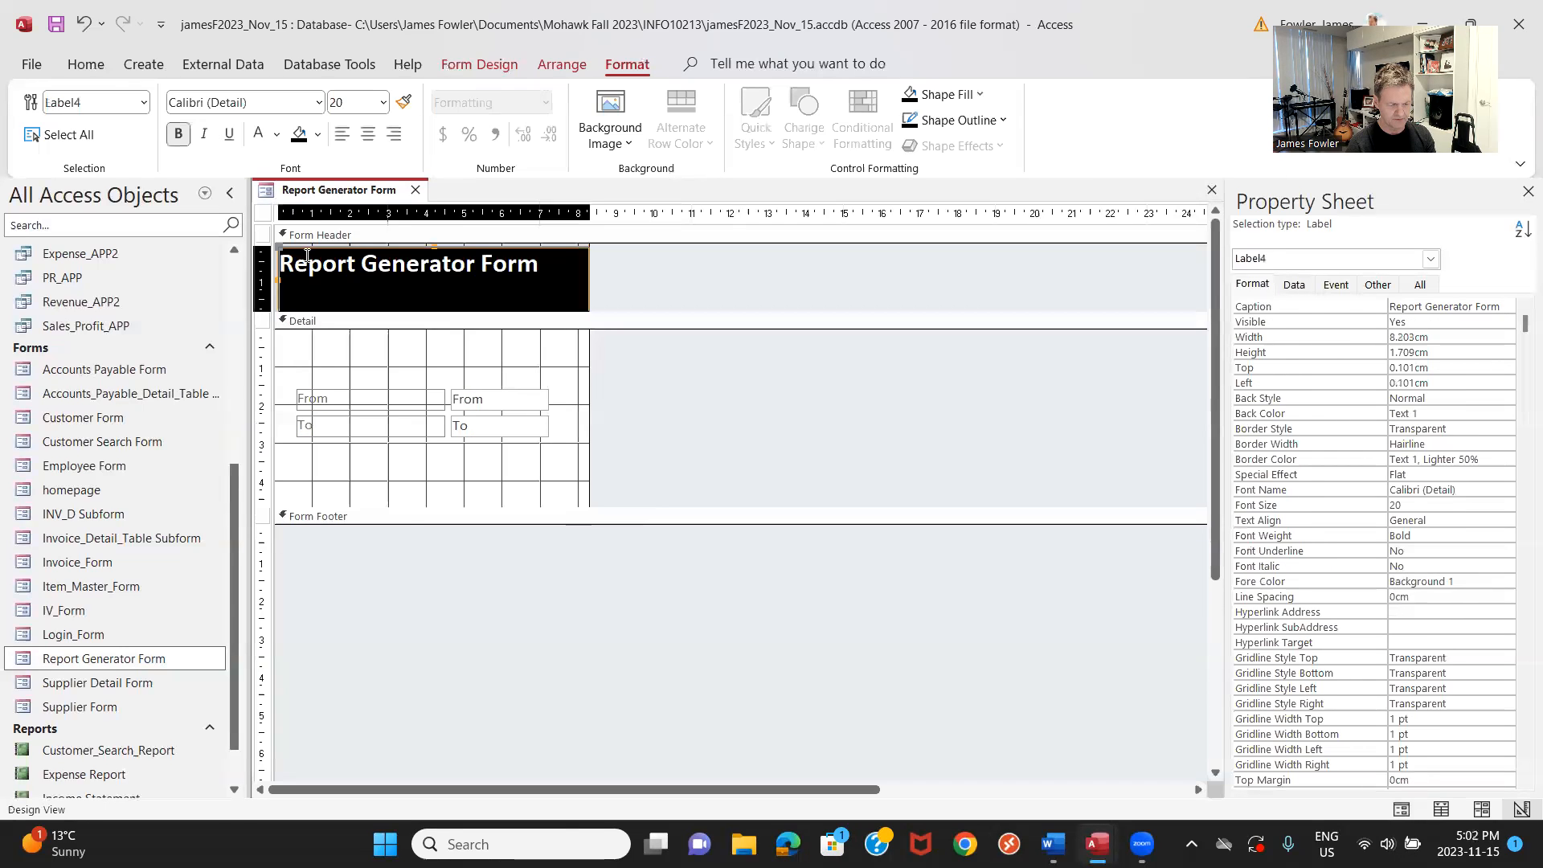
click(294, 267)
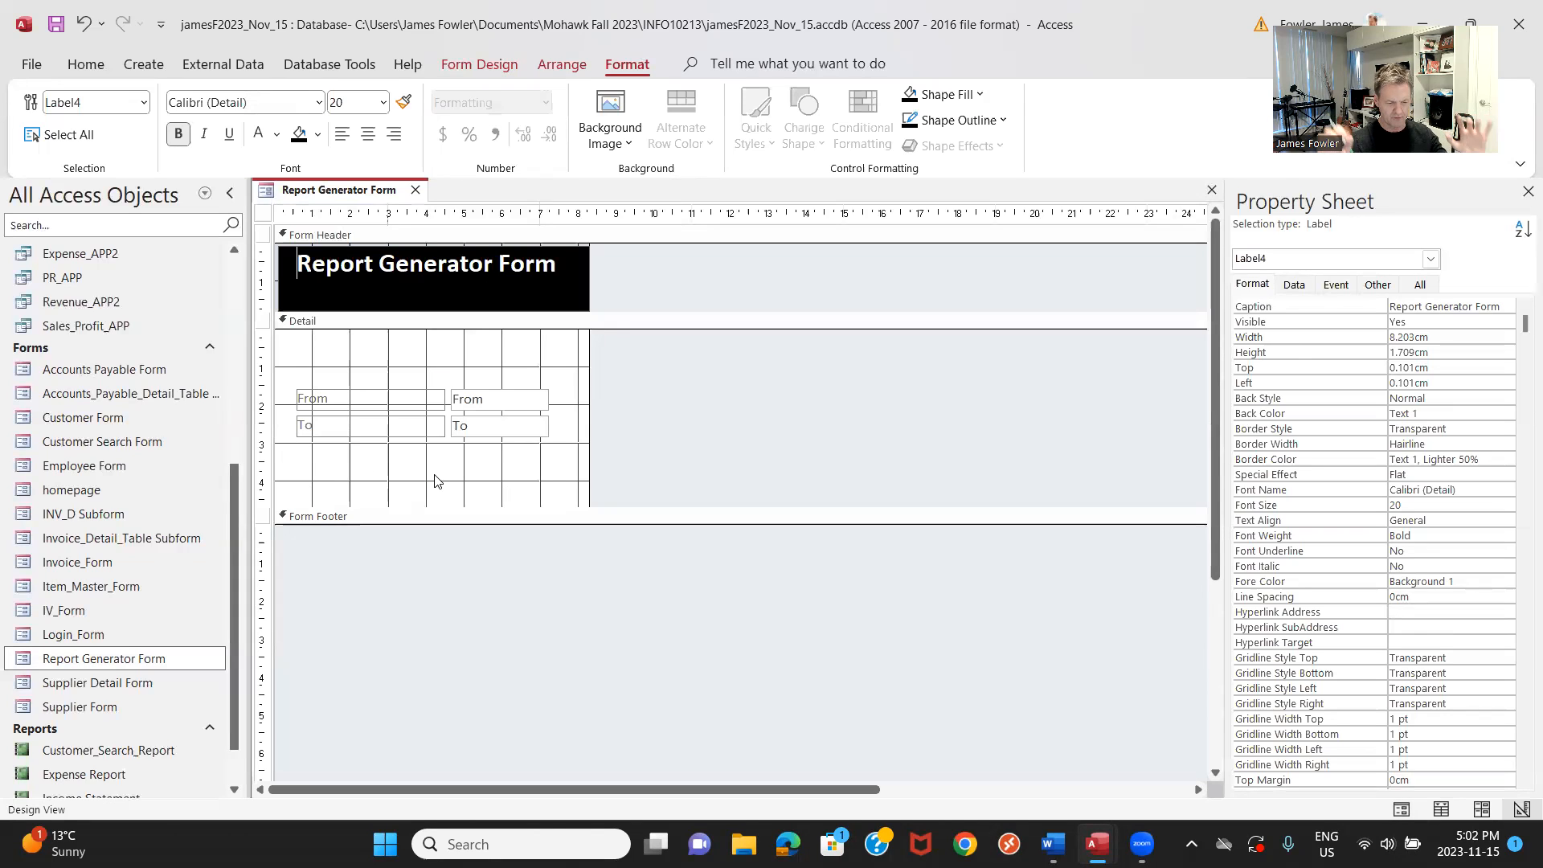
Draw a rectangle about 7.3 cm wide and 2.6 cm high around the From and To fields.
click(504, 68)
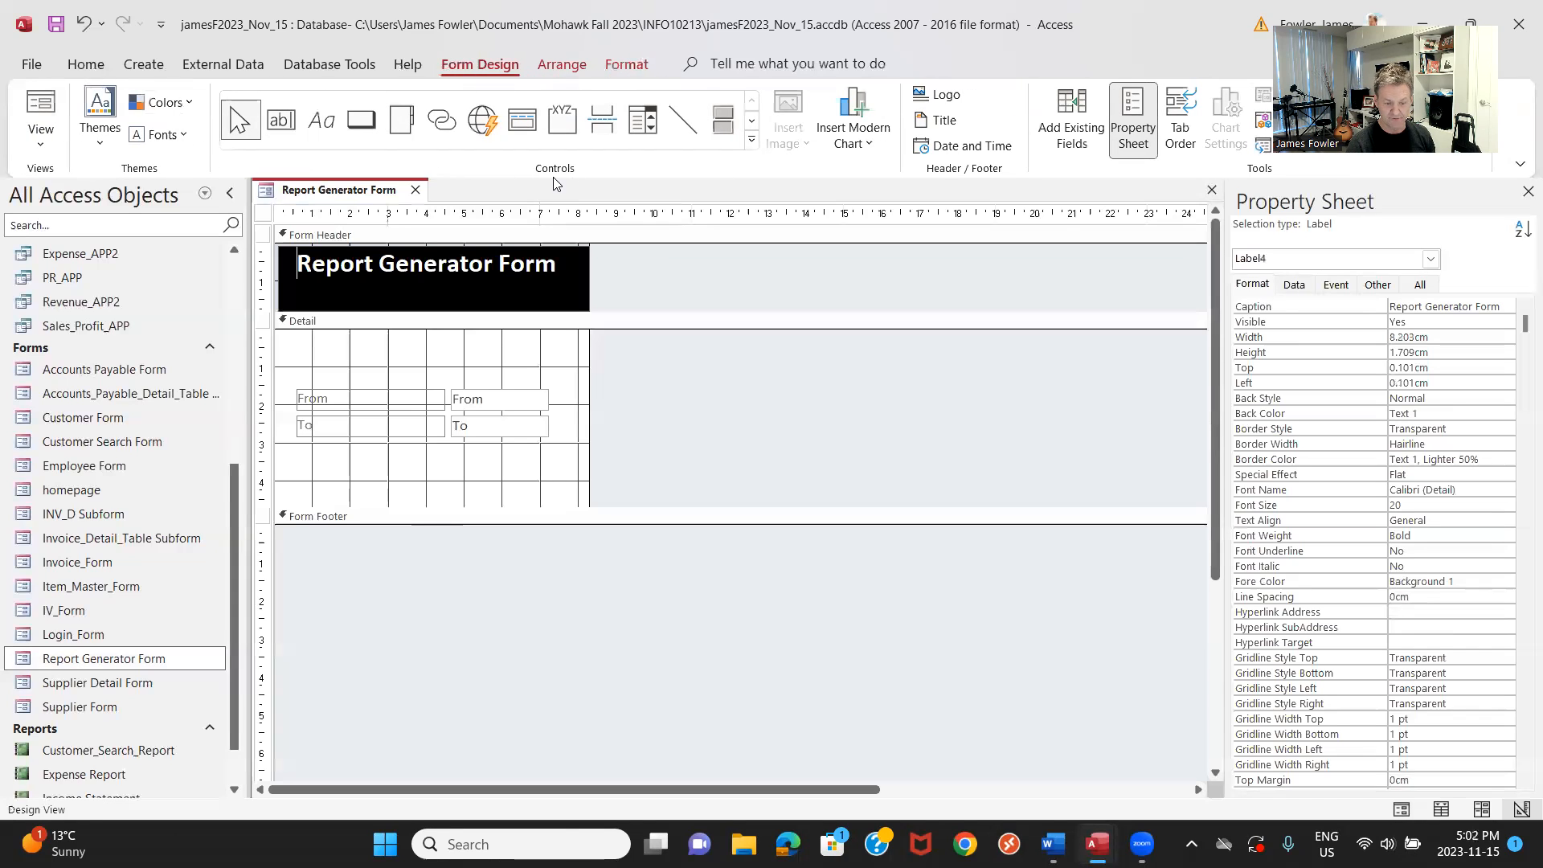
click(753, 140)
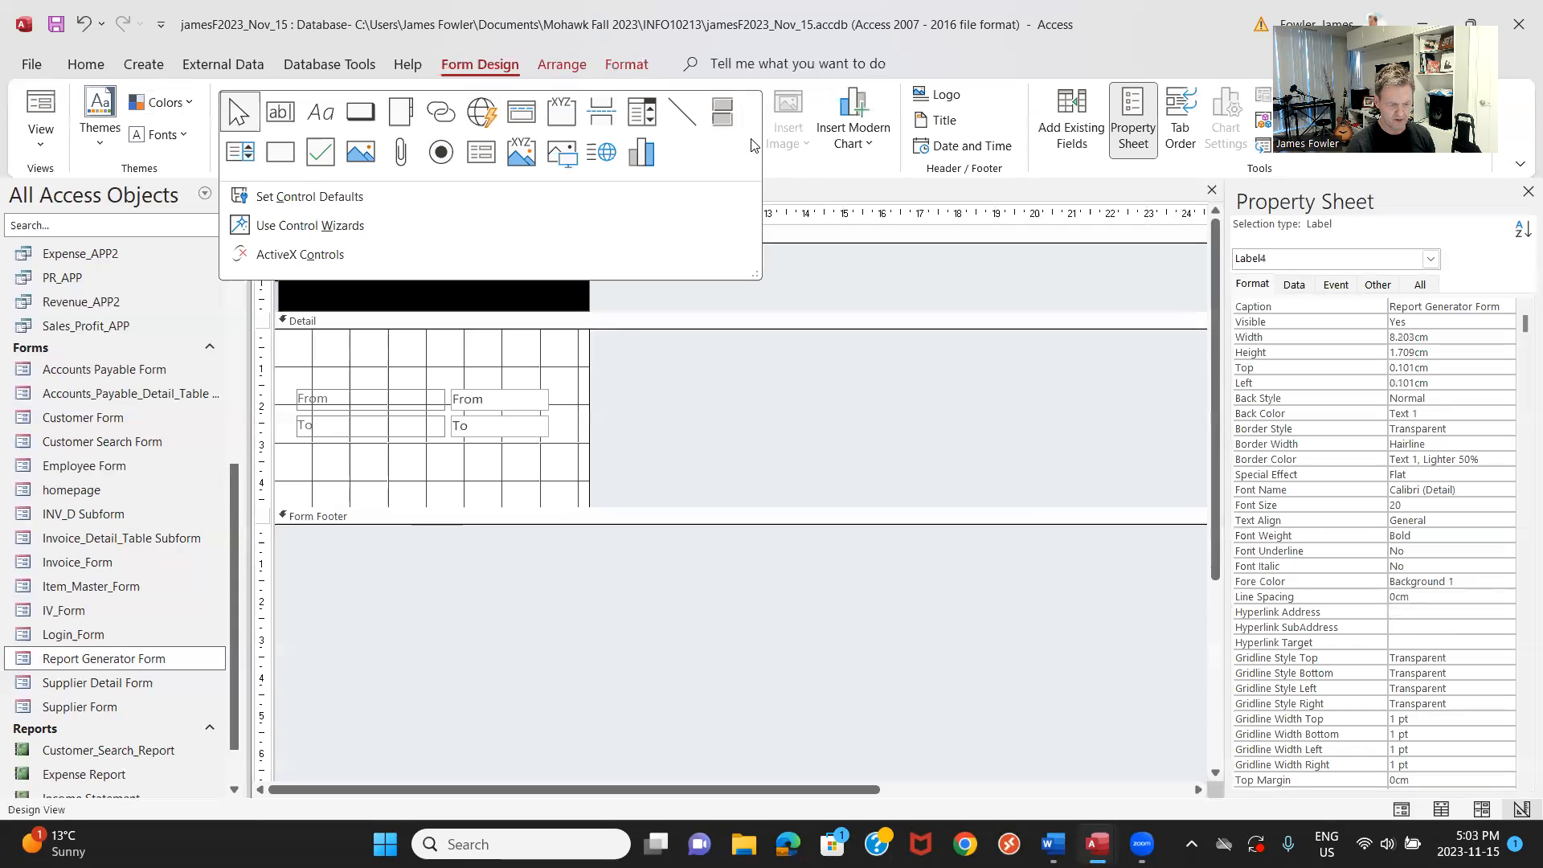
click(287, 154)
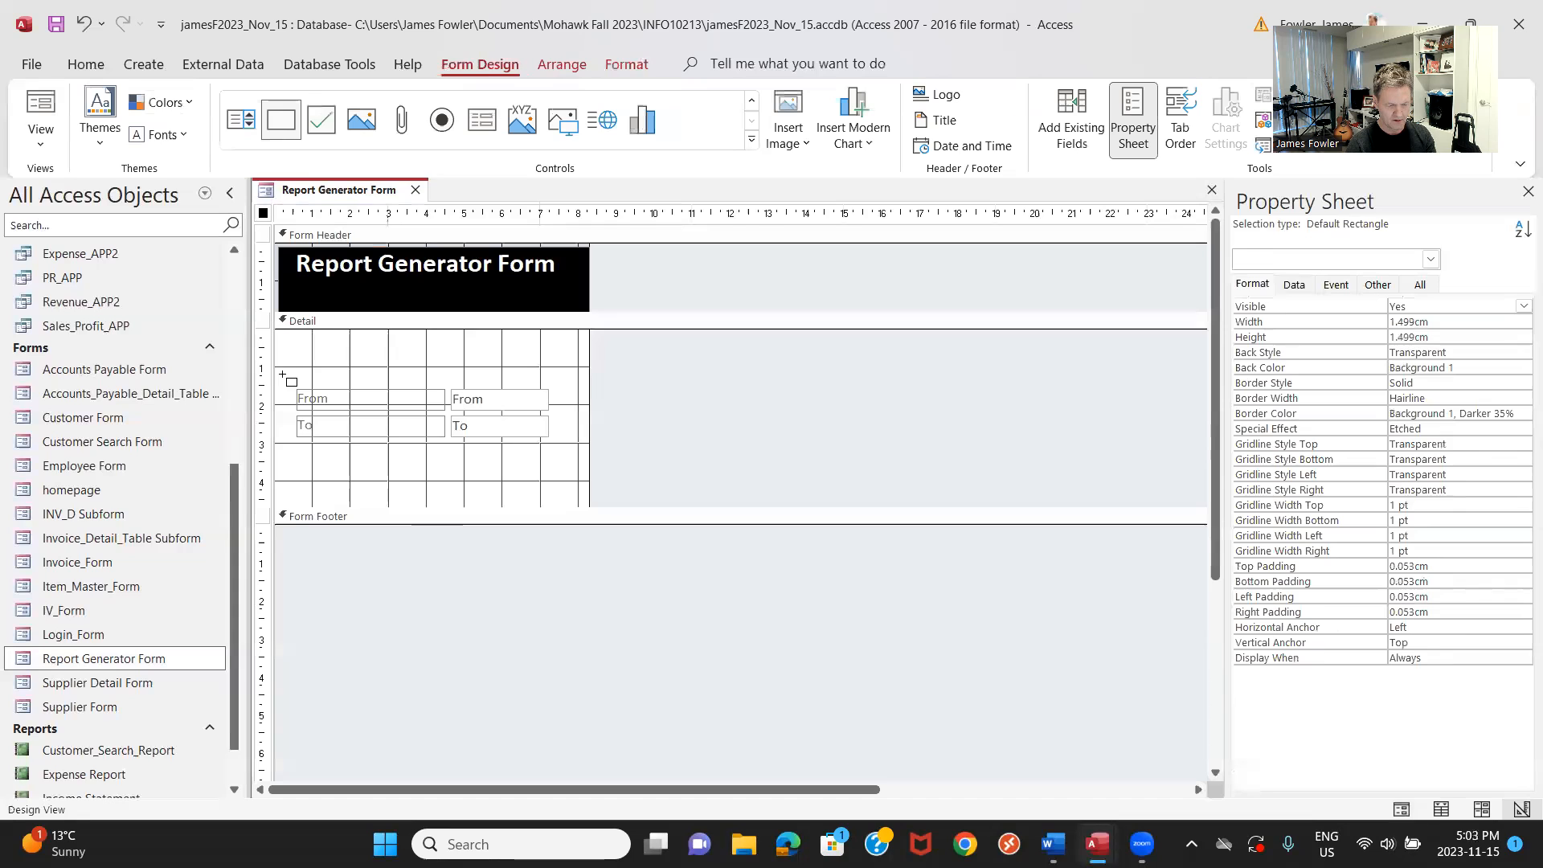
drag(285, 364, 564, 461)
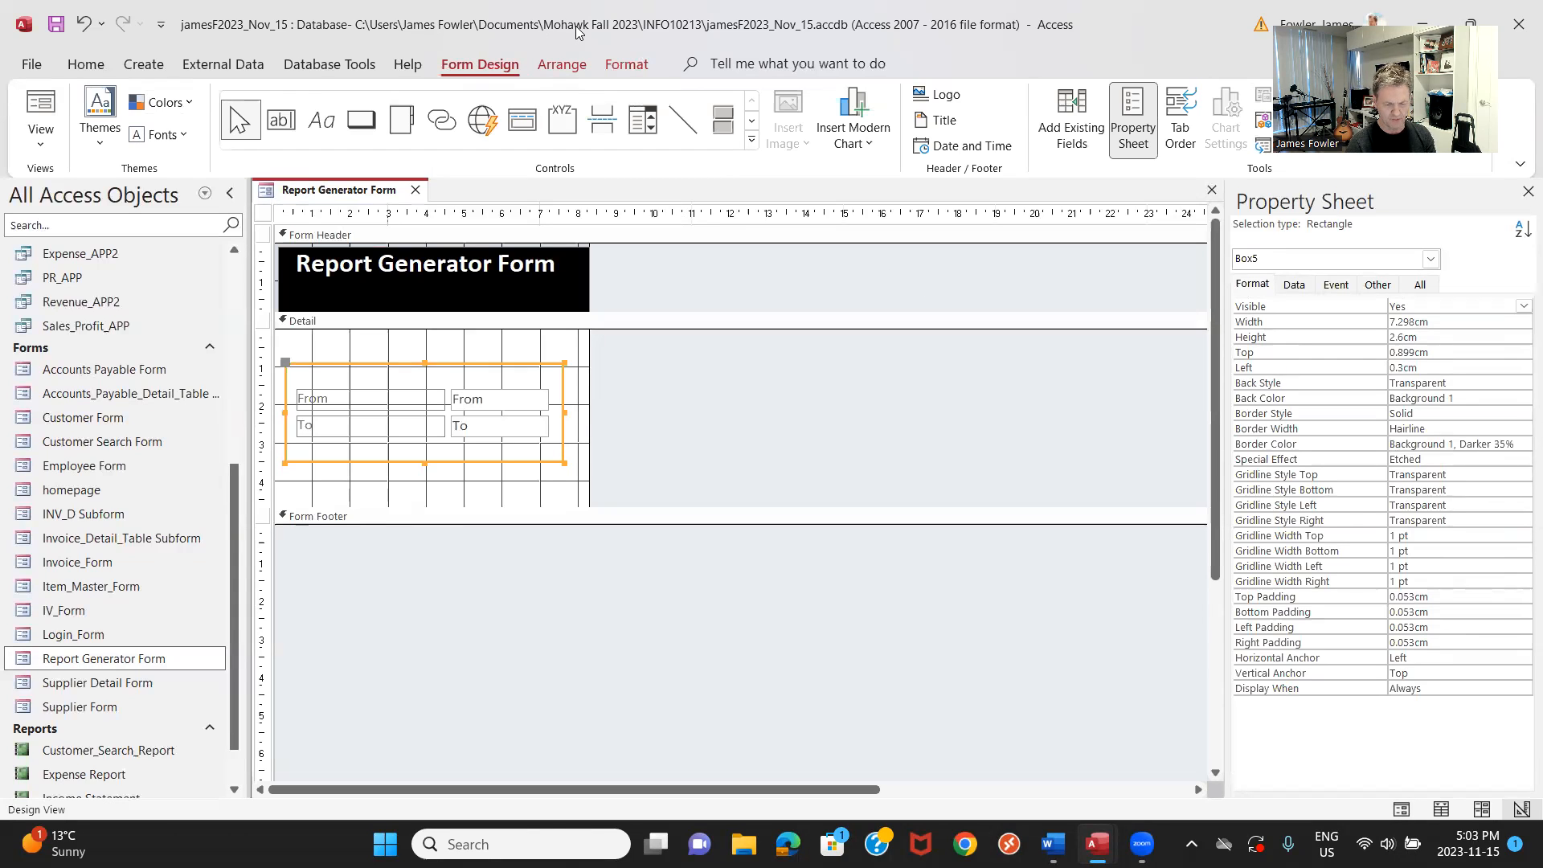
Give the rectangle around the date fields a black (Text 1) outline with a 2 pt line thickness.
click(626, 65)
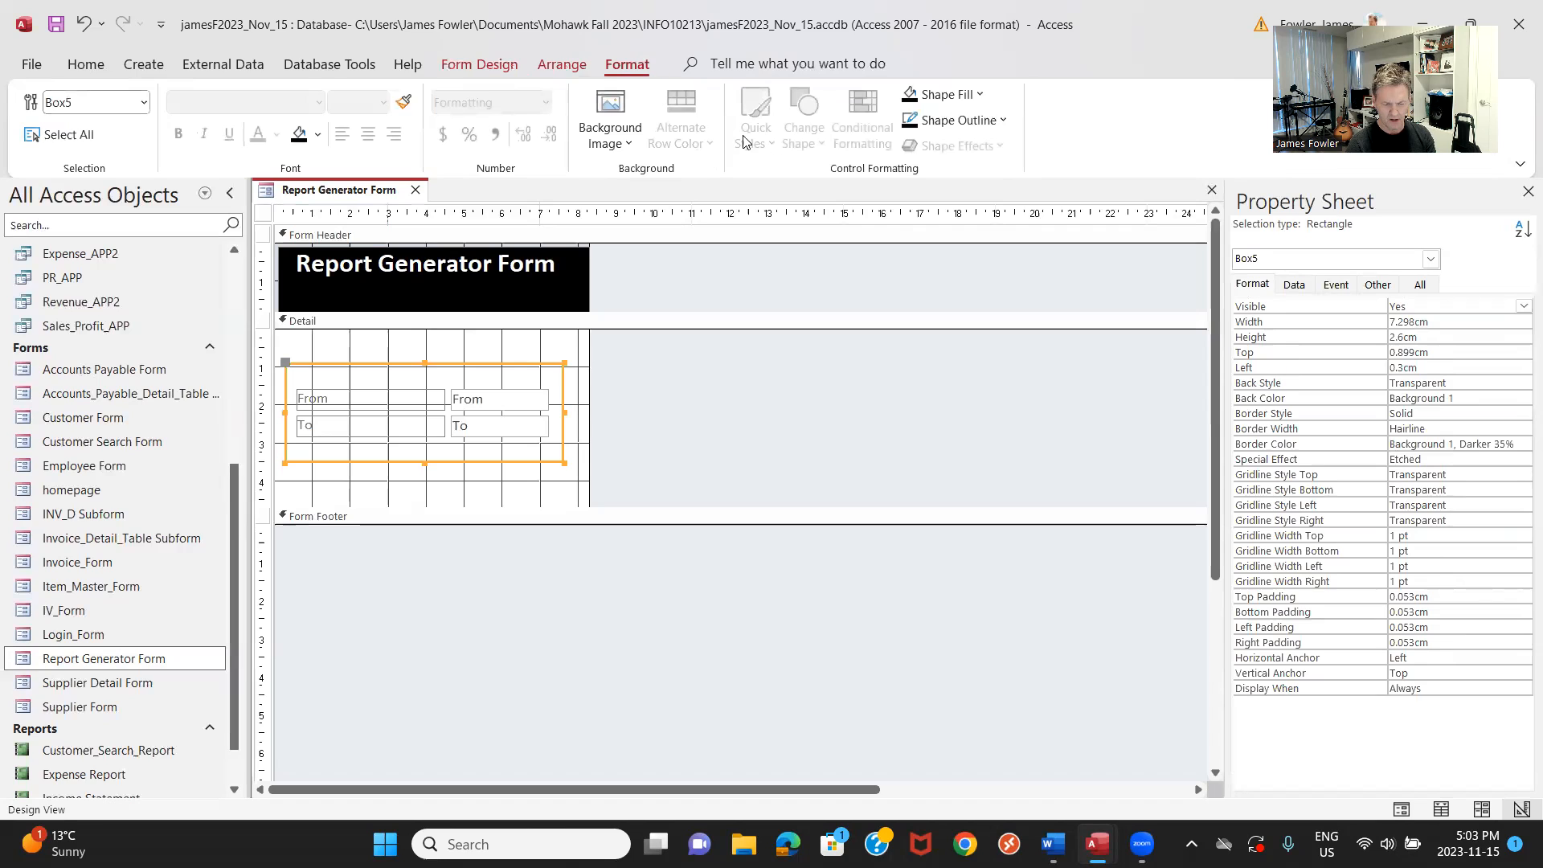
click(988, 126)
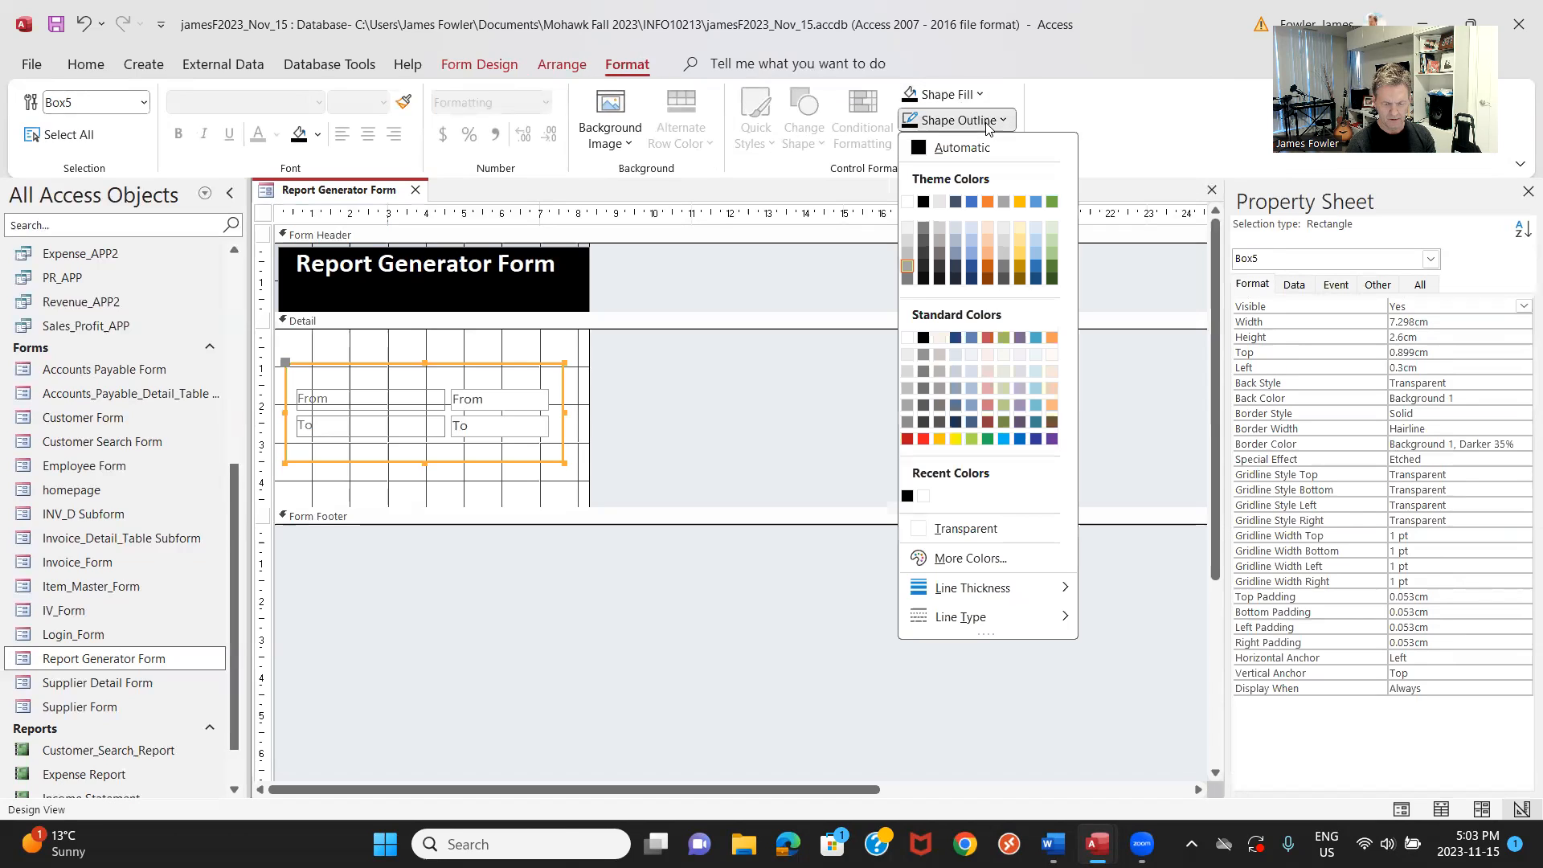
click(924, 203)
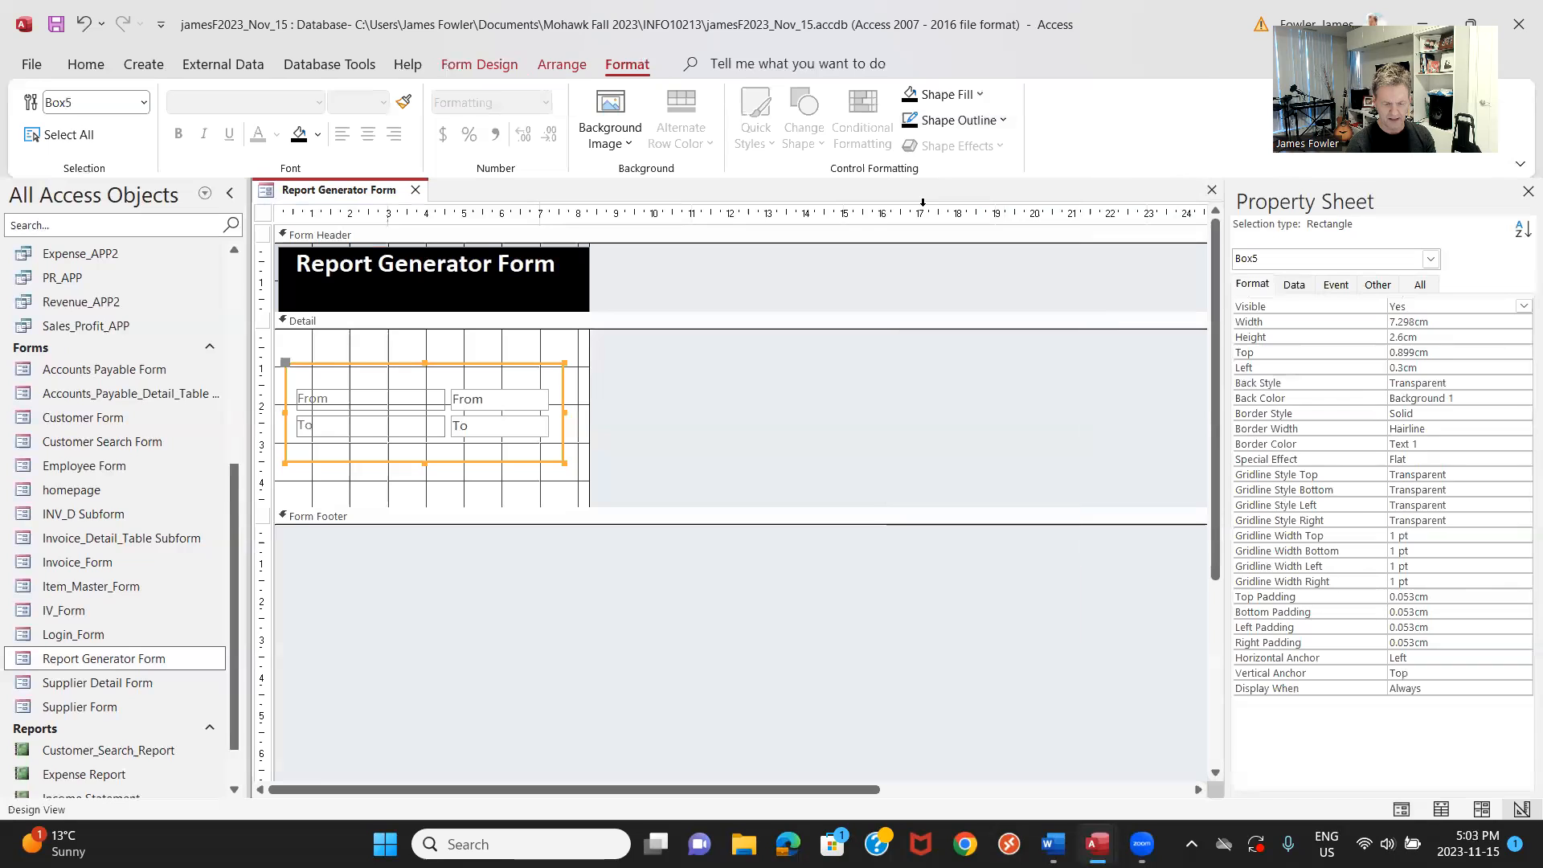
click(1001, 122)
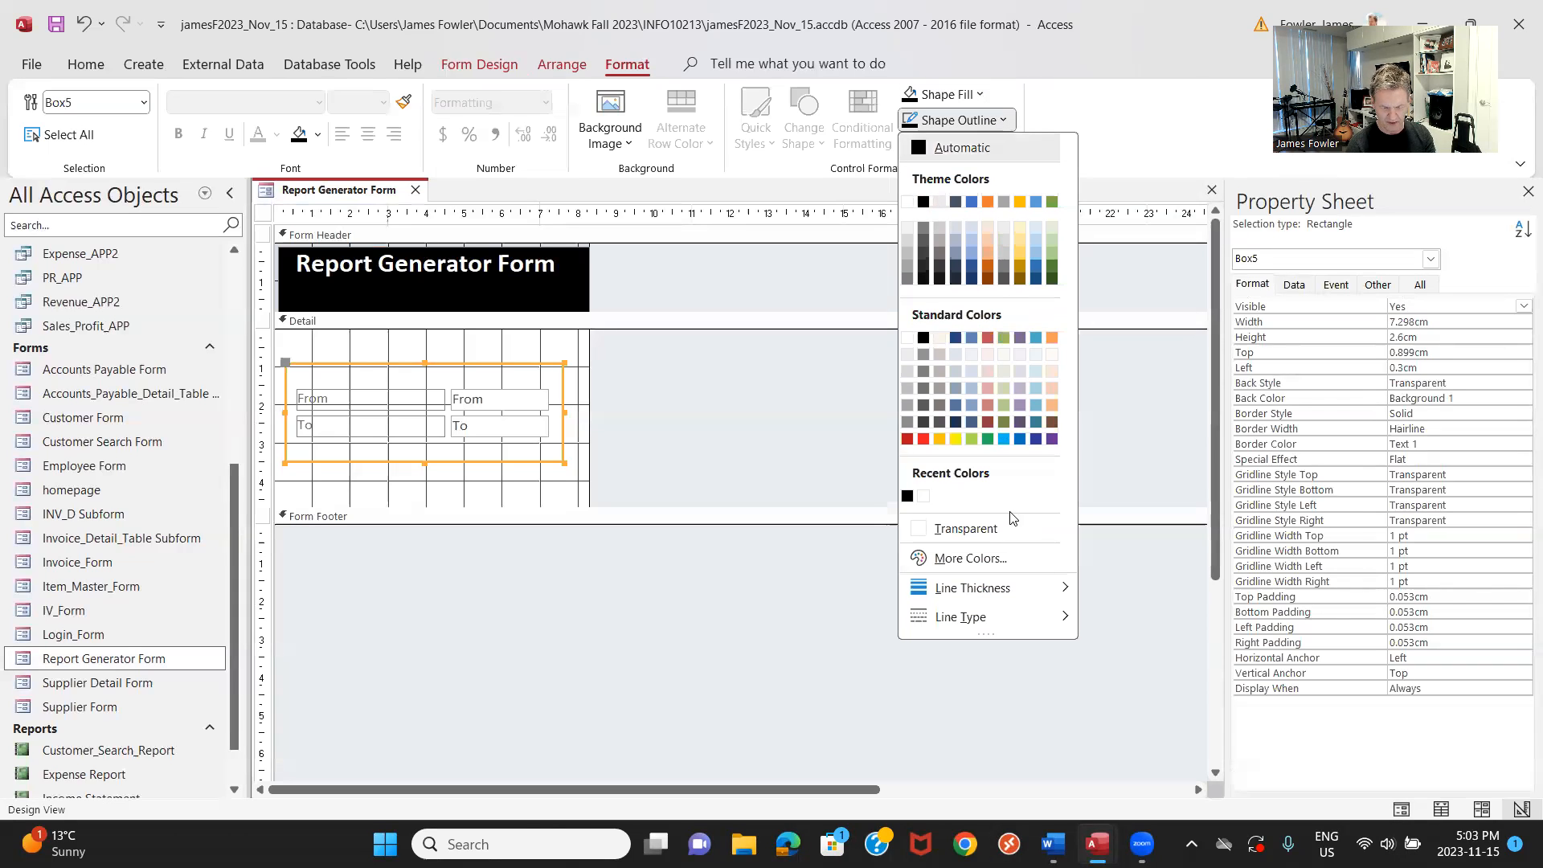
mouse_move(1017, 601)
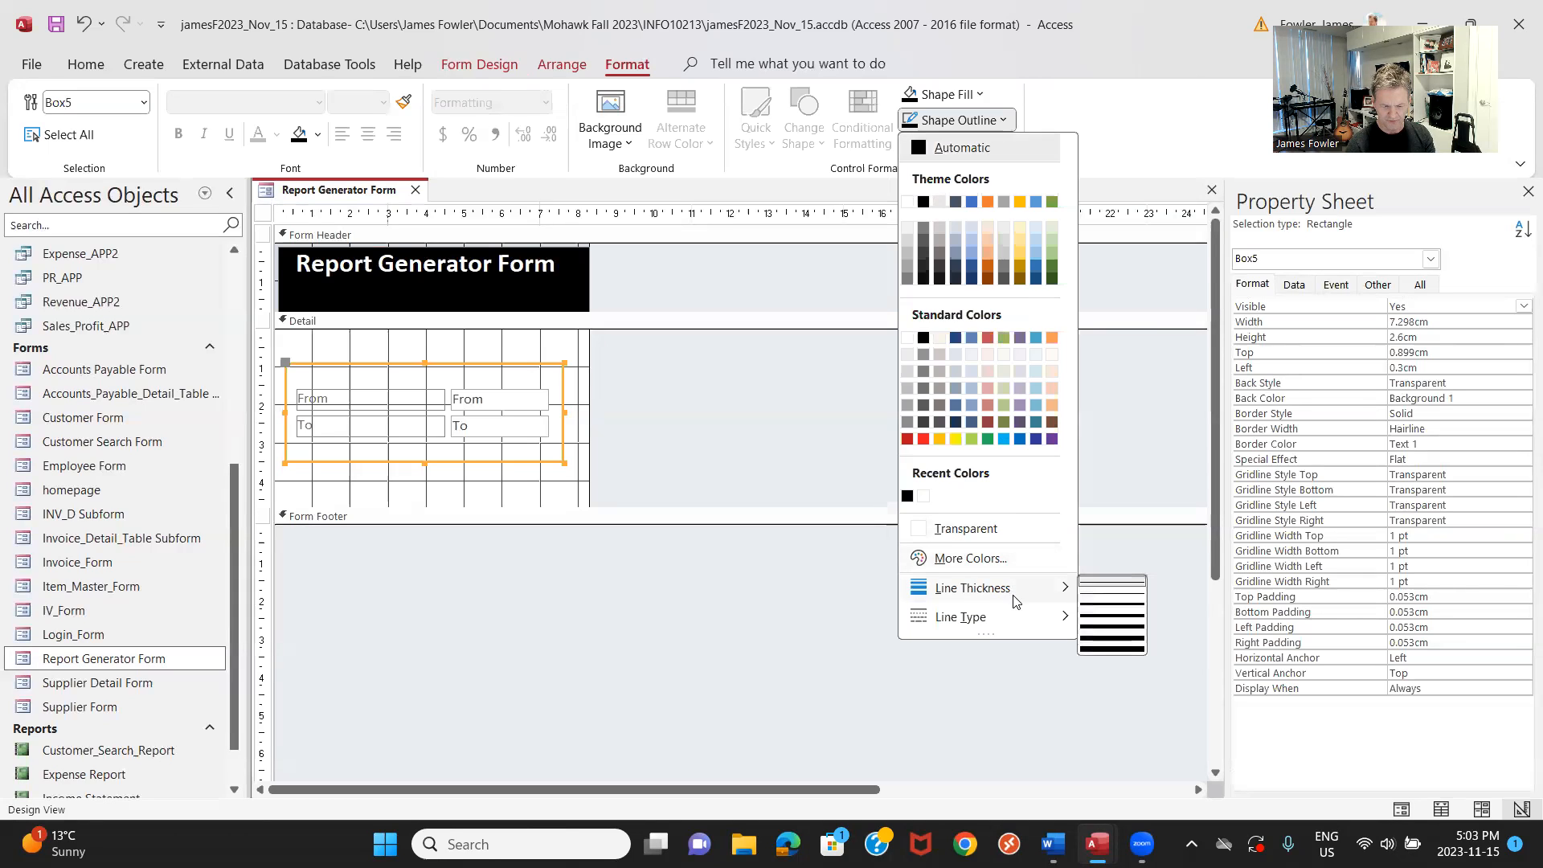
click(1095, 608)
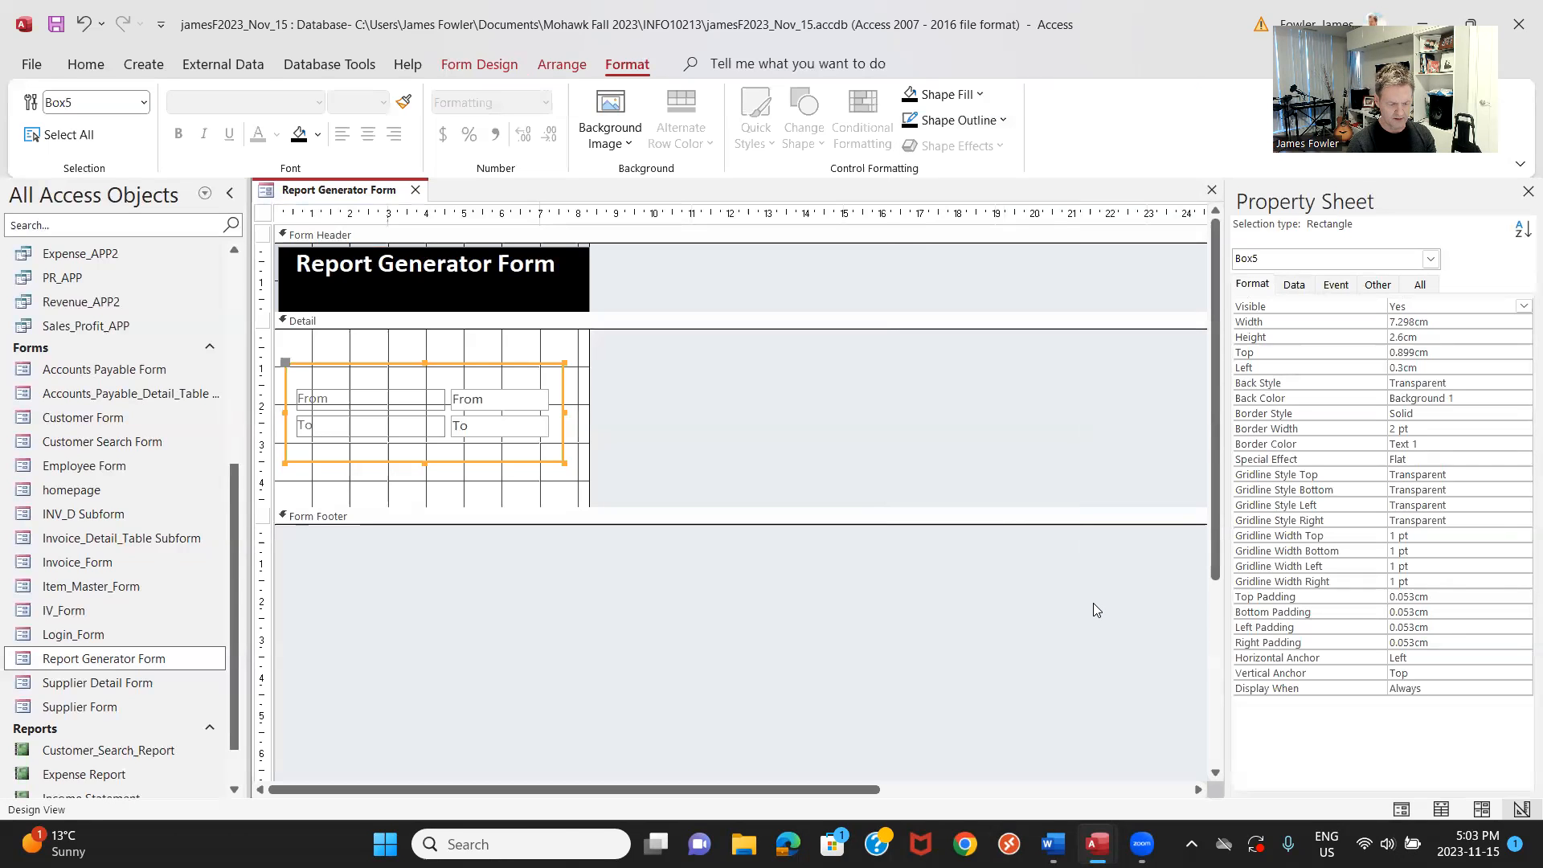
Set the font color of the From and To labels and text boxes to Automatic black.
click(367, 400)
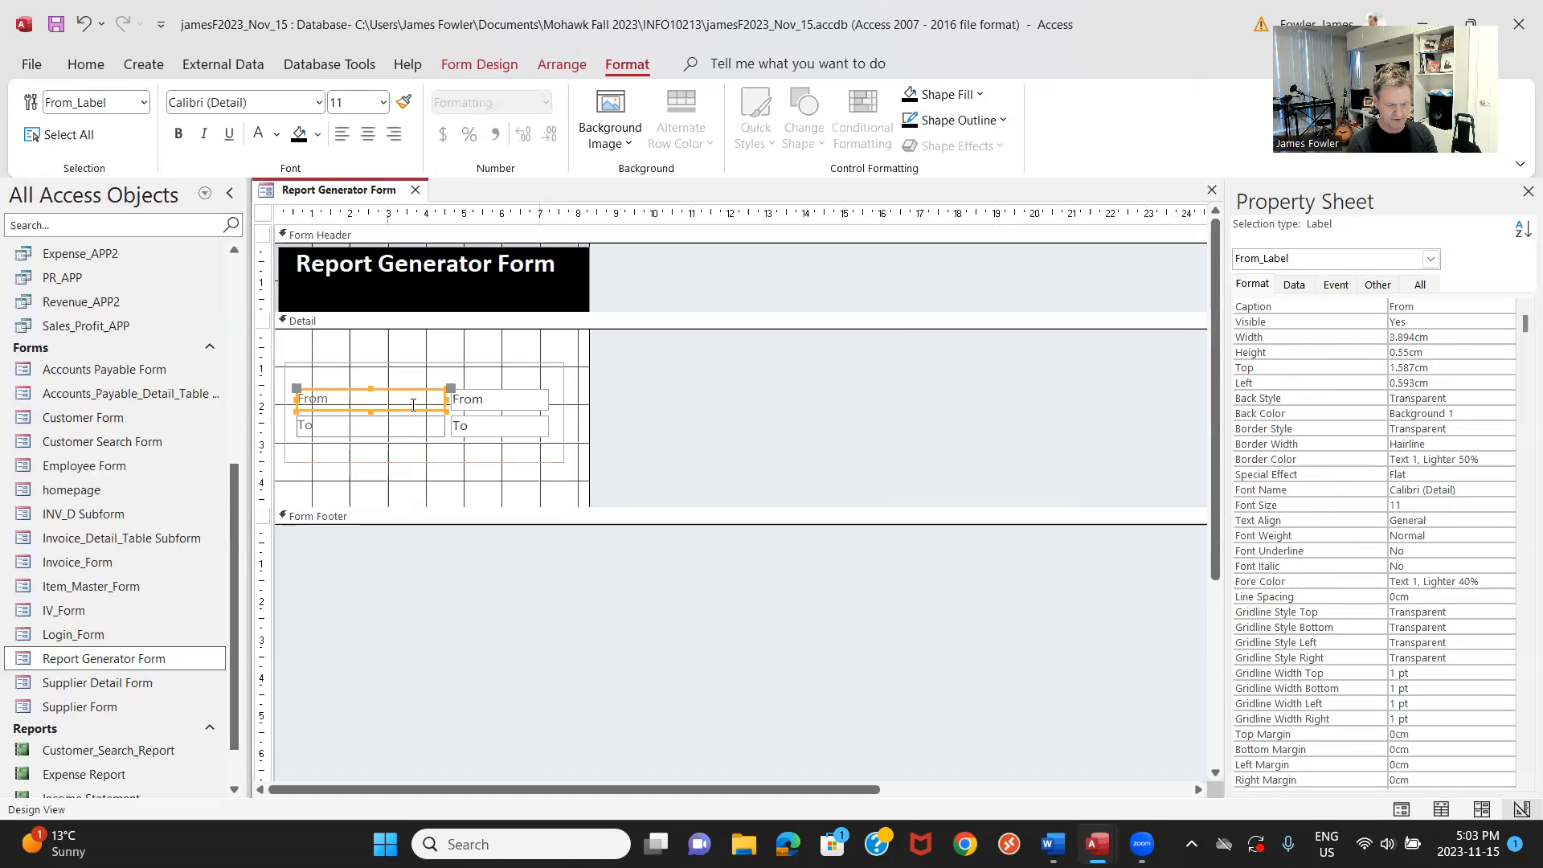
shift+click(487, 405)
shift+click(398, 428)
shift+click(469, 426)
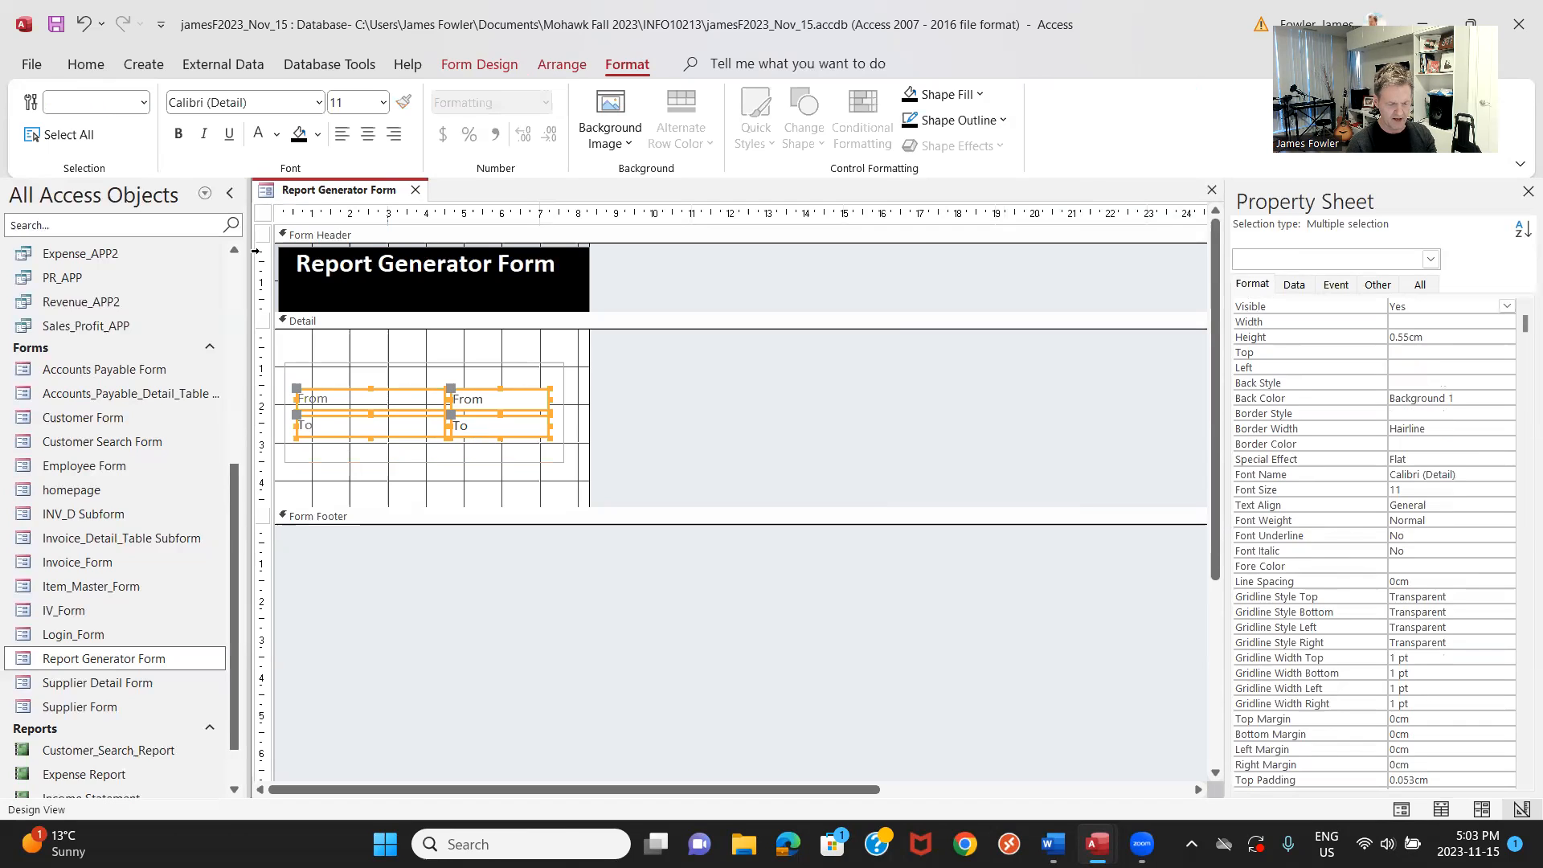
click(277, 138)
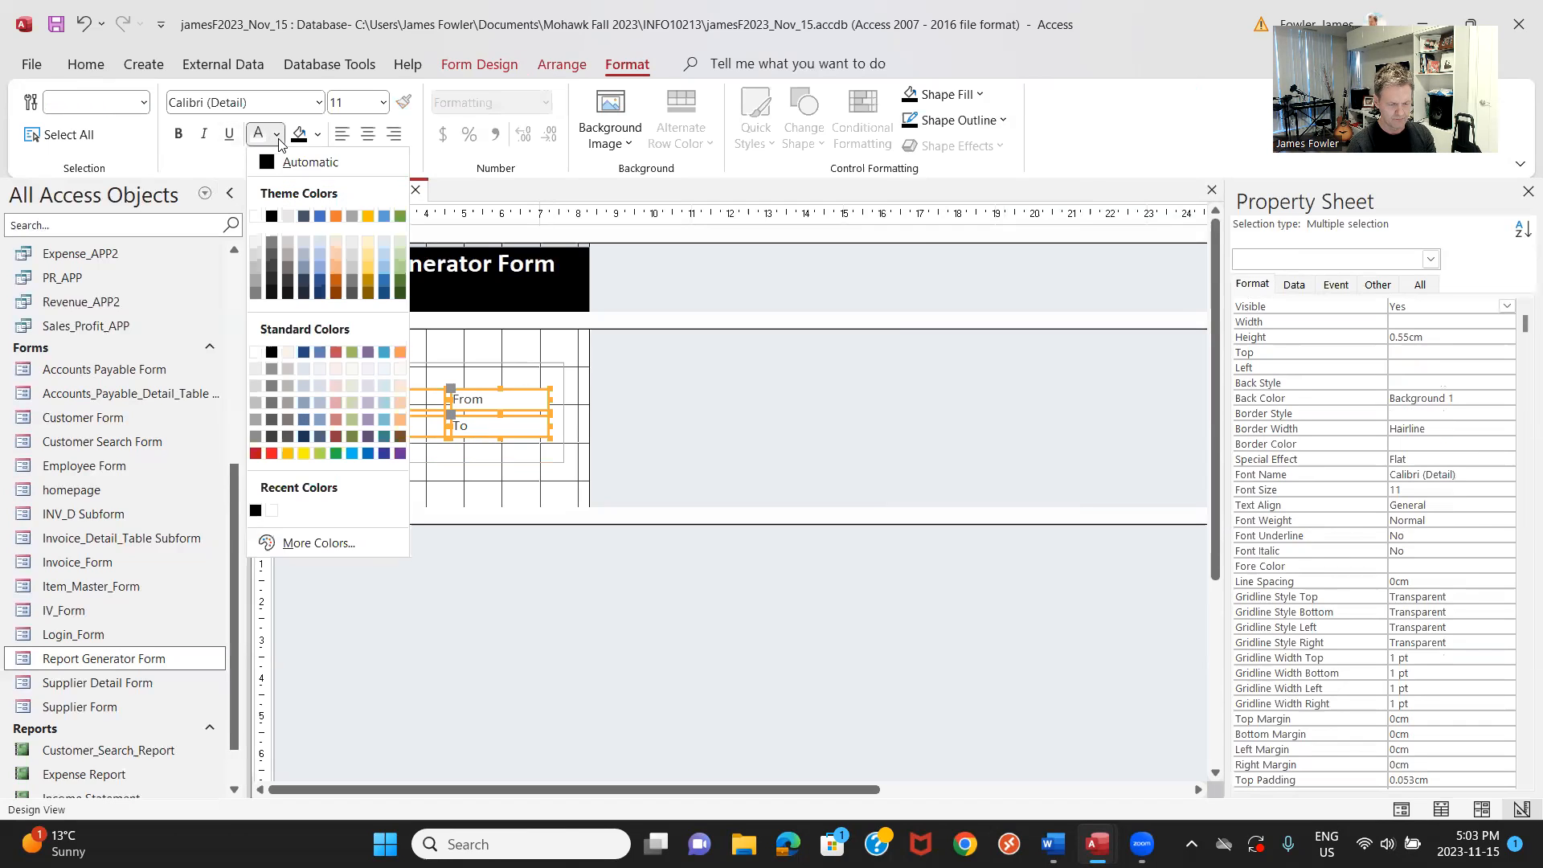
click(268, 164)
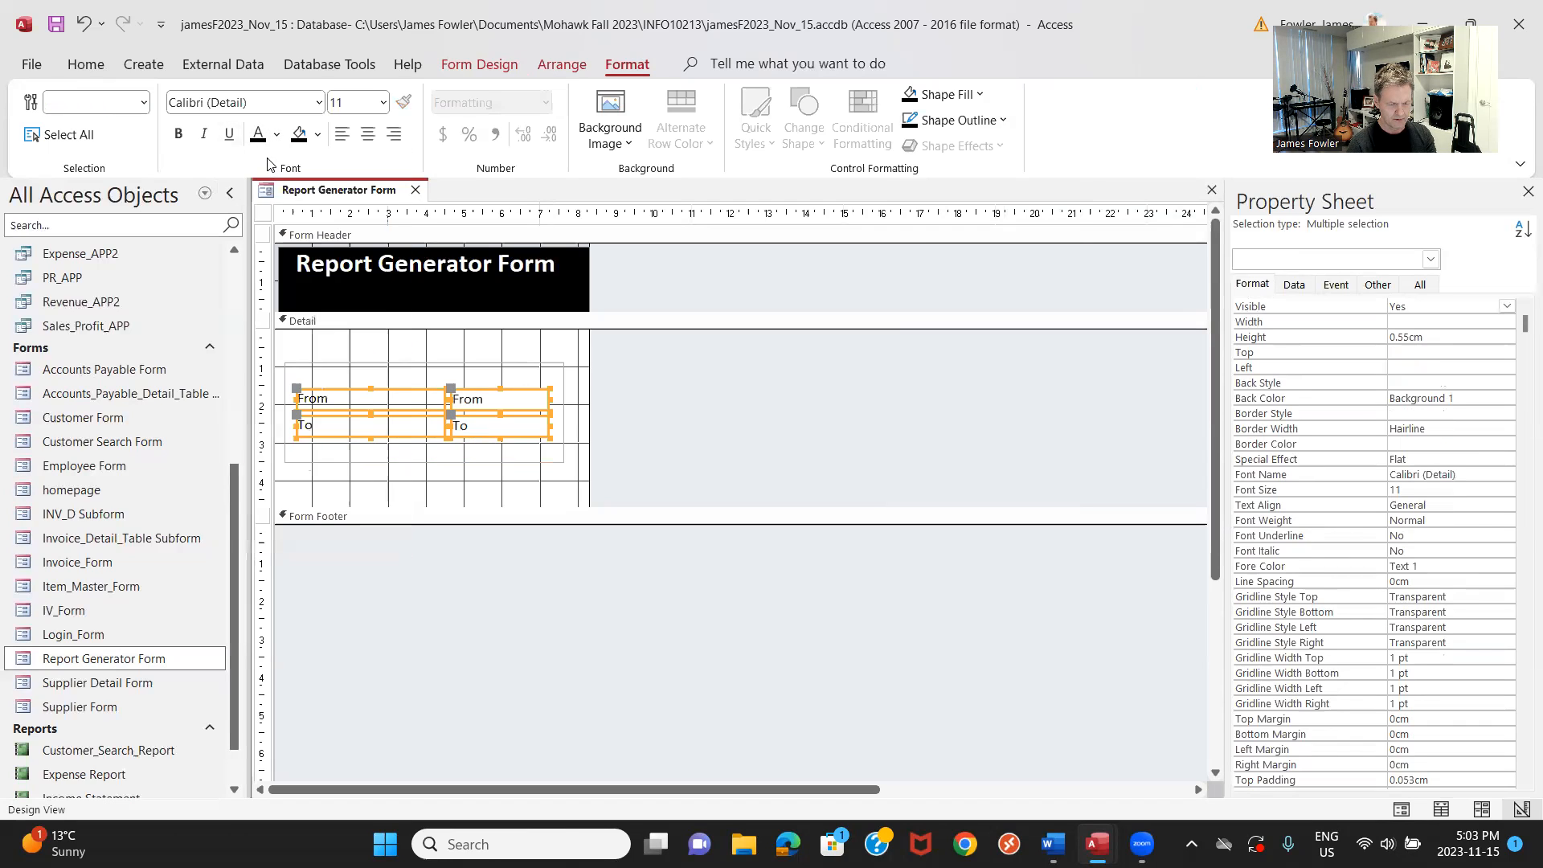
Save the Report Generator Form and display it in Form View.
right_click(327, 190)
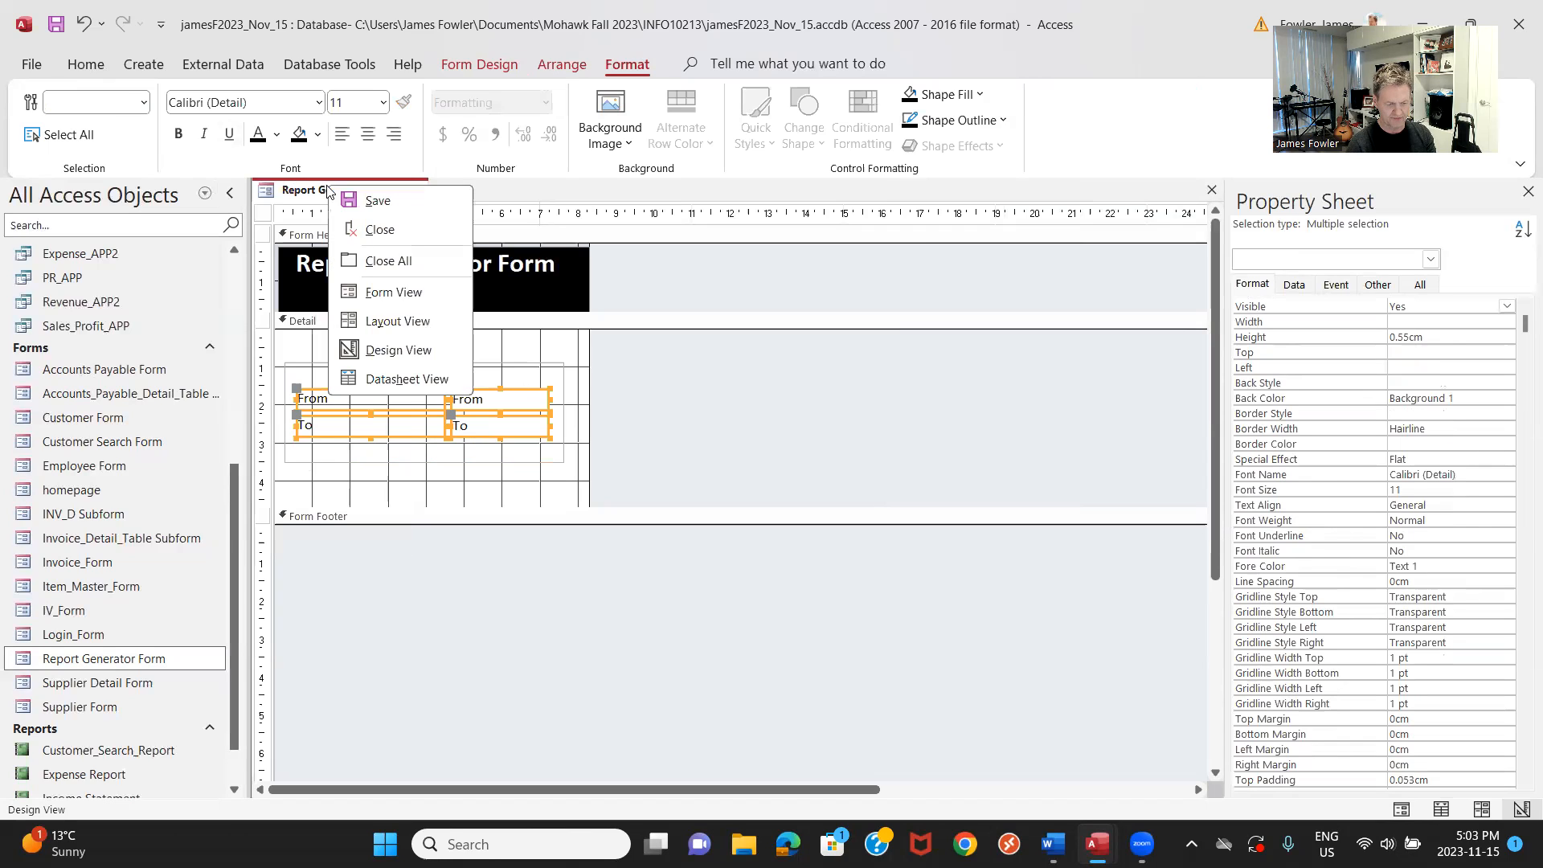
click(377, 206)
right_click(379, 191)
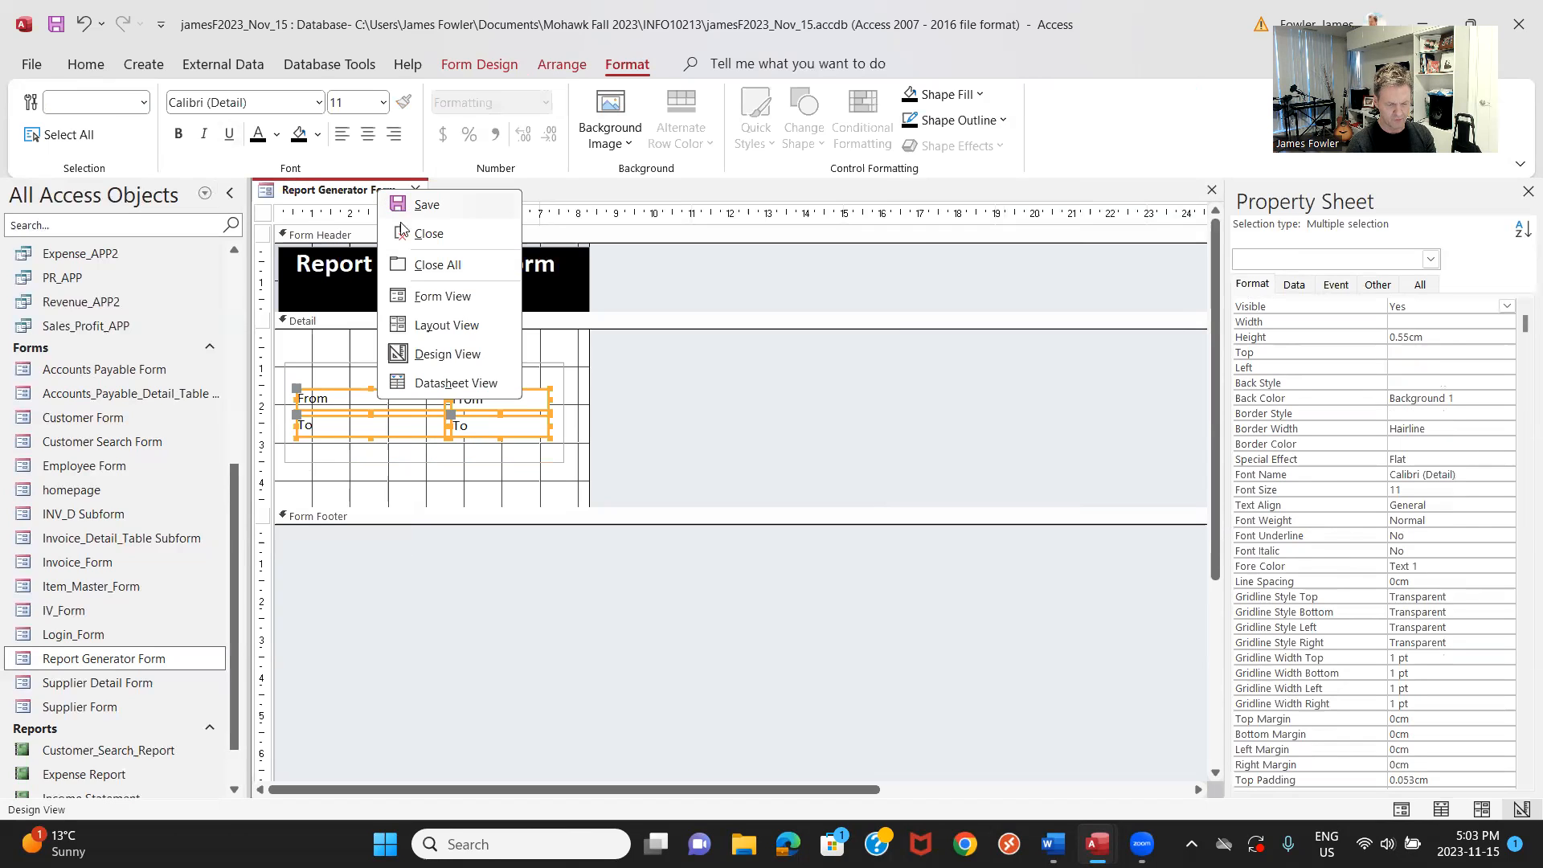
click(441, 297)
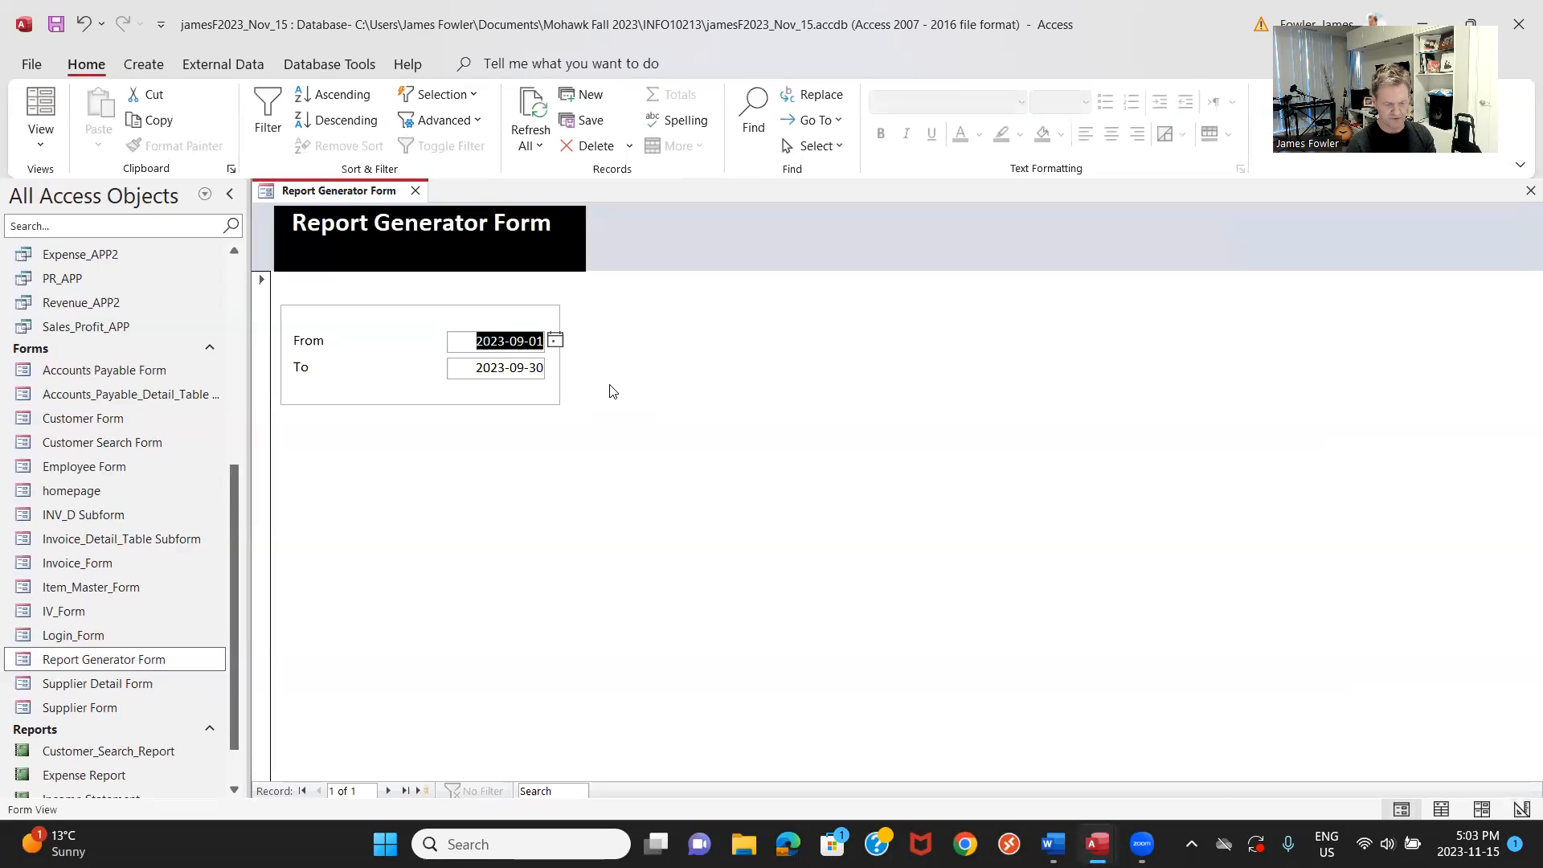
In Design View, widen the form to about 9.3 cm and fill the Form Header section with black.
right_click(356, 196)
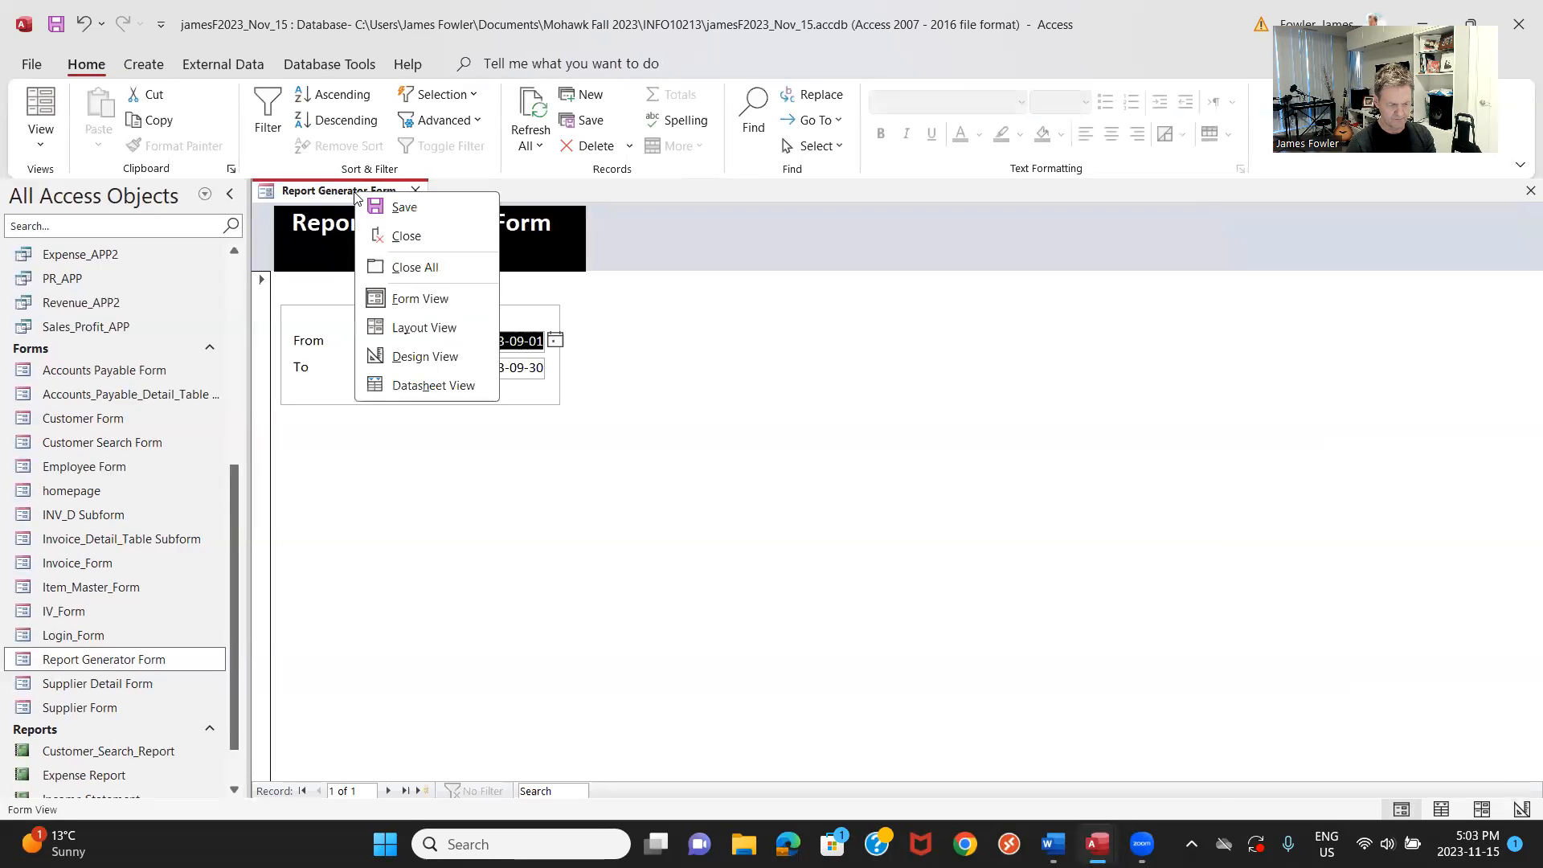
click(429, 356)
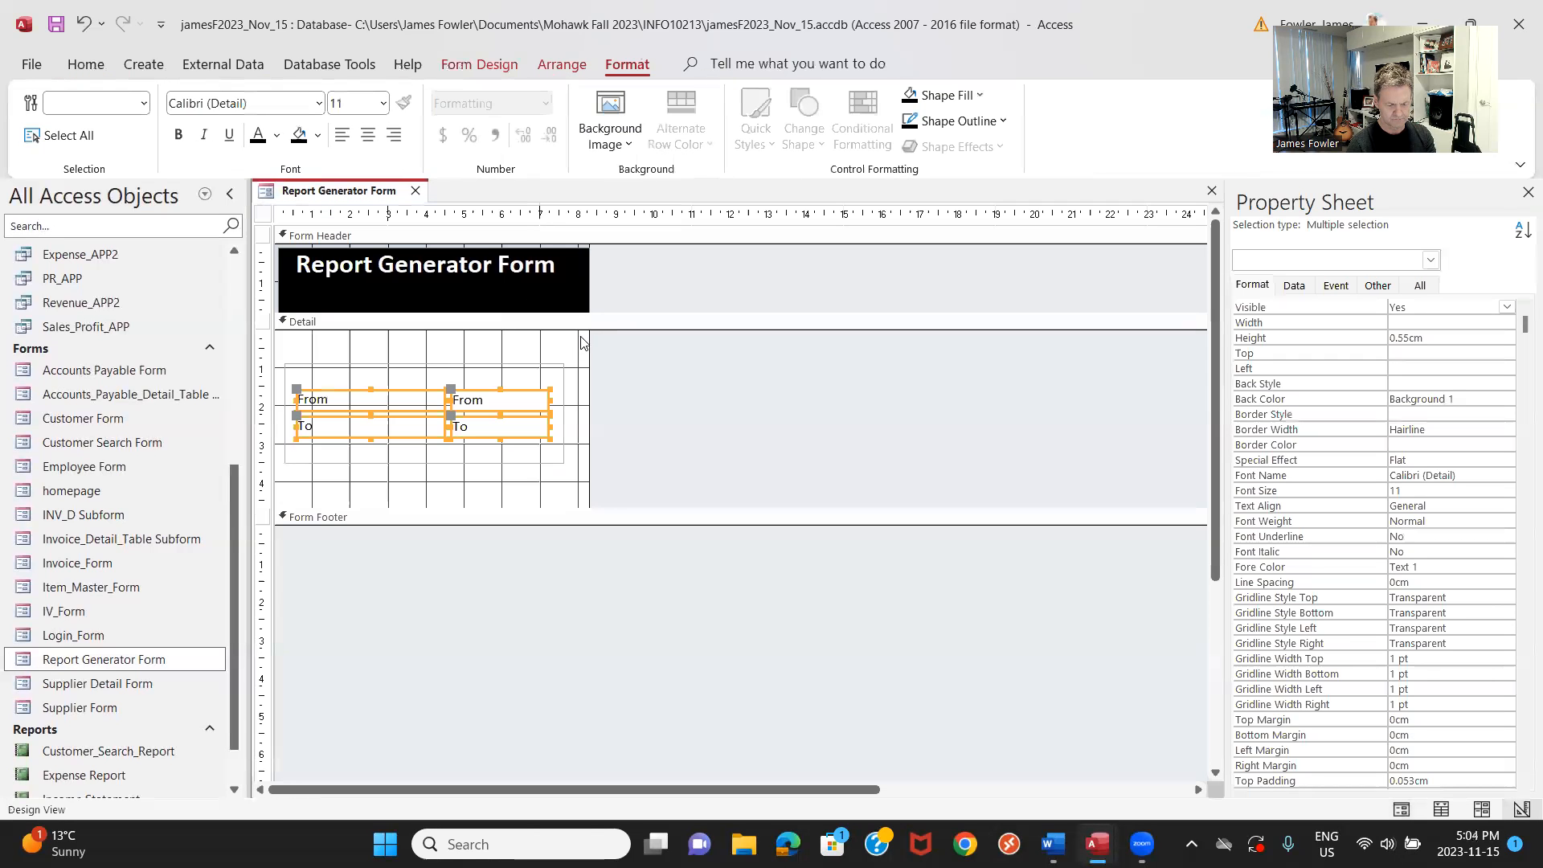
drag(590, 339, 628, 338)
click(610, 285)
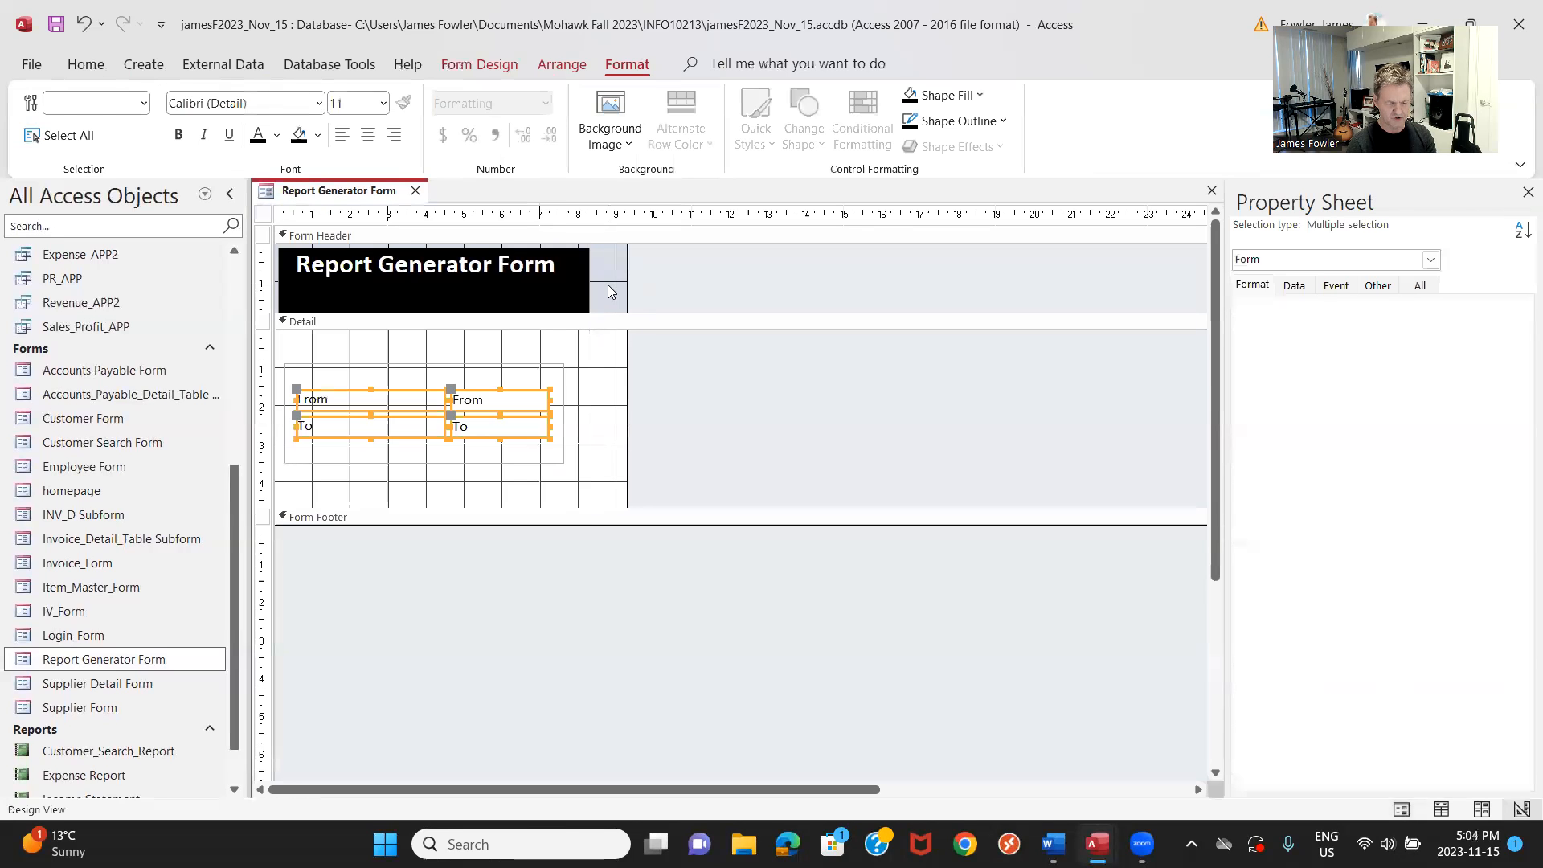
click(297, 137)
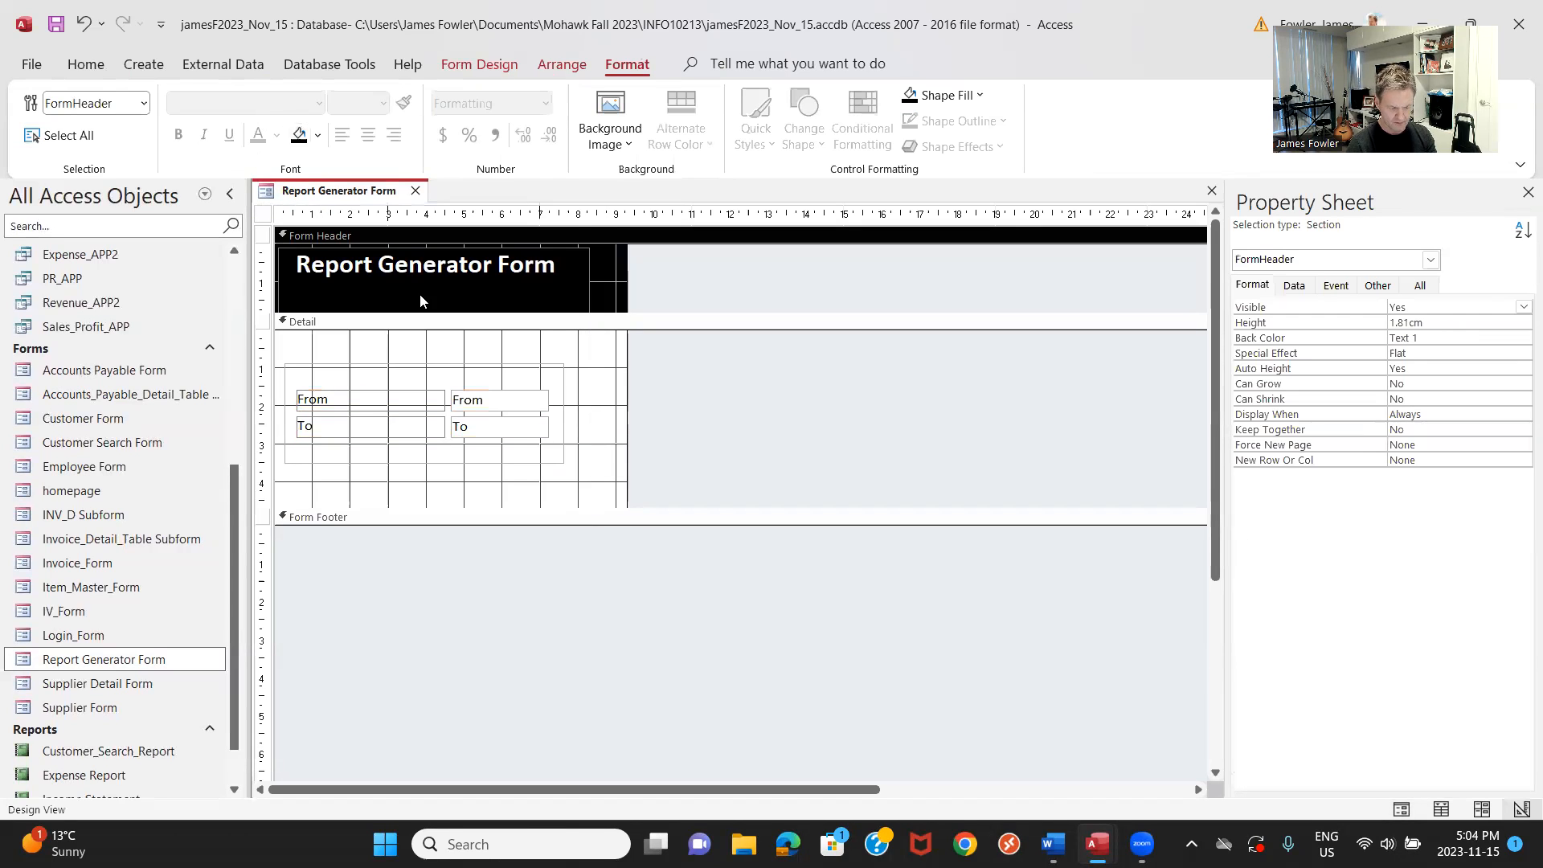
Widen the rectangle around the From and To fields to about 8 cm by extending its right edge.
click(443, 364)
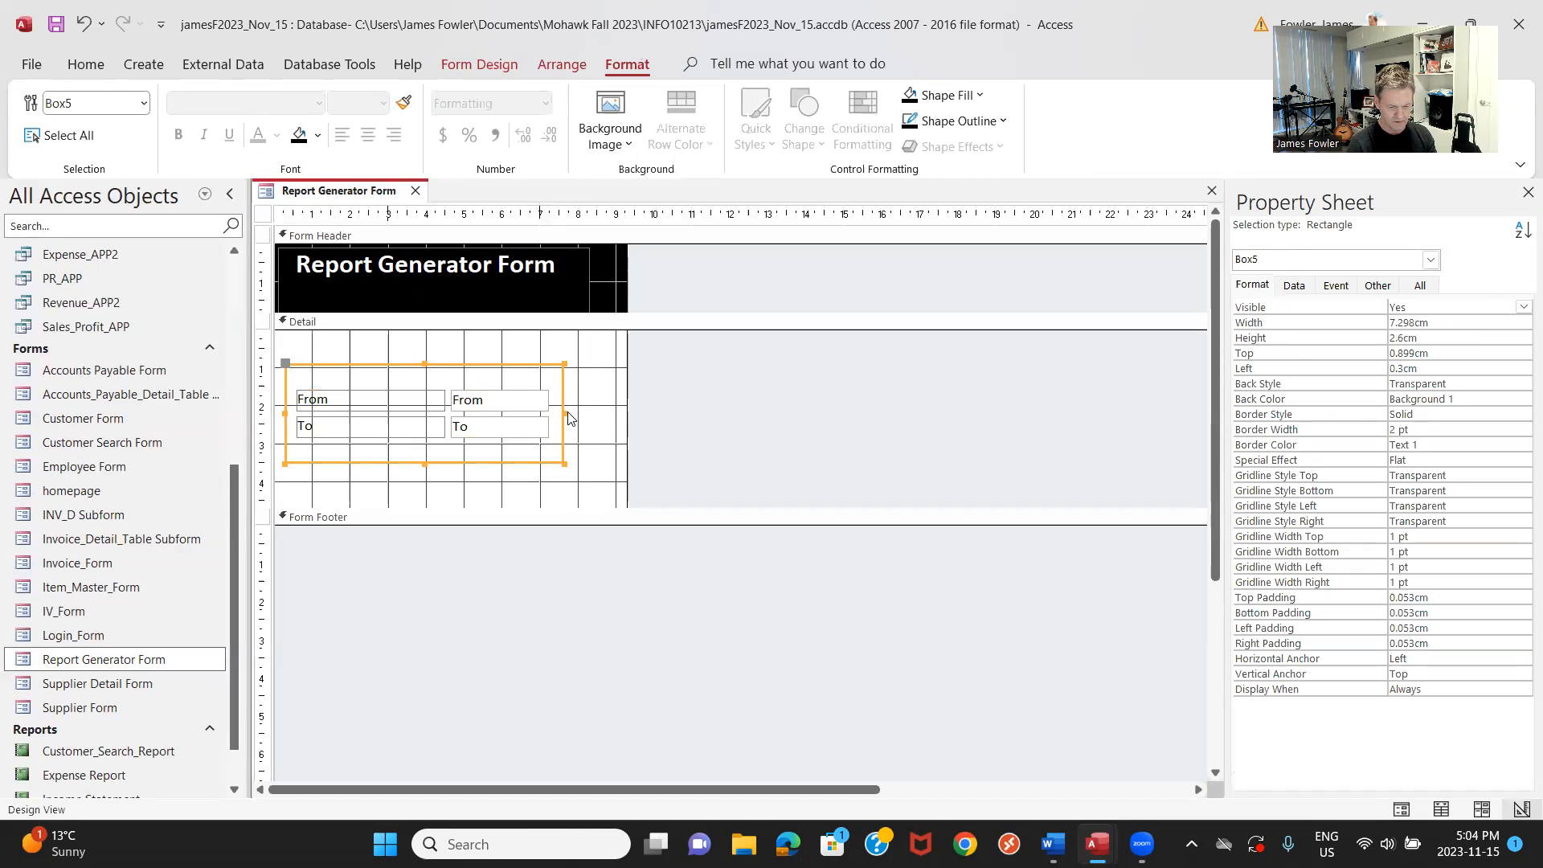
drag(566, 417, 592, 414)
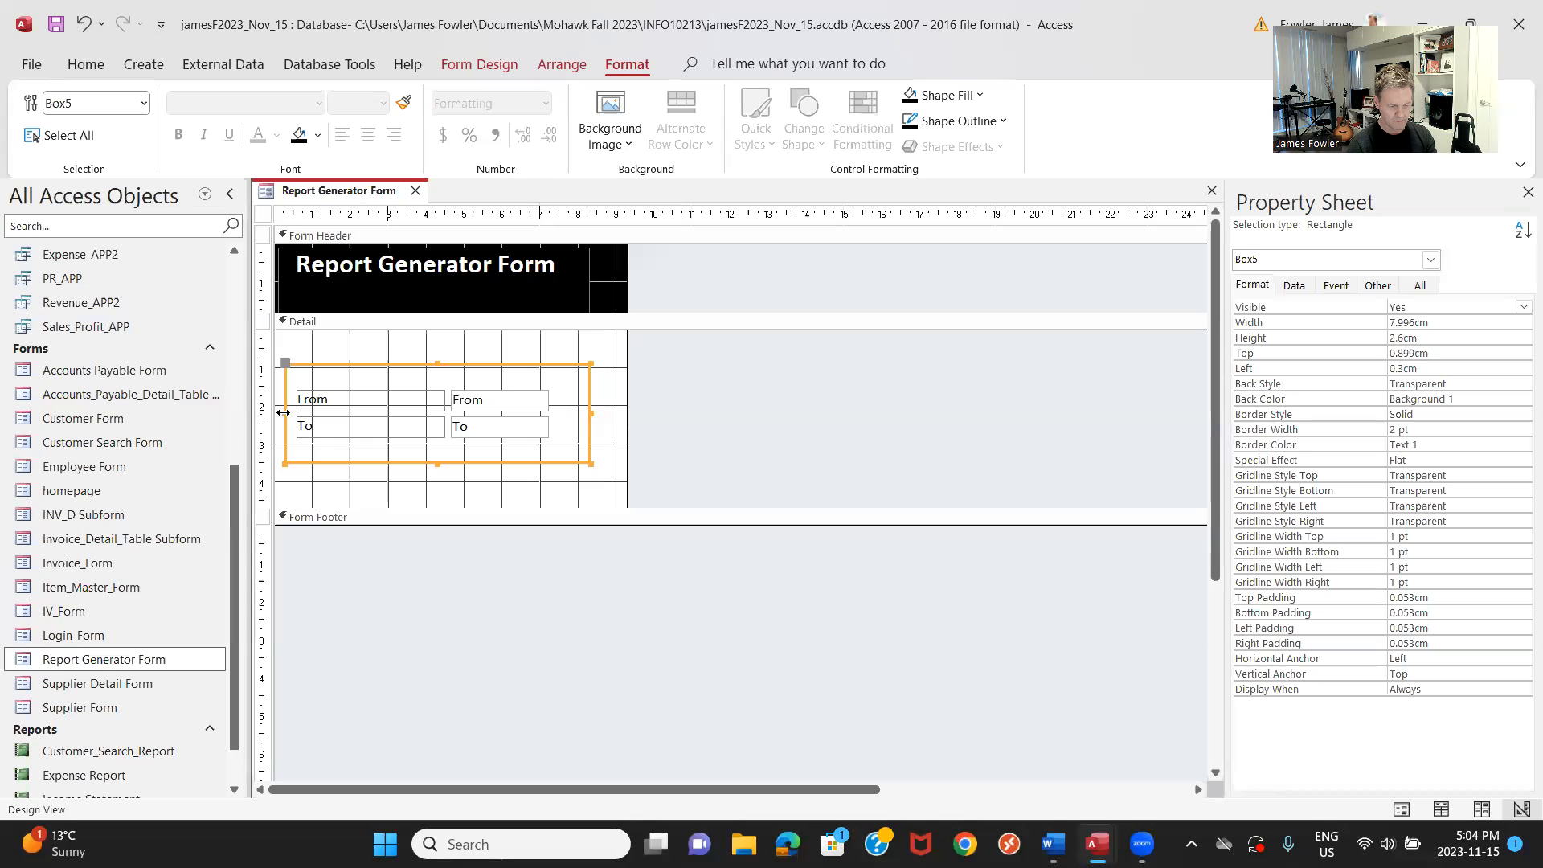
drag(283, 412, 285, 409)
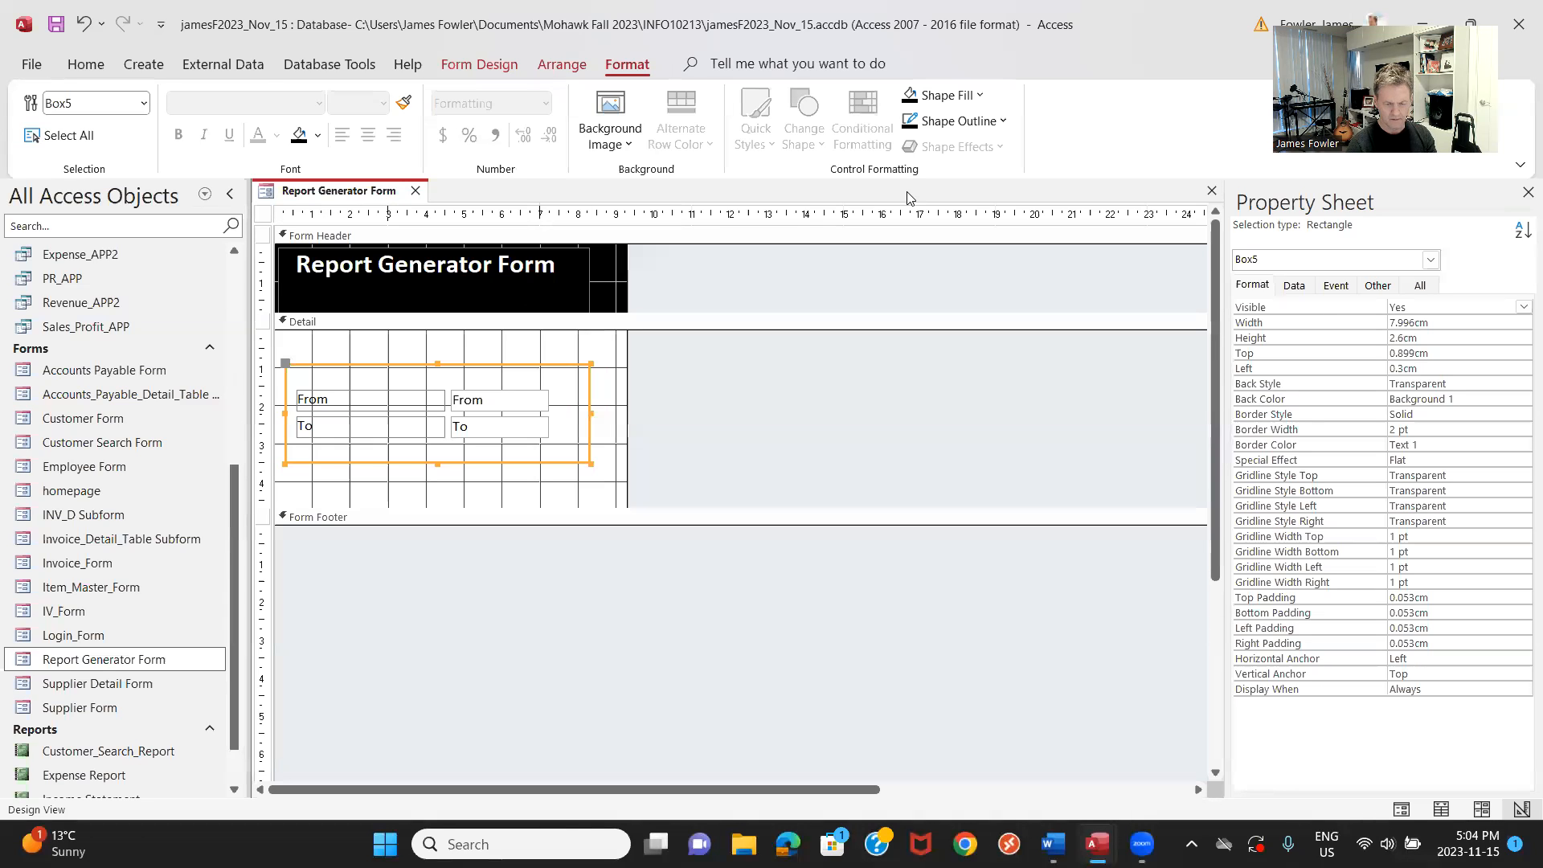
Give the rectangle around the From and To fields a black outline with 3 pt line thickness and save the form.
click(1000, 121)
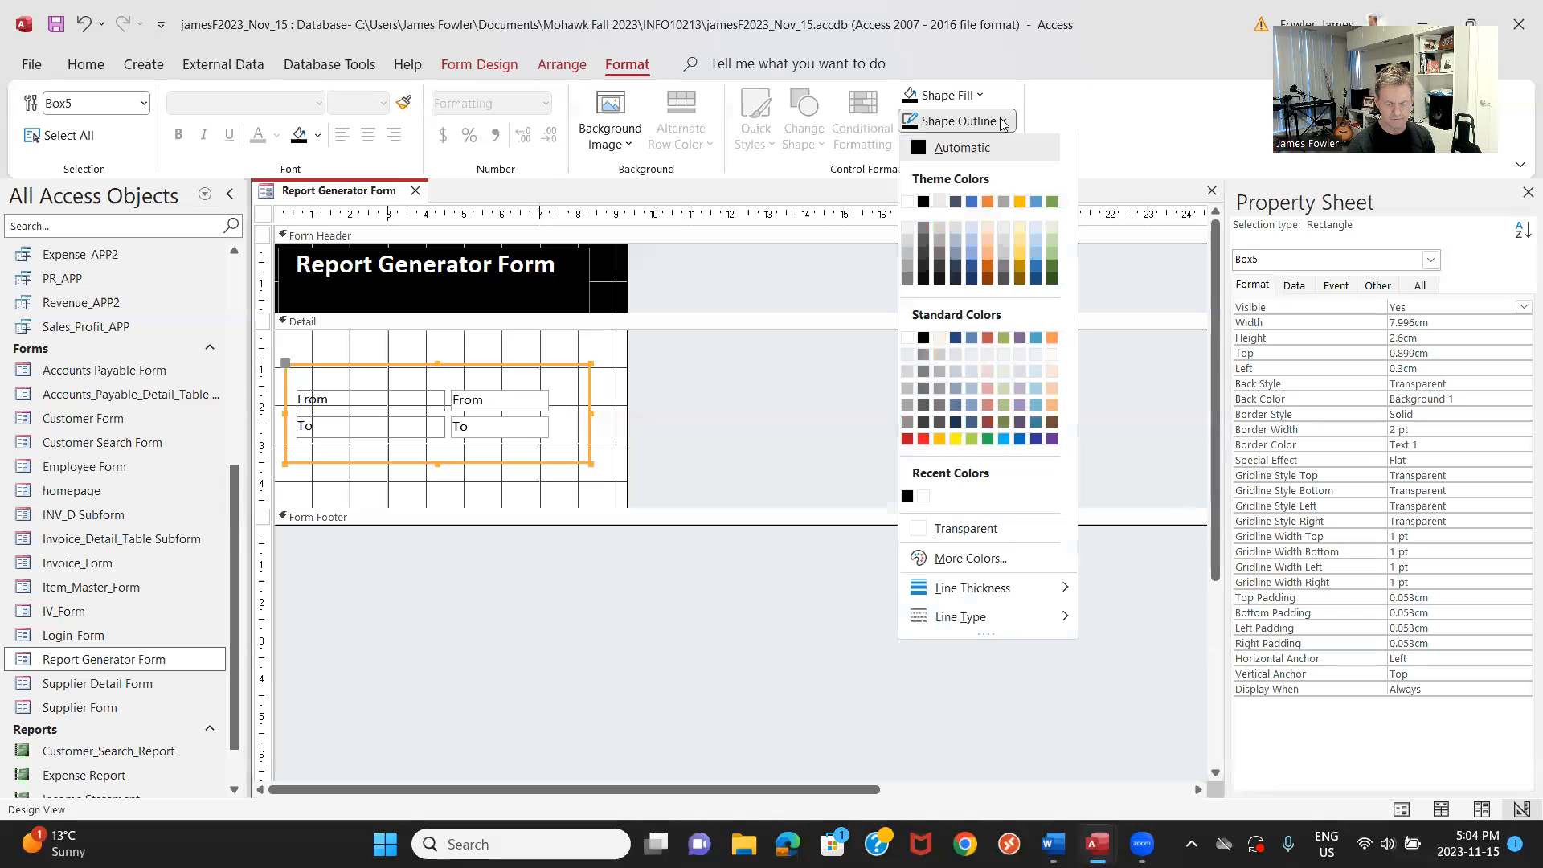
click(923, 203)
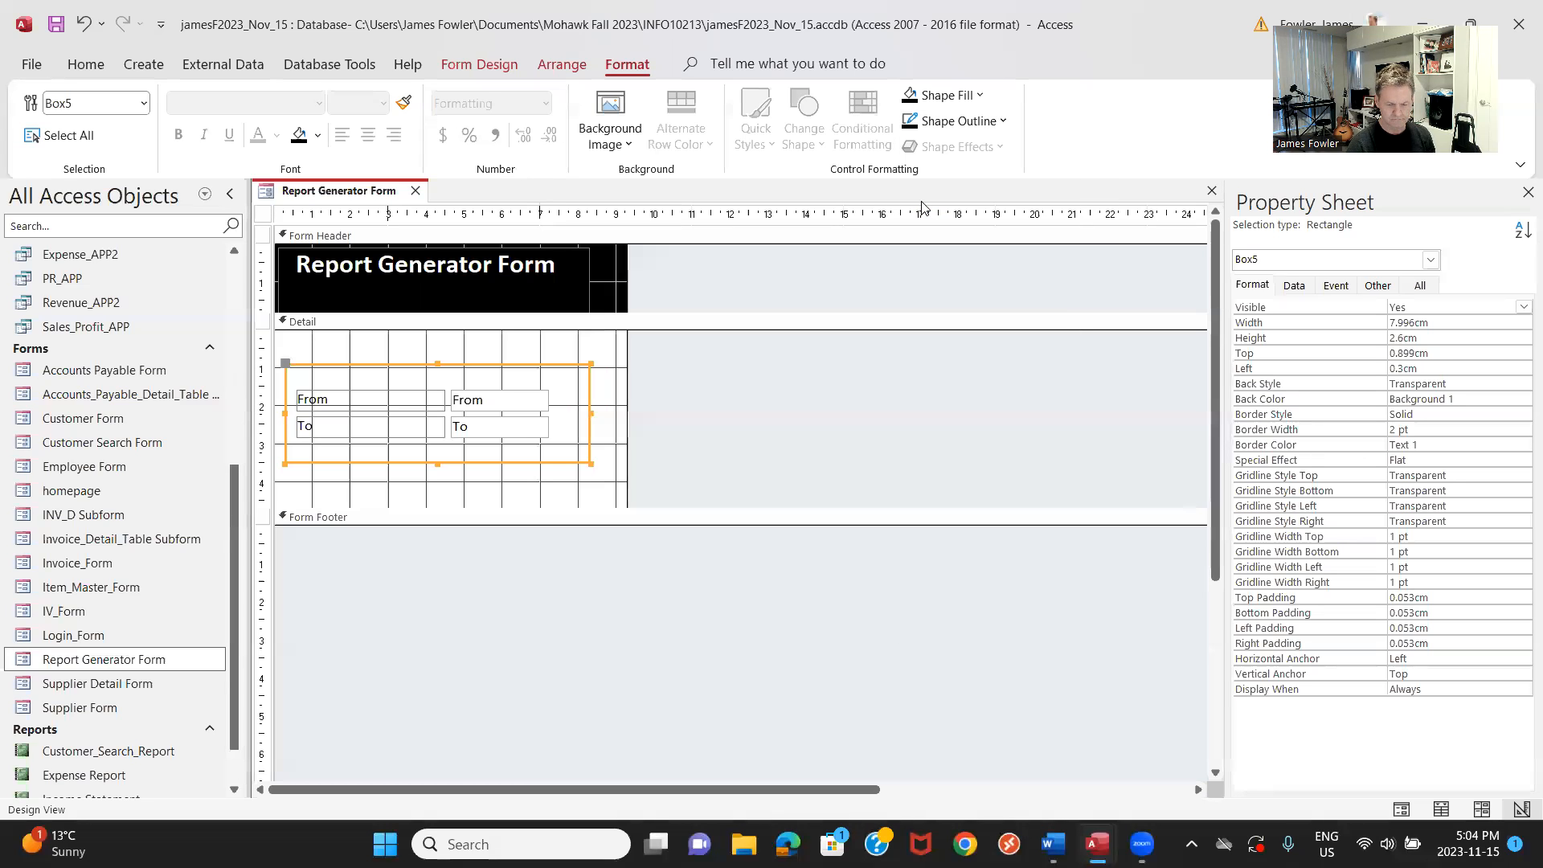
click(1001, 127)
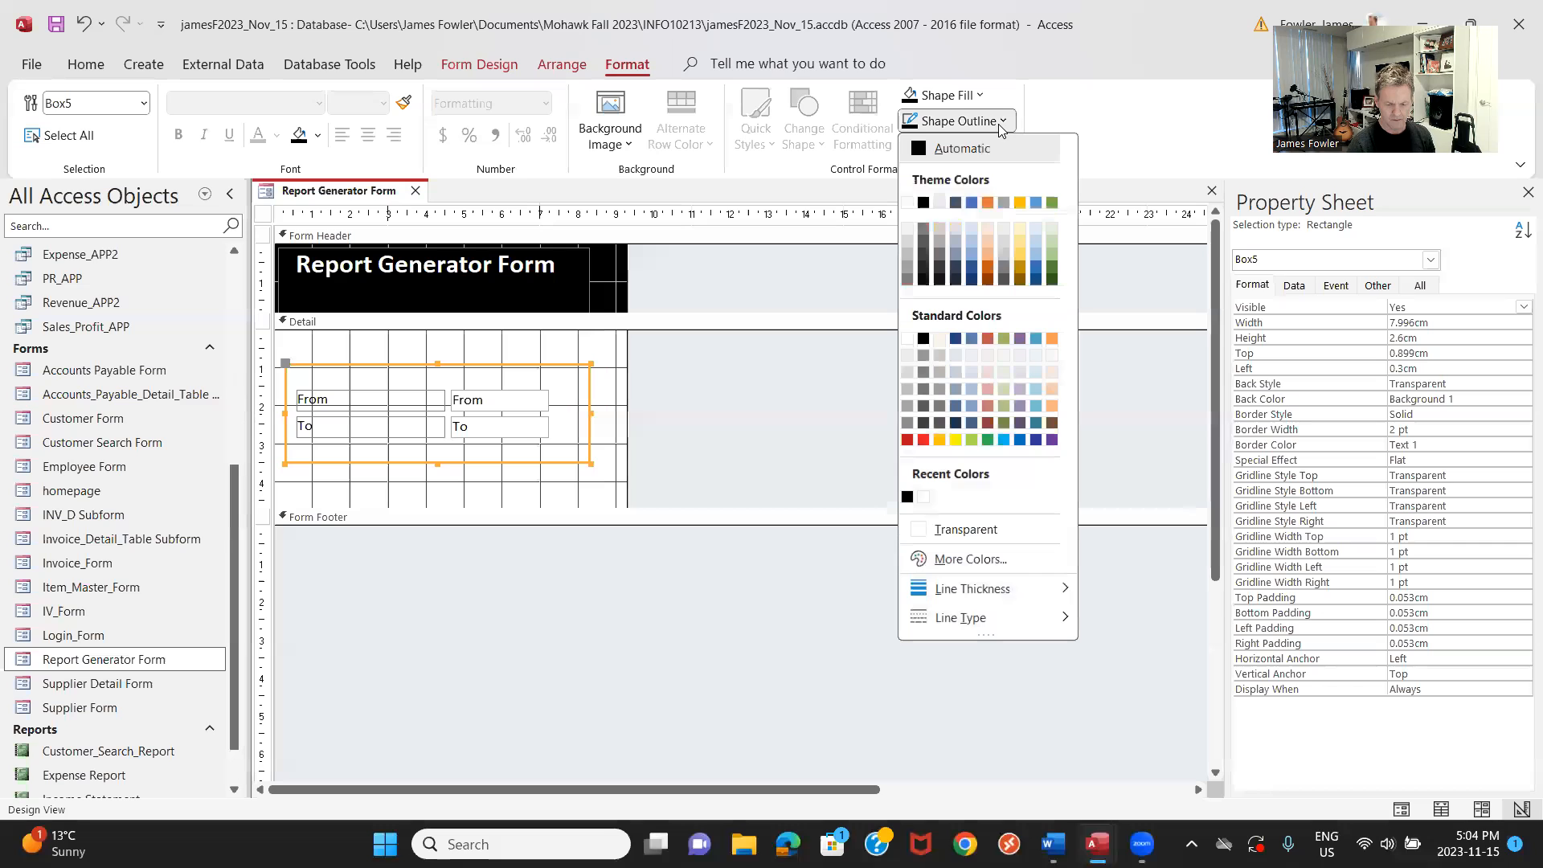
mouse_move(1032, 589)
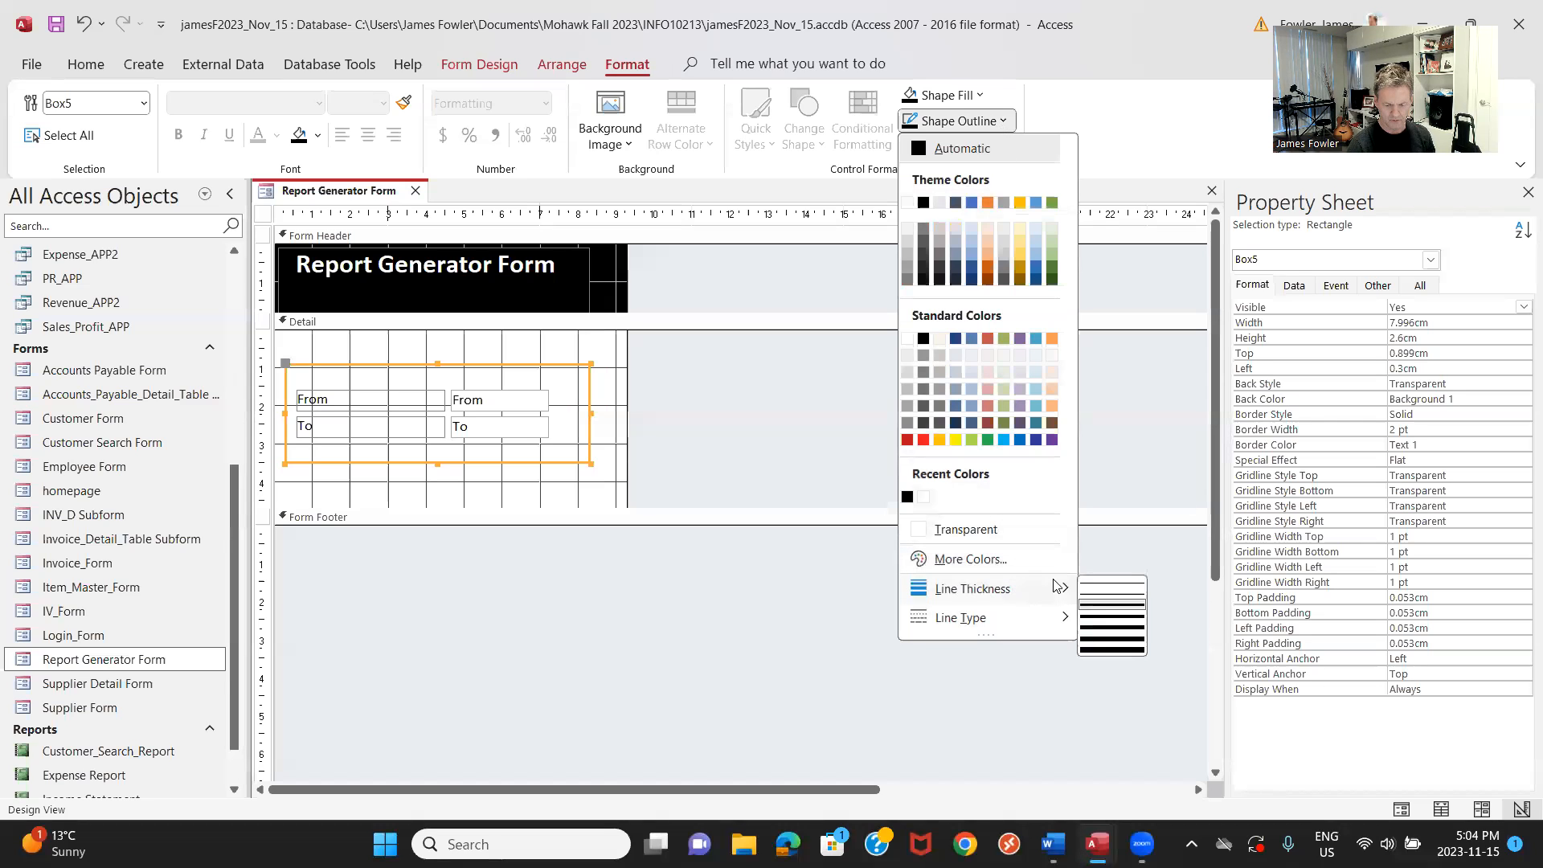
click(1097, 619)
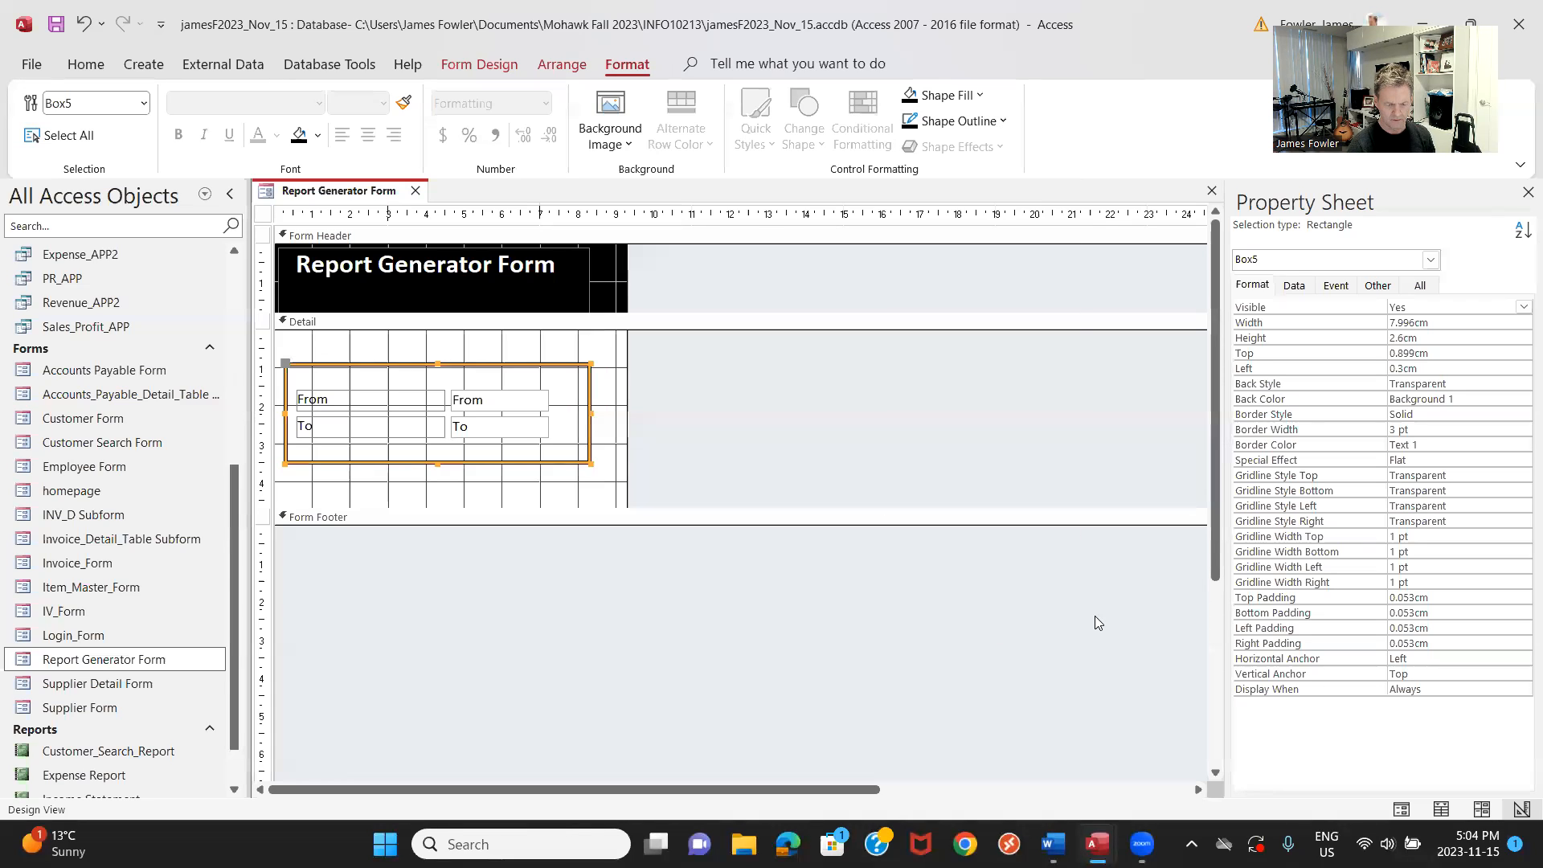
right_click(321, 196)
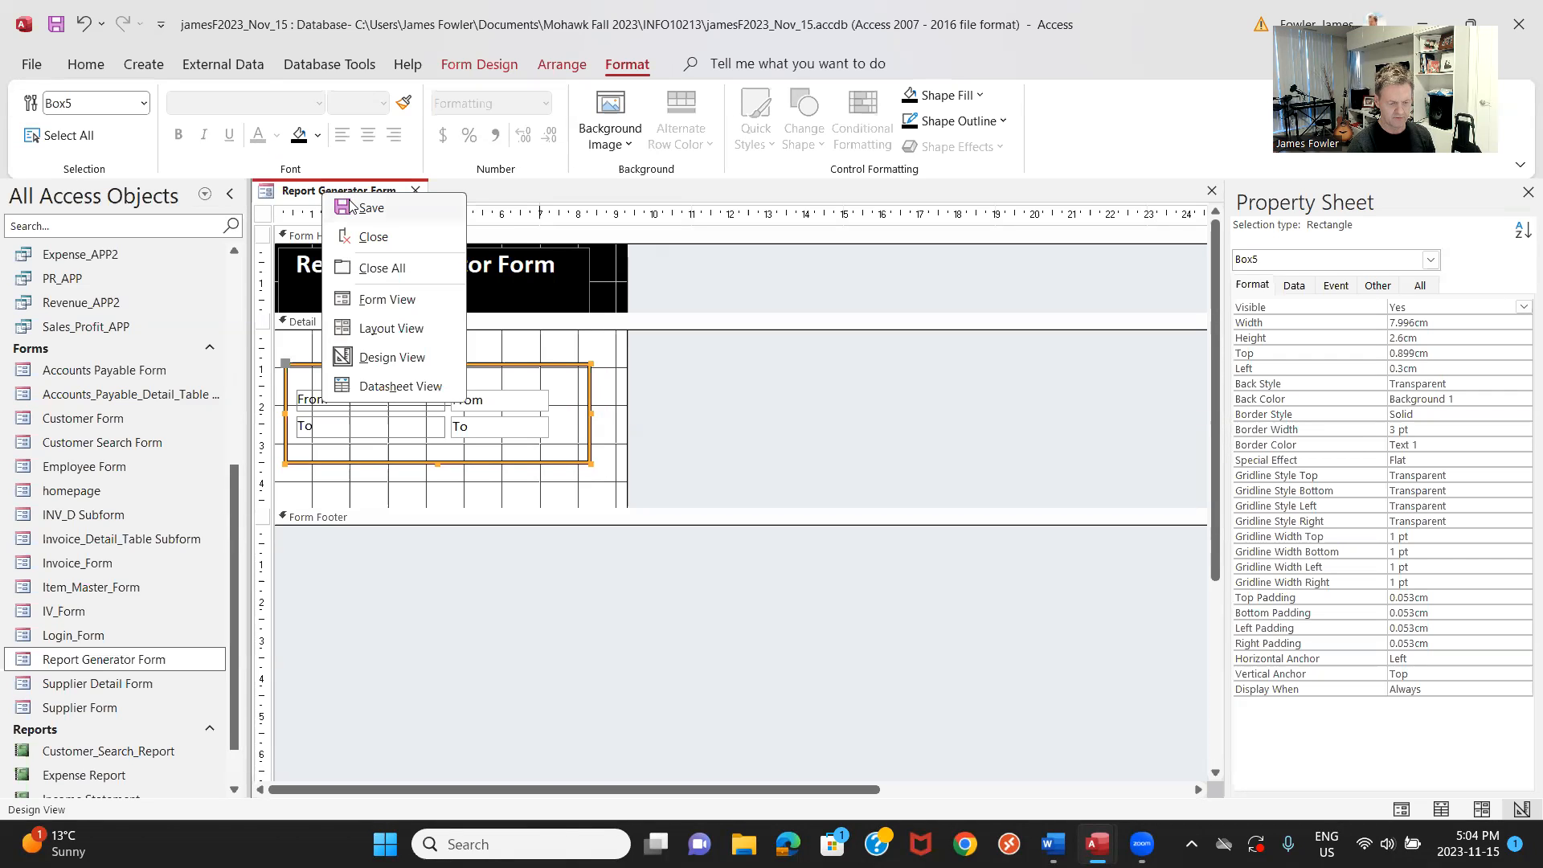
click(350, 205)
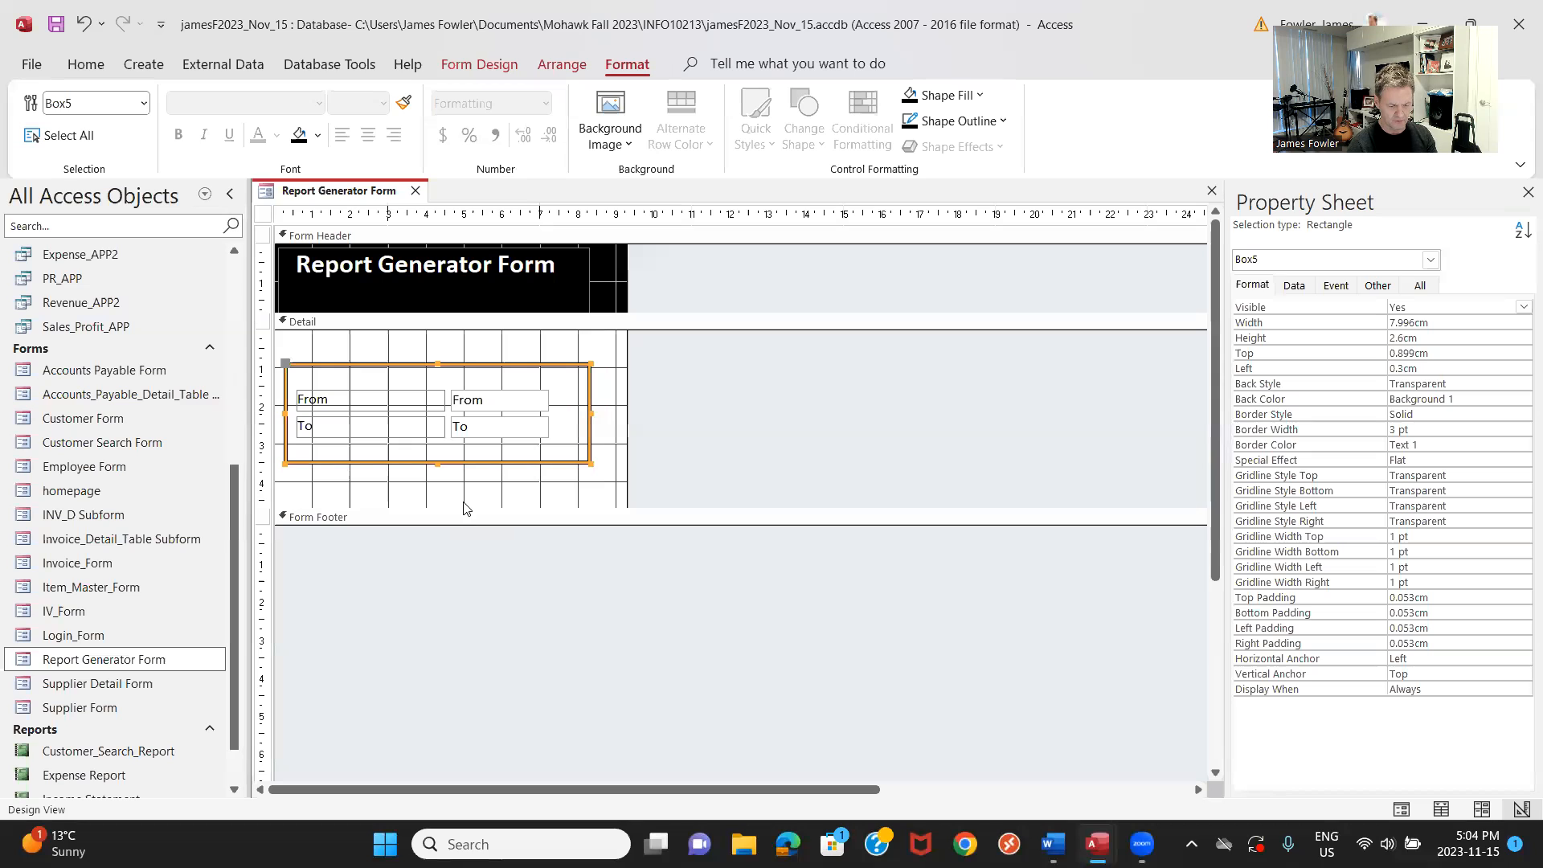
Extend the Detail section's height to about 5.7 cm and display the form in Form View.
drag(464, 508, 464, 549)
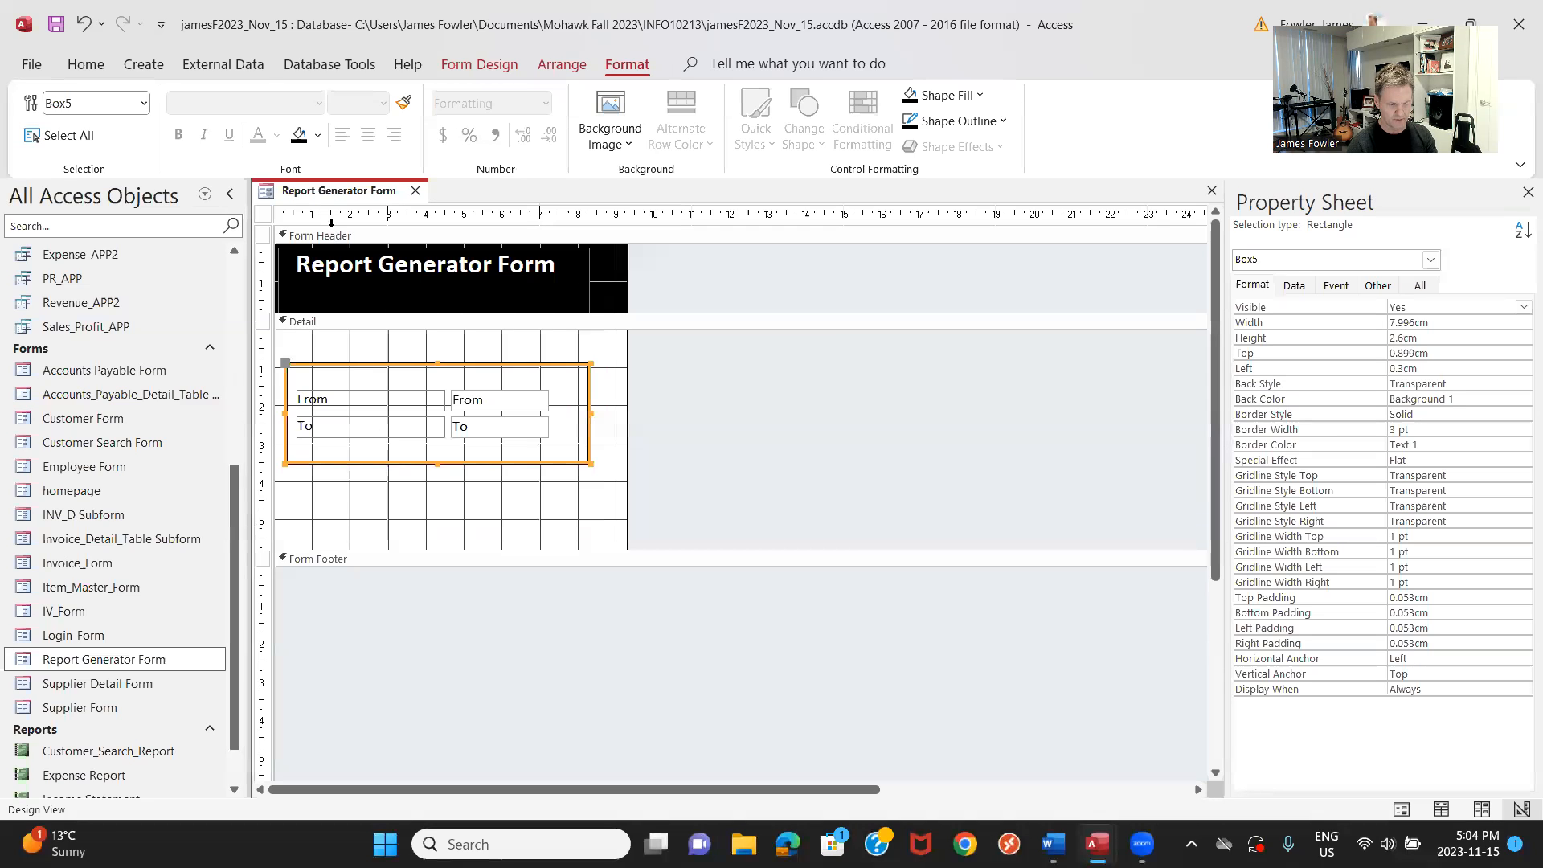
right_click(347, 196)
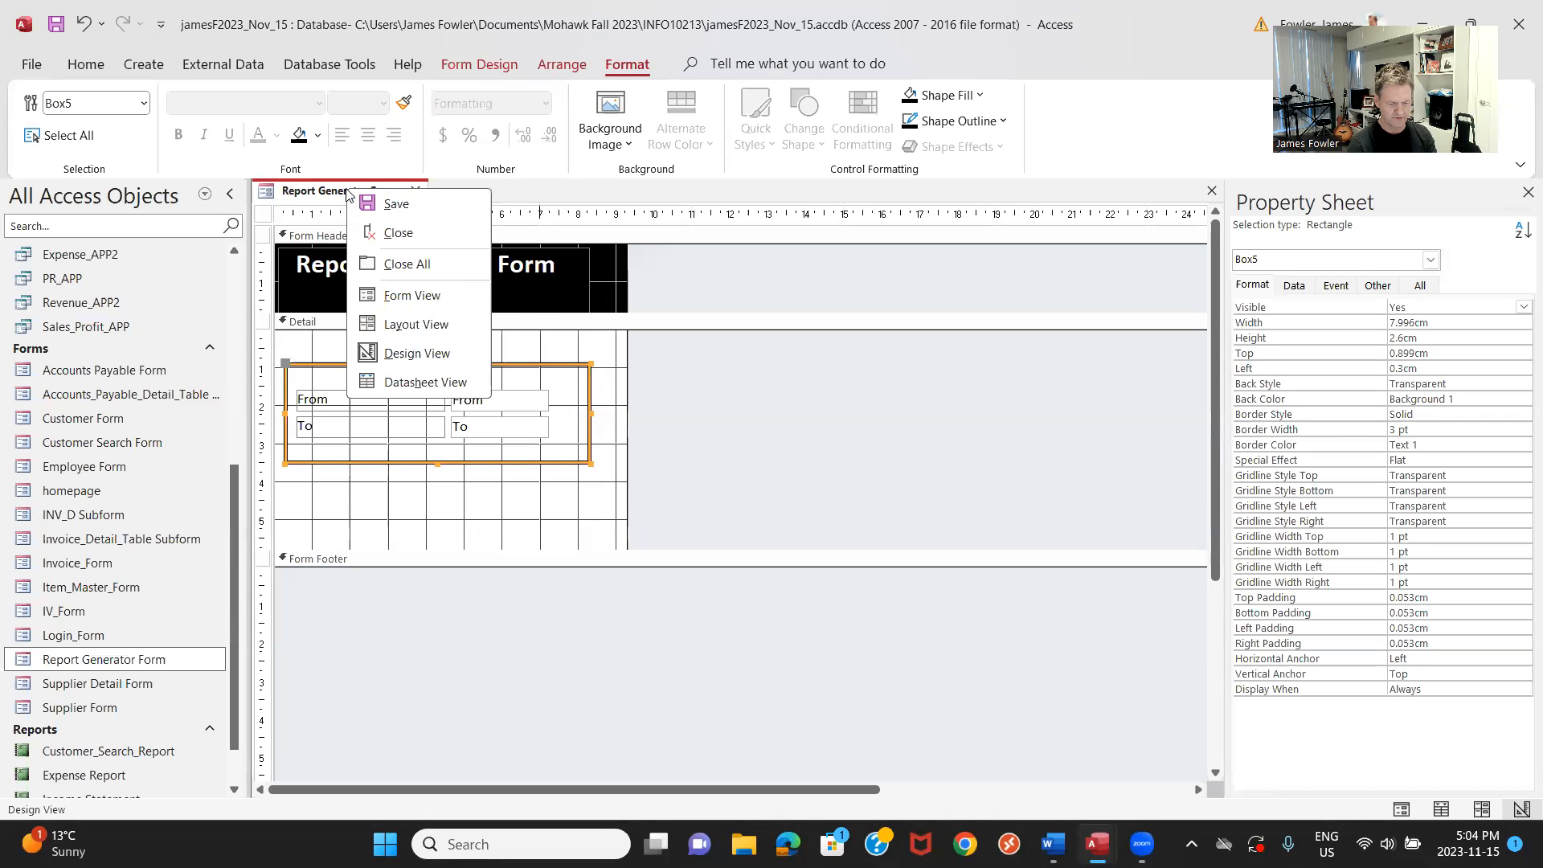
click(426, 294)
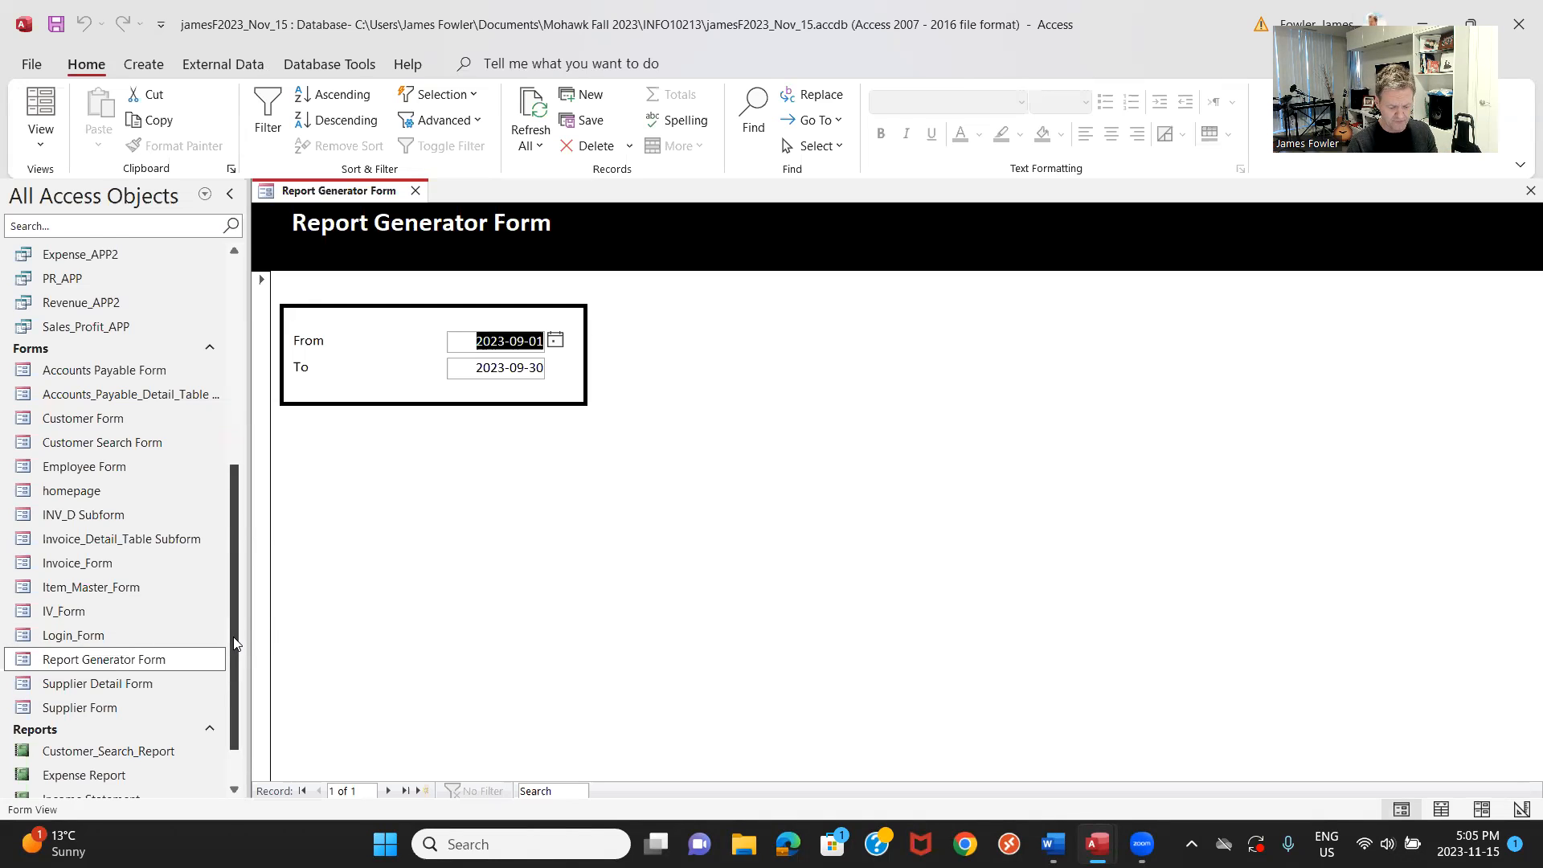
scroll(229, 691, down, 1)
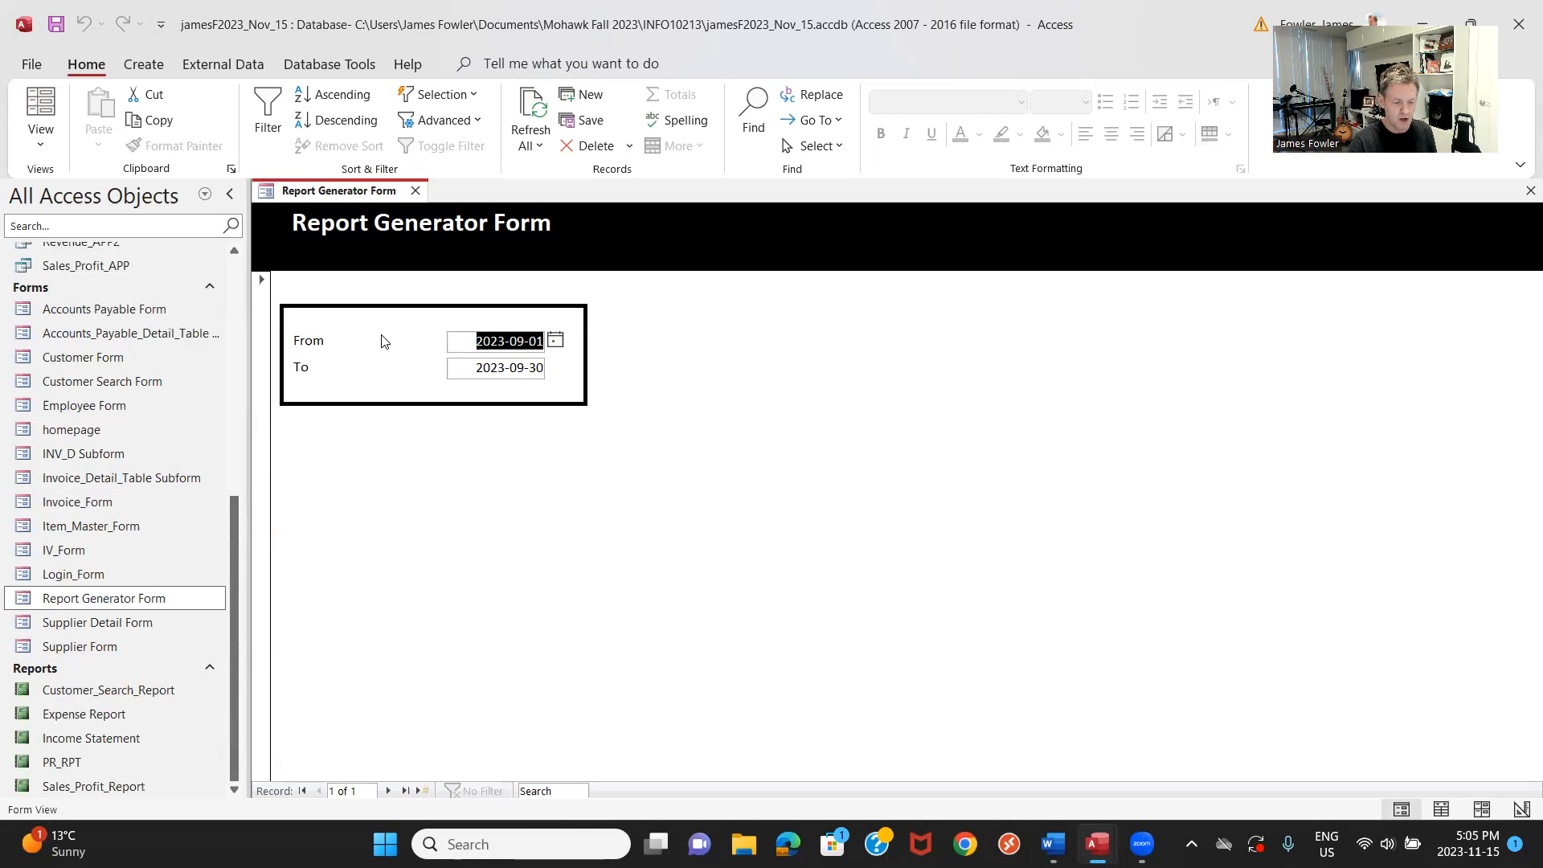
In Design View, draw a command button about 4.4 by 1.2 cm below the date rectangle, without using the wizard.
right_click(371, 199)
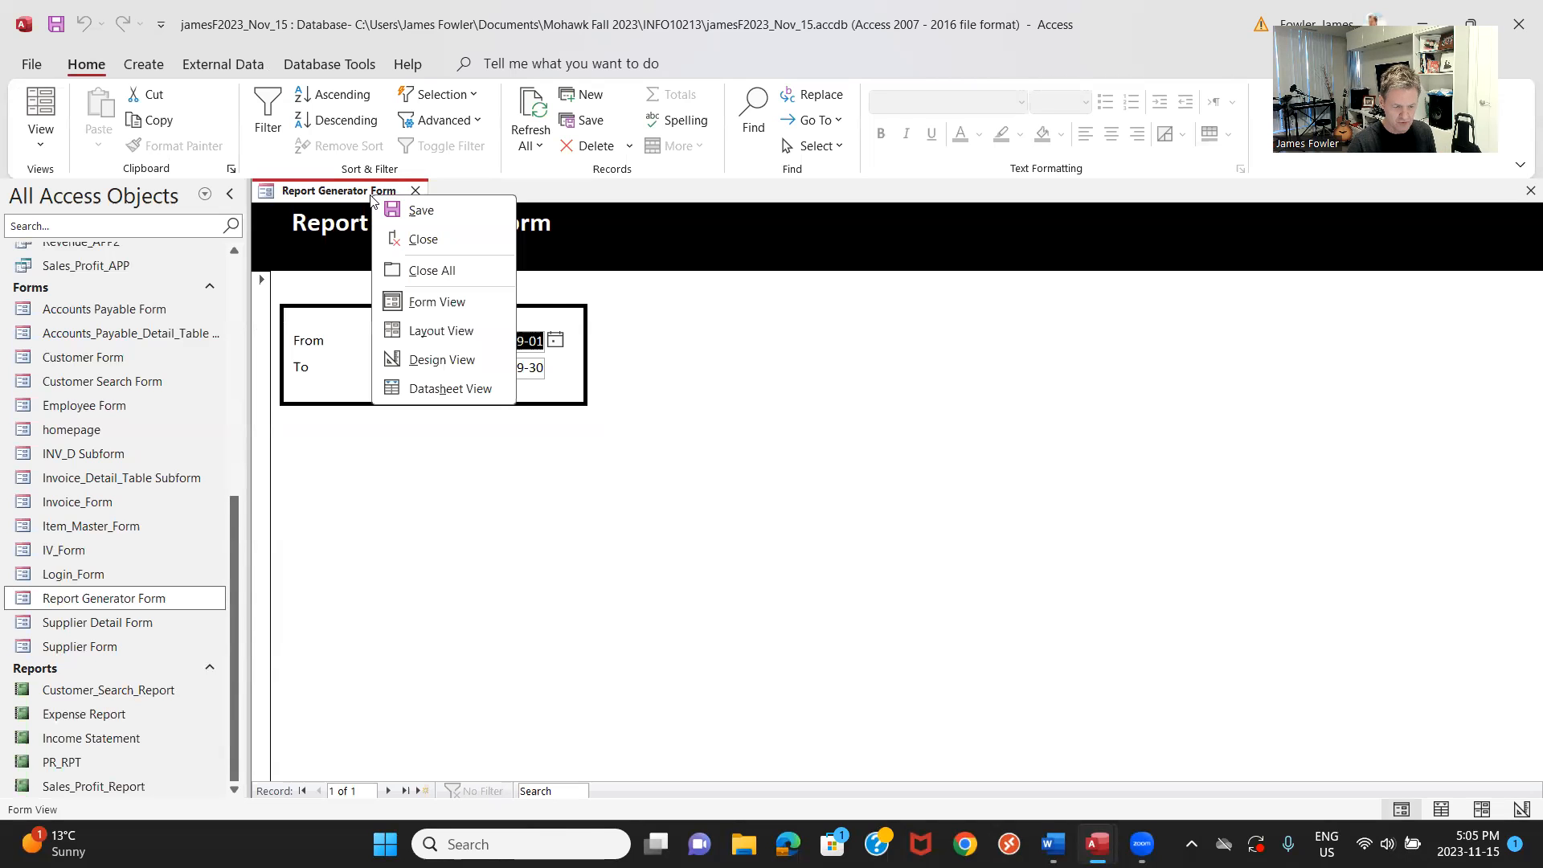
click(448, 363)
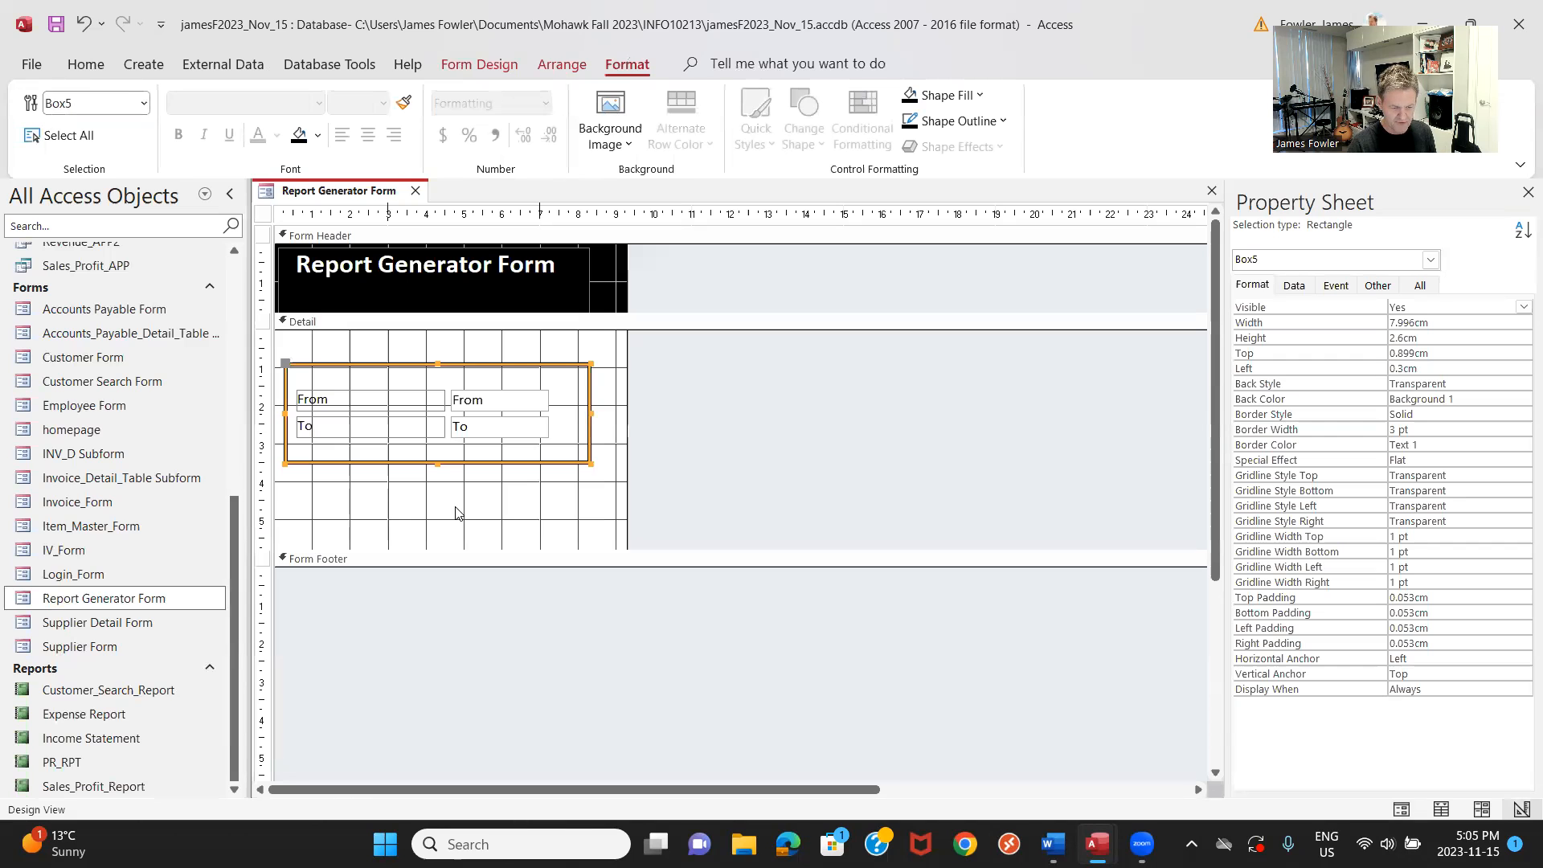
click(471, 70)
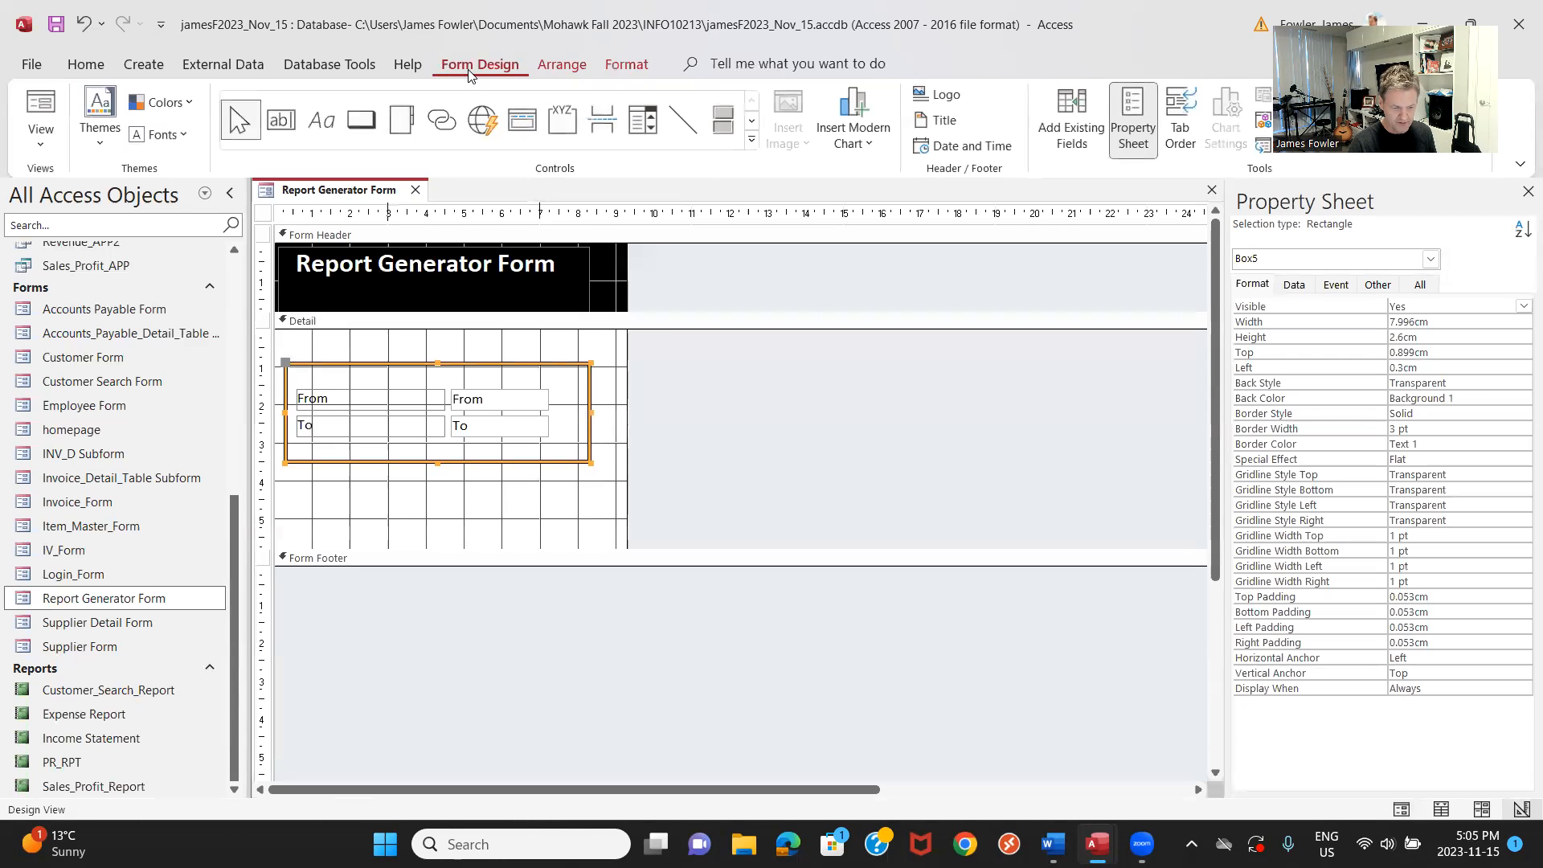
click(364, 127)
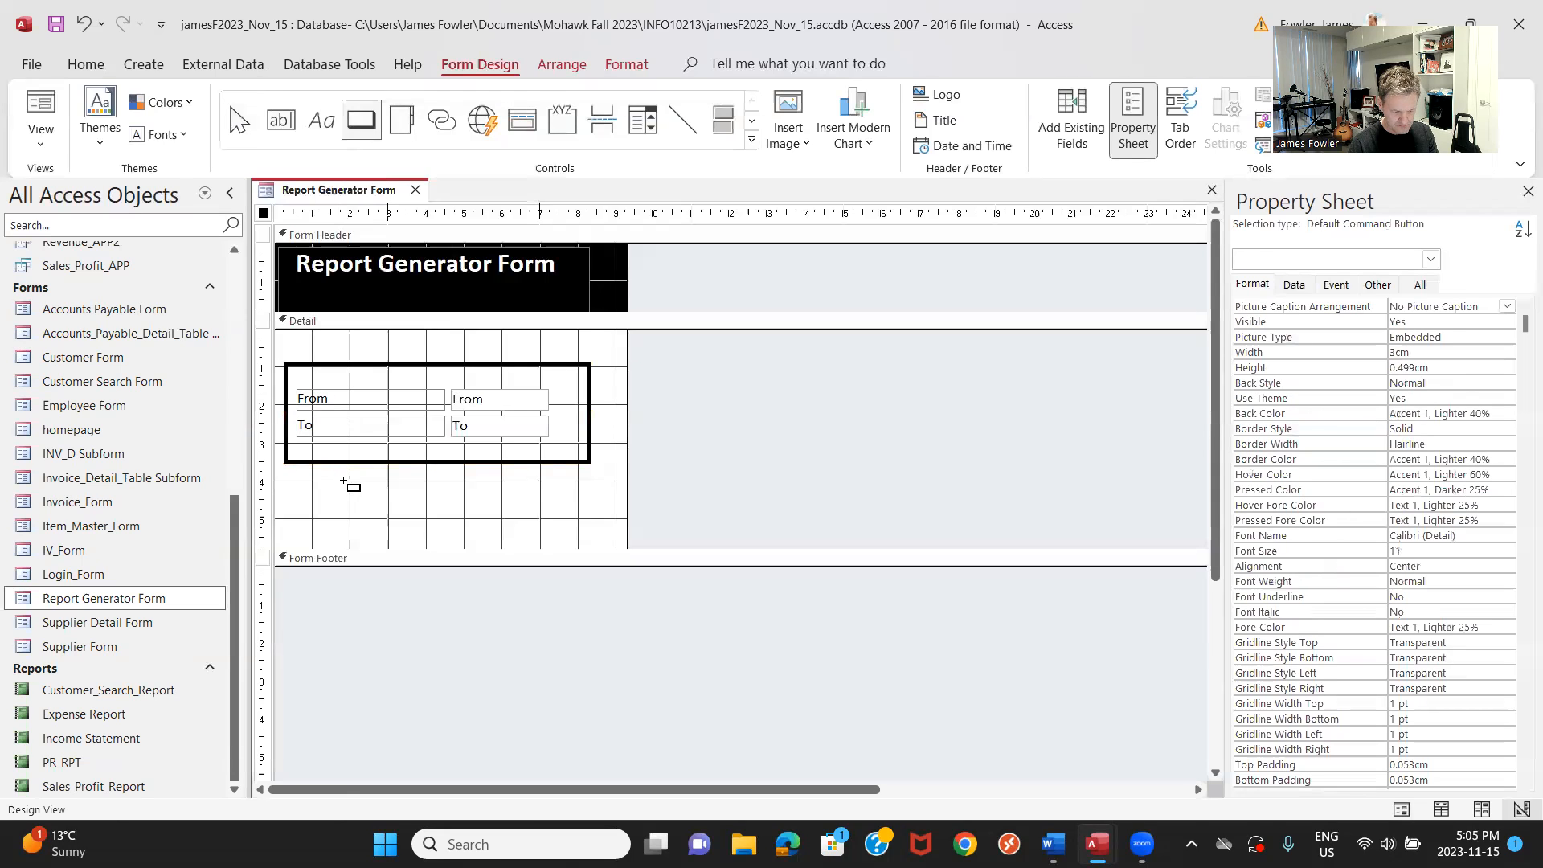
drag(343, 481, 510, 526)
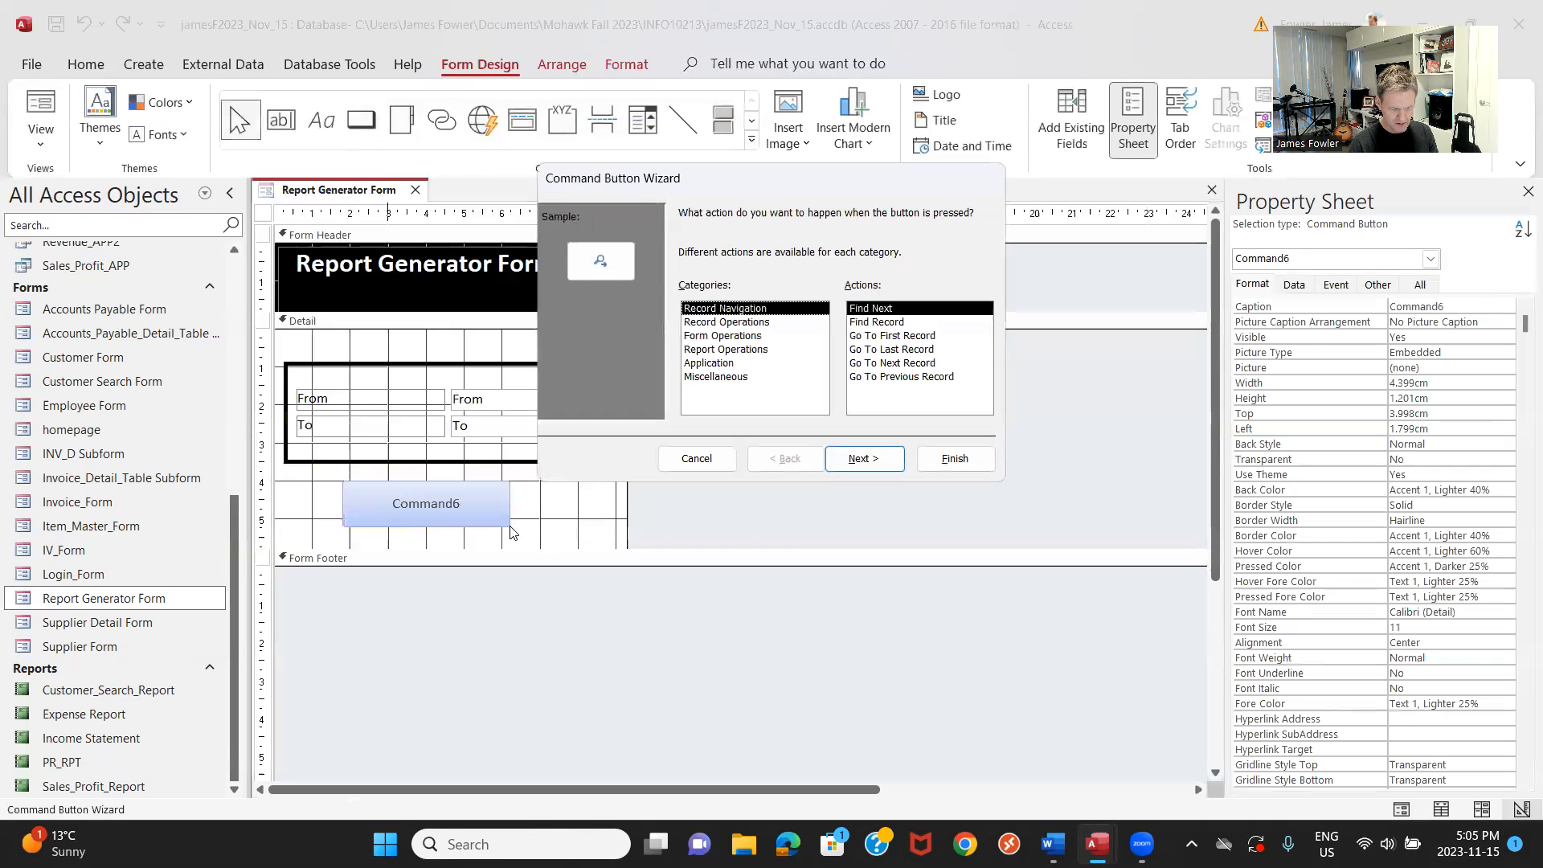
click(706, 462)
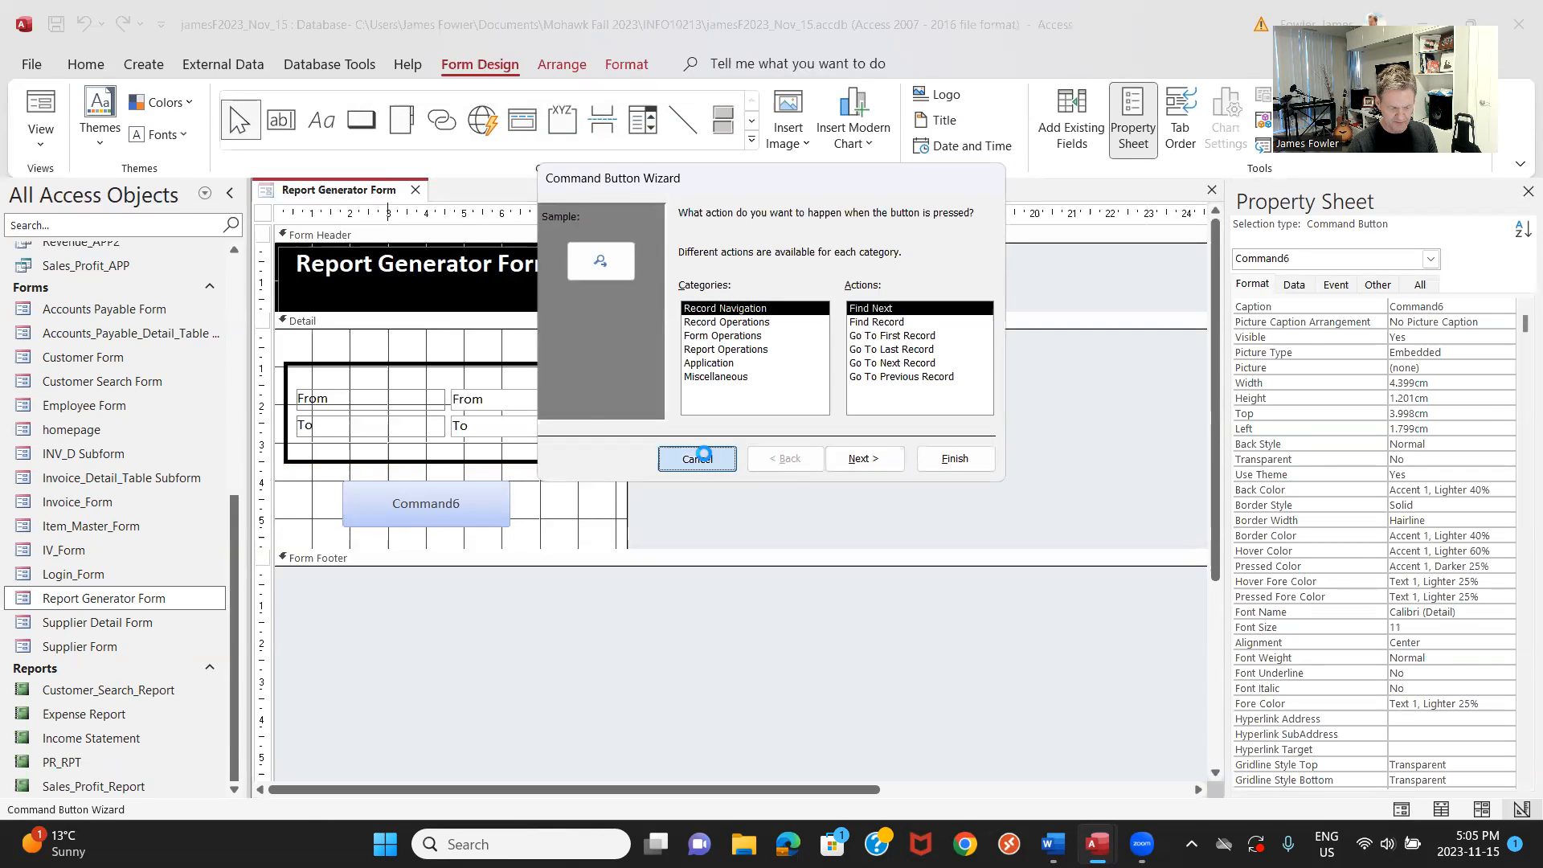
Replace the new command button's caption with "Generate Report".
click(454, 506)
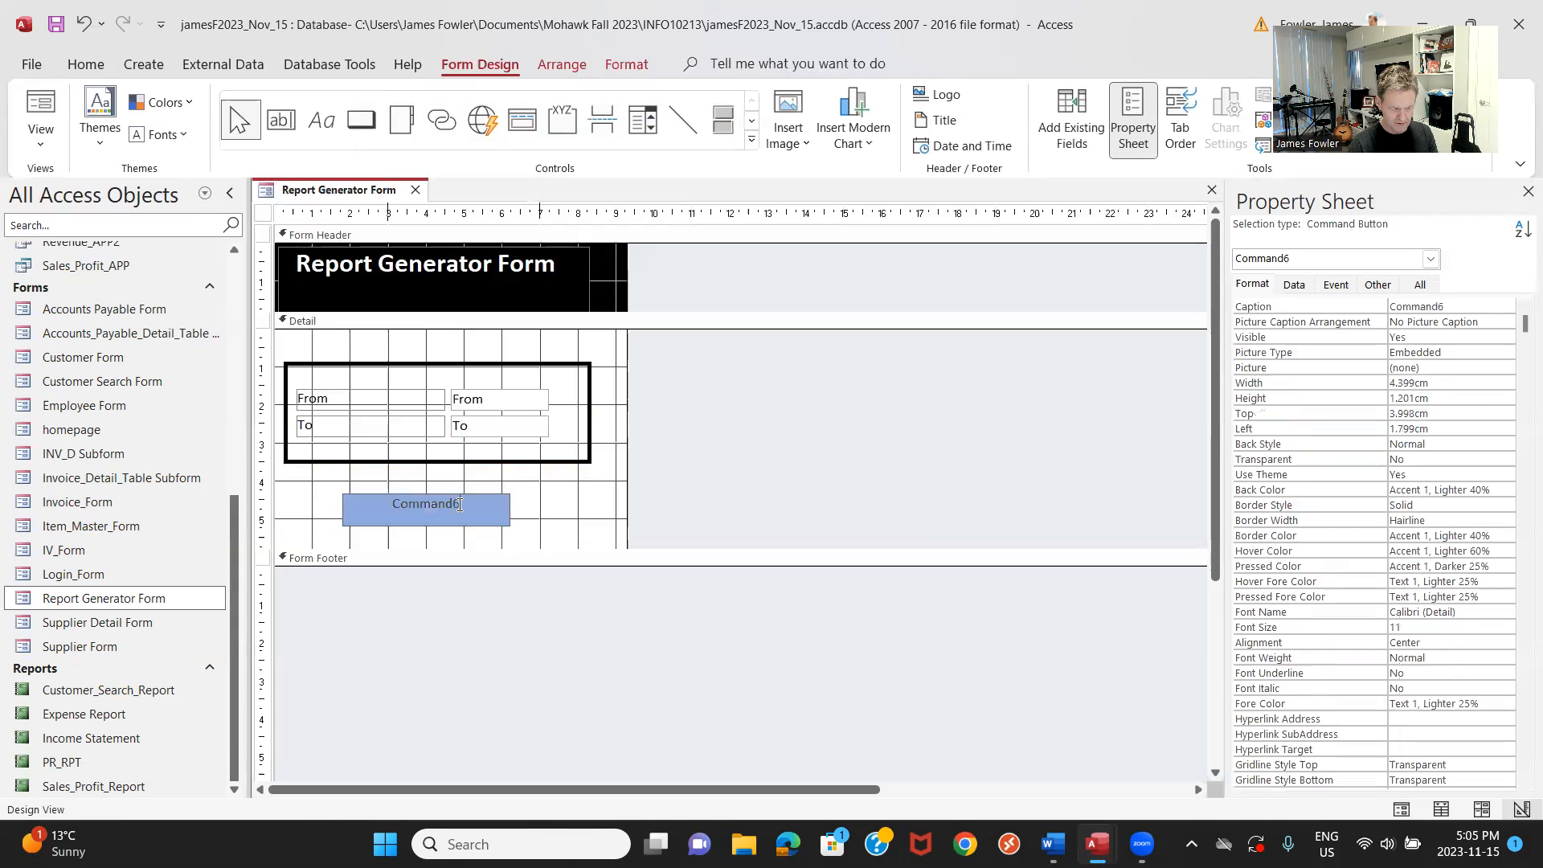
key(BackSpace)
key(BackSpace)
key(BackSpace)
key(BackSpace)
key(BackSpace)
key(BackSpace)
key(BackSpace)
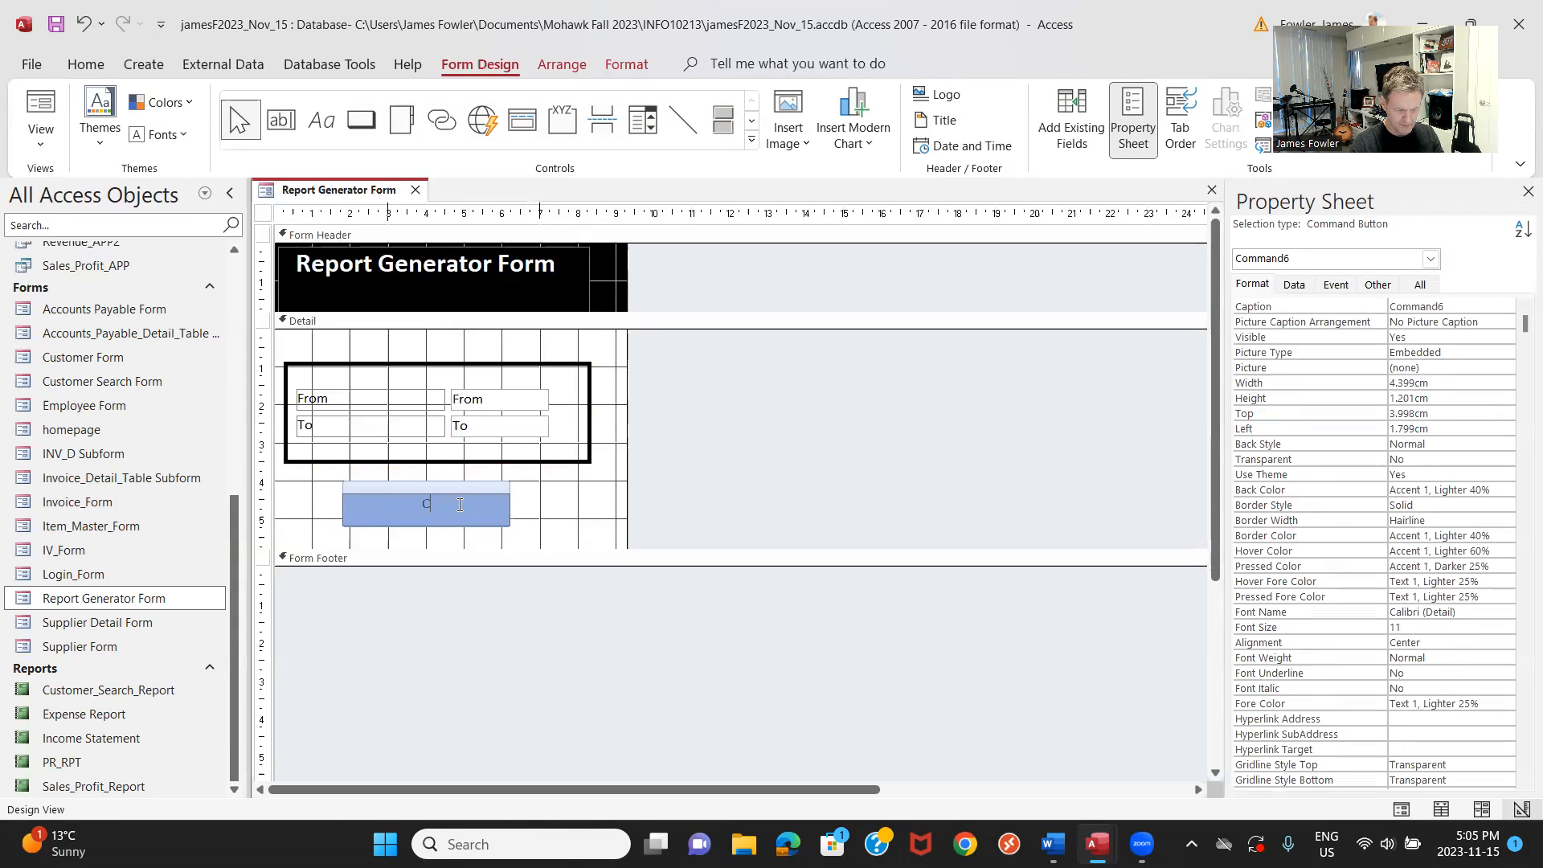
text(Ge)
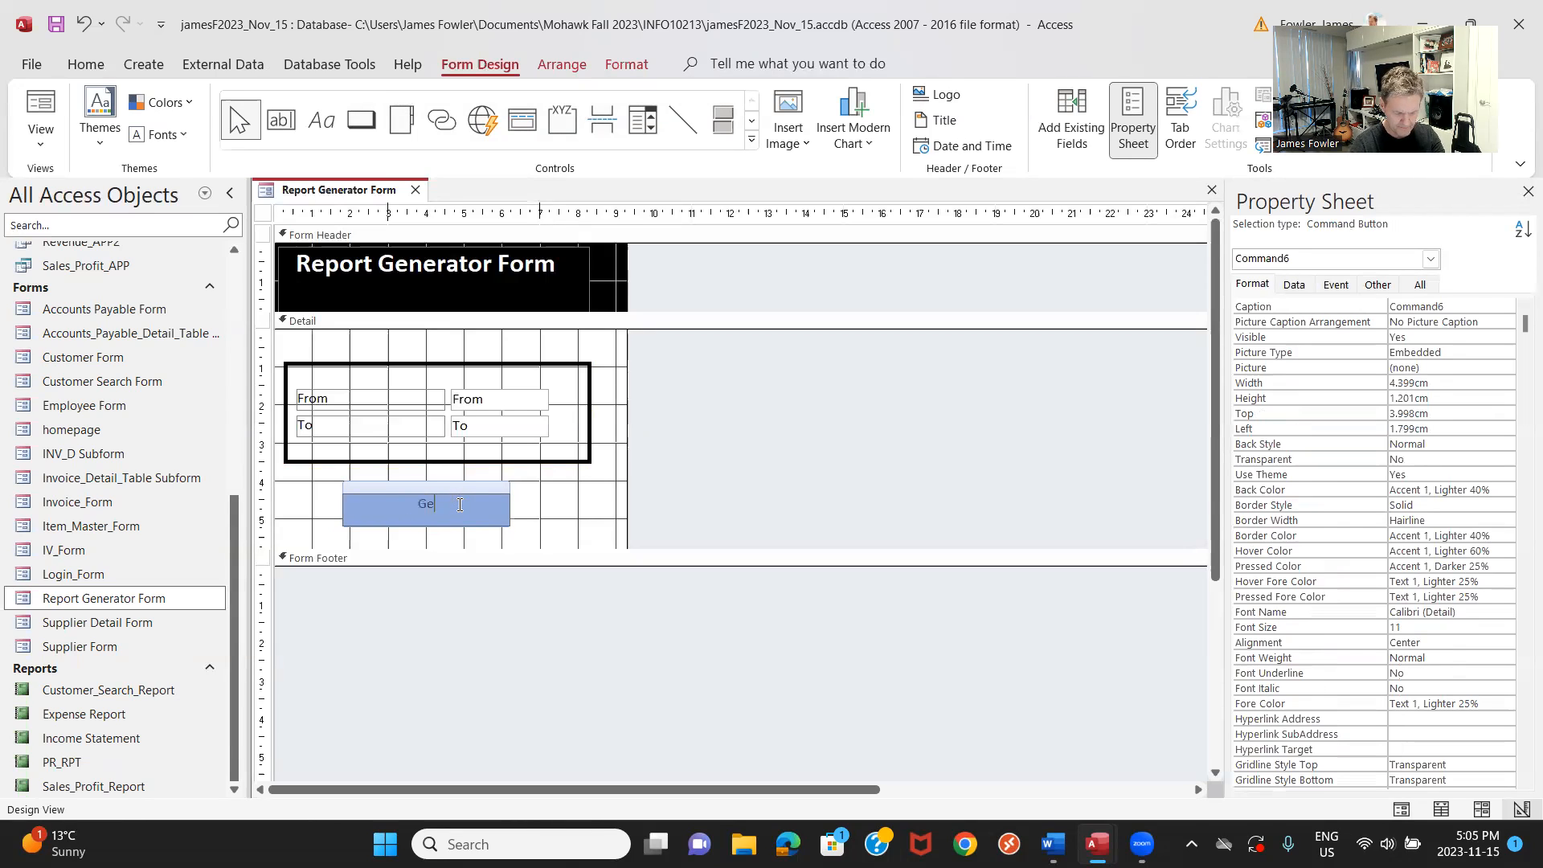
text(nerate)
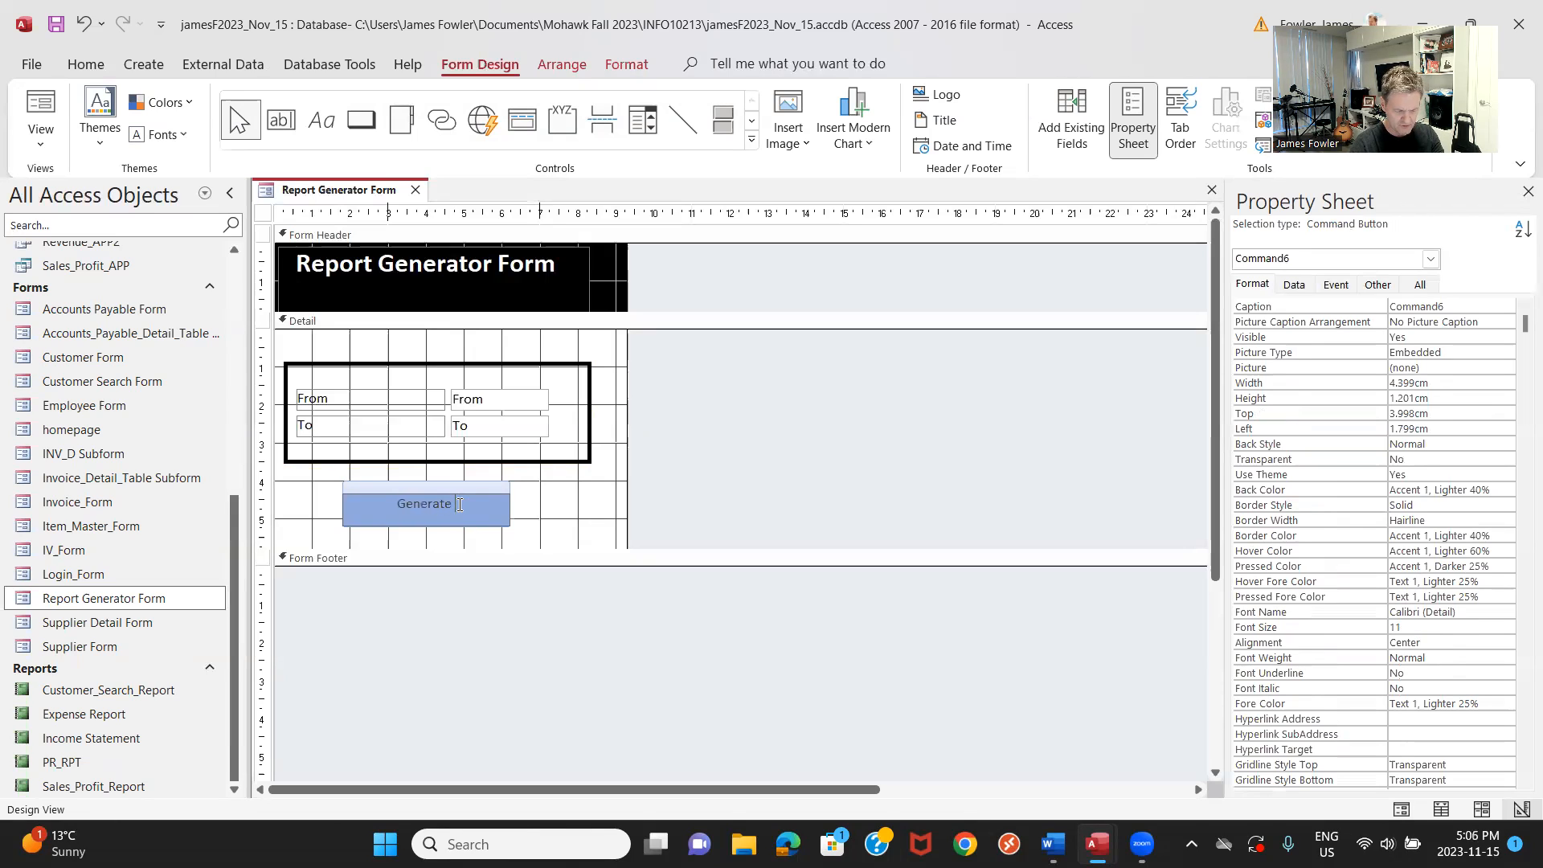
text( Report)
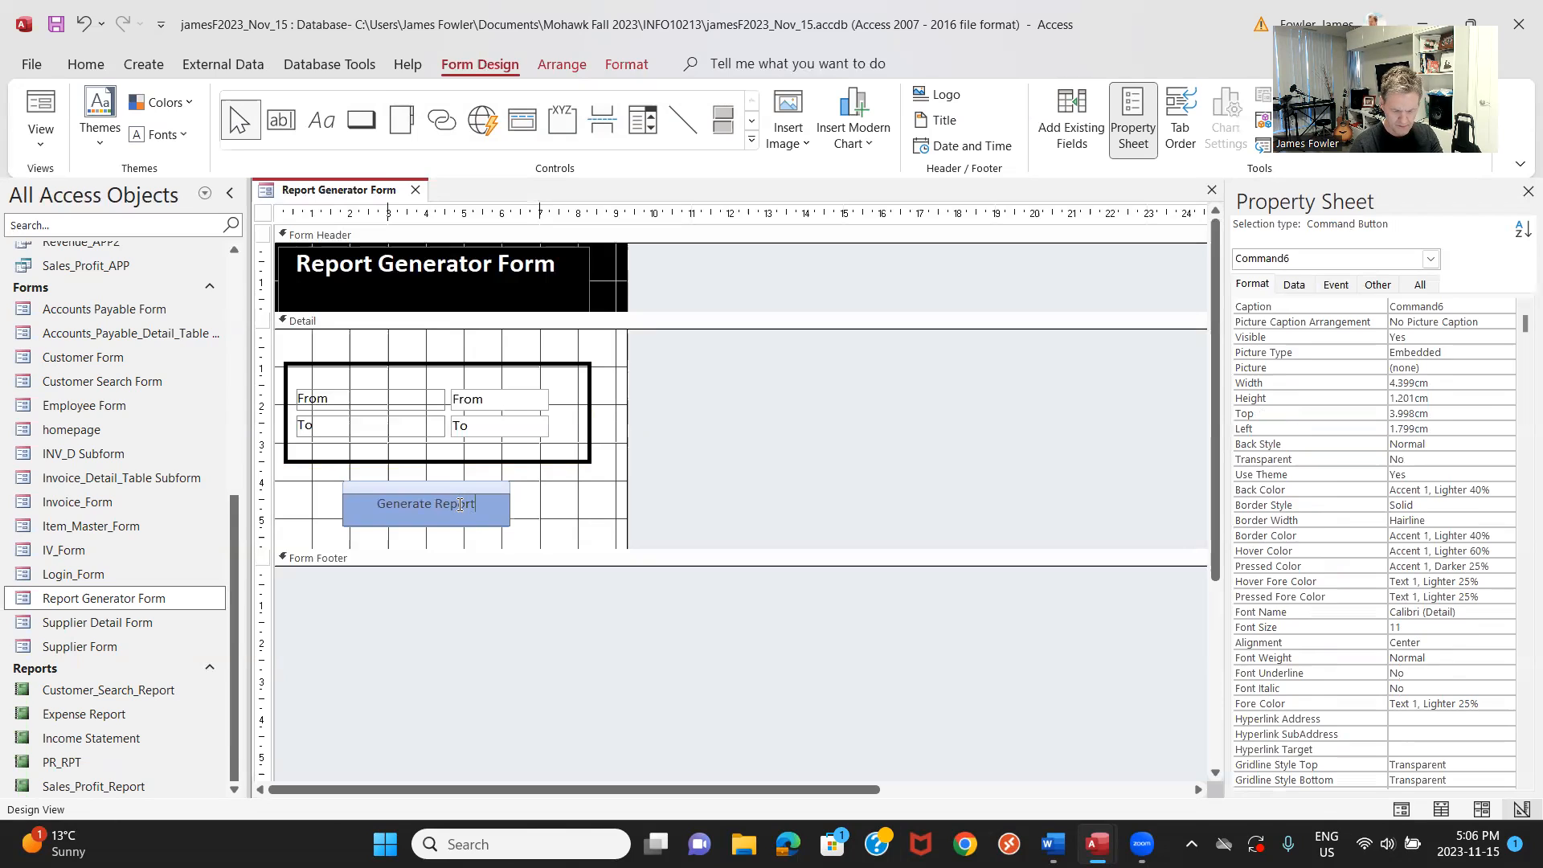
Set the Generate Report button's caption to font size 12 and bold.
key(shift+Left)
key(shift+Left)
key(shift+Left)
key(shift+Left)
key(shift+Left)
key(shift+Left)
key(shift+Left)
key(shift+Left)
key(shift+Left)
key(shift+Left)
key(shift+Left)
key(shift+Left)
key(shift+Left)
key(shift+Left)
key(shift+Left)
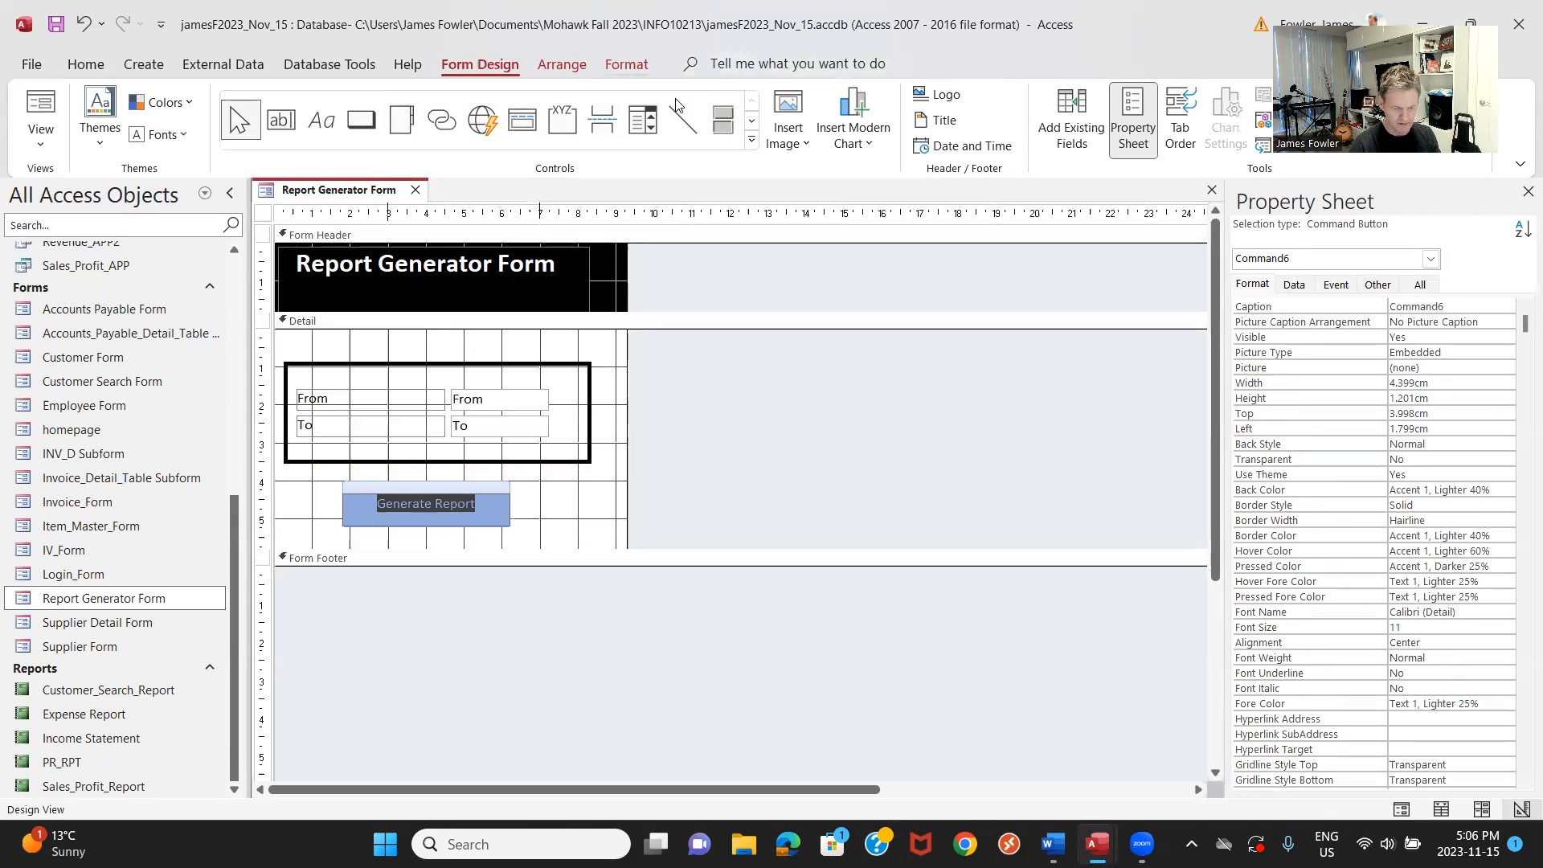
scroll(675, 104, down, 2)
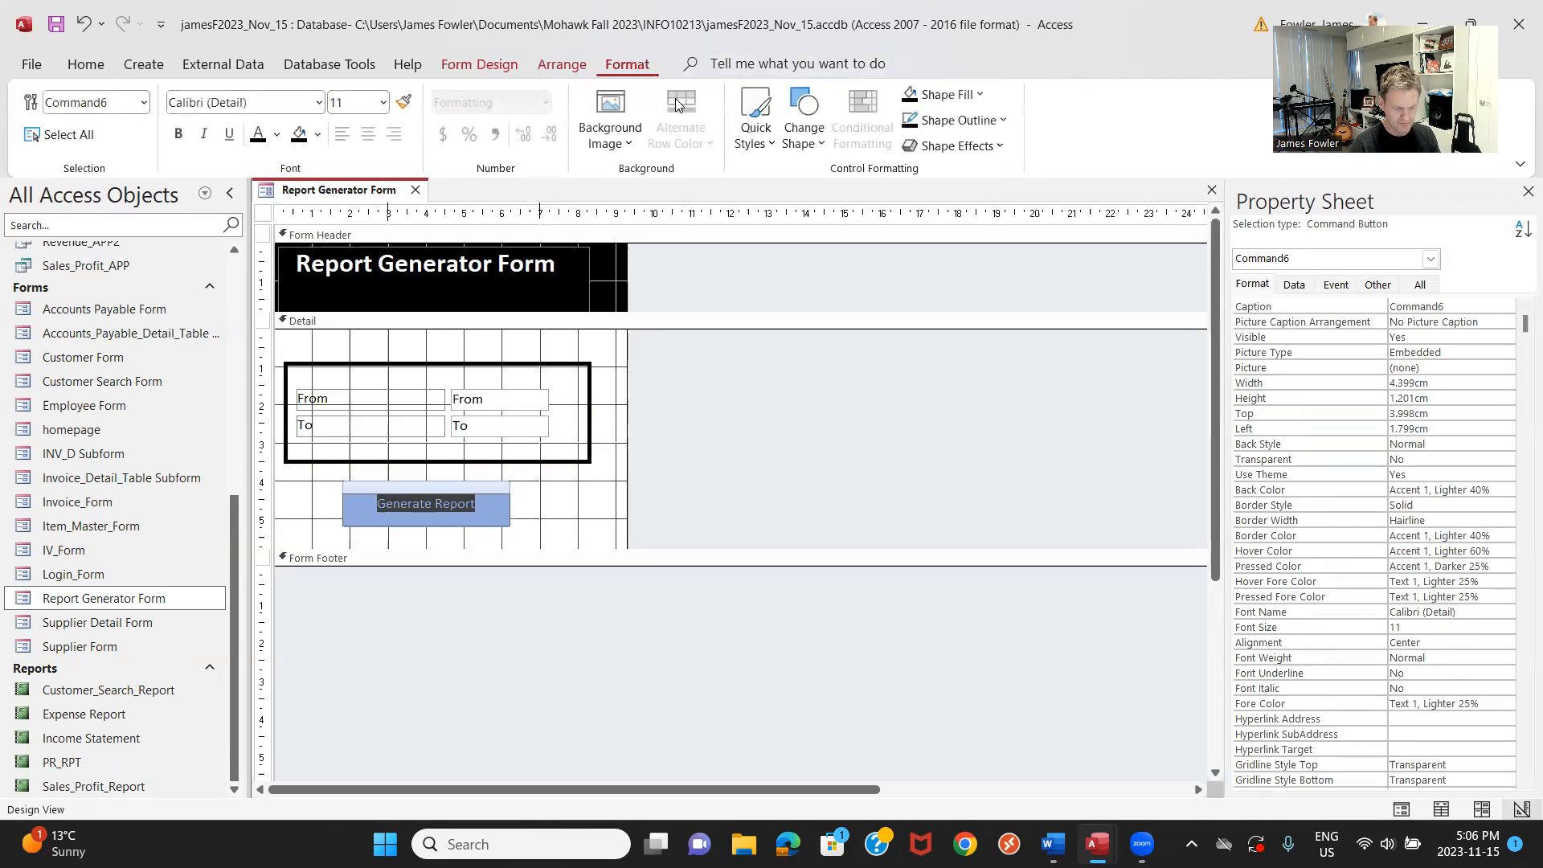
click(384, 103)
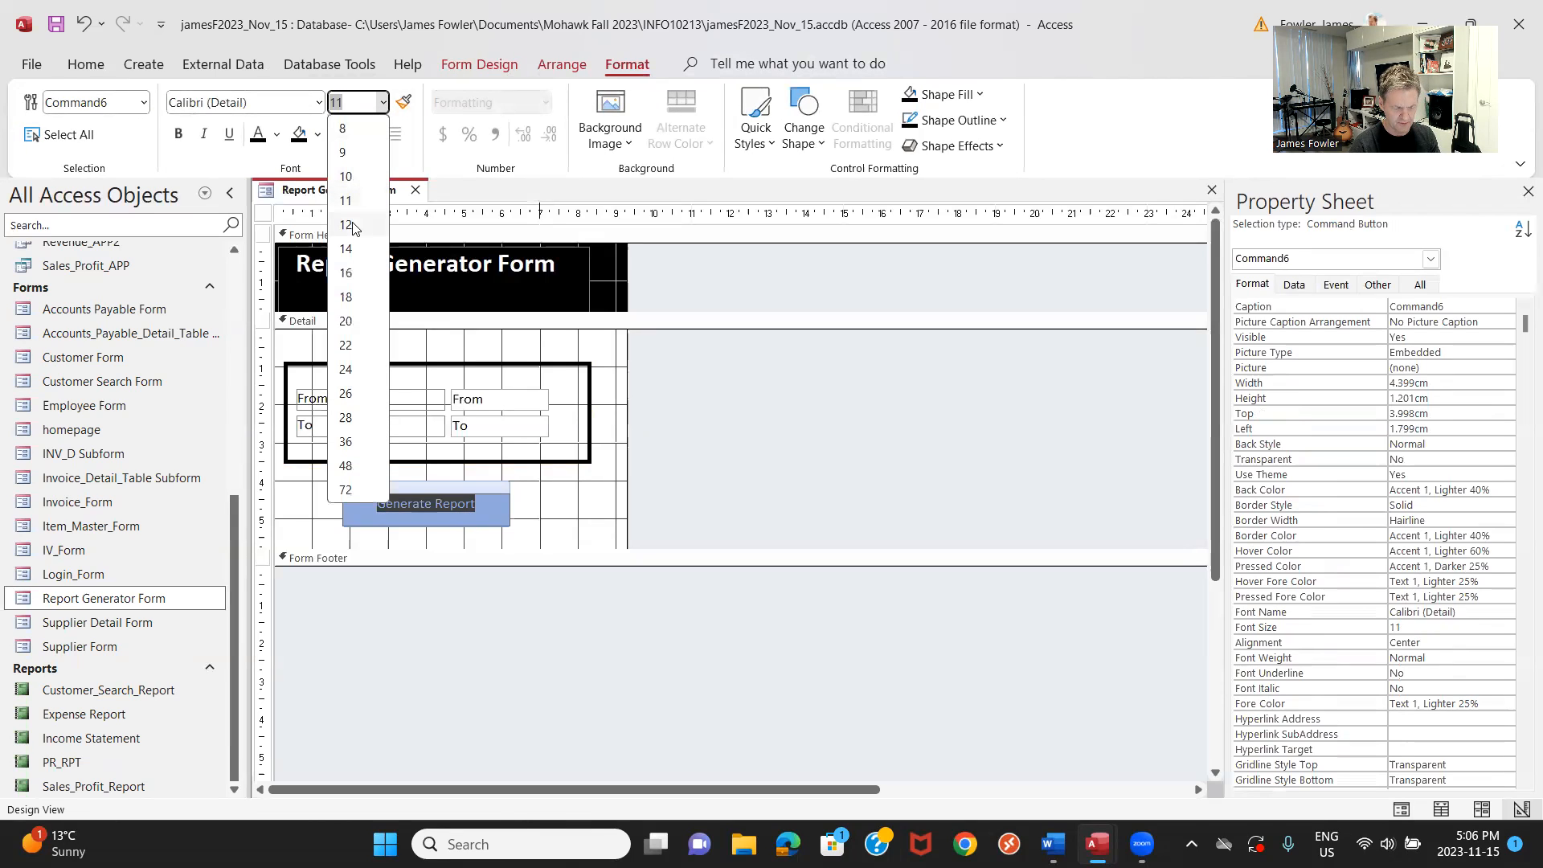
click(346, 225)
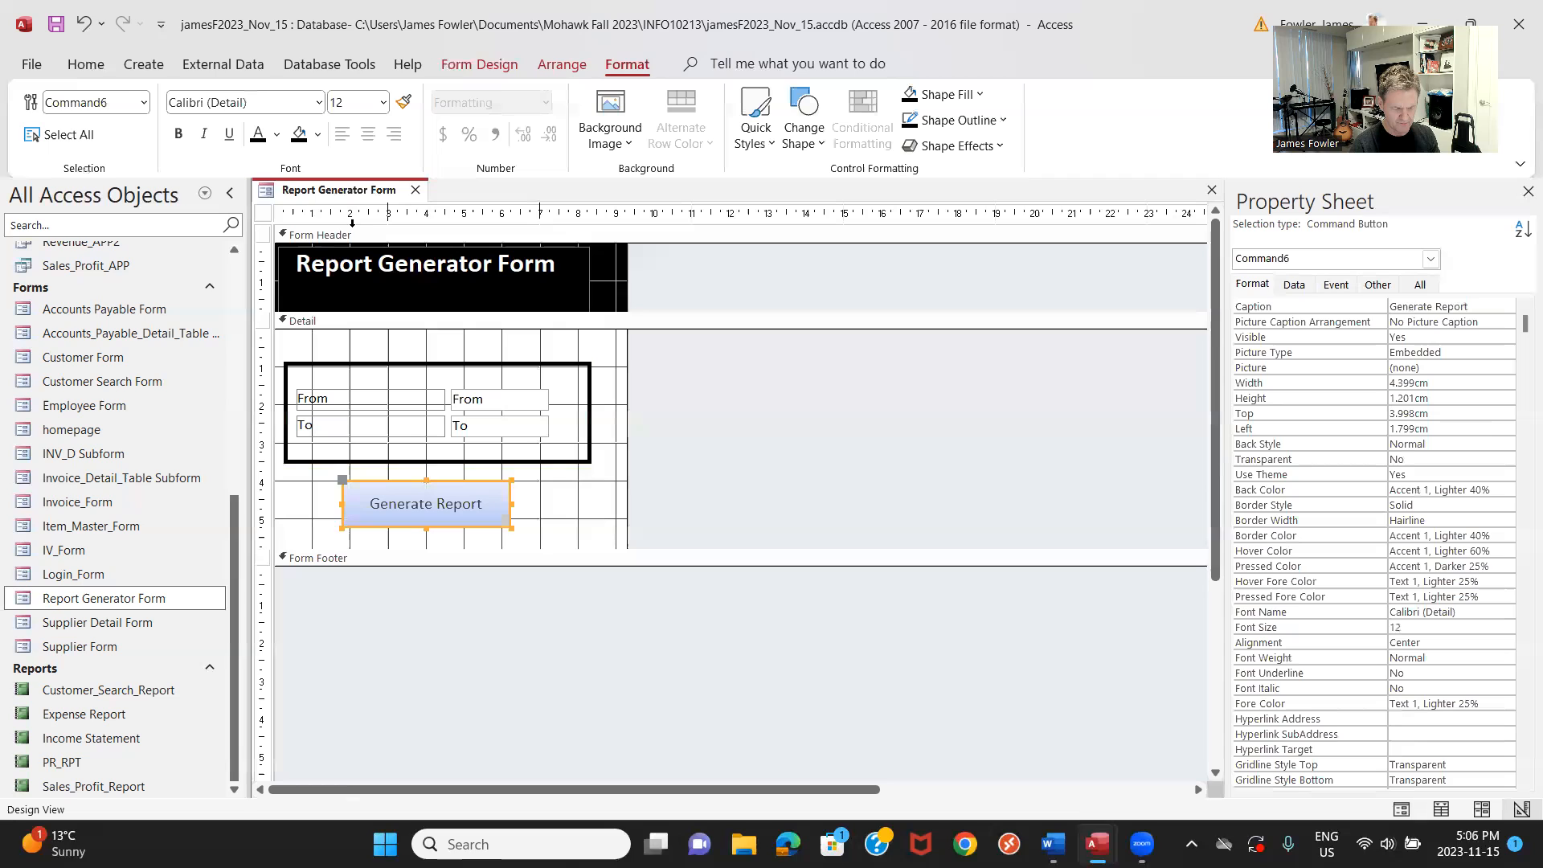
click(178, 134)
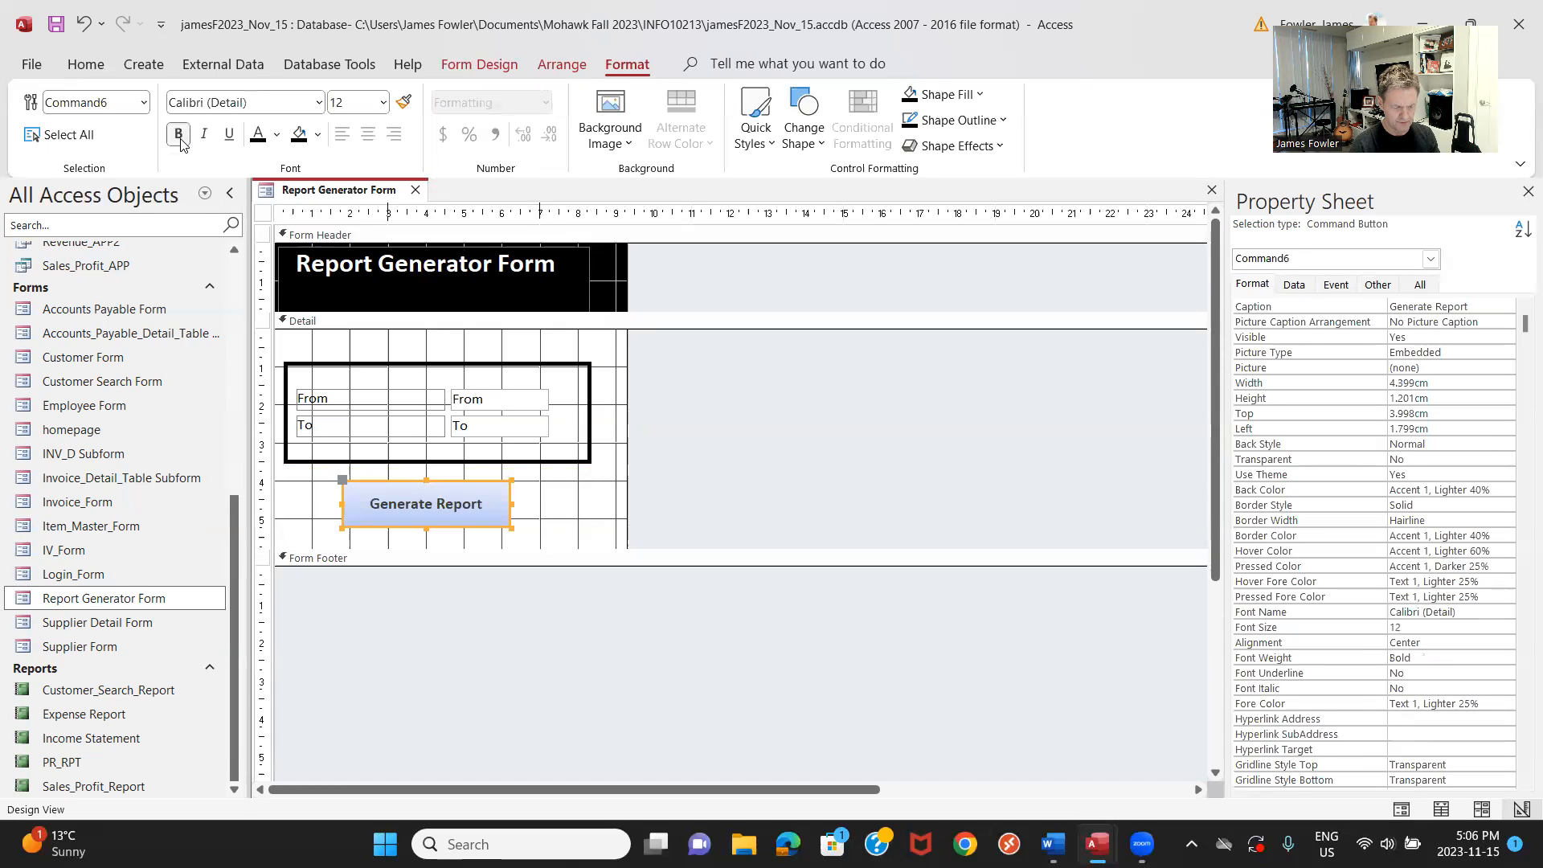
Set the Generate Report button's font color to white and its background color to black.
click(277, 135)
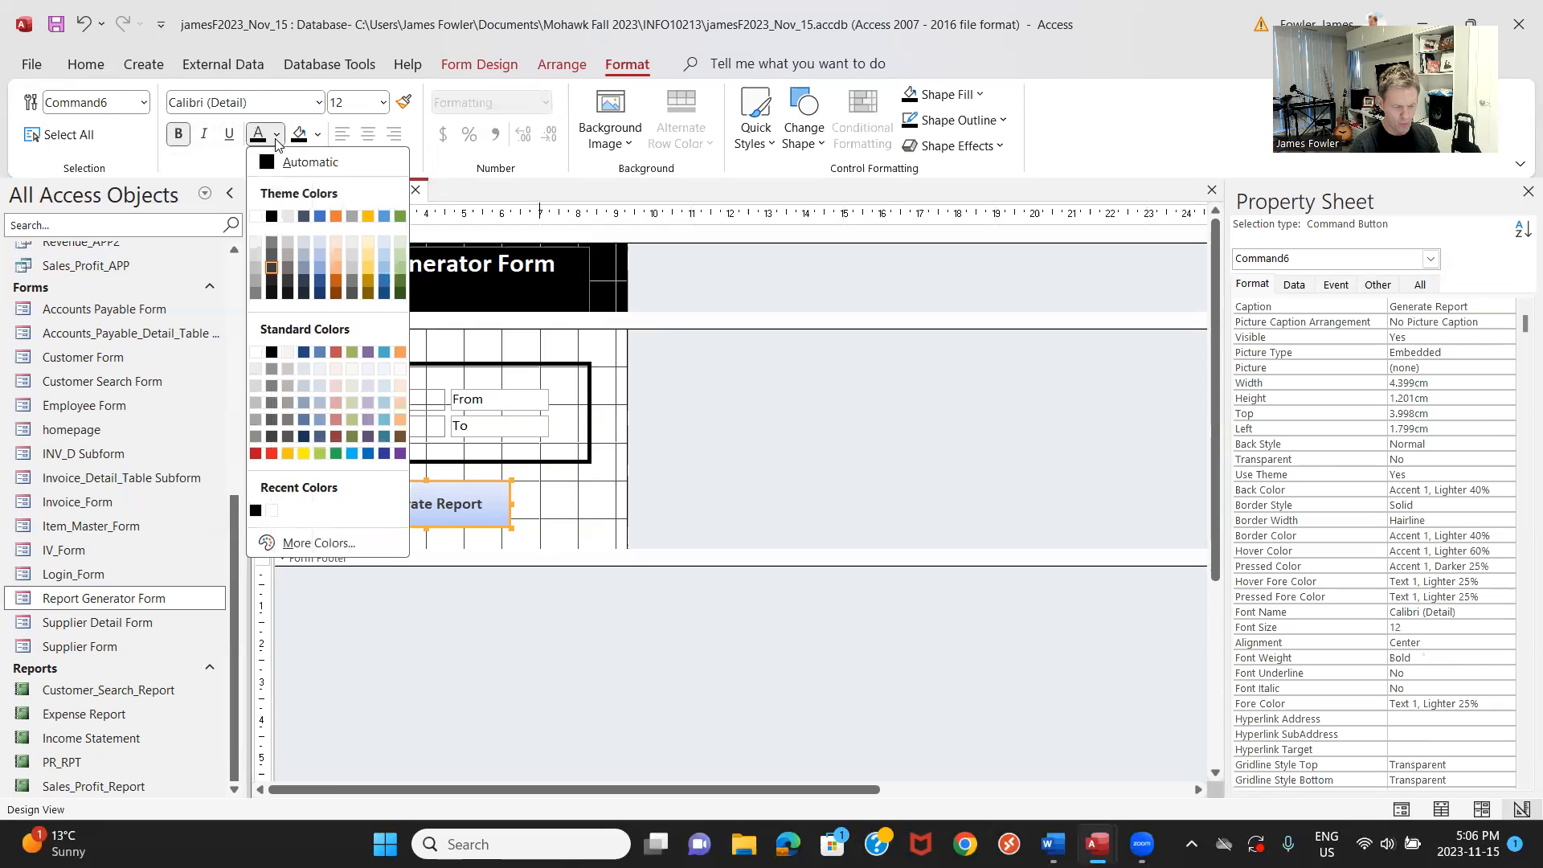
click(256, 216)
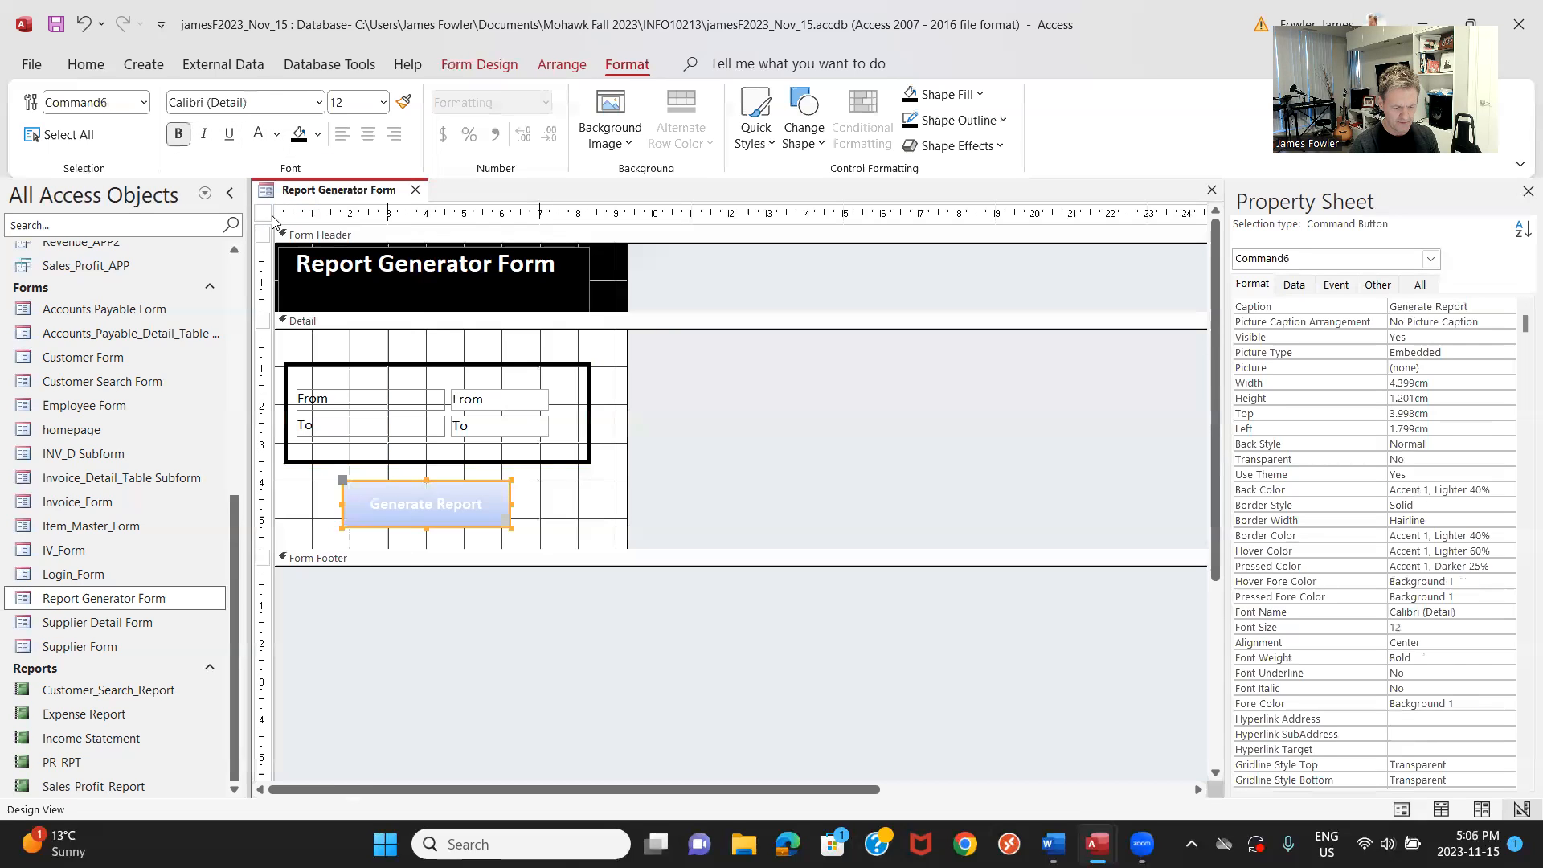
click(299, 137)
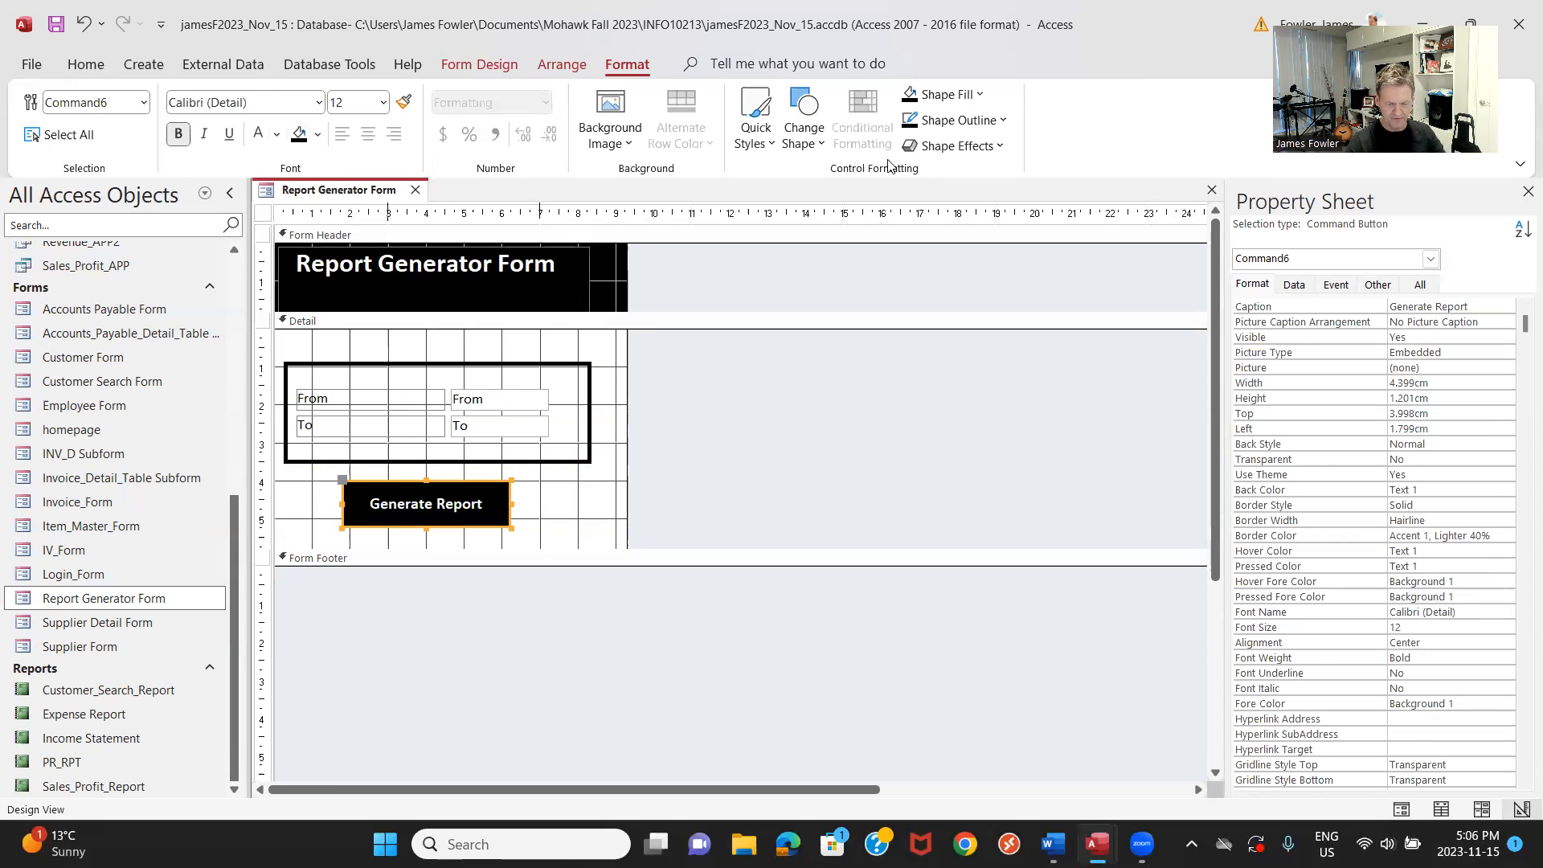
Apply a Bevel shape effect to the Generate Report button, using the second style in the third row of bevels.
click(995, 152)
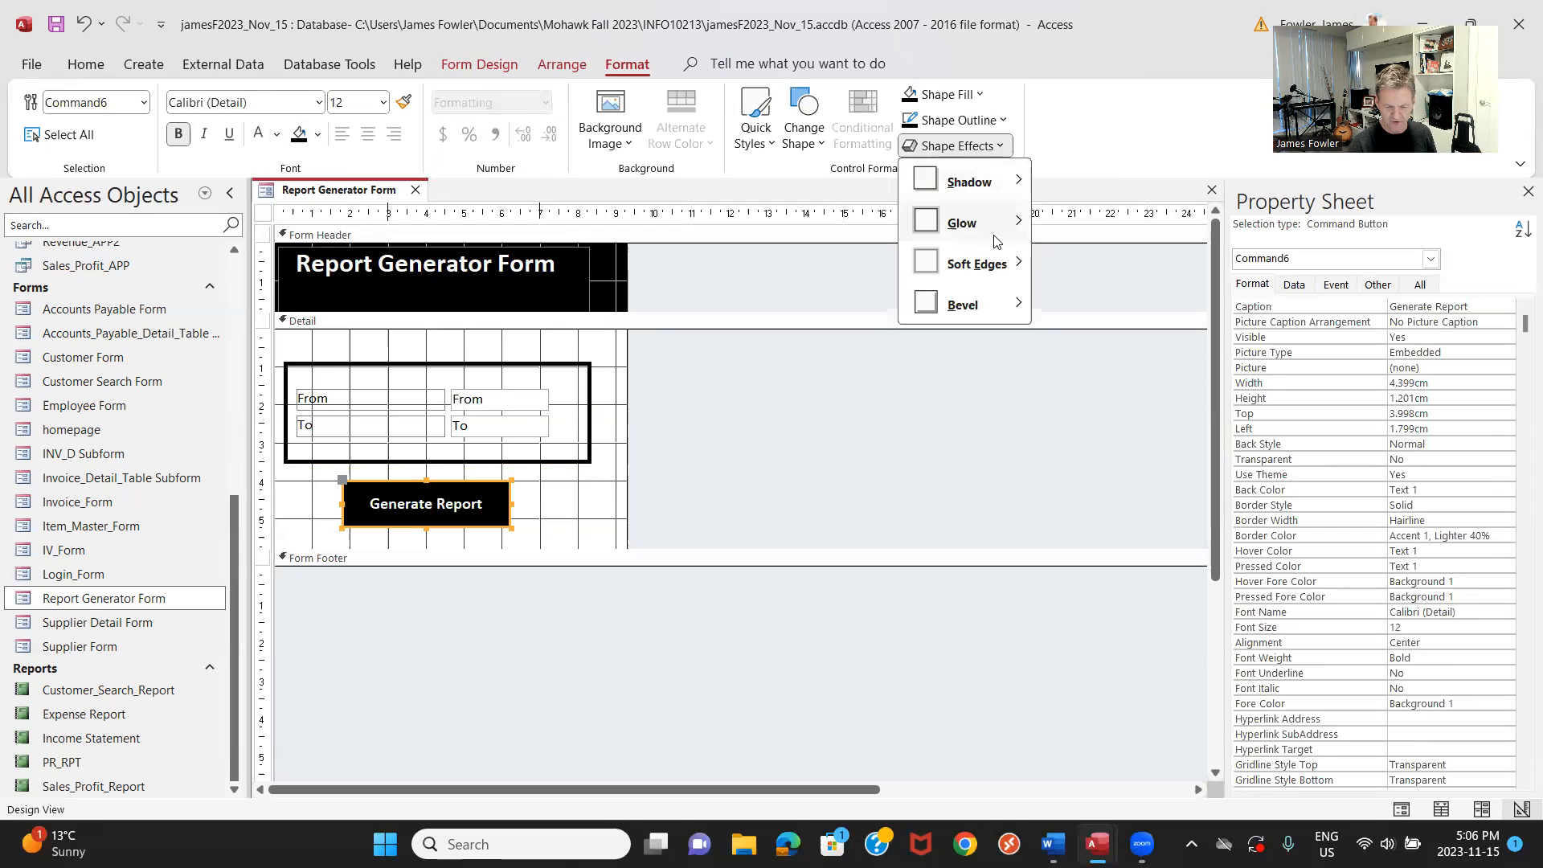
mouse_move(998, 237)
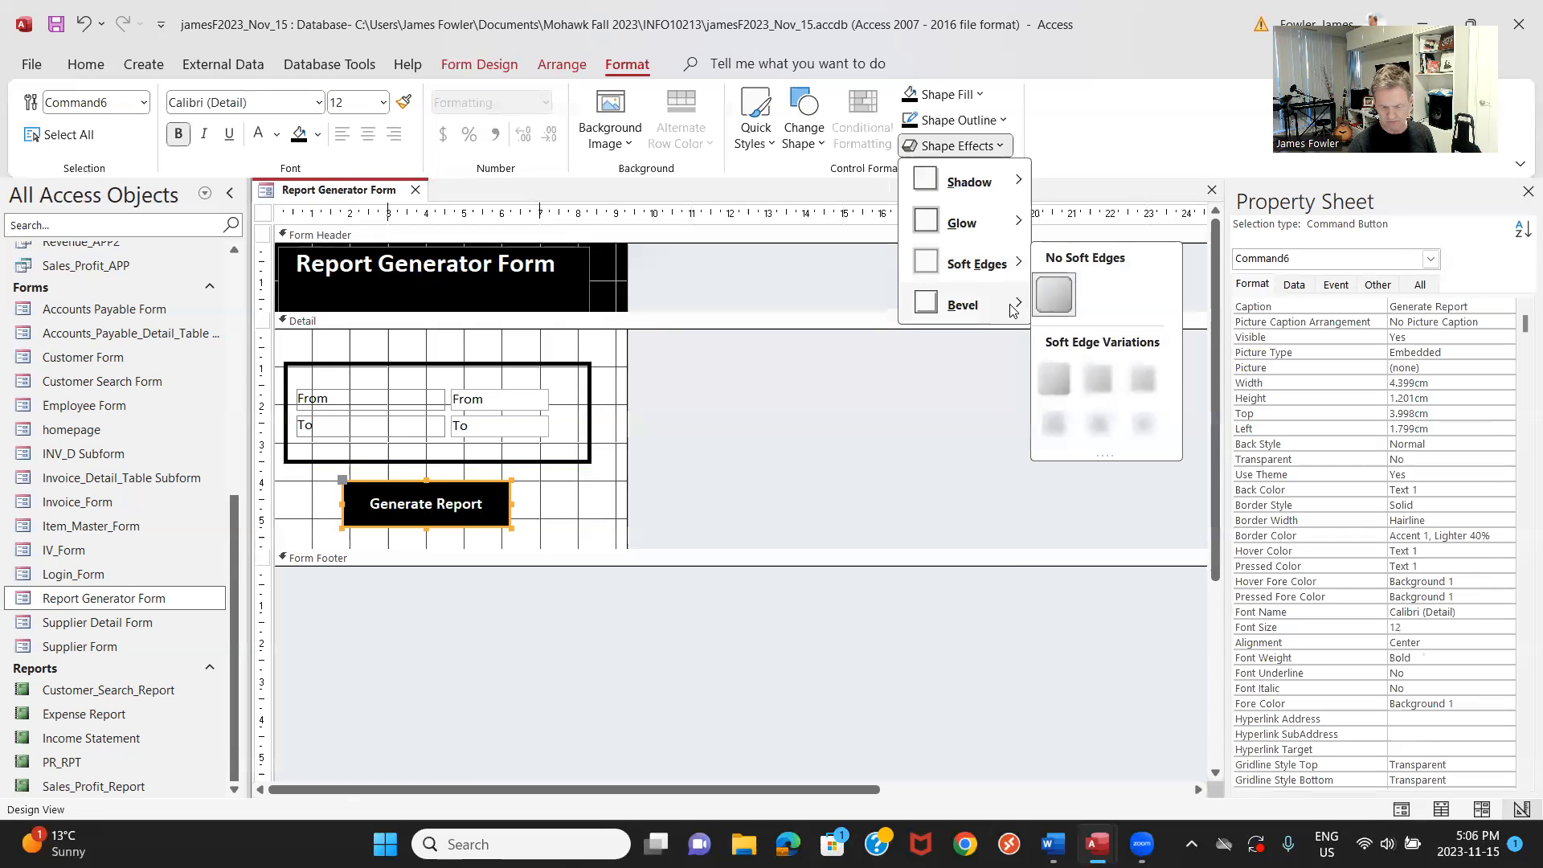
mouse_move(1012, 311)
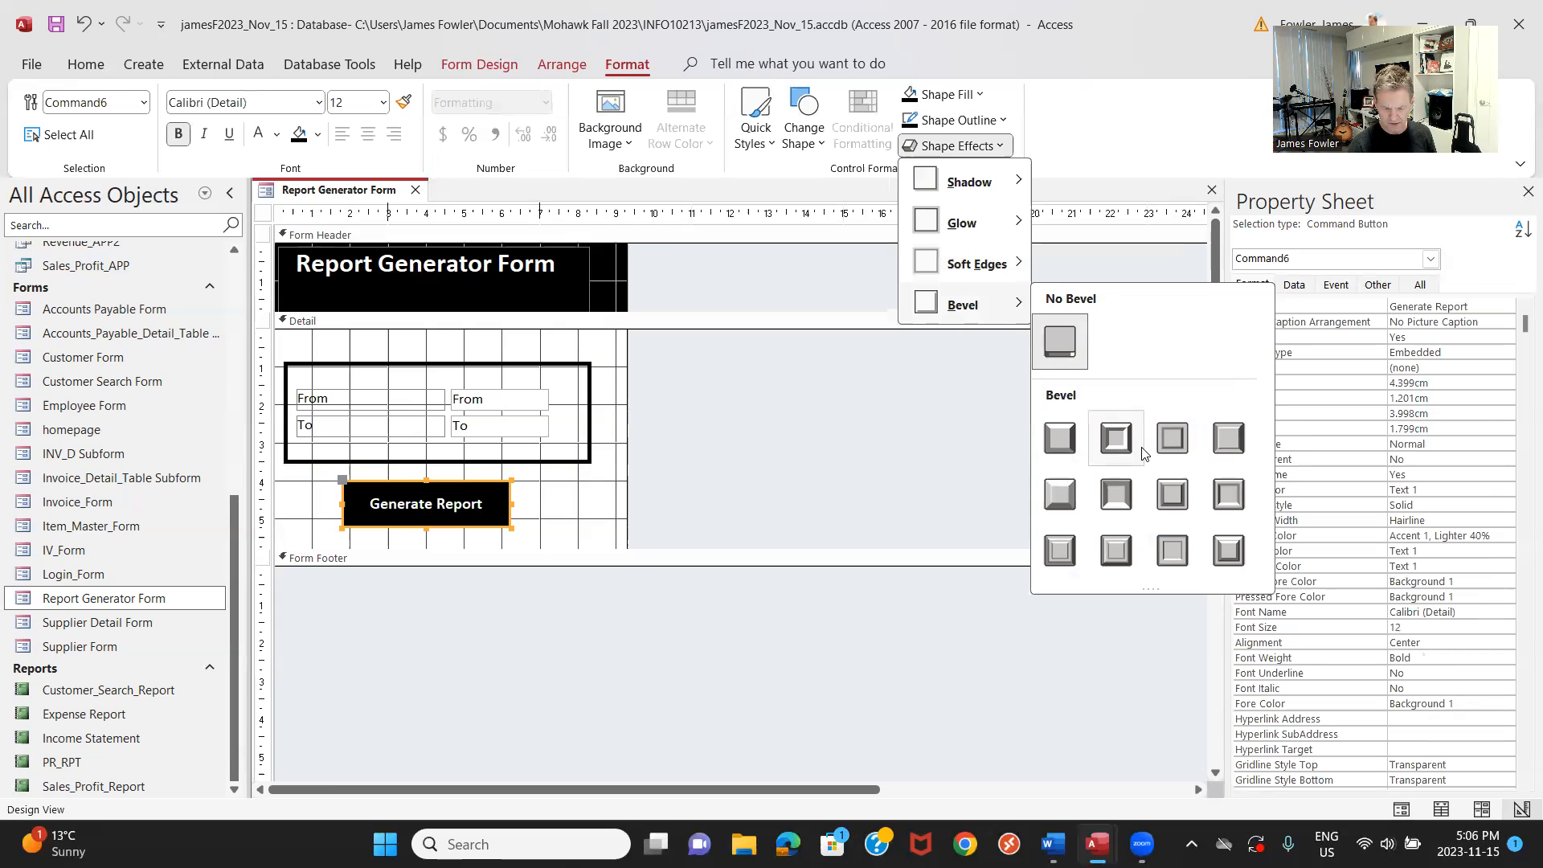
click(1120, 550)
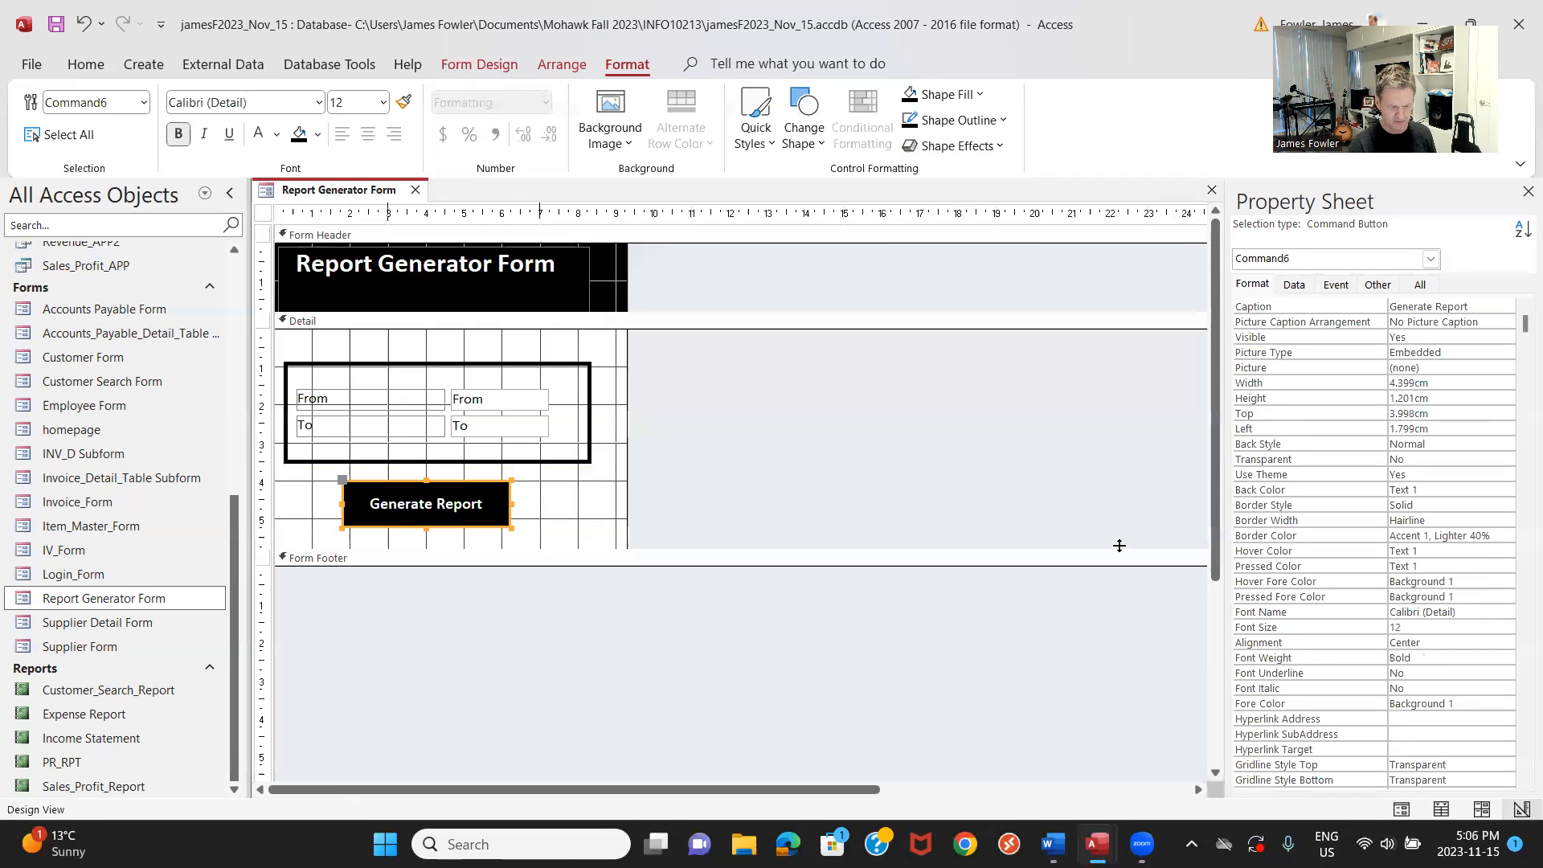
Save the Report Generator Form and open the Macro Builder for the Generate Report button's click event.
right_click(365, 193)
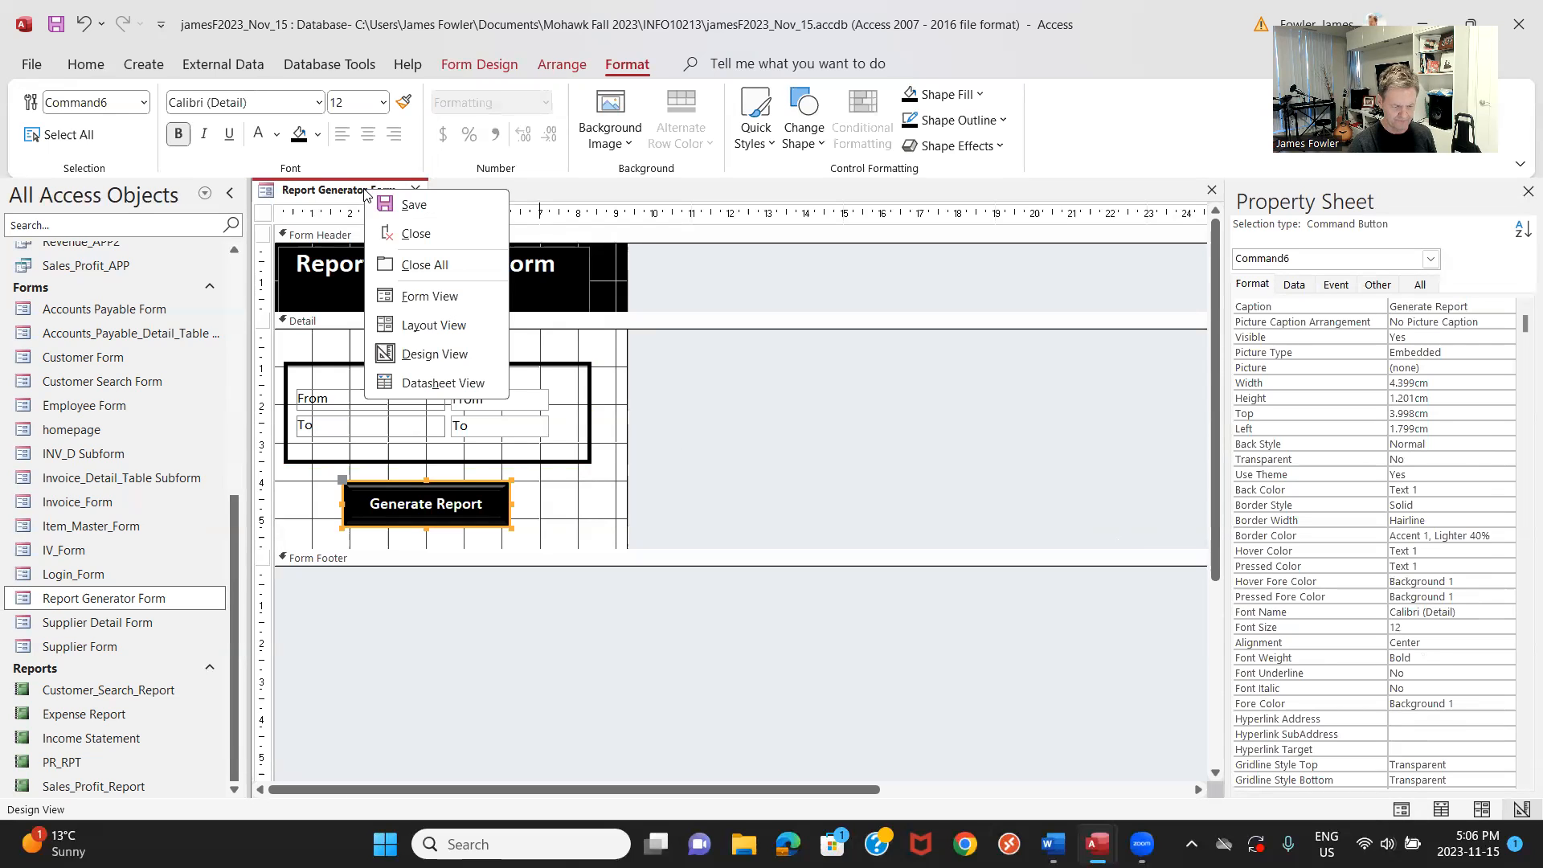
click(403, 207)
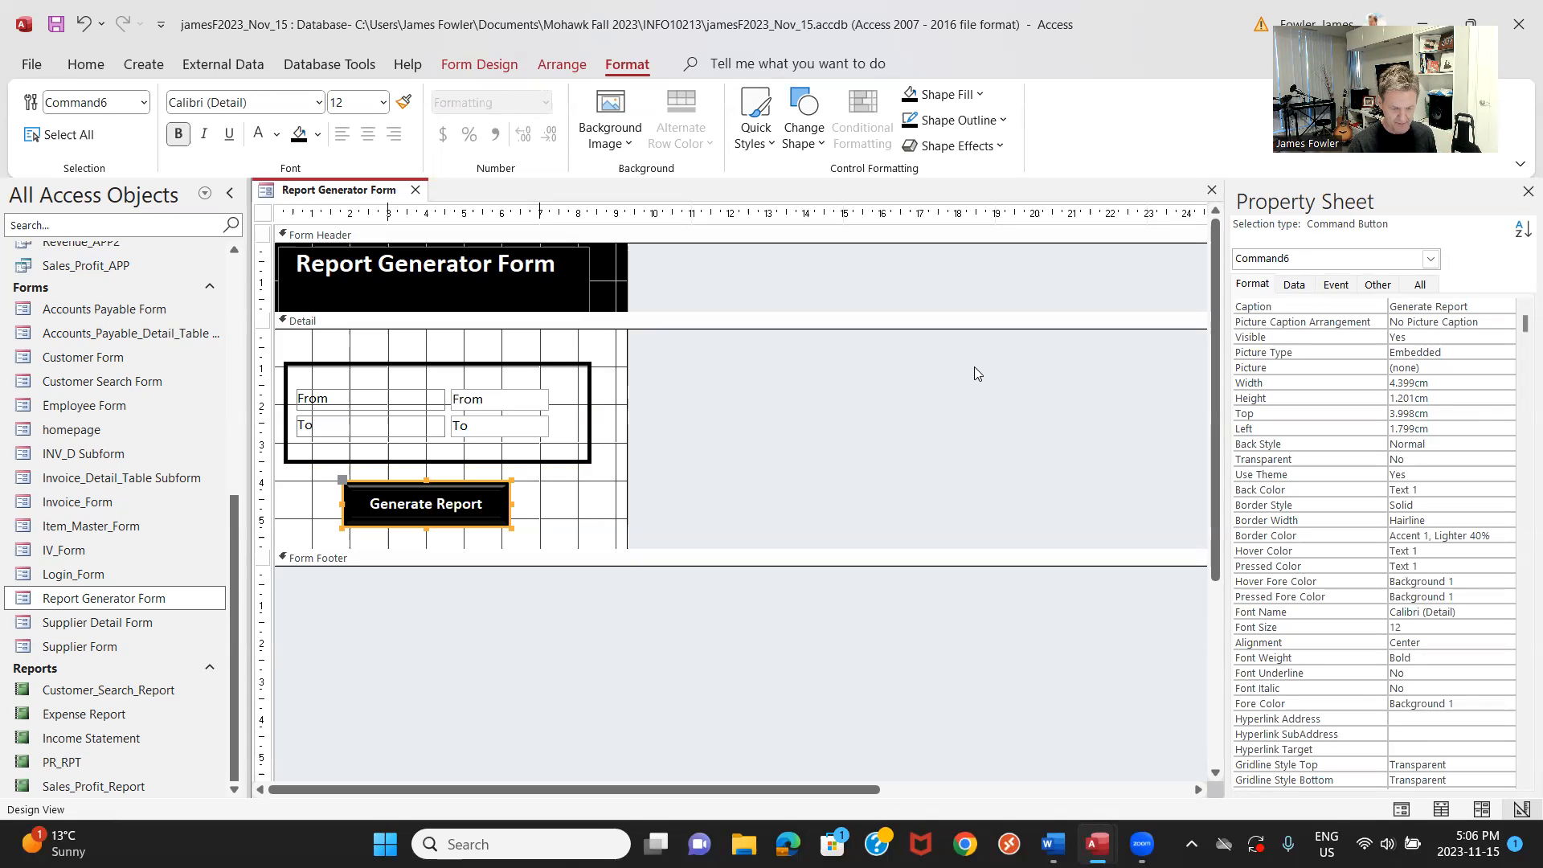
right_click(433, 503)
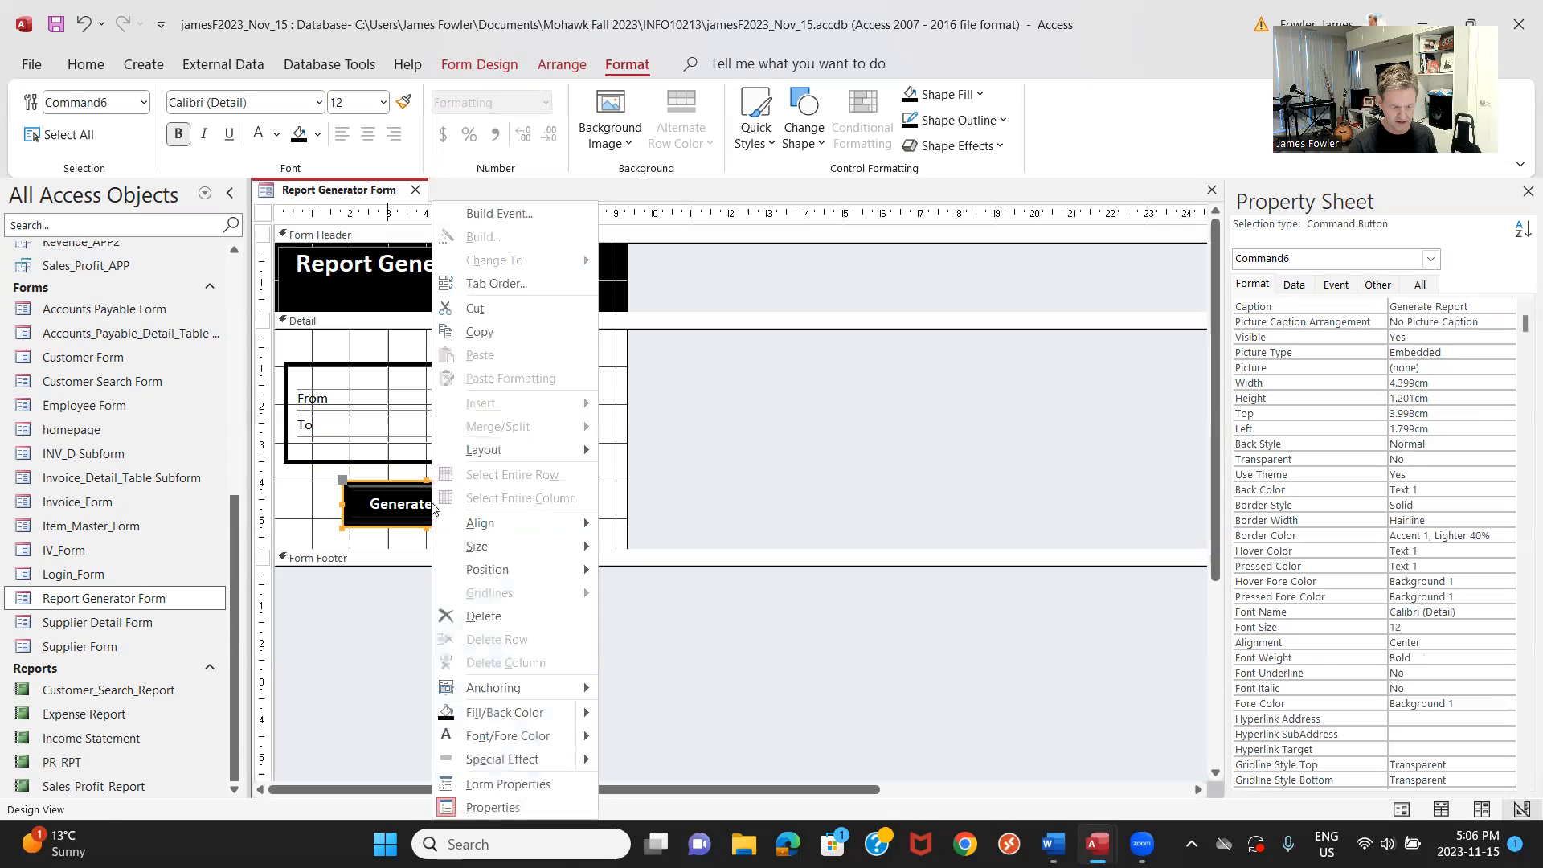
click(563, 217)
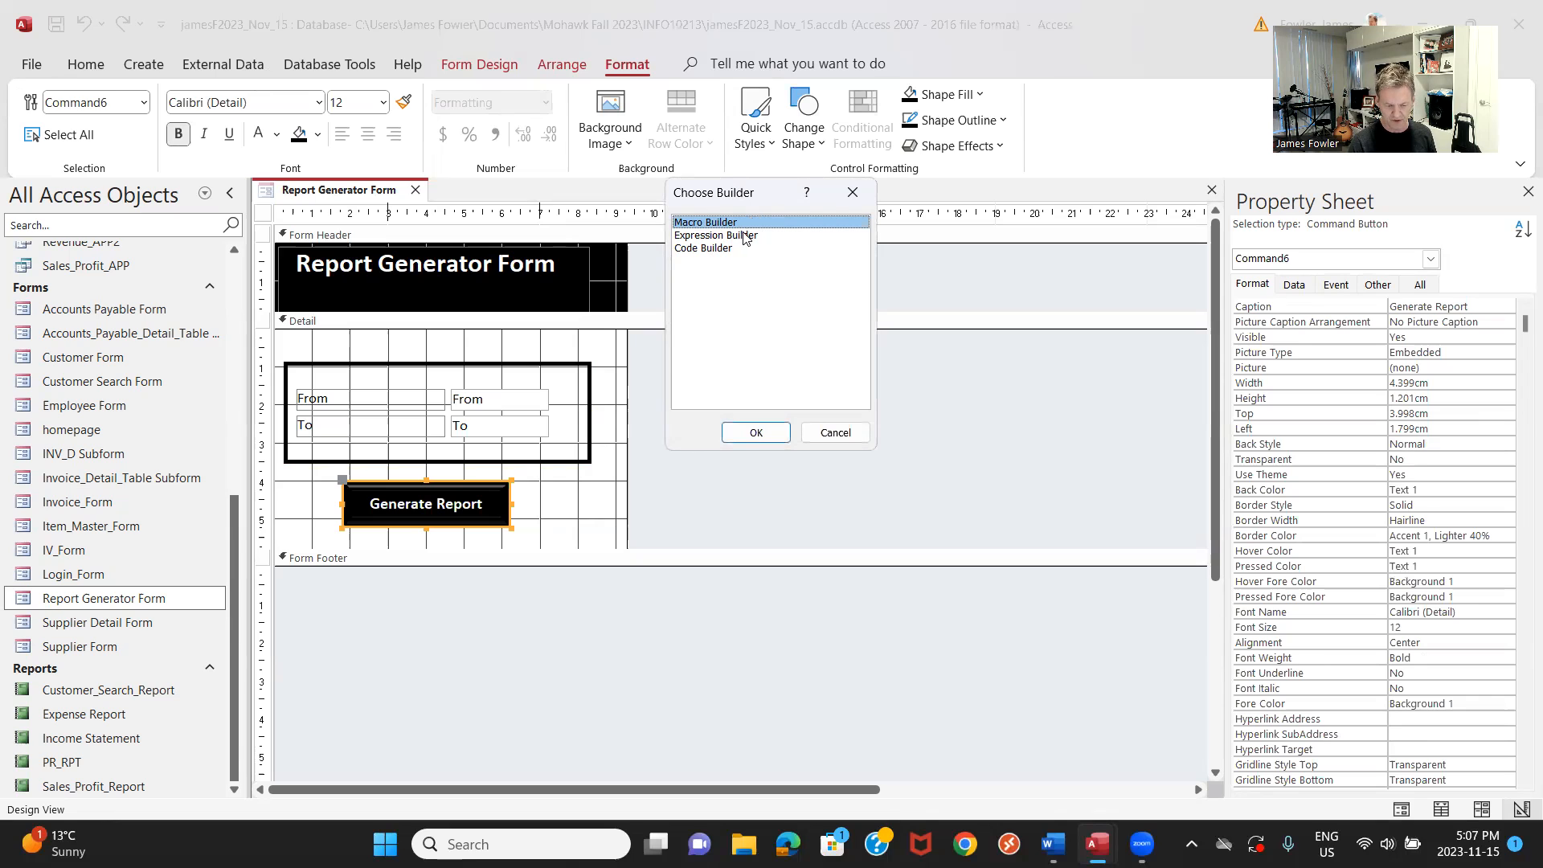
click(769, 435)
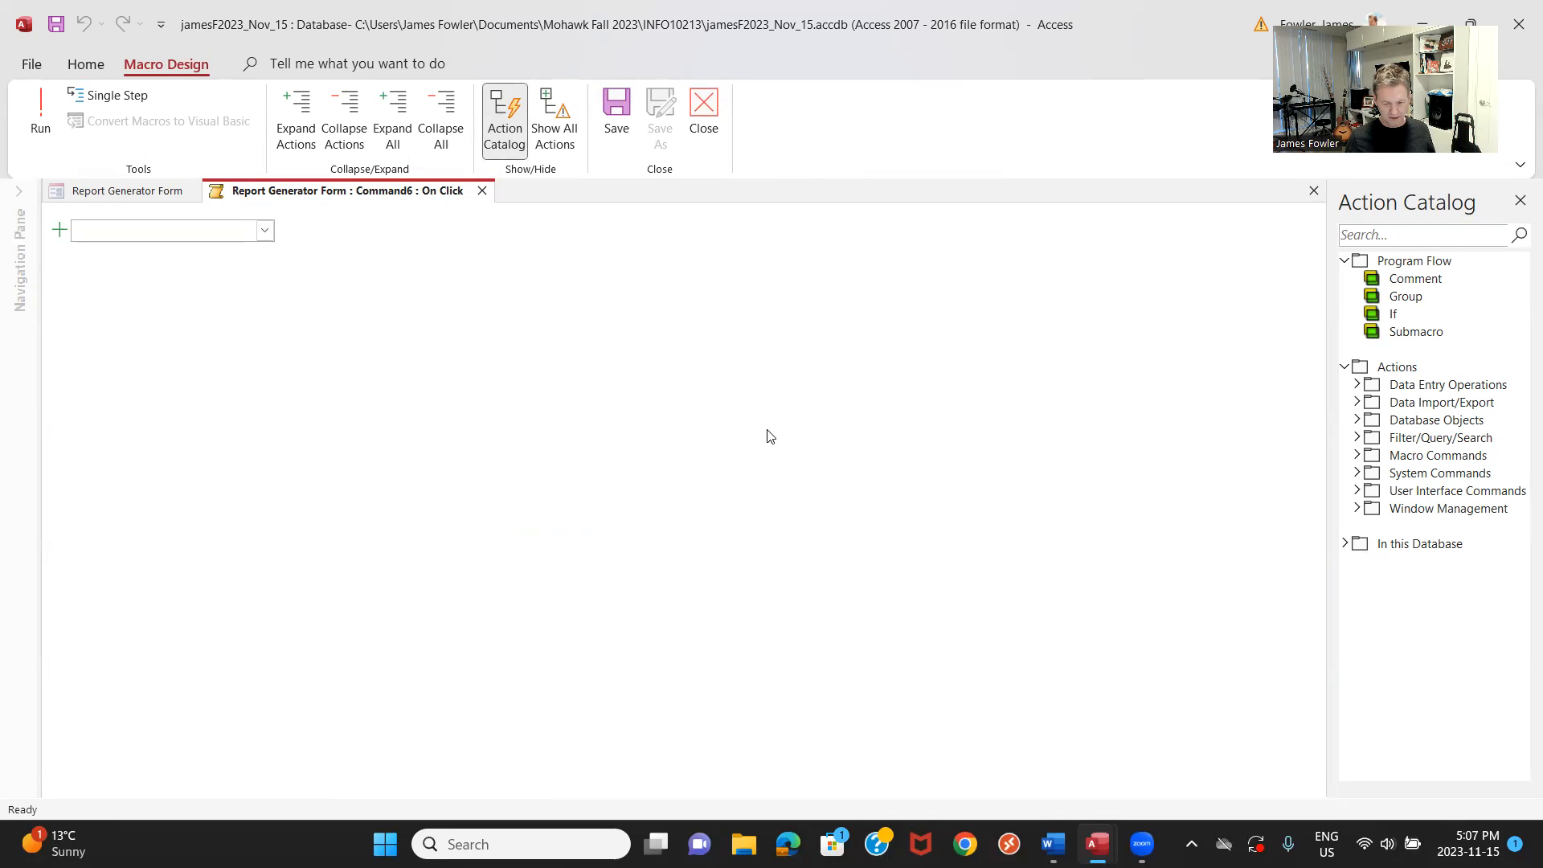
Add an OpenReport action to the Generate Report button's macro.
click(265, 232)
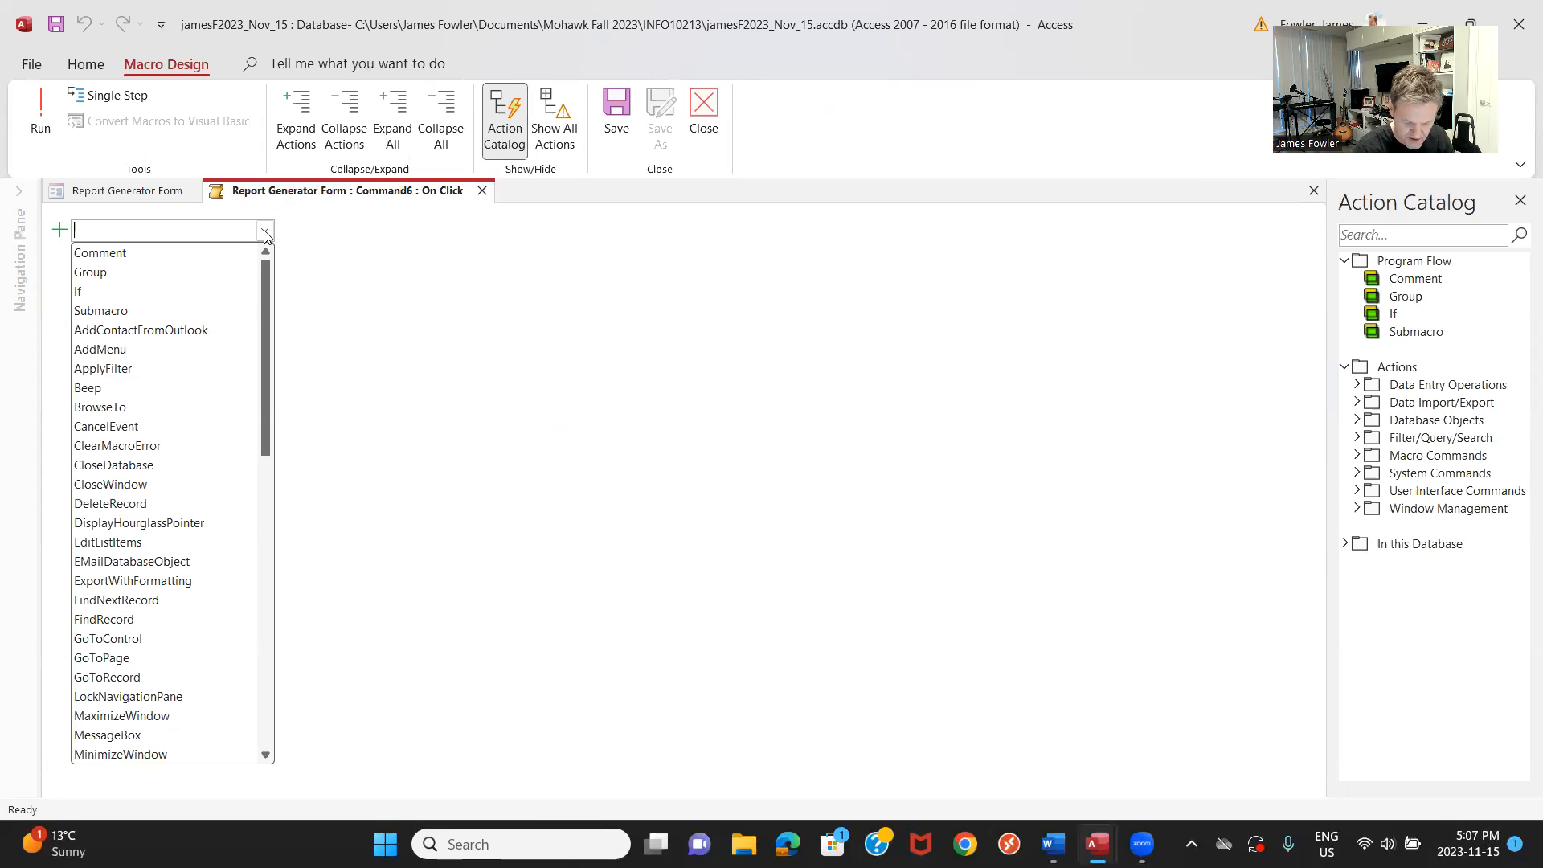
text(p)
key(BackSpace)
text(Open)
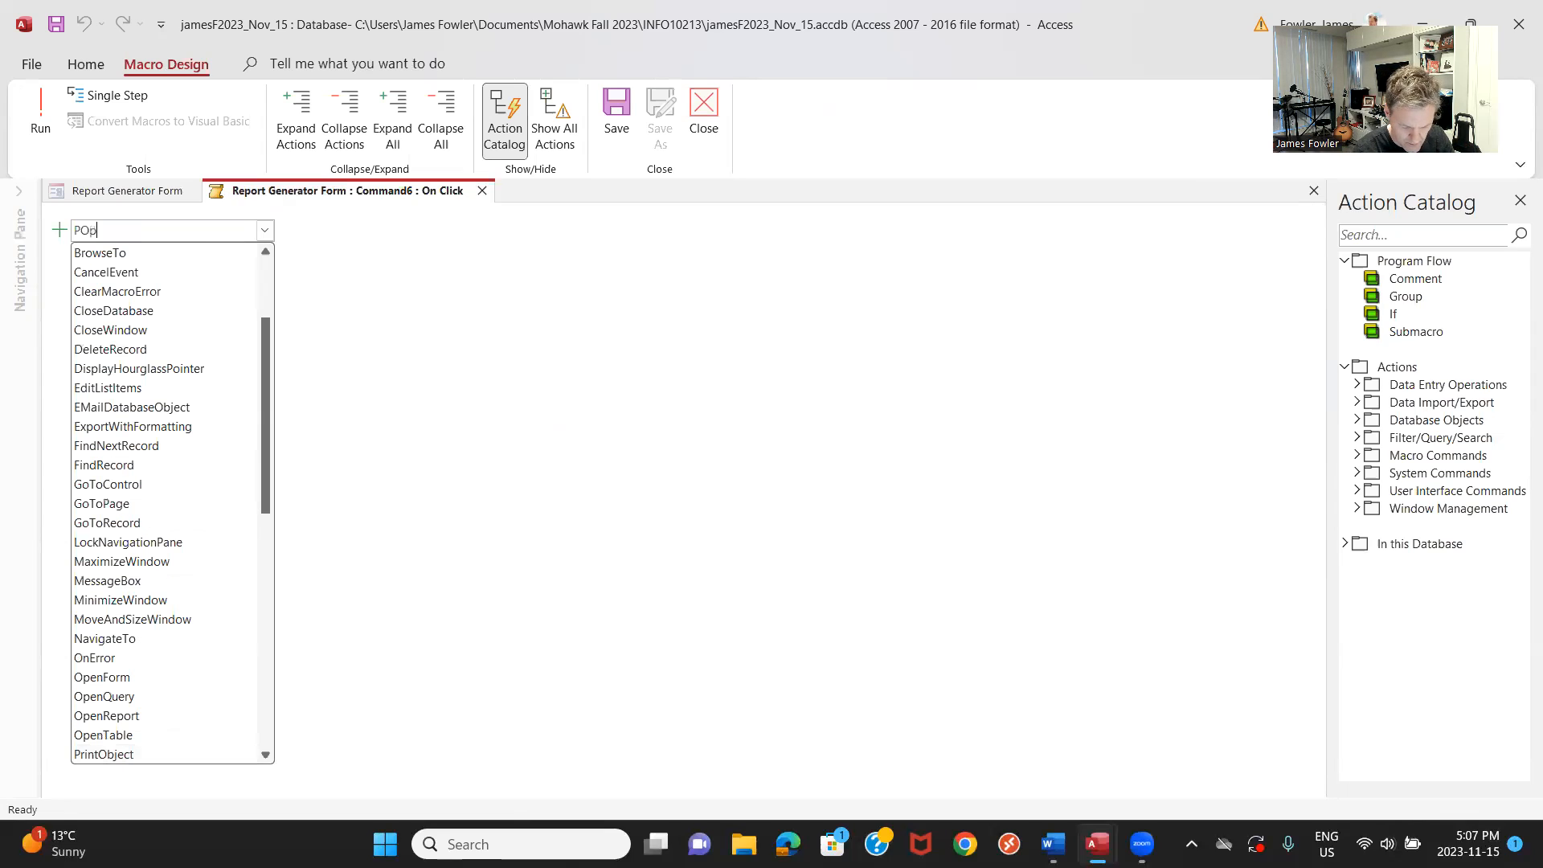
key(BackSpace)
key(BackSpace)
key(BackSpace)
key(BackSpace)
key(BackSpace)
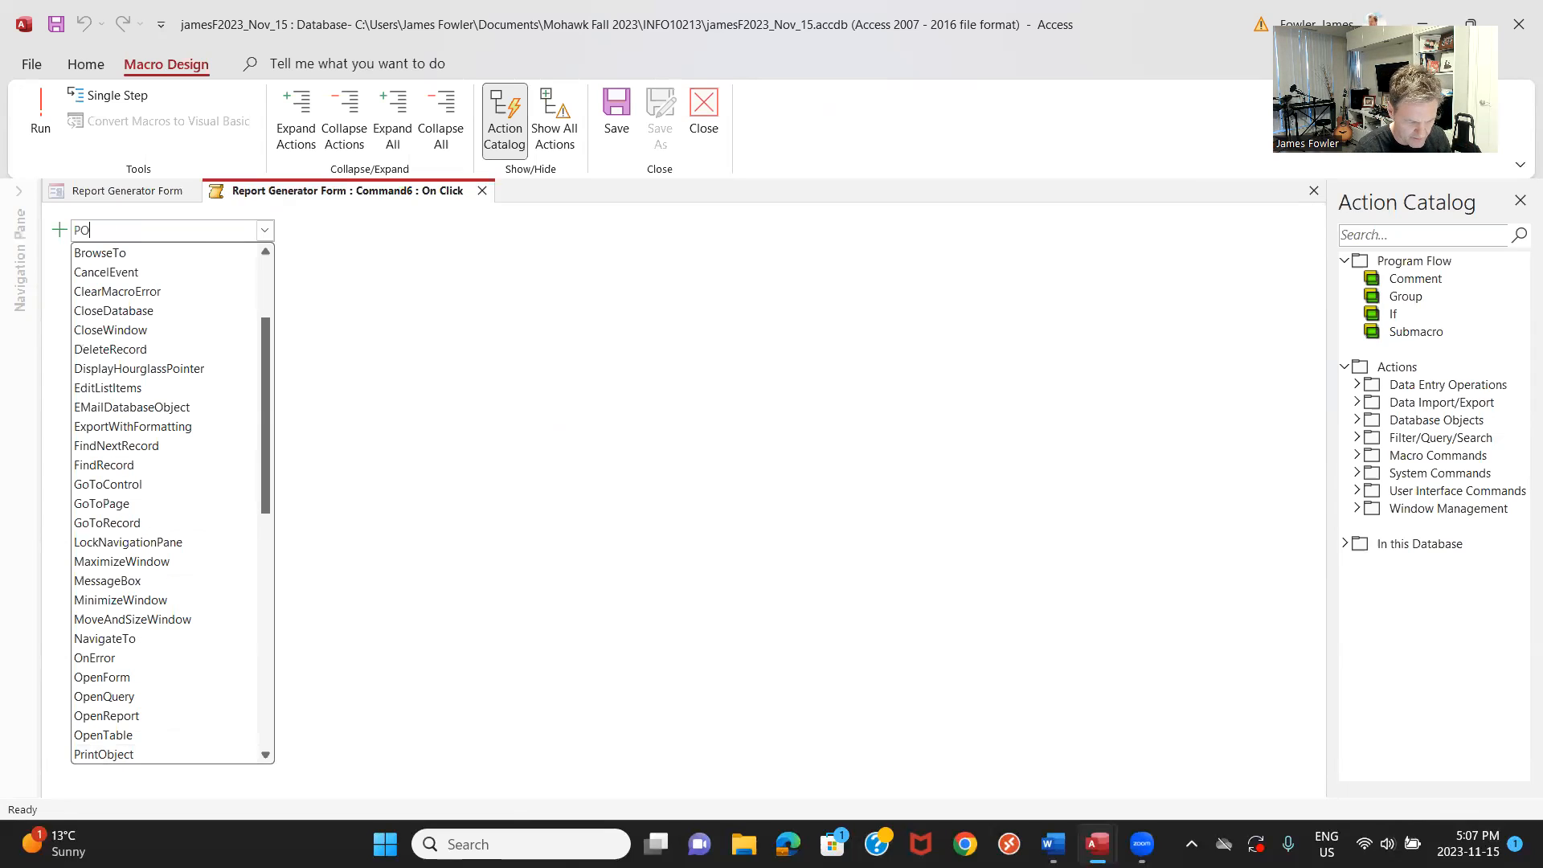
text(Open)
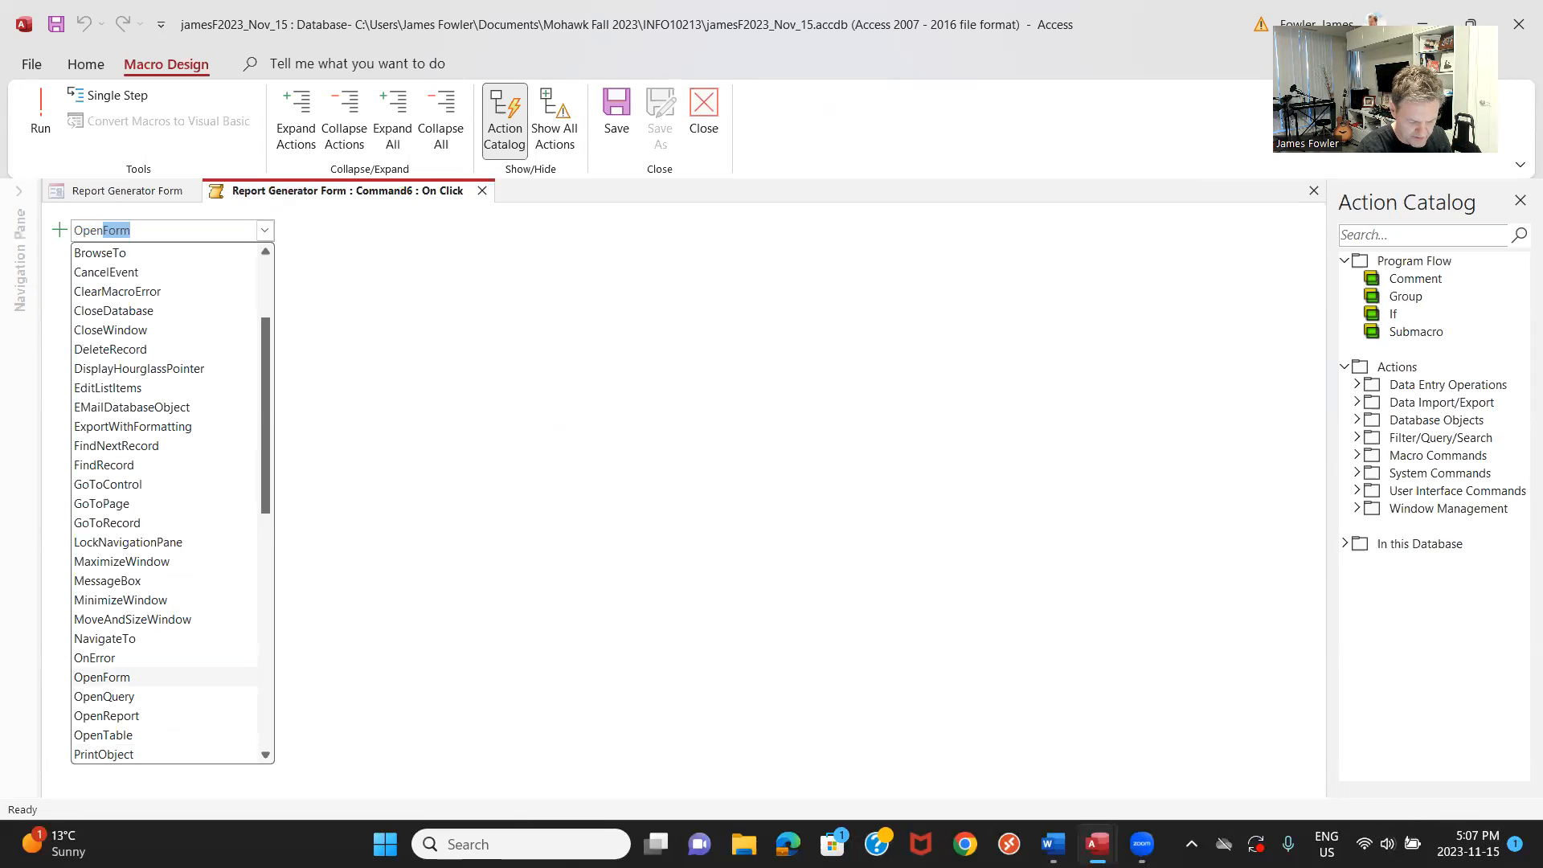
text(Report)
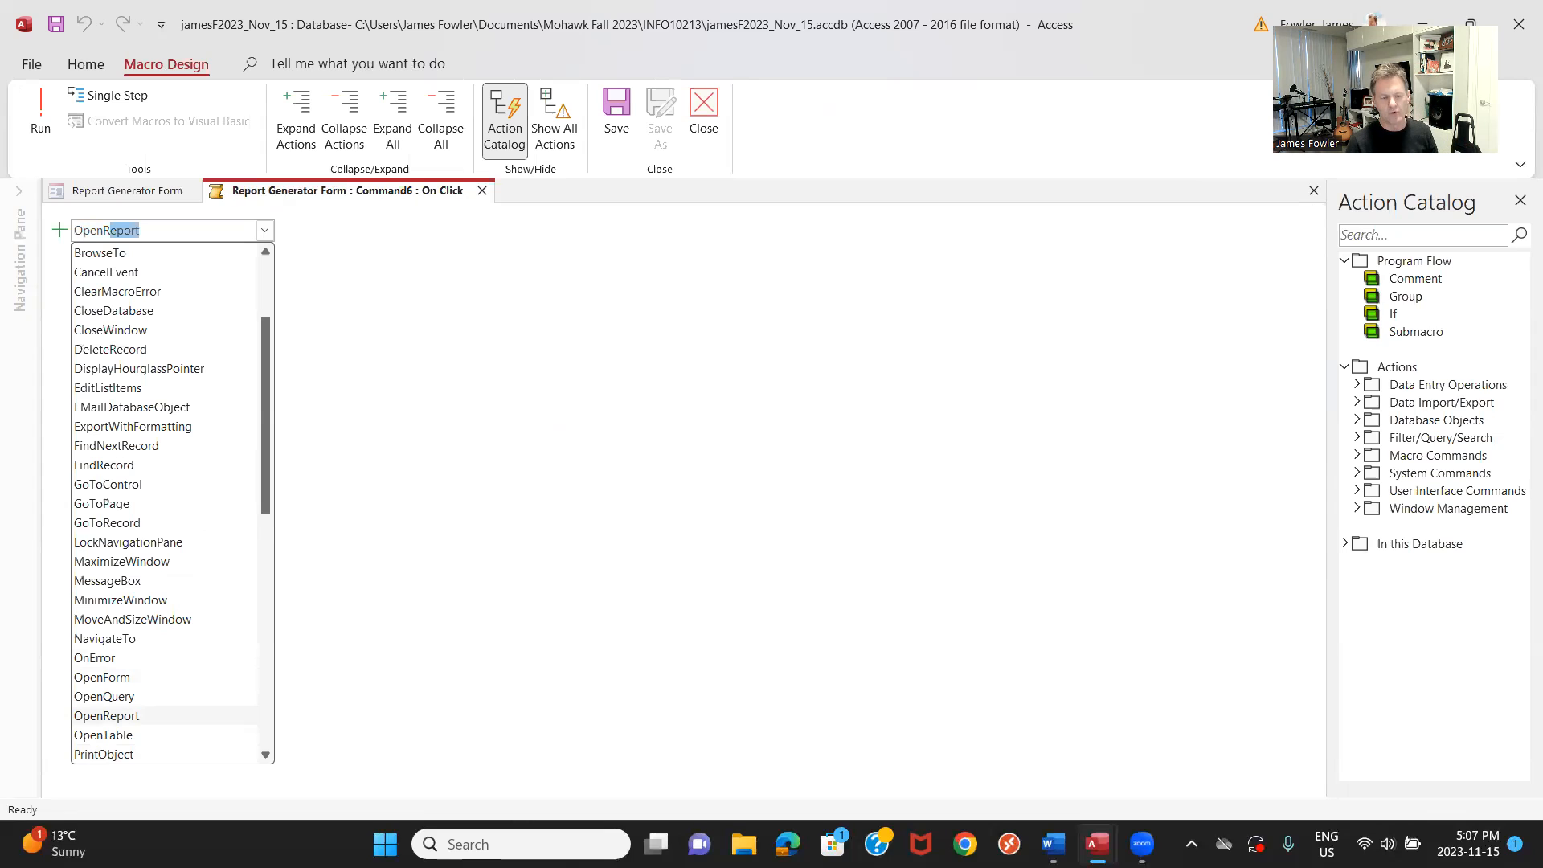
key(Return)
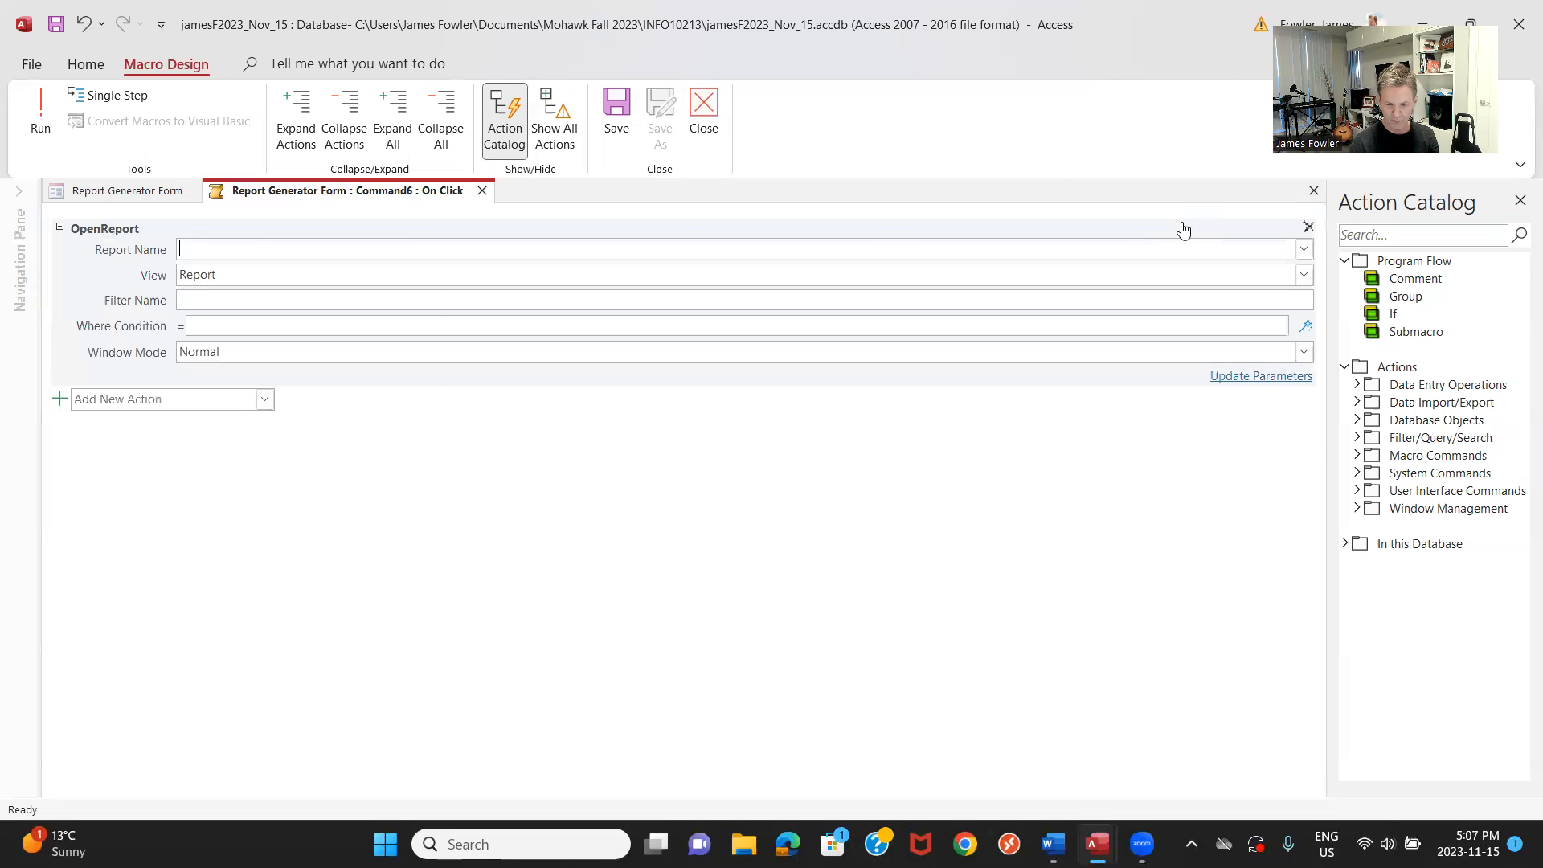
Set the OpenReport action's report name to Income Statement, then save and close the macro.
click(1305, 251)
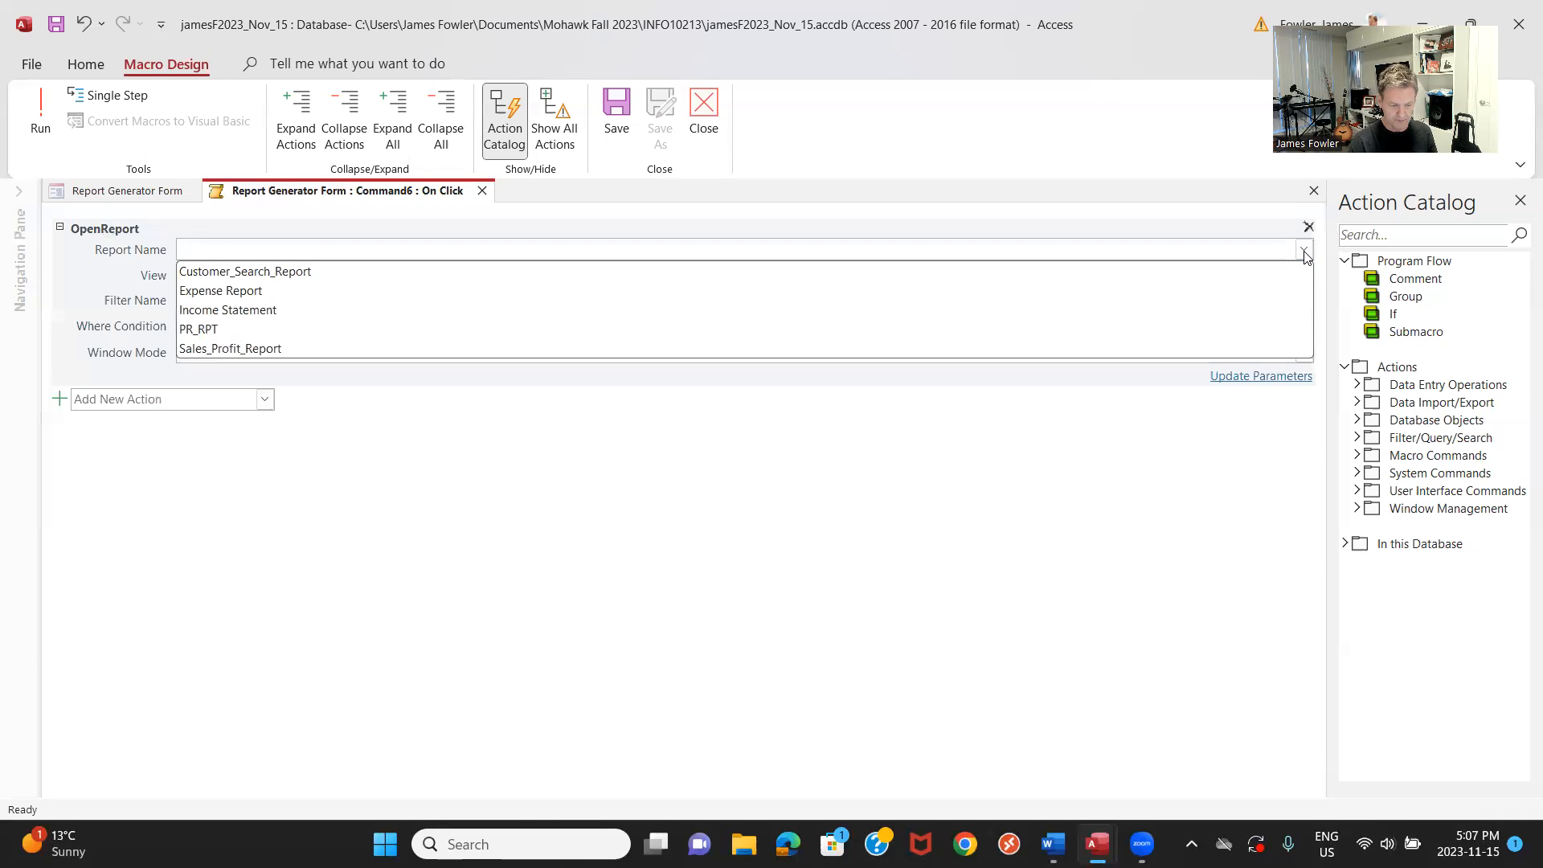
click(598, 311)
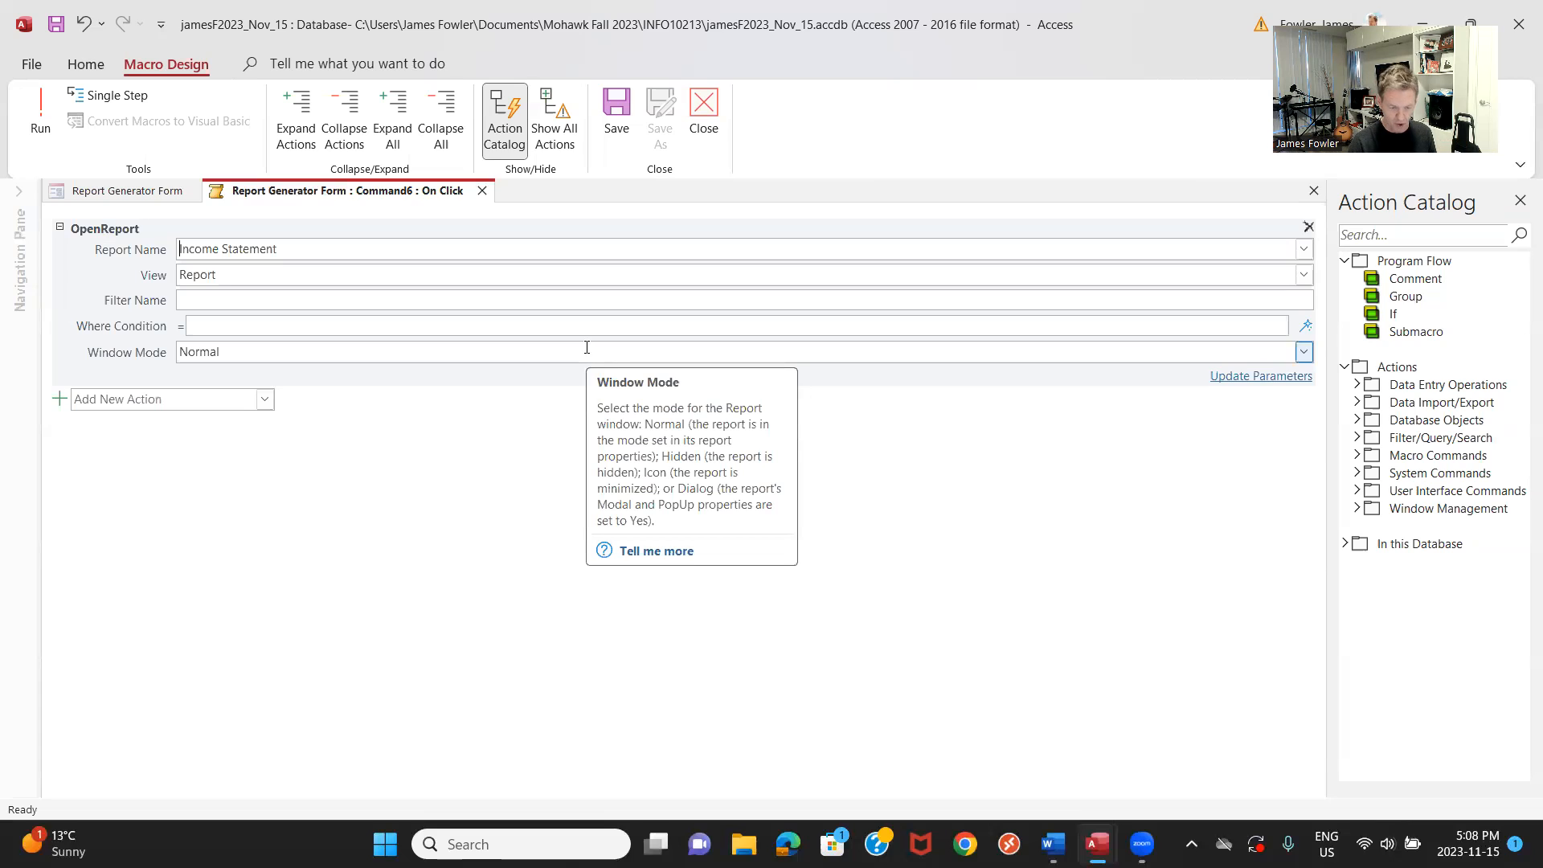
click(621, 114)
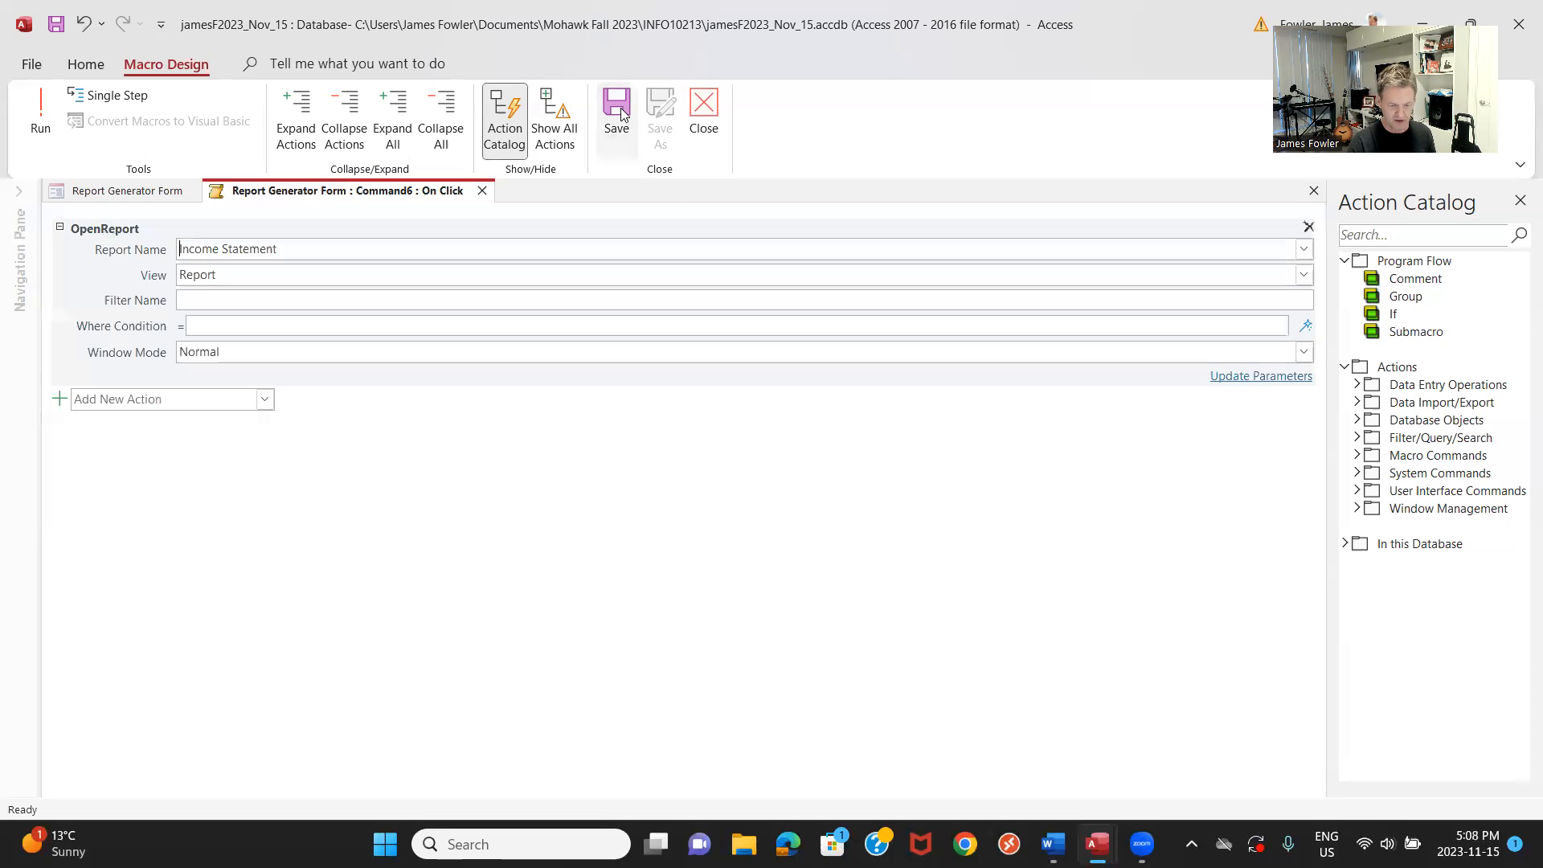
click(698, 117)
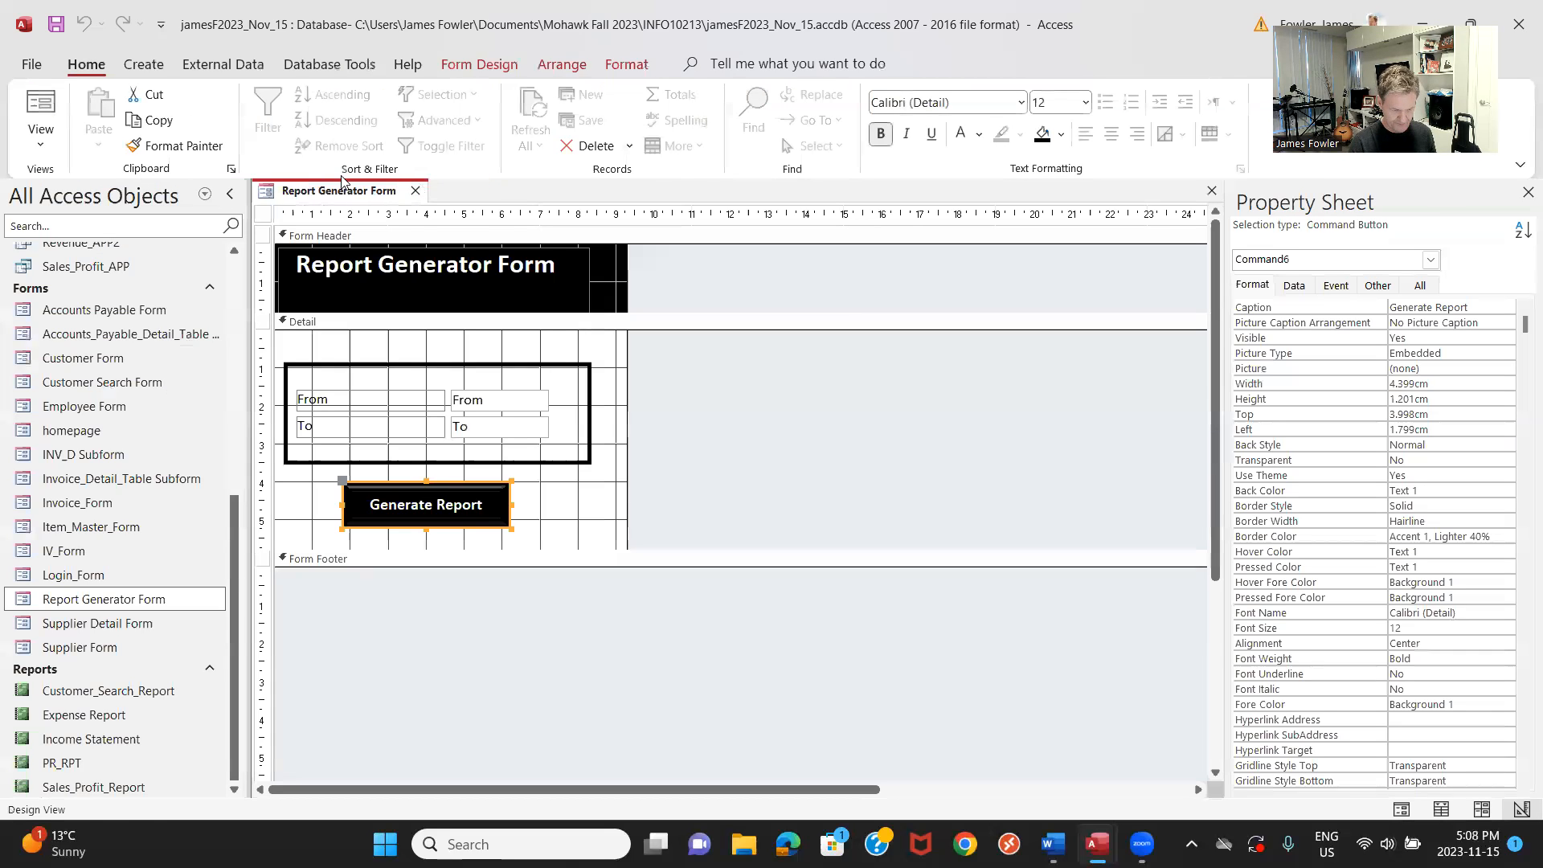
Save the Report Generator Form, check it in Form View and close it.
right_click(336, 199)
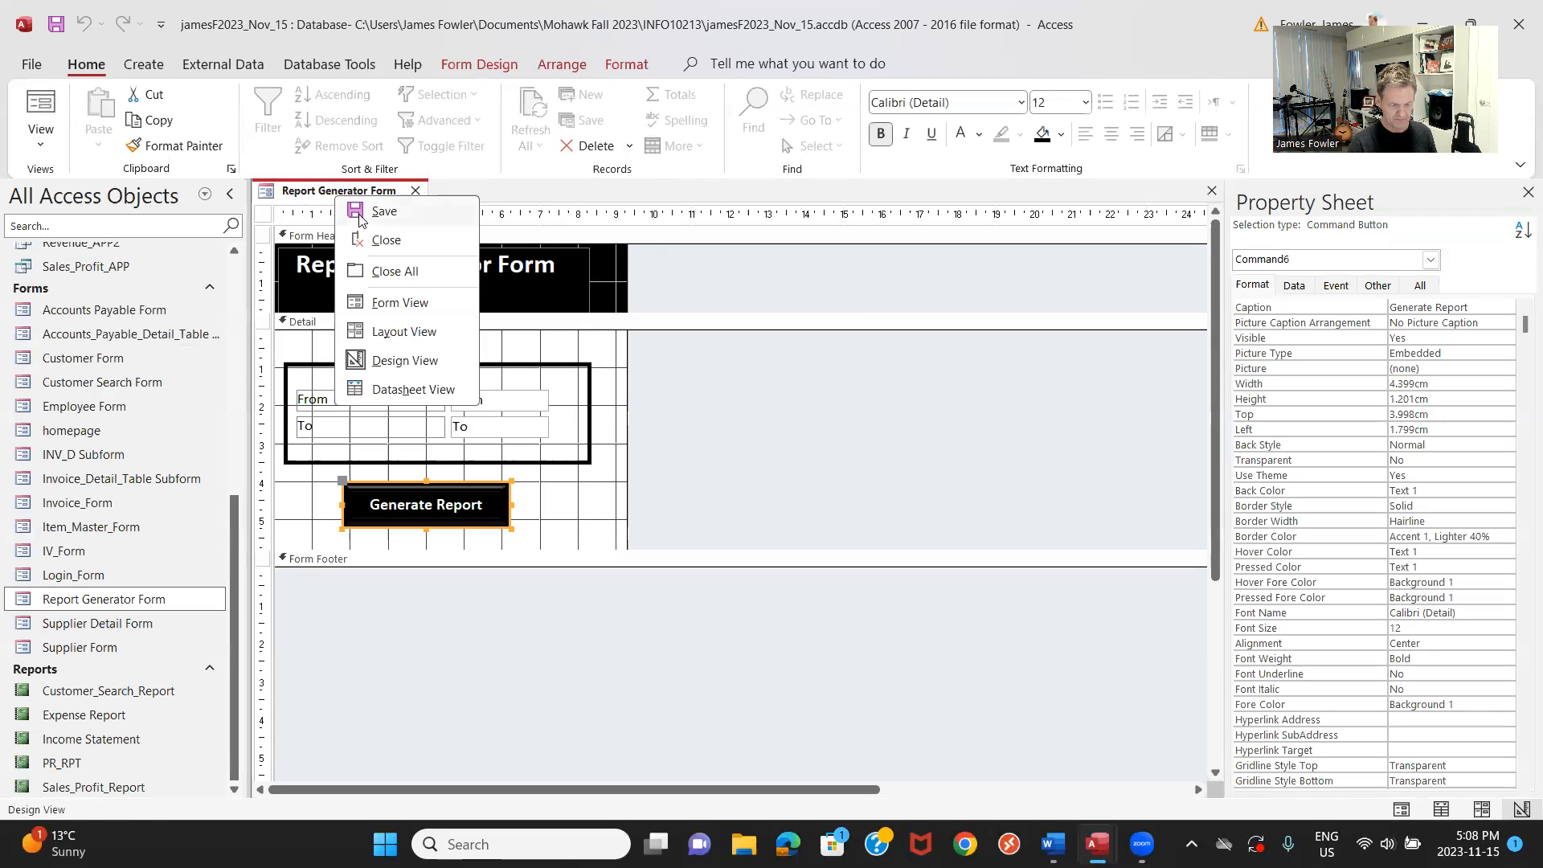
click(361, 207)
right_click(361, 201)
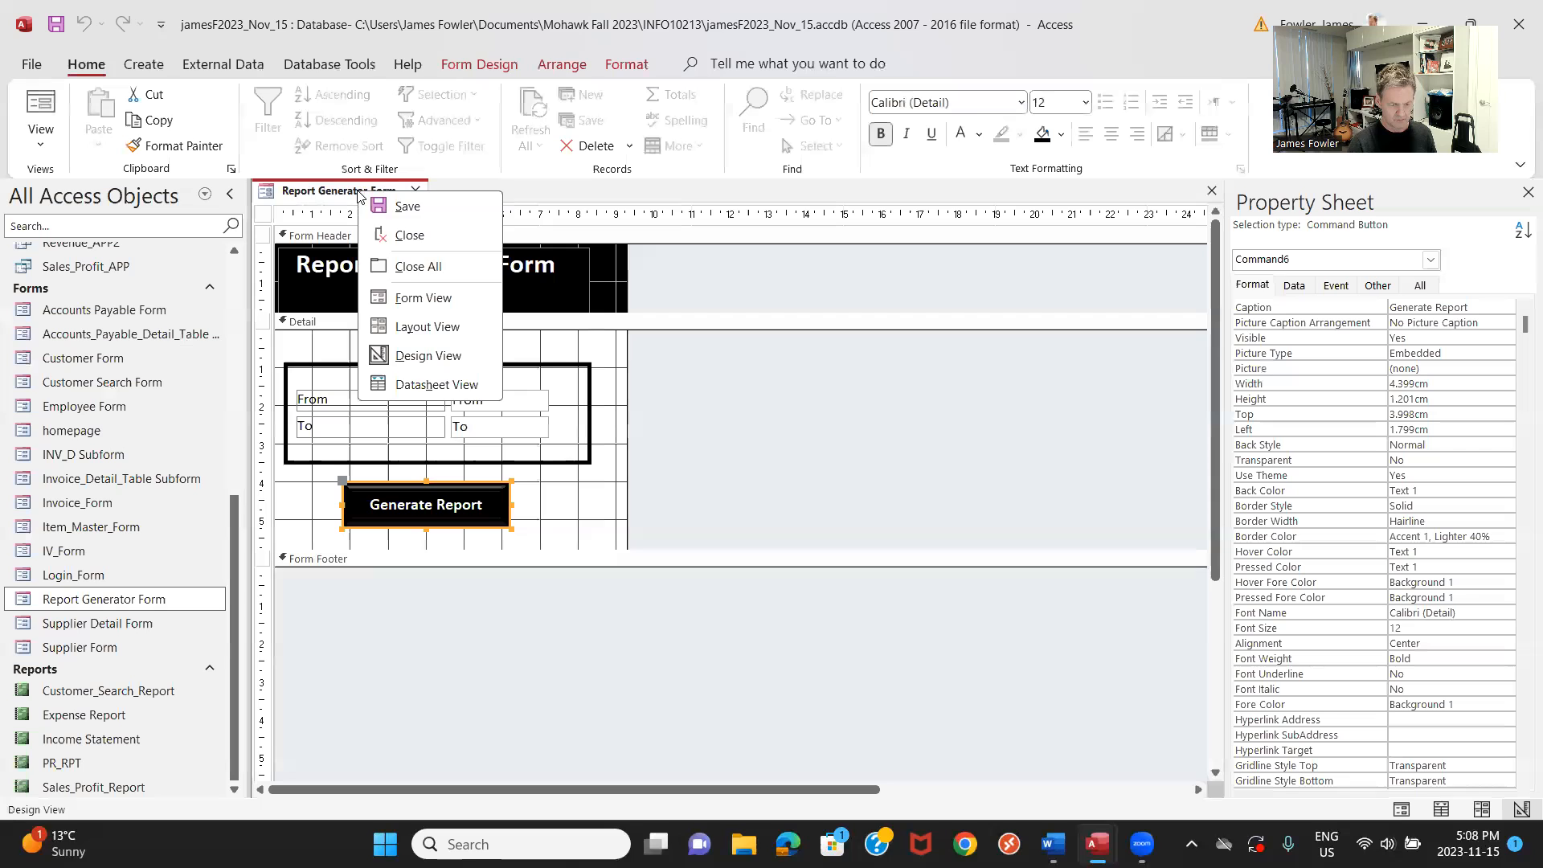
click(419, 297)
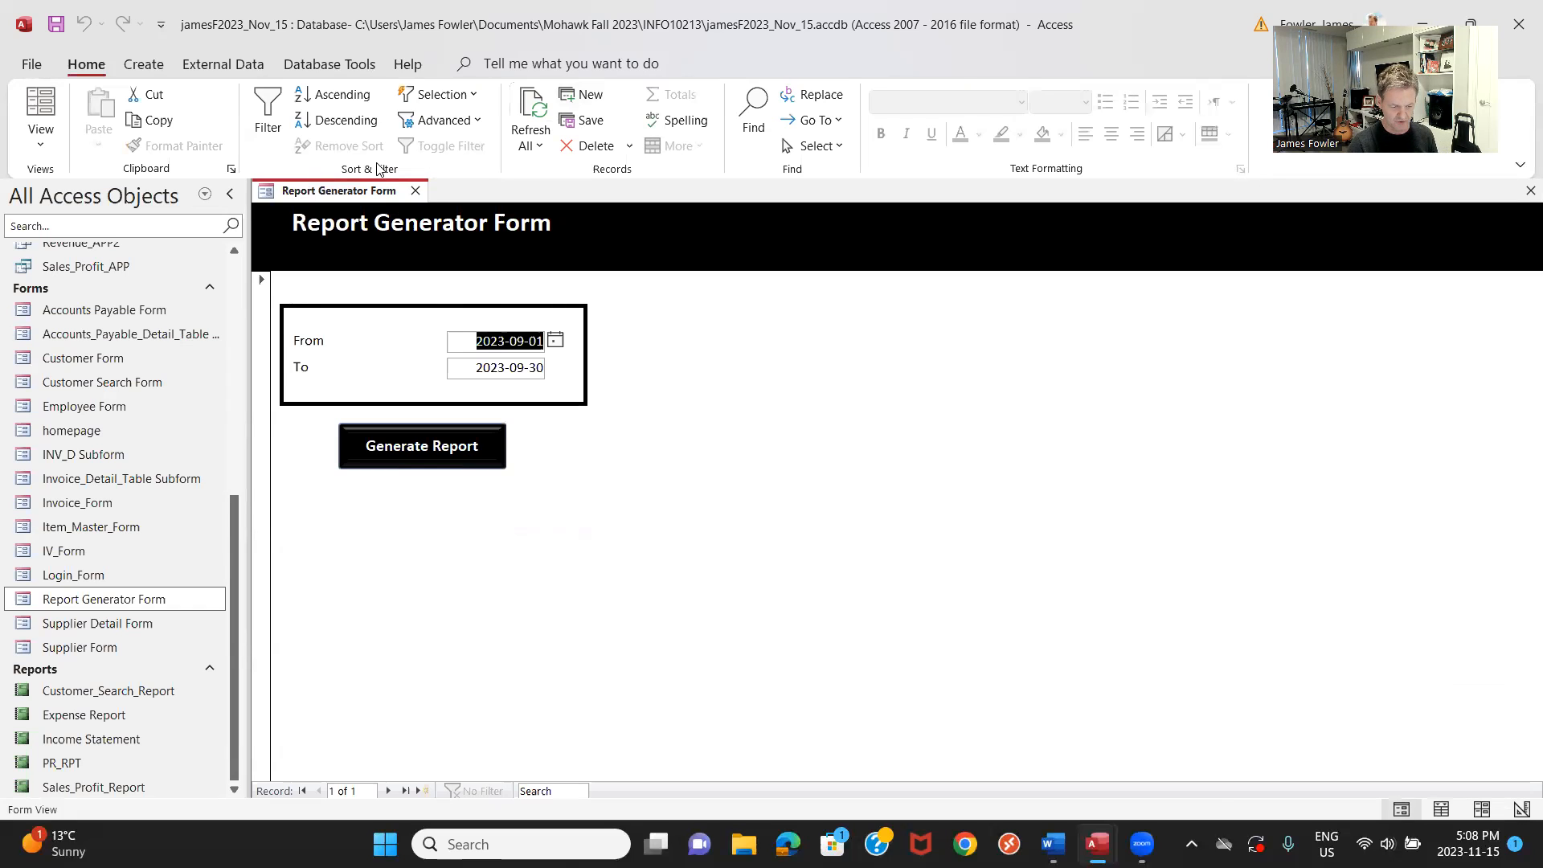
click(416, 193)
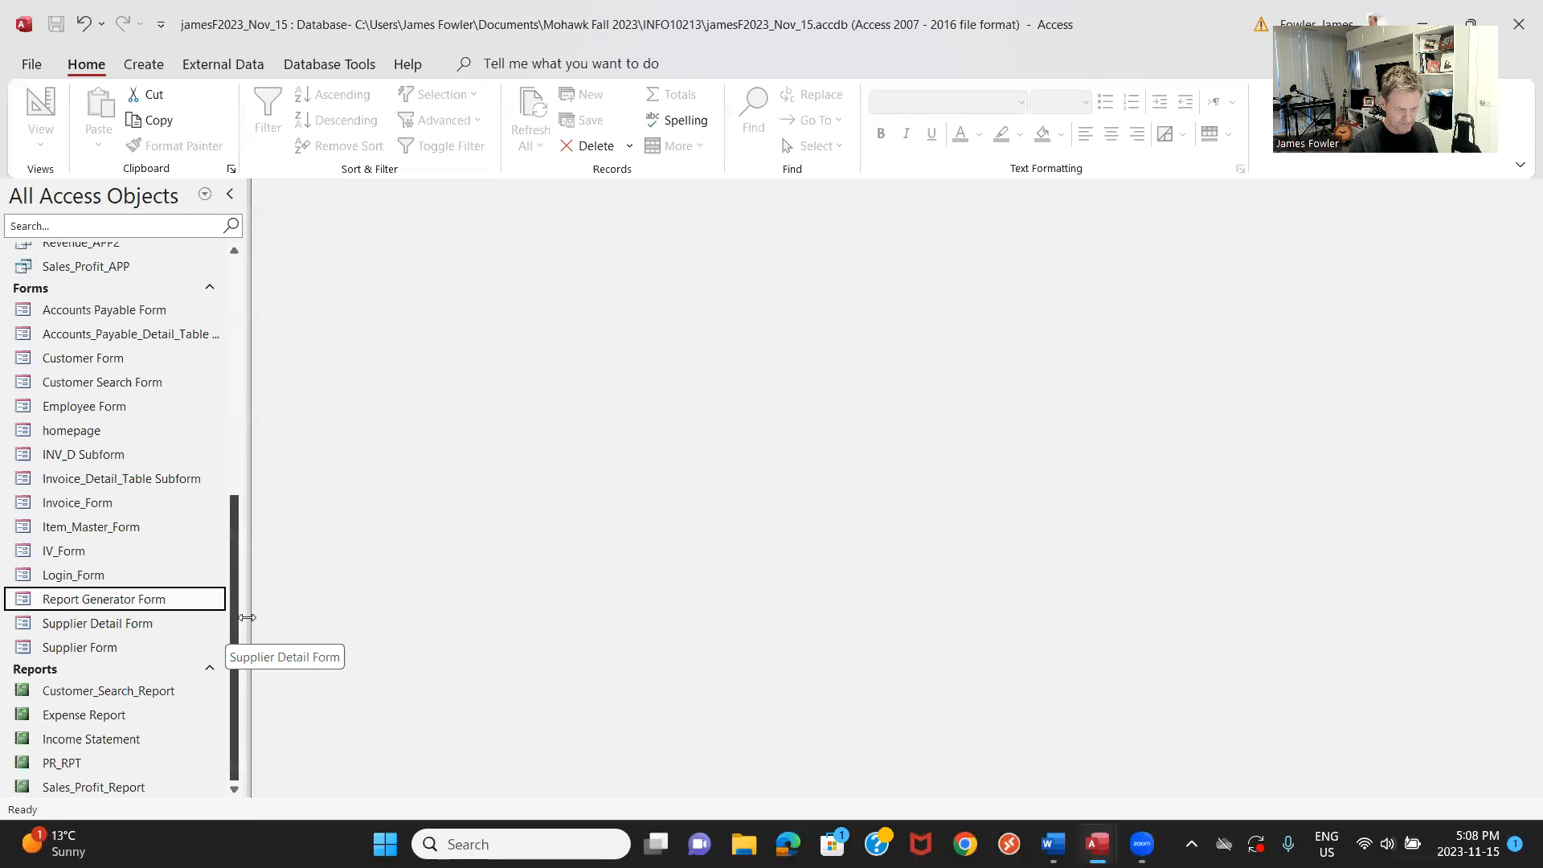
Open the Revenue_APP2 query in Design View.
drag(235, 614, 254, 490)
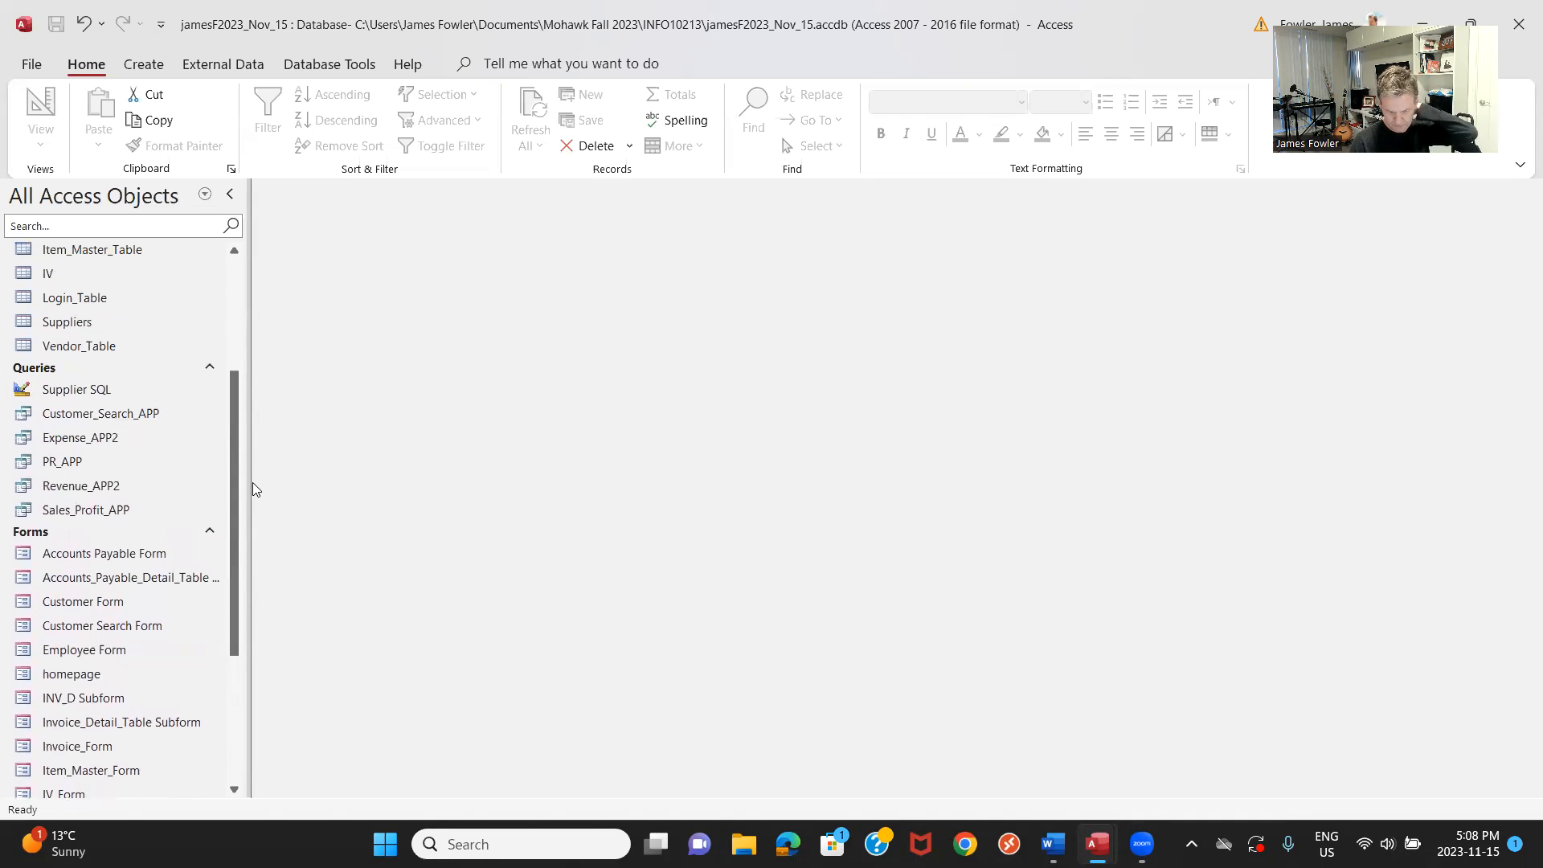
double_click(81, 486)
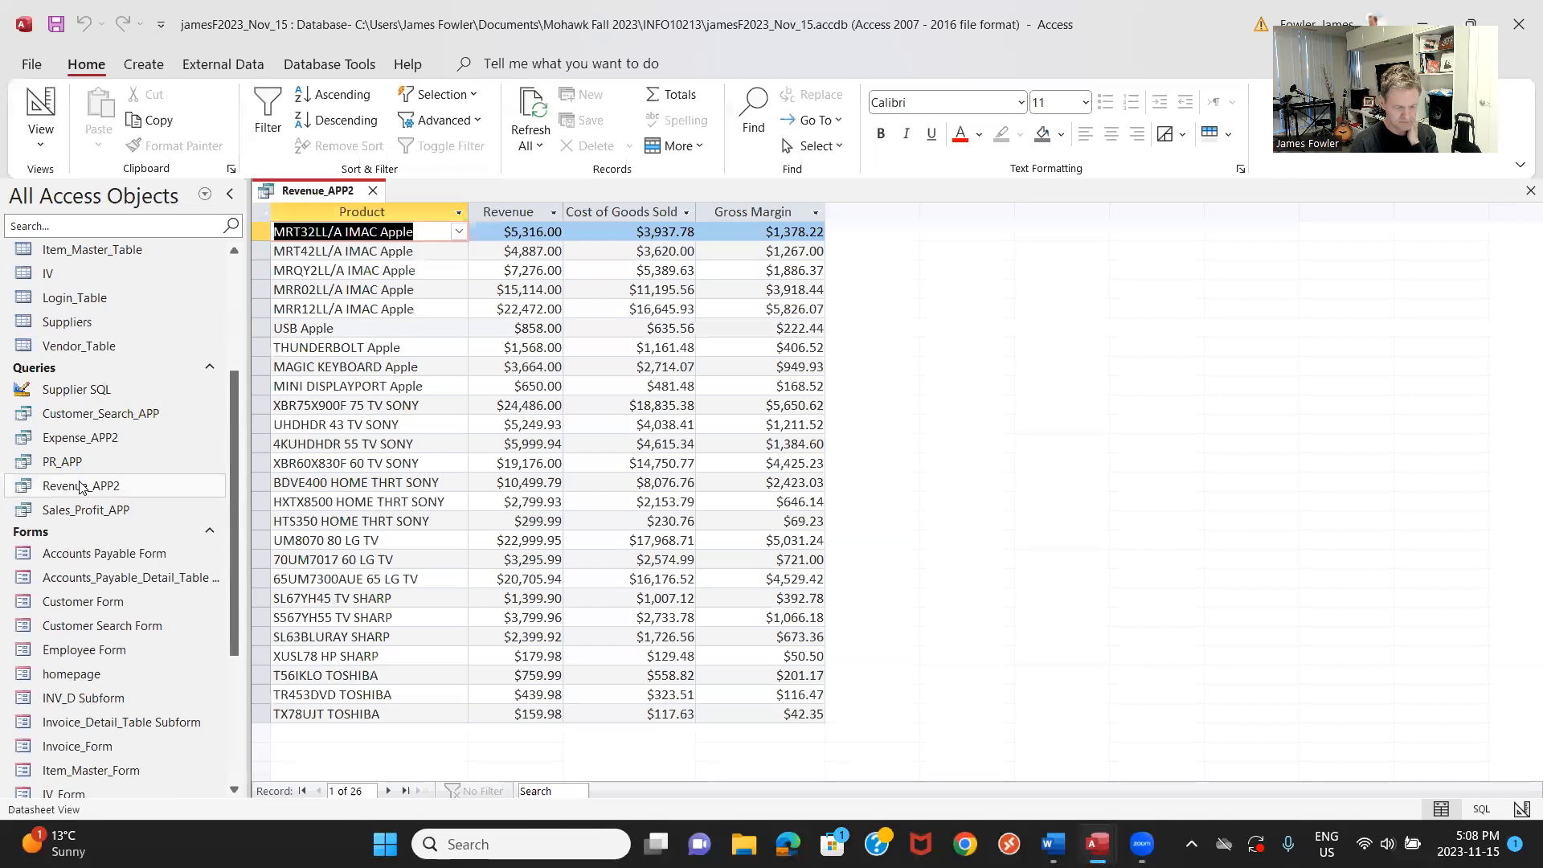
right_click(335, 192)
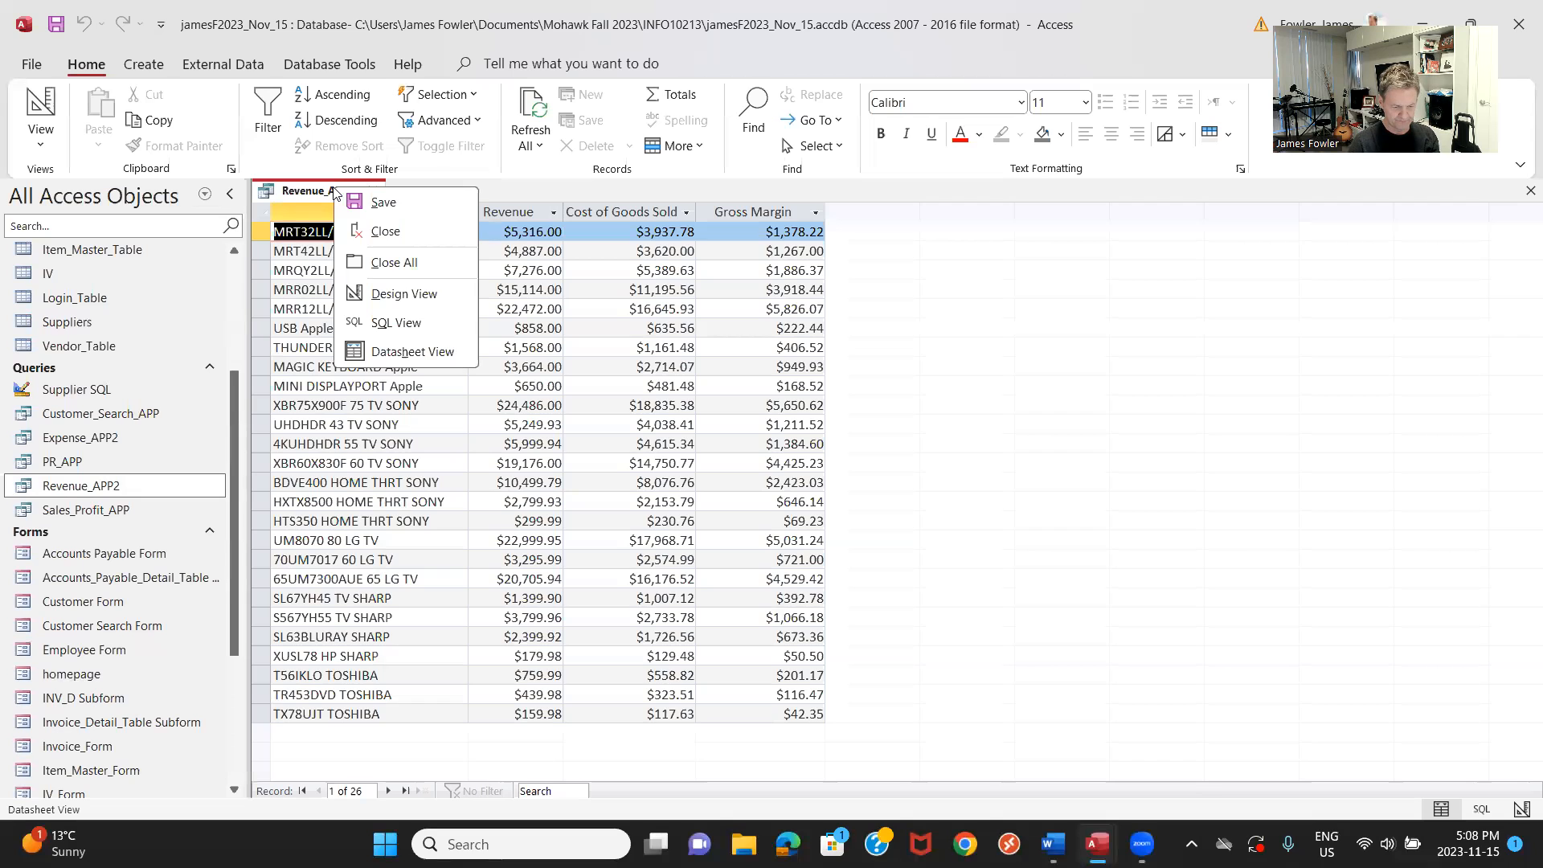
click(399, 292)
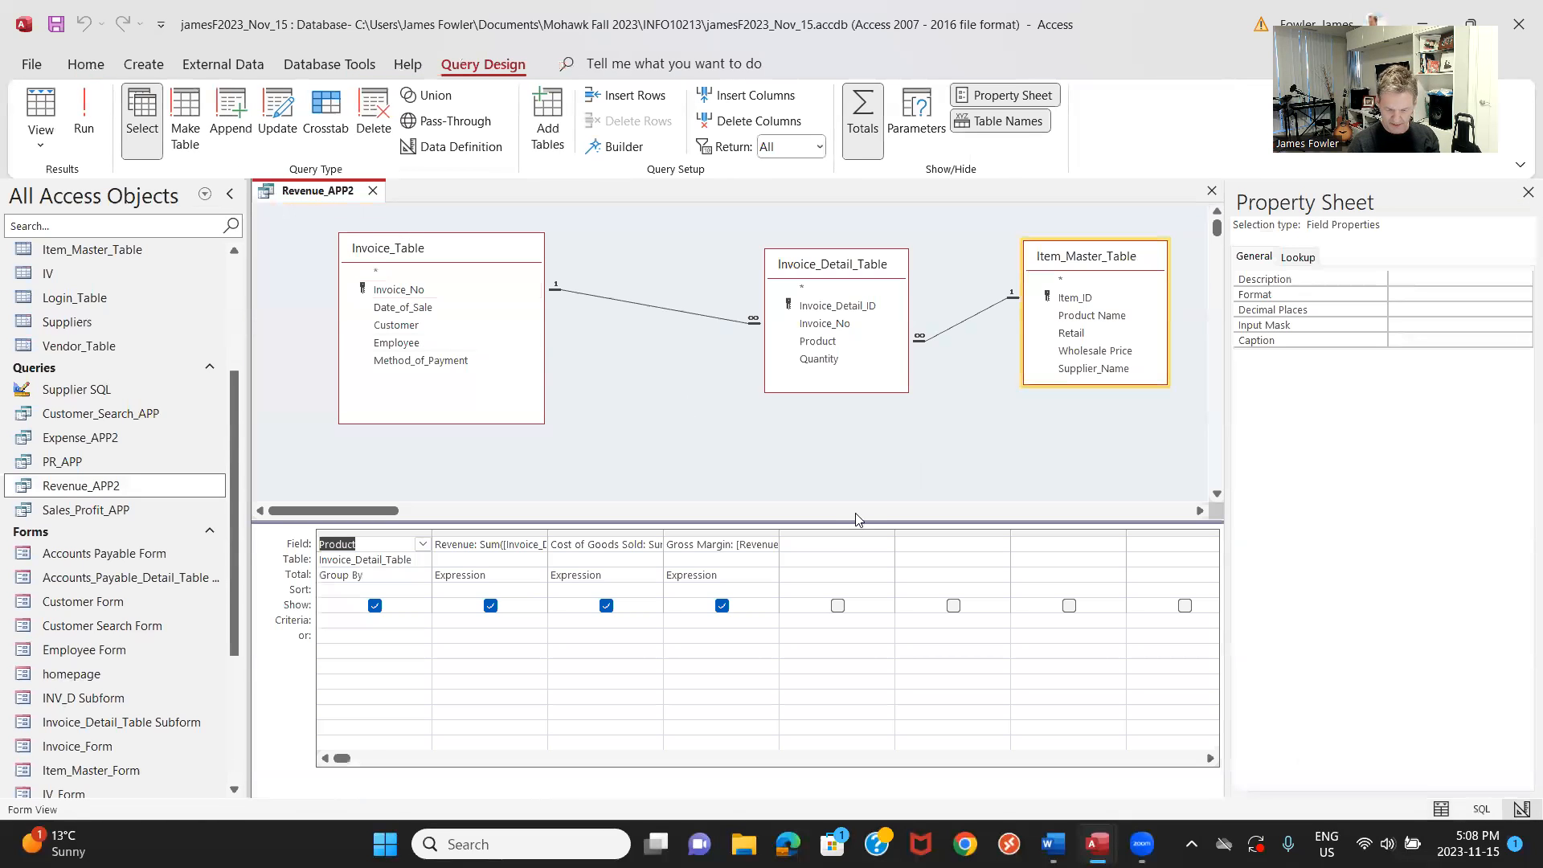
Add Date_of_Sale from Invoice_Table to the query as a hidden column with its Total set to Where.
click(852, 546)
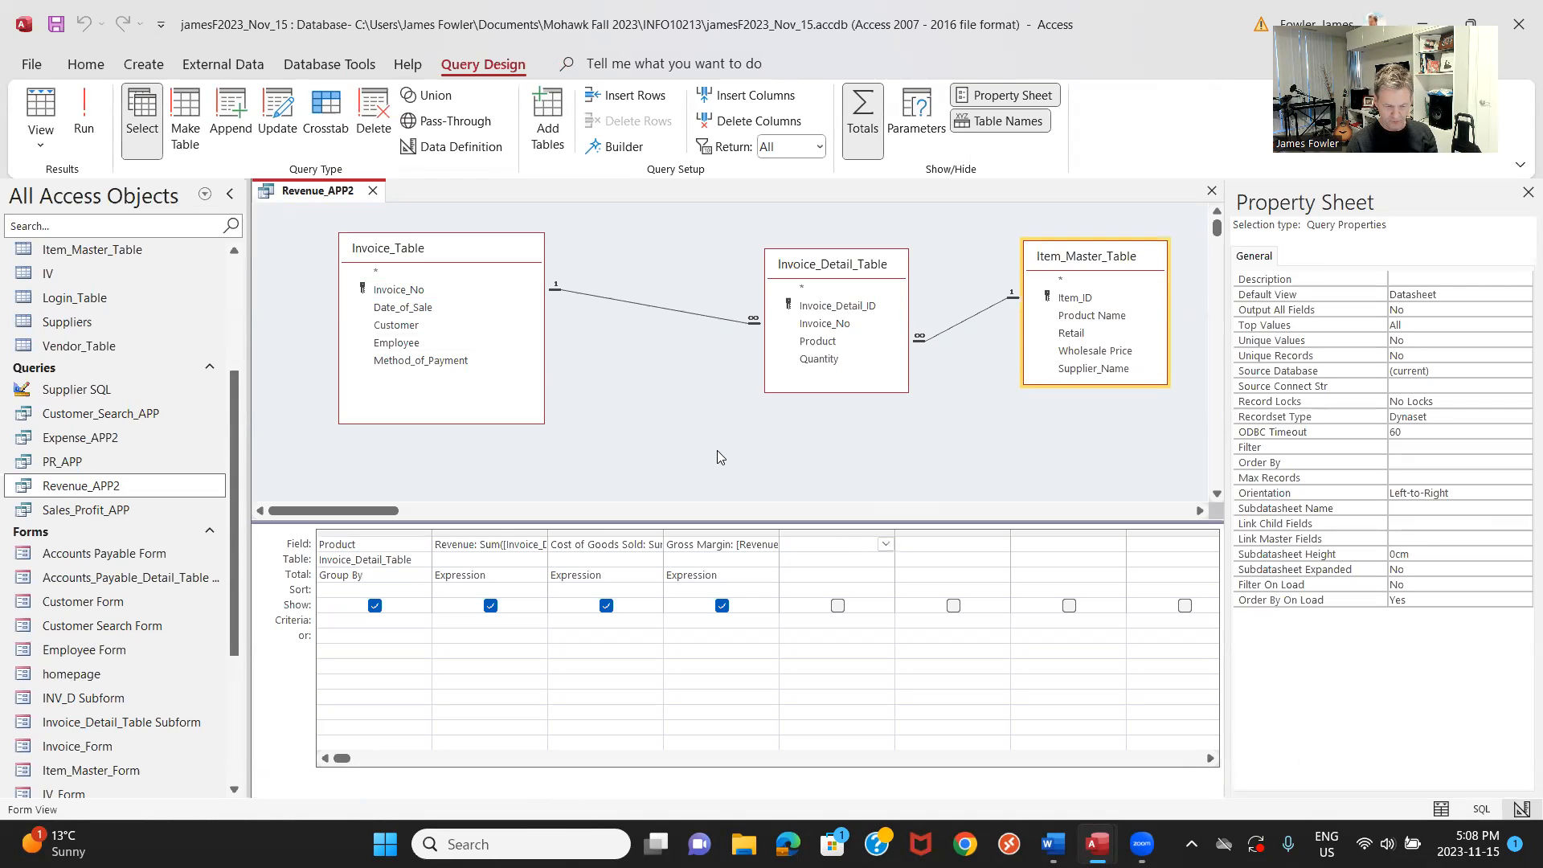
double_click(426, 308)
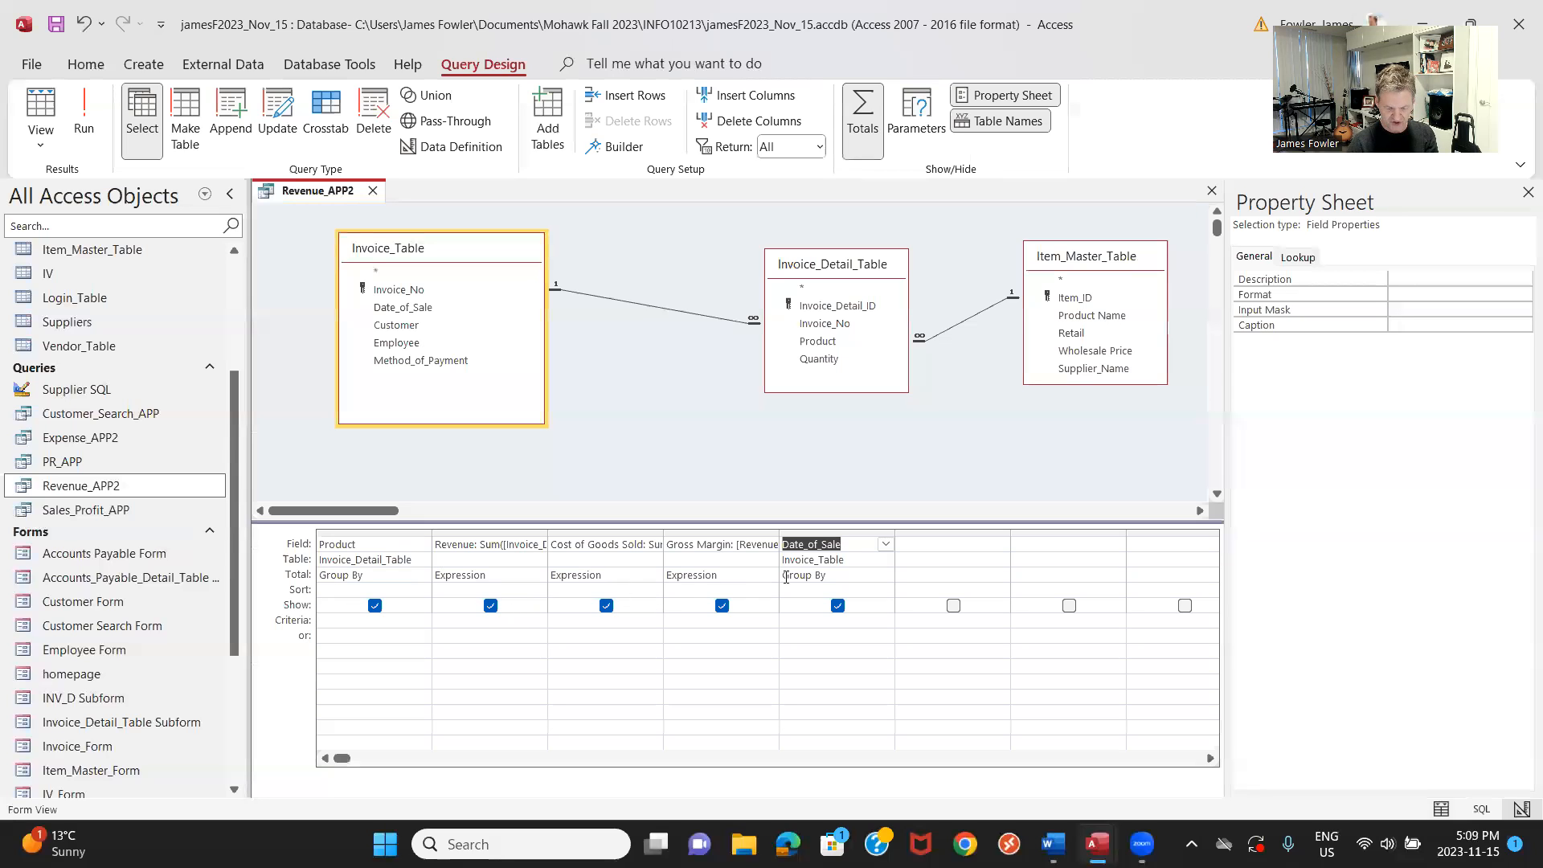
click(838, 607)
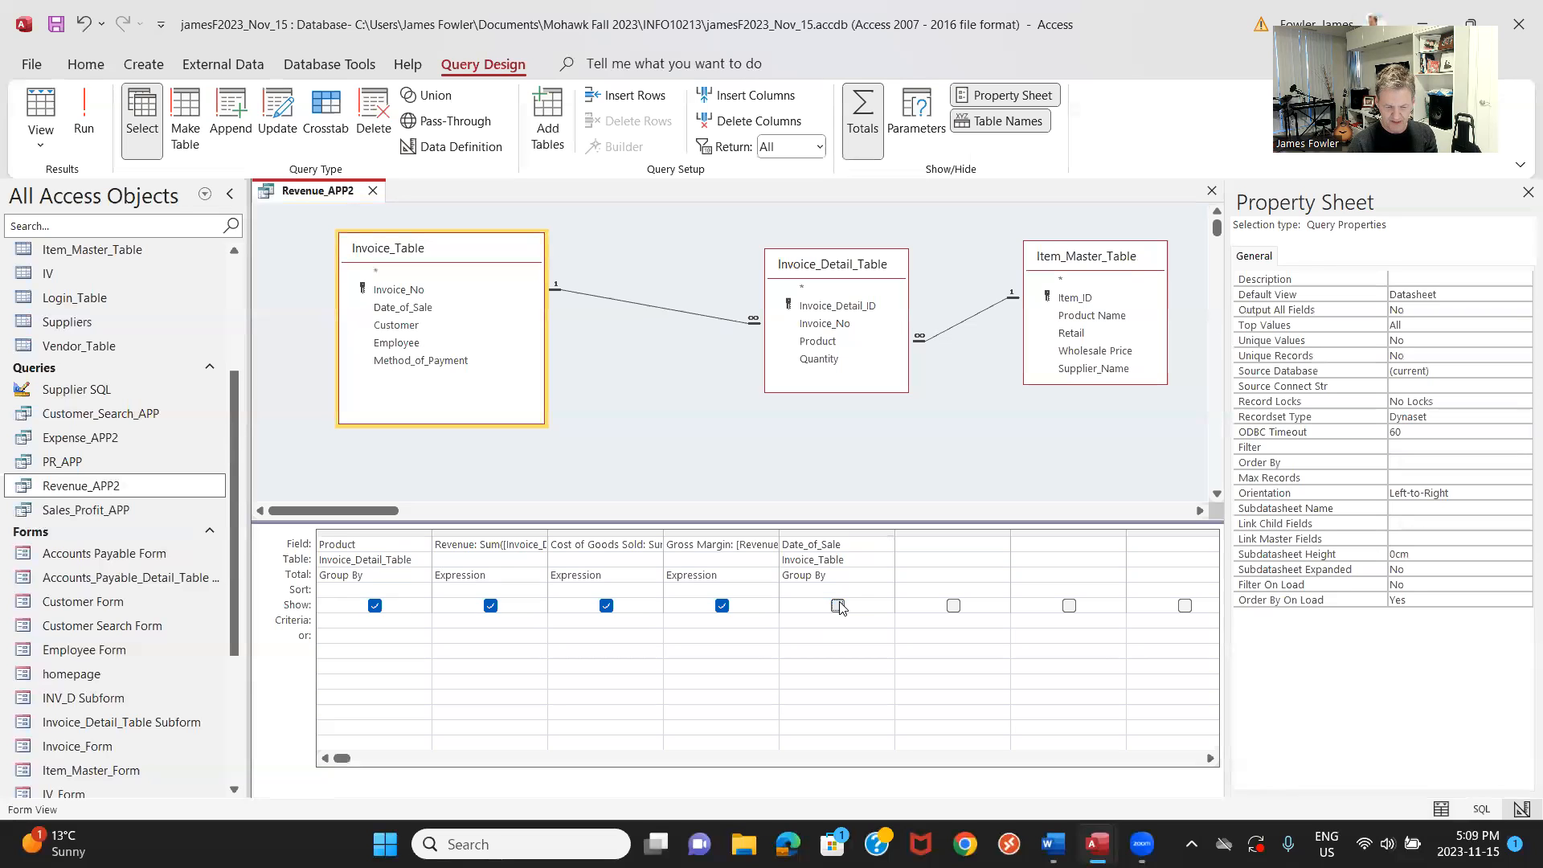
click(874, 576)
click(886, 576)
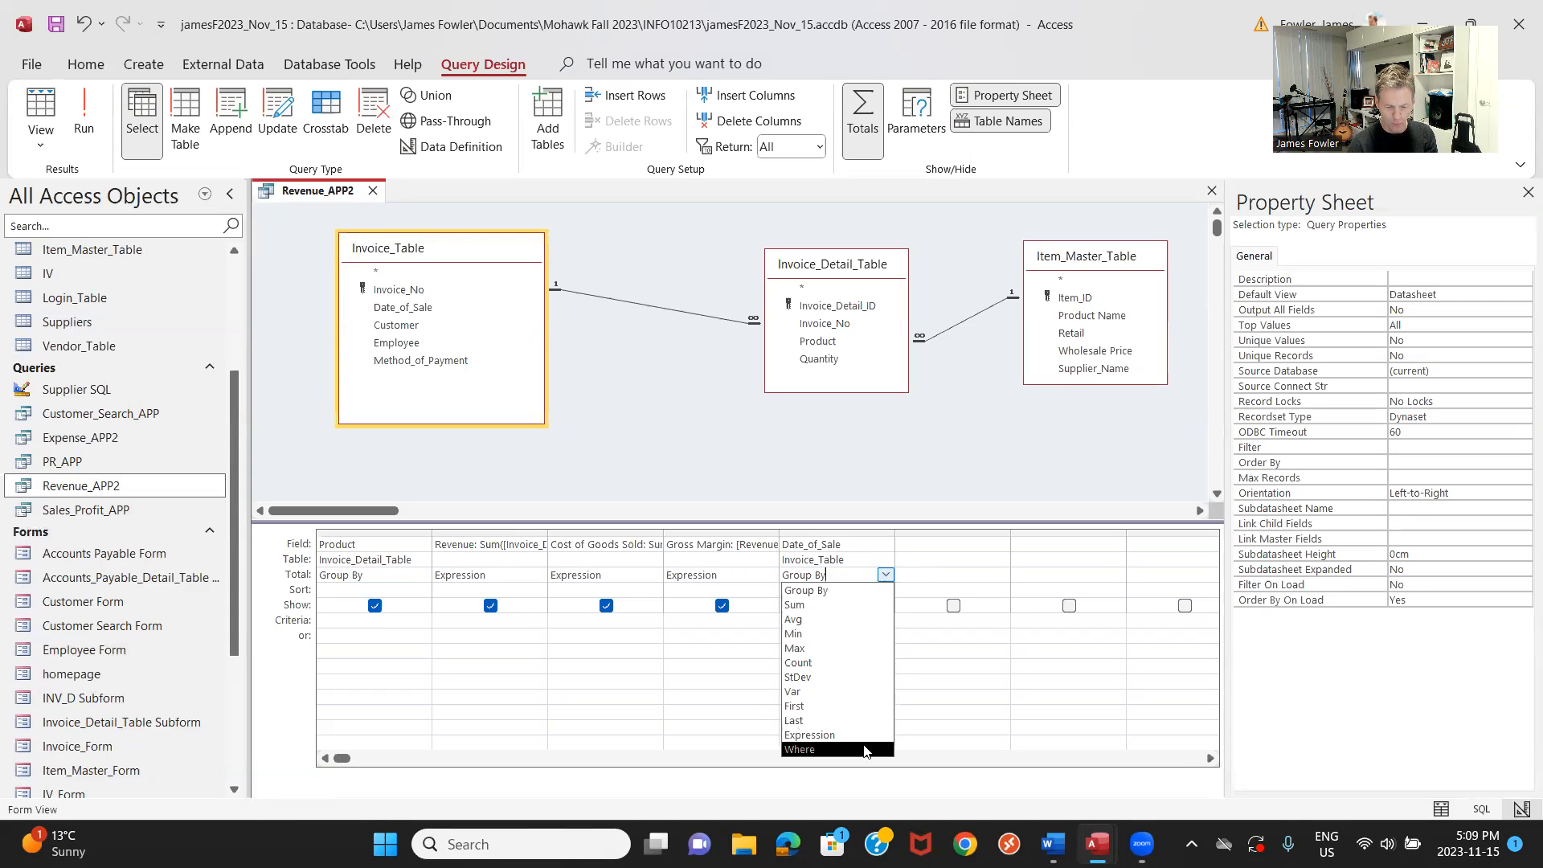
click(865, 748)
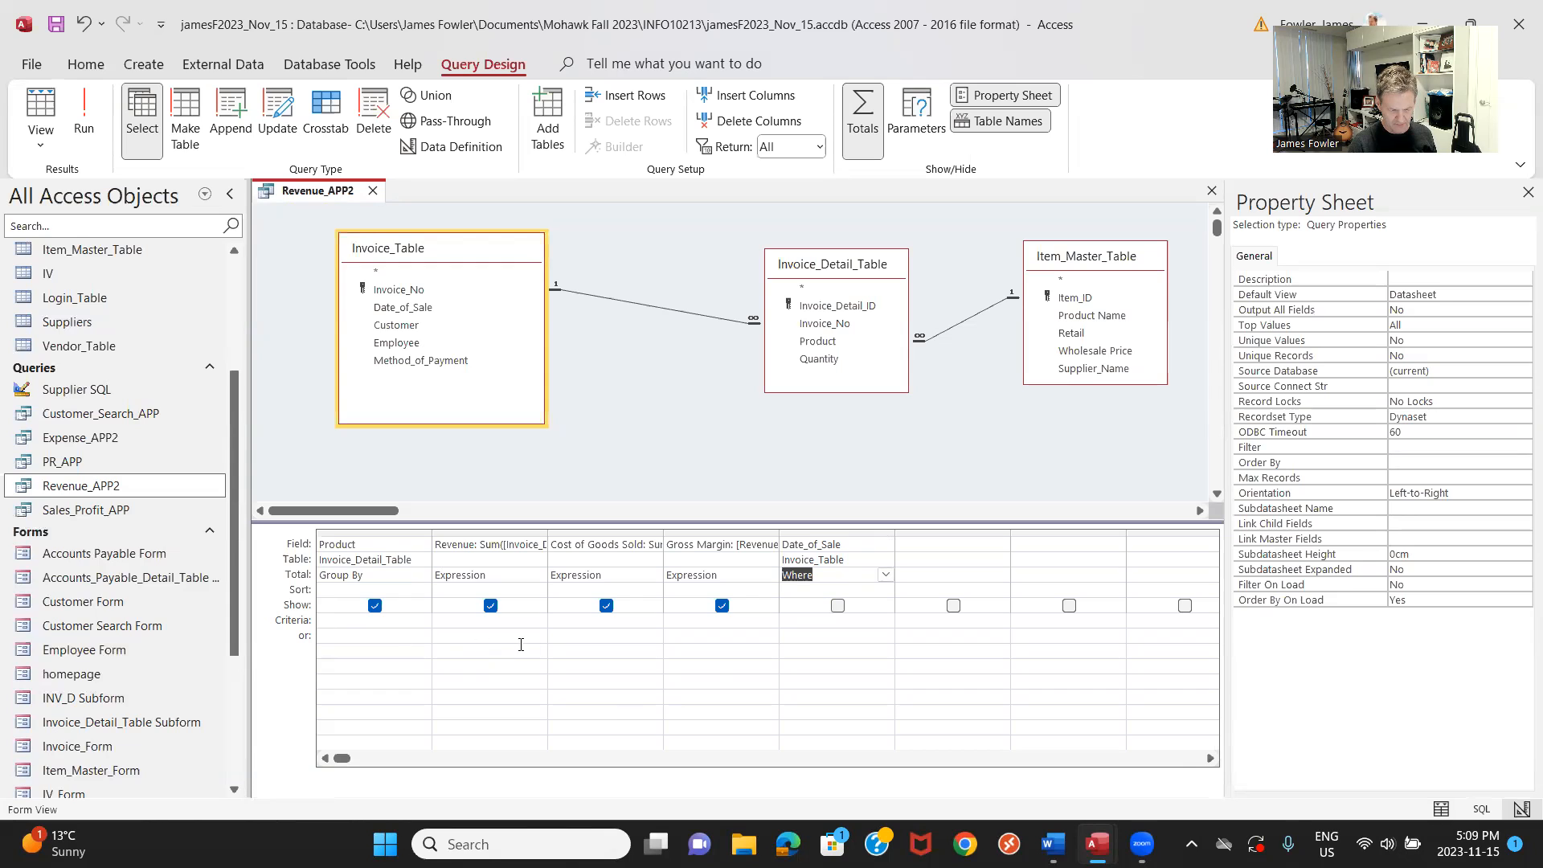
Open the Expression Builder for the Date_of_Sale criteria and begin the expression with BETWEEN.
click(808, 622)
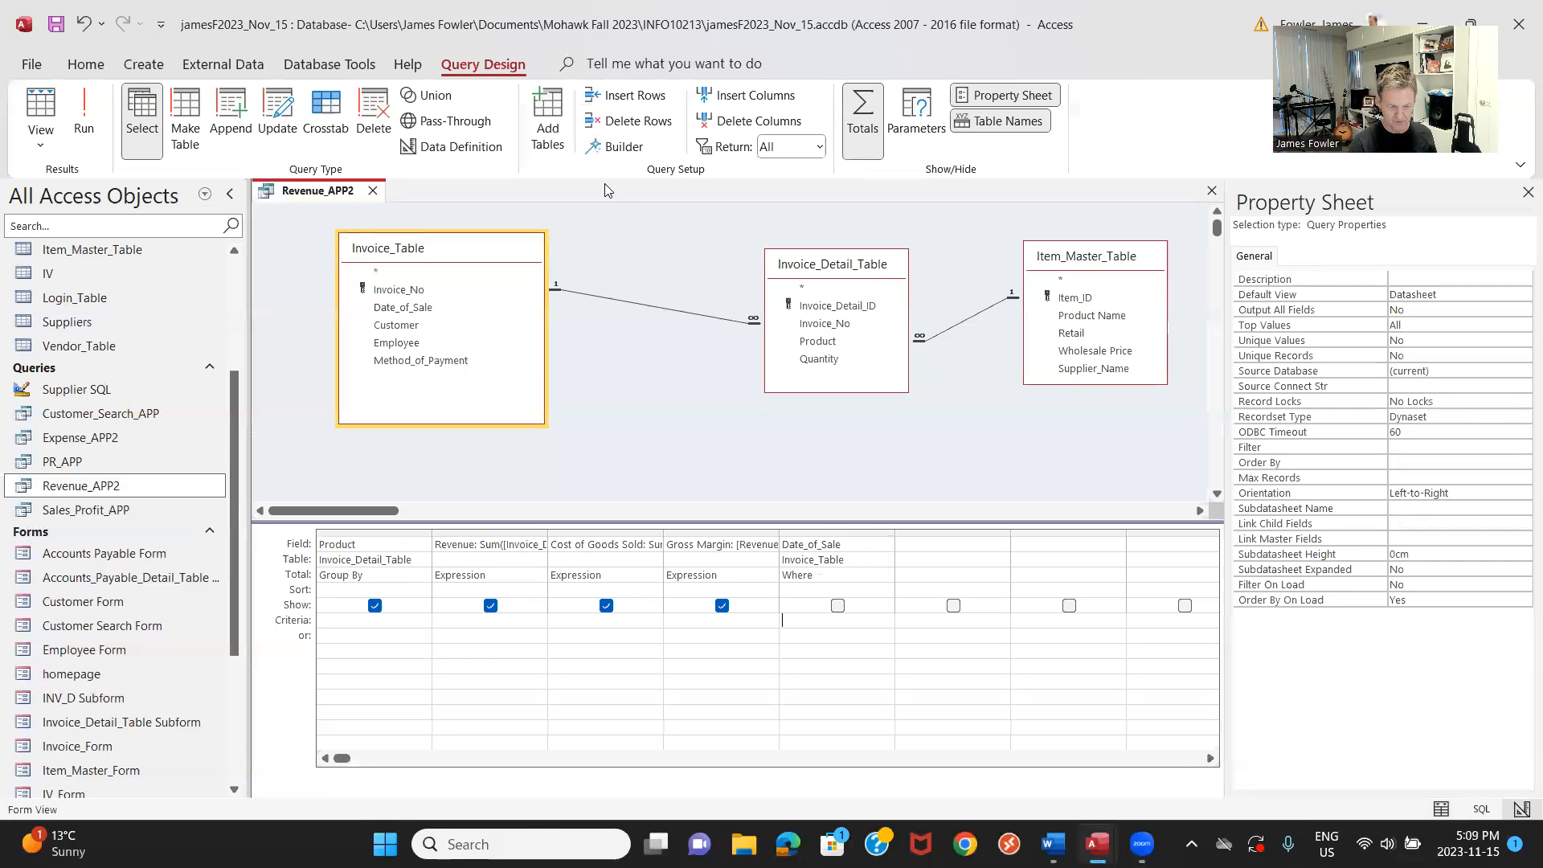
click(626, 146)
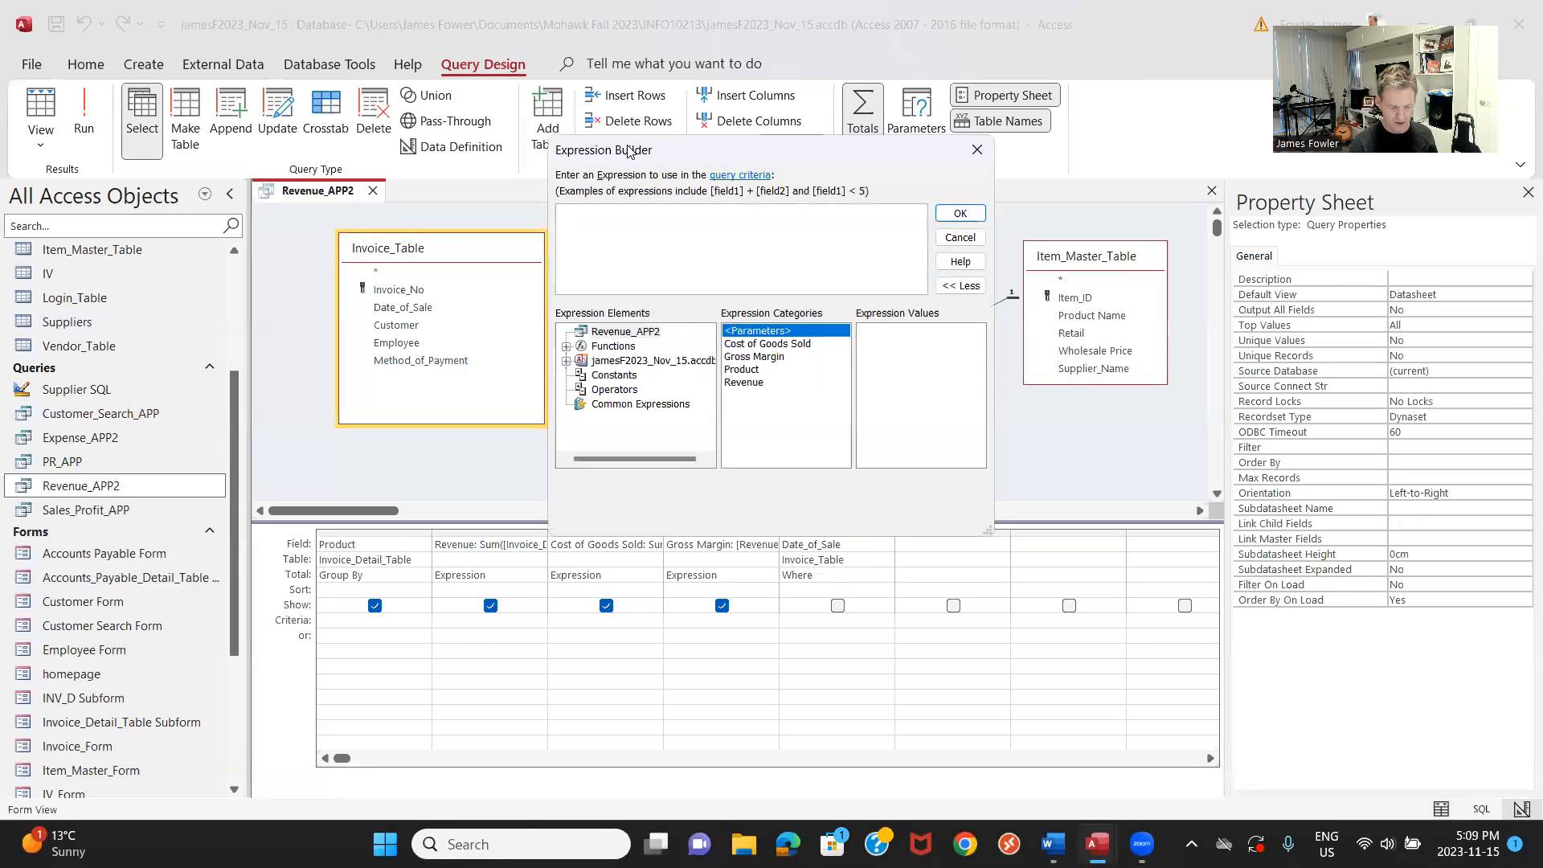
text(B)
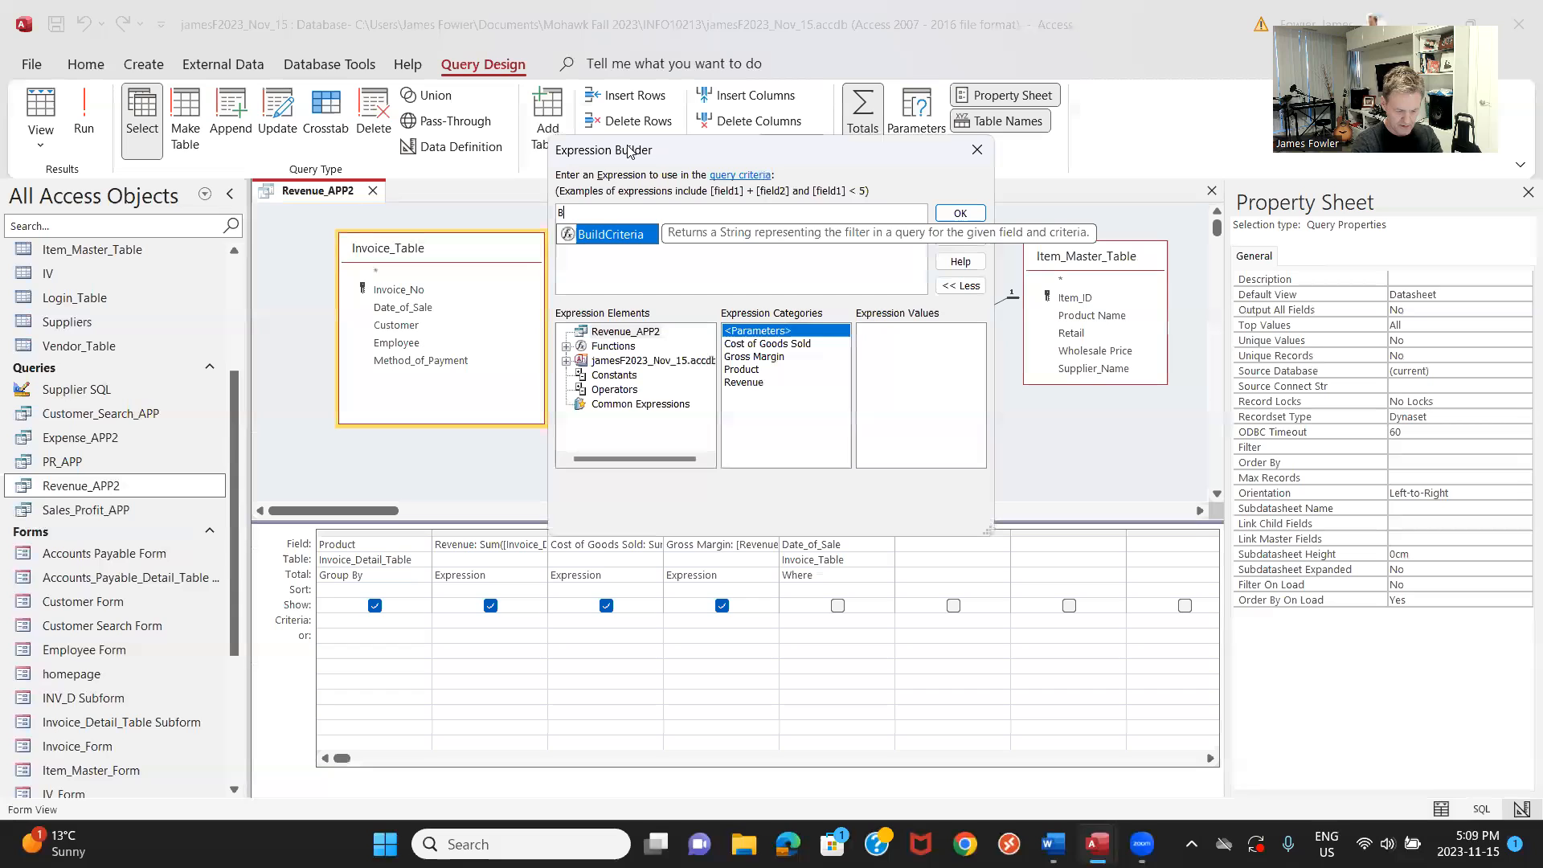
text(ETW)
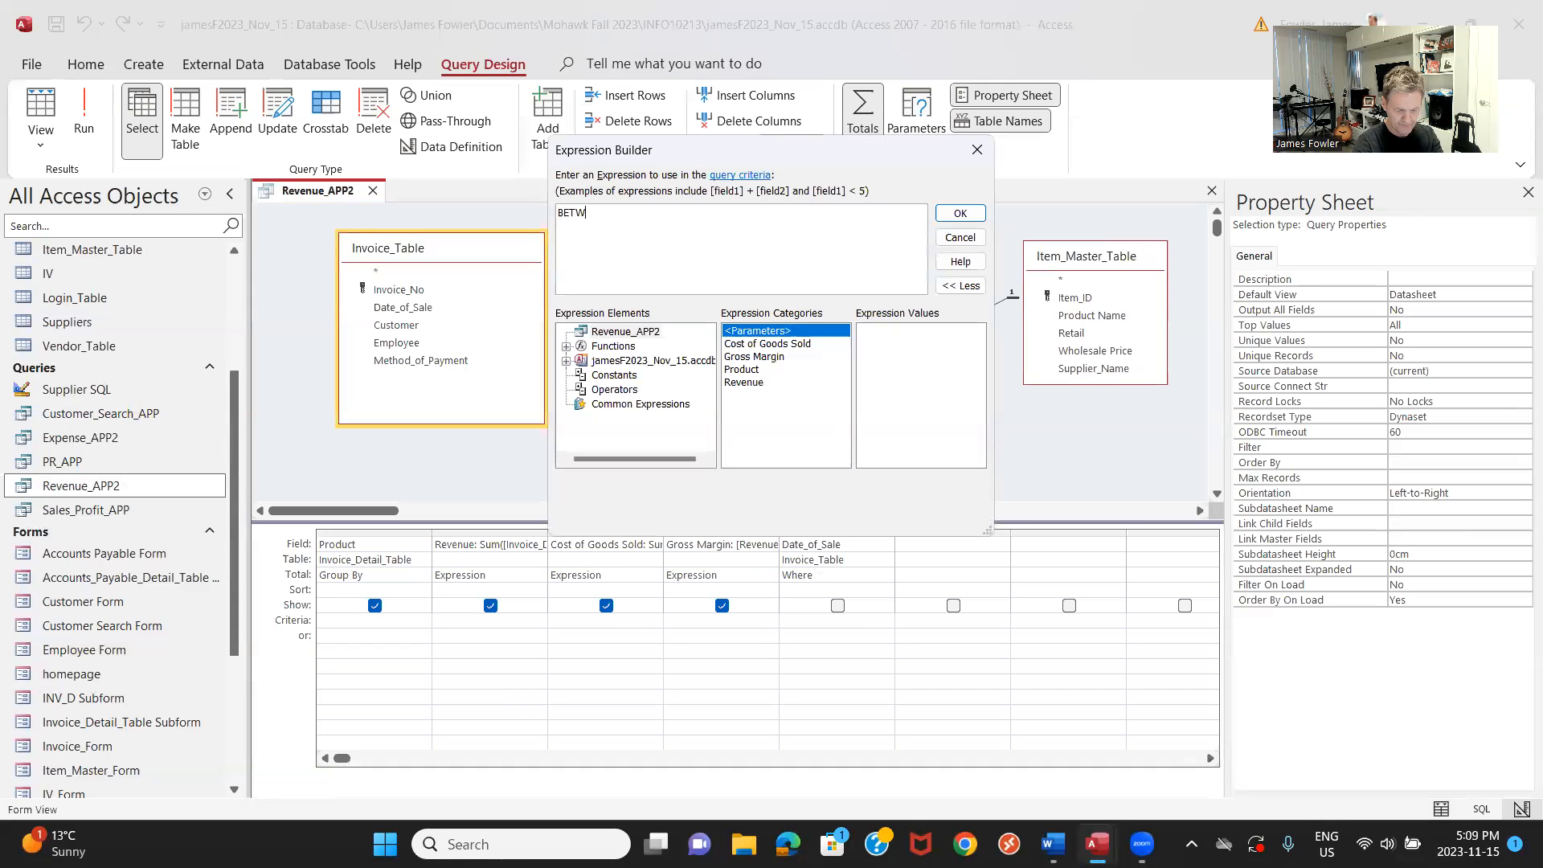
text(EEN)
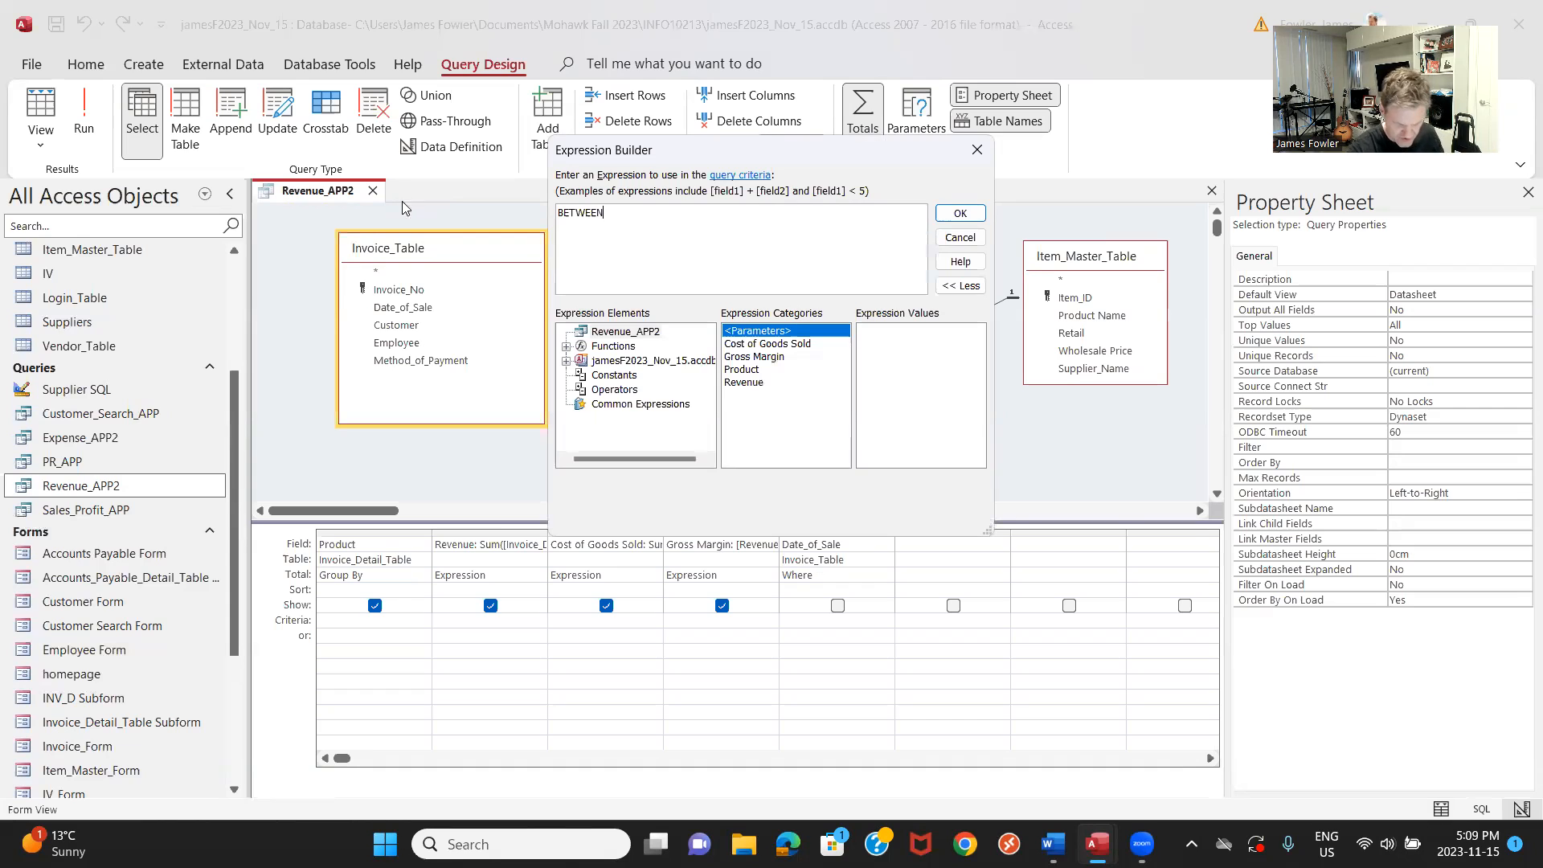
Insert the From control of the Report Generator Form from the database's forms after BETWEEN in the expression.
click(567, 362)
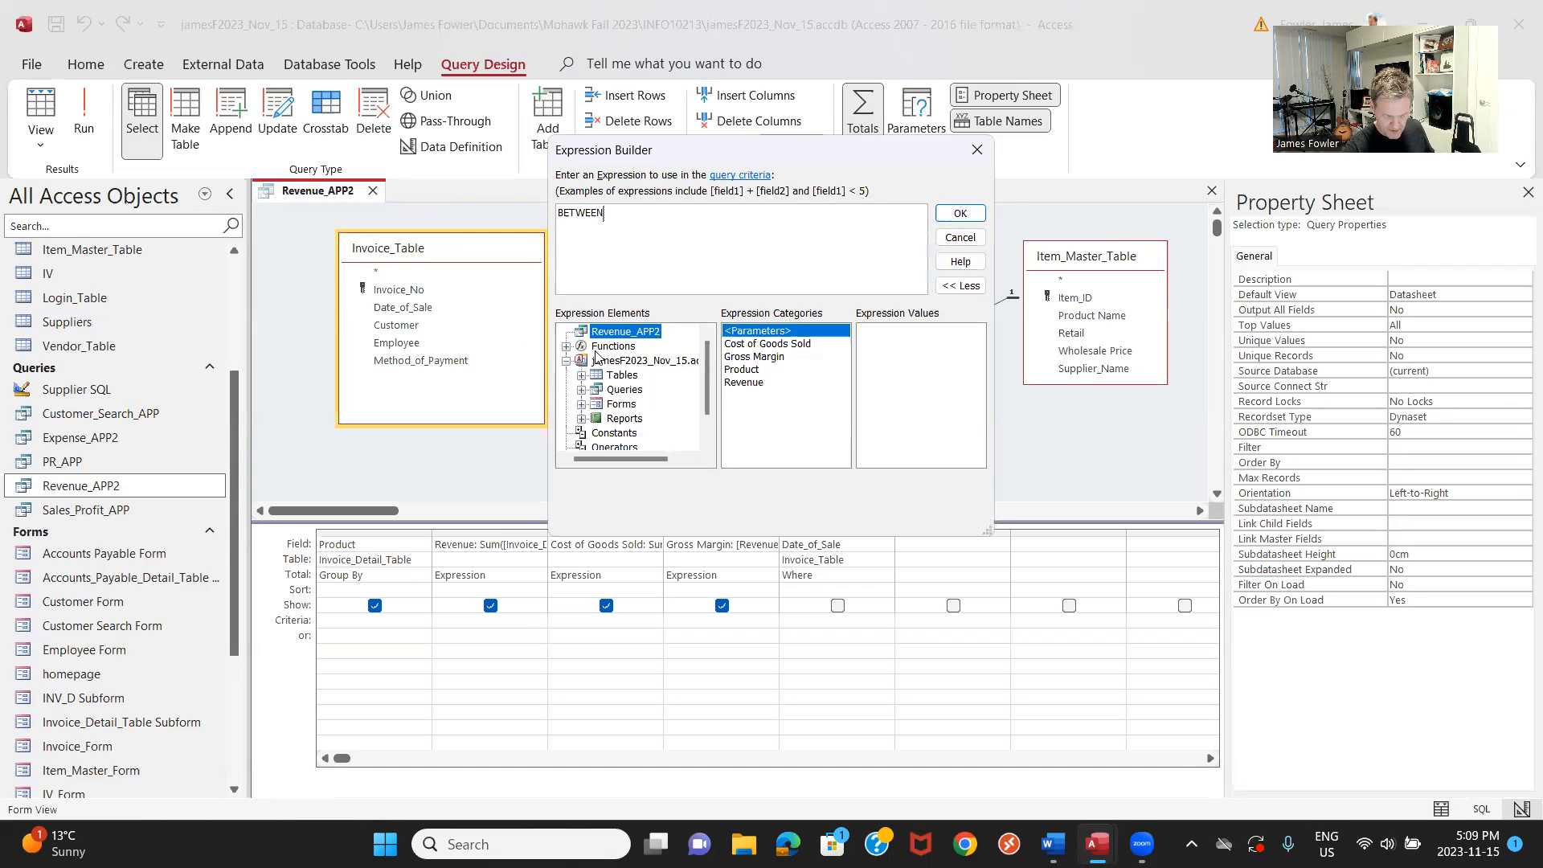
click(581, 404)
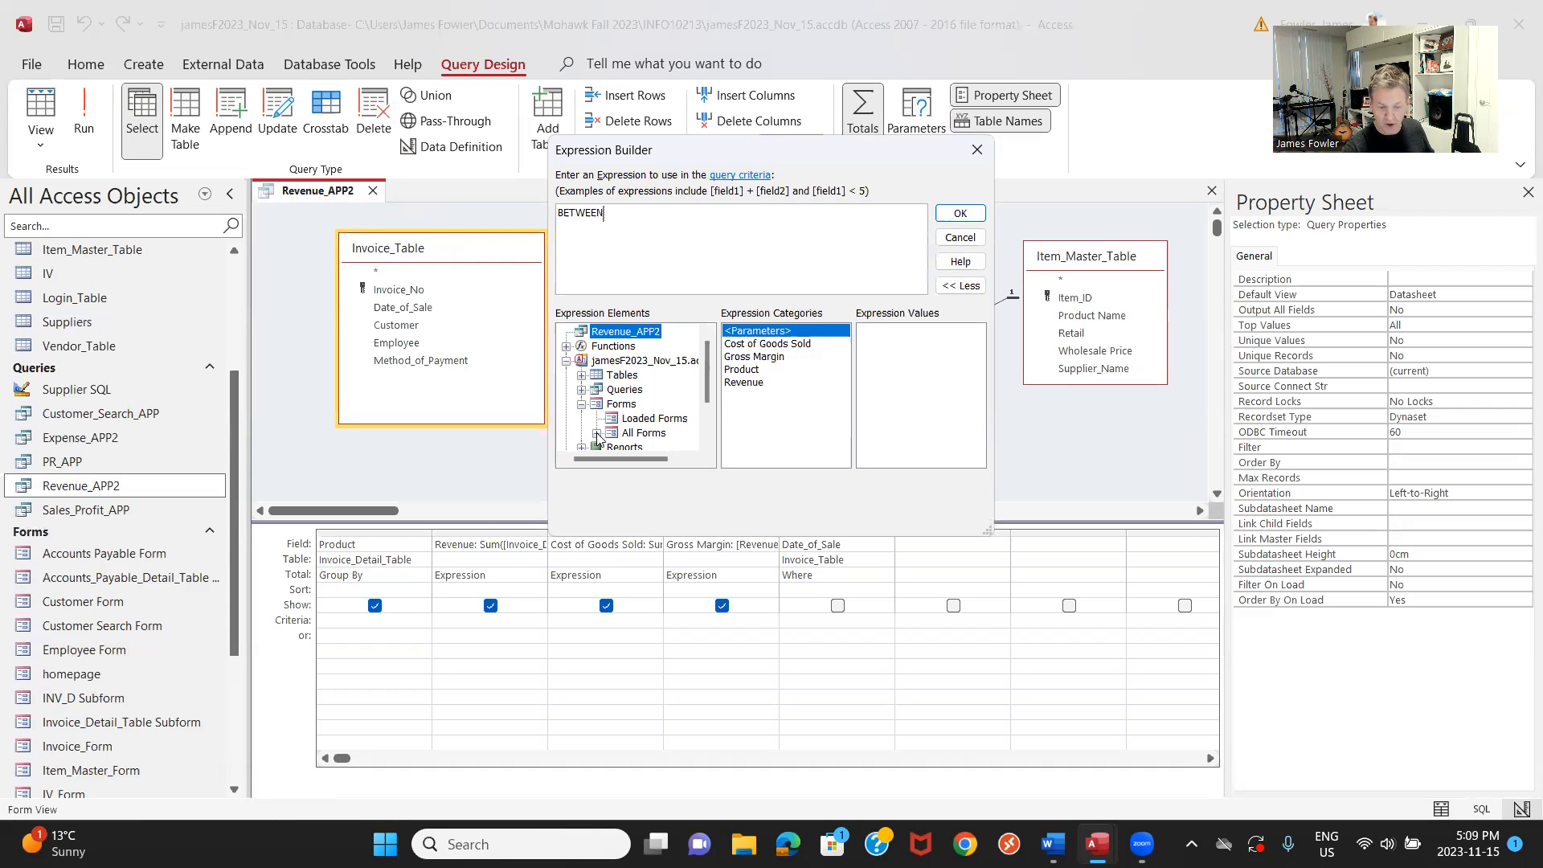
click(597, 434)
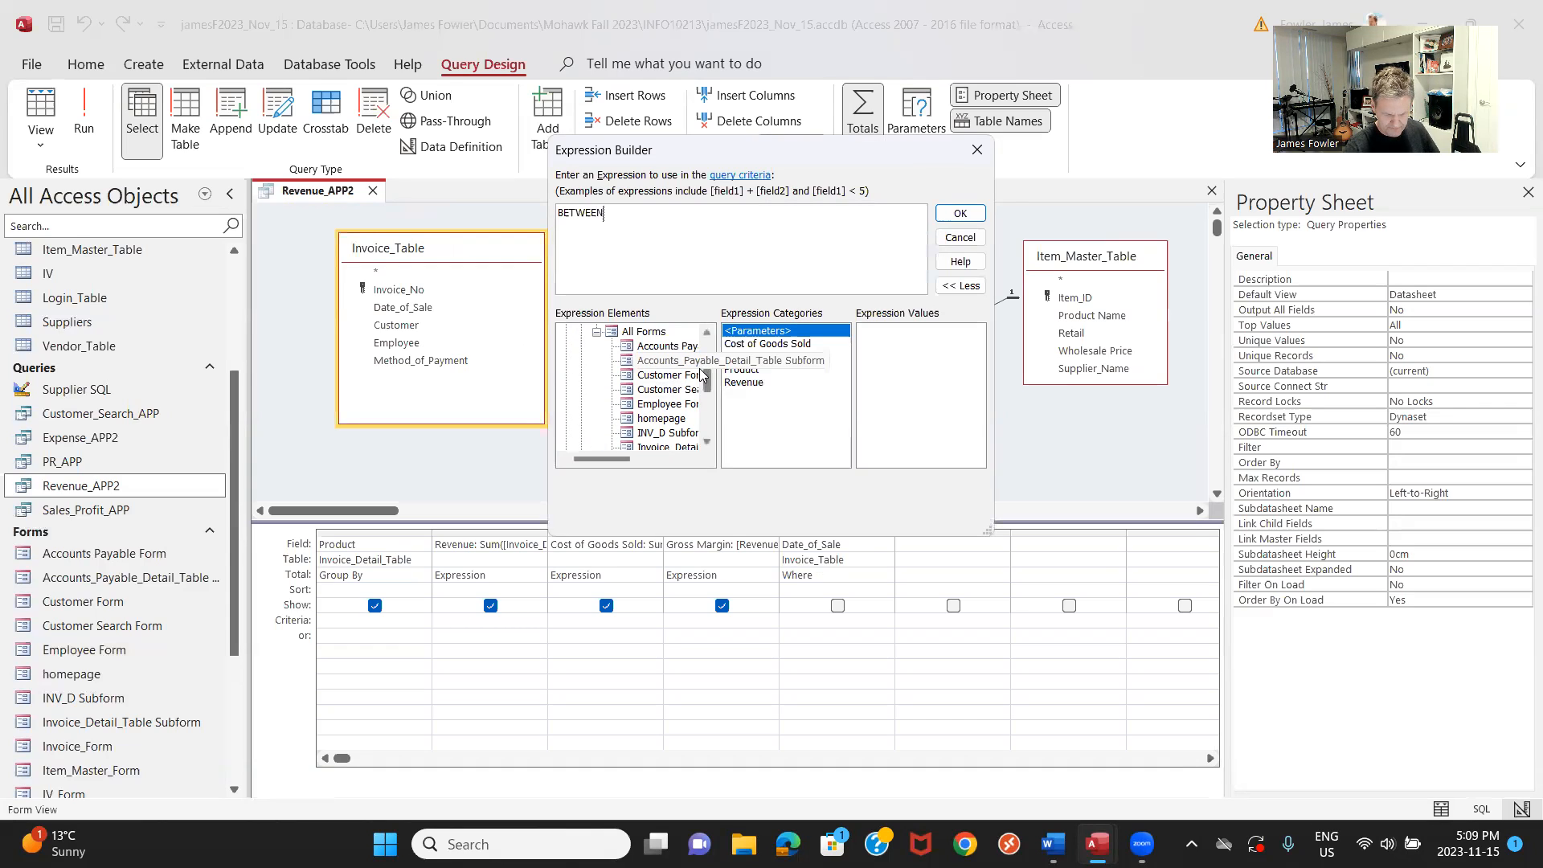
drag(705, 385, 713, 414)
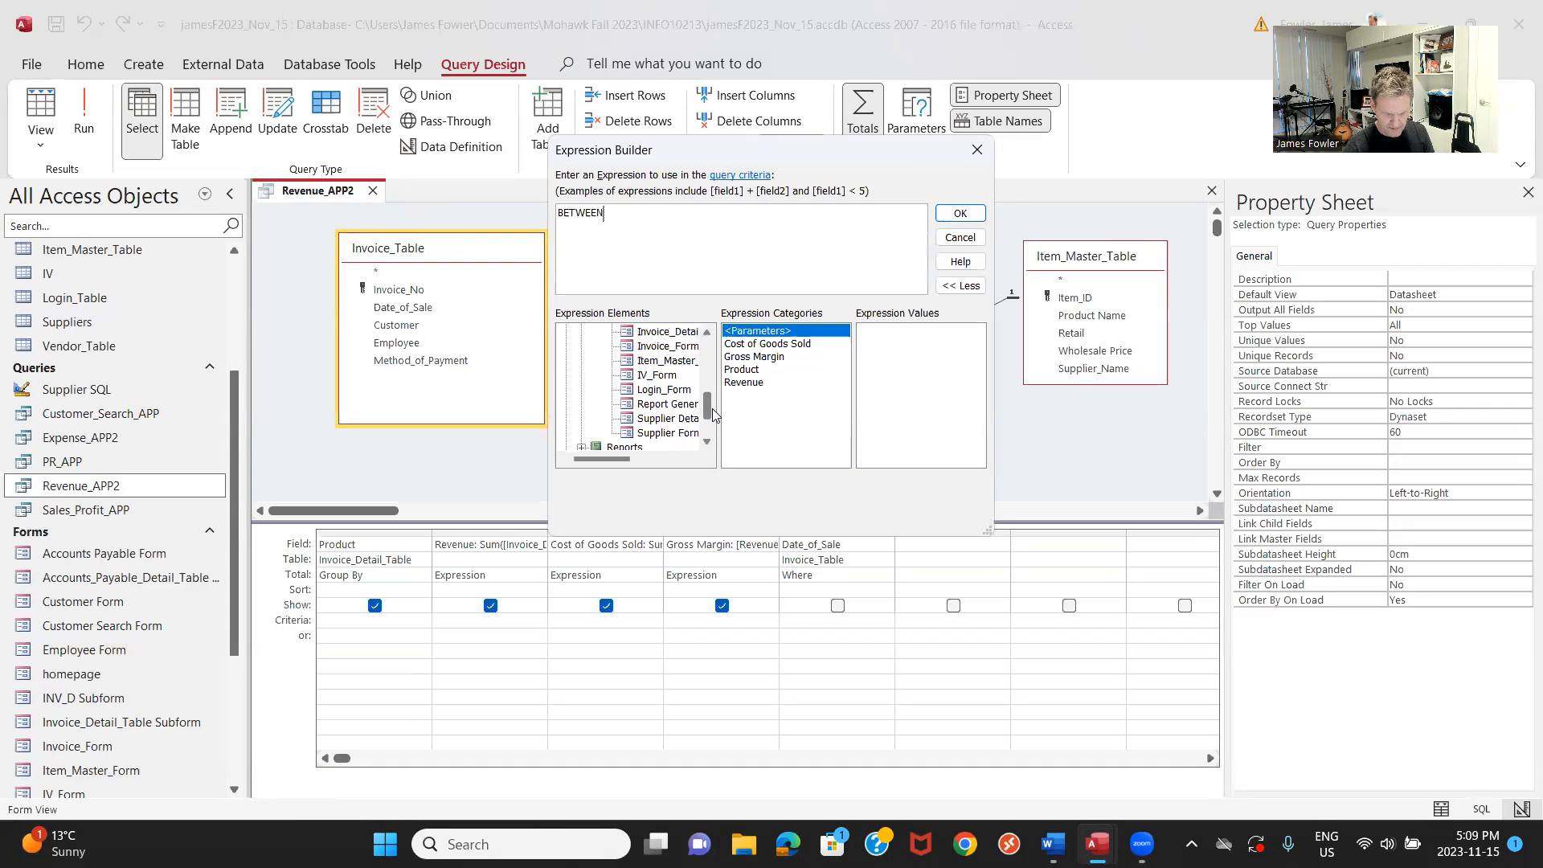
click(687, 406)
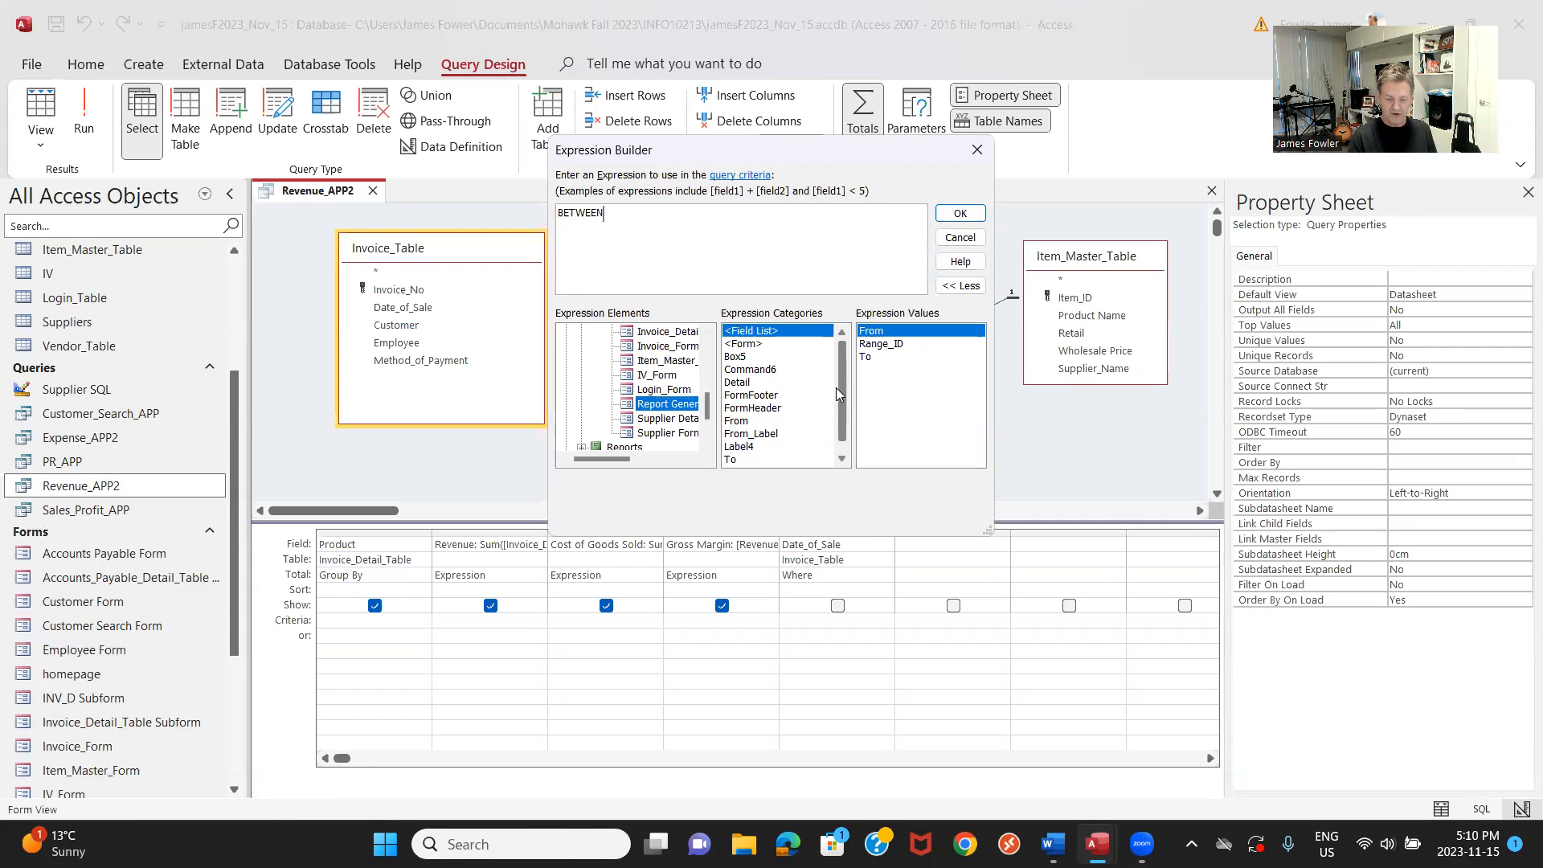
double_click(738, 424)
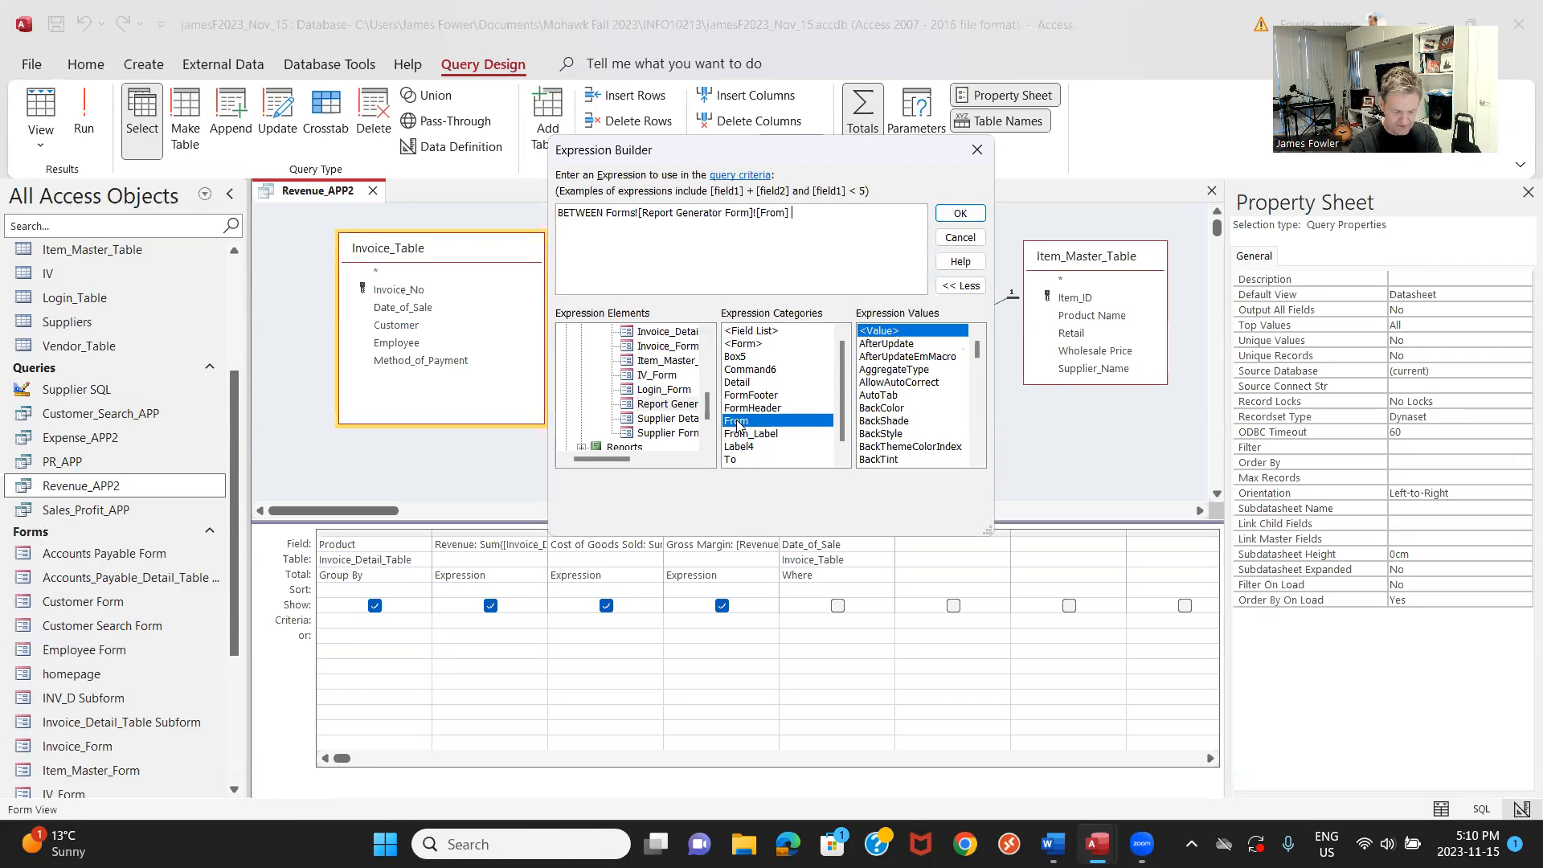
Complete the Date_of_Sale criteria with AND and the Report Generator Form's To control, copying the whole expression before accepting it.
text(AND)
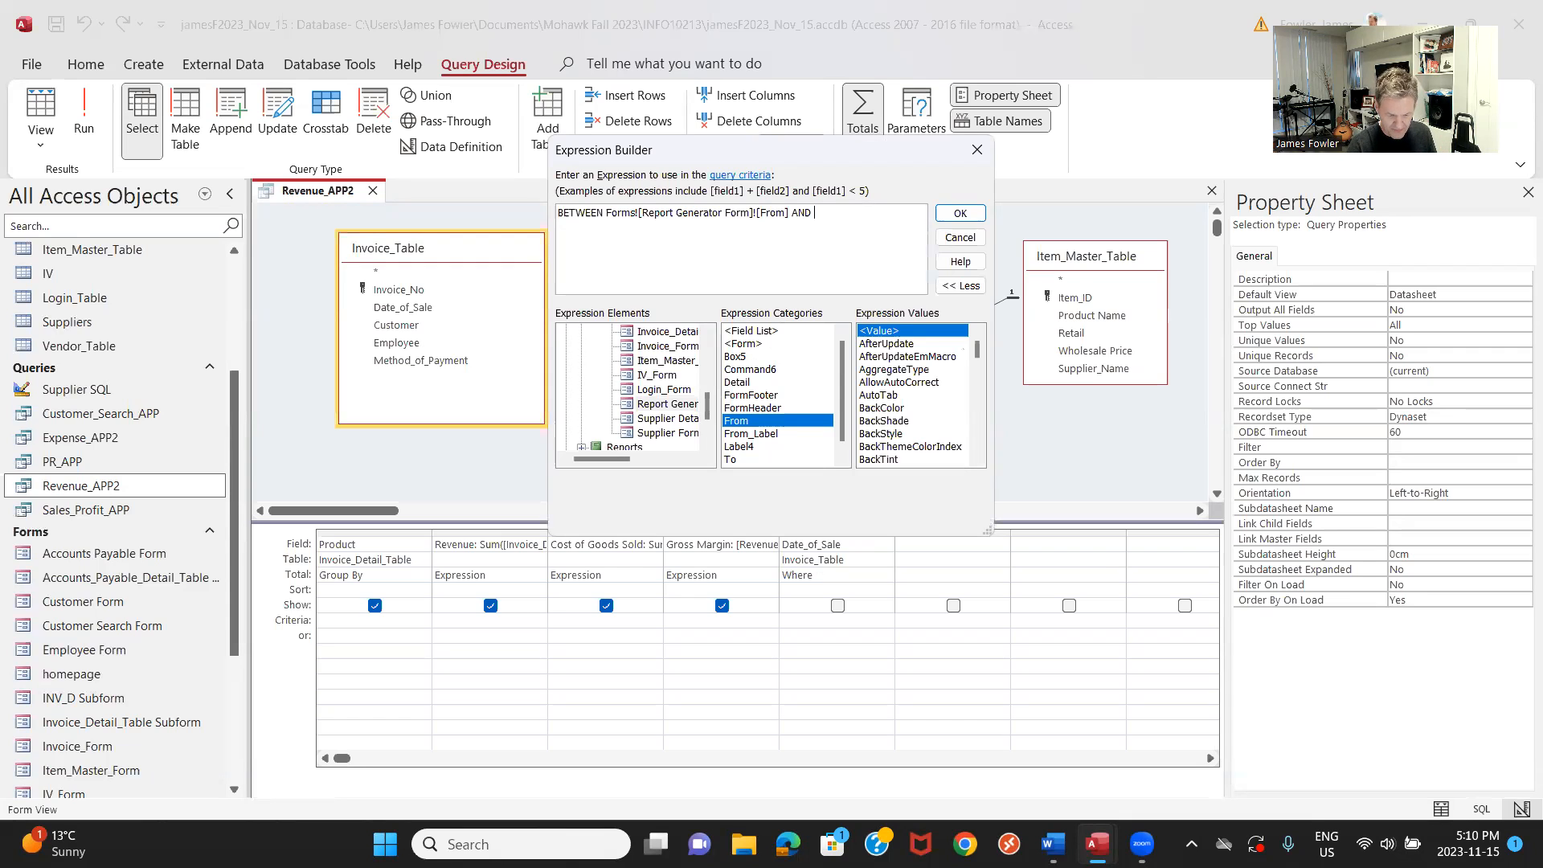
click(841, 461)
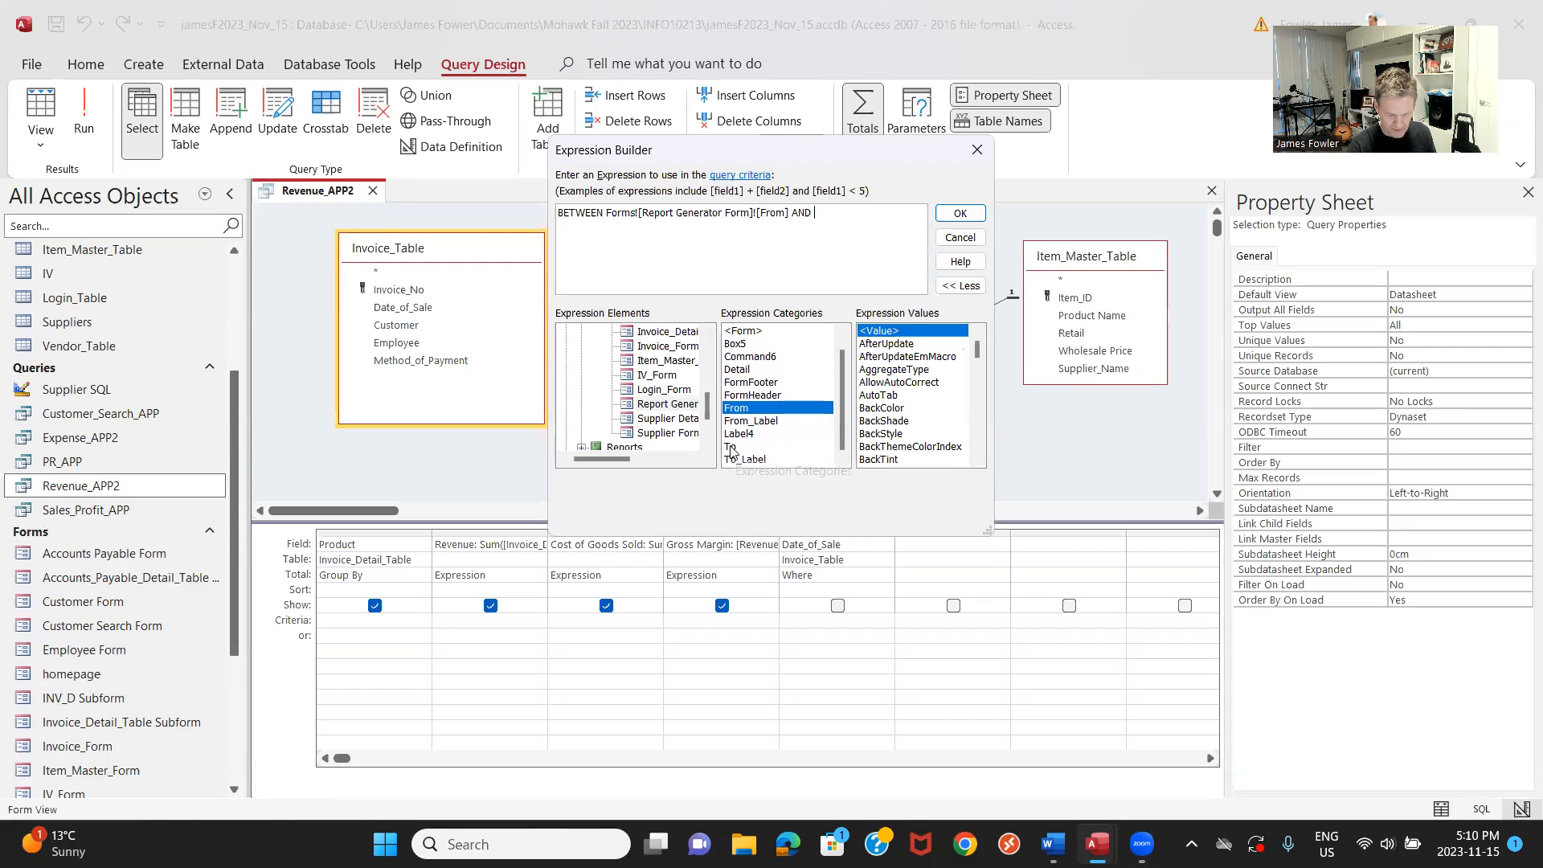
double_click(732, 448)
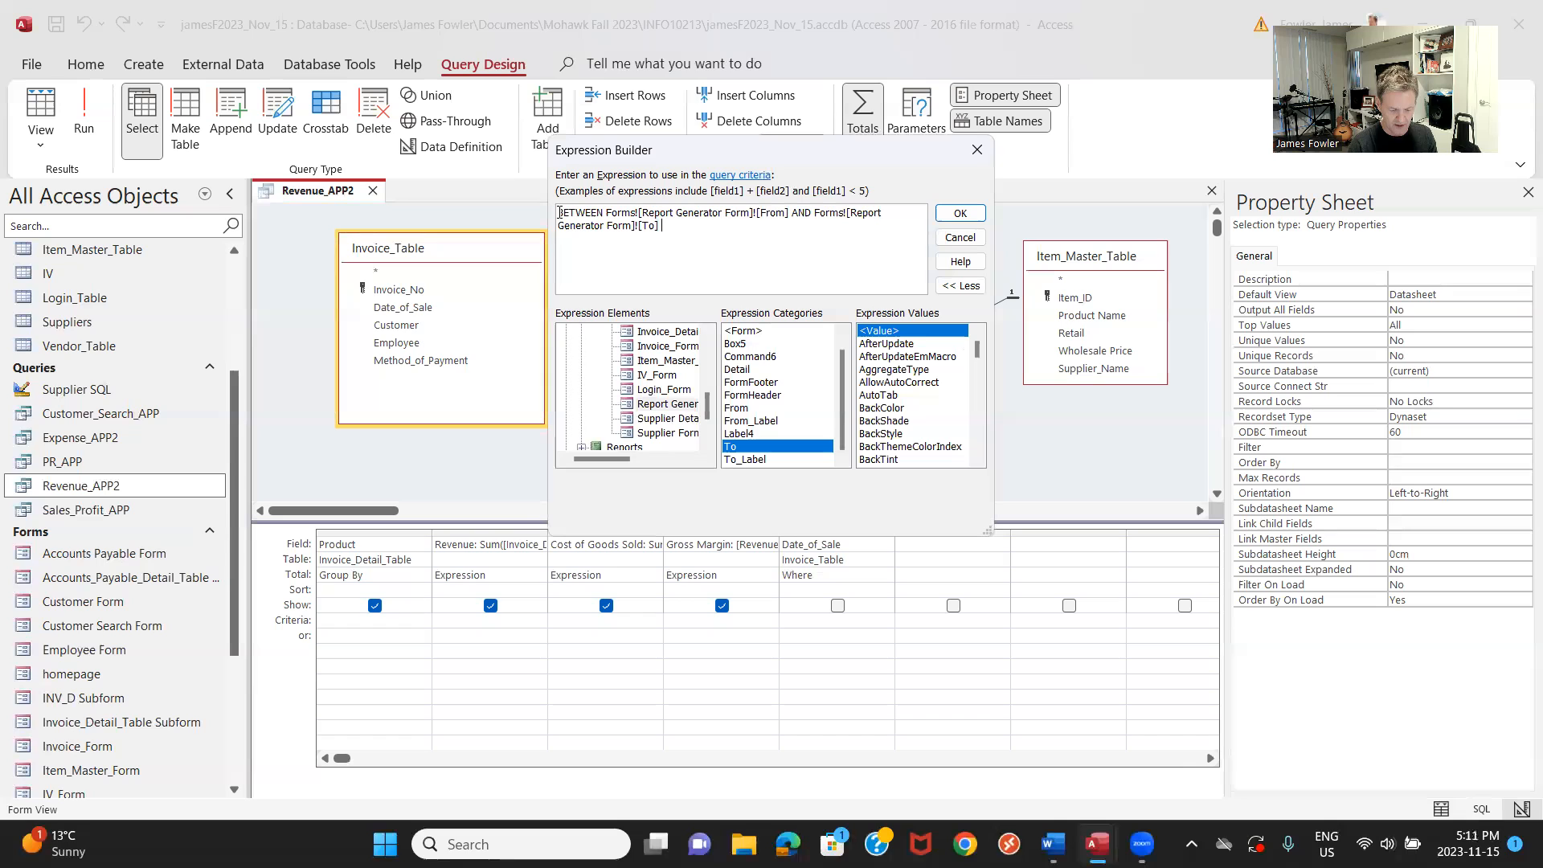
drag(559, 212, 664, 233)
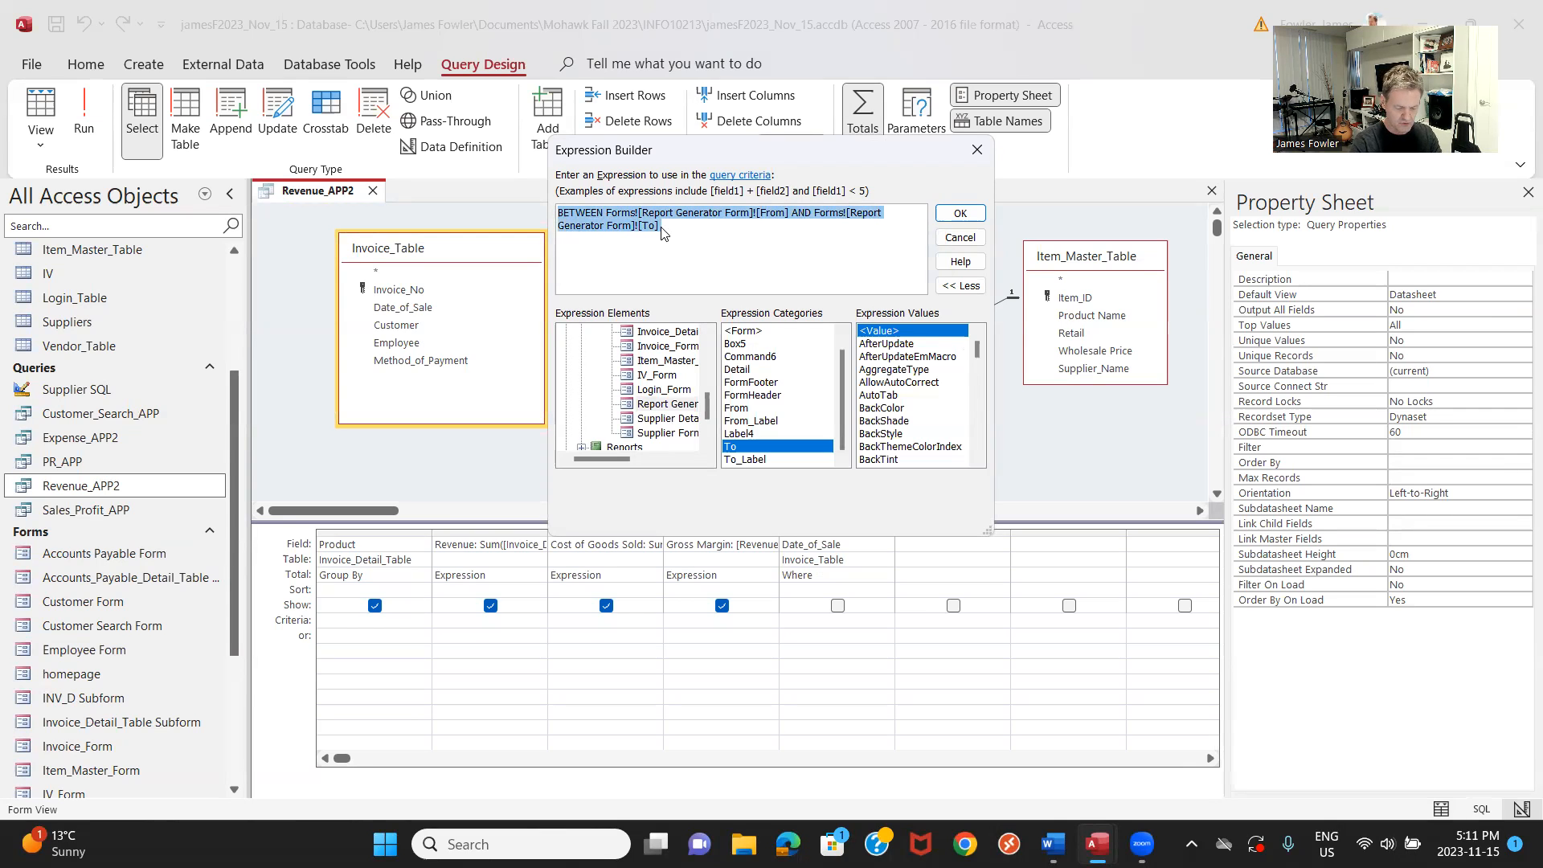
click(960, 214)
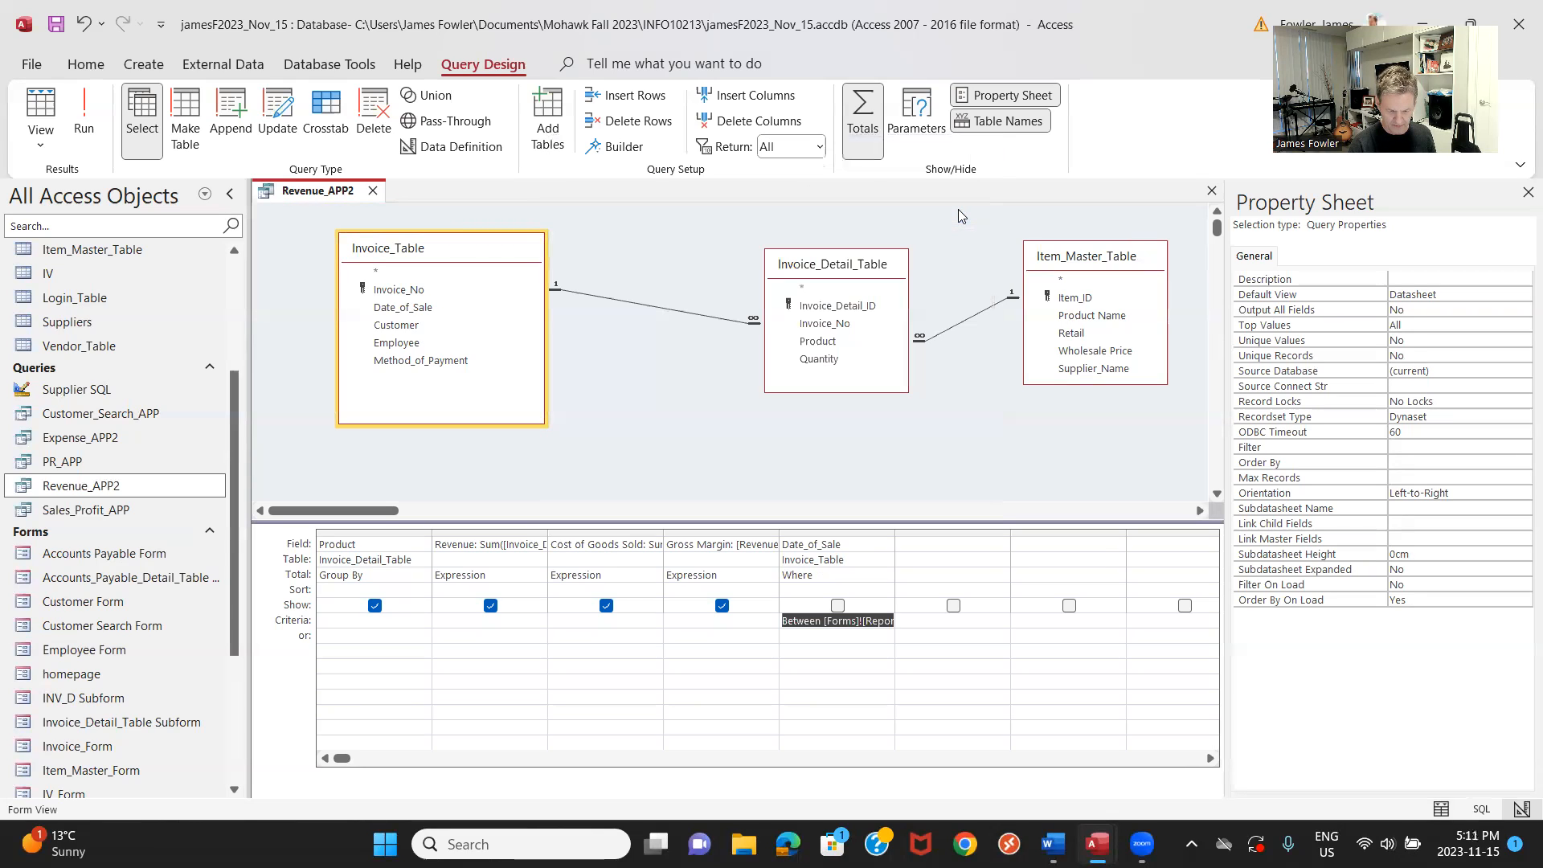
Save and close the Revenue_APP2 query.
right_click(303, 197)
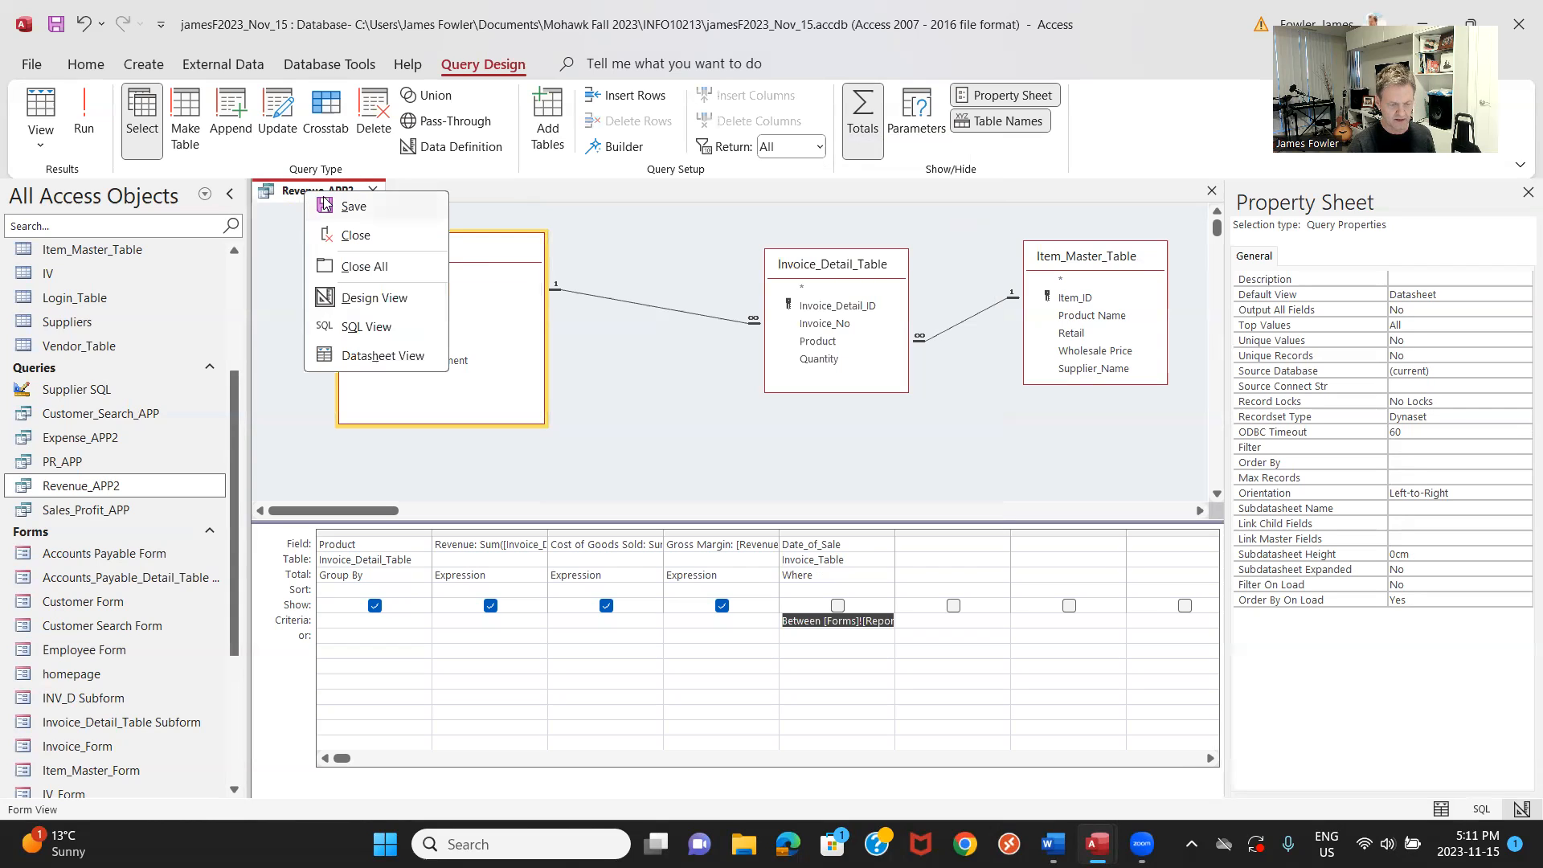
click(354, 209)
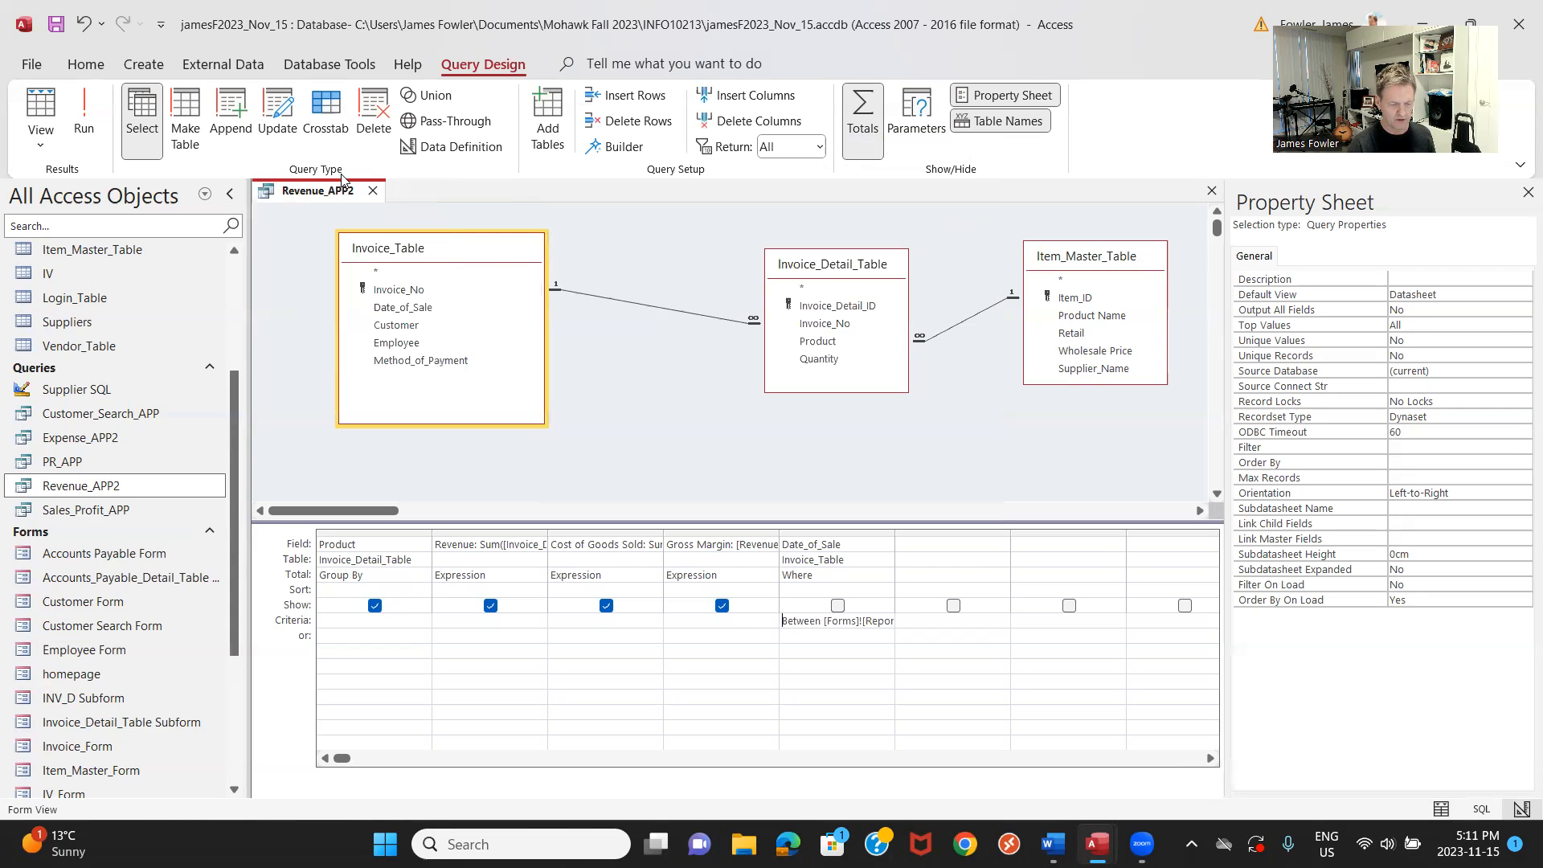
right_click(345, 192)
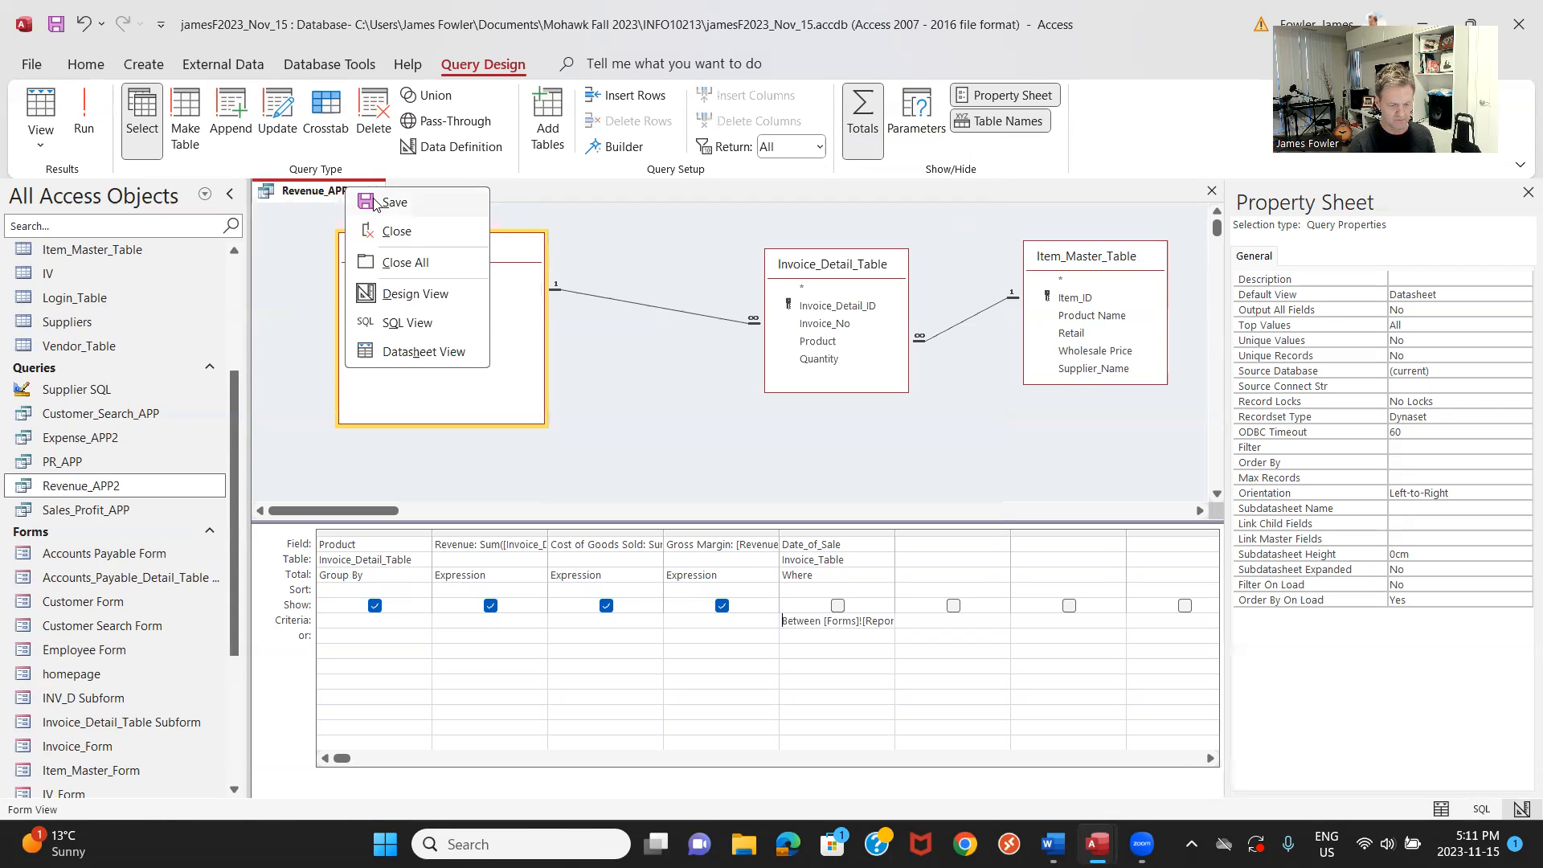
click(374, 203)
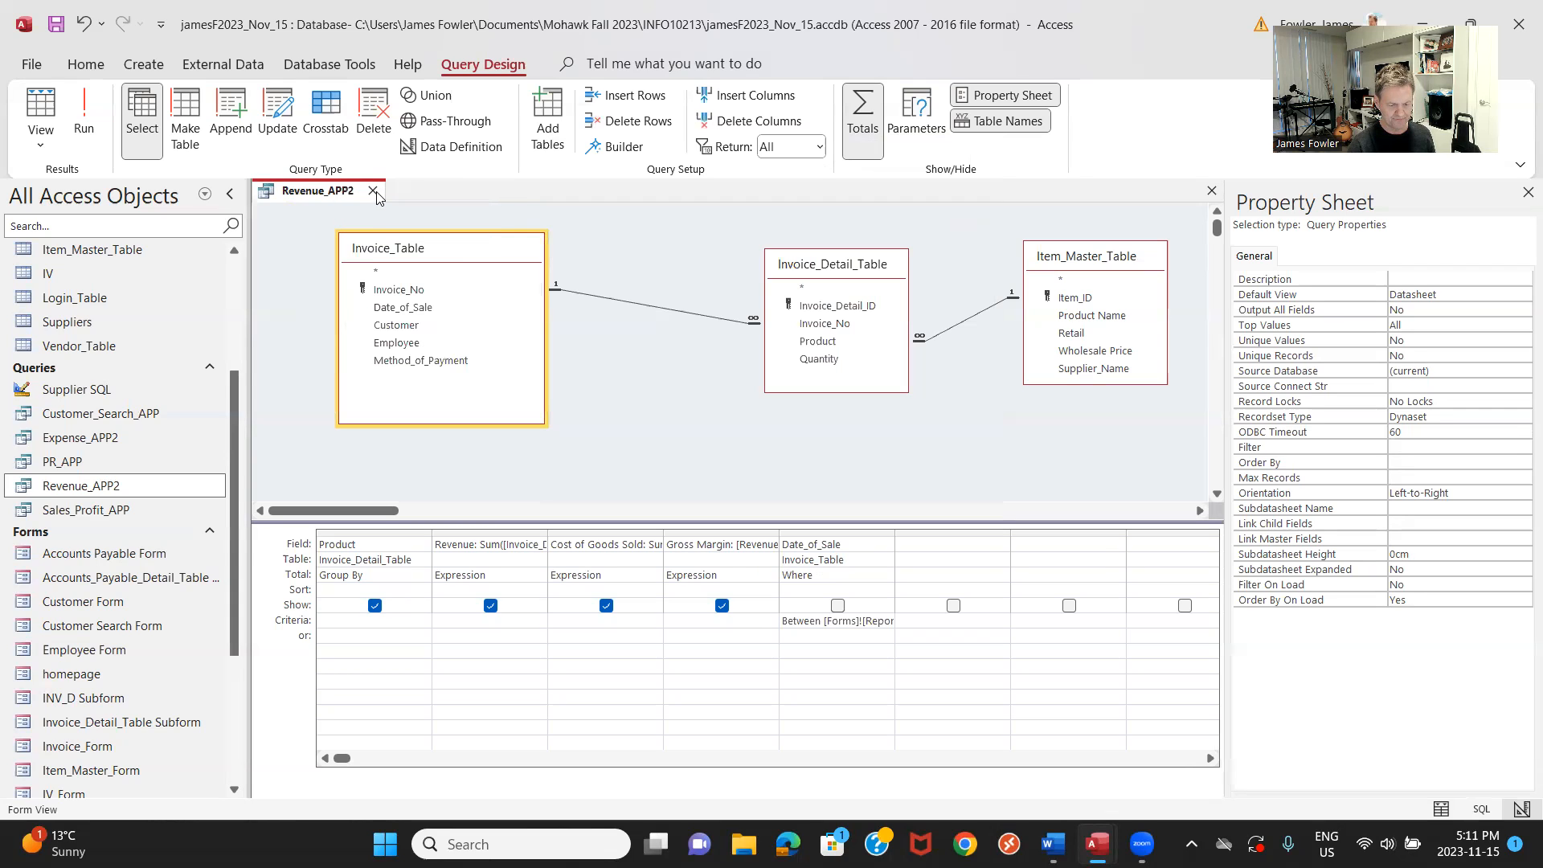
click(374, 192)
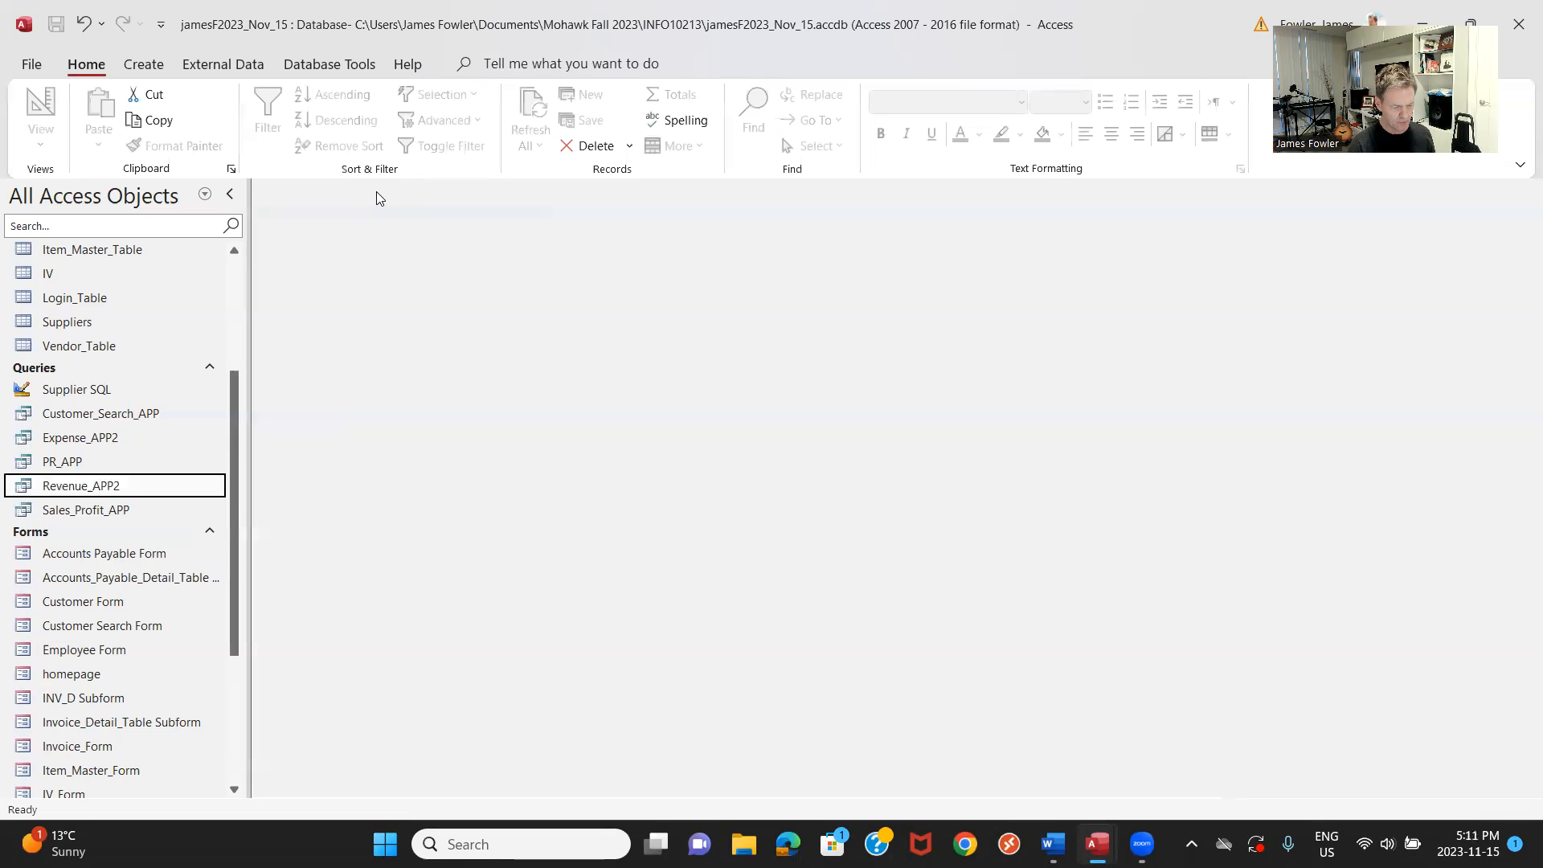
Open the Expense_APP2 query in Design View.
click(117, 438)
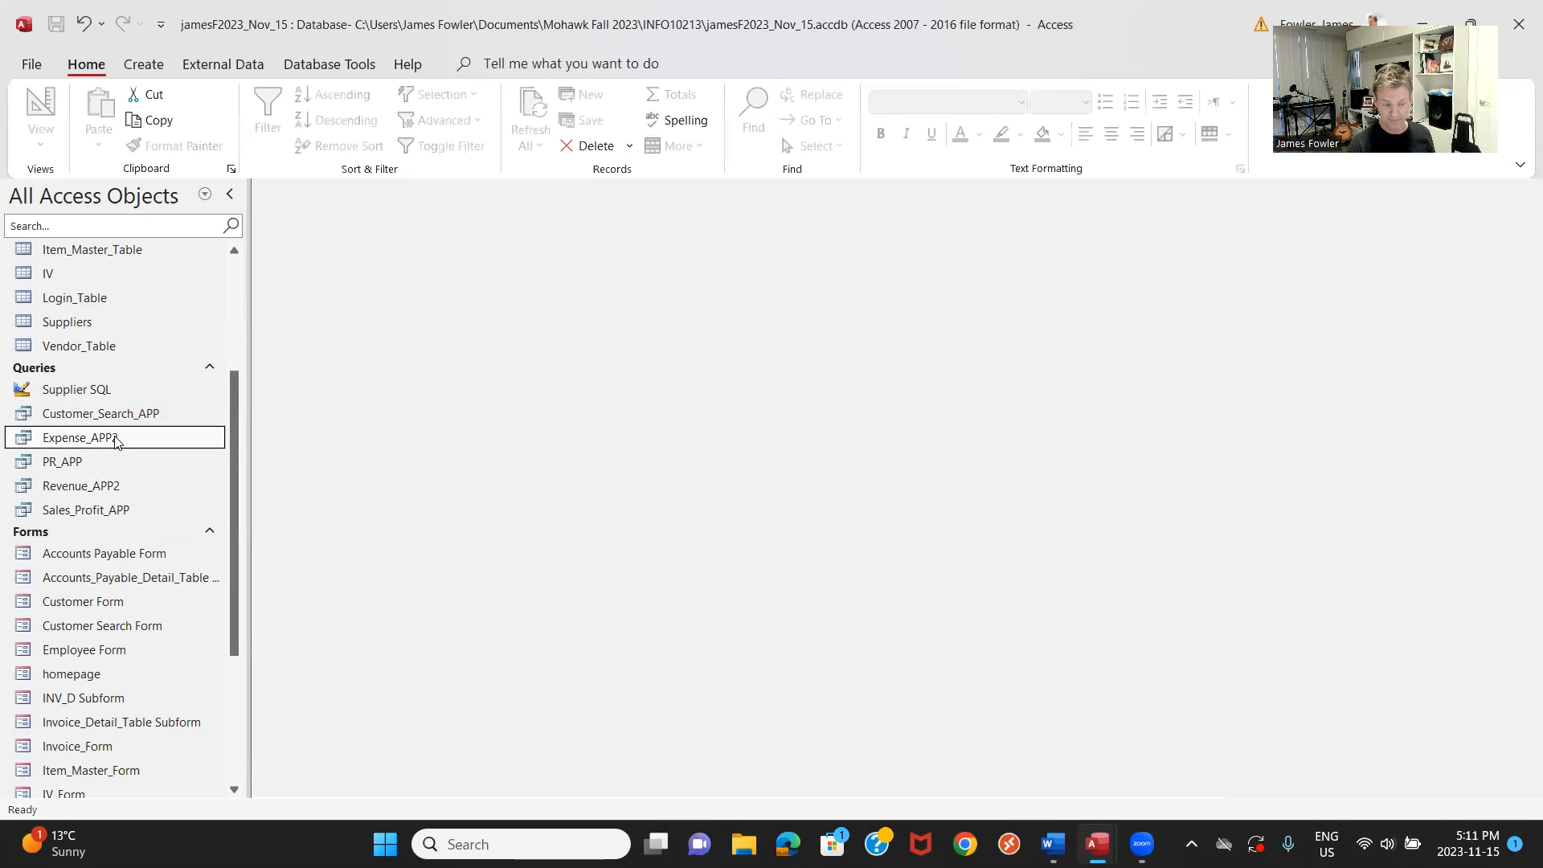
double_click(116, 438)
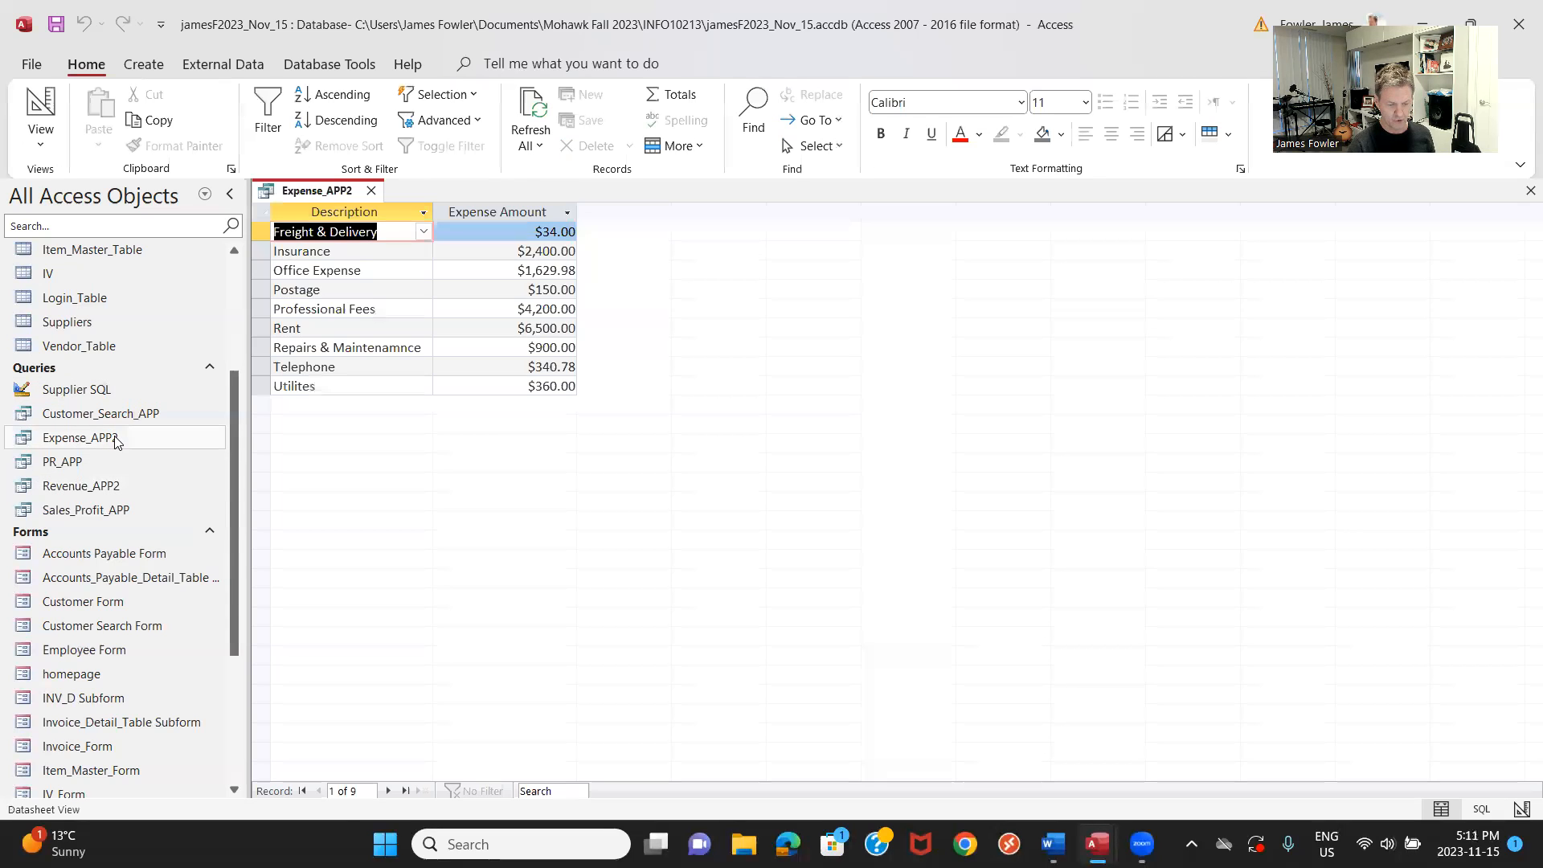
right_click(330, 197)
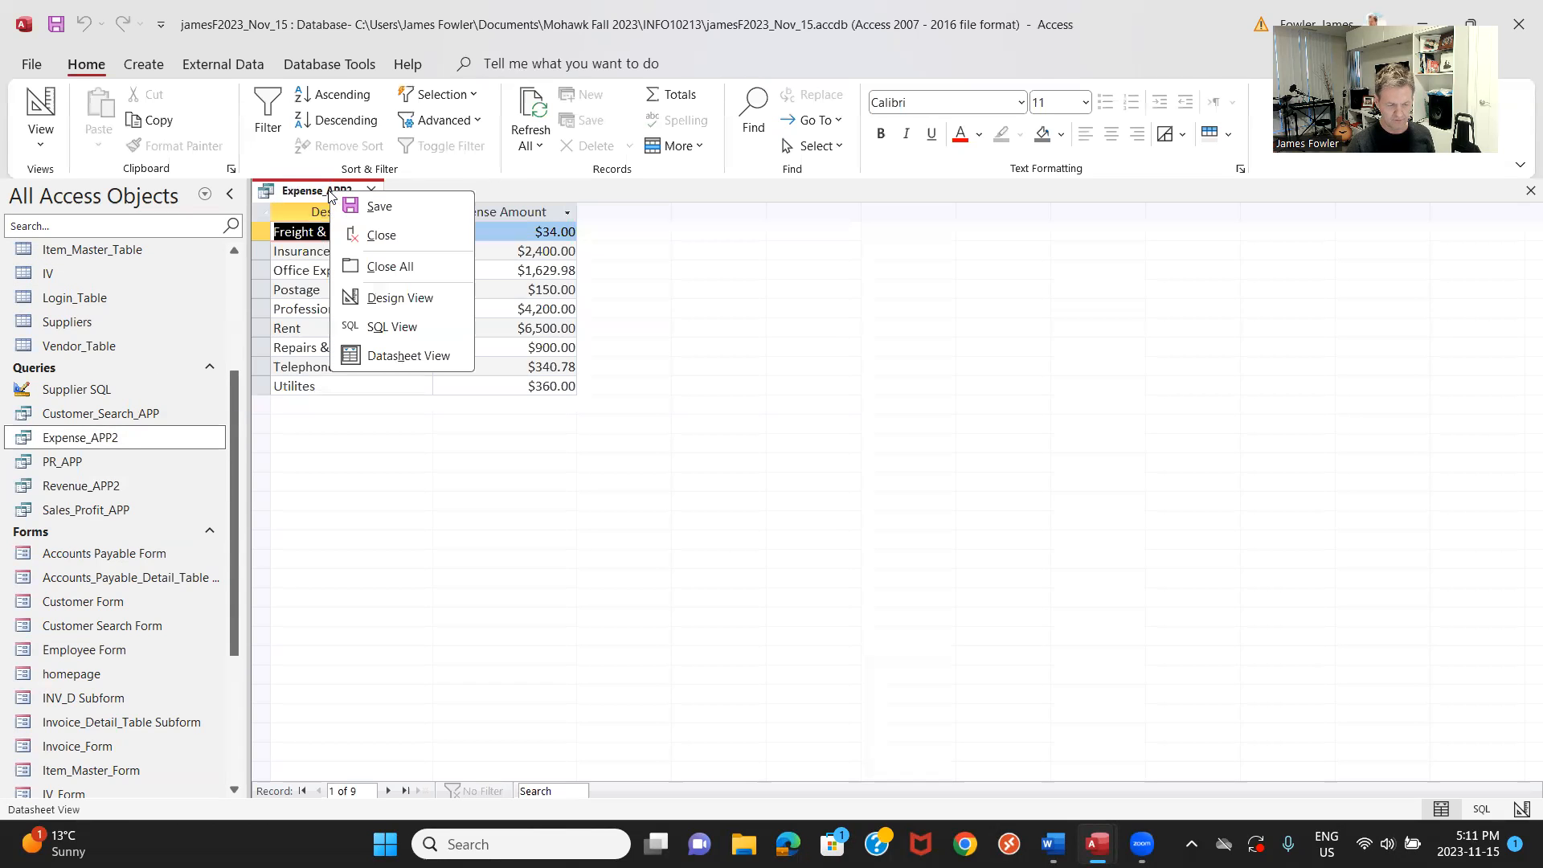
click(400, 298)
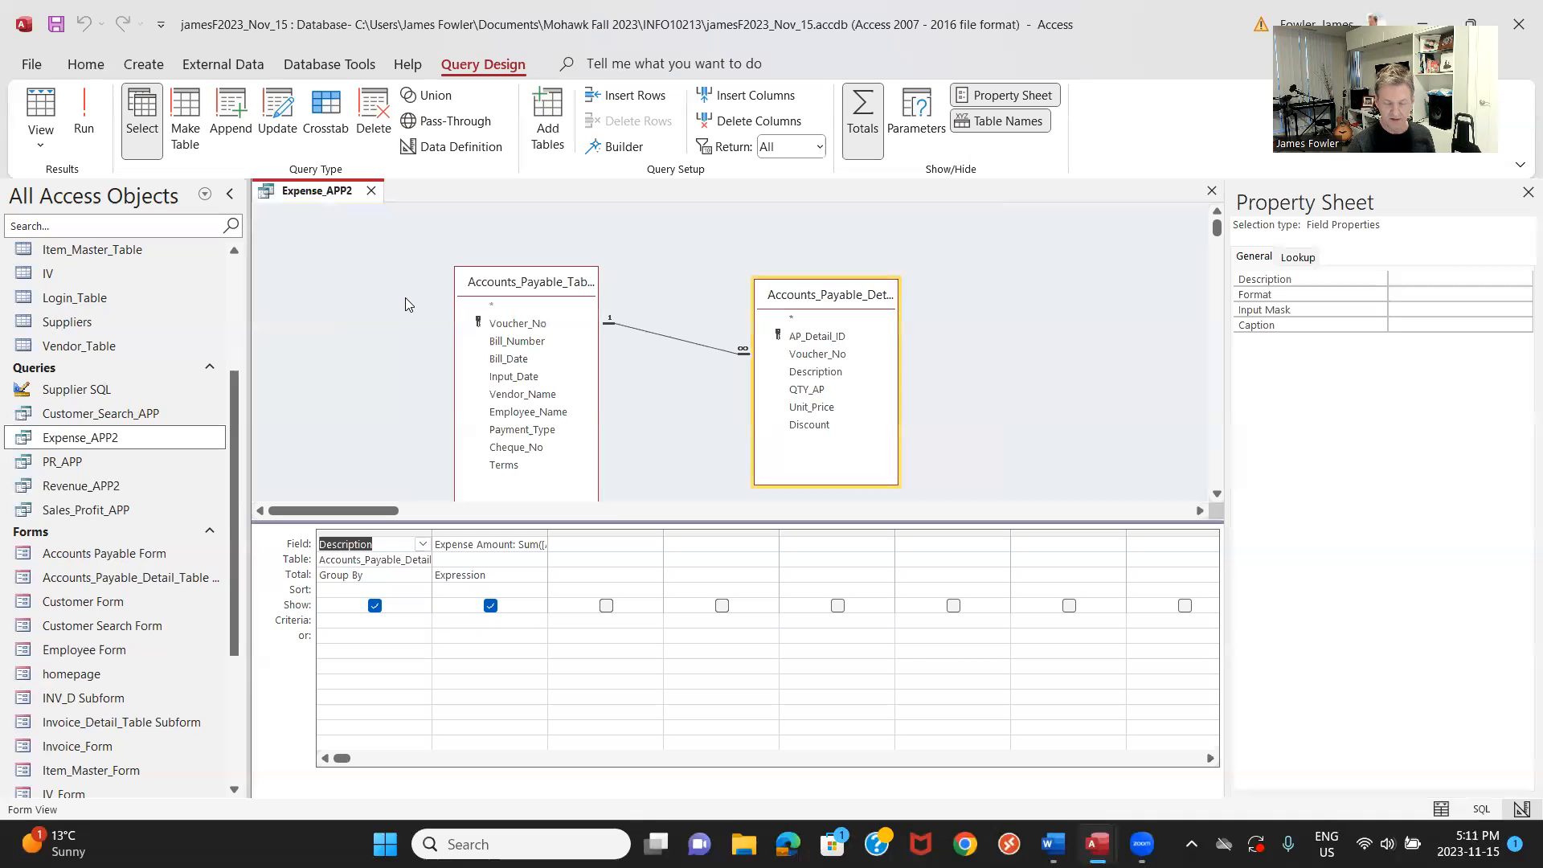
Add Bill_Date from Accounts_Payable_Table to the query as a hidden column with its Total set to Where.
click(614, 547)
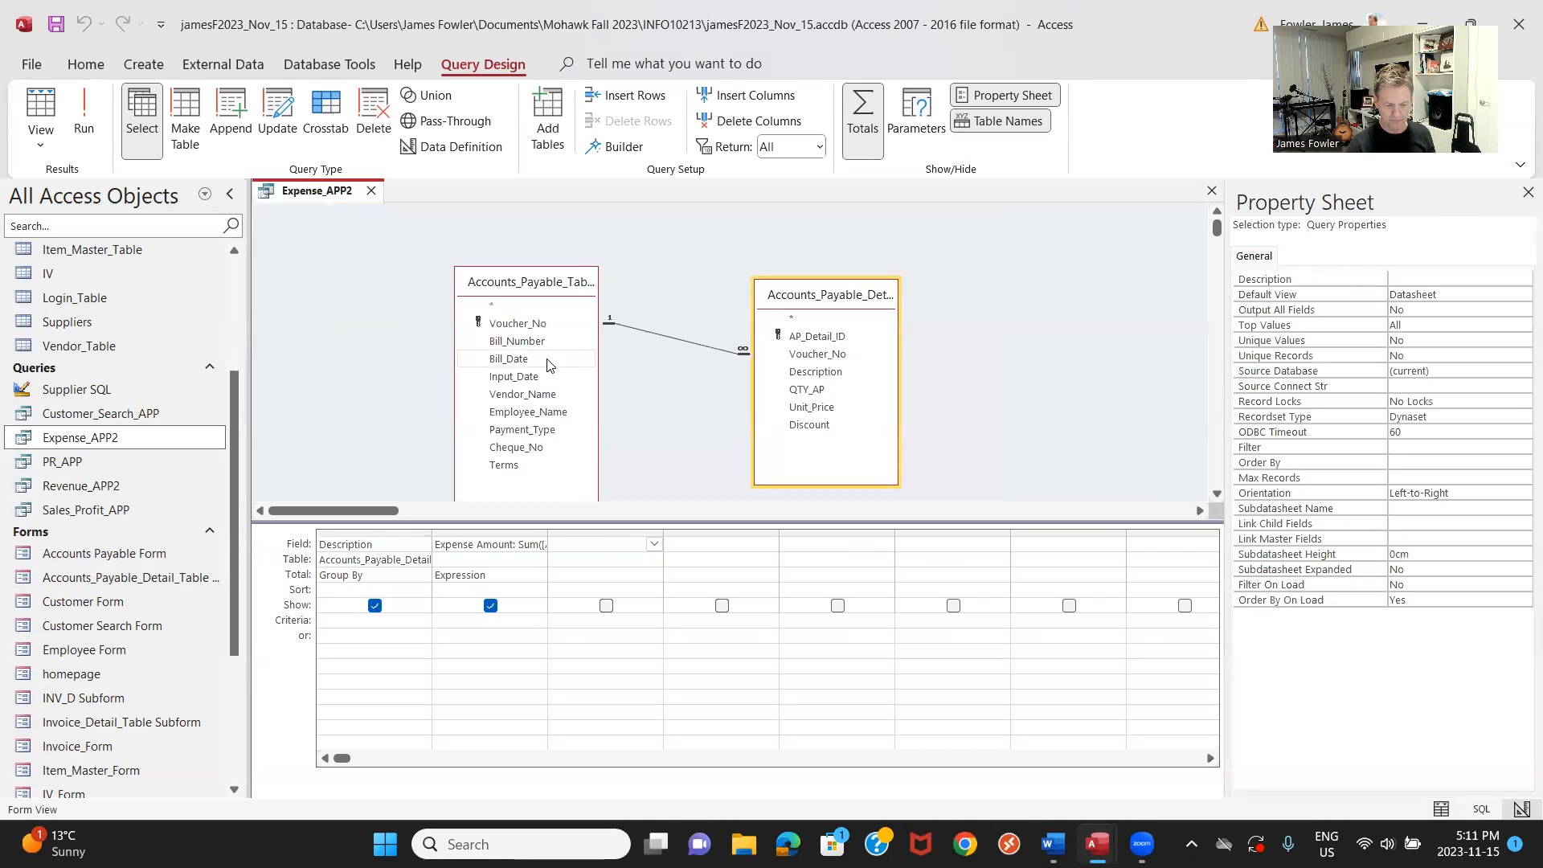
double_click(522, 362)
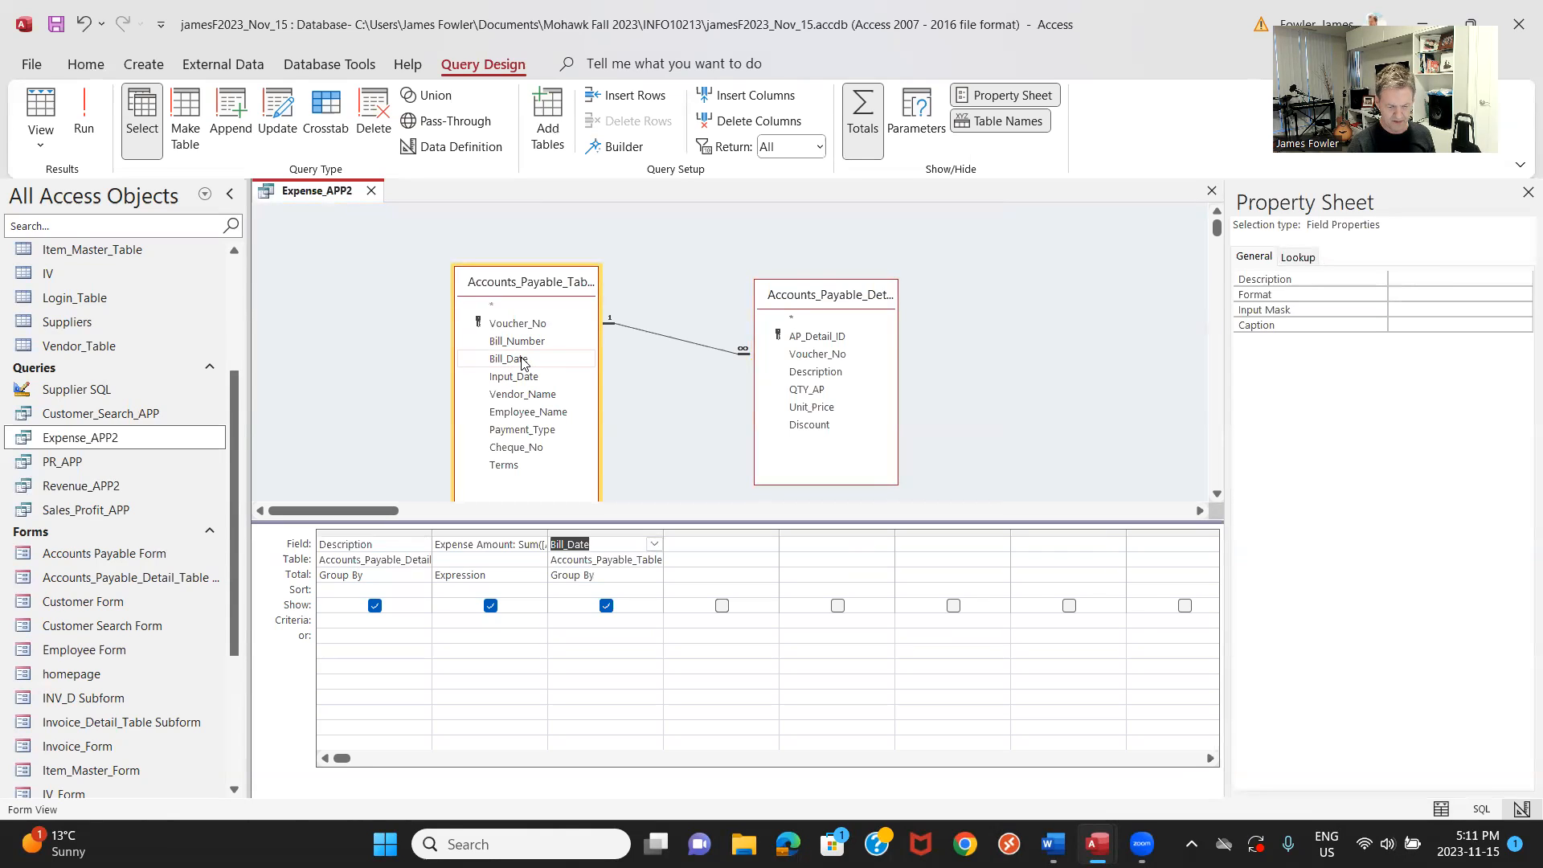
click(607, 607)
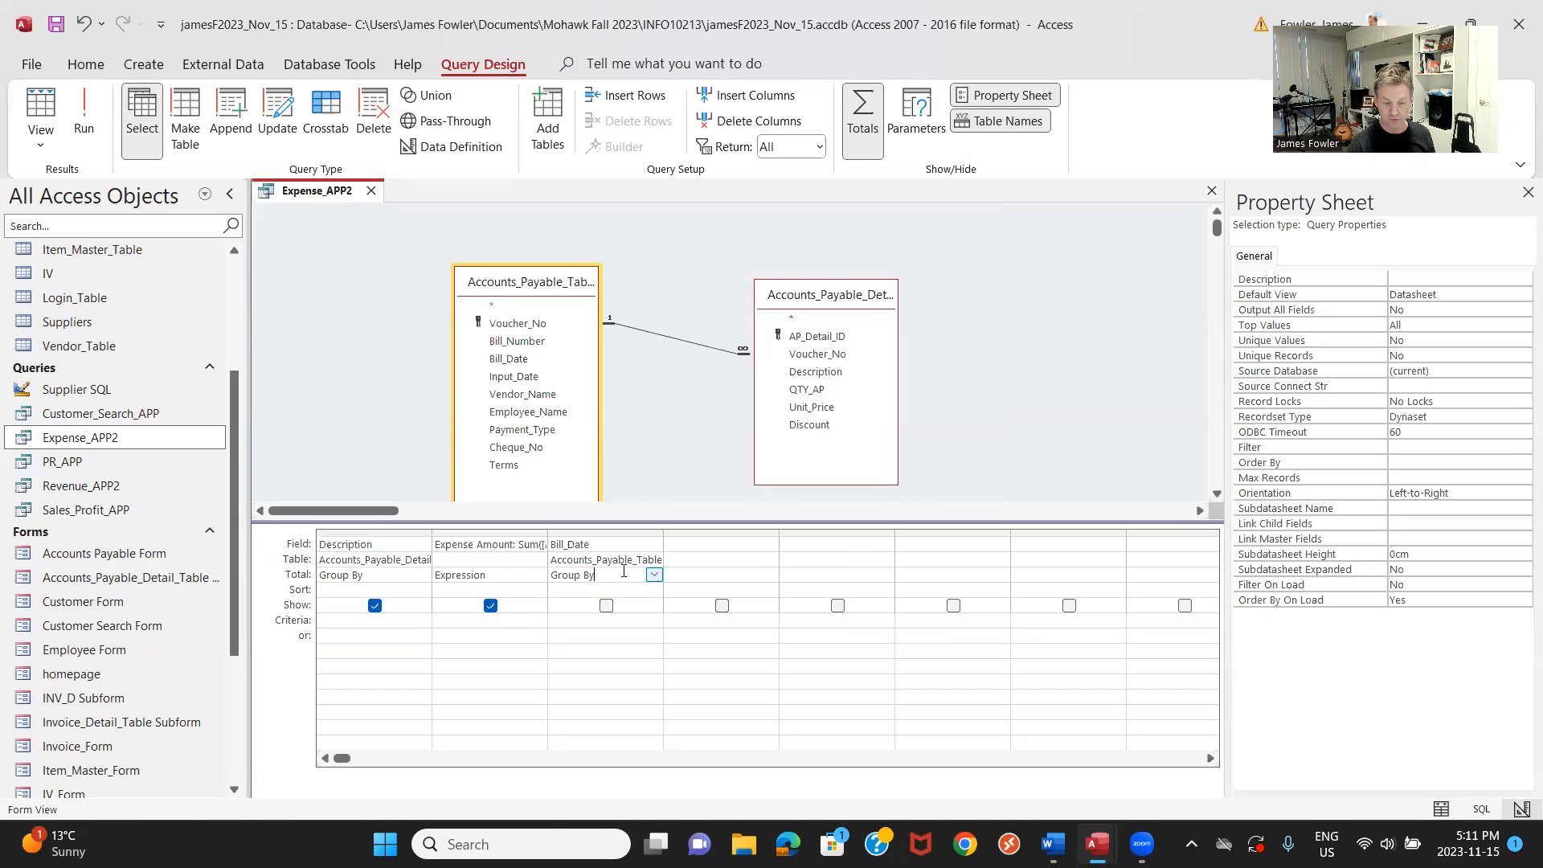
click(654, 575)
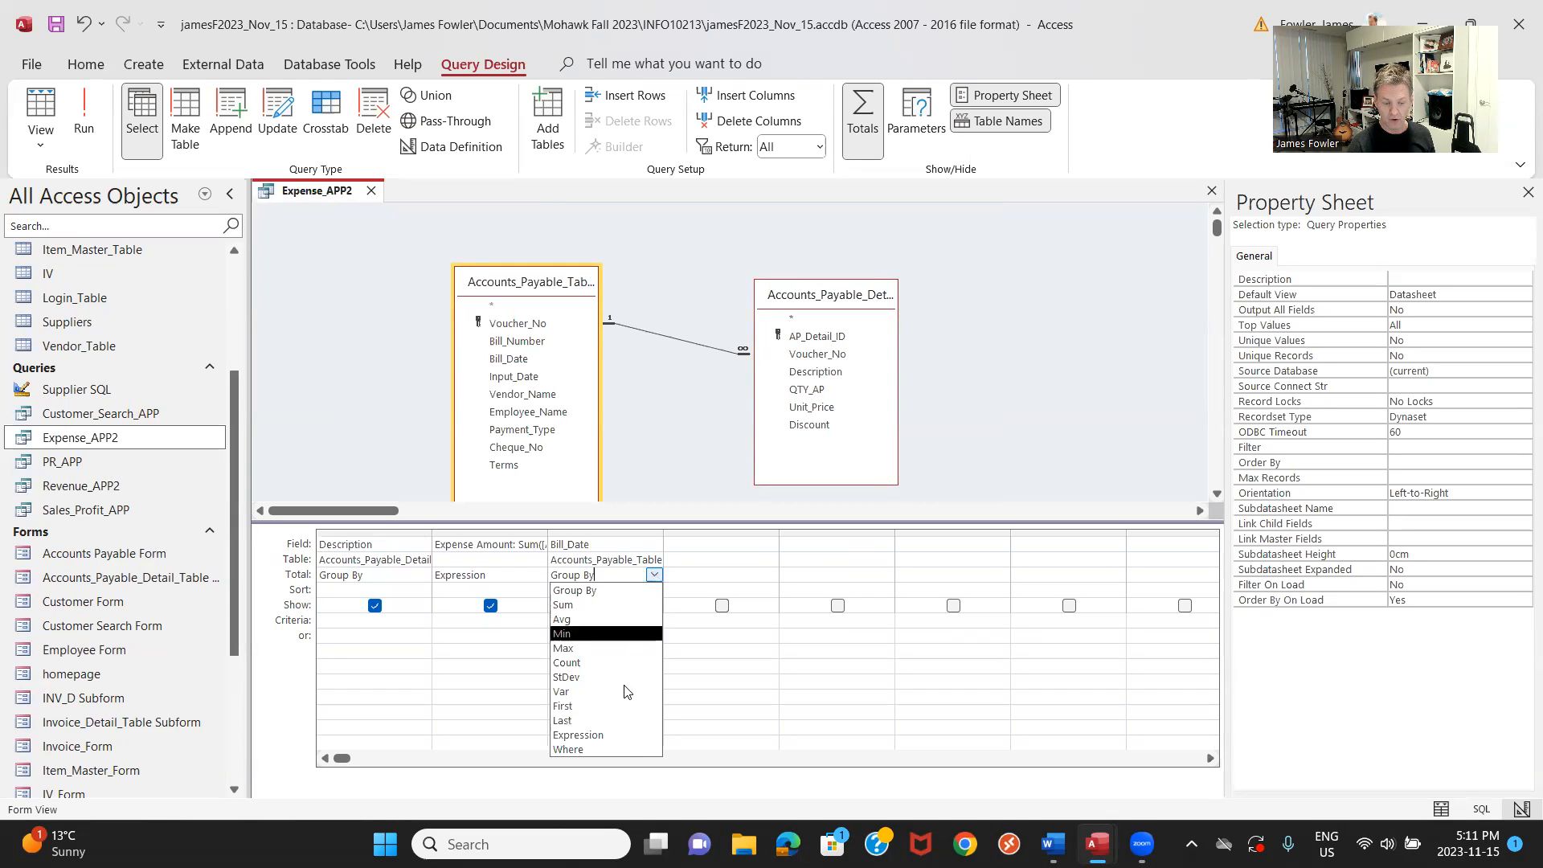
click(637, 752)
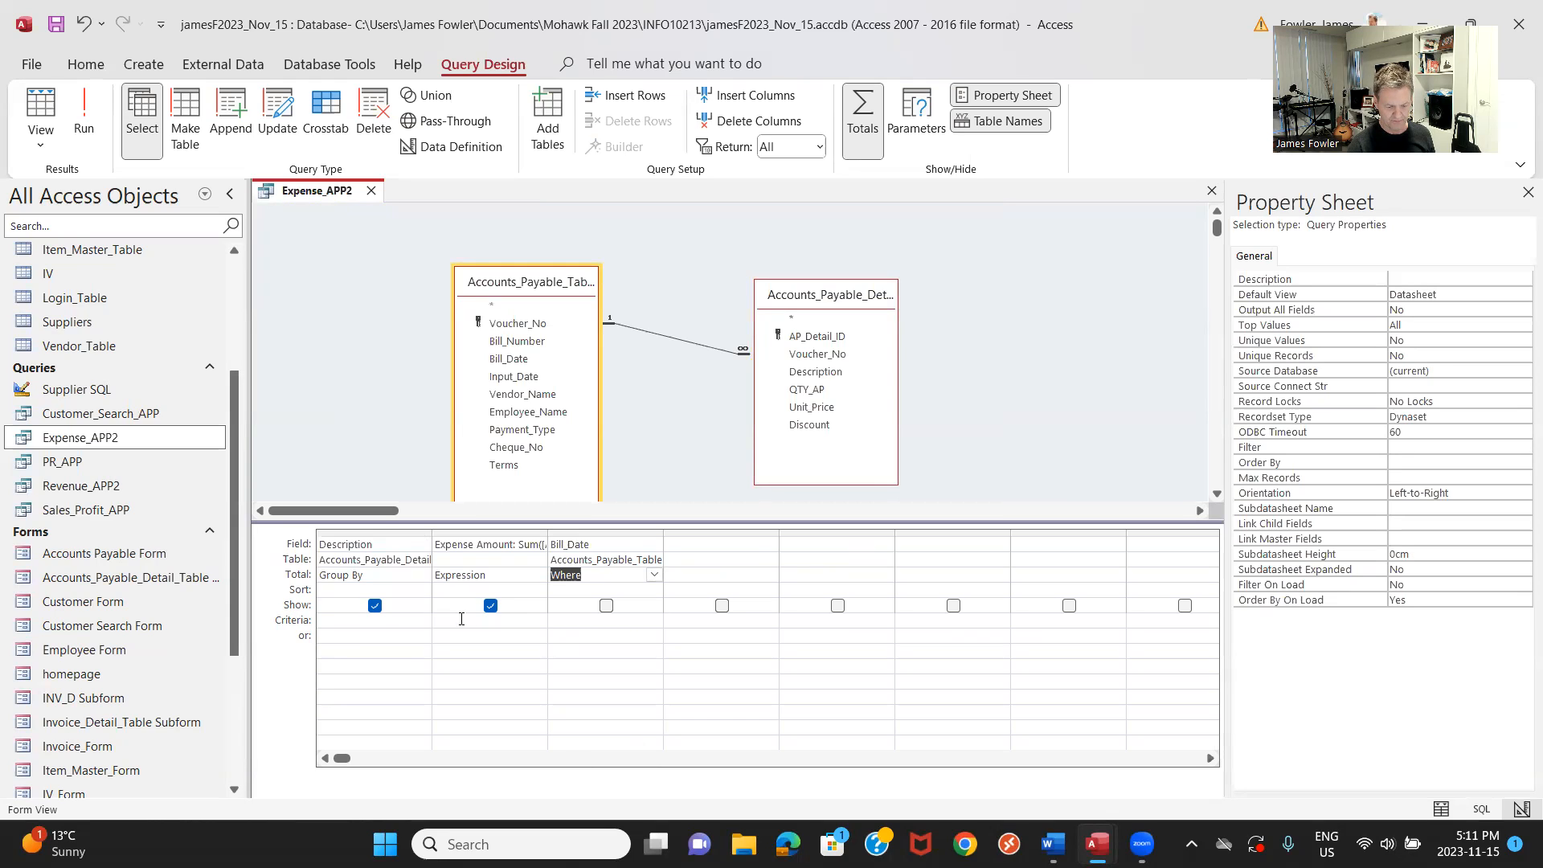
Build the Bill_Date criteria with the copied expression BETWEEN Forms![Report Generator Form]![From] AND Forms![Report Generator Form]![To].
click(566, 619)
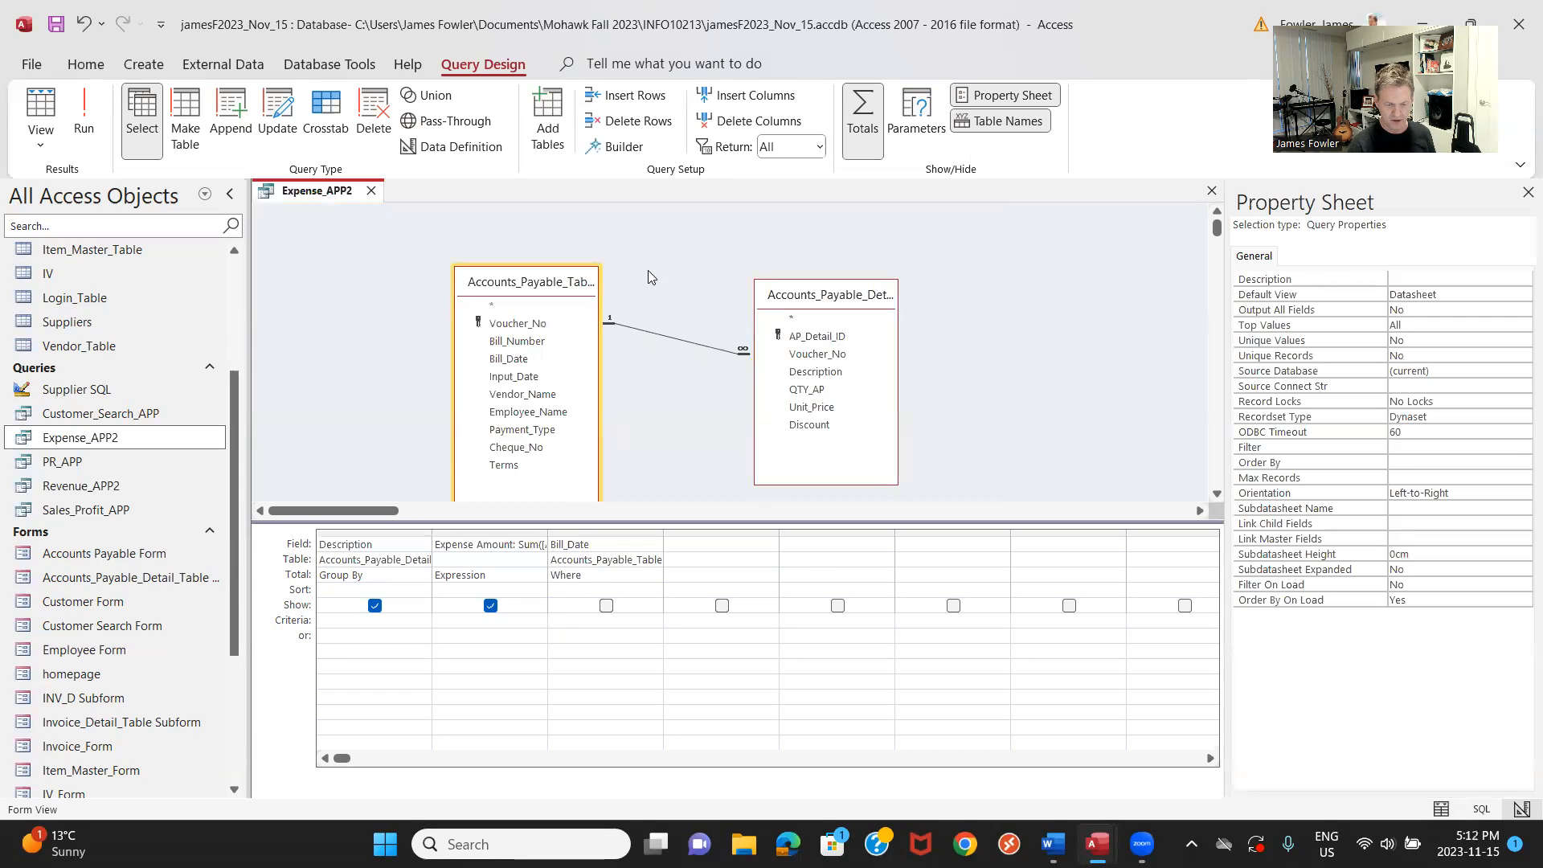
click(629, 148)
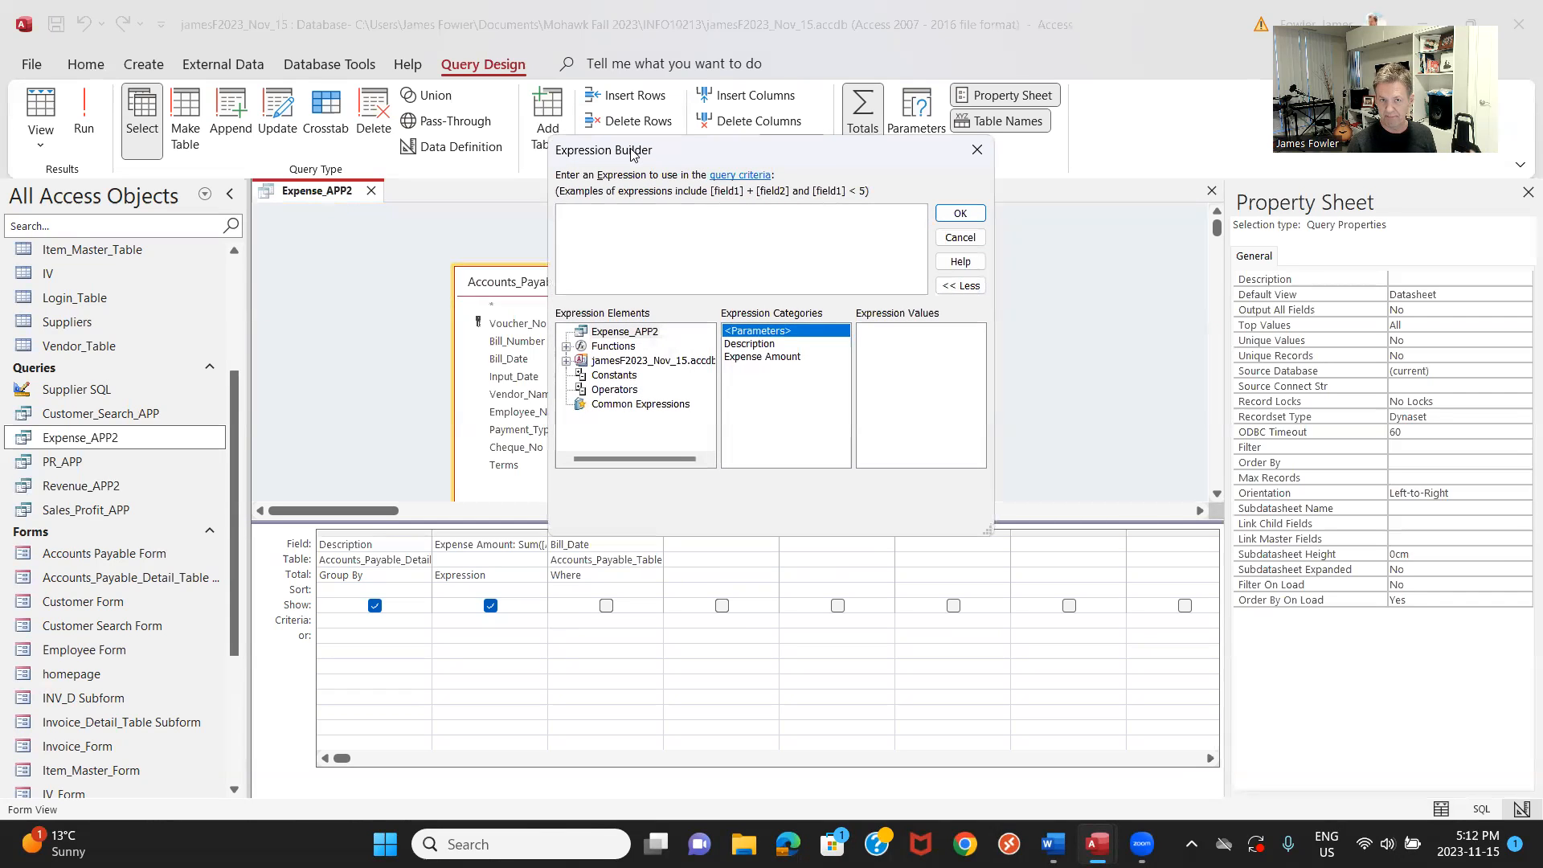
text(BETWEEN Forms![Report Generator Form]![From] AND Forms![Report Generator Form]![To])
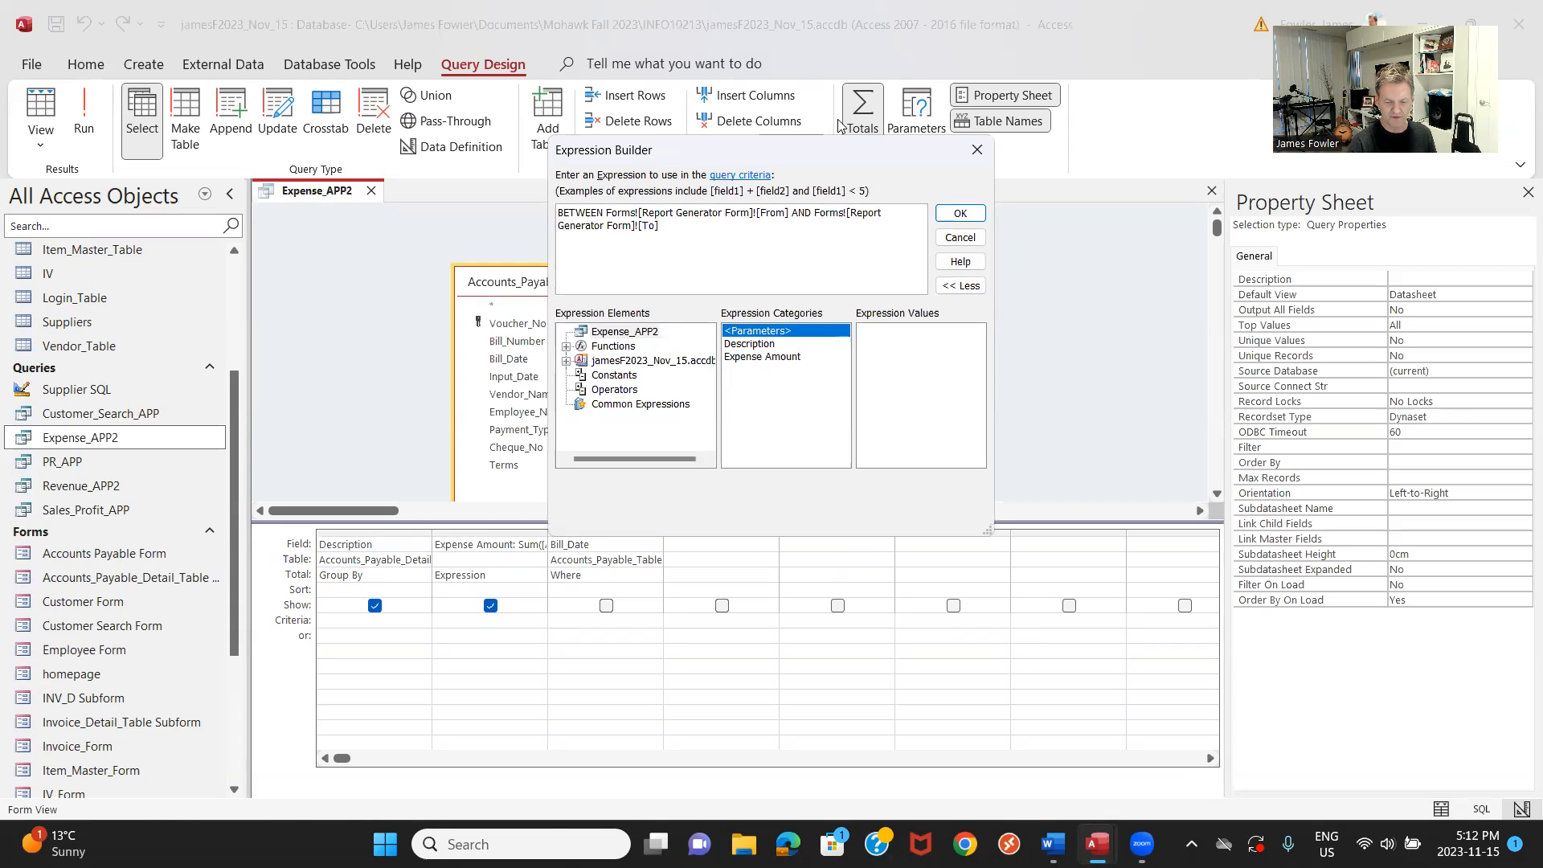
click(955, 214)
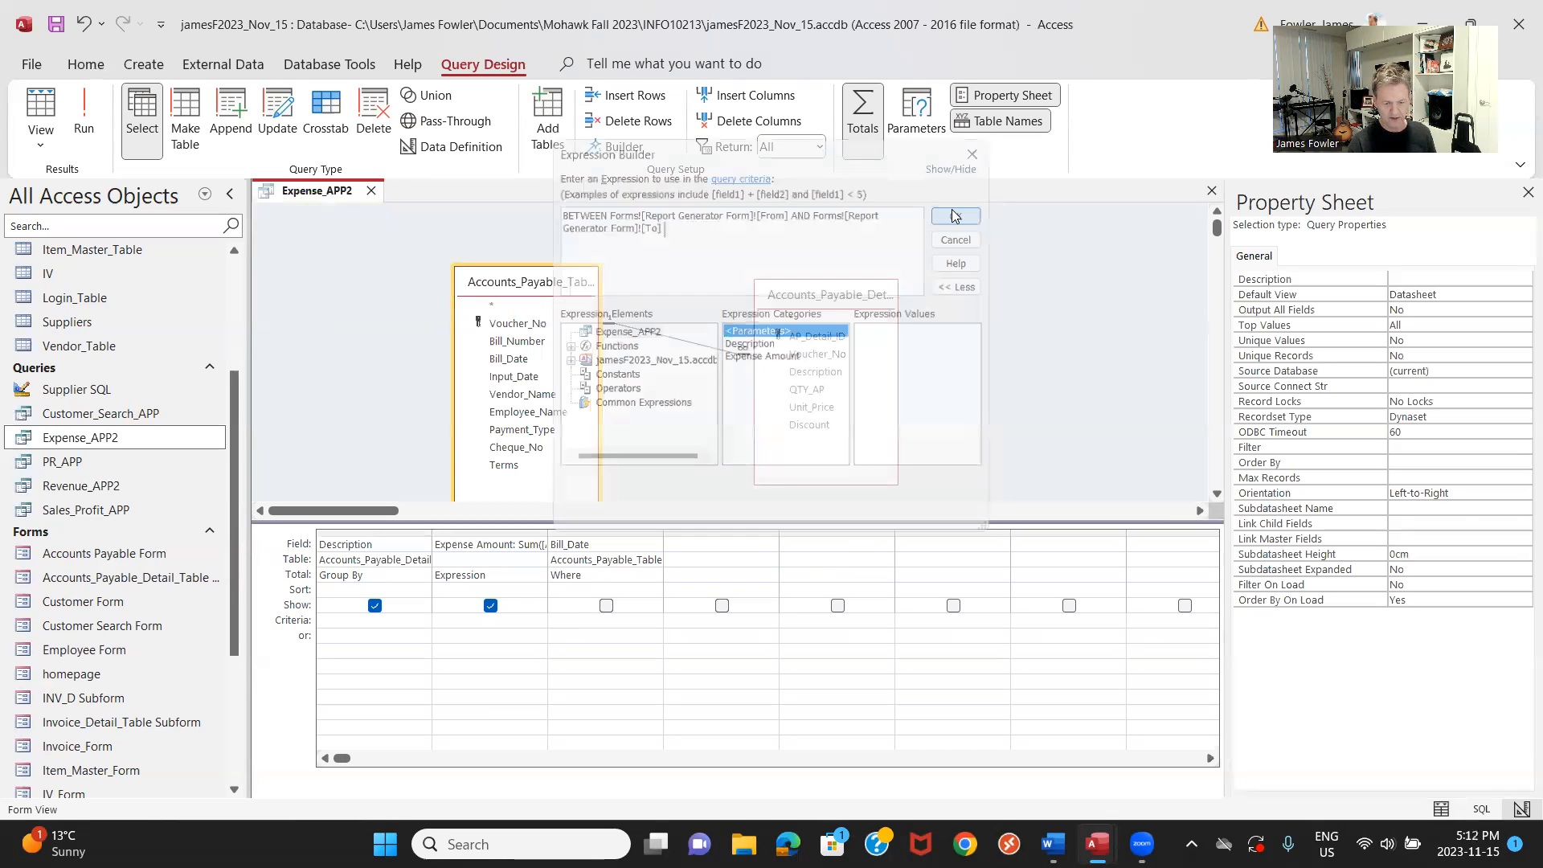
Save and close the Expense_APP2 query.
right_click(312, 195)
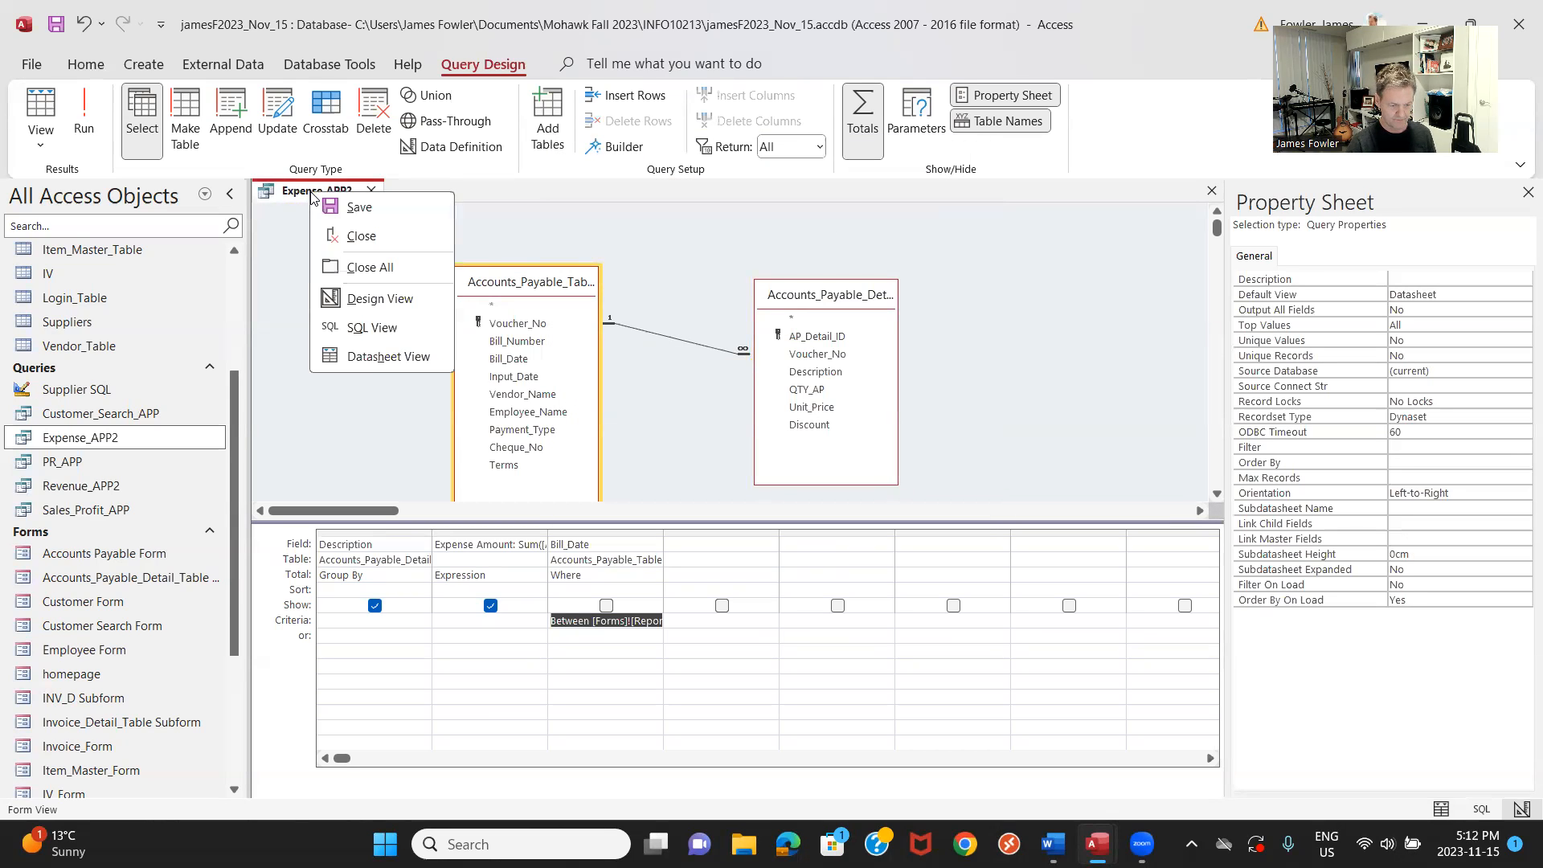
click(365, 207)
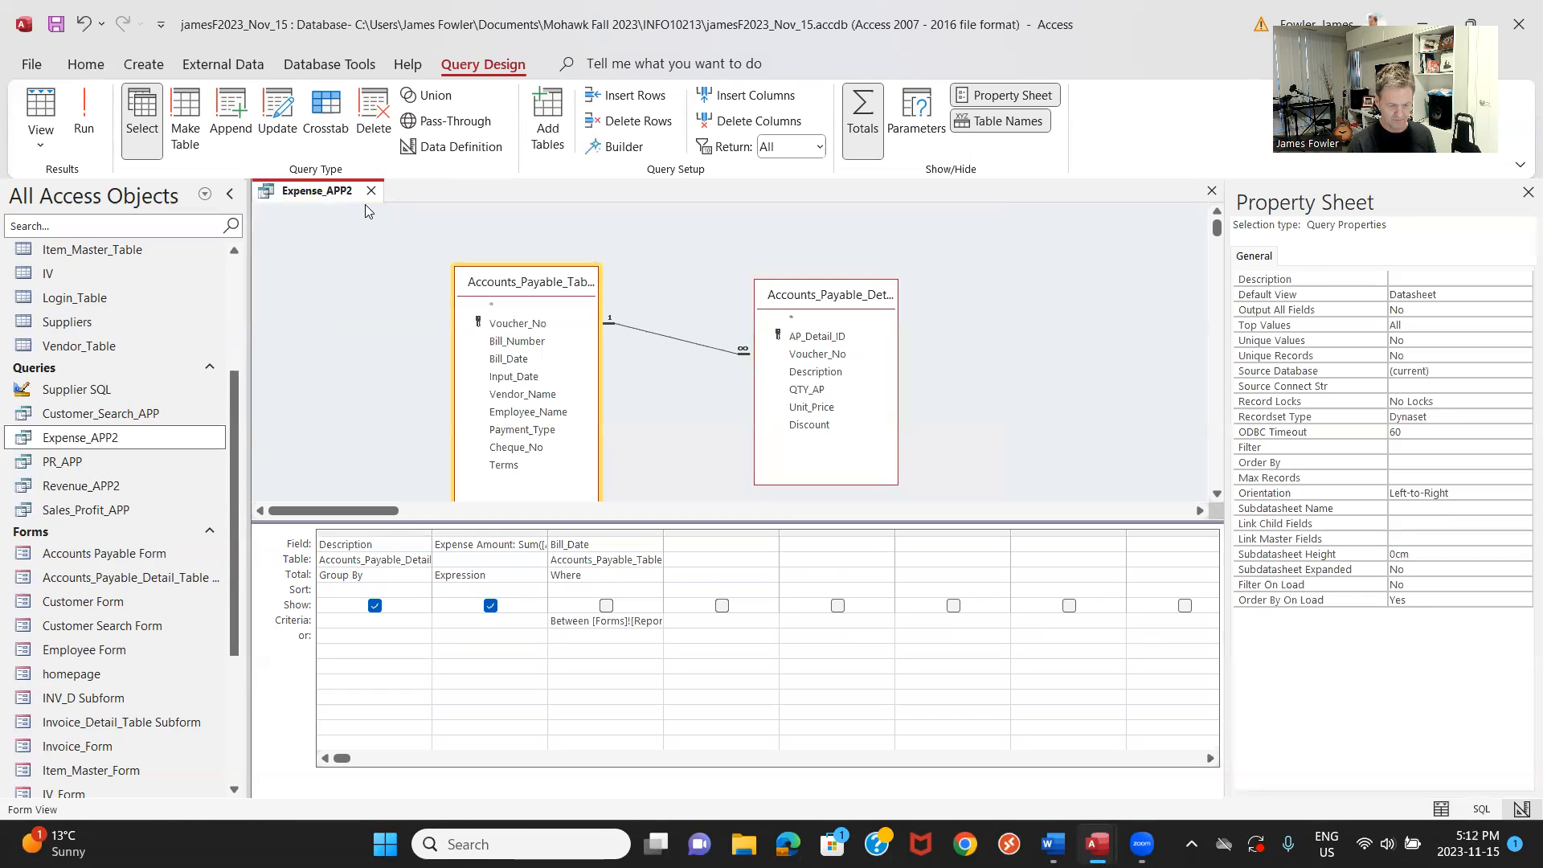
click(370, 190)
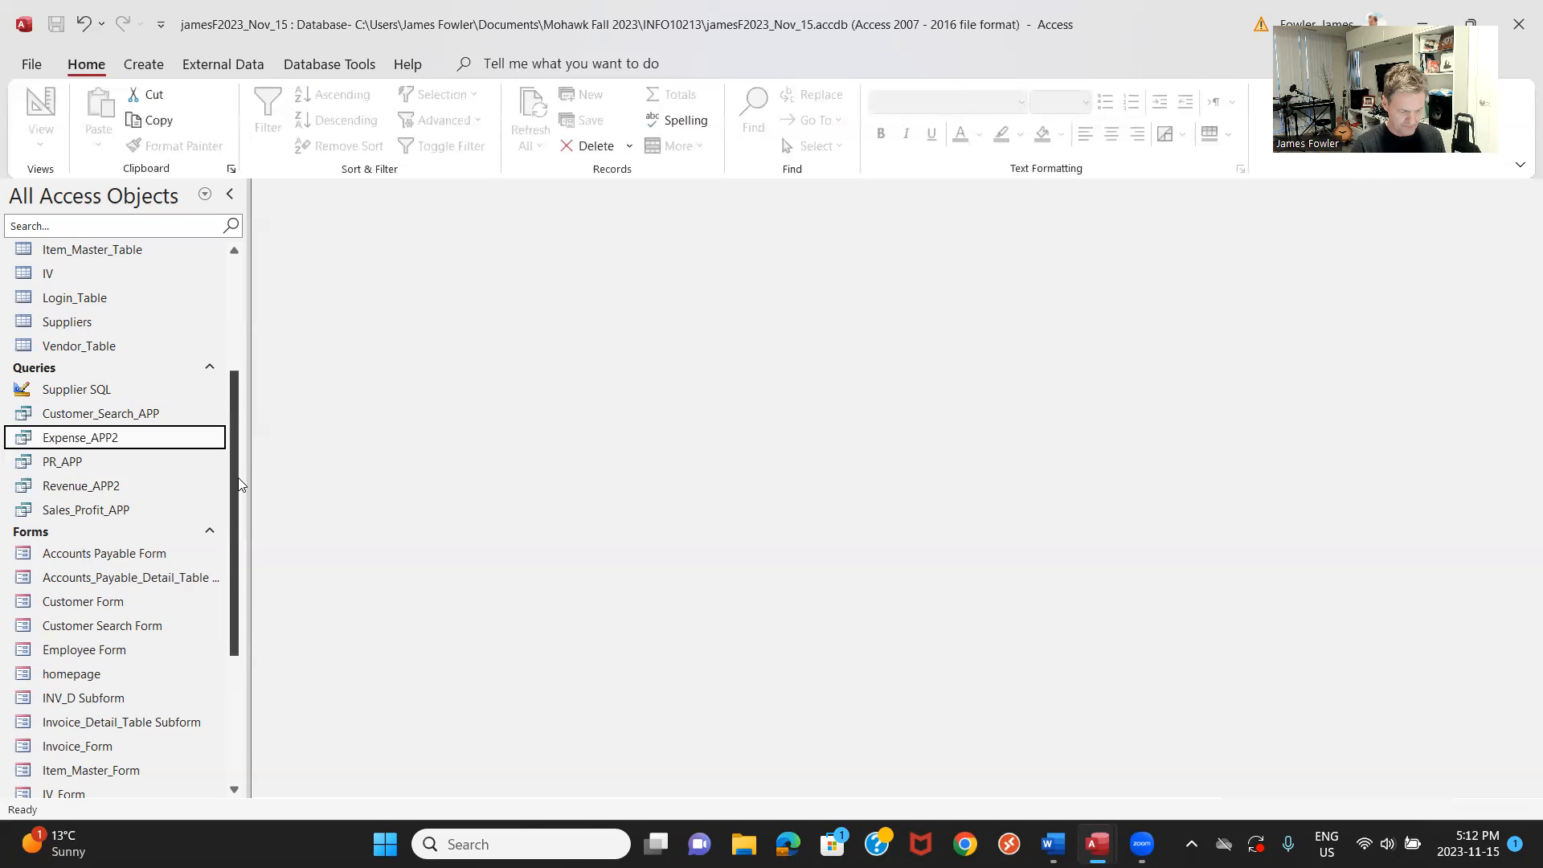
drag(234, 480, 256, 646)
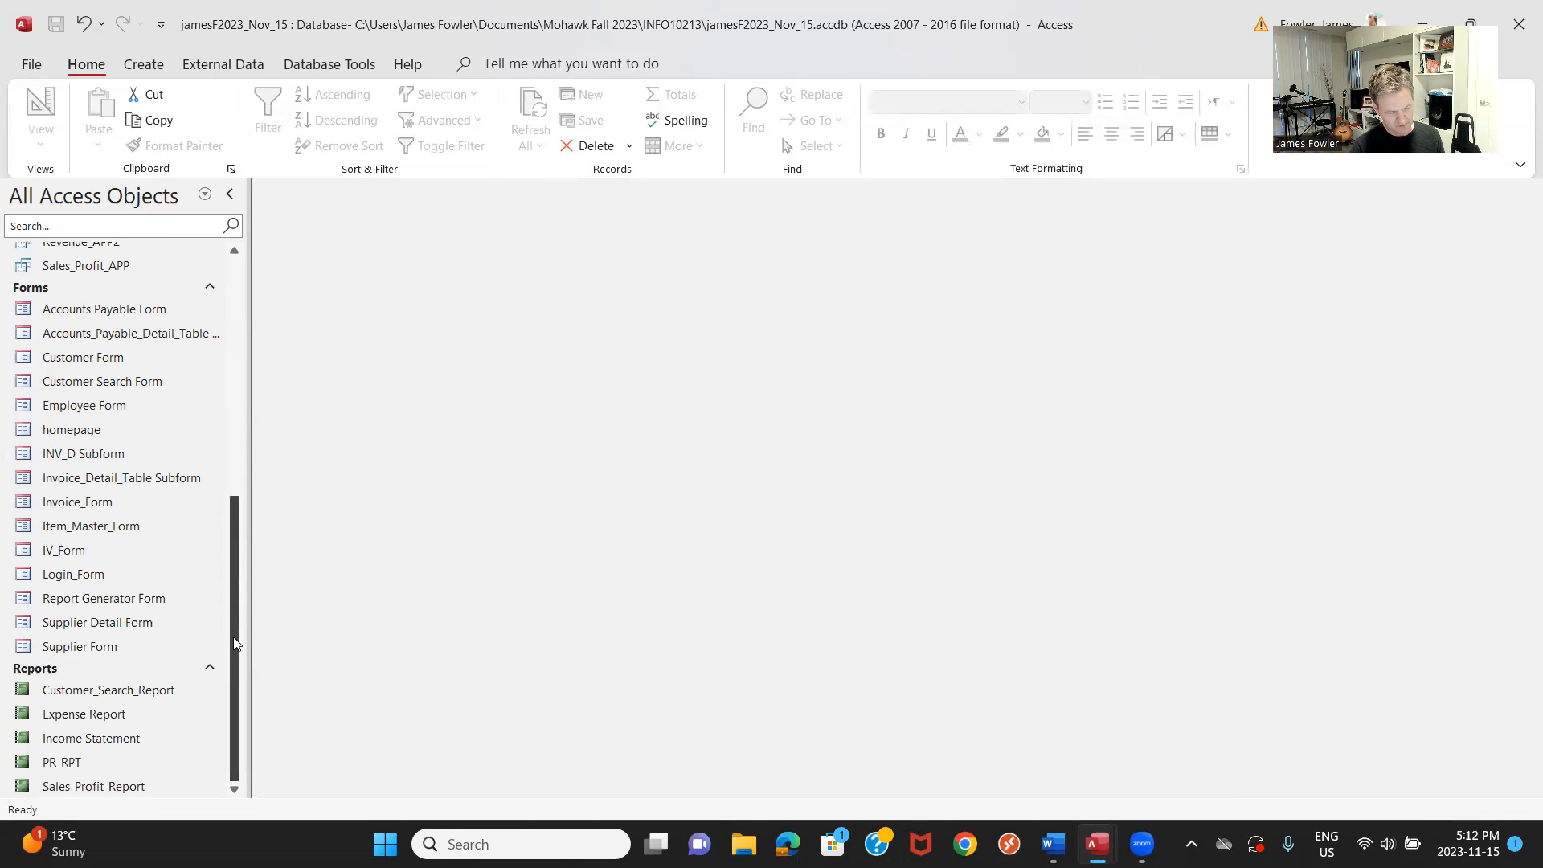
click(133, 738)
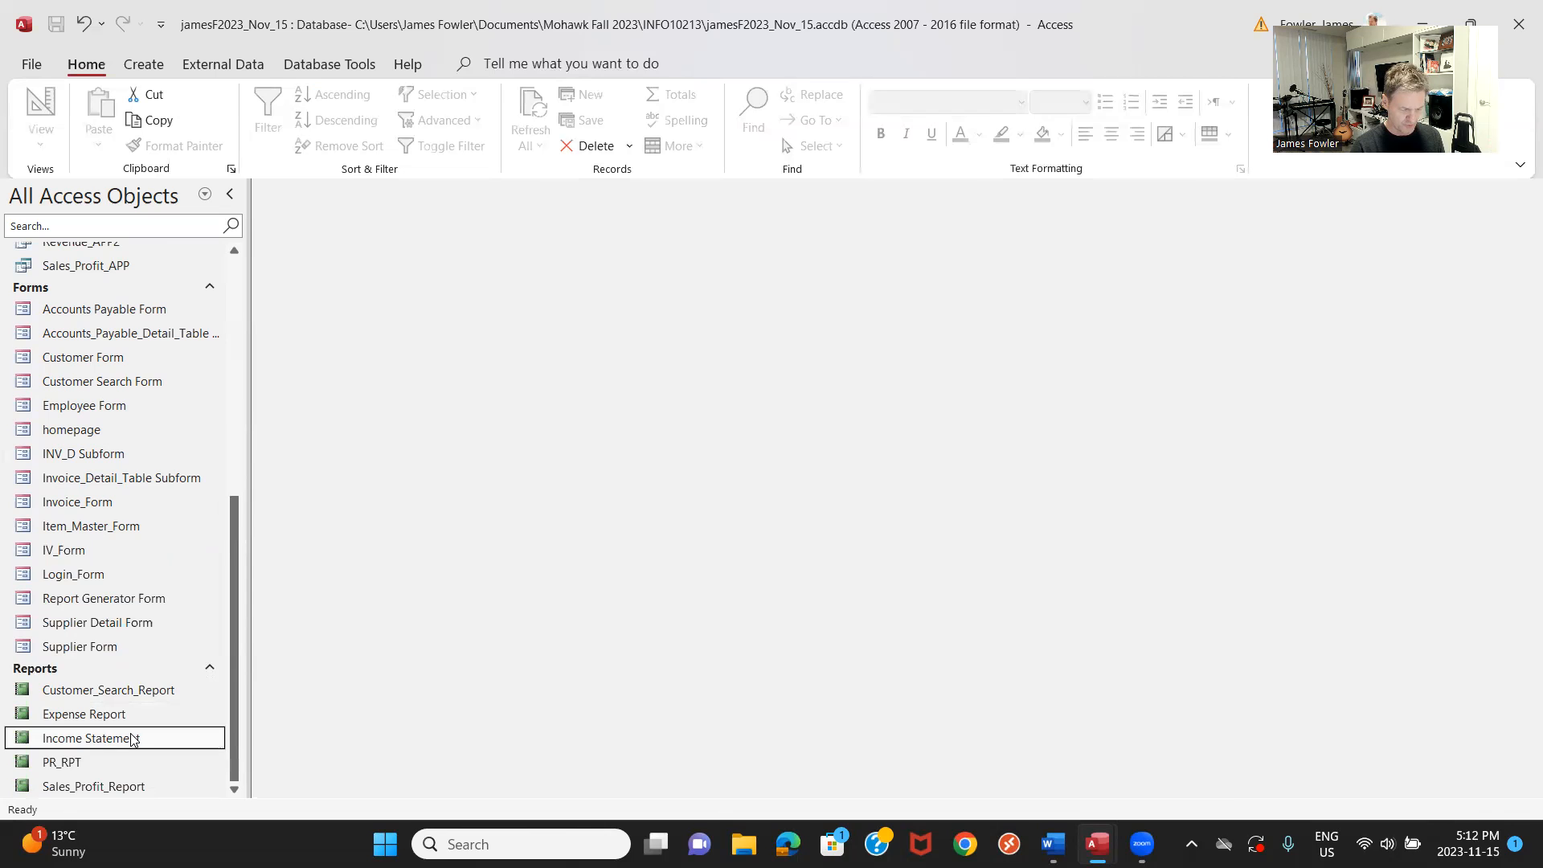
double_click(132, 738)
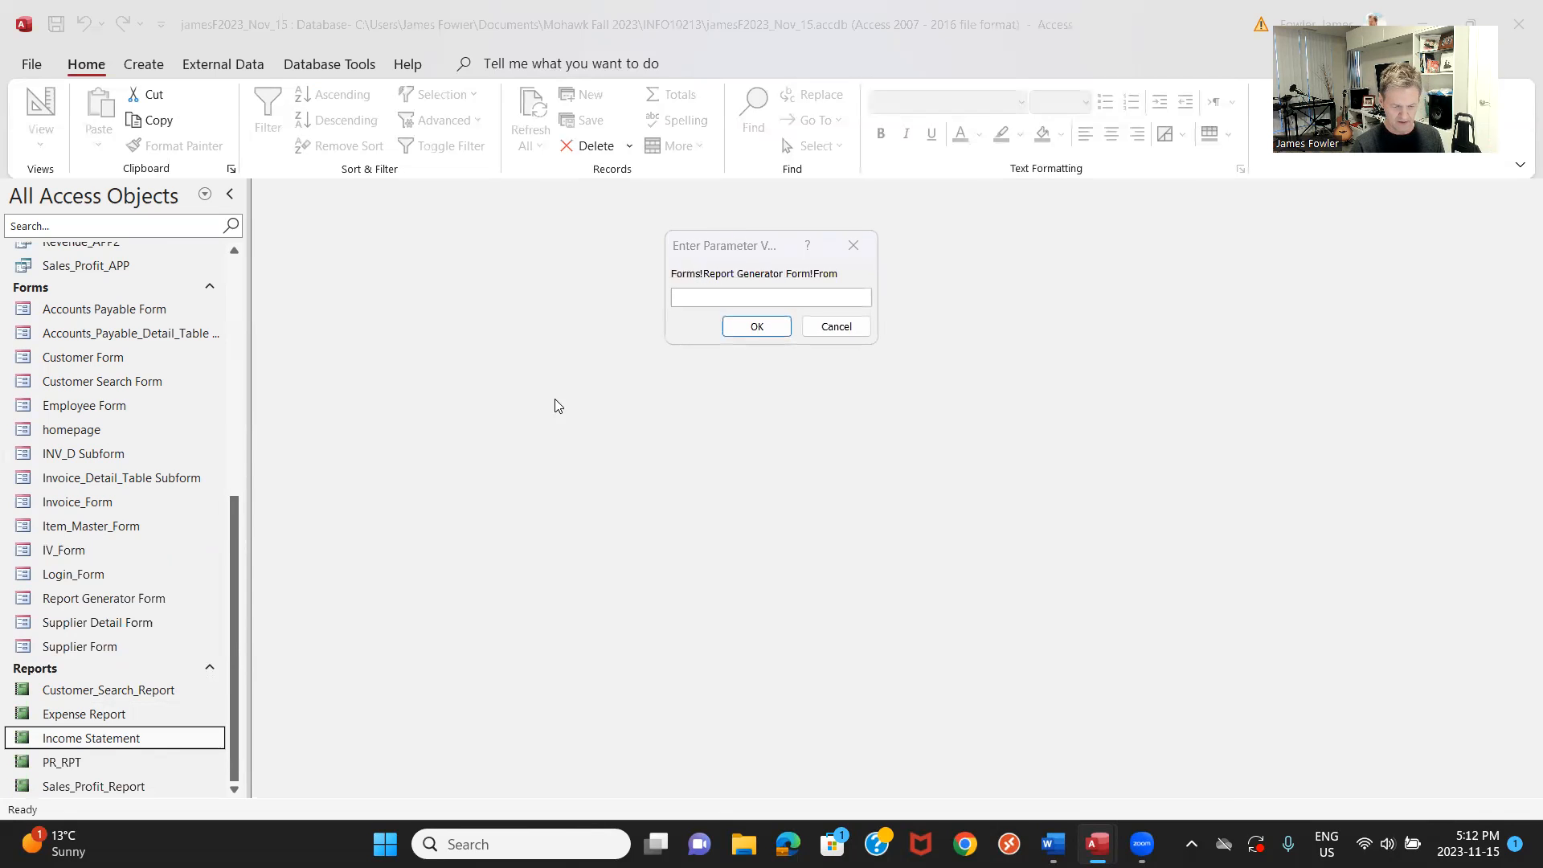
click(860, 329)
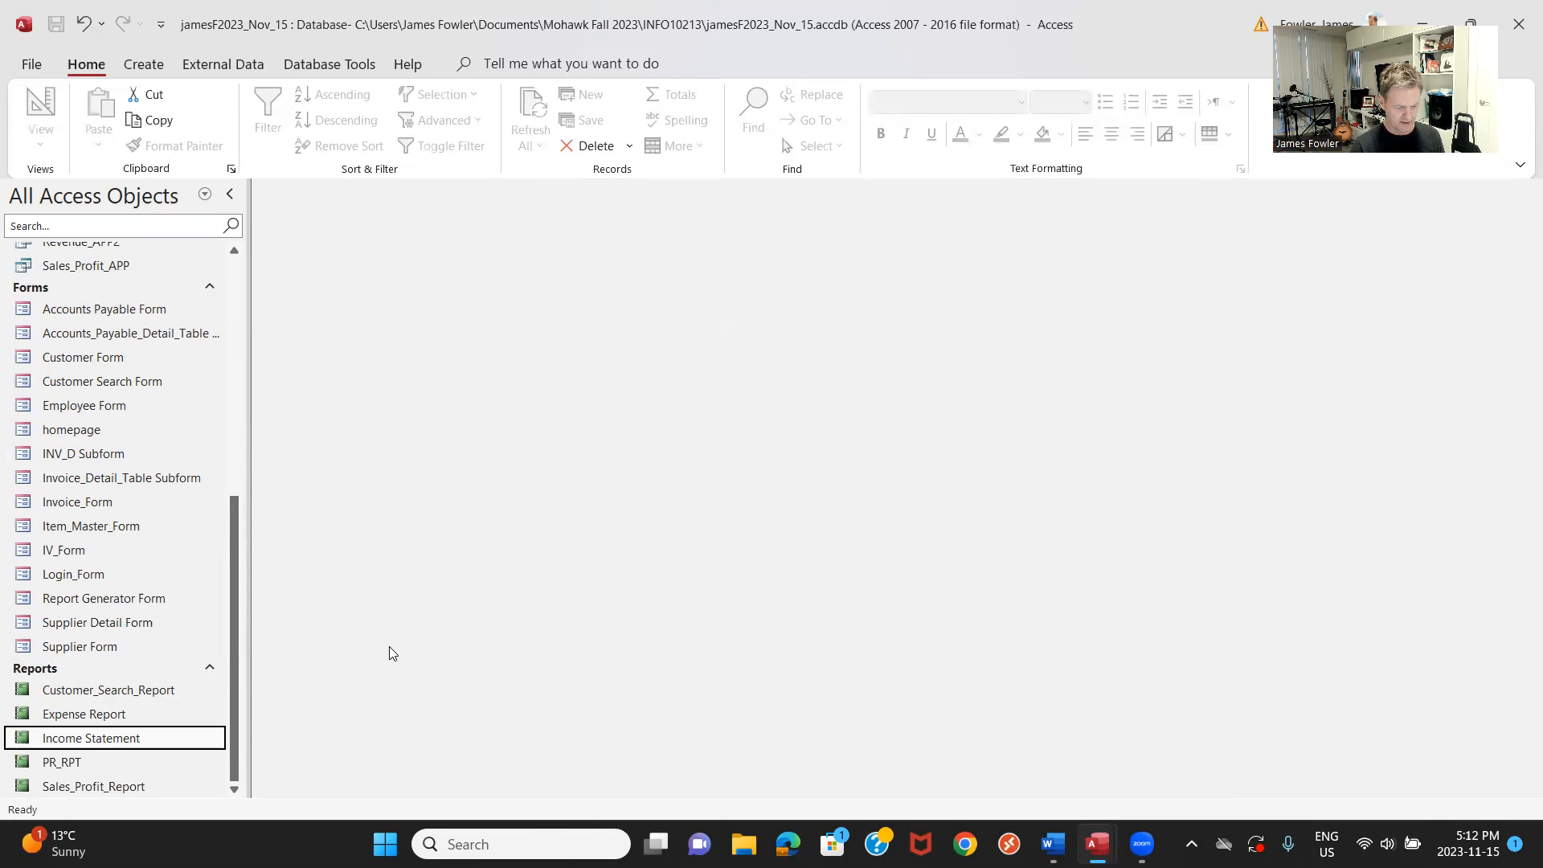
Open the Report Generator Form, run Generate Report with the existing dates, and close the resulting Income Statement.
double_click(147, 600)
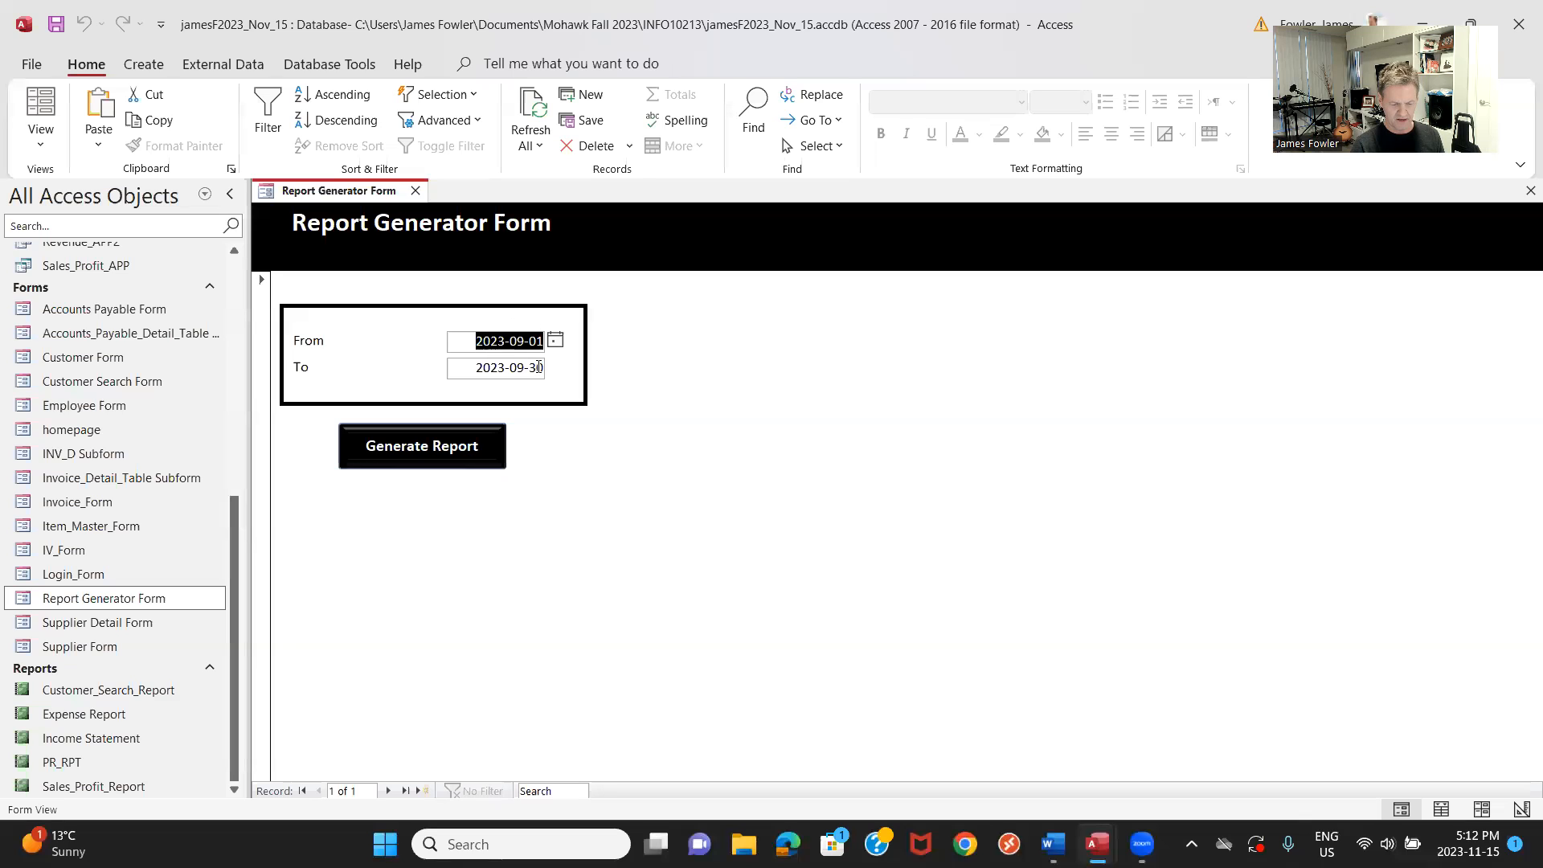
click(438, 448)
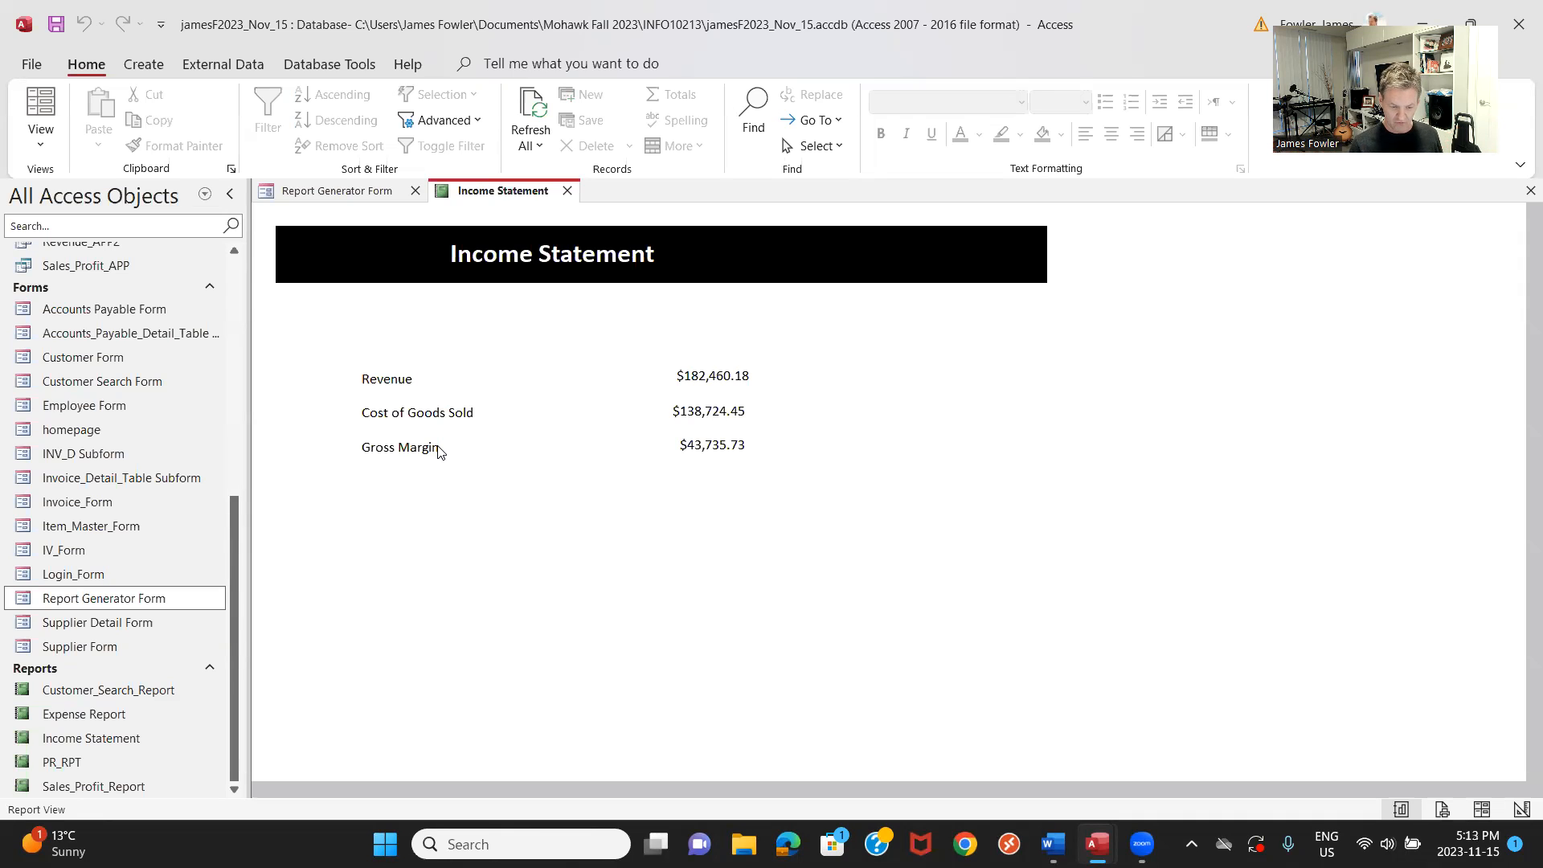
click(566, 192)
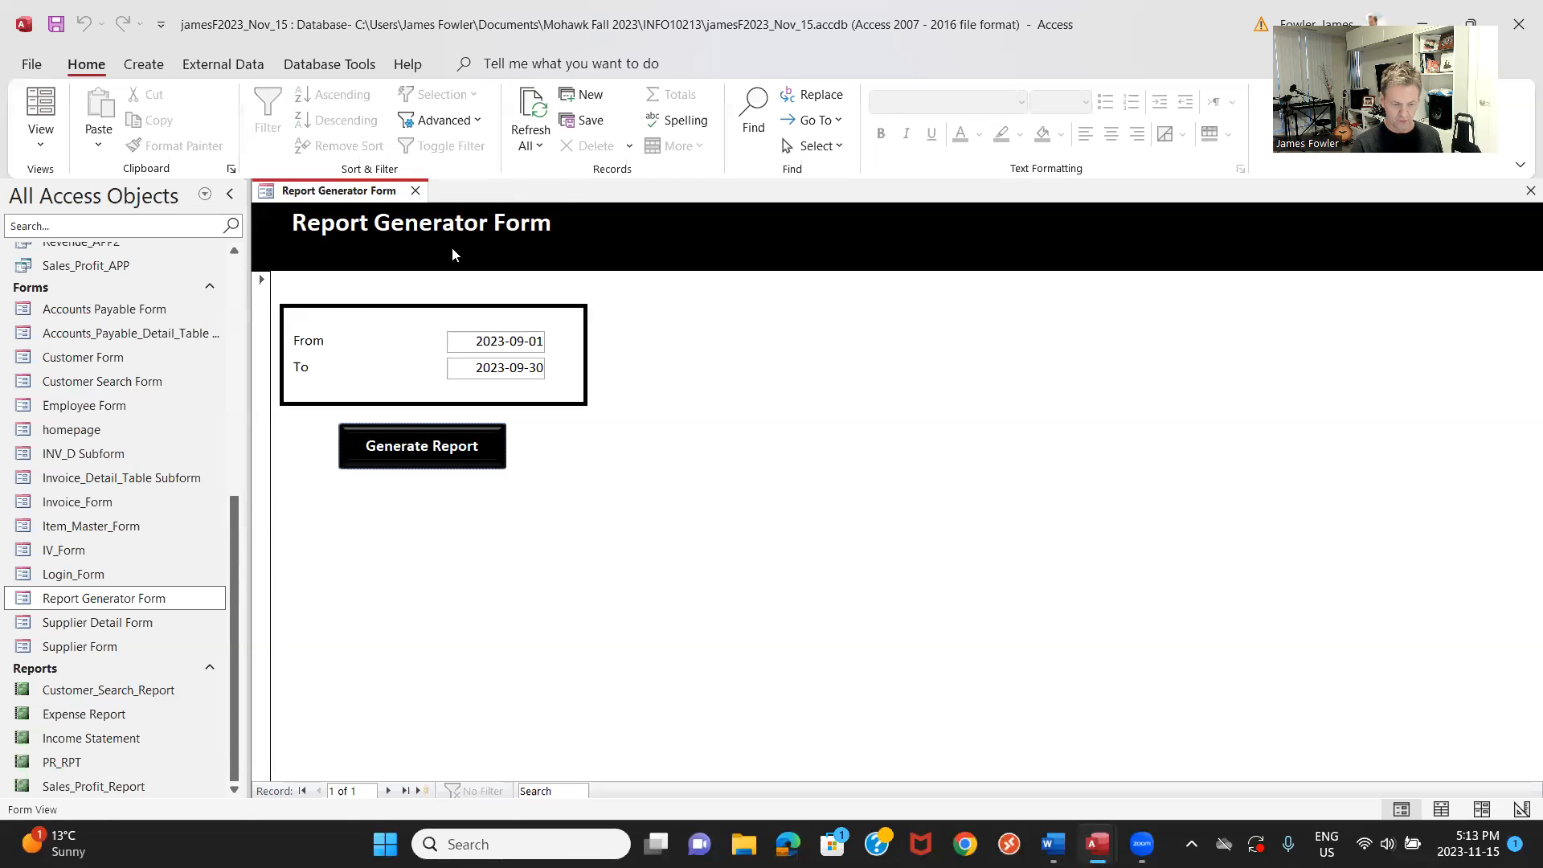
Pick 2023-09-01 as the From date and 2023-09-30 as the To date in the form, and generate the report.
click(527, 339)
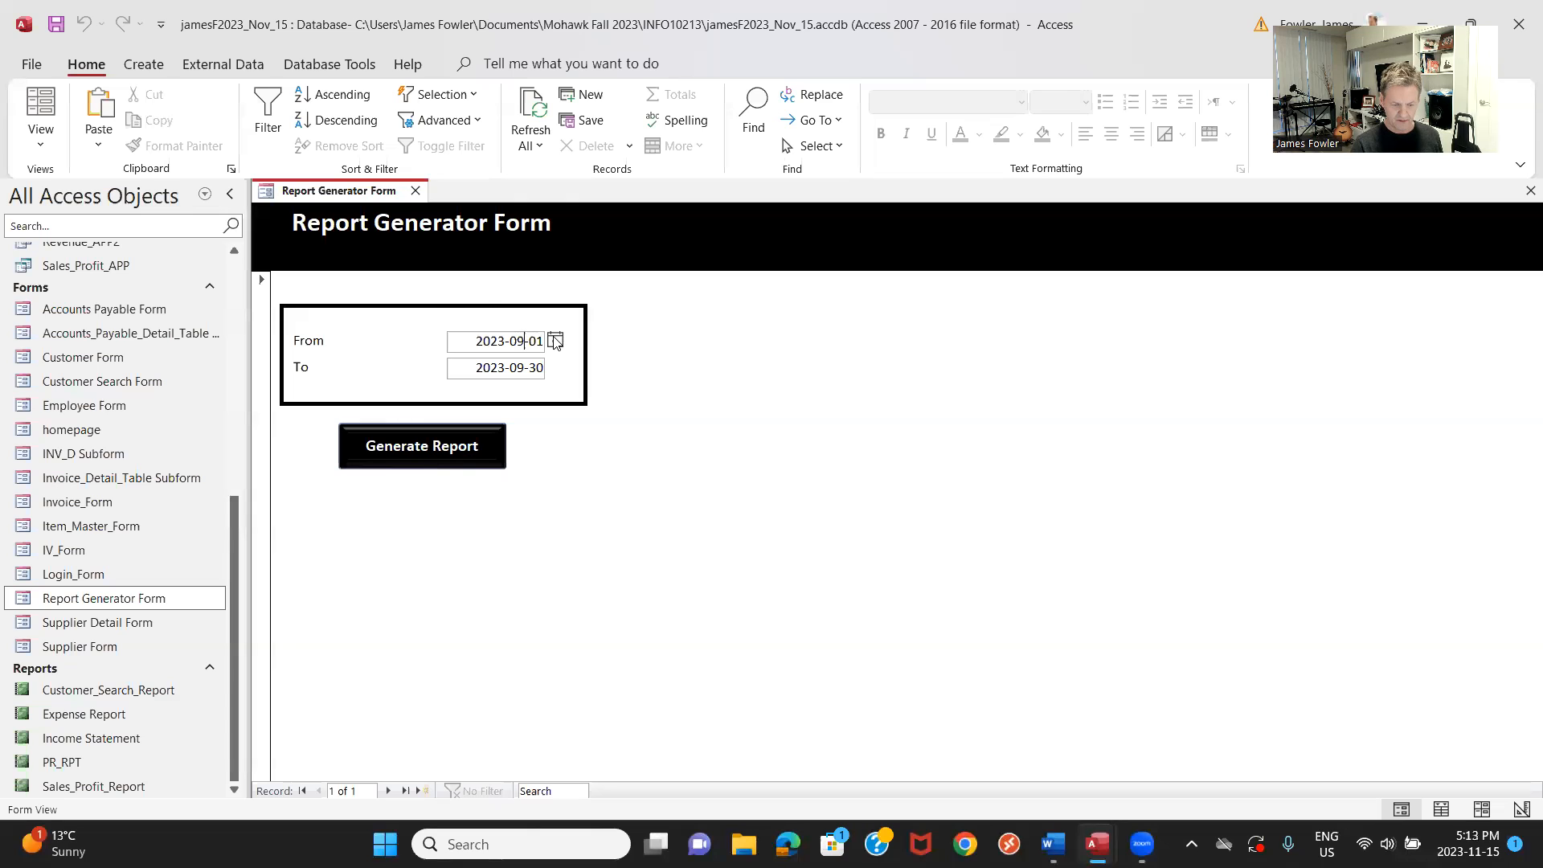
click(555, 341)
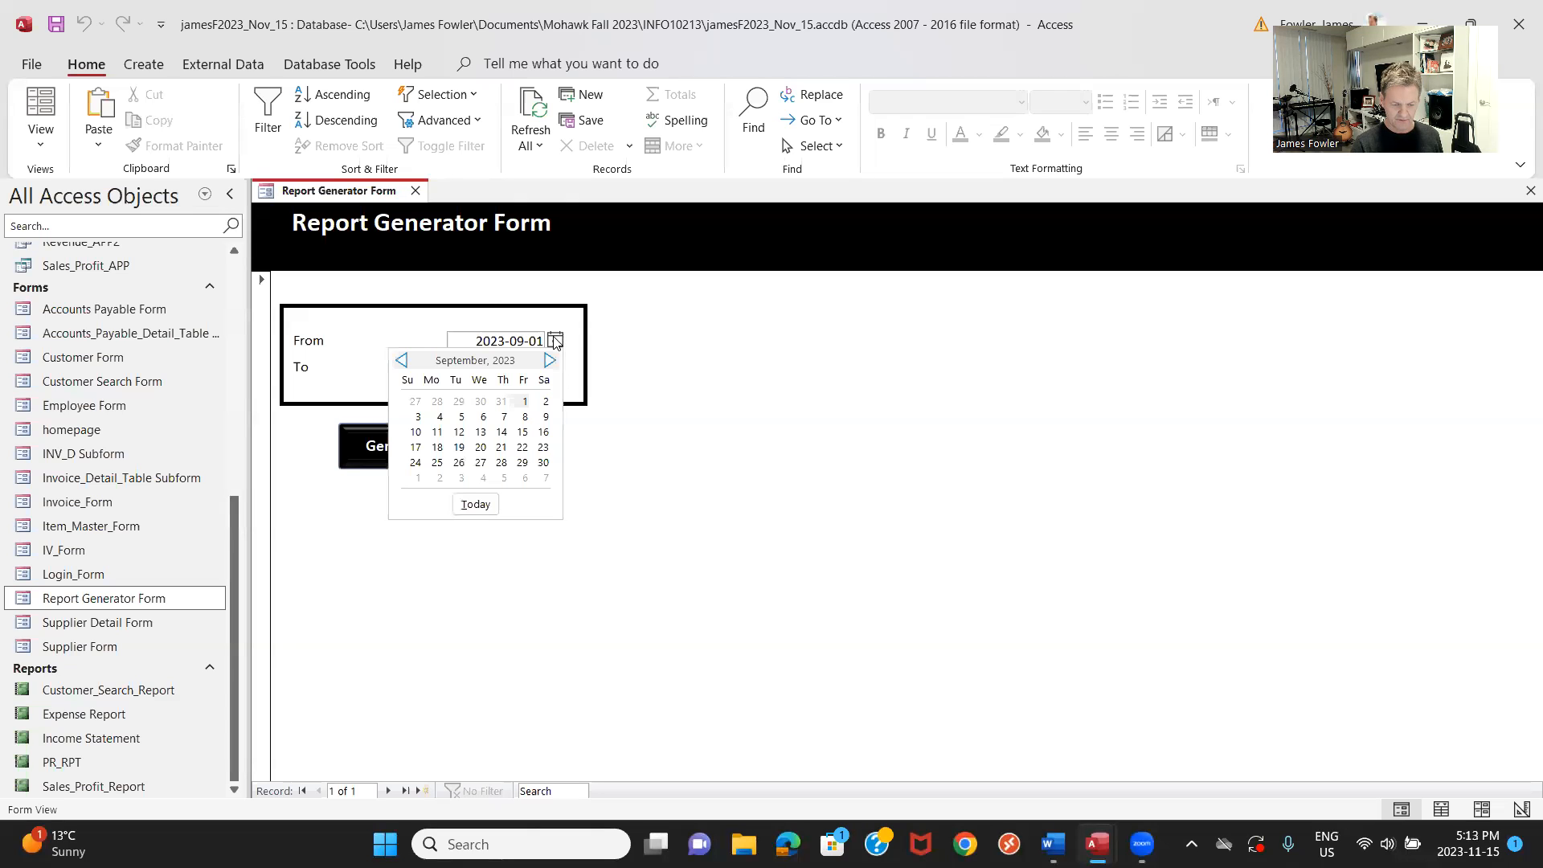
click(524, 401)
click(531, 369)
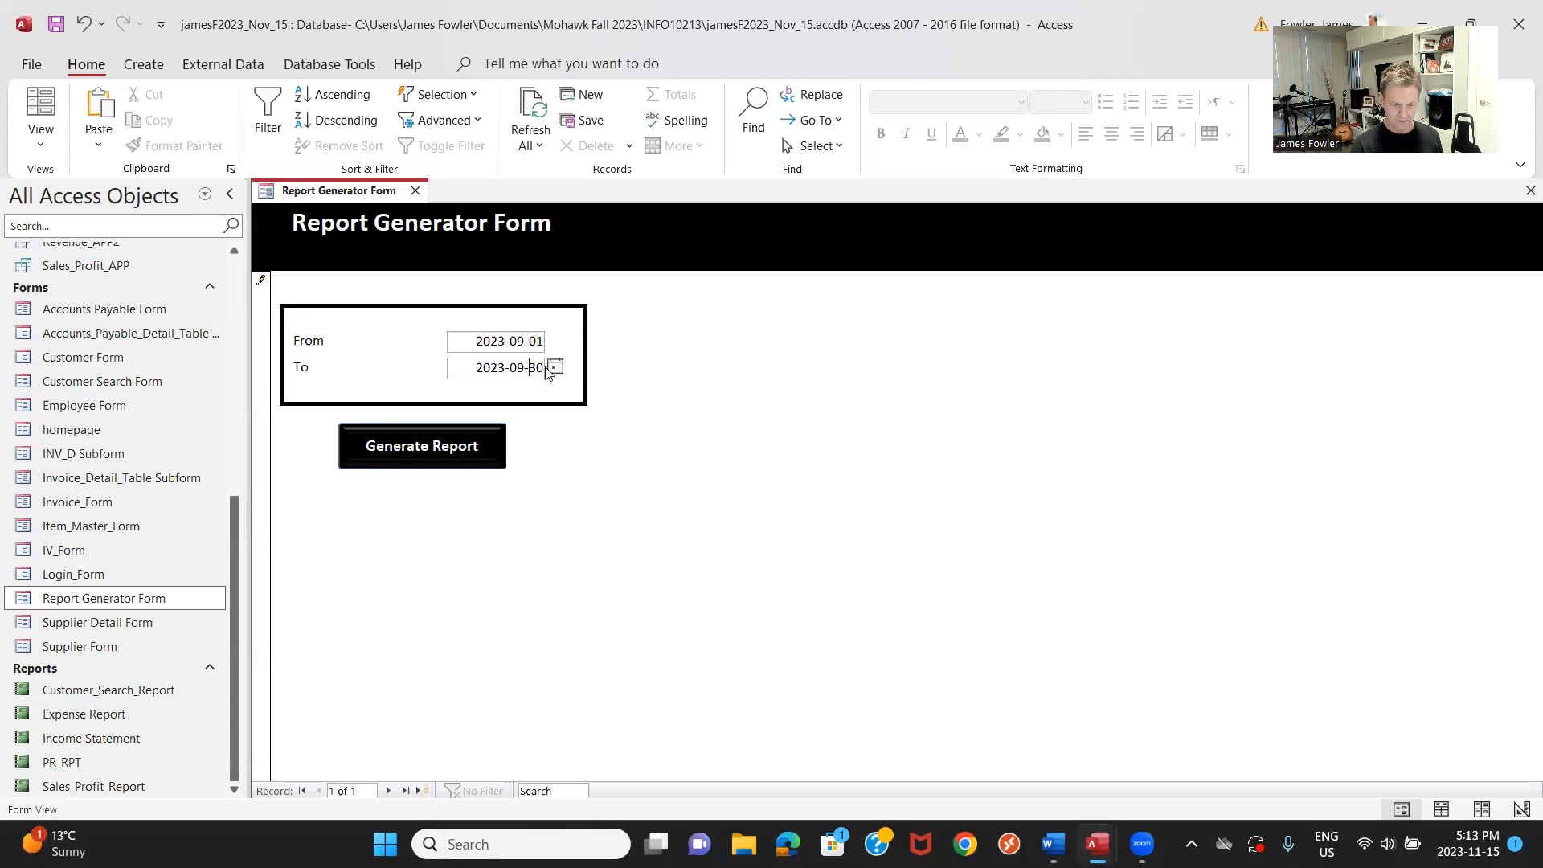
click(558, 367)
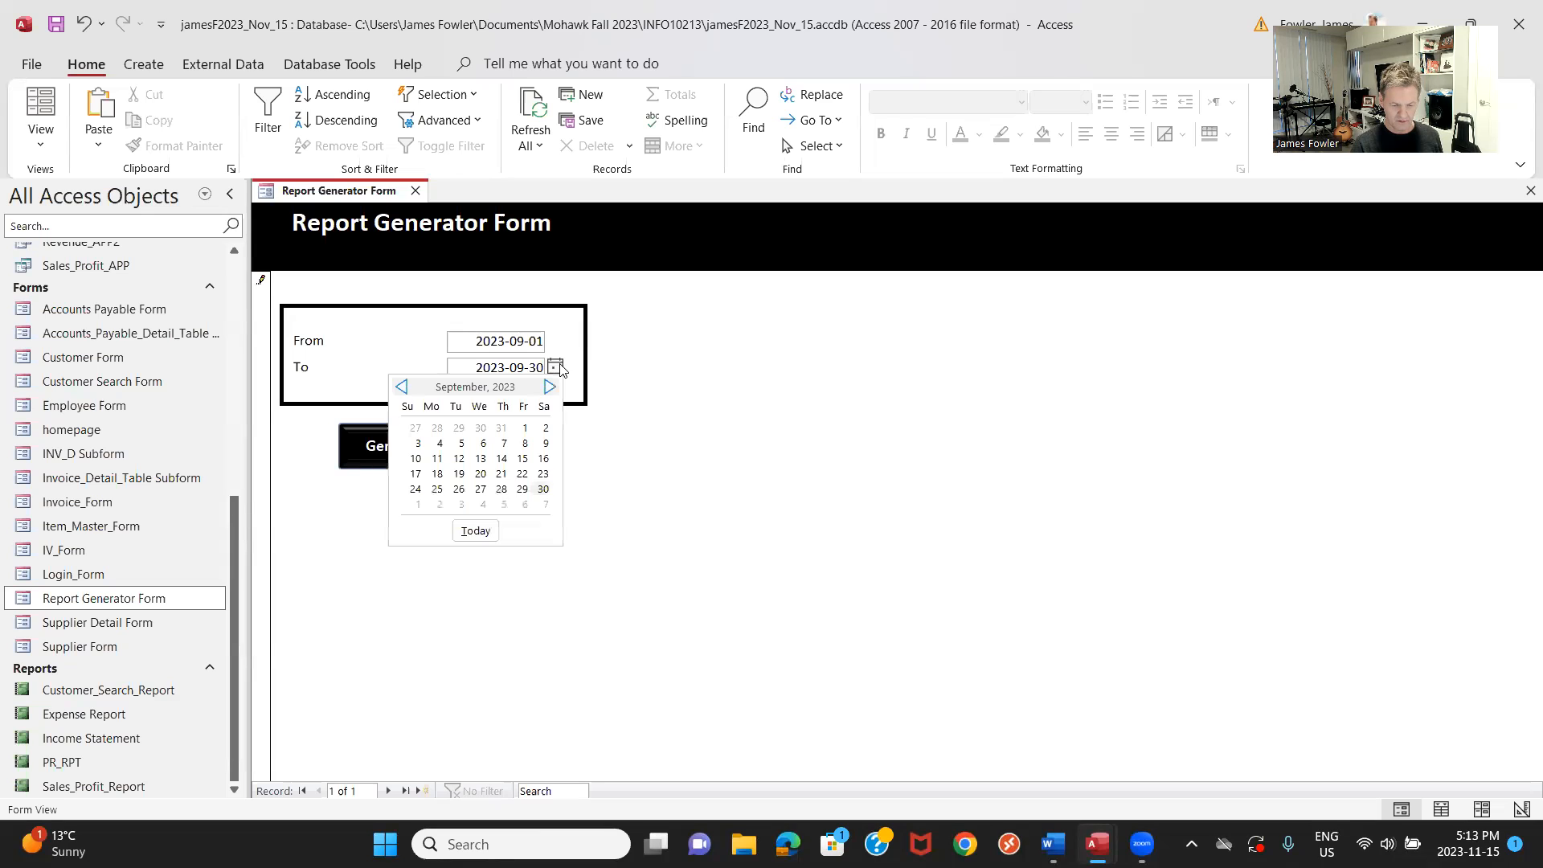
click(543, 489)
click(455, 447)
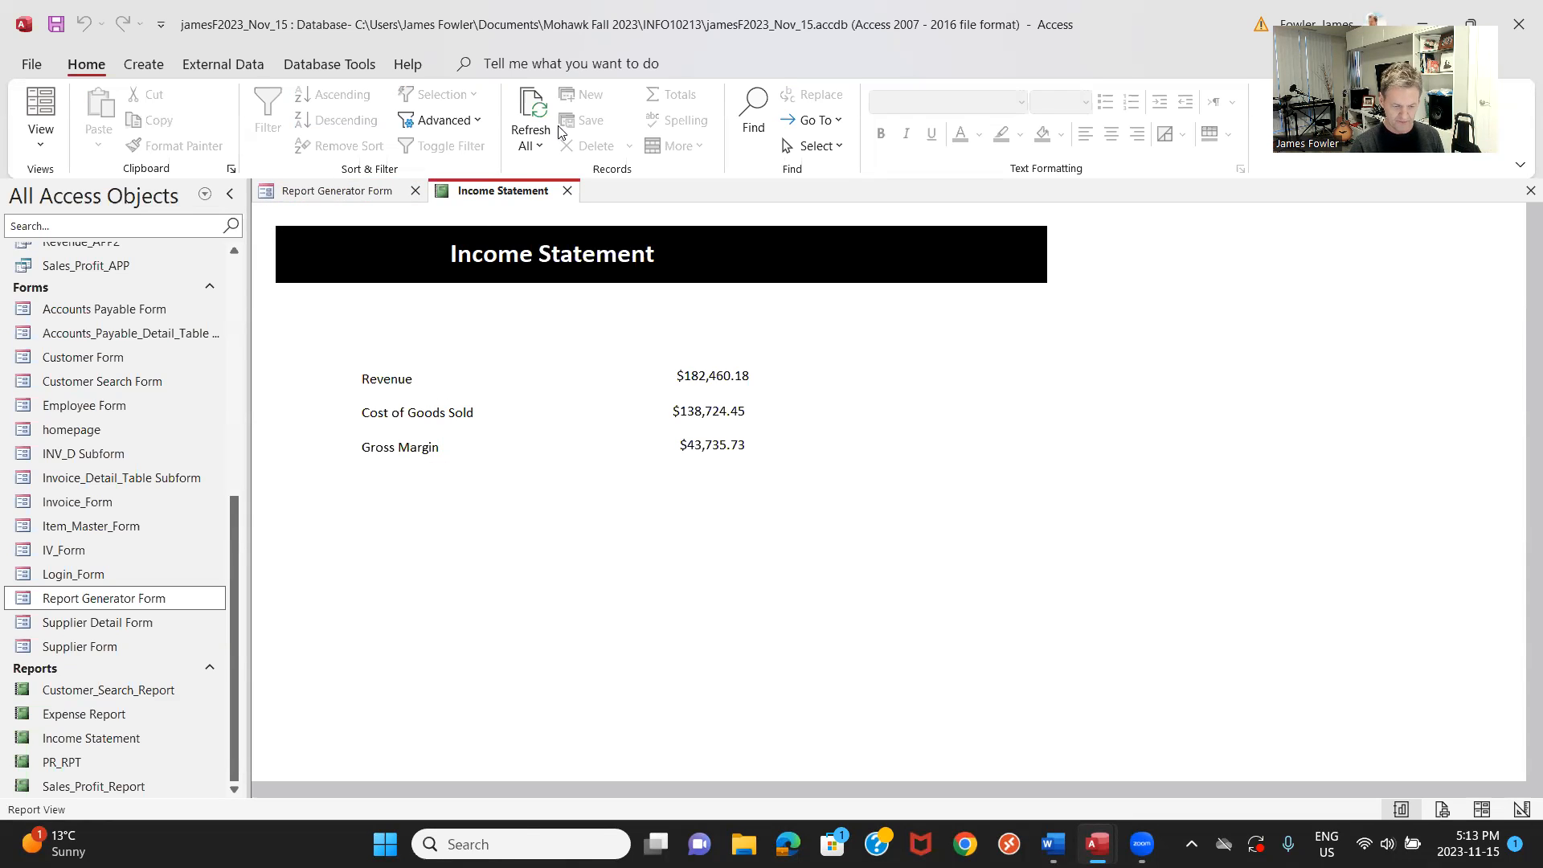
Switch the Income Statement report to Design View and extend its Report Footer section to about 10.7 cm tall.
right_click(524, 190)
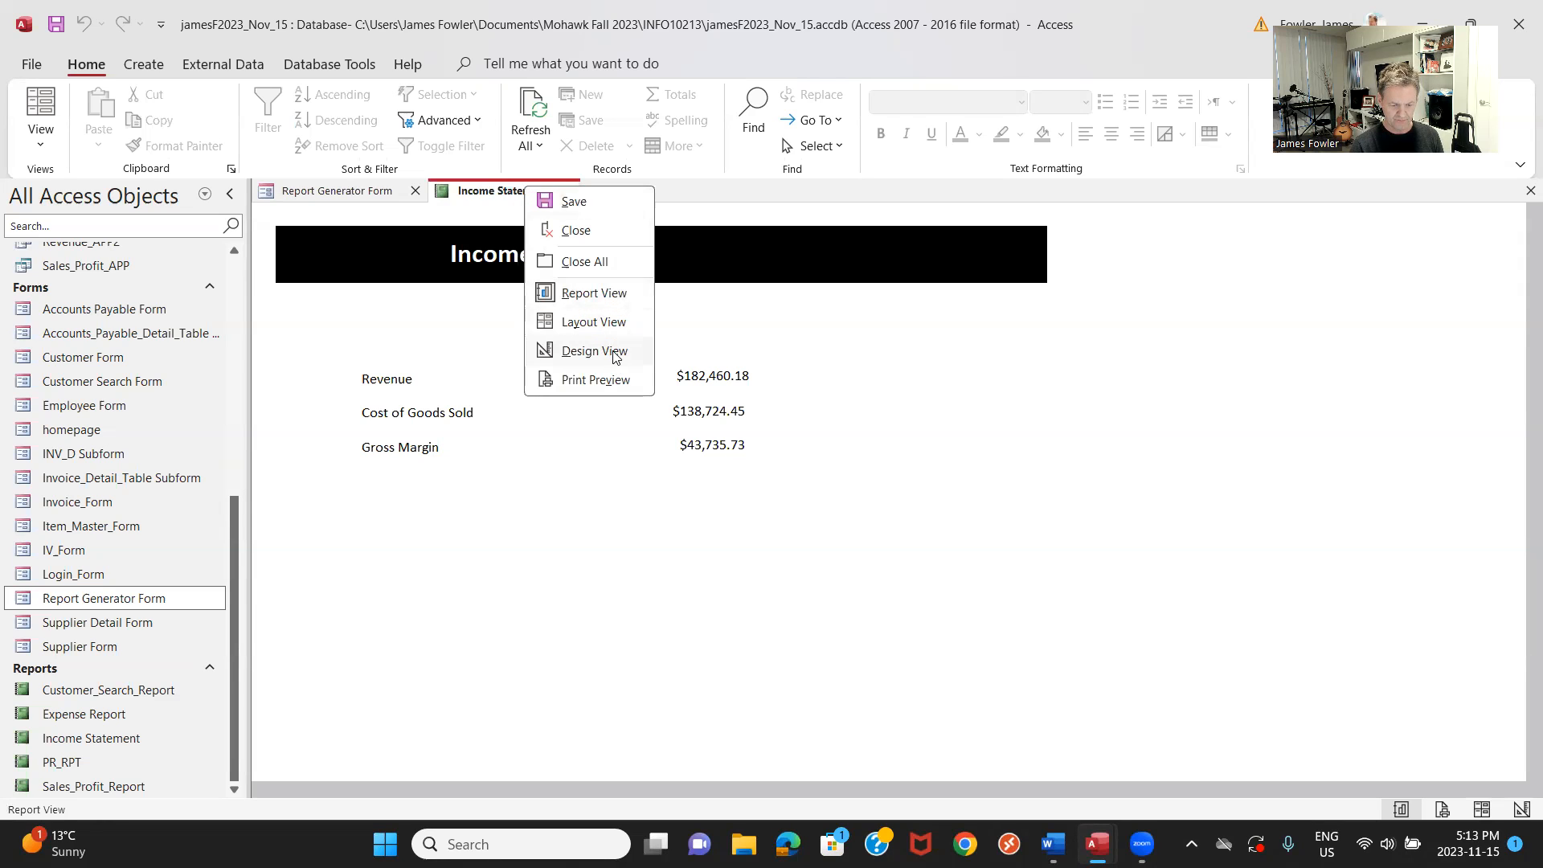
click(613, 354)
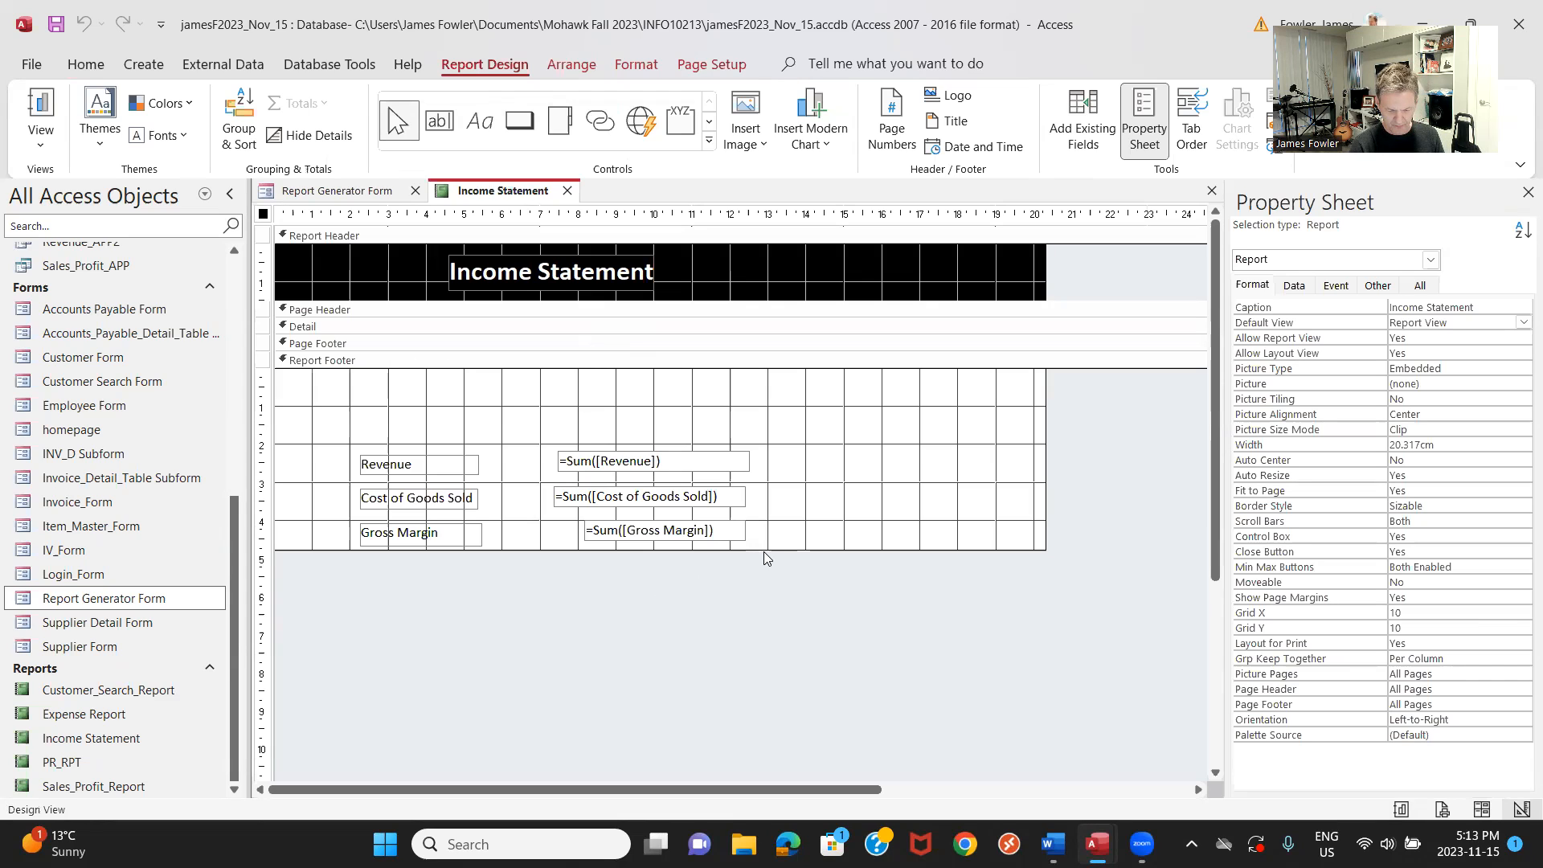
drag(763, 549, 809, 770)
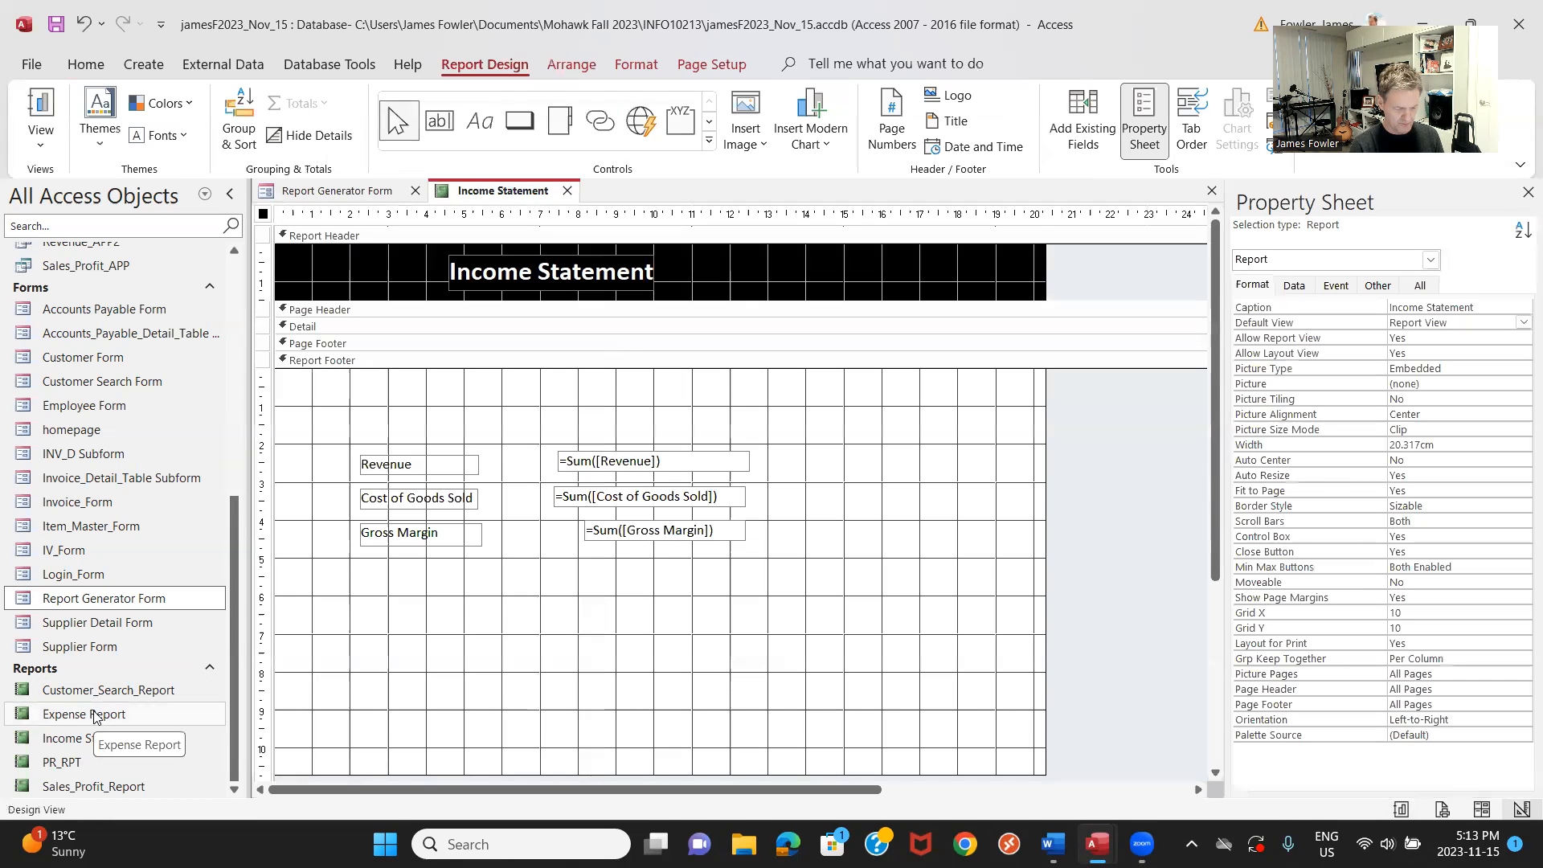
Insert Expense Report as a subreport below the Gross Margin row and shift its label left to line up with the row labels.
drag(94, 715, 400, 596)
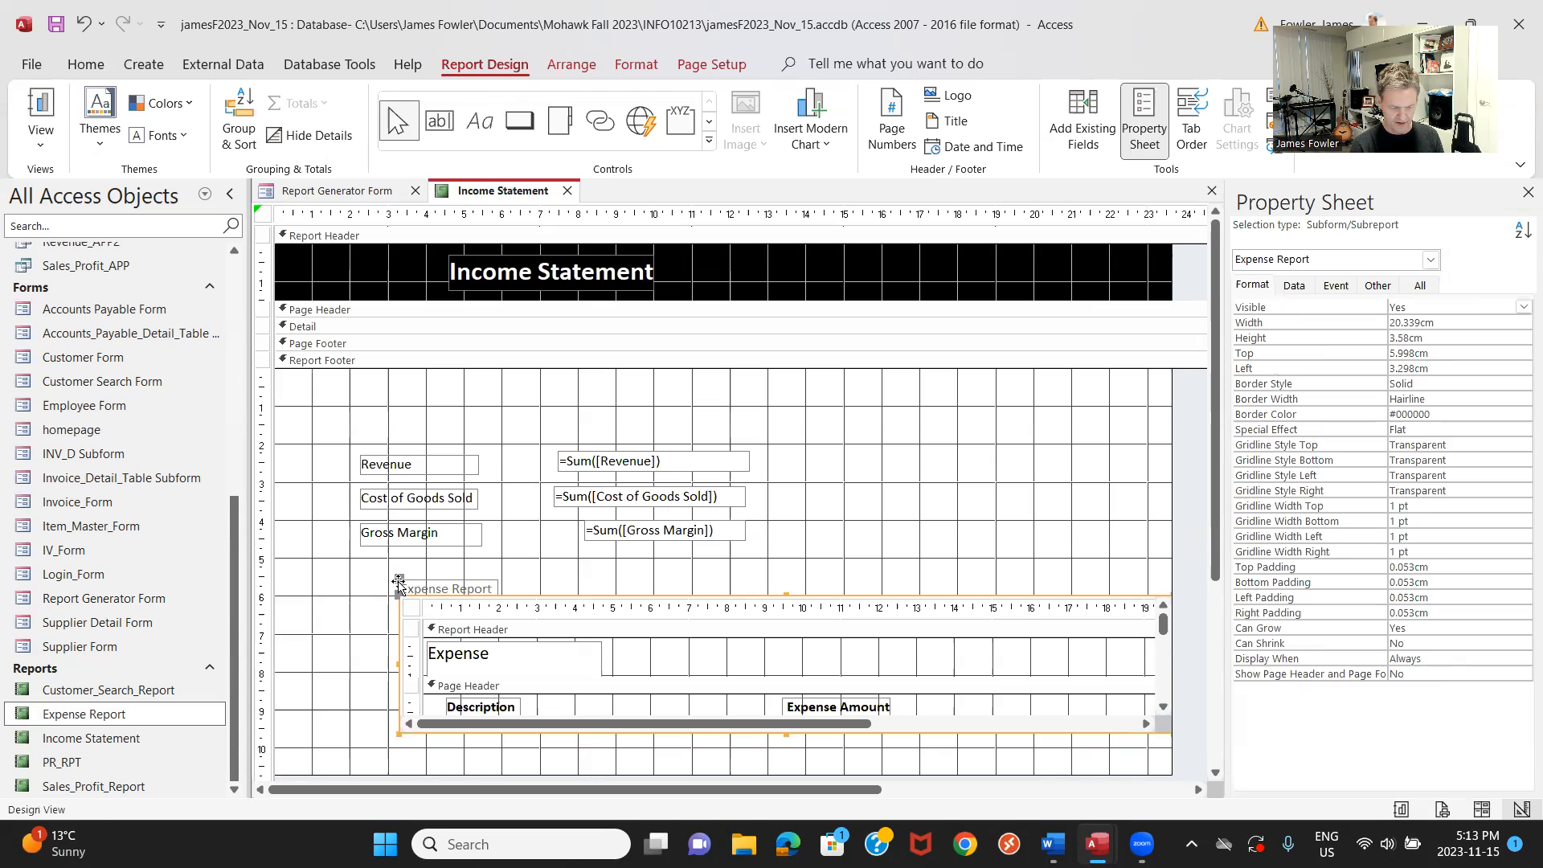
drag(398, 579, 351, 578)
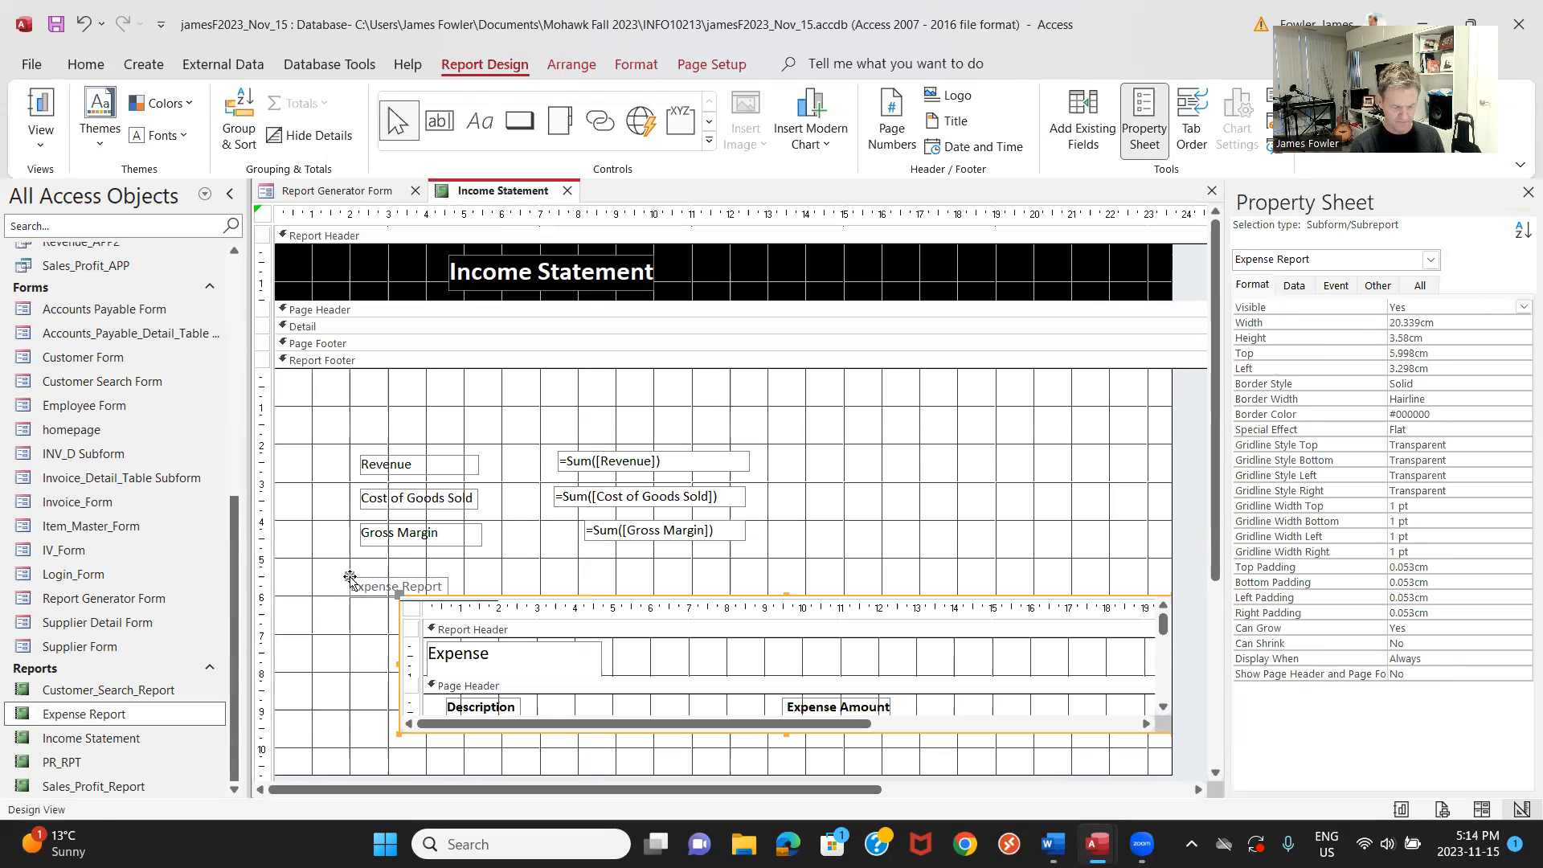
Move the Expense Report subreport to about 2.2 cm left and 5.8 cm top, and narrow it to about 17.2 cm.
click(403, 632)
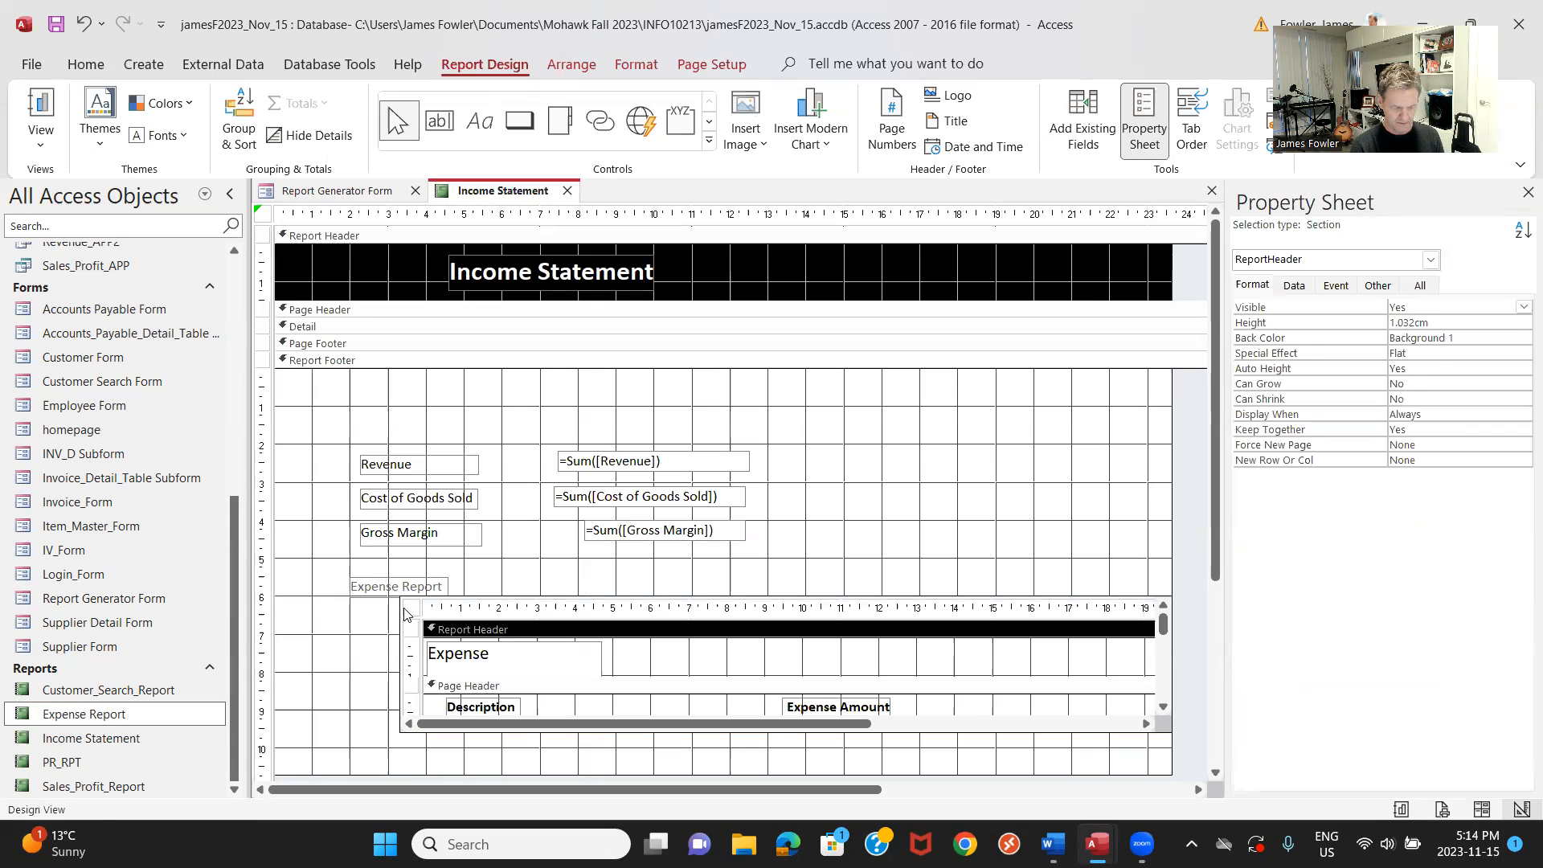
click(407, 609)
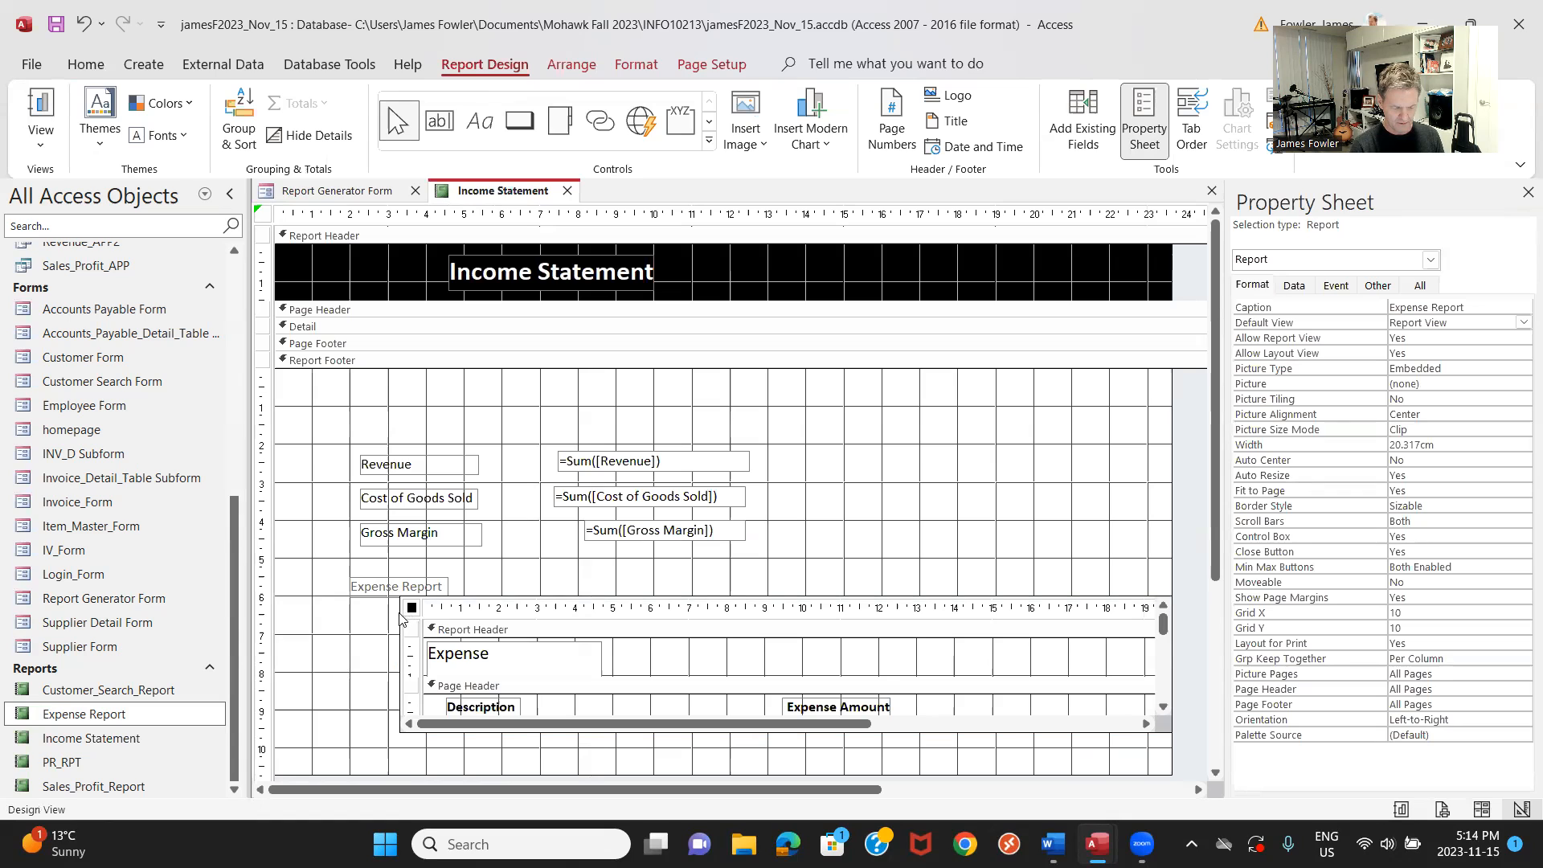
click(625, 607)
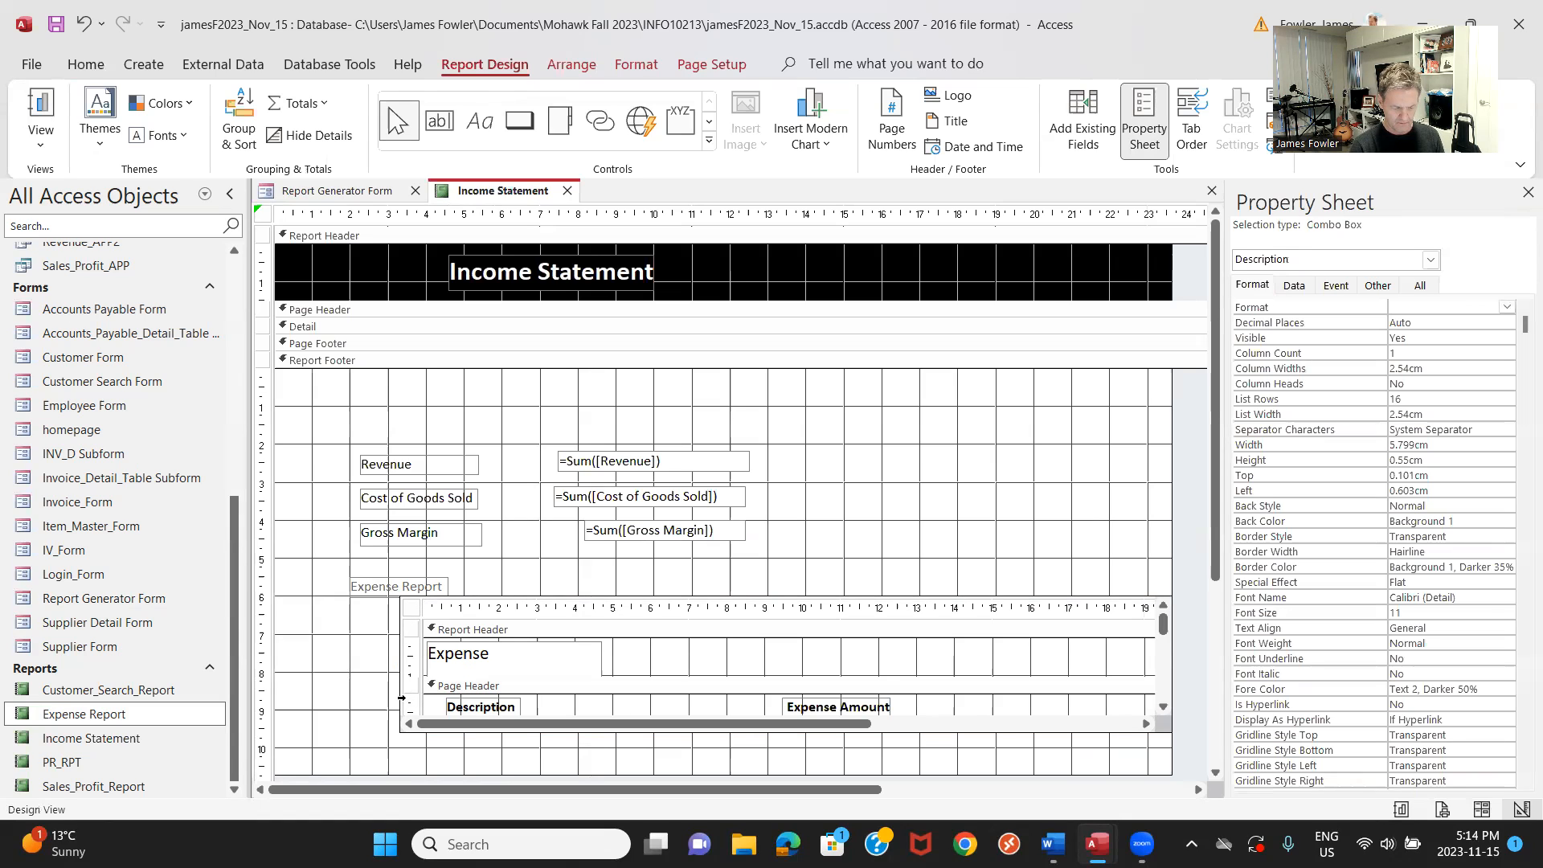
click(400, 693)
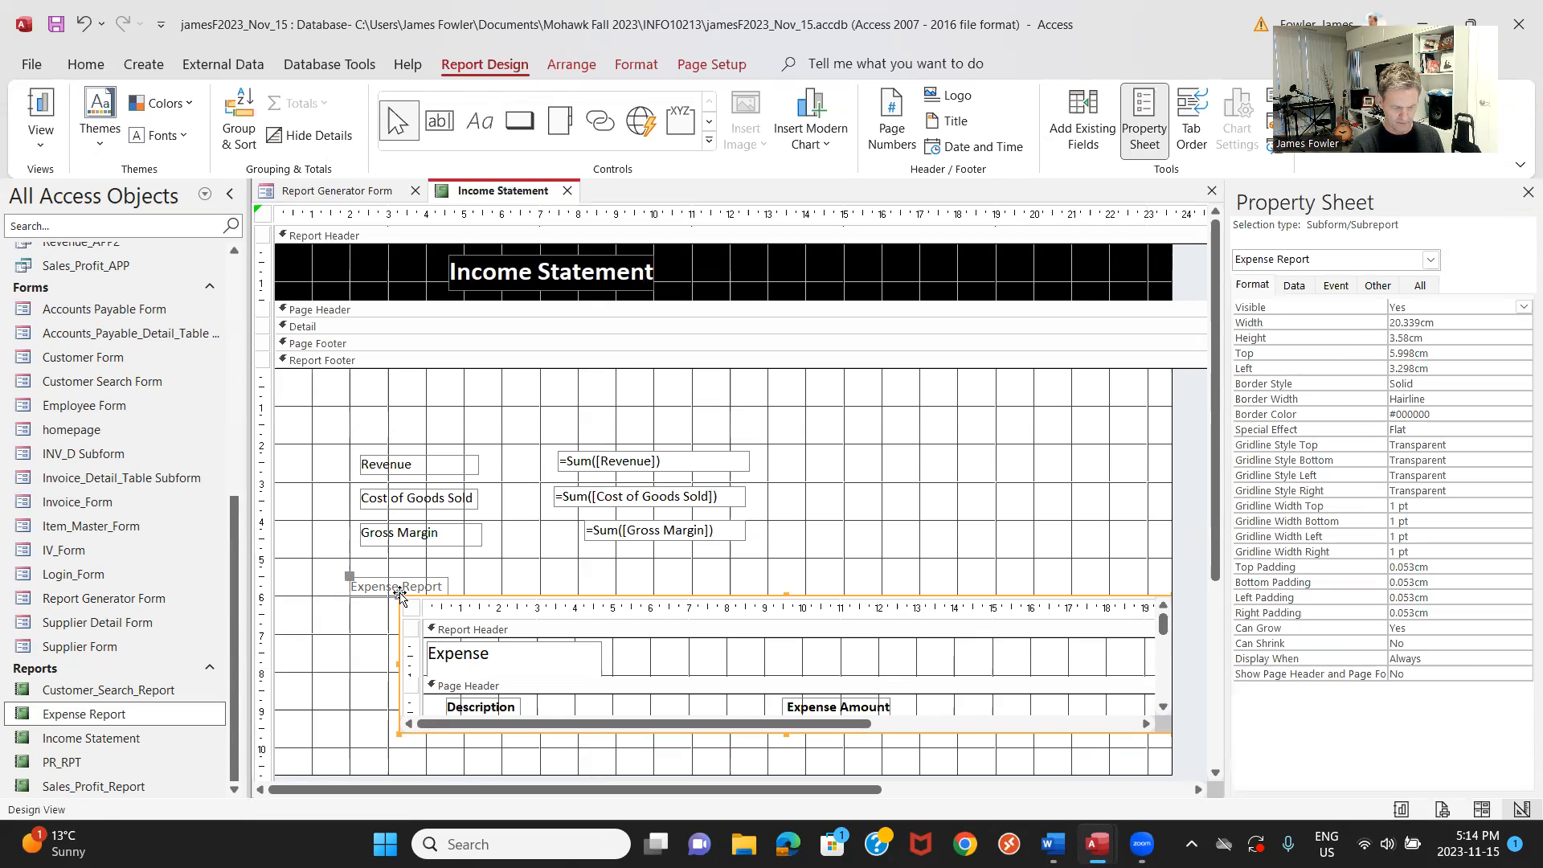
drag(399, 593, 357, 588)
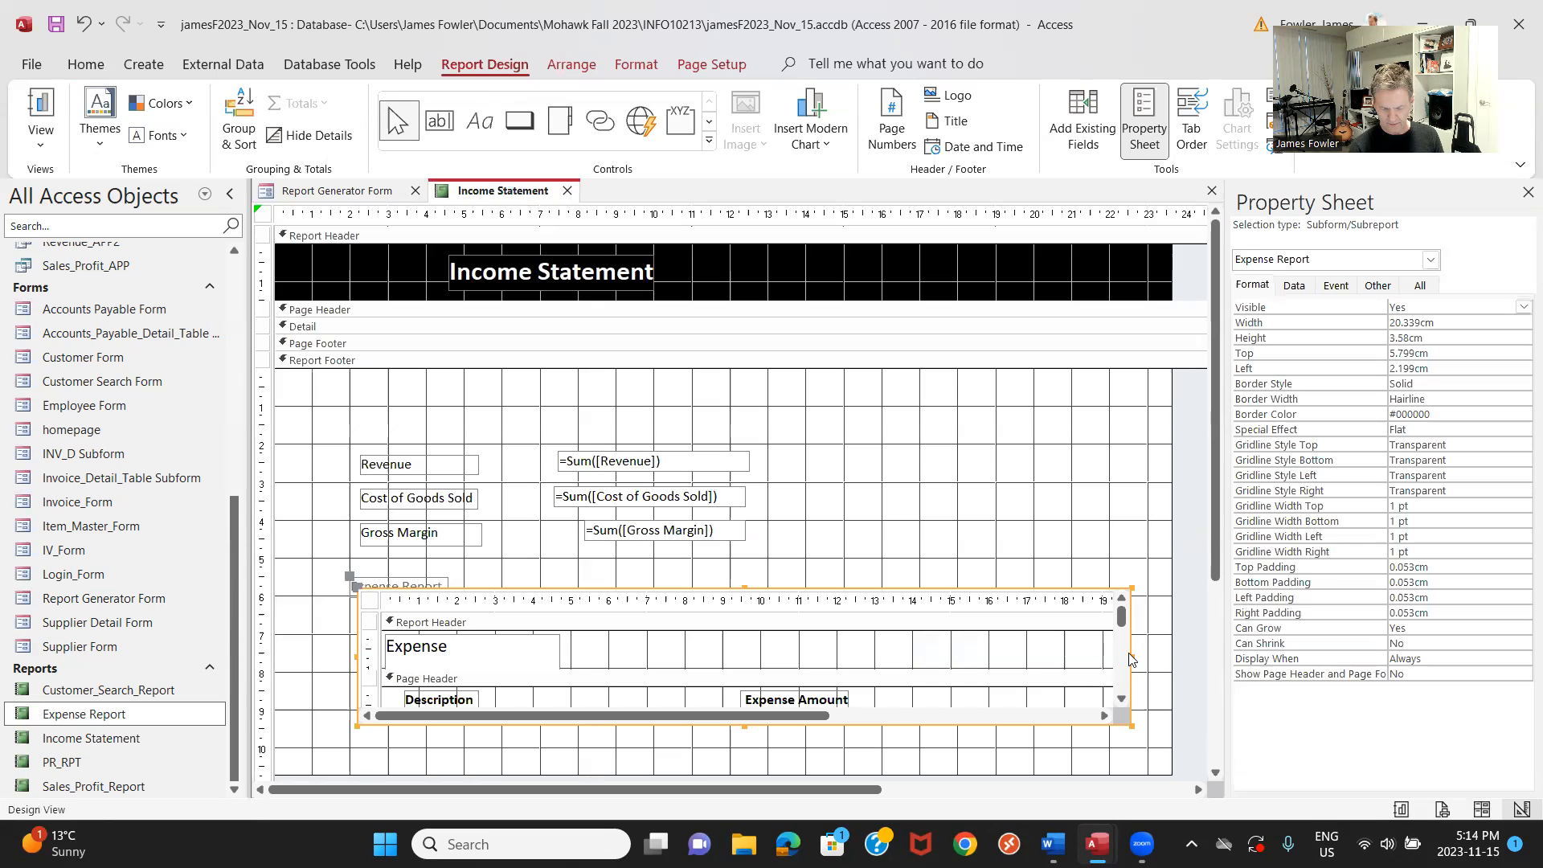
drag(1131, 654, 1014, 659)
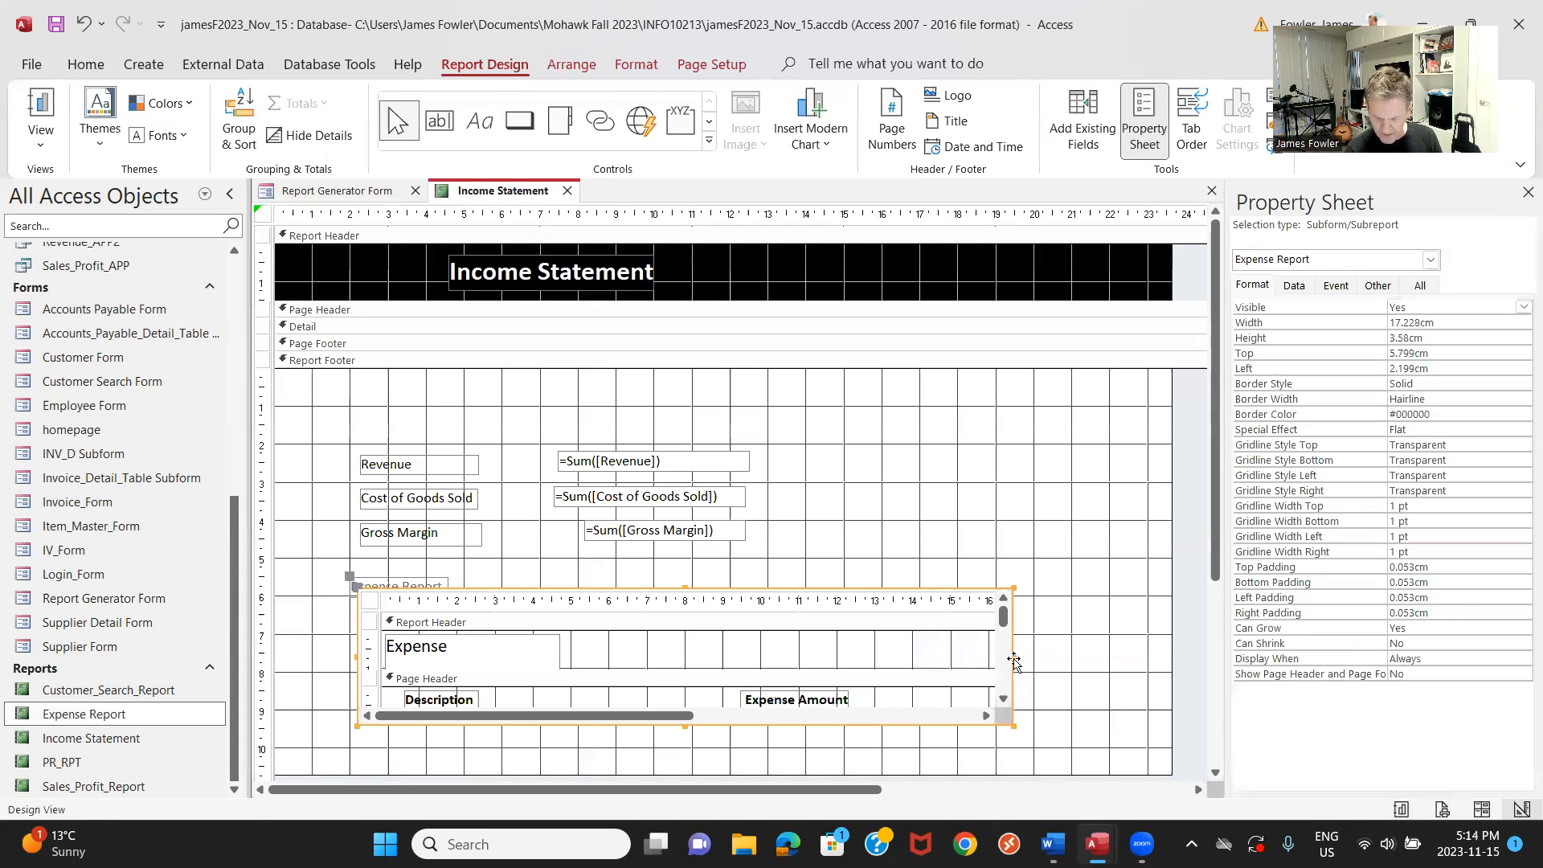
Set the Scroll Bars property of the embedded Expense Report to Neither.
click(370, 601)
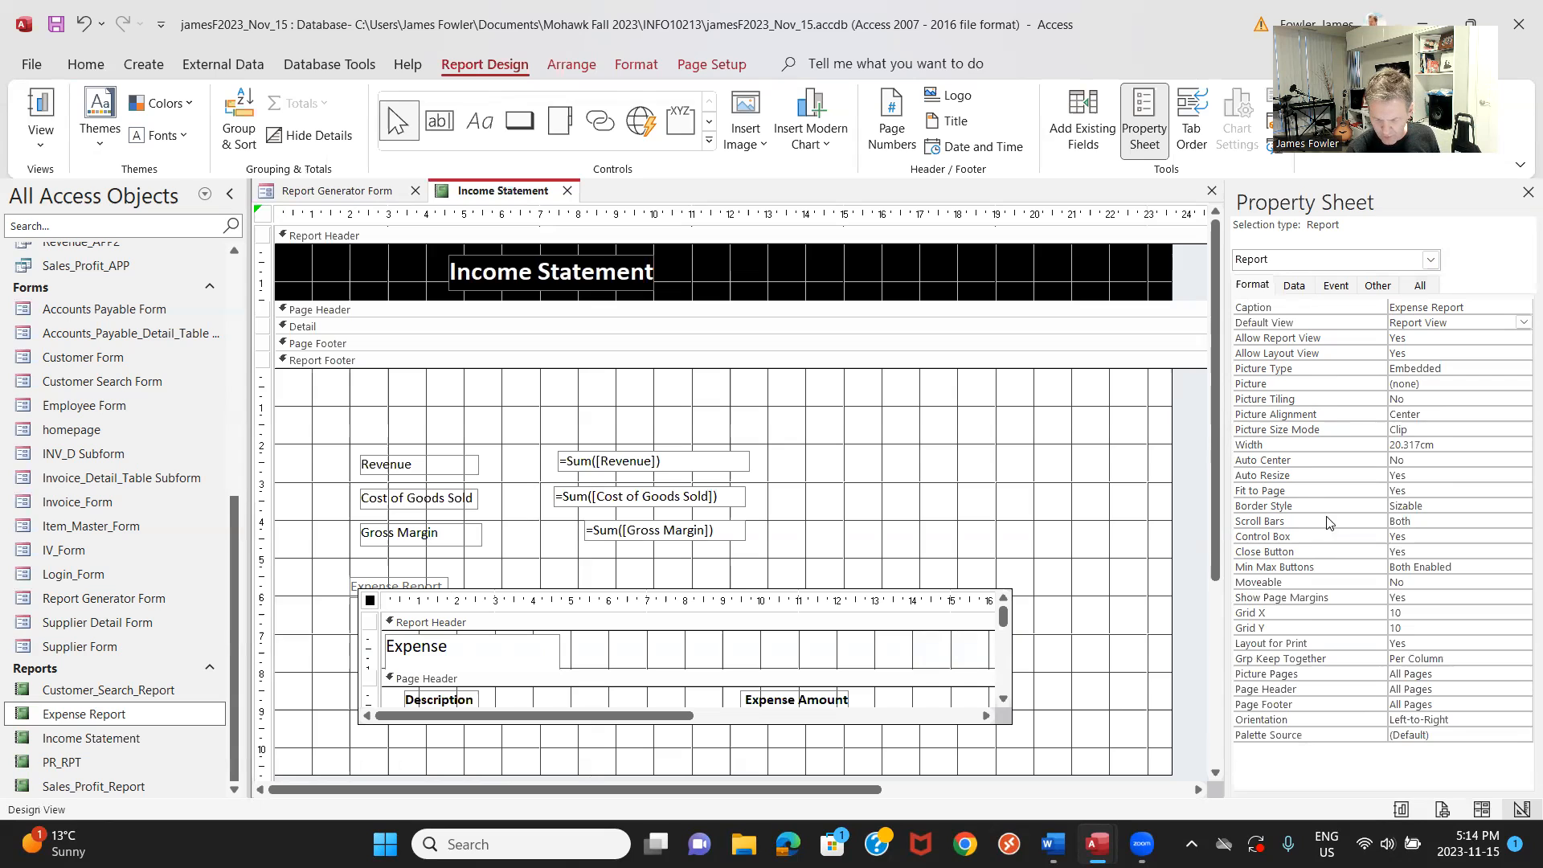
click(1503, 520)
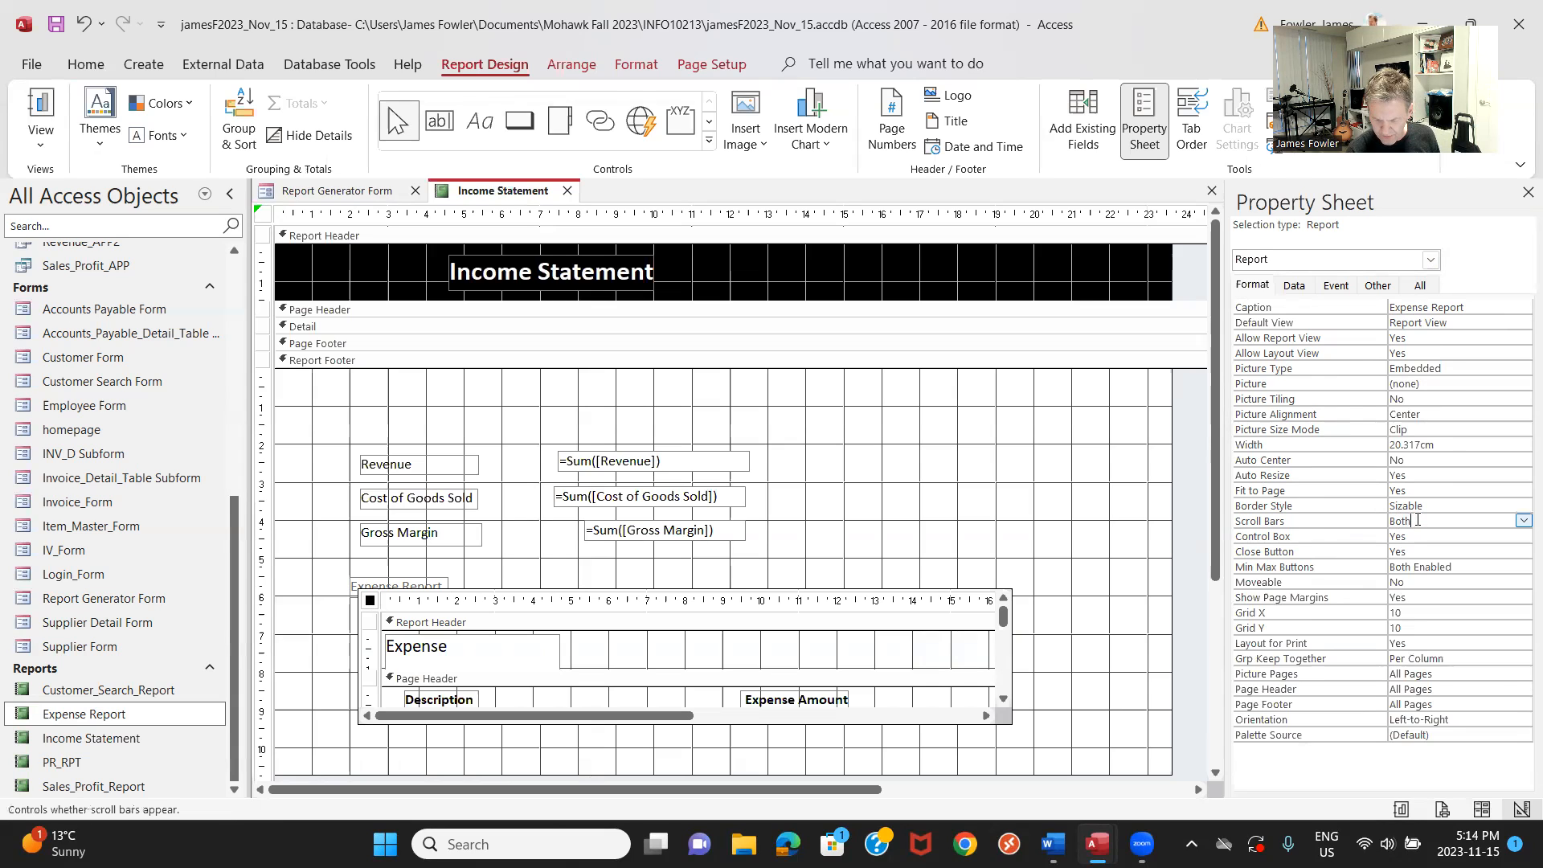
click(1522, 522)
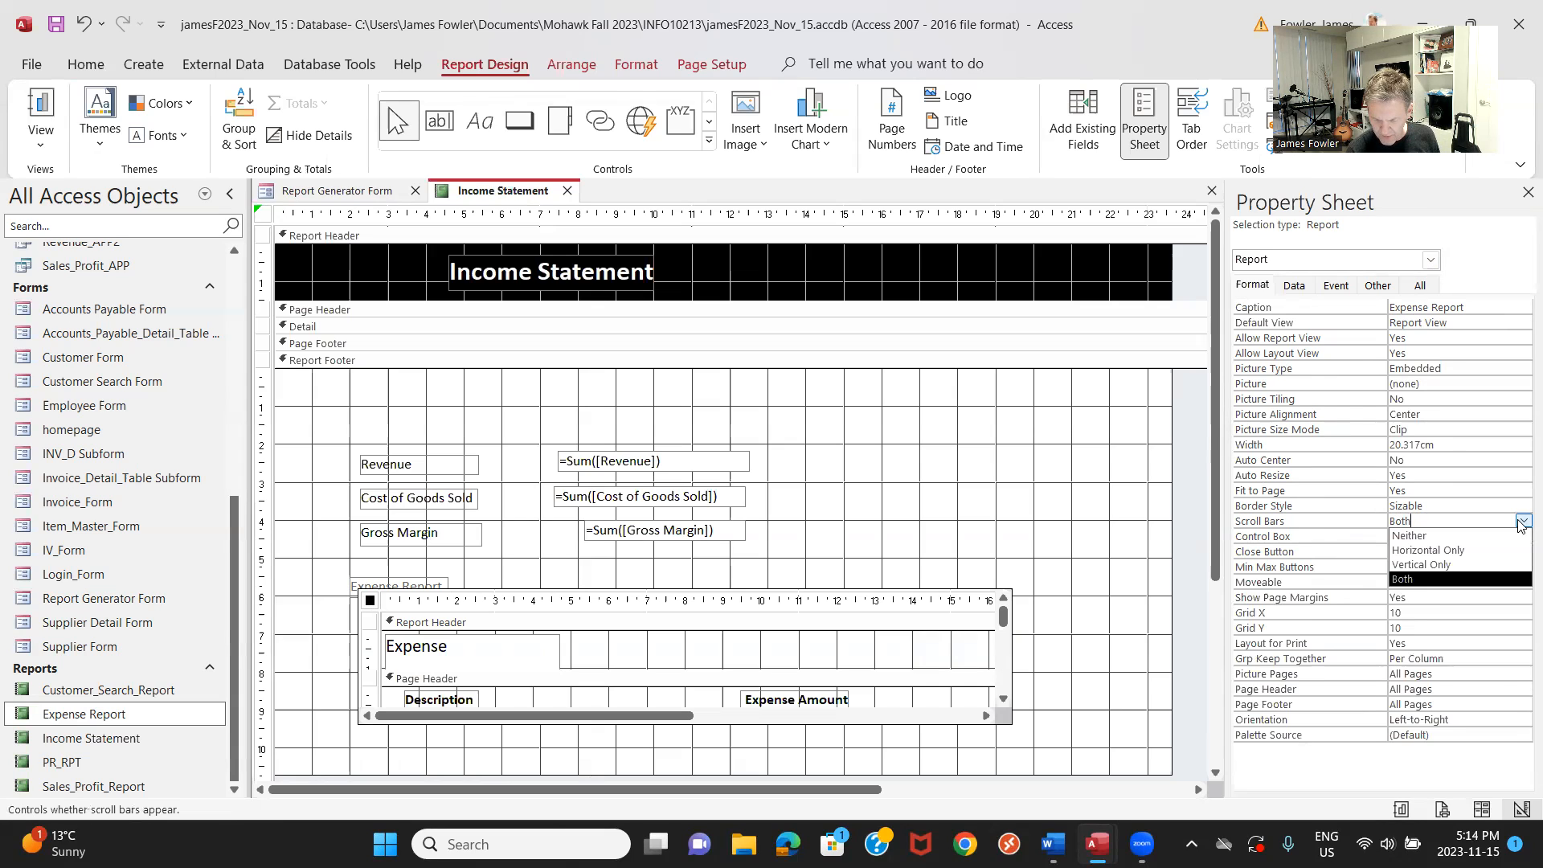
click(1515, 534)
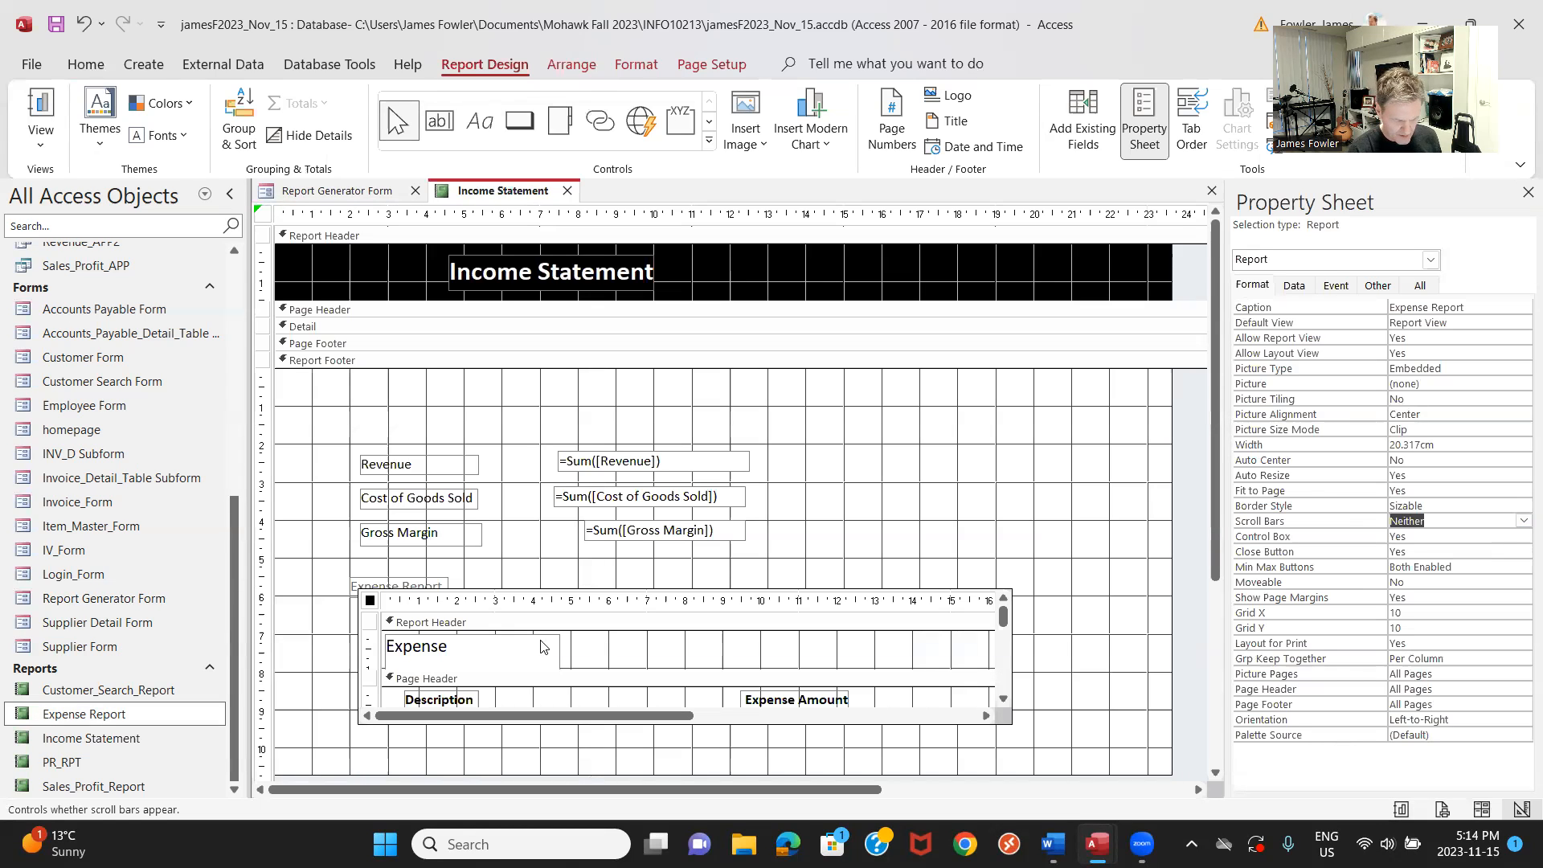
Set the font colour of the Expense Report subreport's label to Background 1 so it blends into the page.
click(417, 585)
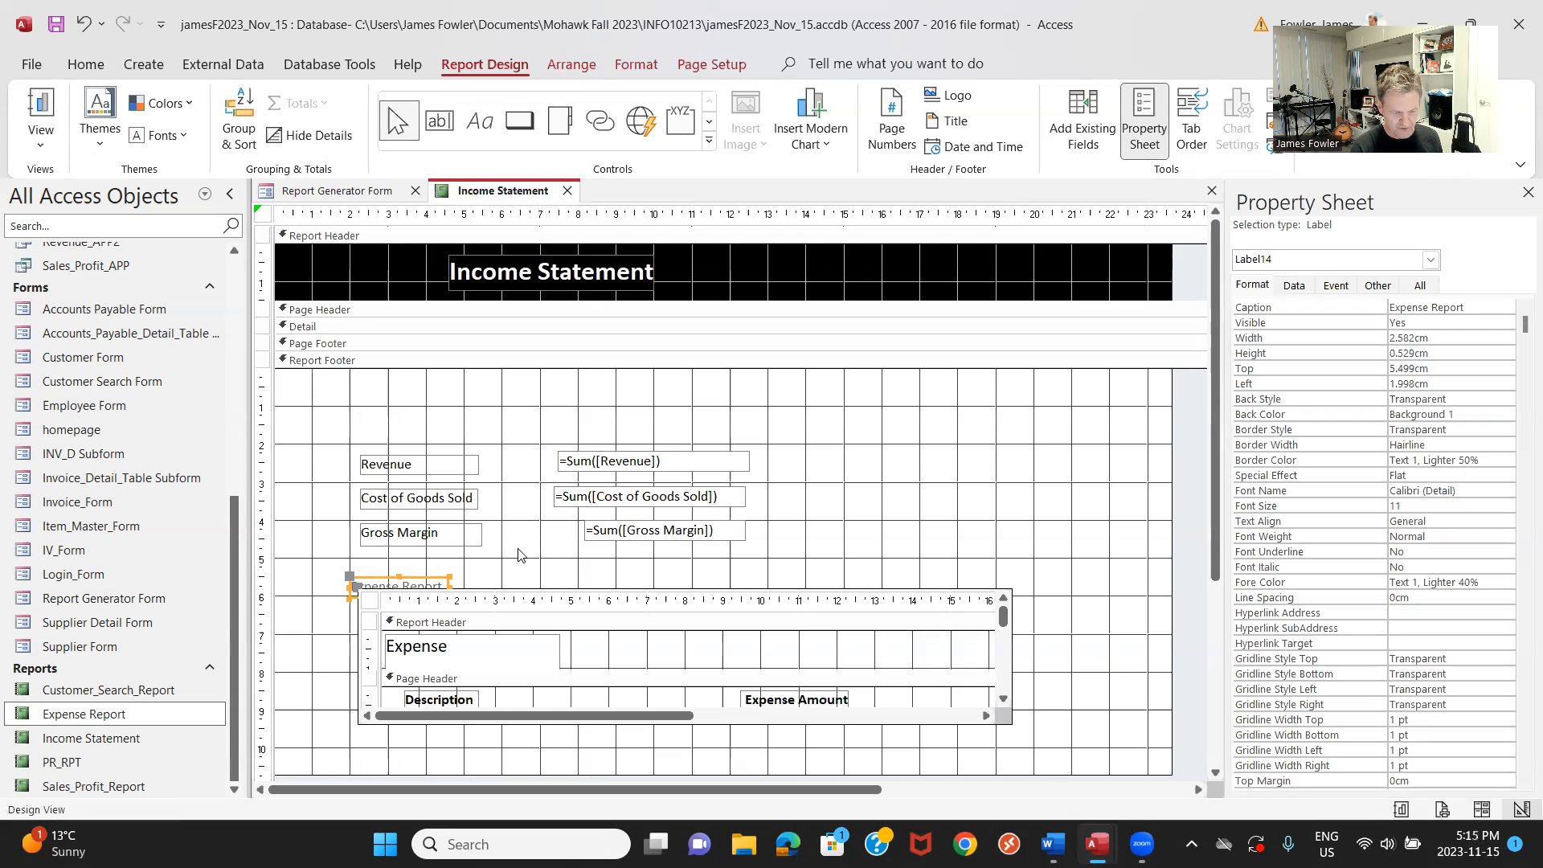
click(648, 86)
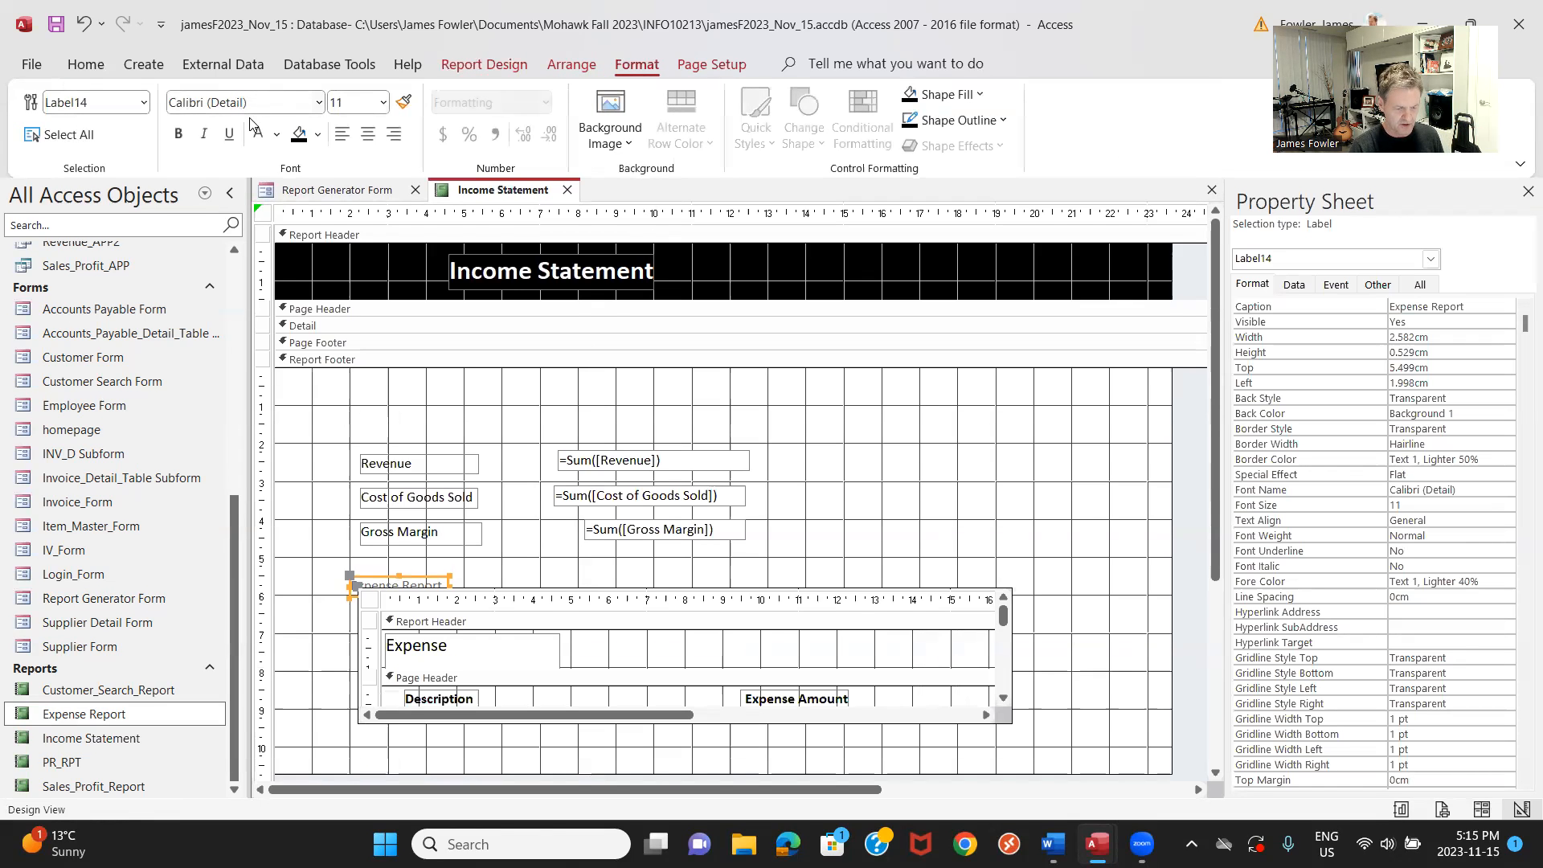
click(257, 135)
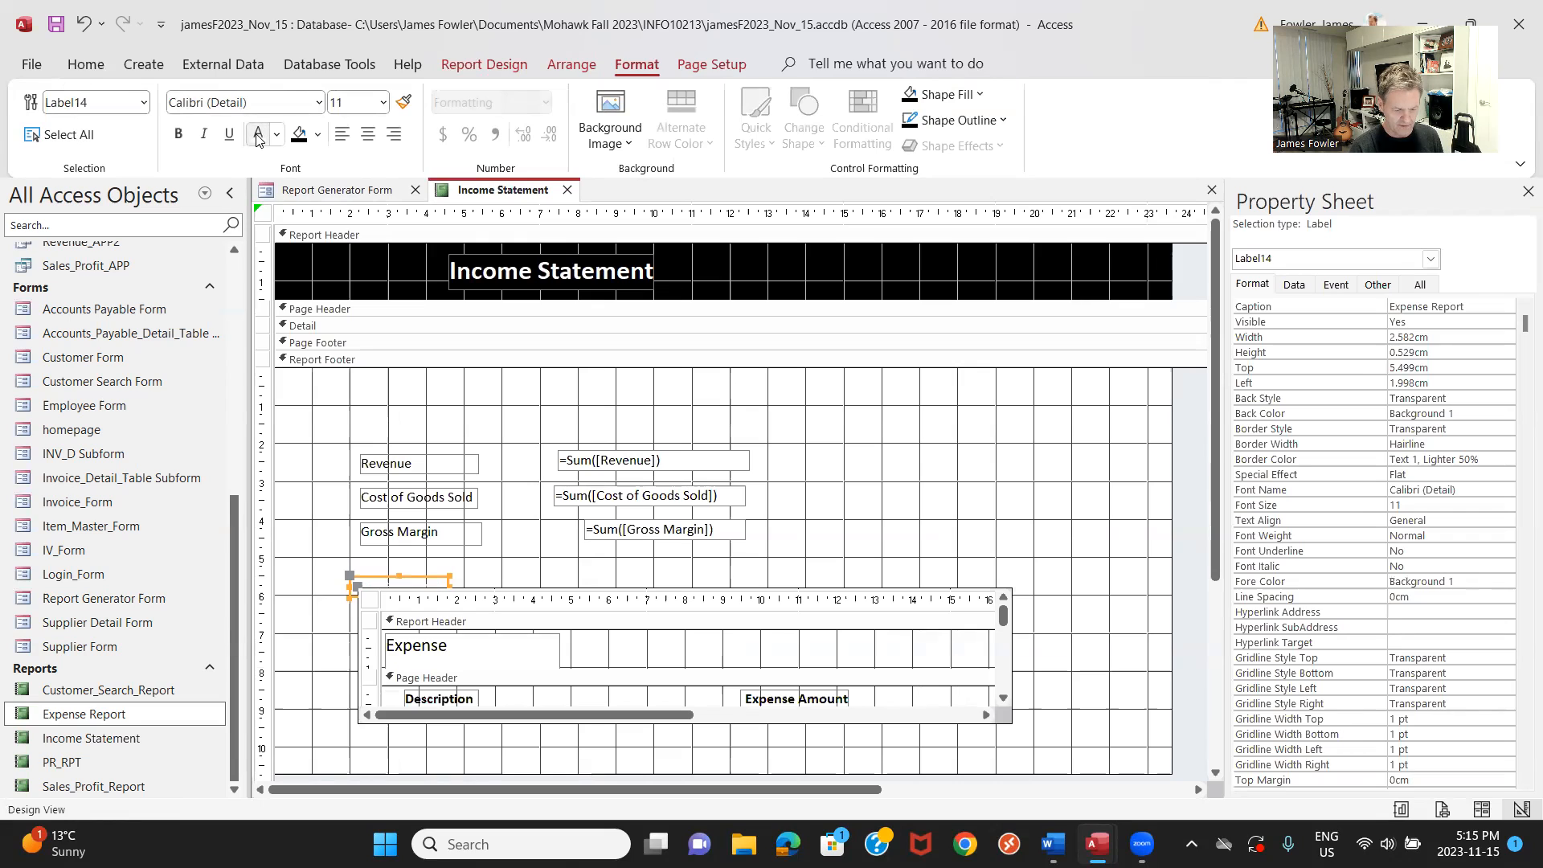
Save the Income Statement report and review it in Report View down to the Total Expenses row.
right_click(493, 195)
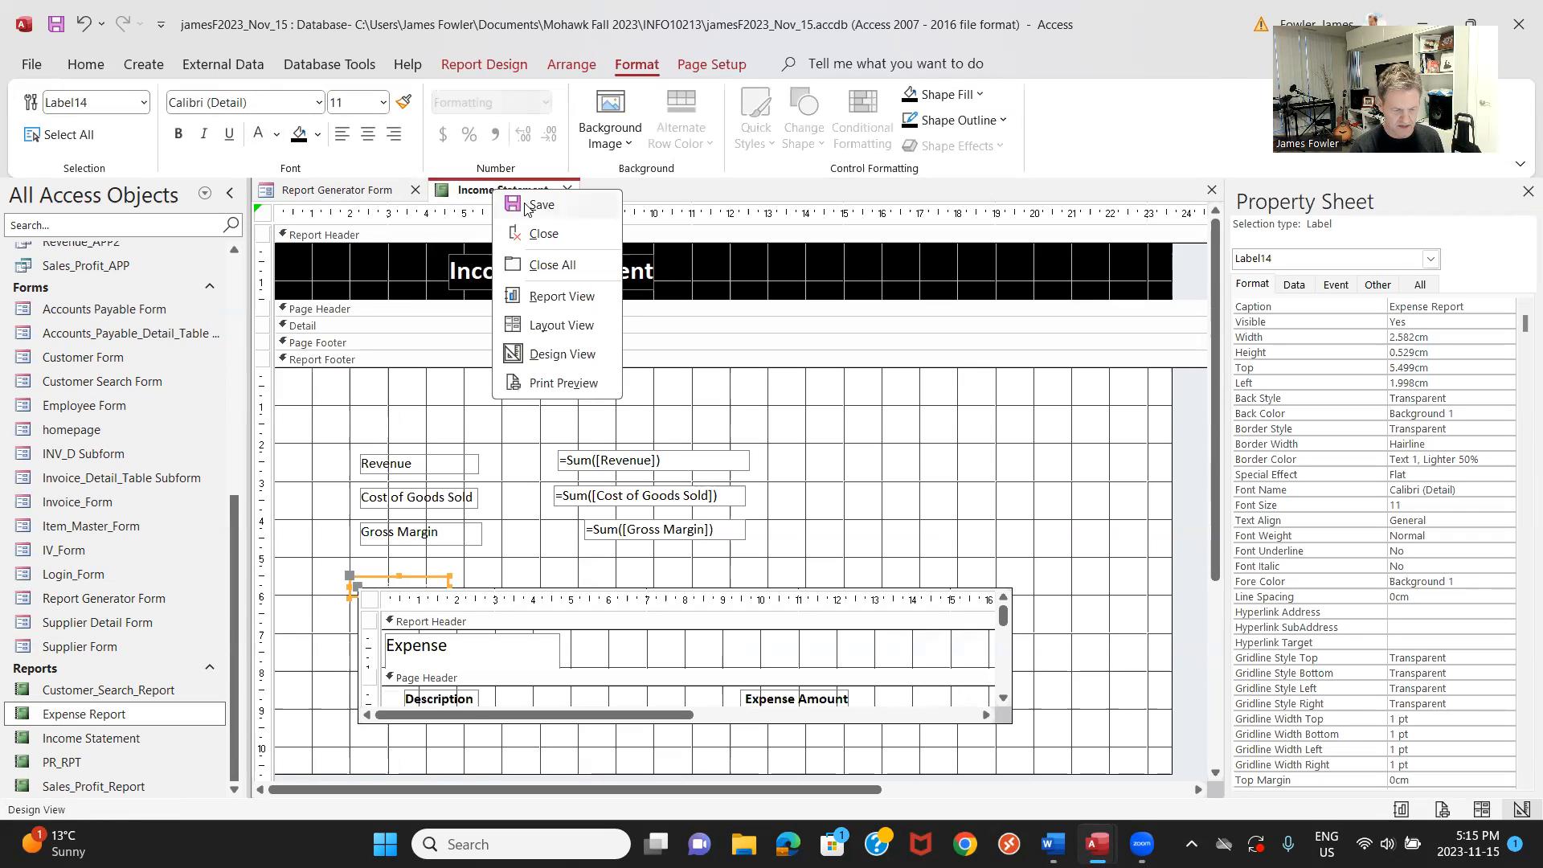
click(526, 206)
right_click(521, 198)
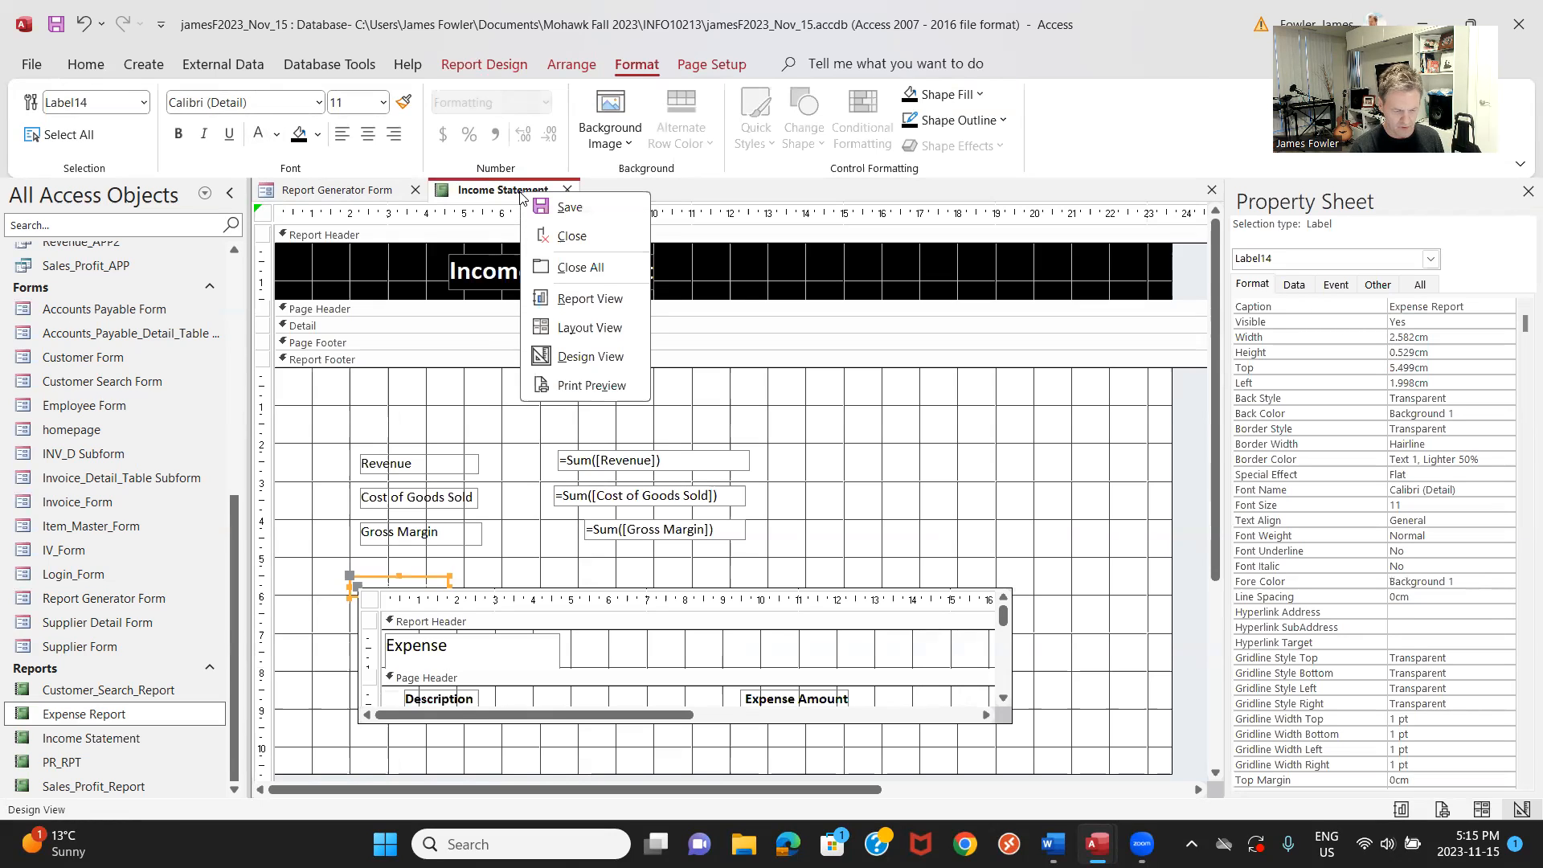
click(567, 294)
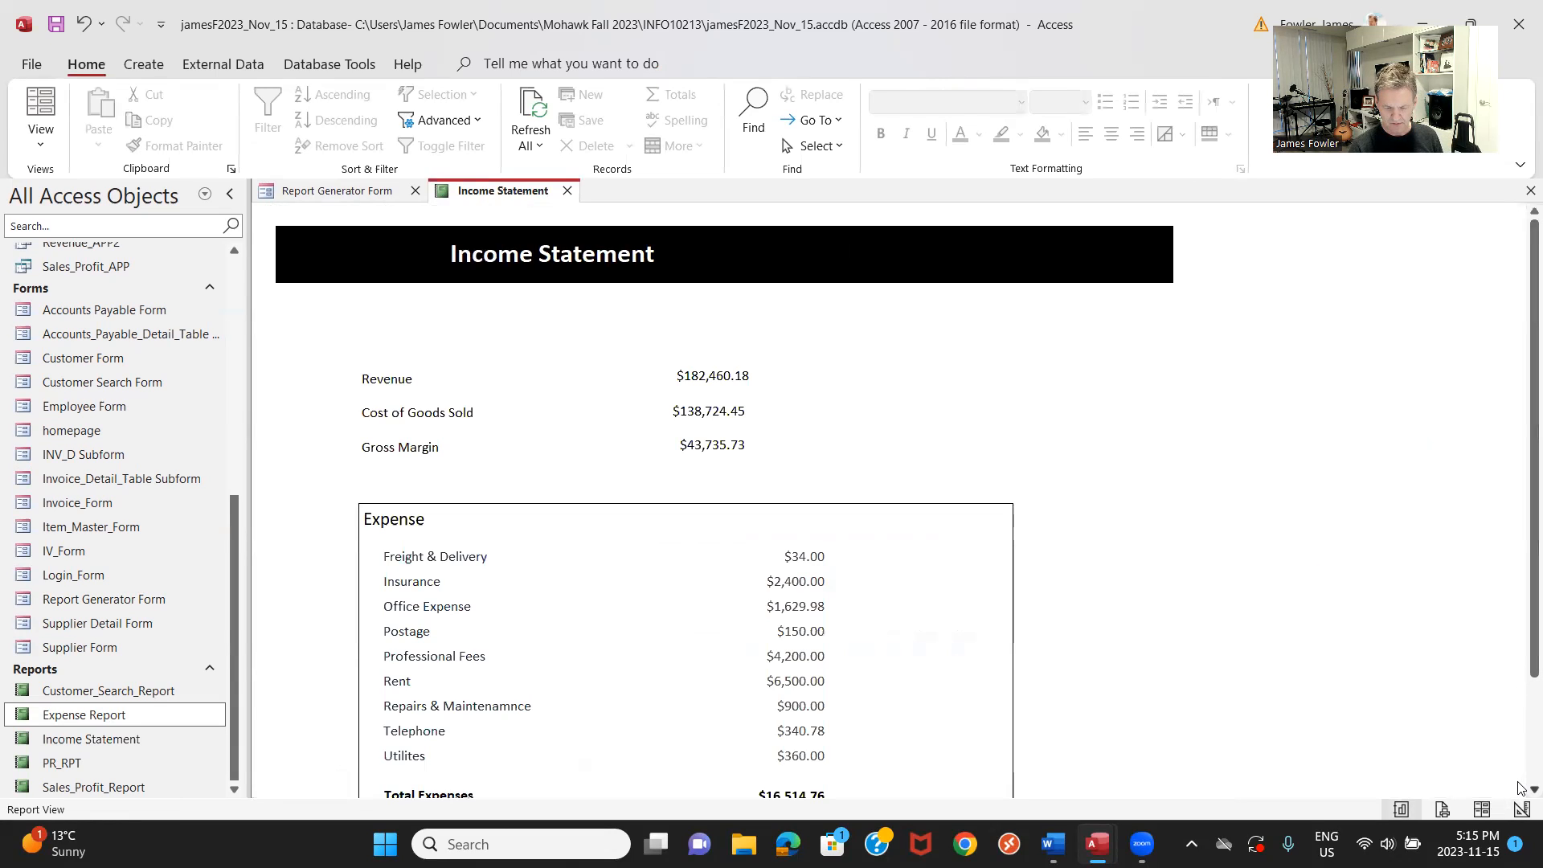
scroll(1521, 788, down, 3)
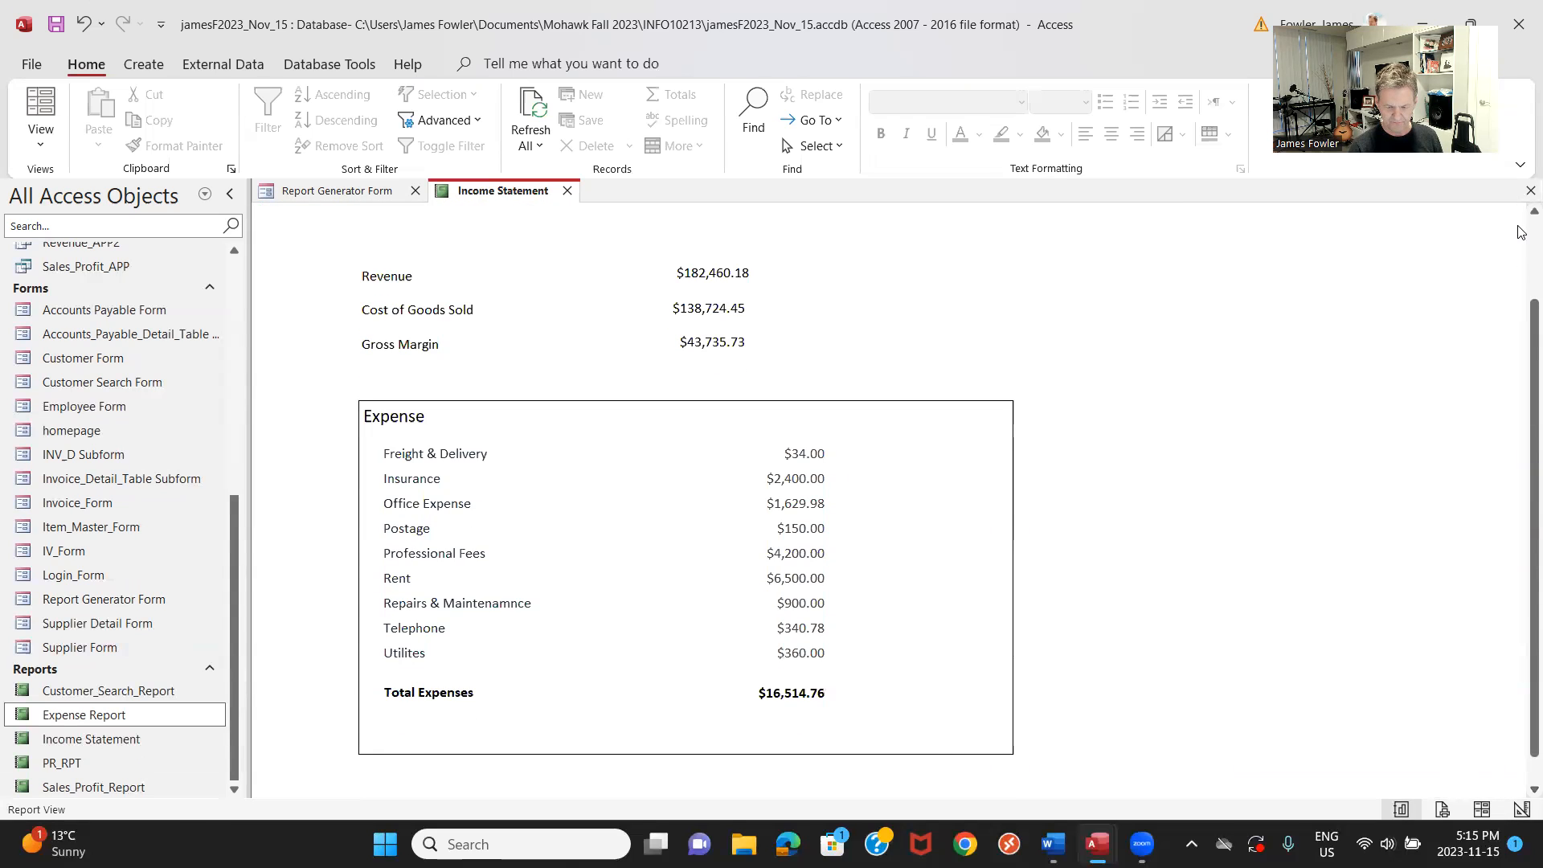
scroll(1521, 218, up, 3)
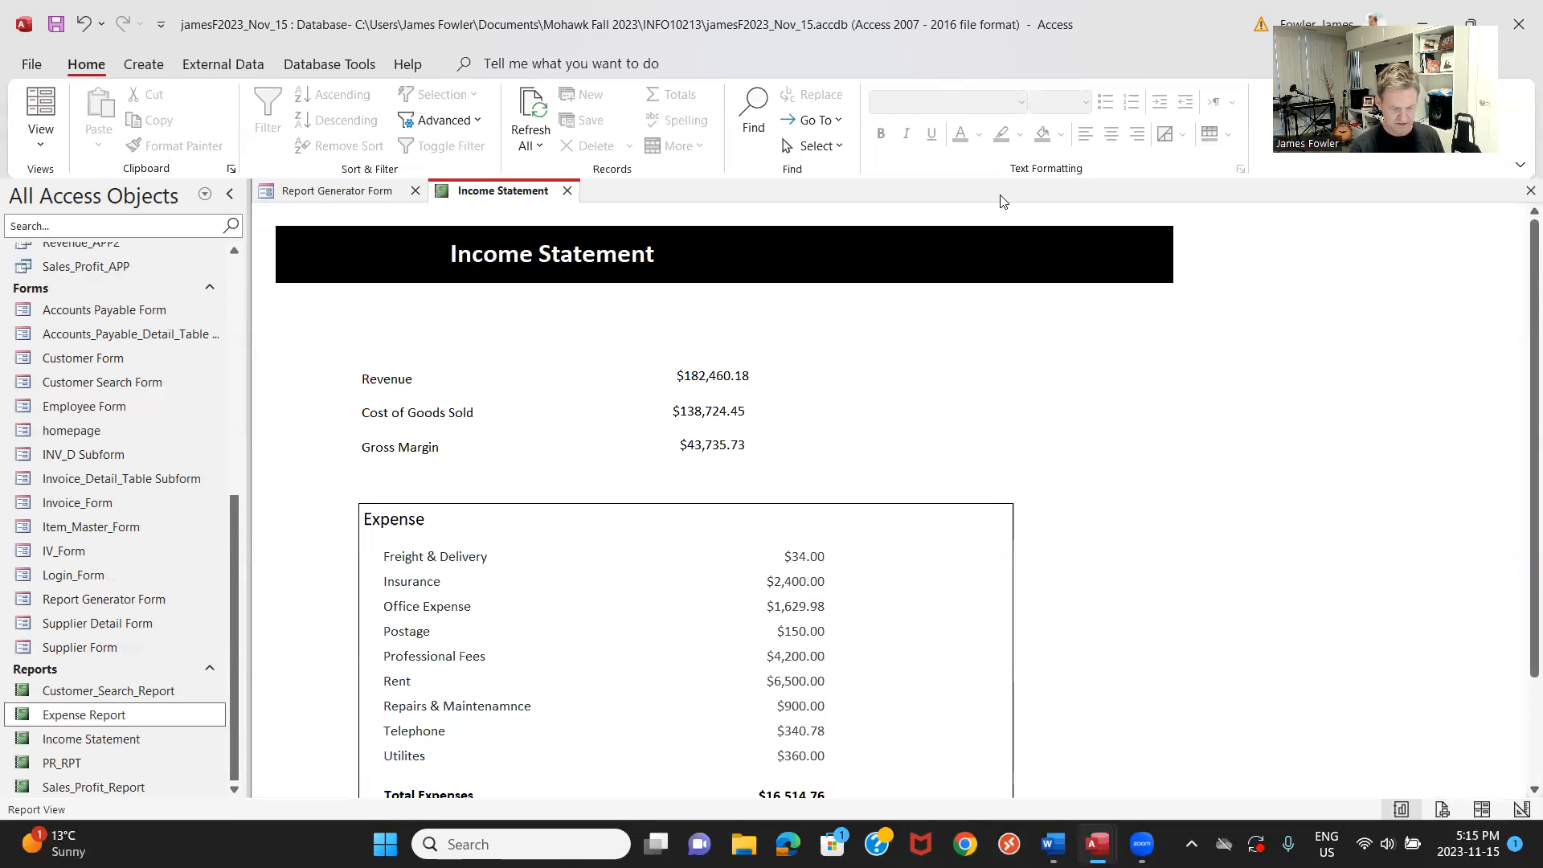
In Layout View, move the Expense subreport up to about 5 cm top, just below the Gross Margin row.
right_click(504, 196)
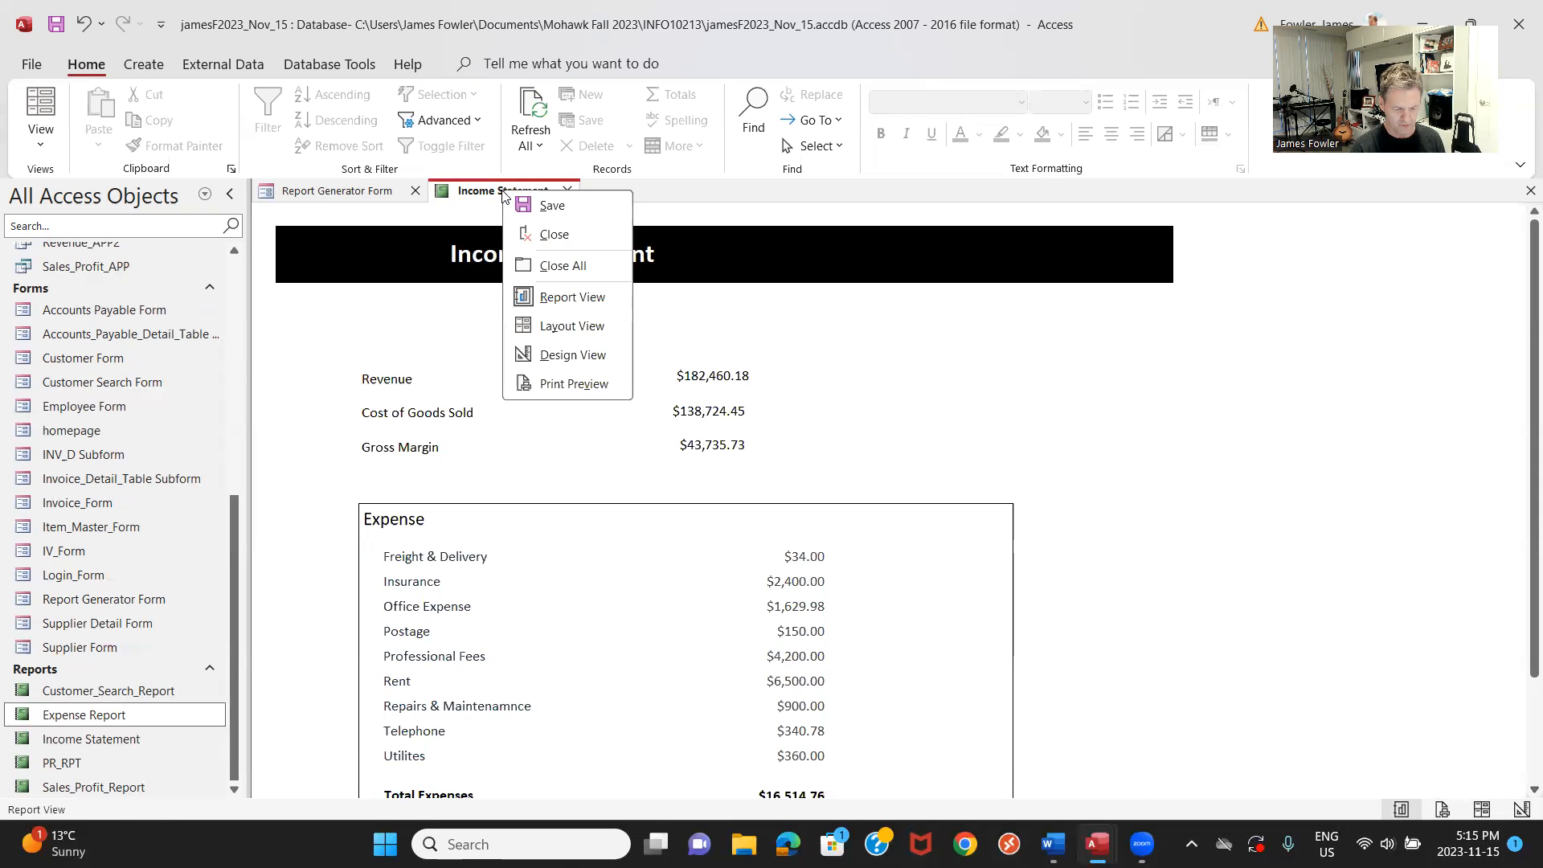
click(560, 326)
click(515, 510)
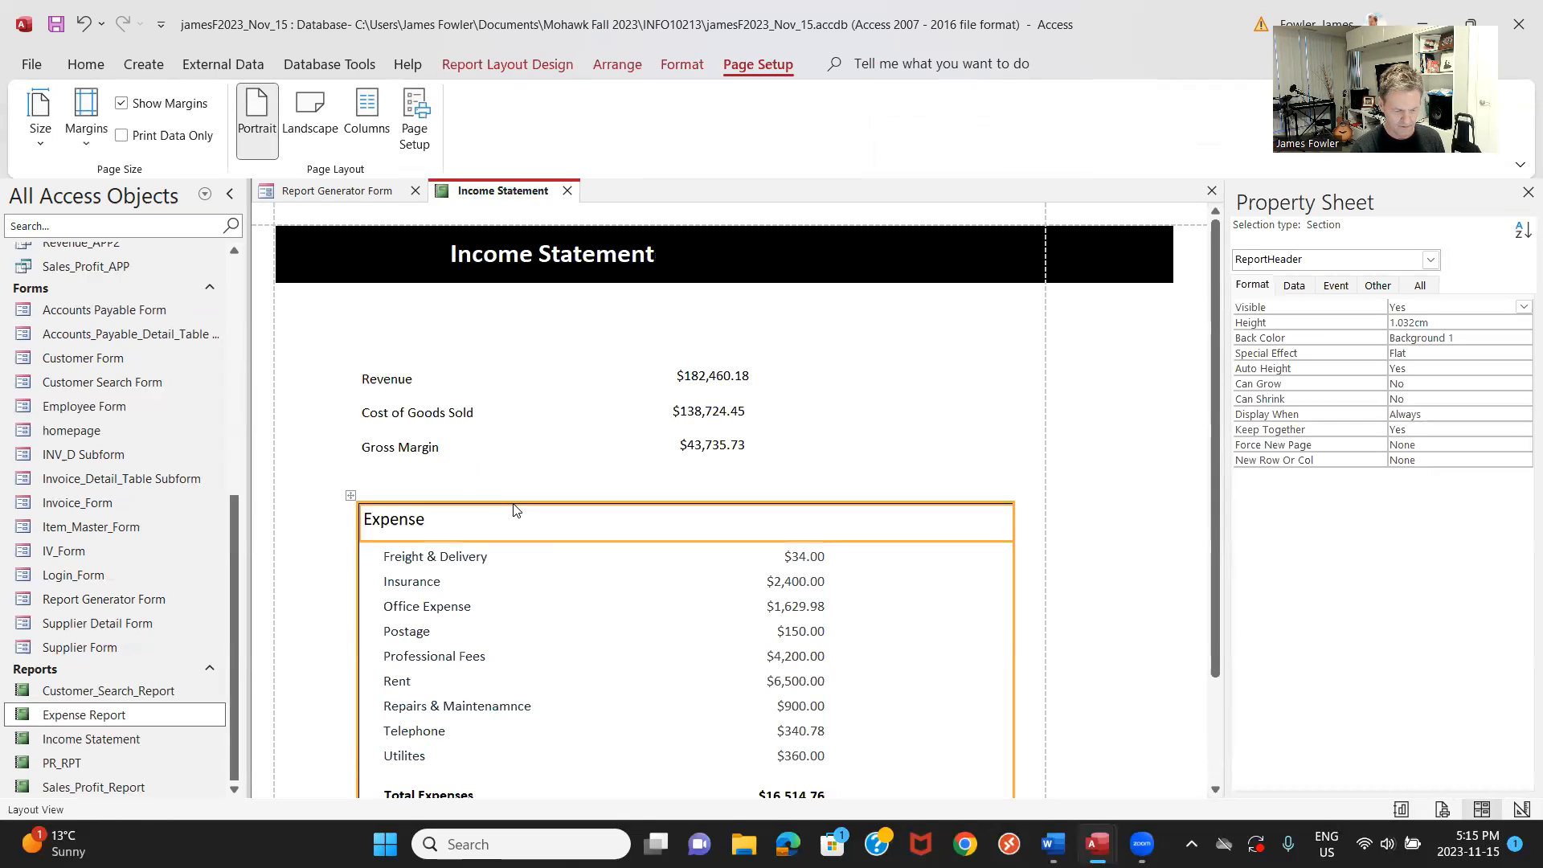
drag(350, 496, 348, 466)
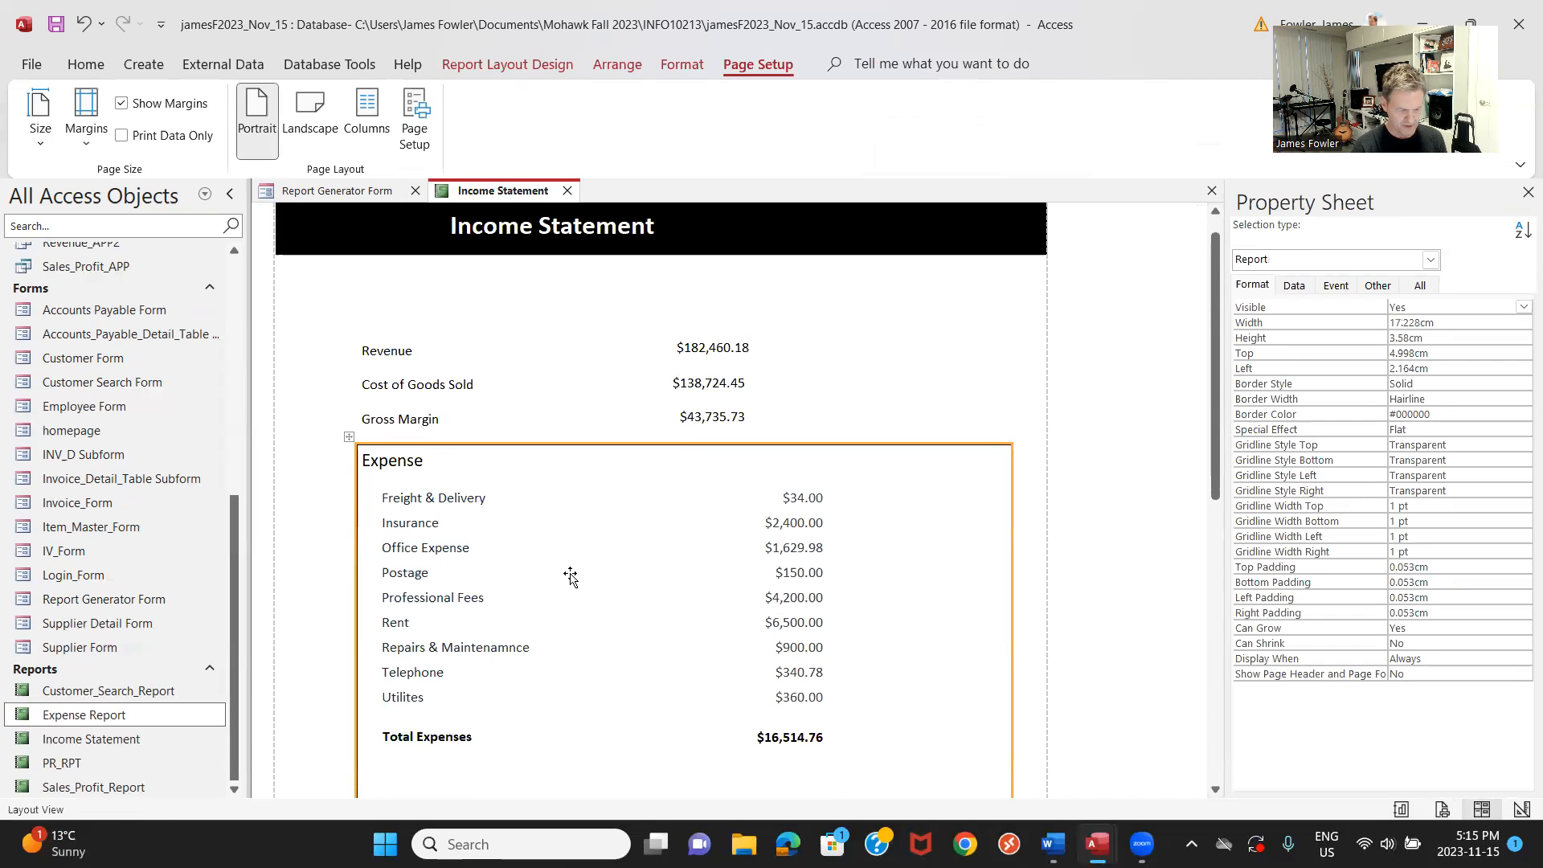
Select the expense description column inside the embedded Expense subreport.
click(429, 500)
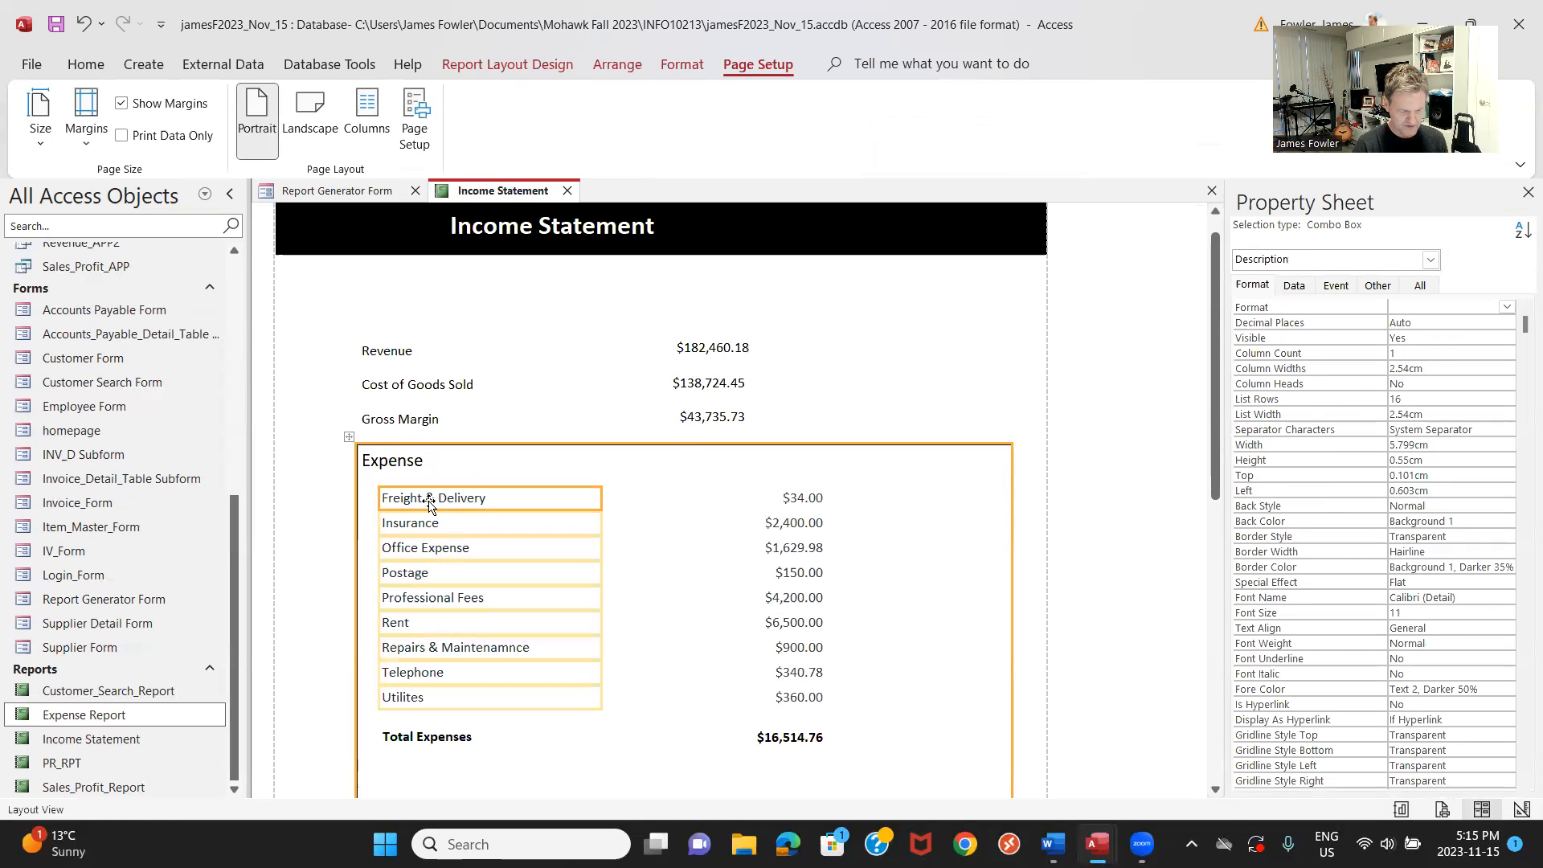
Move the expense descriptions in the subreport to a left position of 0.19 cm, lining them up with the Expense heading.
key(Left)
key(Left)
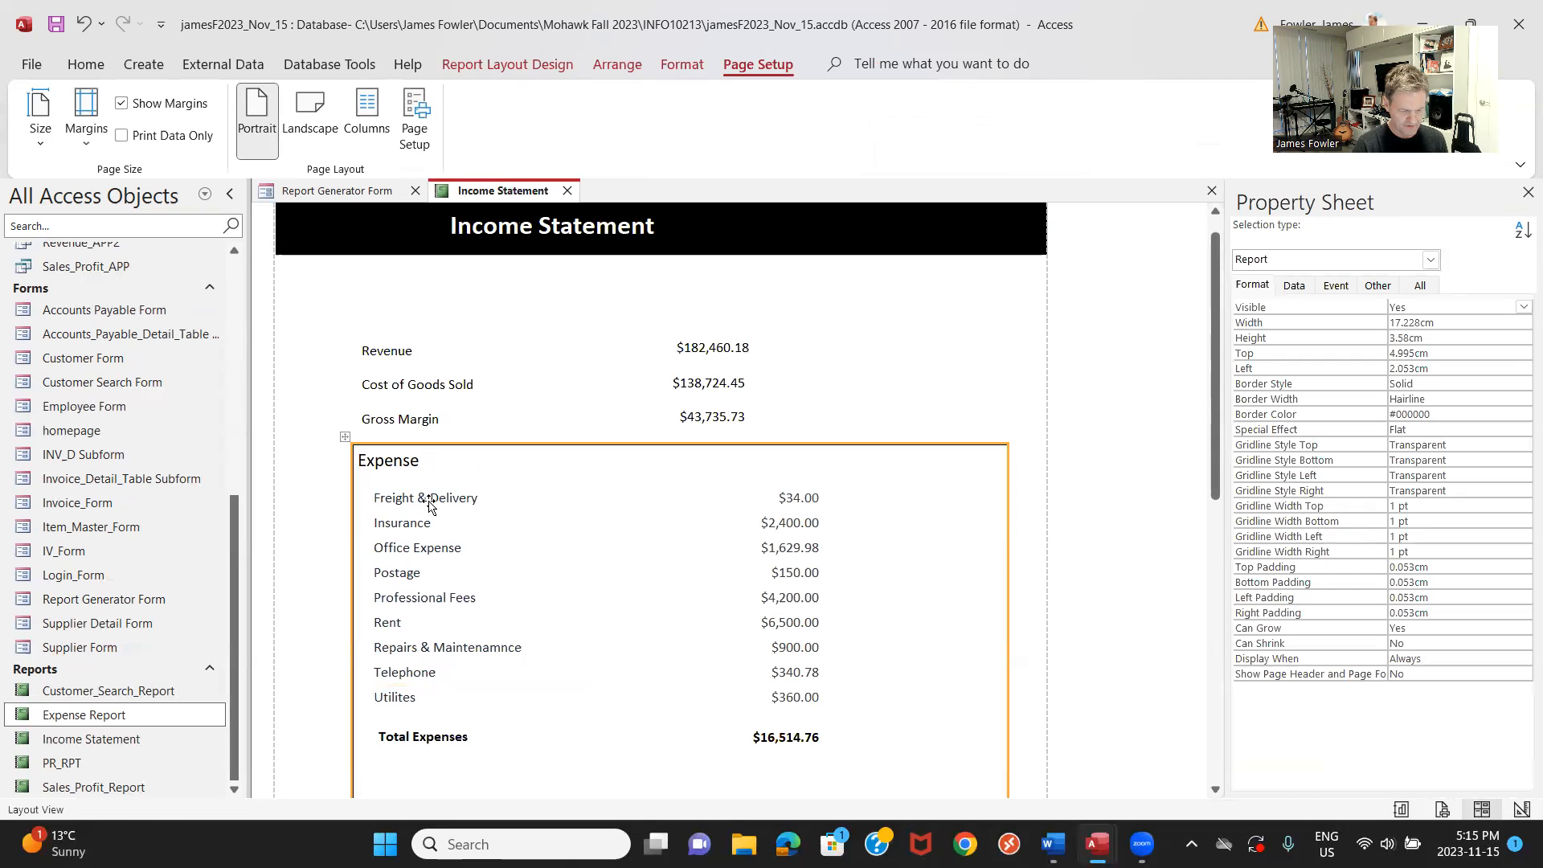
key(Left)
key(Right)
key(Right)
key(Right)
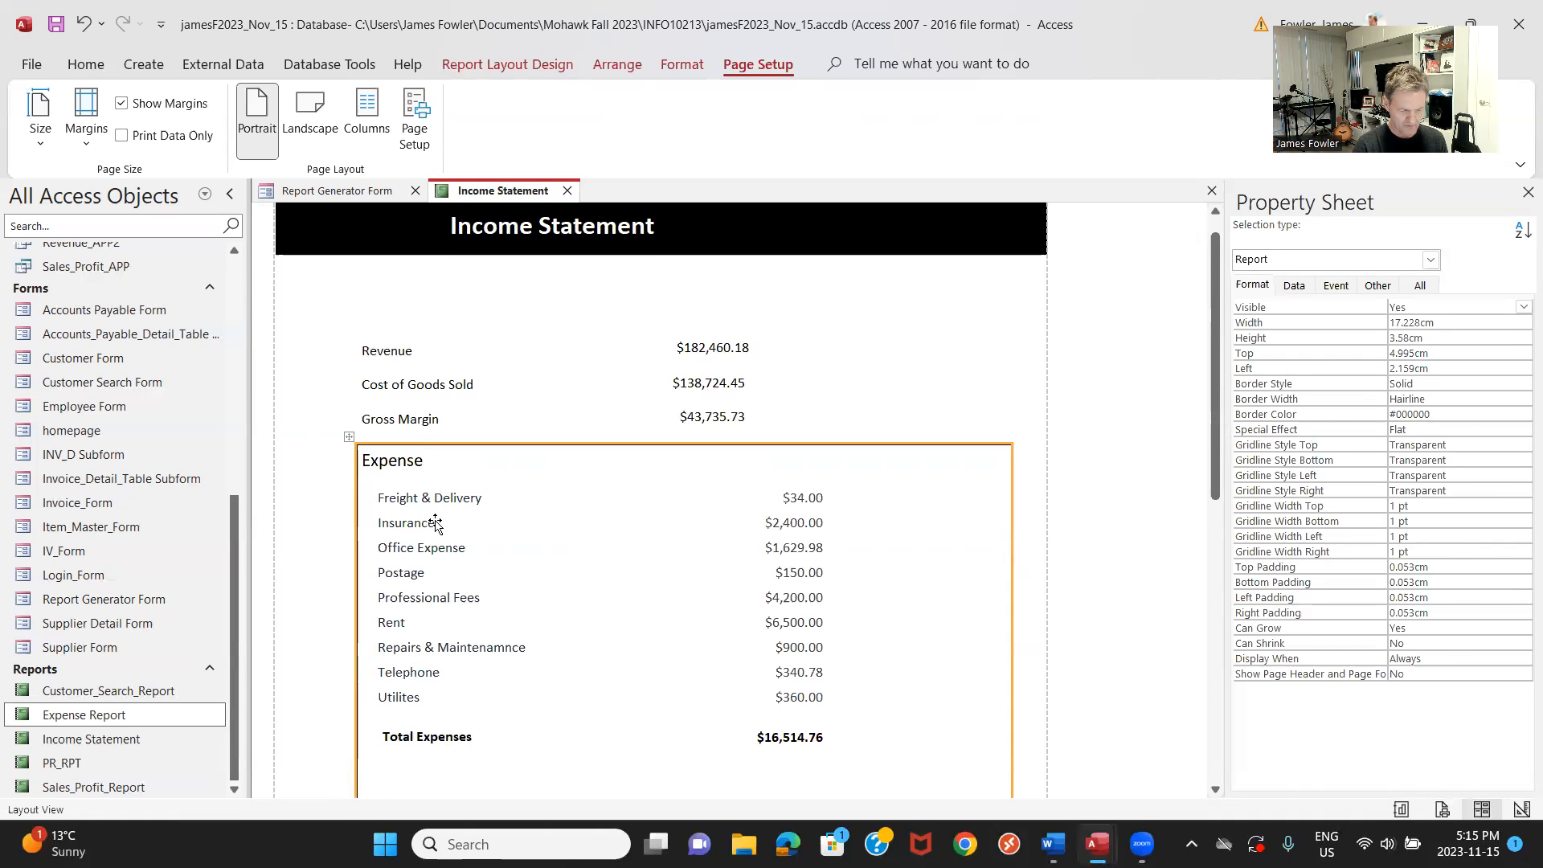
click(435, 523)
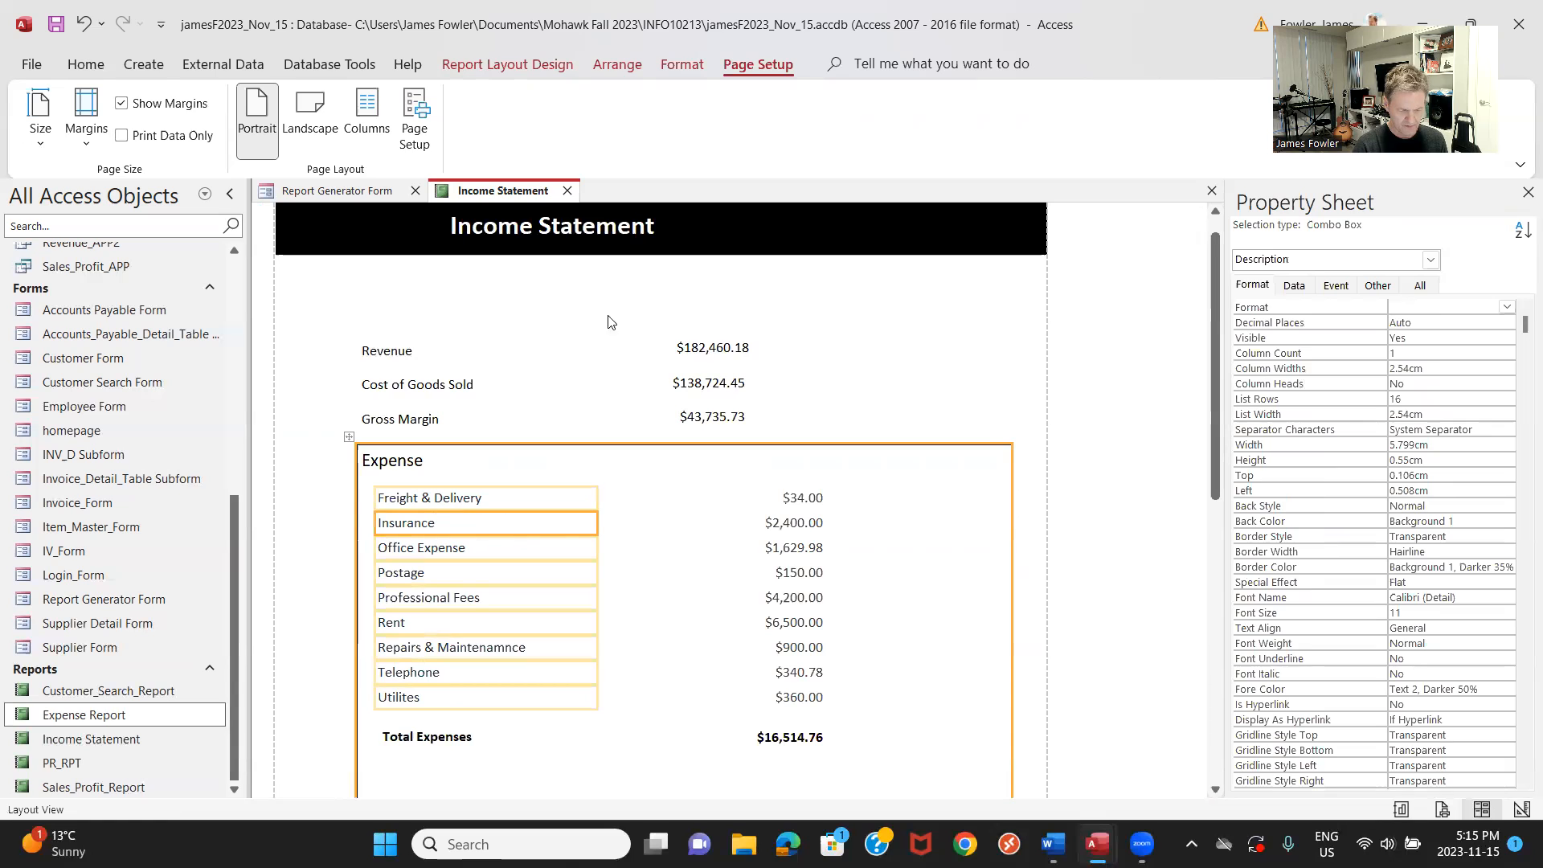
click(634, 280)
click(424, 568)
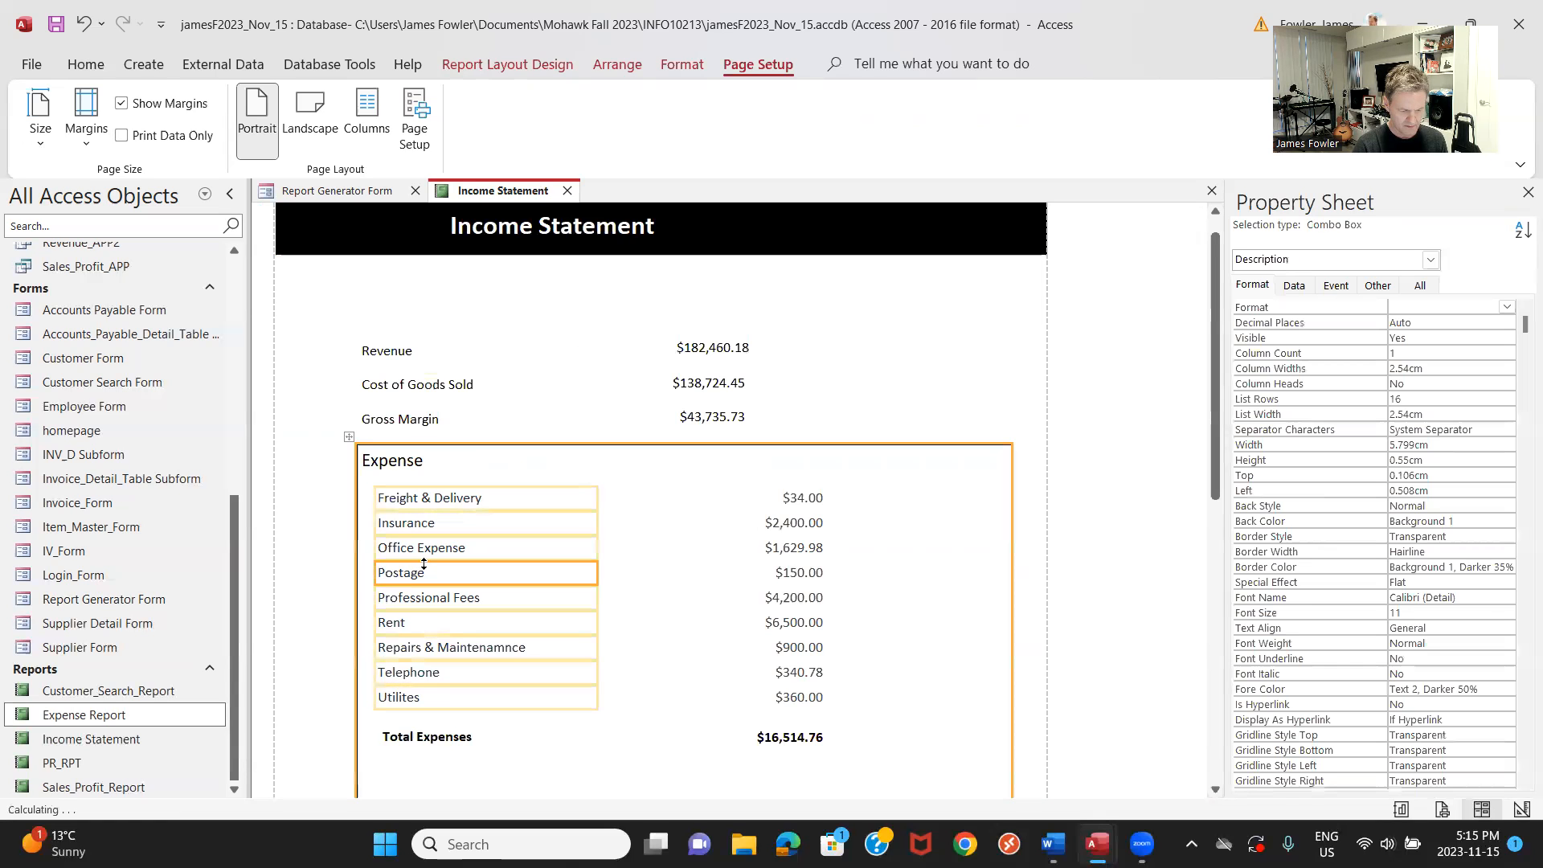
key(Left)
key(Left)
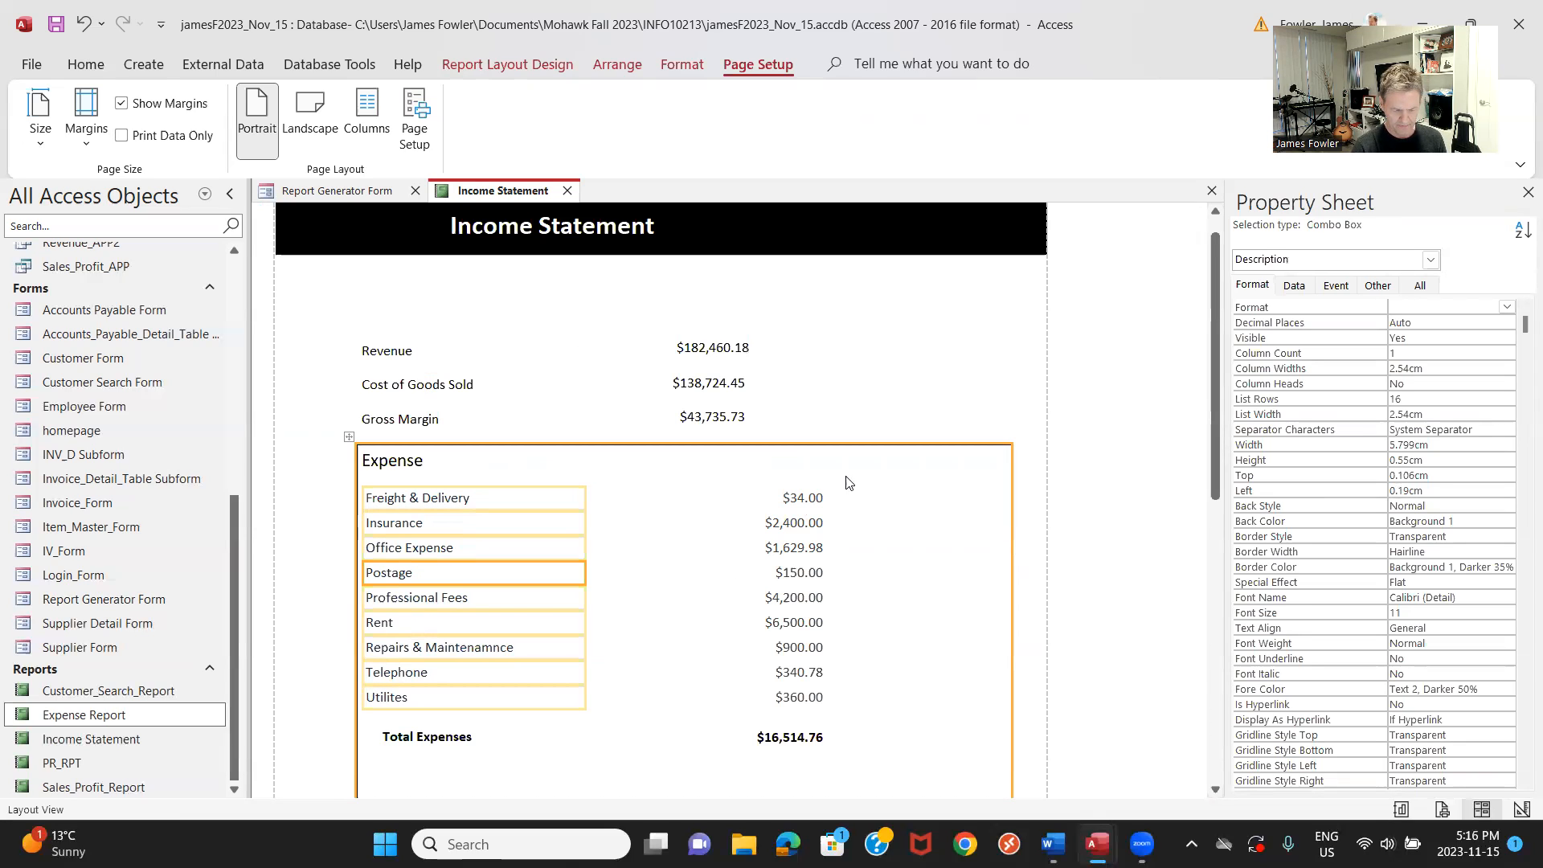
Narrow the expense amount column to 3.09 cm from its left edge and shift the subreport to a left position of 2.053 cm.
click(807, 507)
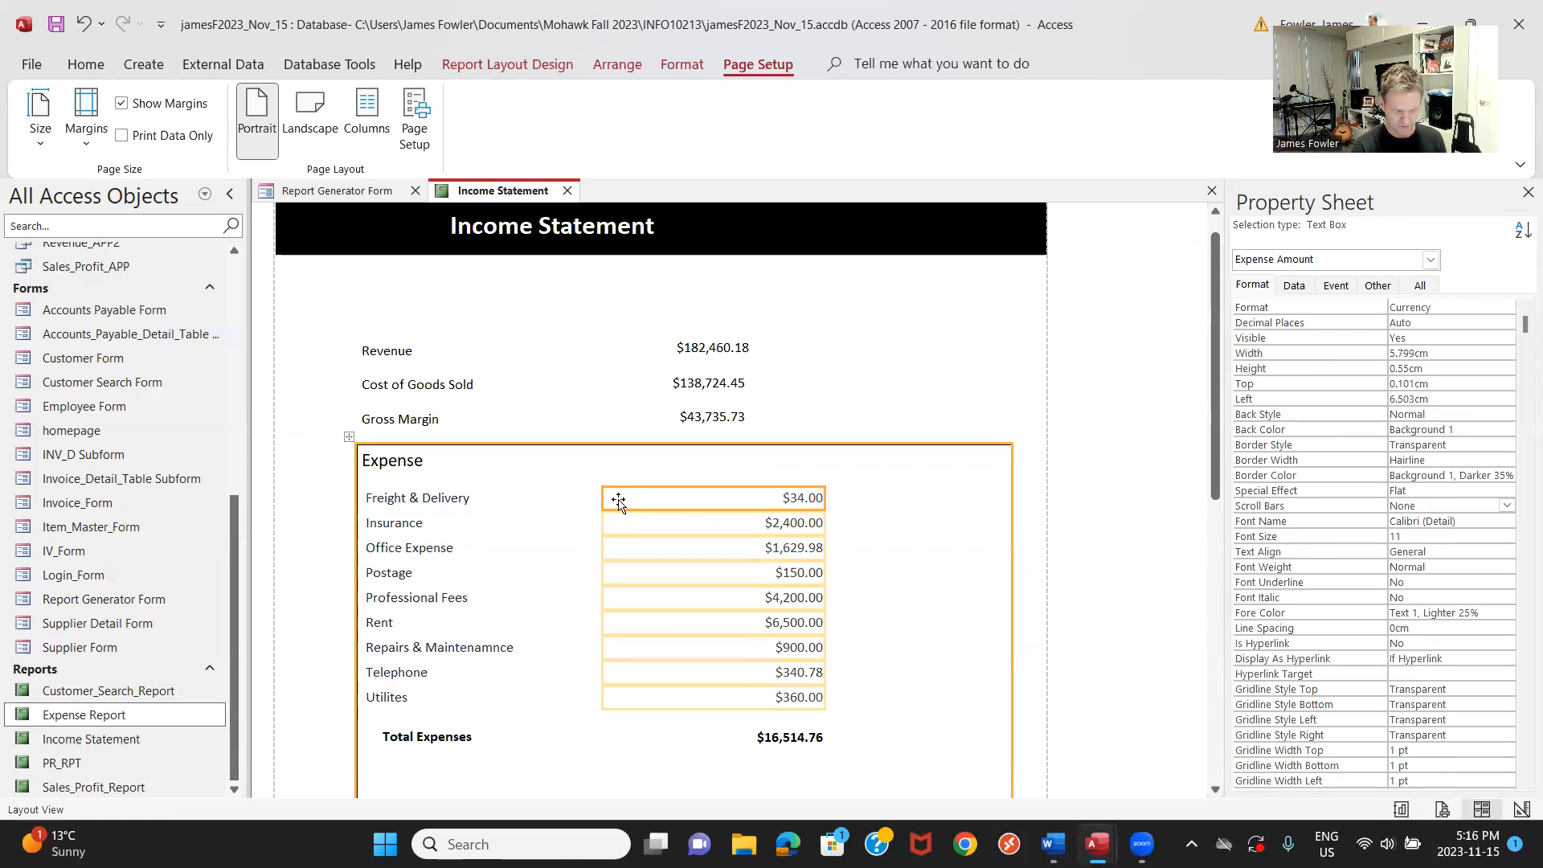
drag(604, 496, 706, 492)
click(706, 494)
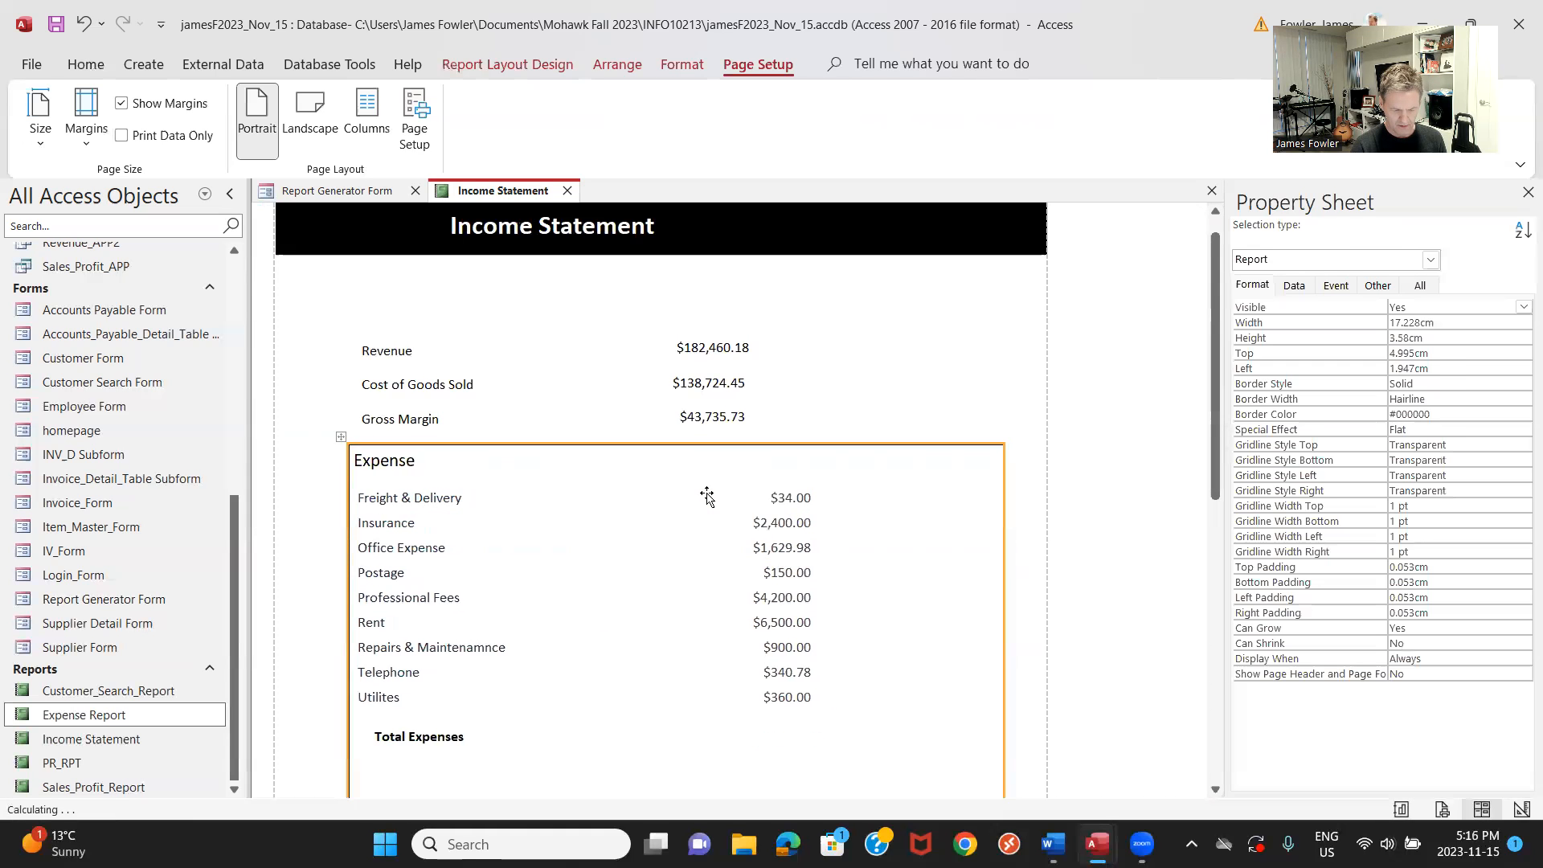
key(Right)
key(Right)
key(Right)
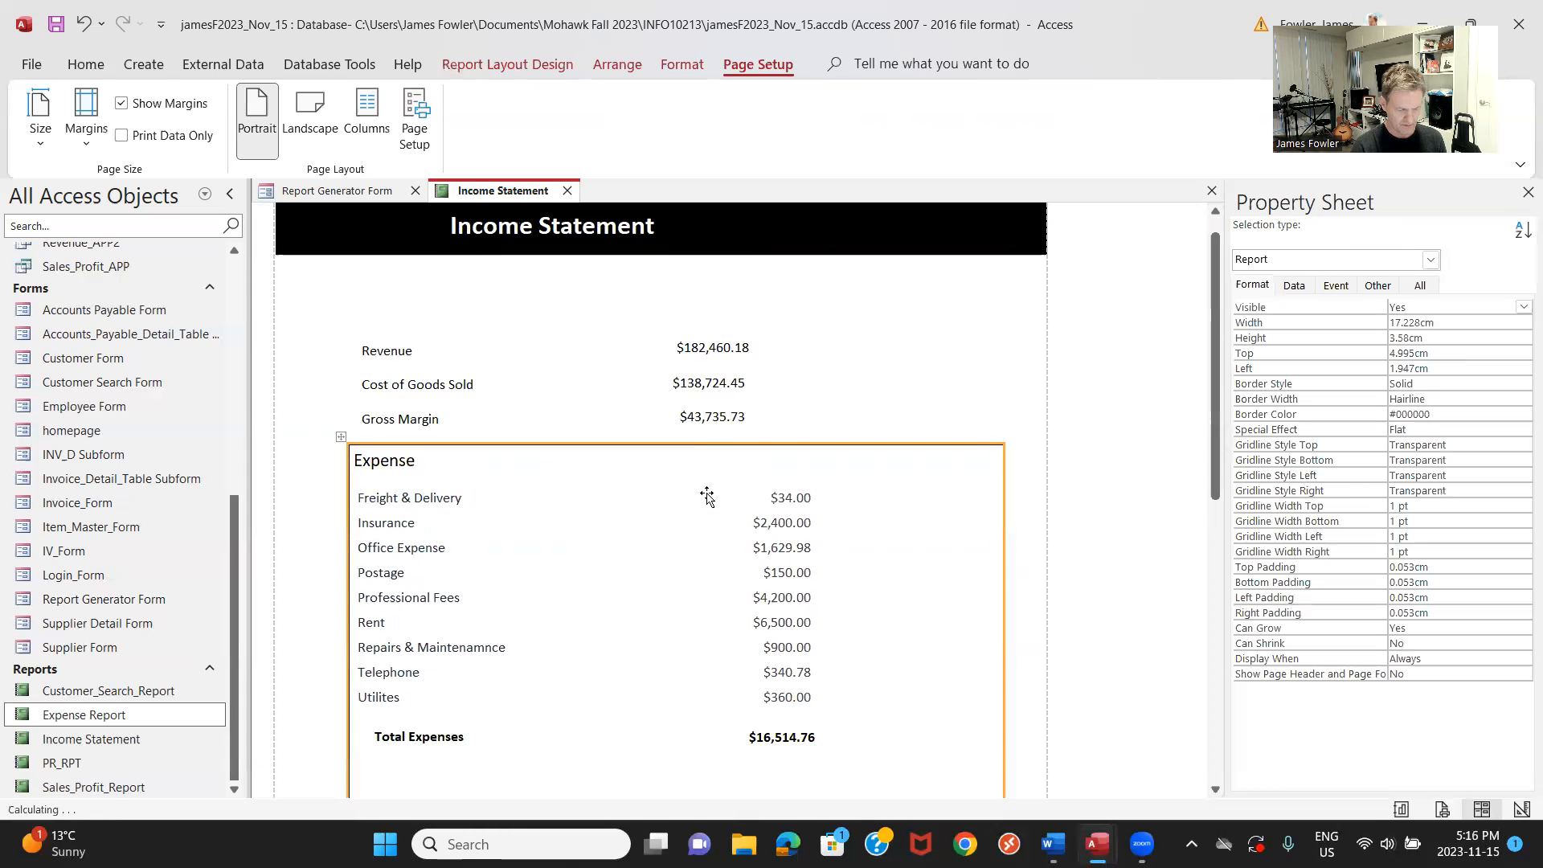
Move the expense amount column to a left position of 7.407 cm, beneath the revenue and margin figures.
click(844, 318)
click(778, 651)
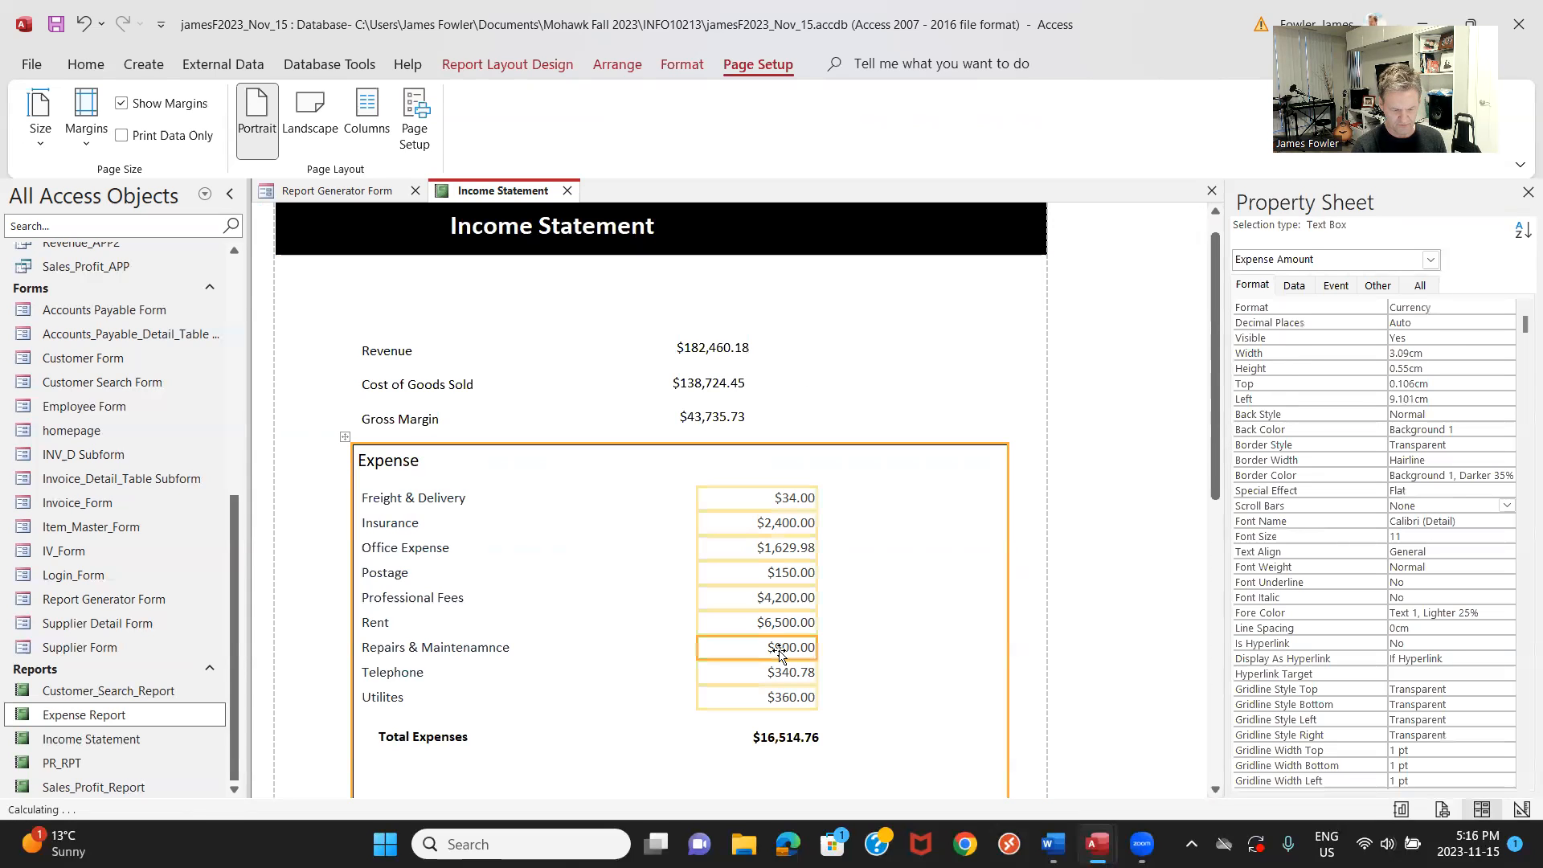
key(Left)
key(Left)
key(Left)
key(Left)
key(Left)
key(Left)
key(Left)
key(Left)
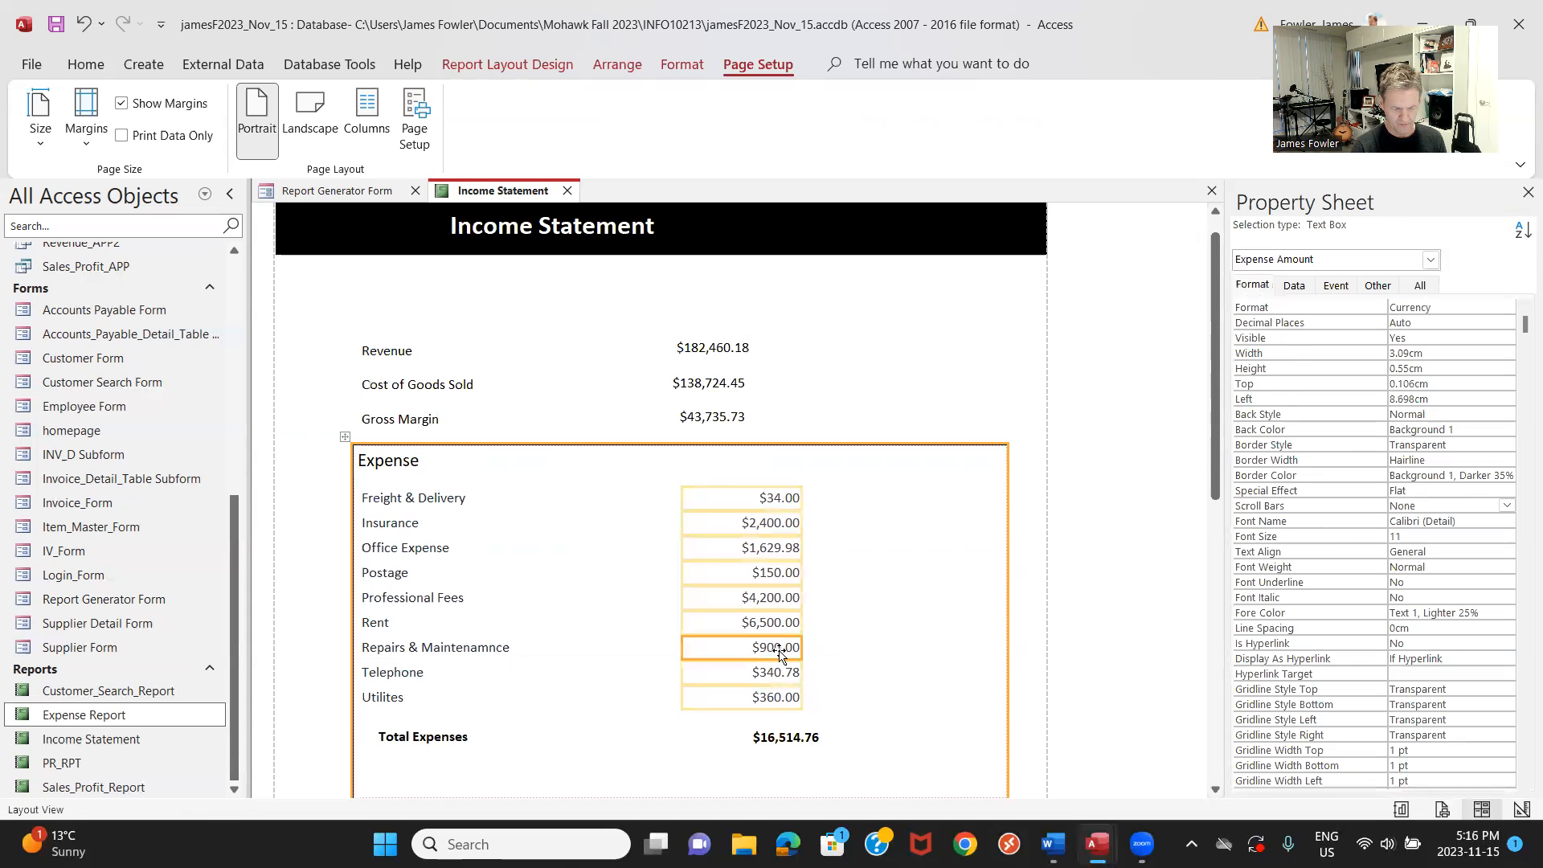
key(Left)
key(Left)
key(Left)
key(Left)
key(Left)
key(Left)
key(Left)
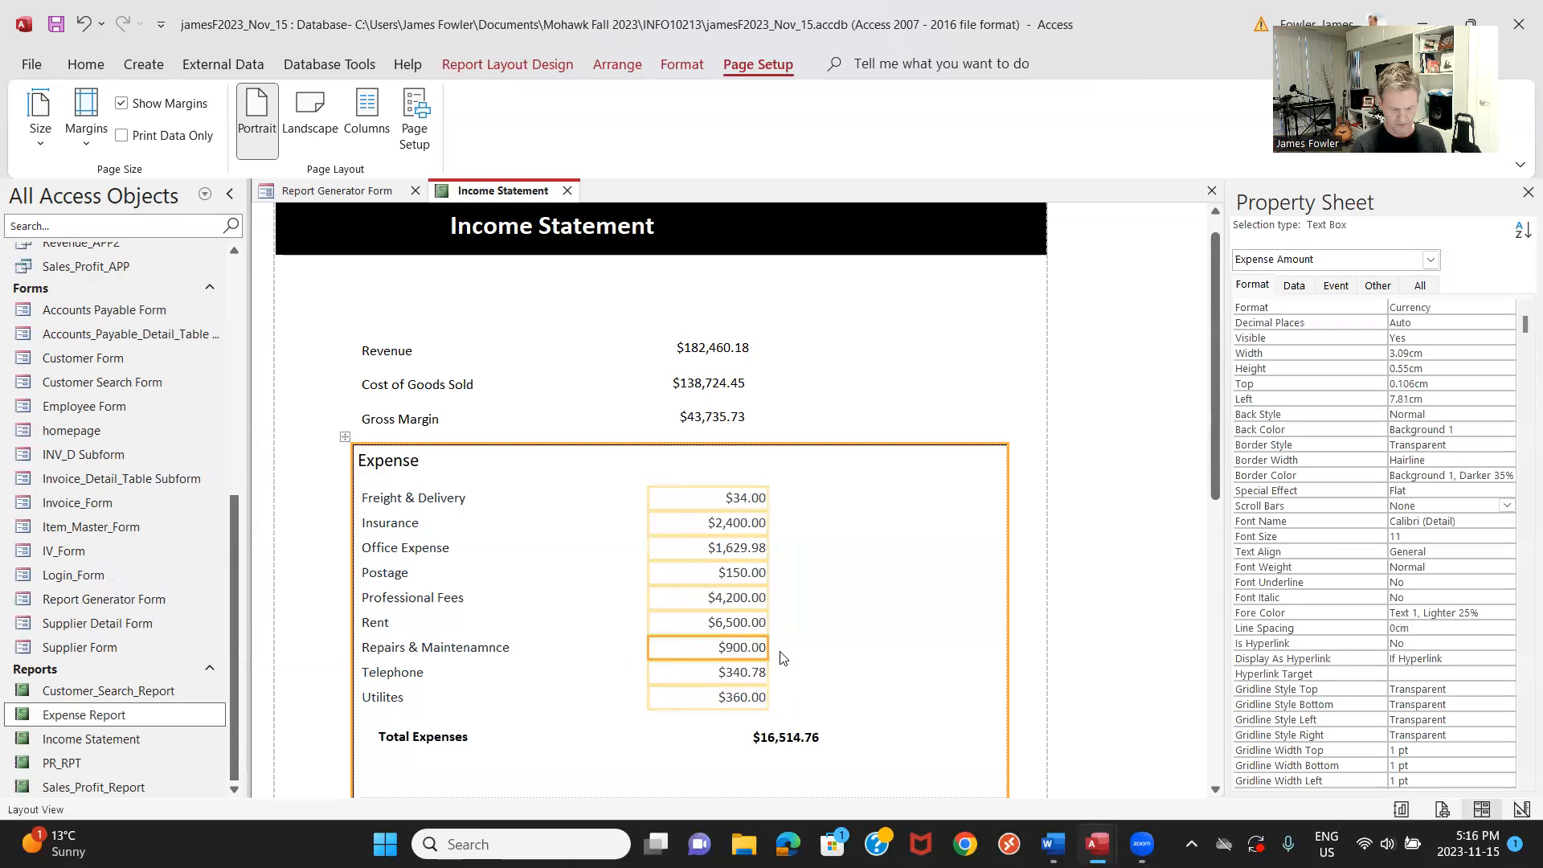
key(Left)
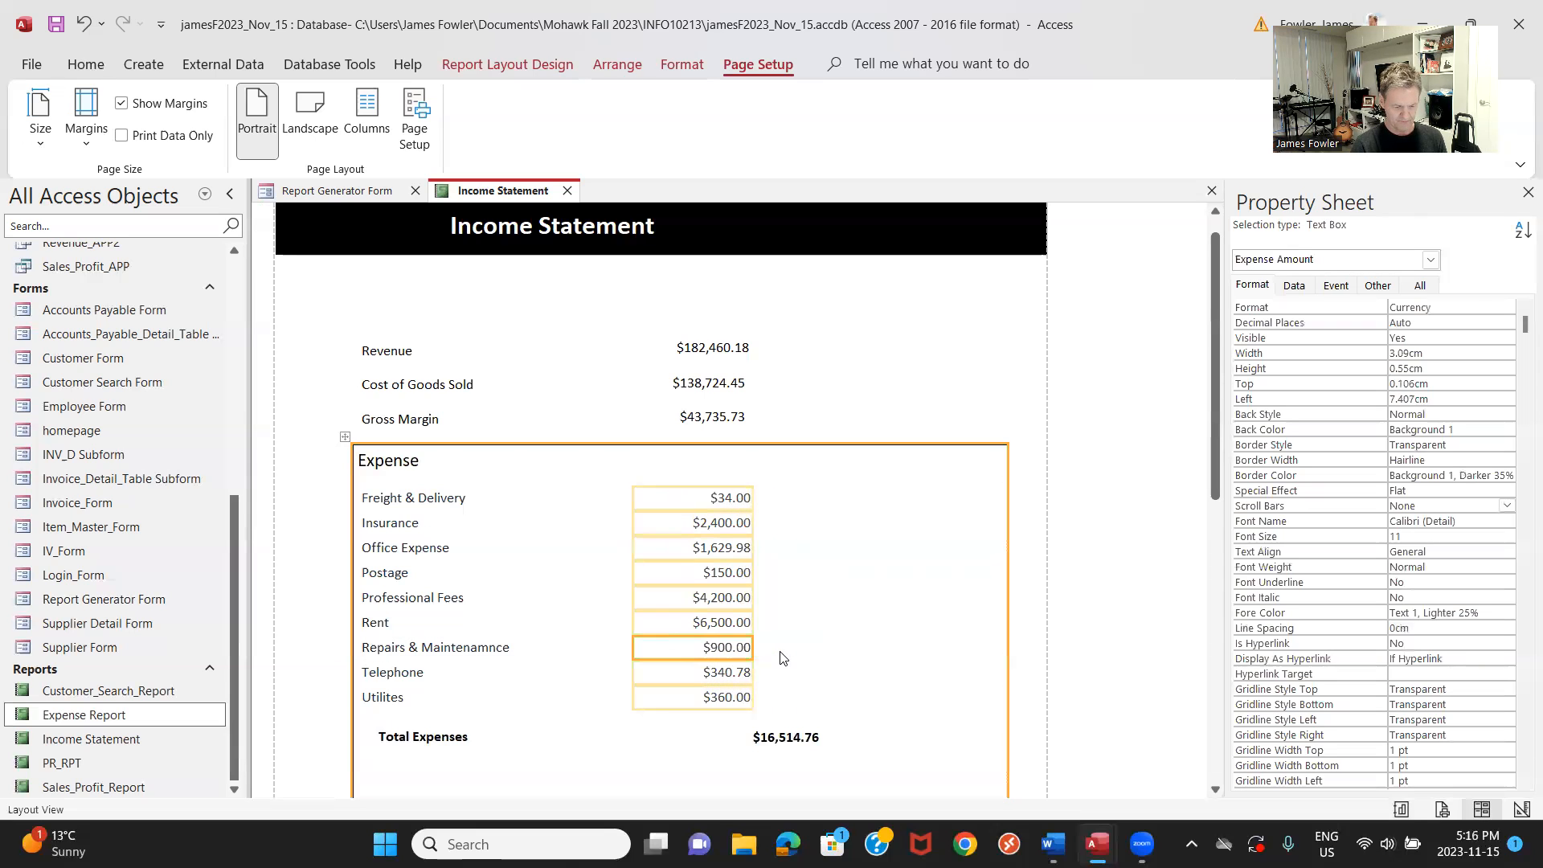
Align the Total Expenses label with the expense descriptions at a left position of 0.296 cm.
click(425, 739)
key(Left)
key(Left)
key(Left)
key(Left)
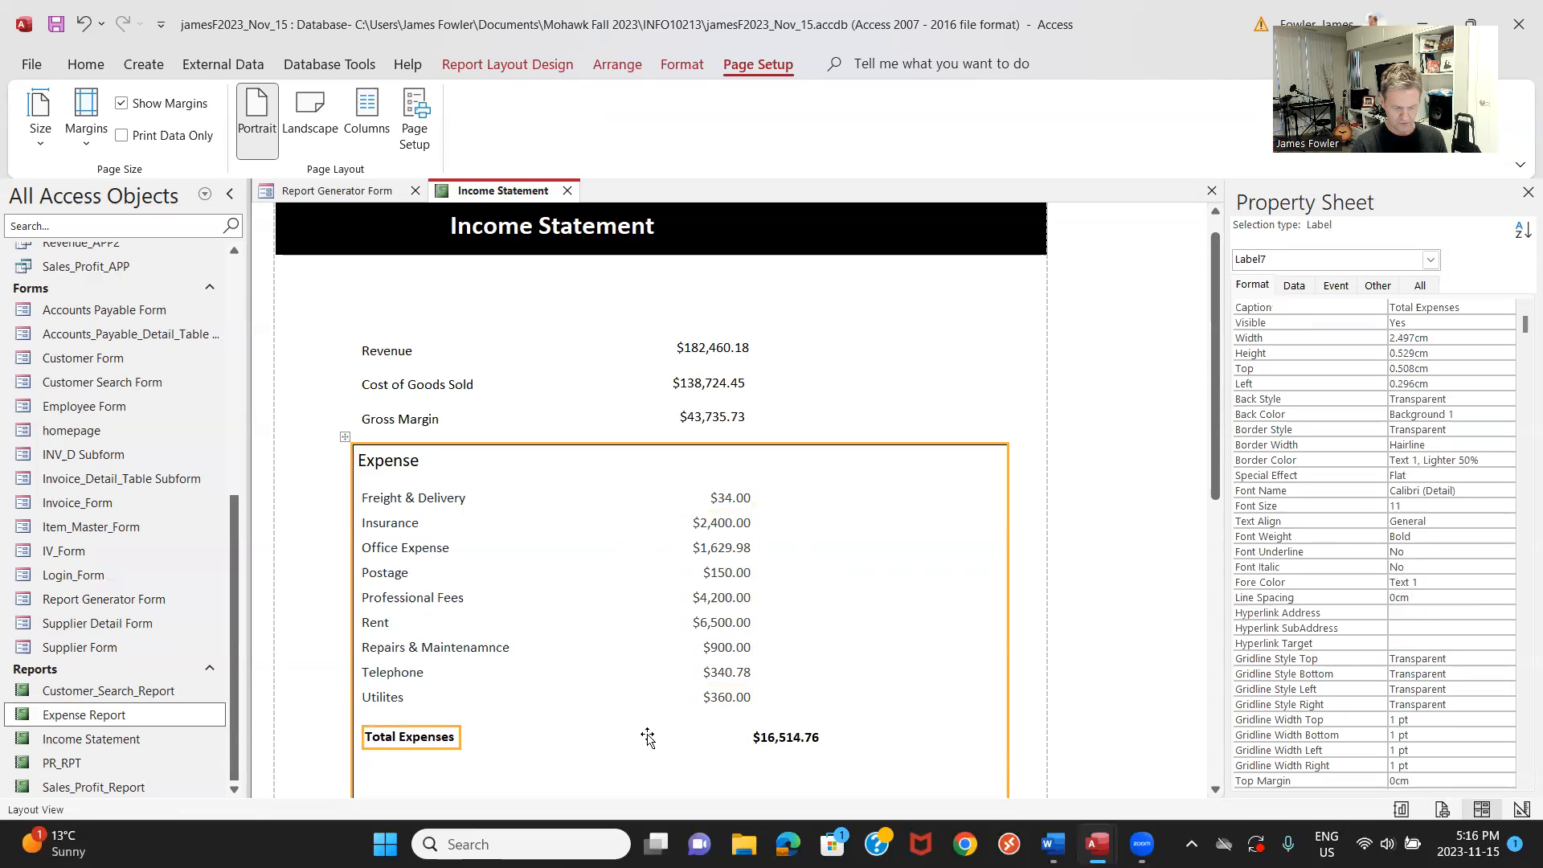
Narrow the total expenses amount box to 3.577 cm and move it to a left position of 7.005 cm, under the amounts.
click(797, 737)
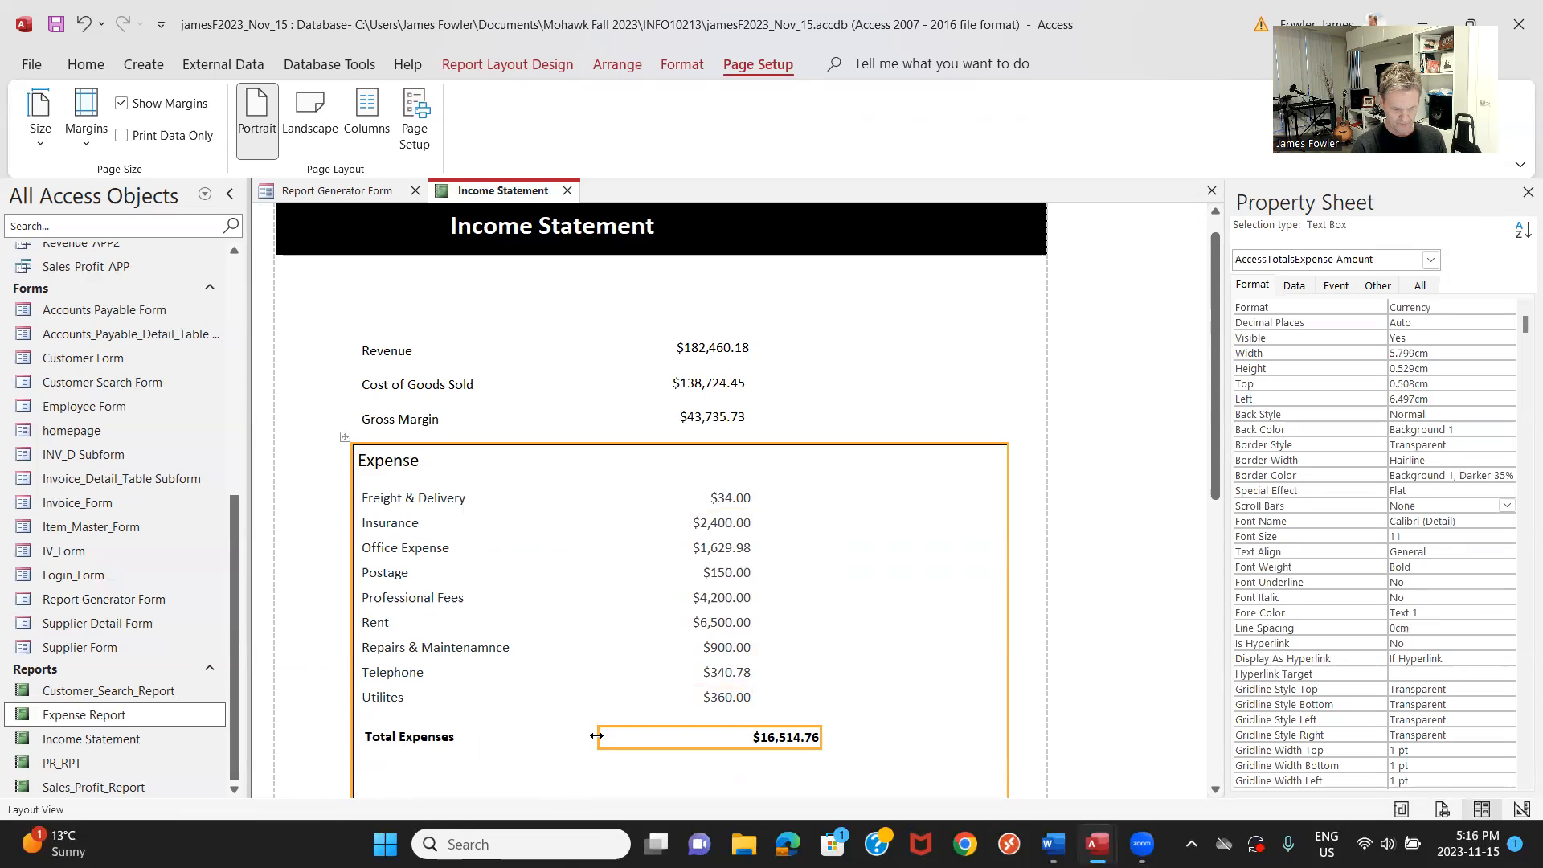
drag(597, 736, 682, 737)
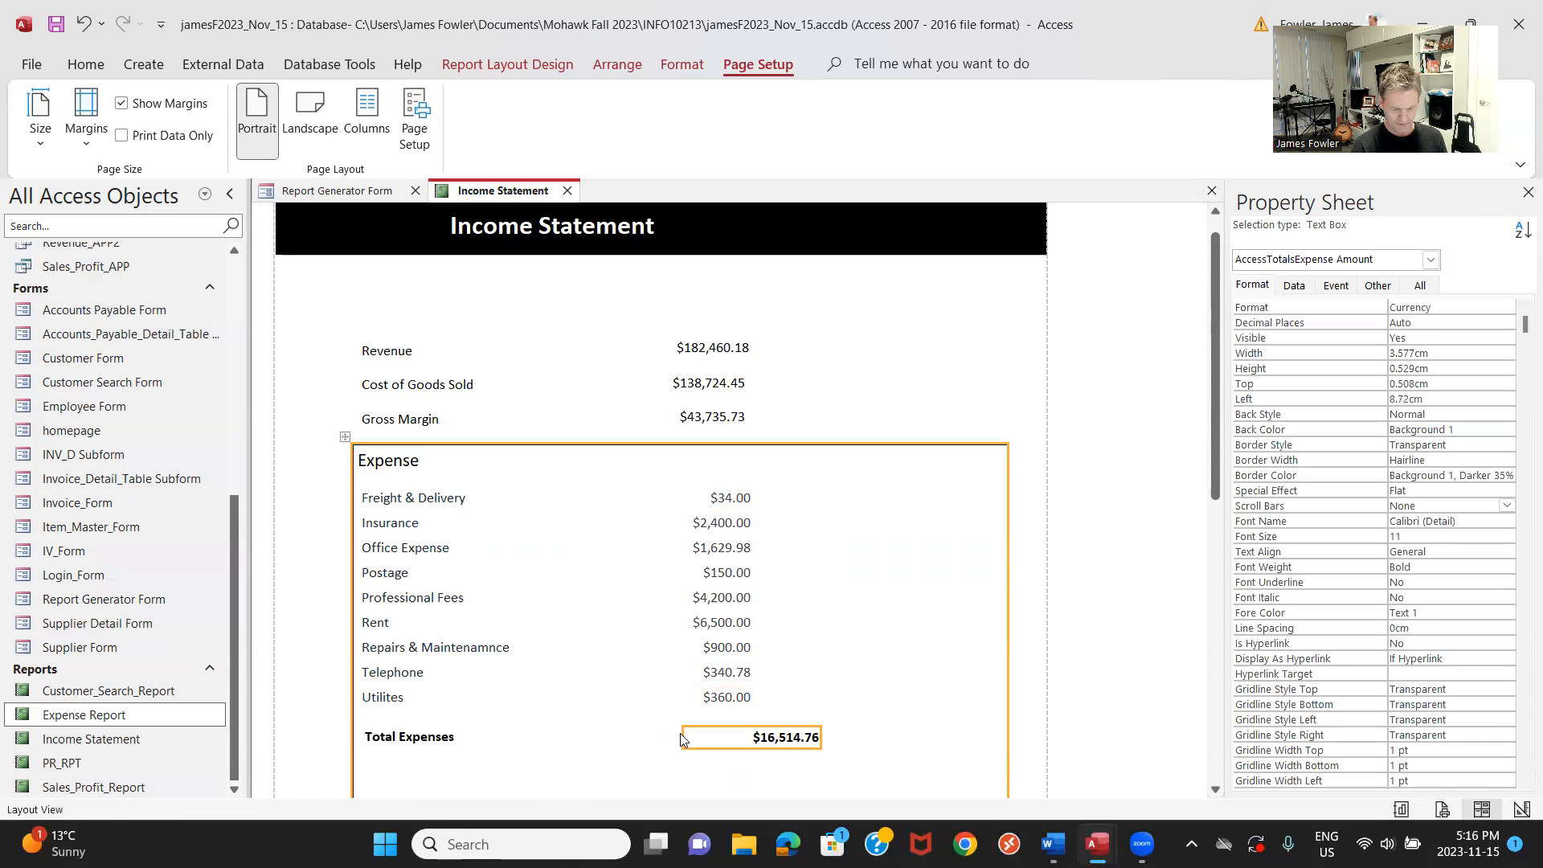
key(Left)
key(Left)
key(Left)
key(Left)
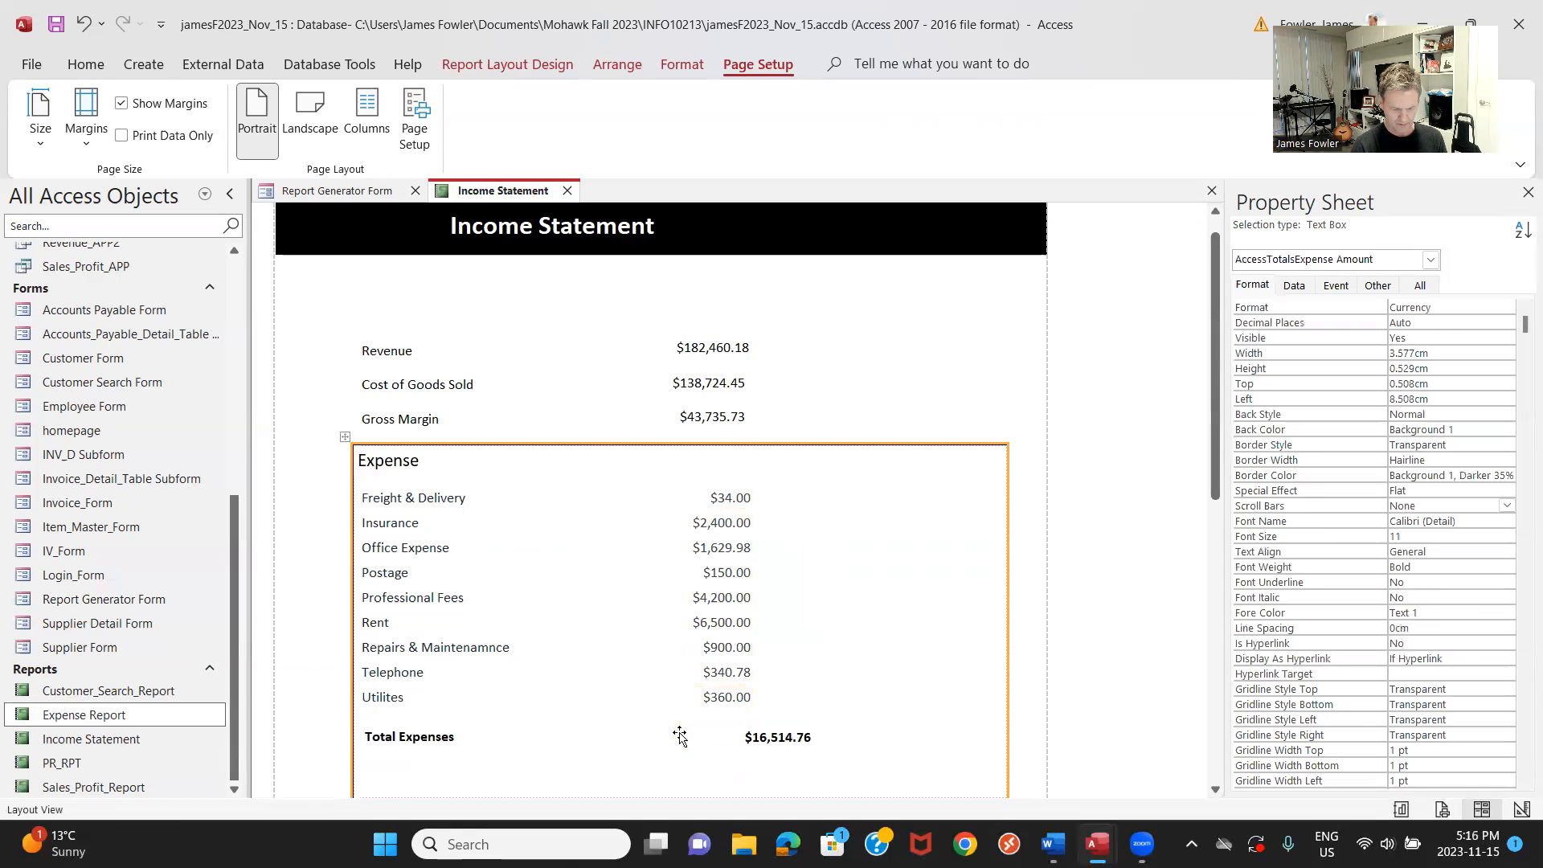
key(Left)
key(Left)
key(Left)
key(Left)
key(Left)
key(Left)
key(Left)
key(Left)
key(Left)
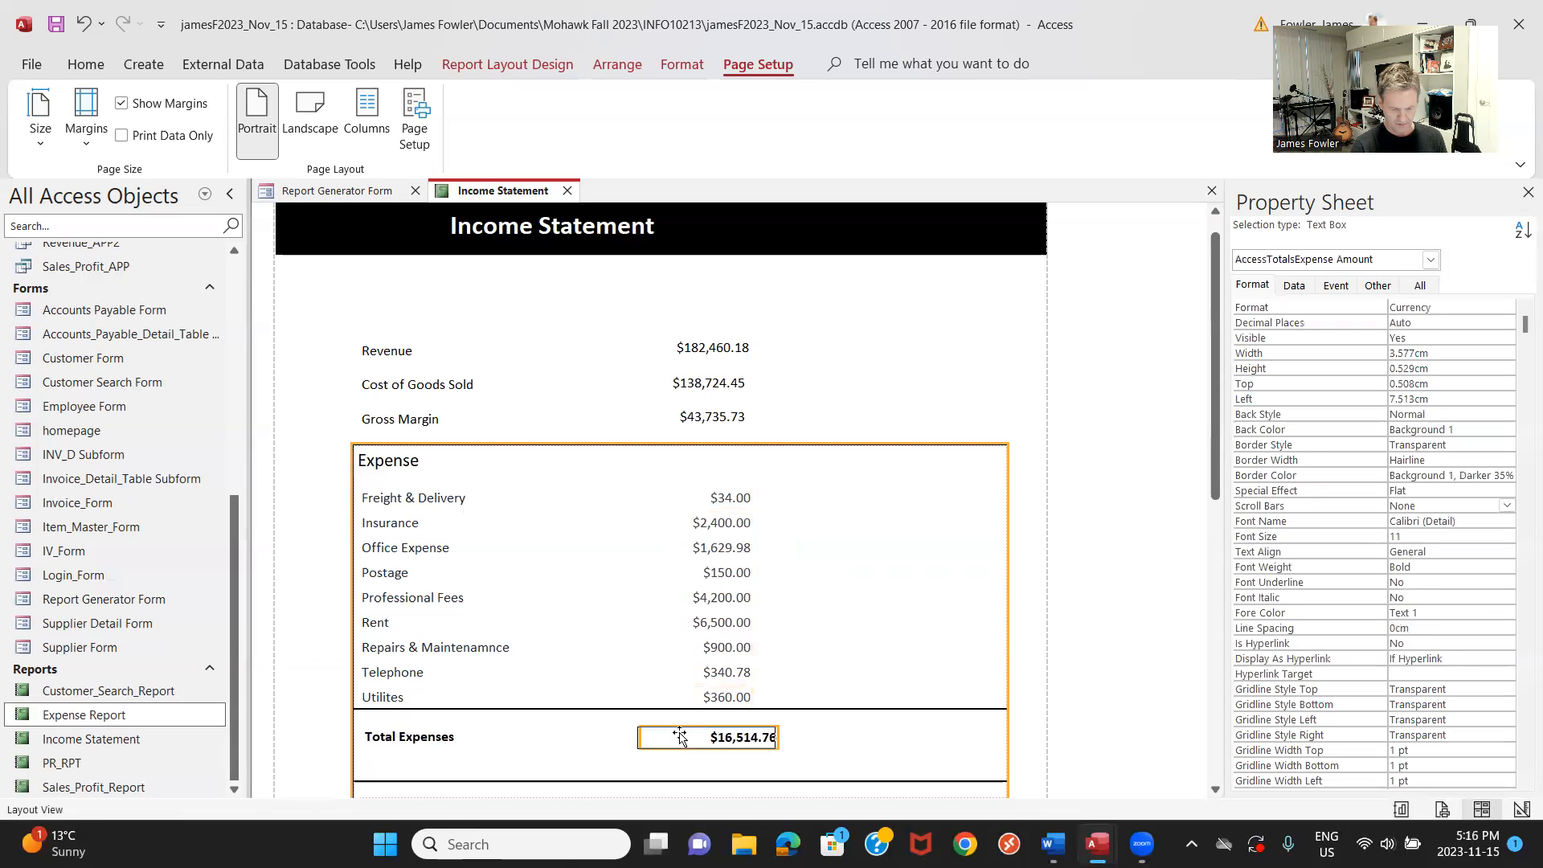
key(Left)
key(Left)
key(Left)
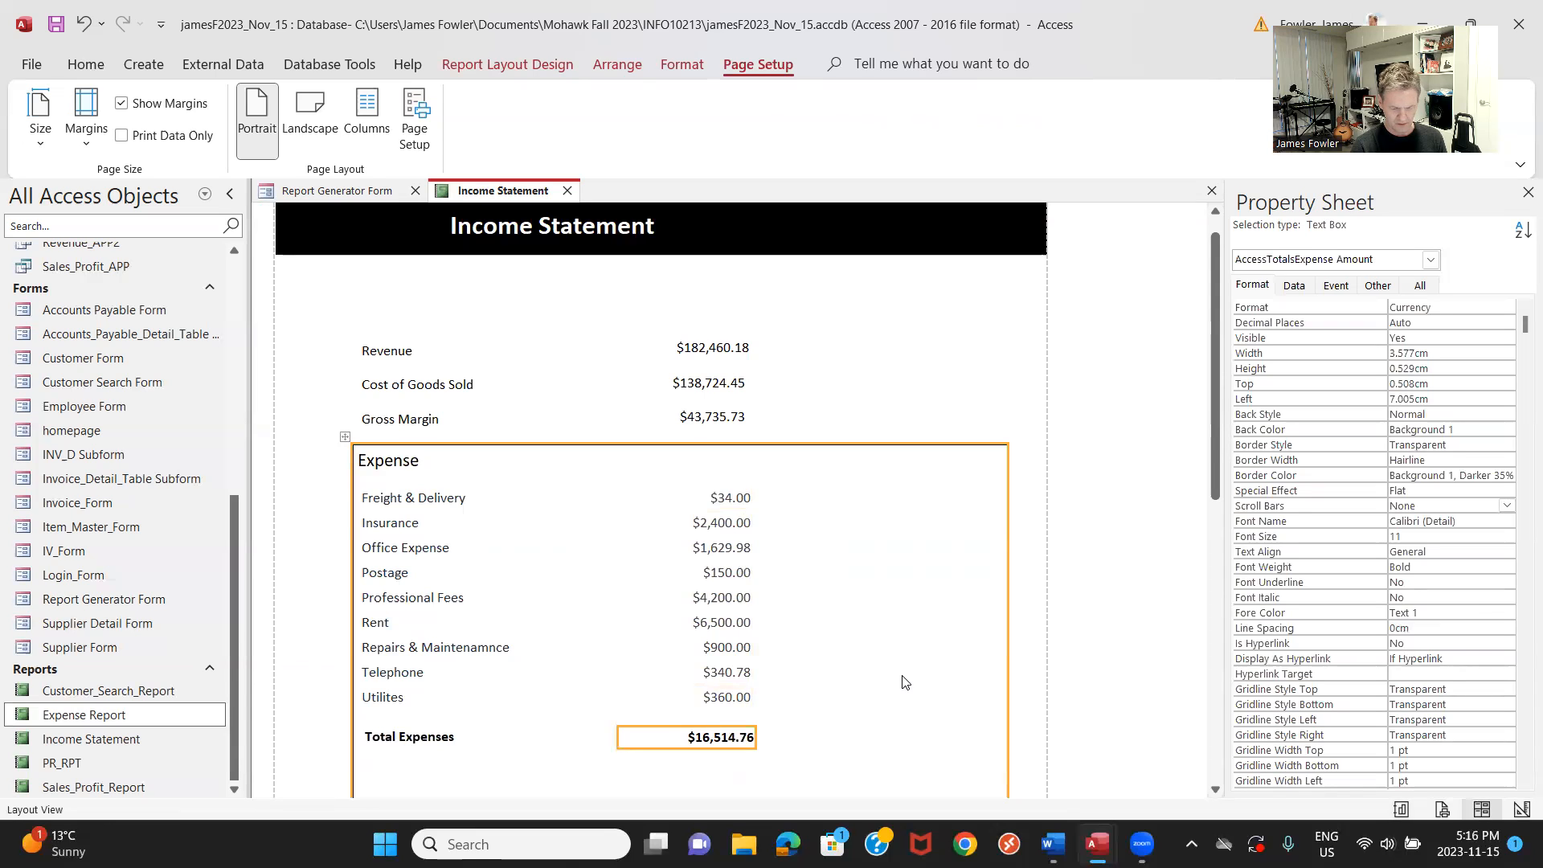
Try to select the outer frame of the expense subreport in Layout View.
click(1215, 790)
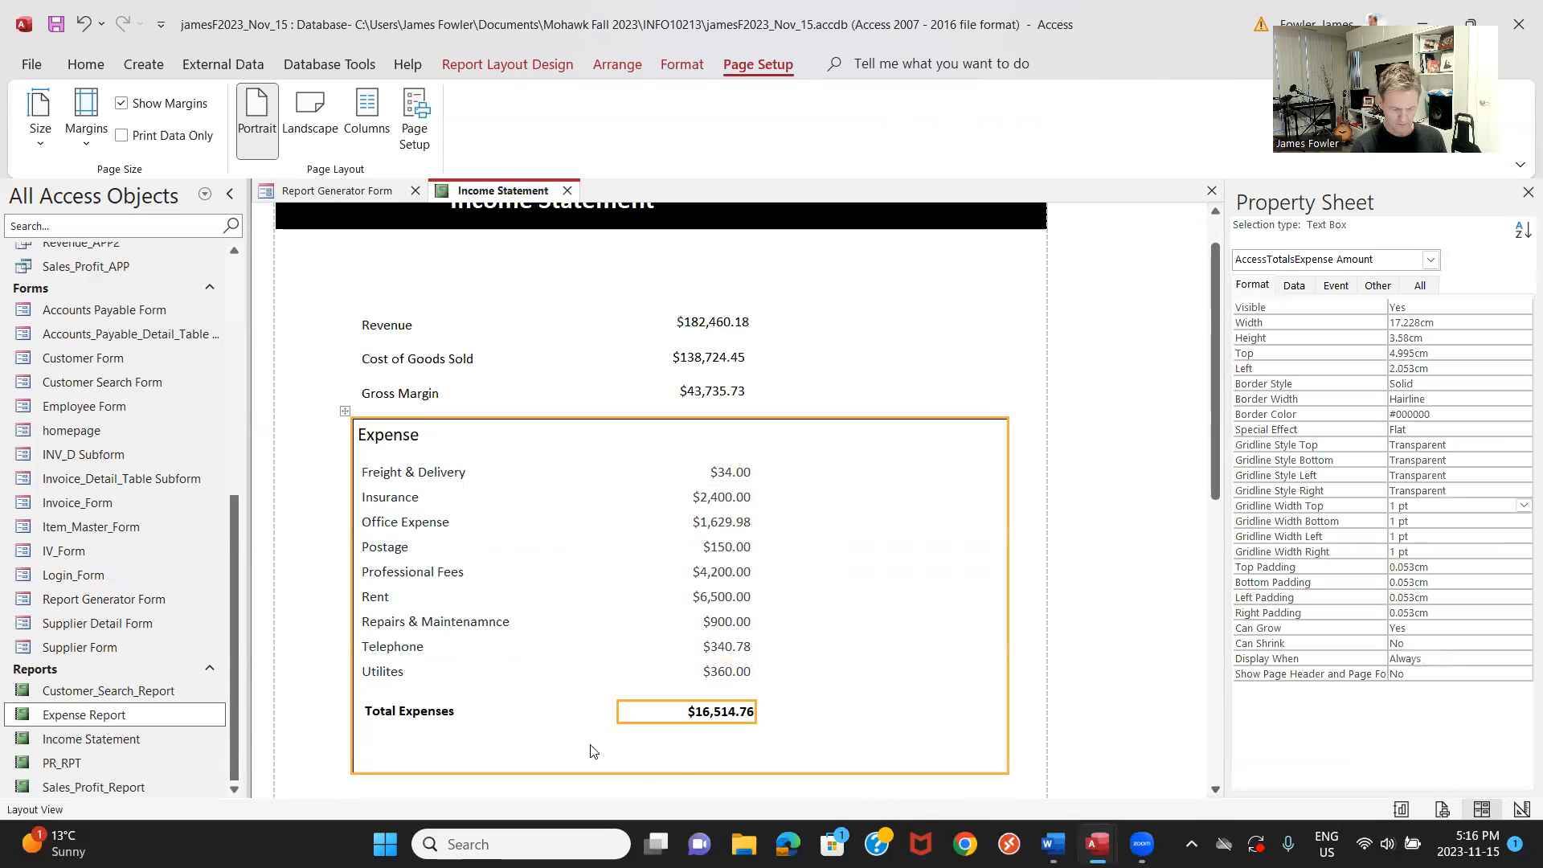
click(680, 780)
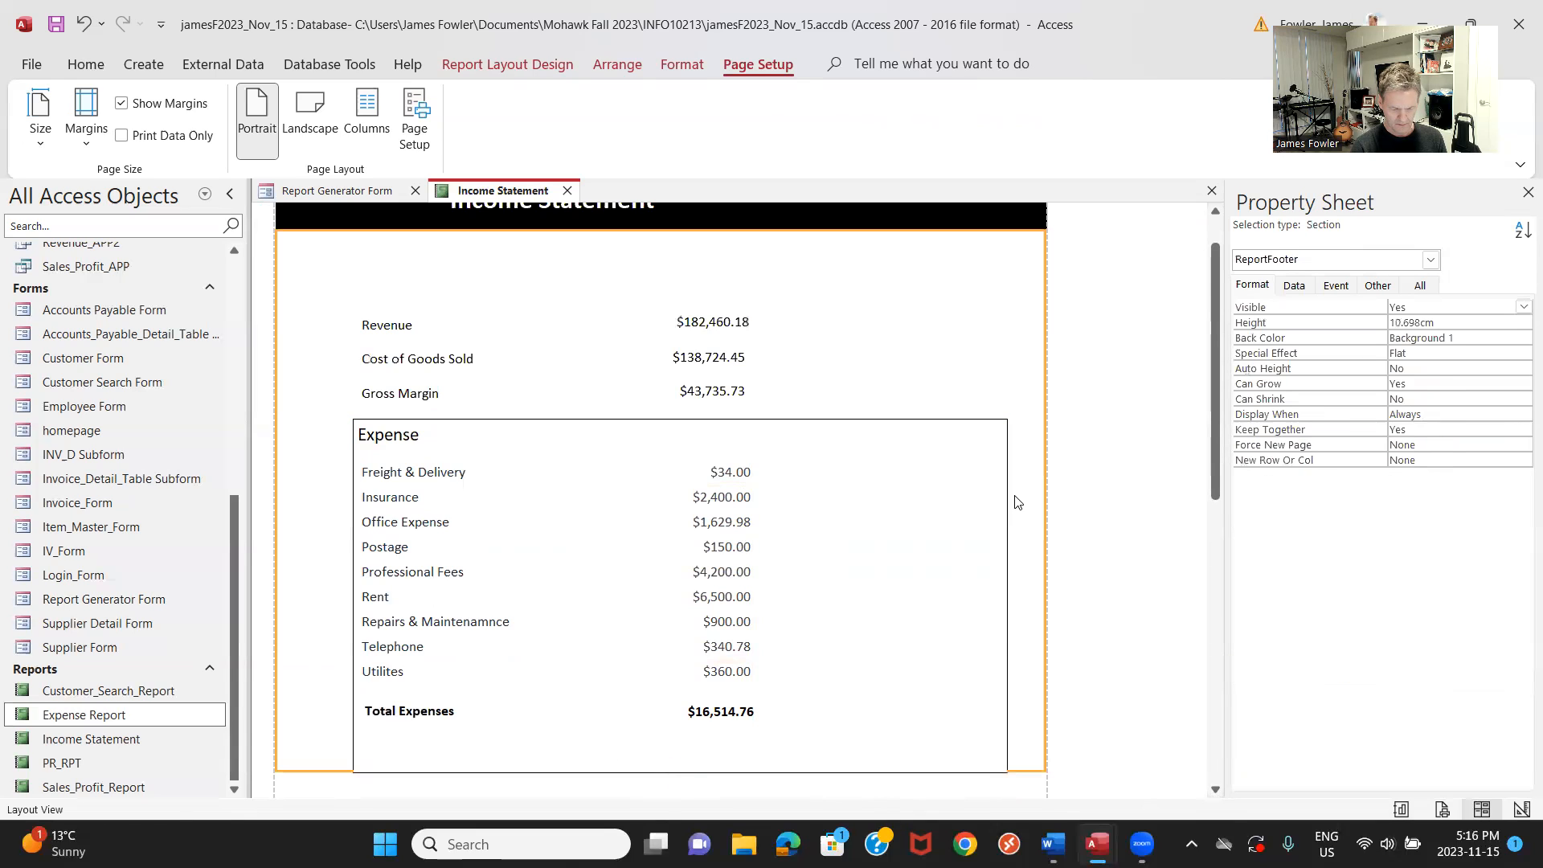
click(997, 508)
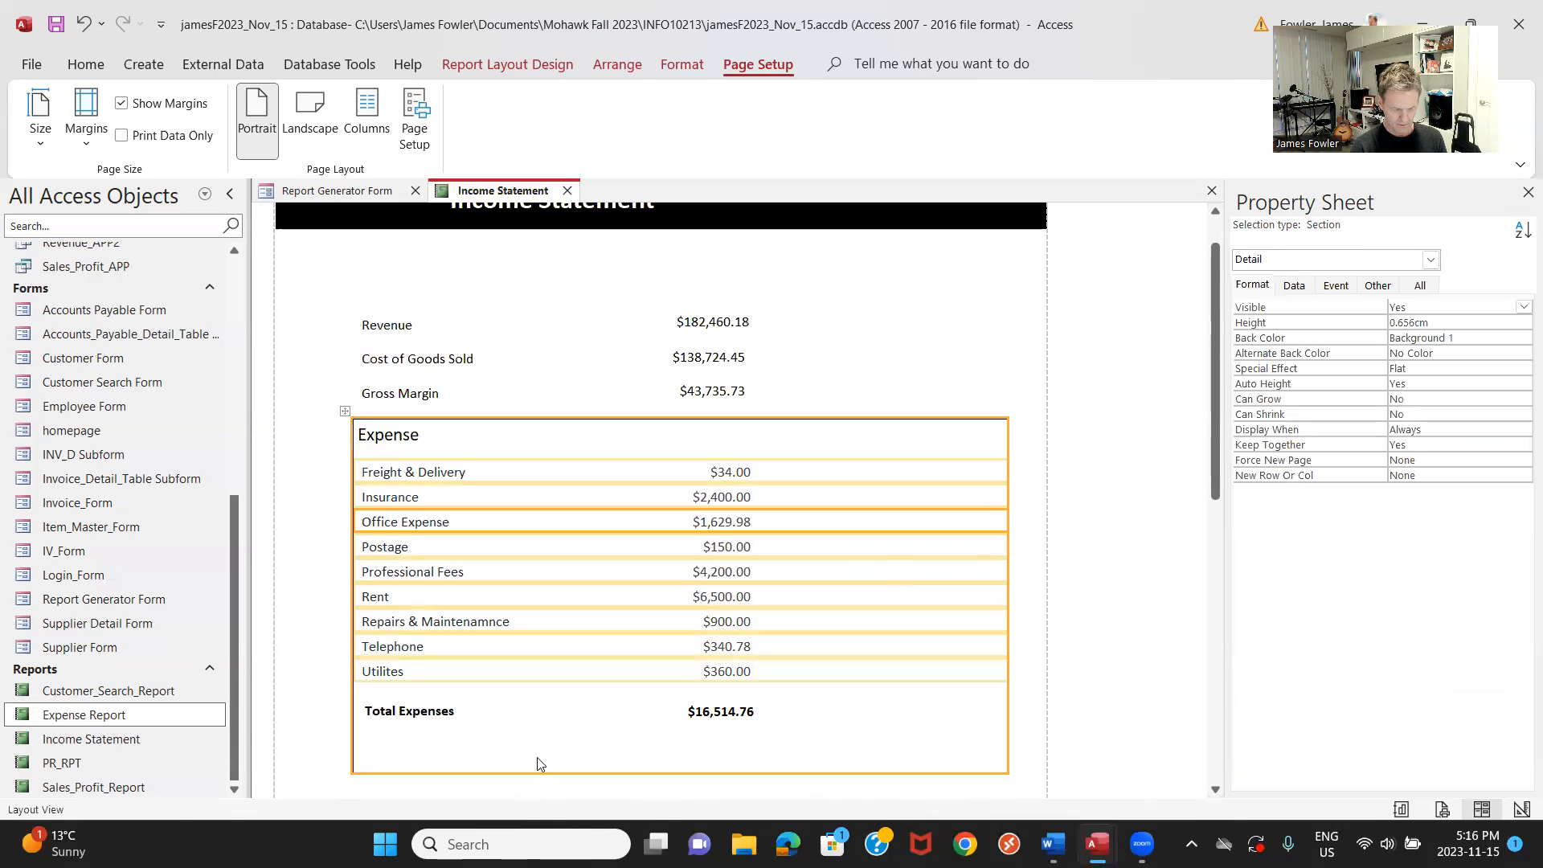
click(552, 778)
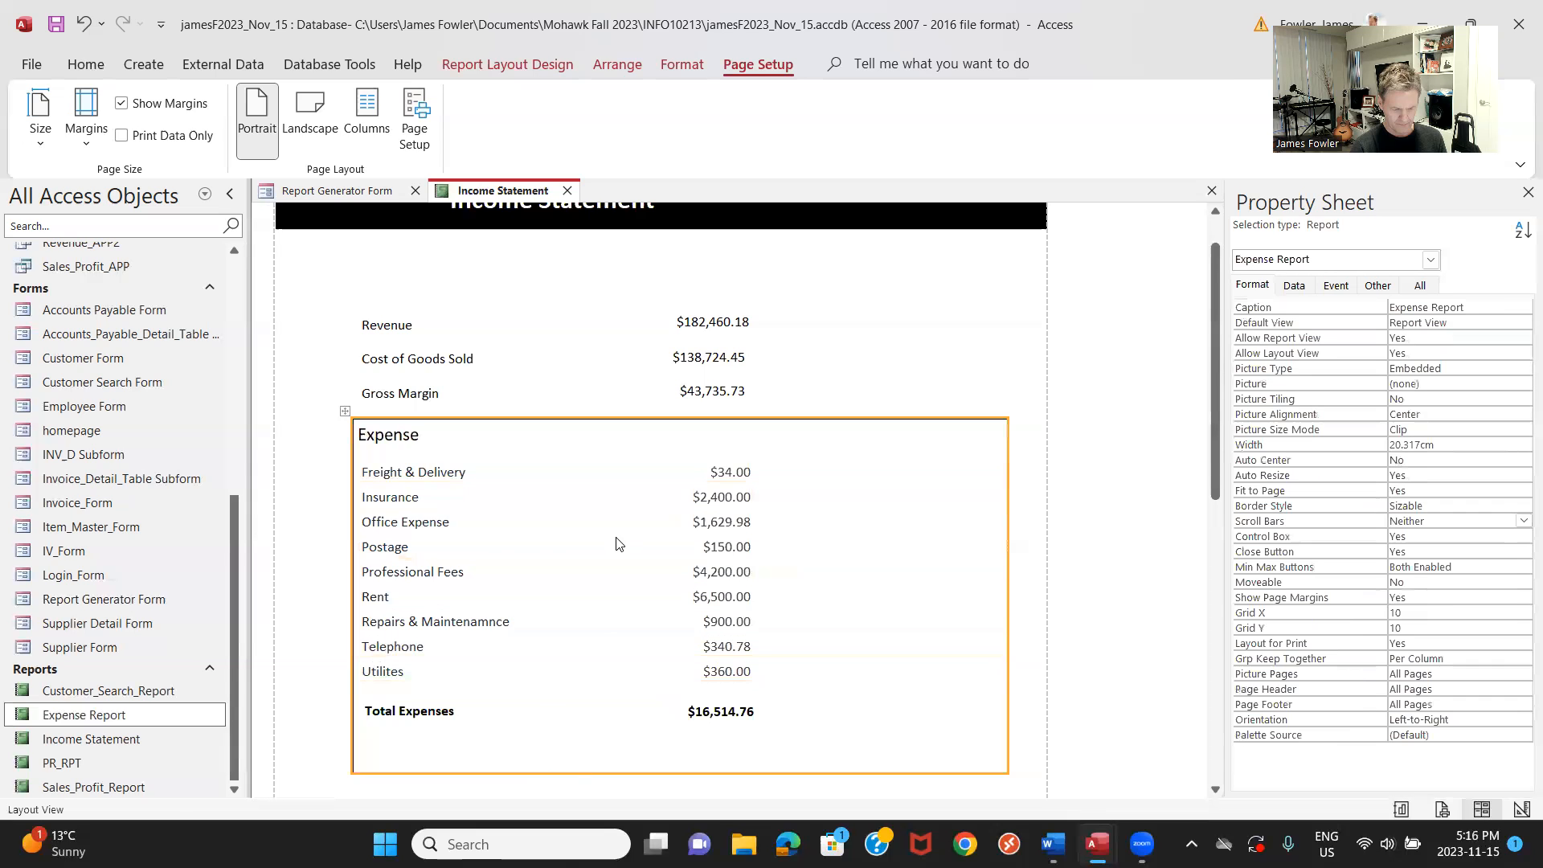
click(615, 421)
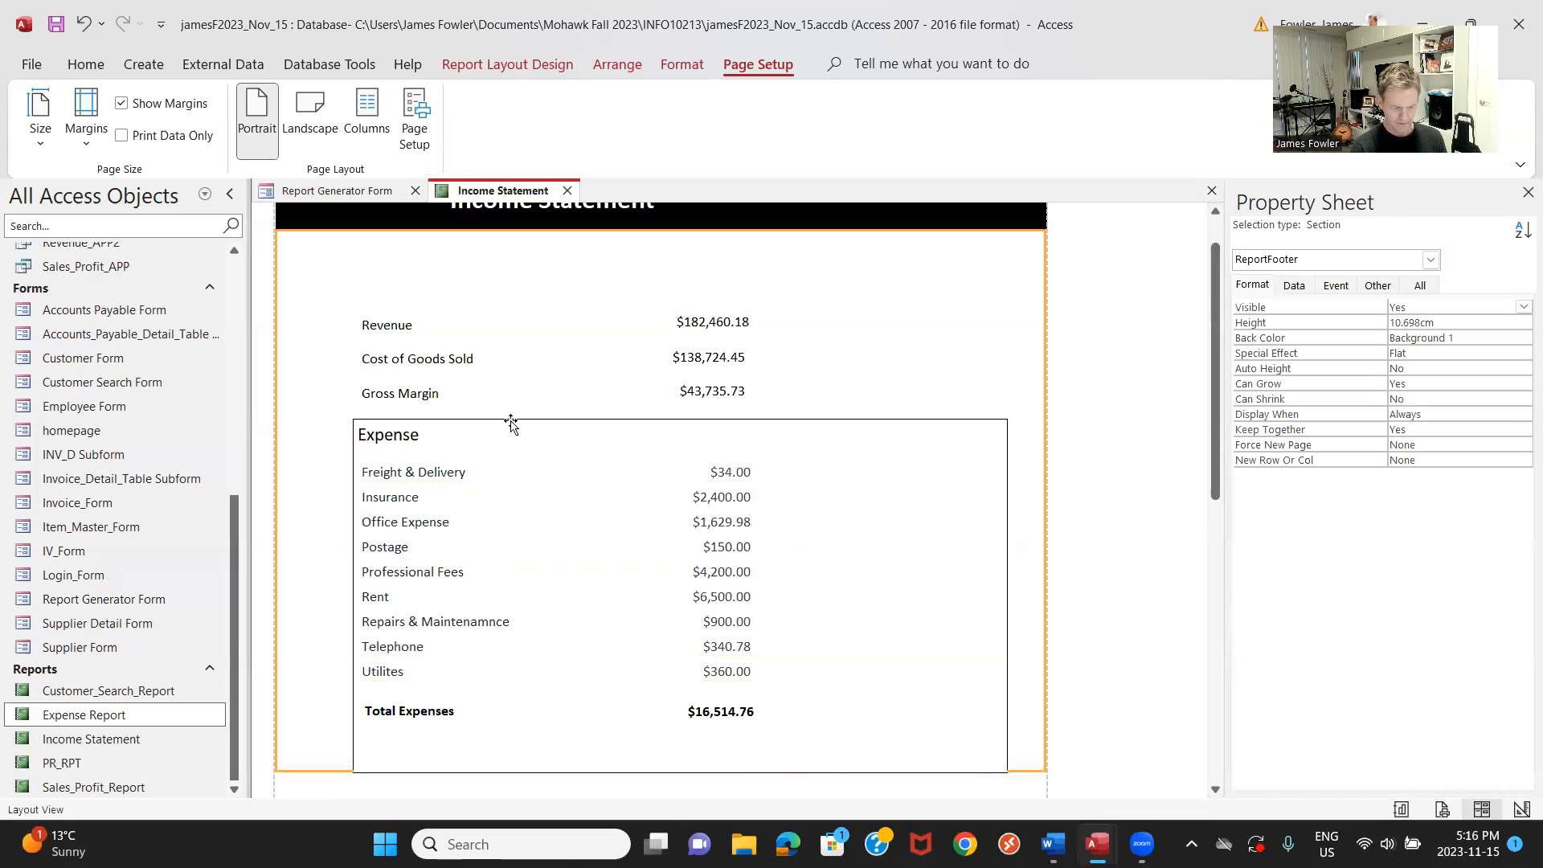
Save the Income Statement report and switch it to Design View.
right_click(504, 199)
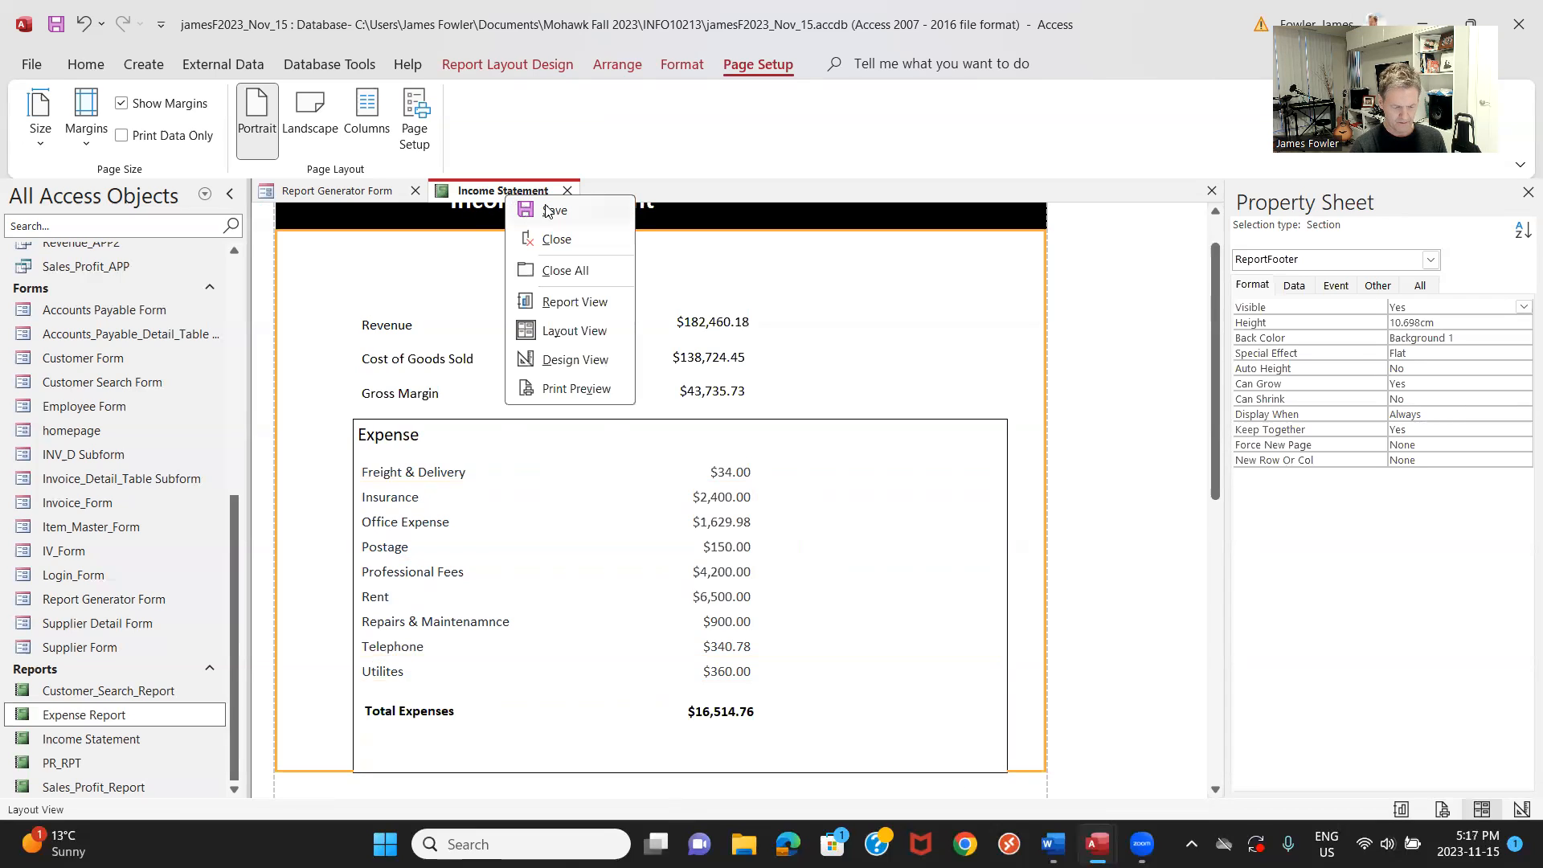
click(545, 207)
right_click(519, 195)
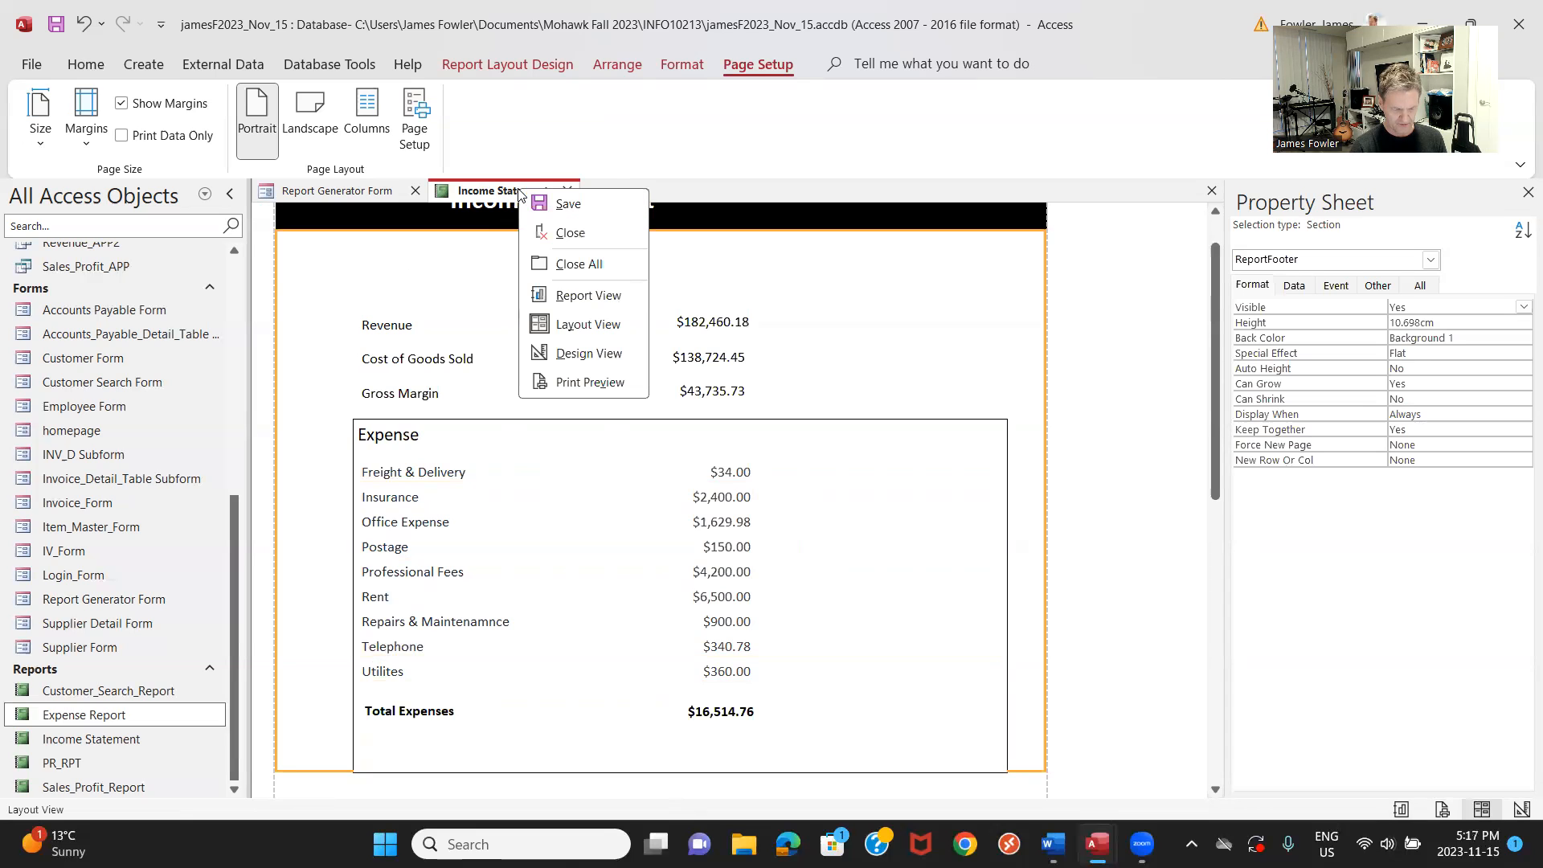
click(588, 352)
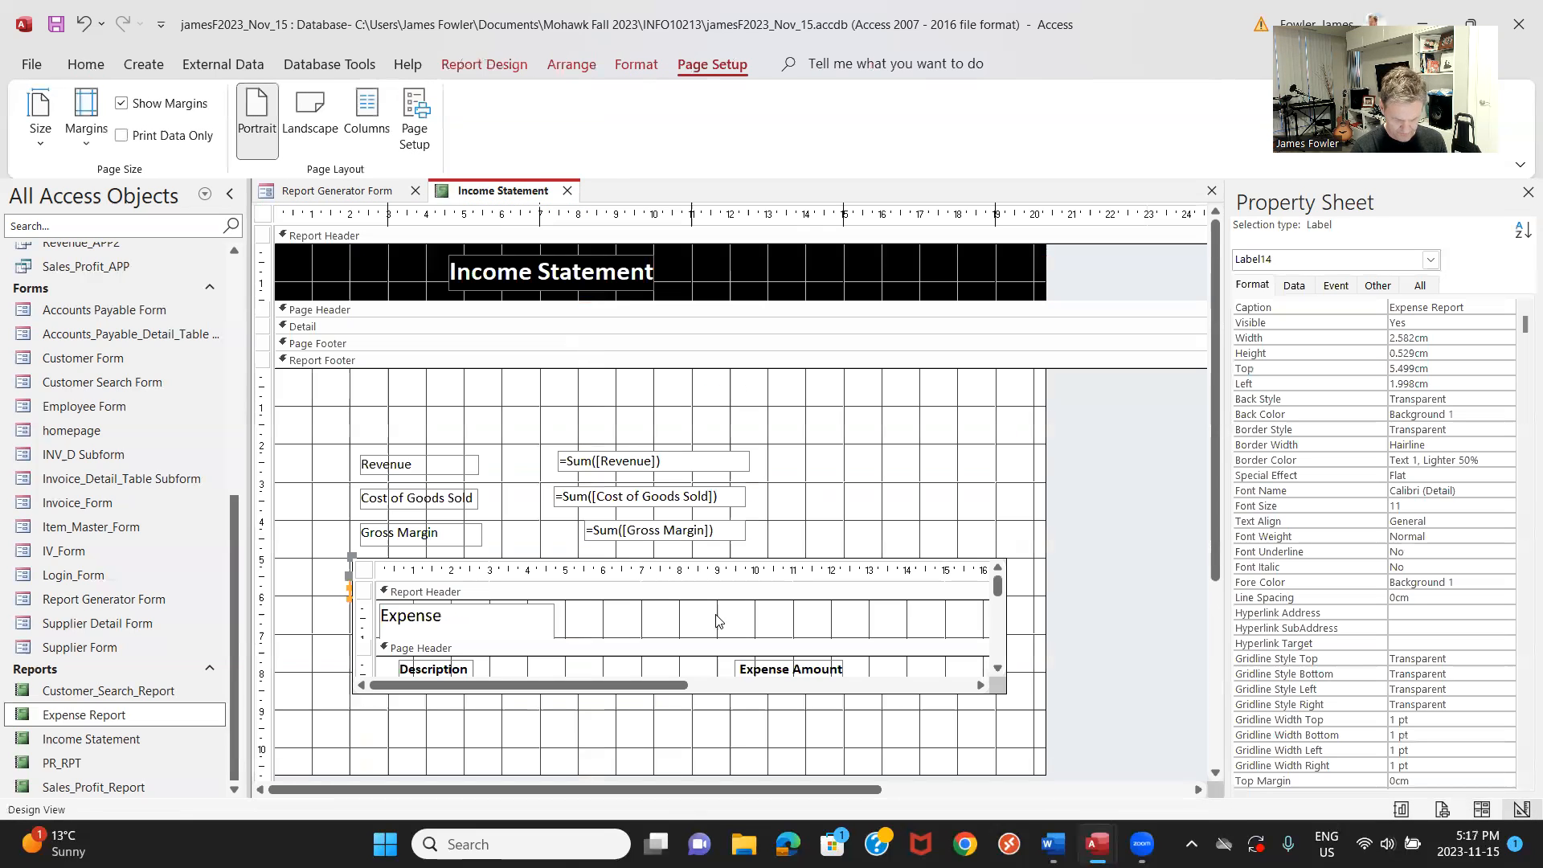
Set the expense subreport's shape outline to Transparent.
click(1007, 624)
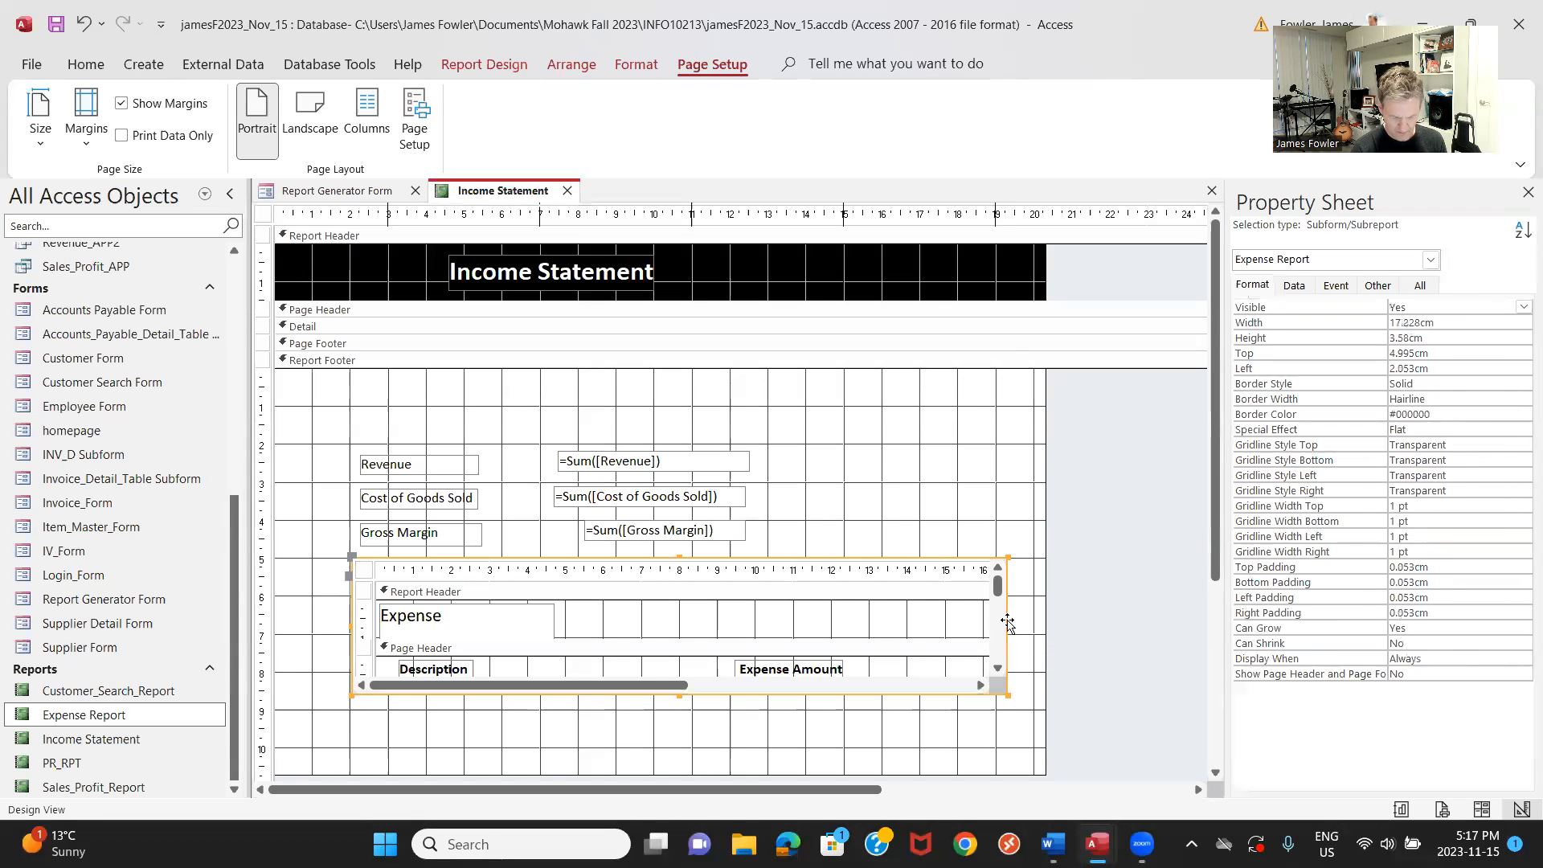
click(653, 79)
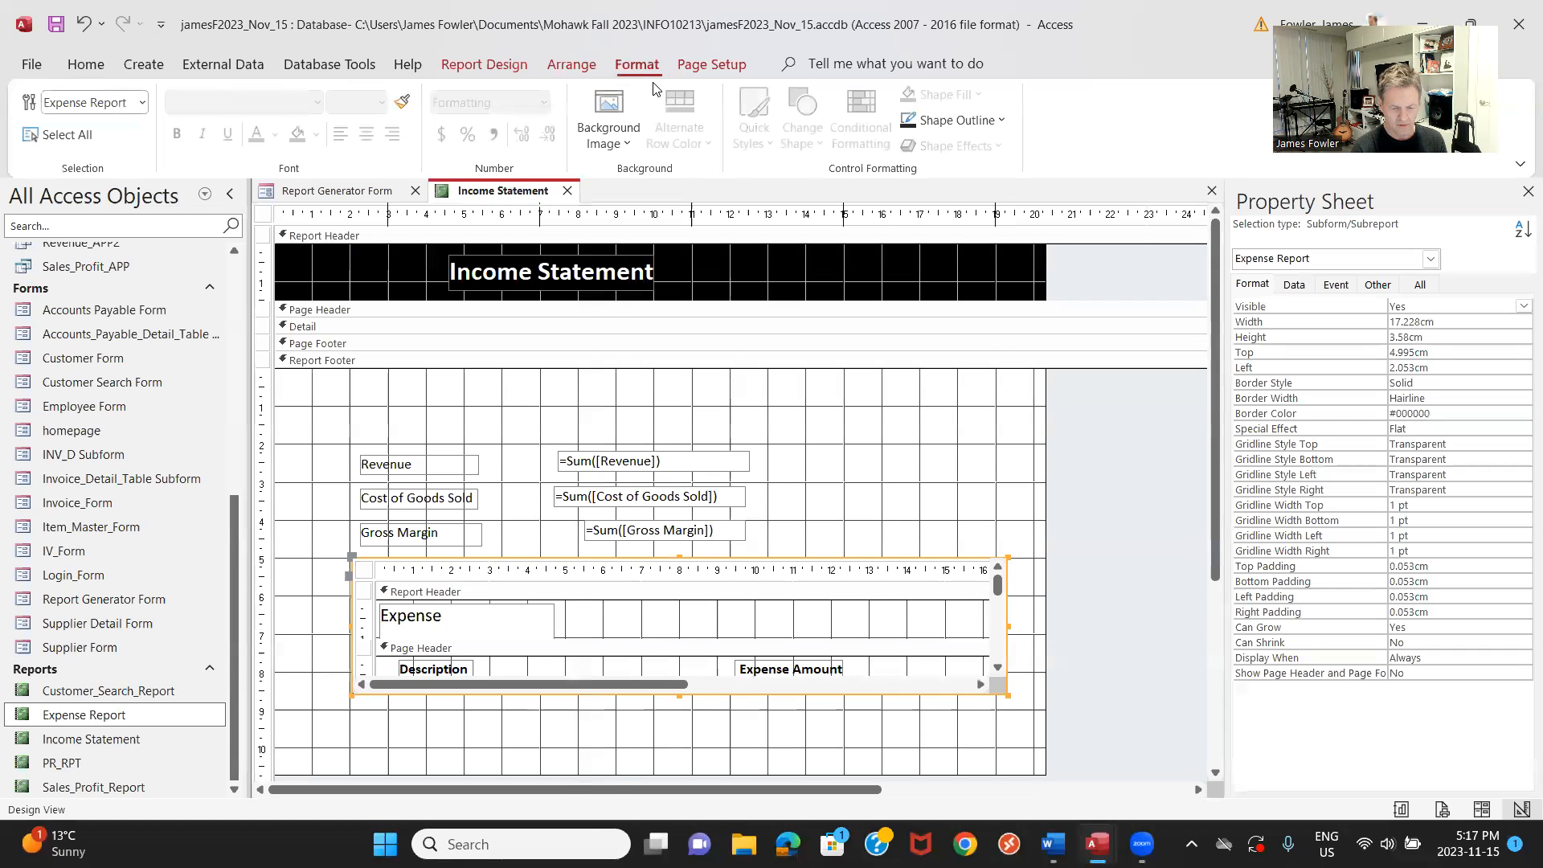
click(1005, 122)
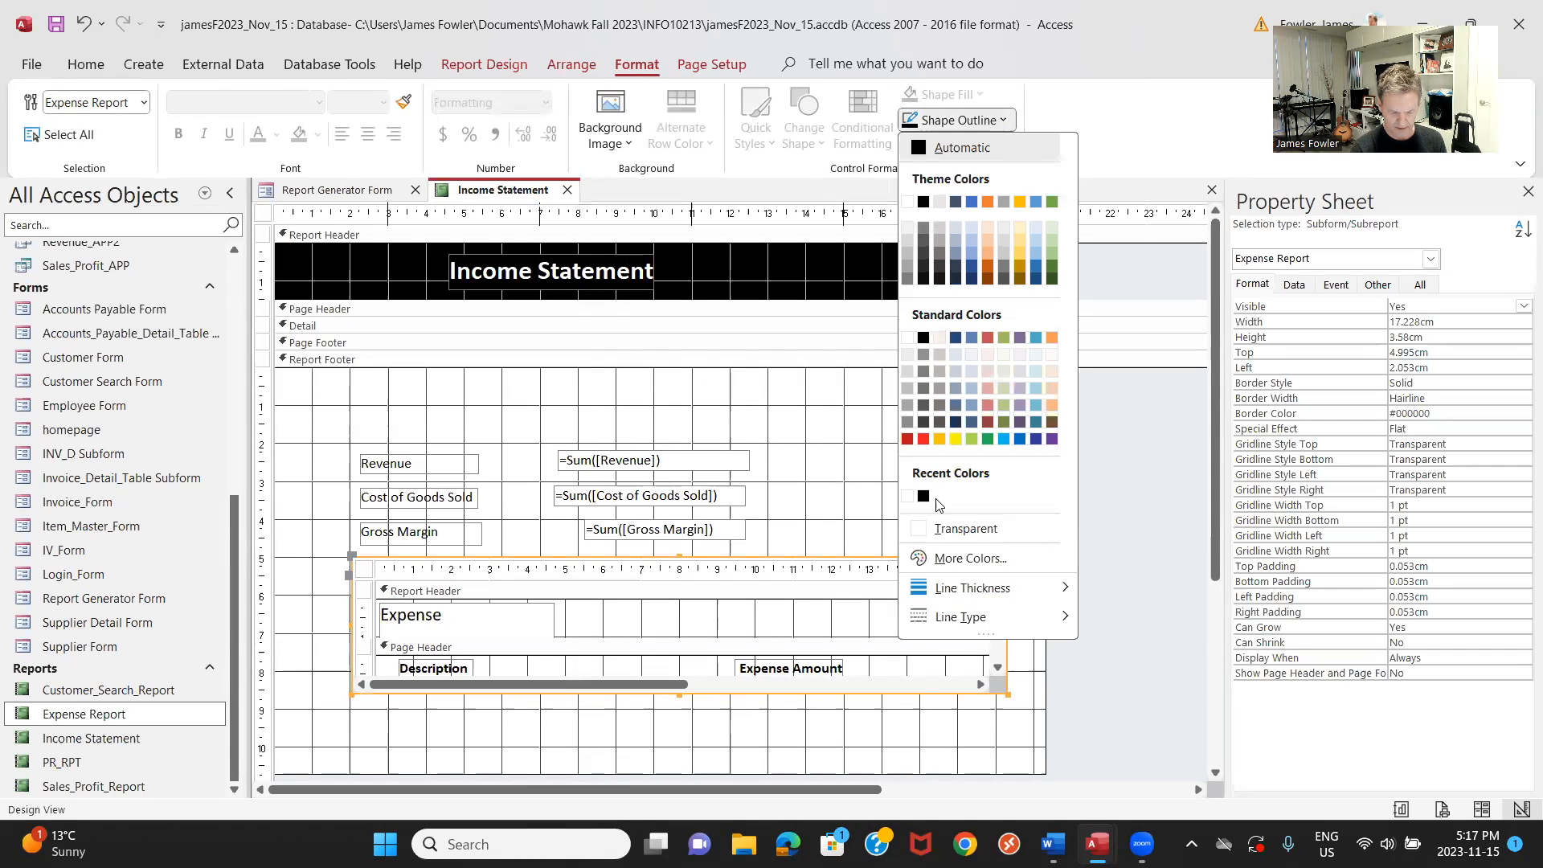
click(921, 530)
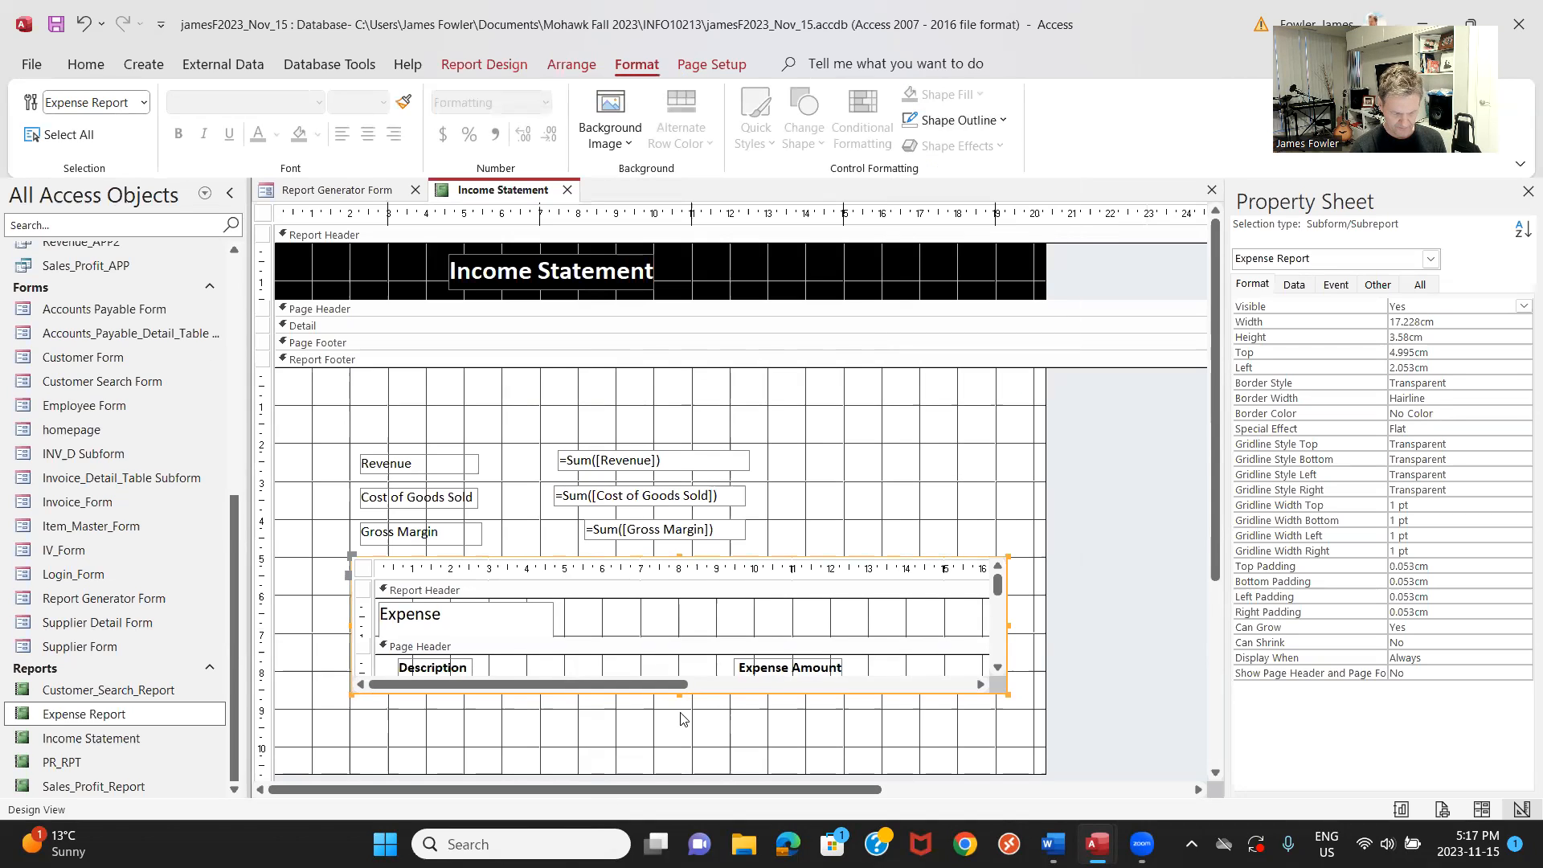
Shorten the expense subreport to a height of 3.115 cm and display the Income Statement in Report View.
drag(679, 693, 678, 677)
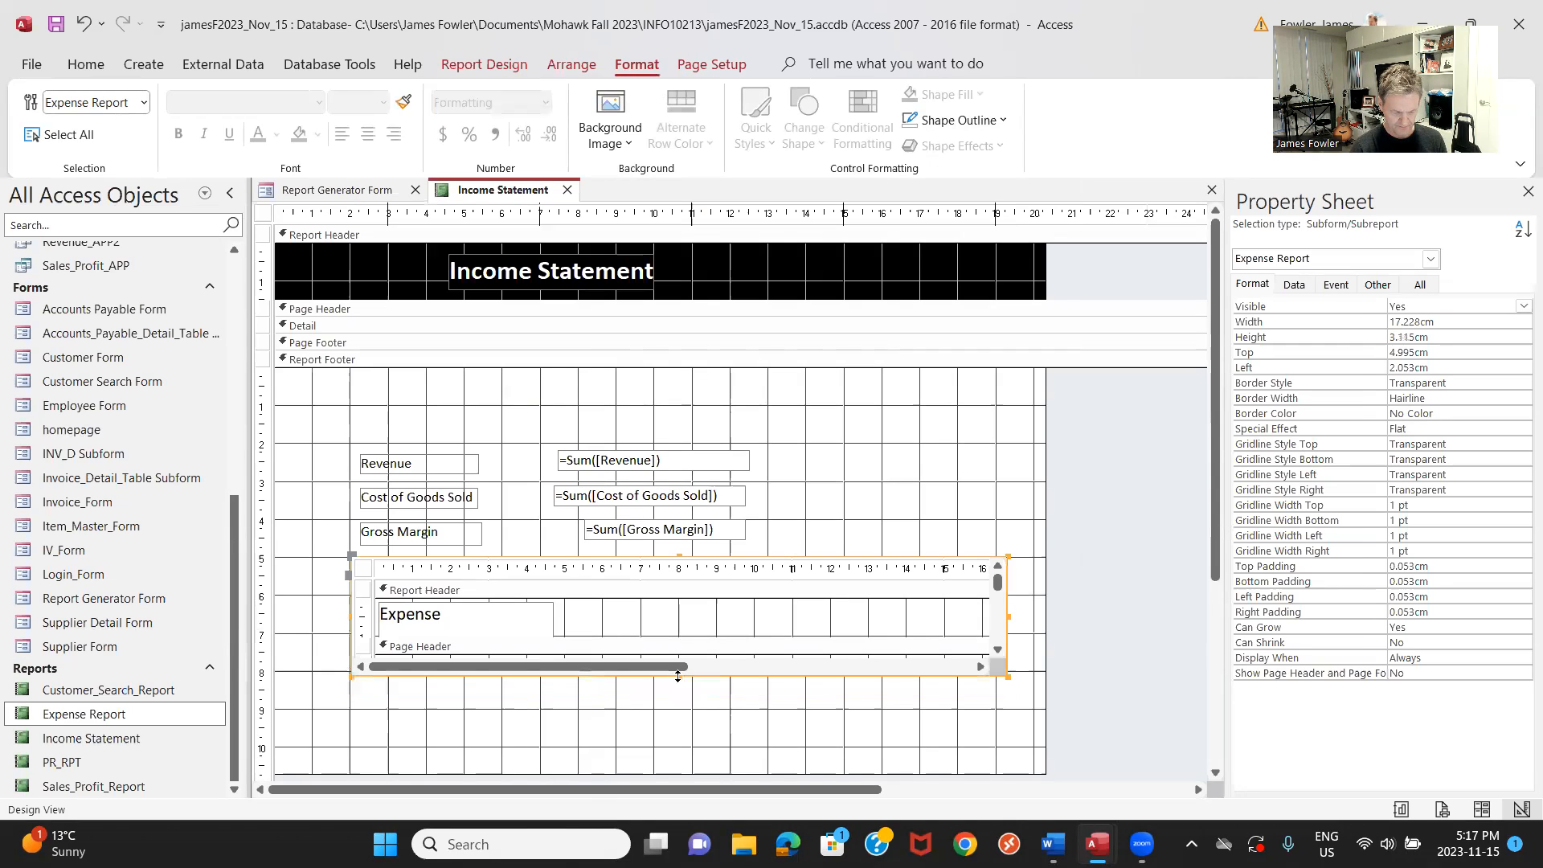
right_click(504, 191)
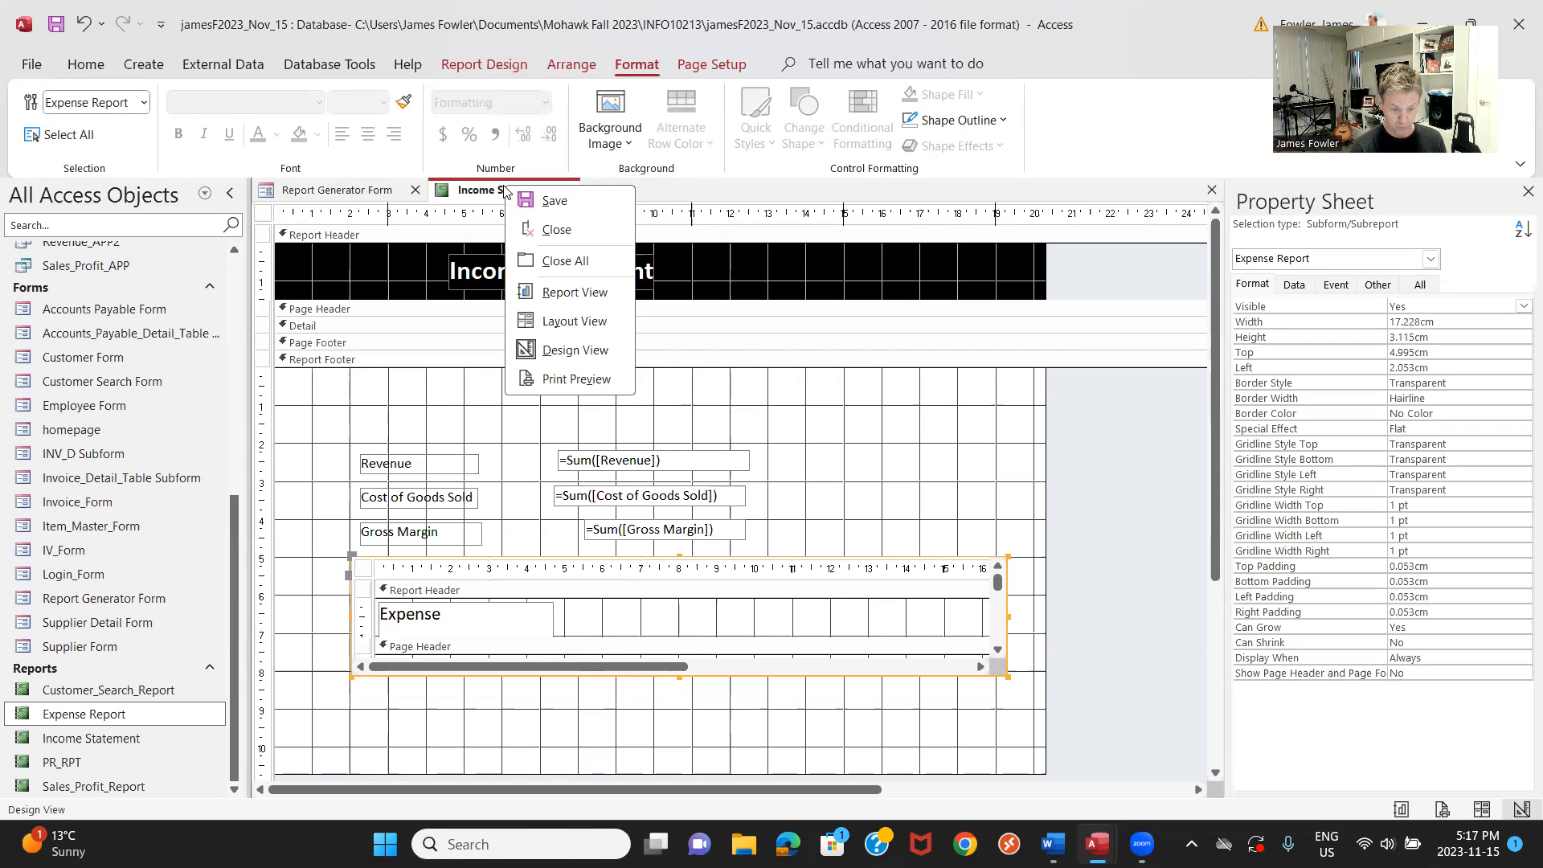
click(561, 293)
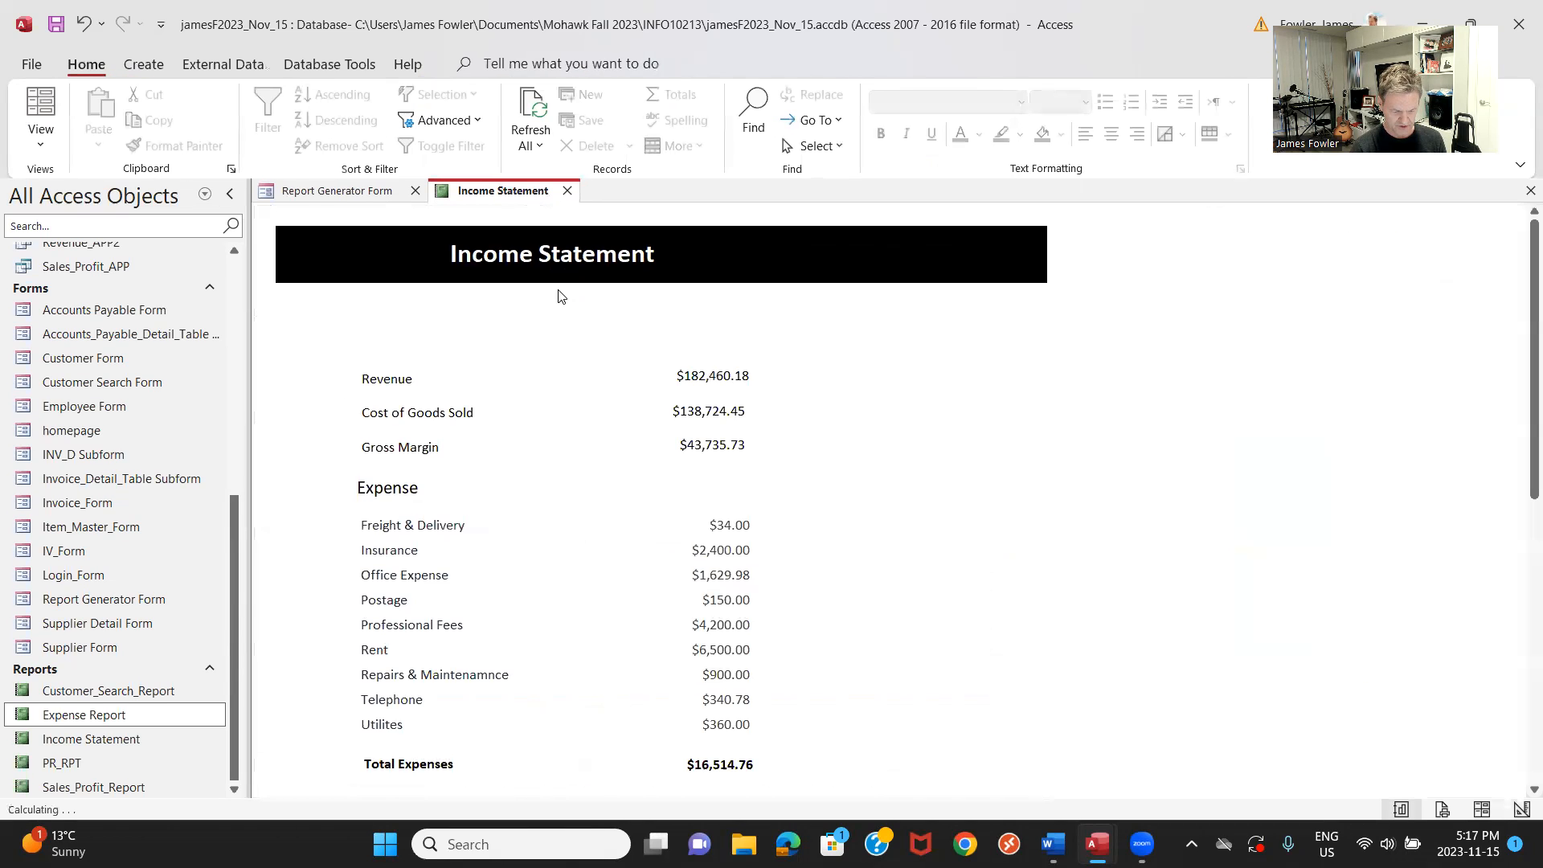
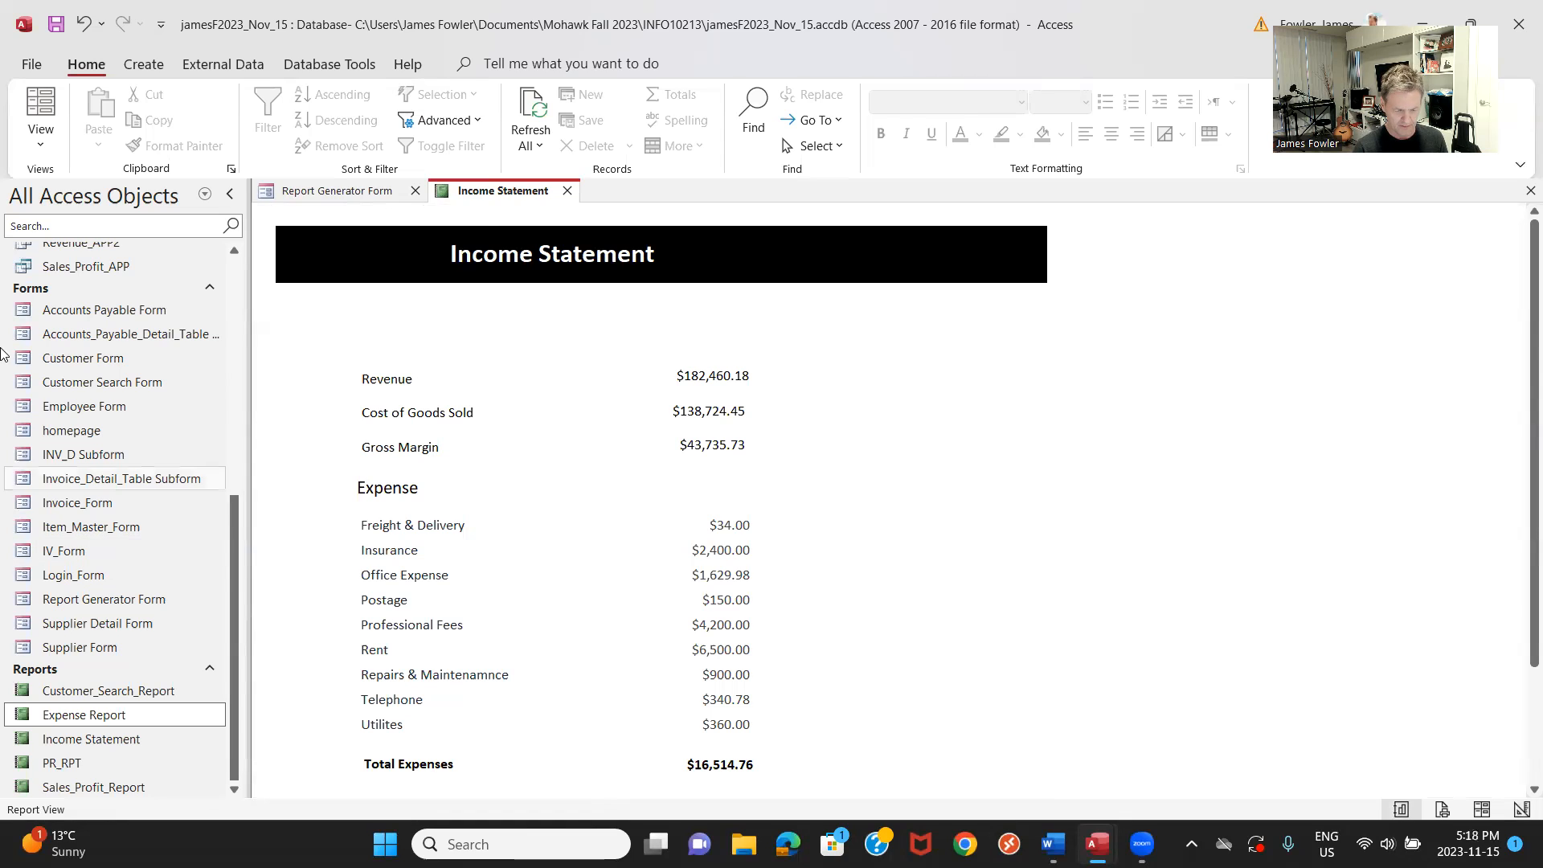
In Layout View, move the Revenue, Cost of Goods Sold and Gross Margin labels and amounts up together, closer to the title.
right_click(511, 191)
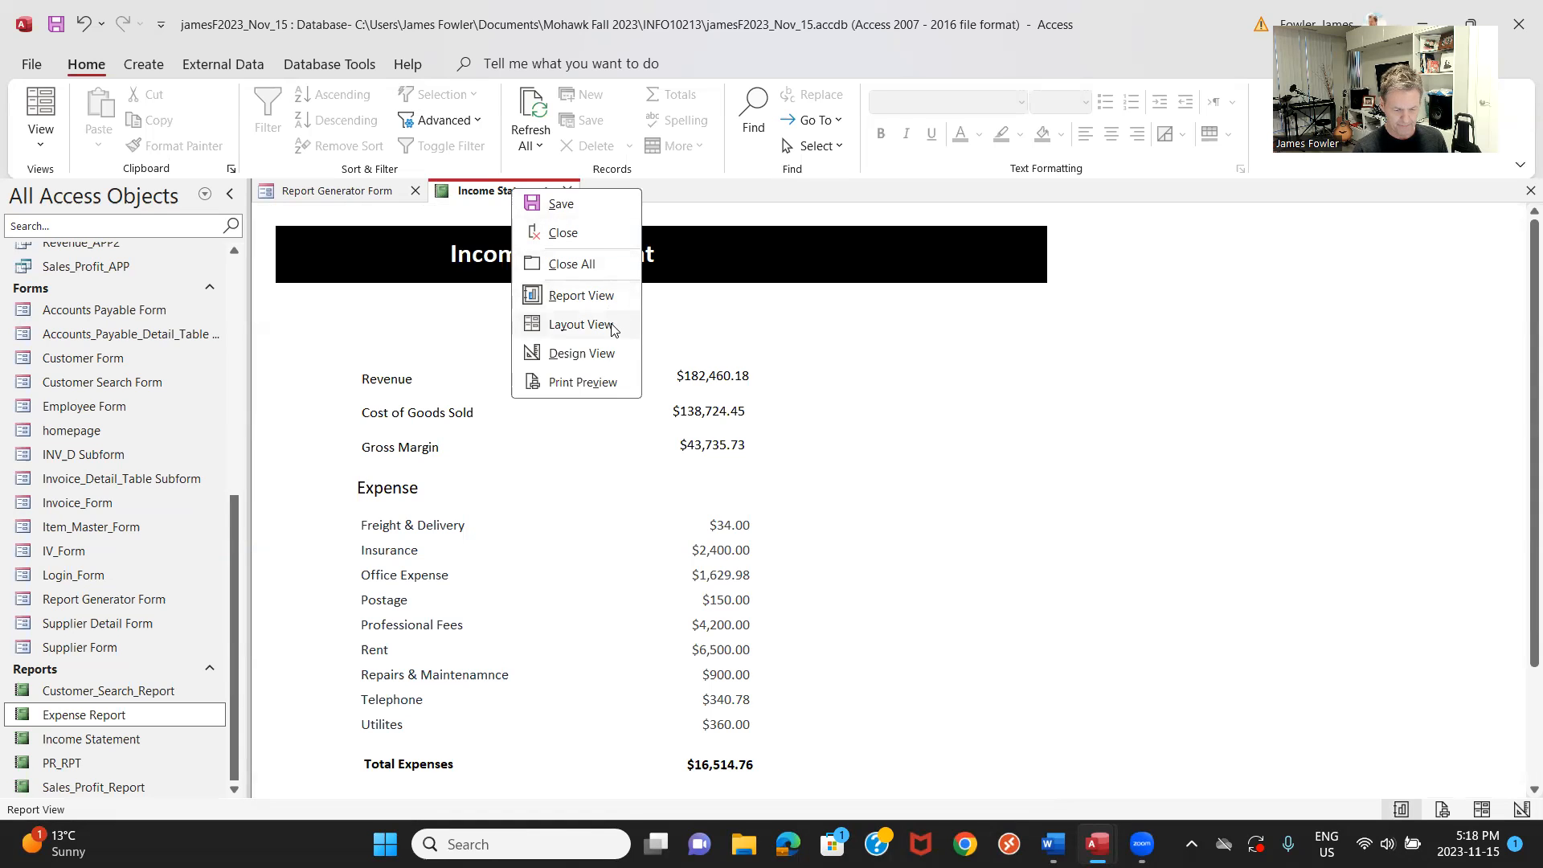
click(581, 324)
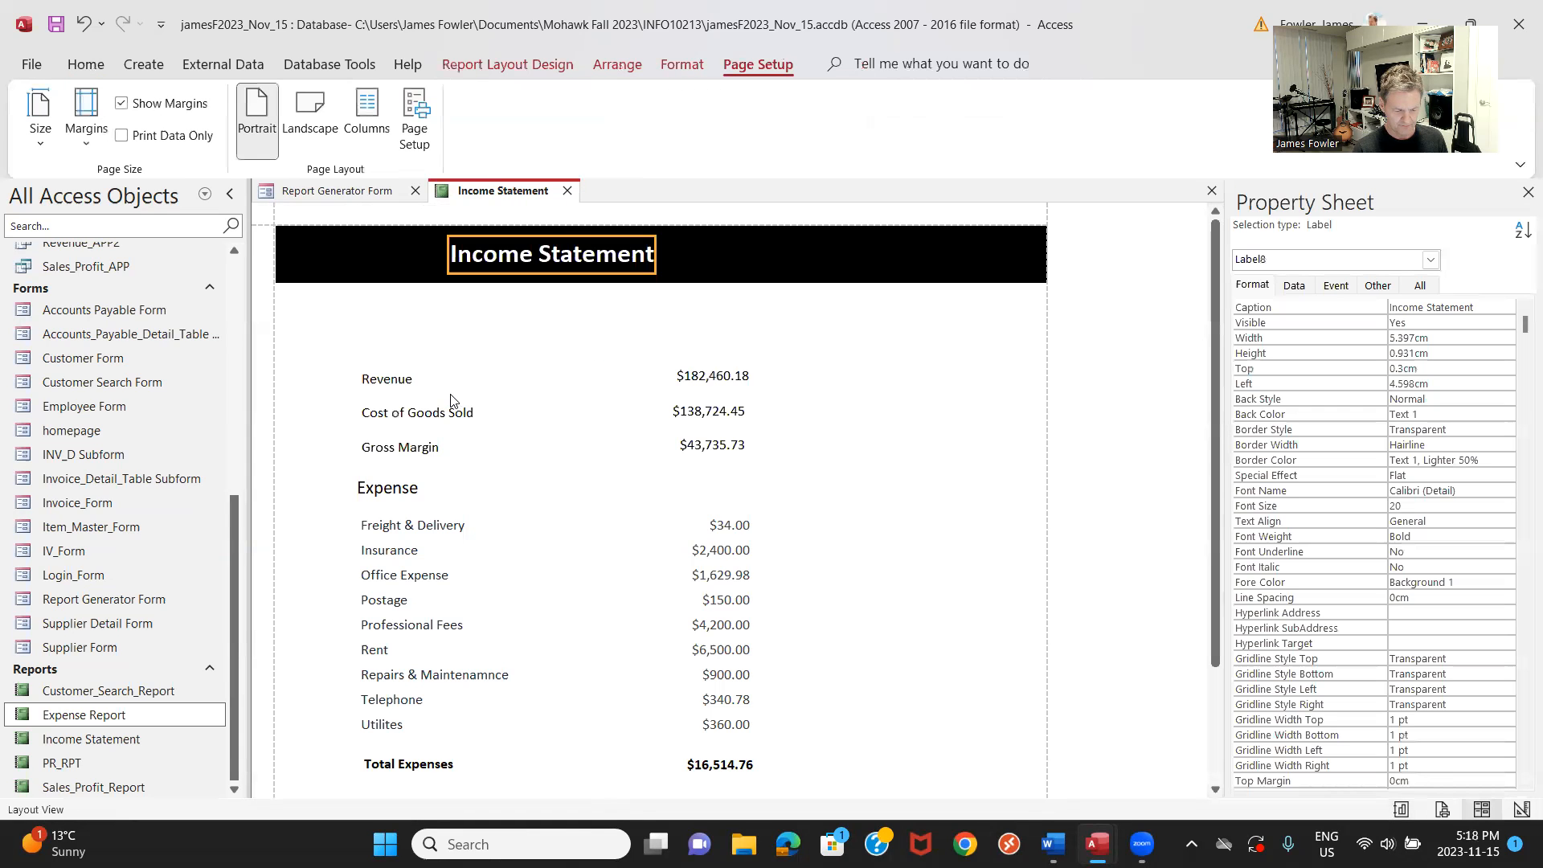
click(418, 389)
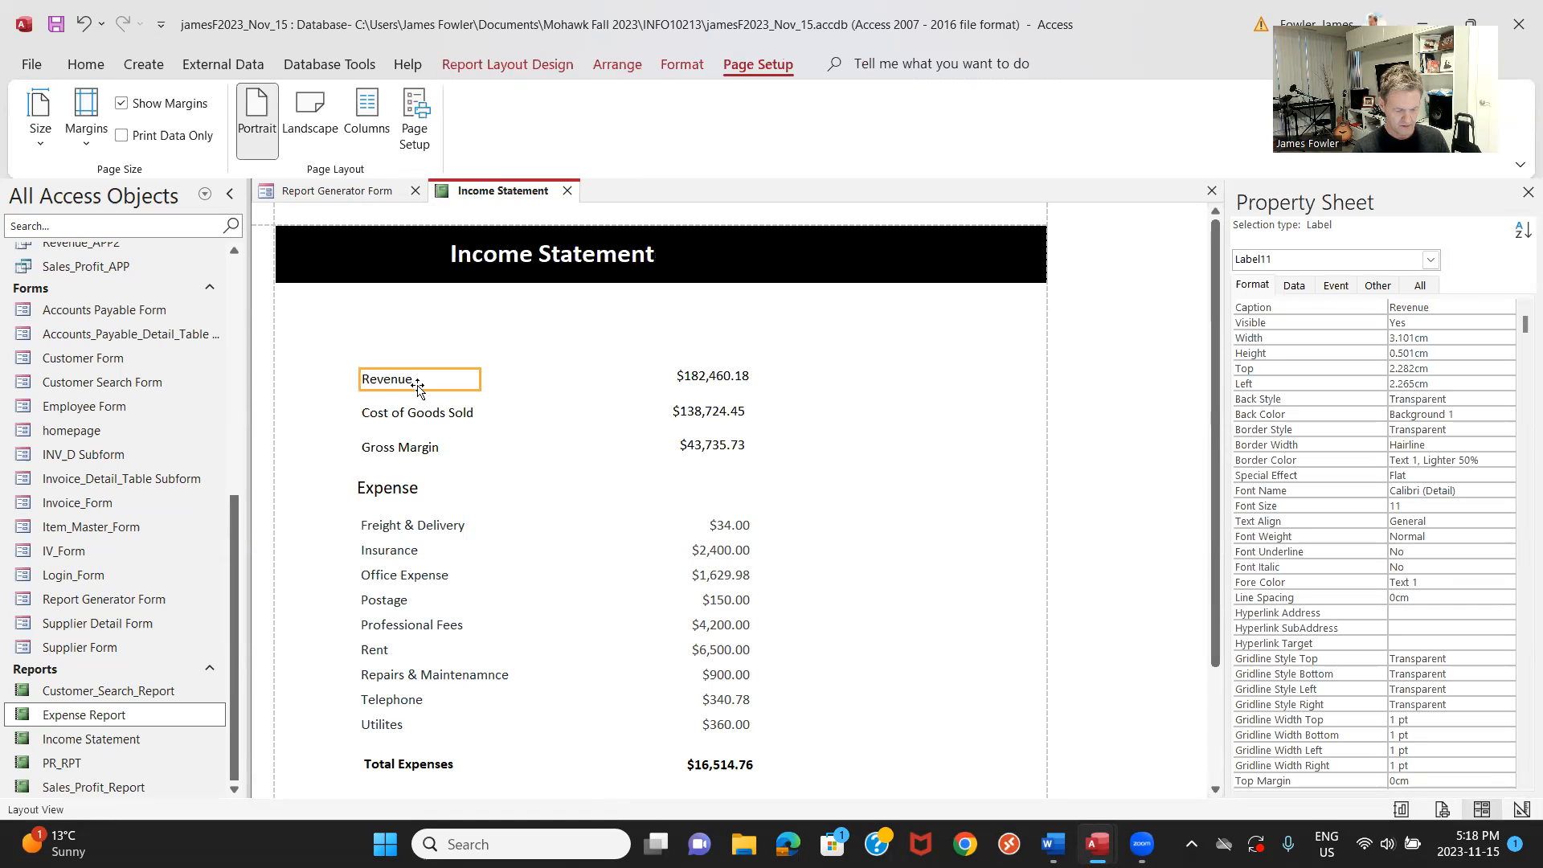
shift+click(702, 382)
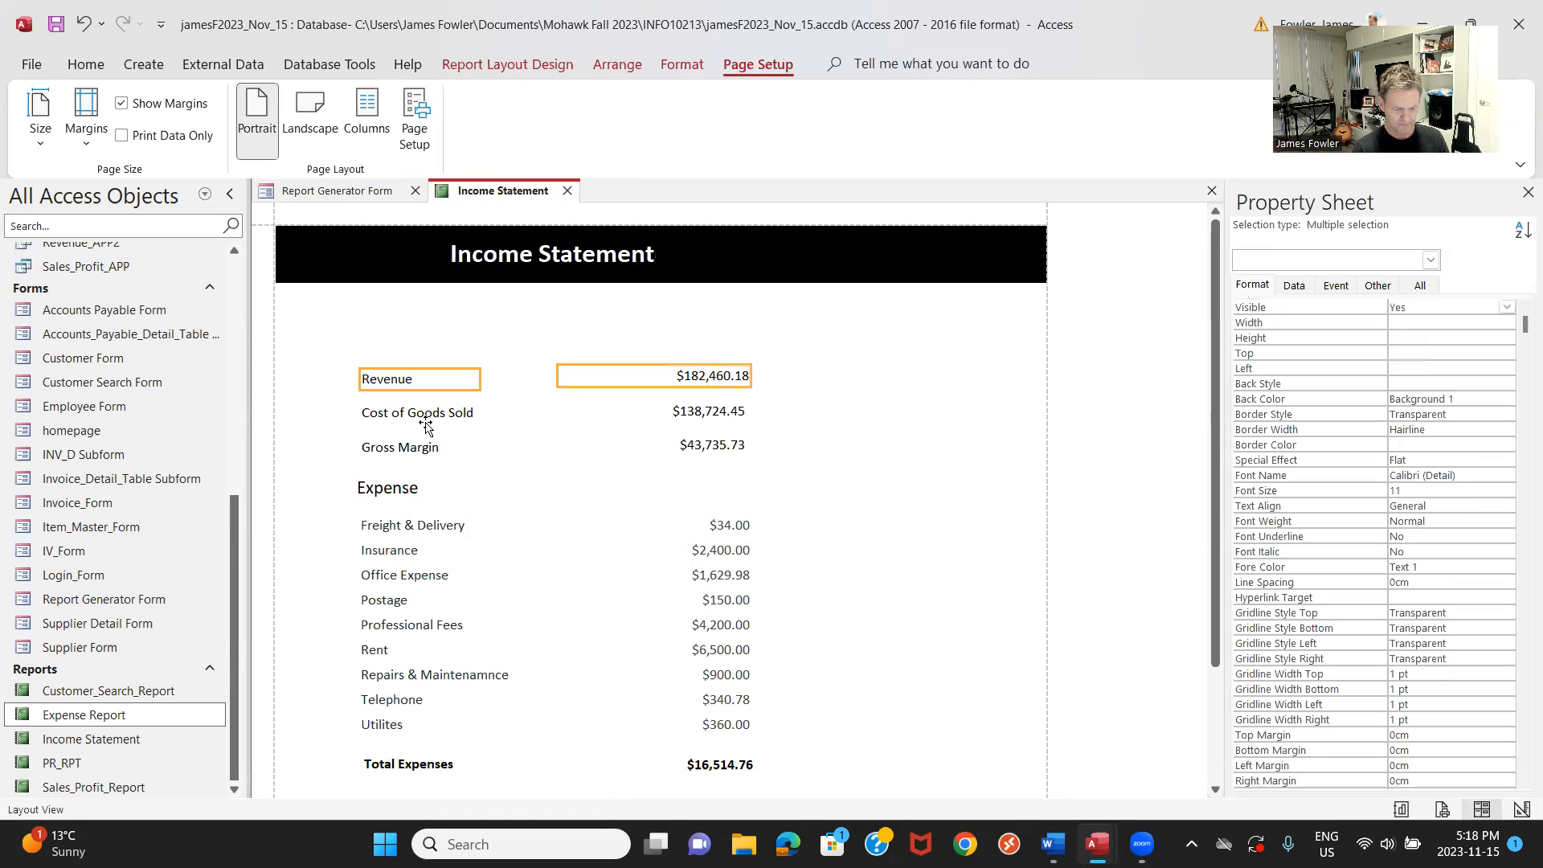
shift+click(442, 418)
shift+click(672, 413)
shift+click(406, 455)
shift+click(665, 454)
key(Up)
key(Up)
key(Up)
key(Up)
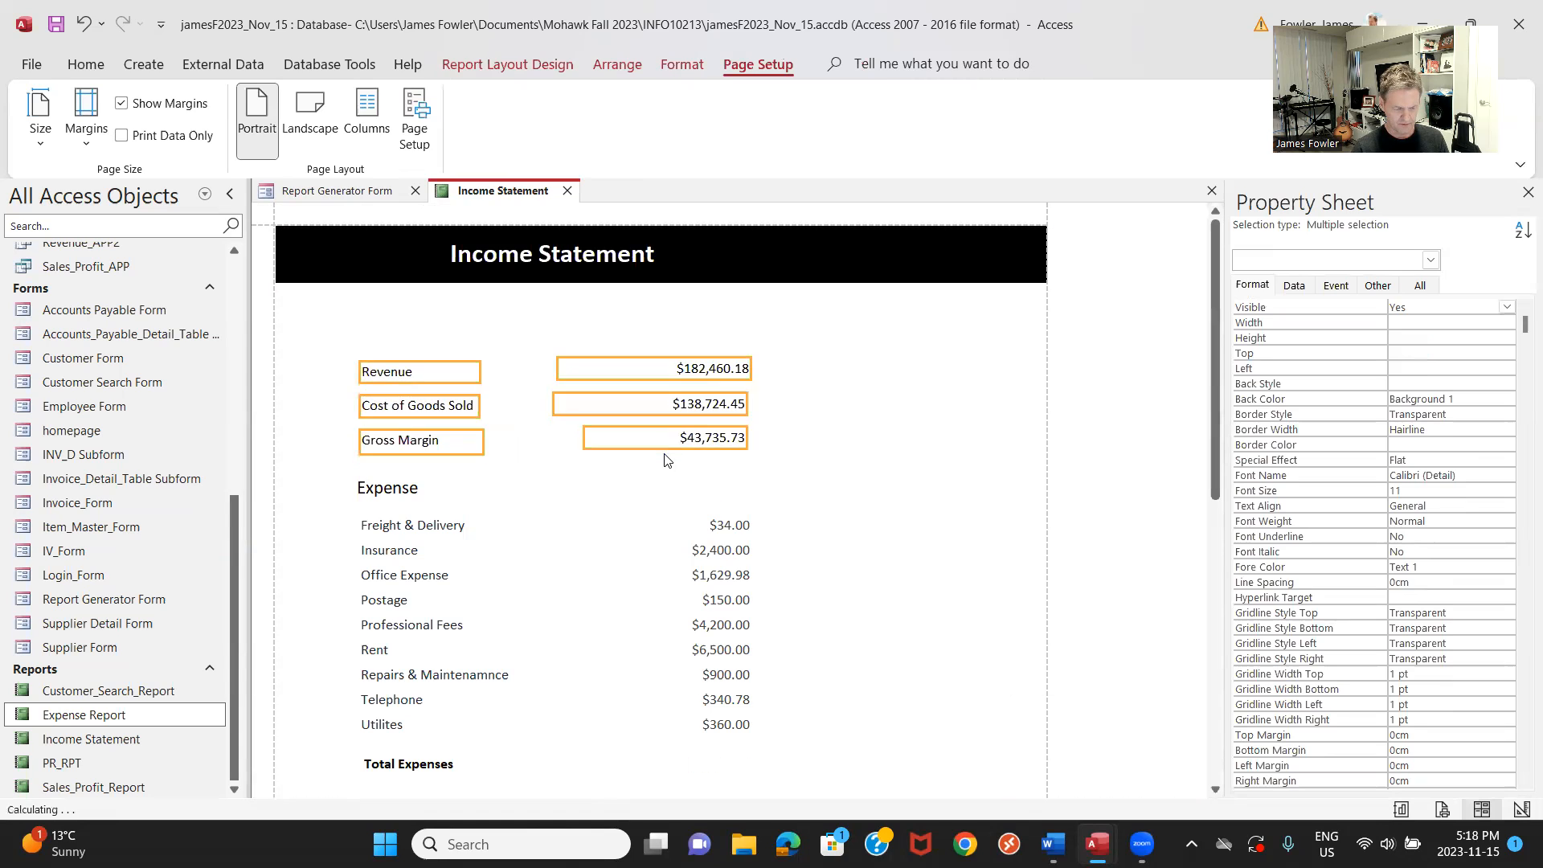
key(Up)
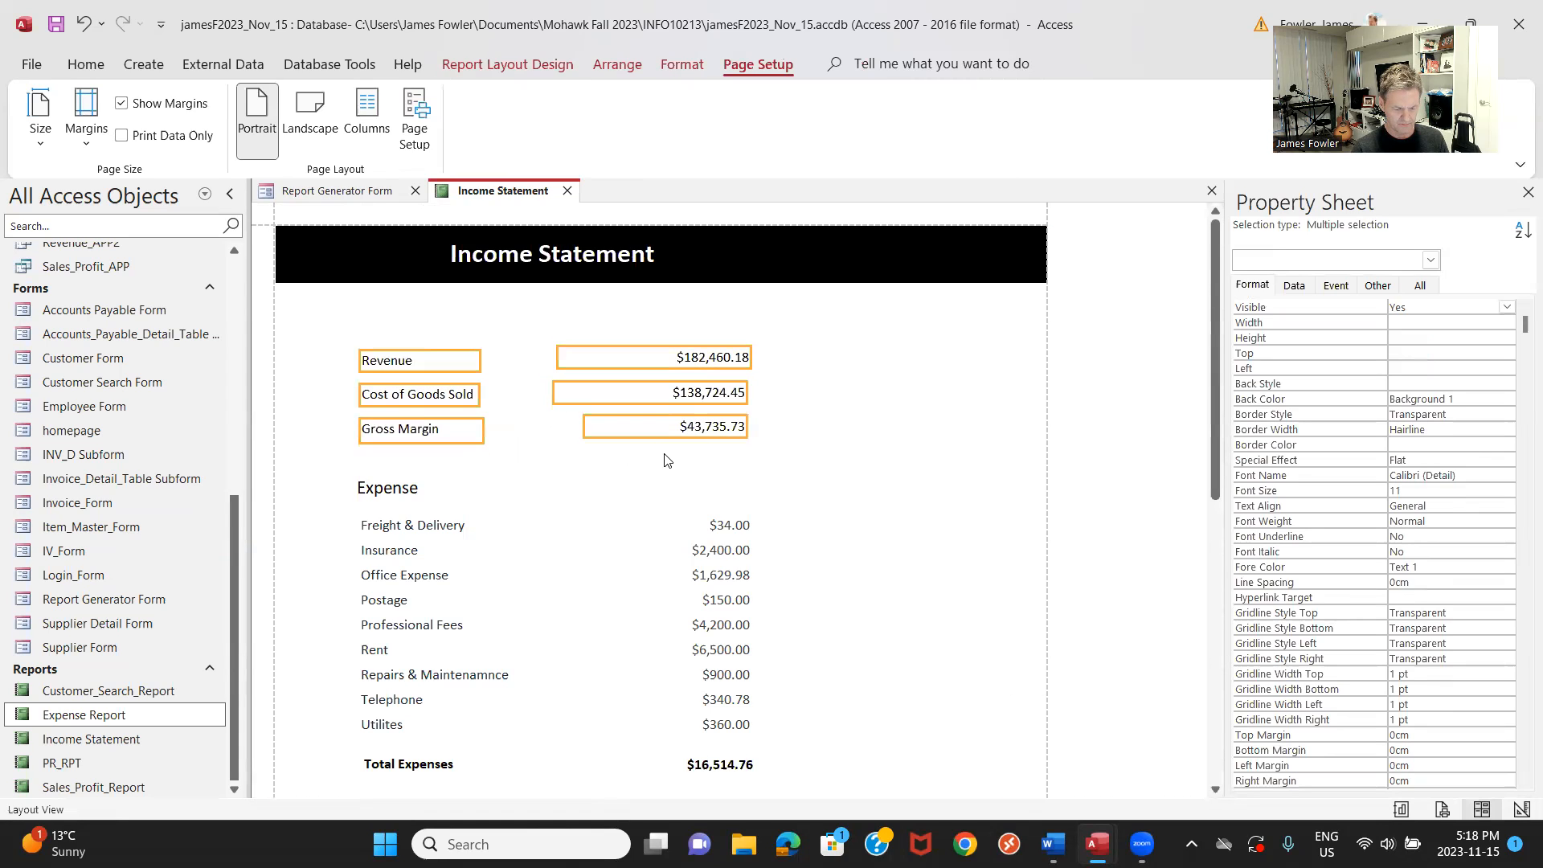
Move the Cost of Goods Sold label and its amount up to sit directly beneath the Revenue line.
click(456, 396)
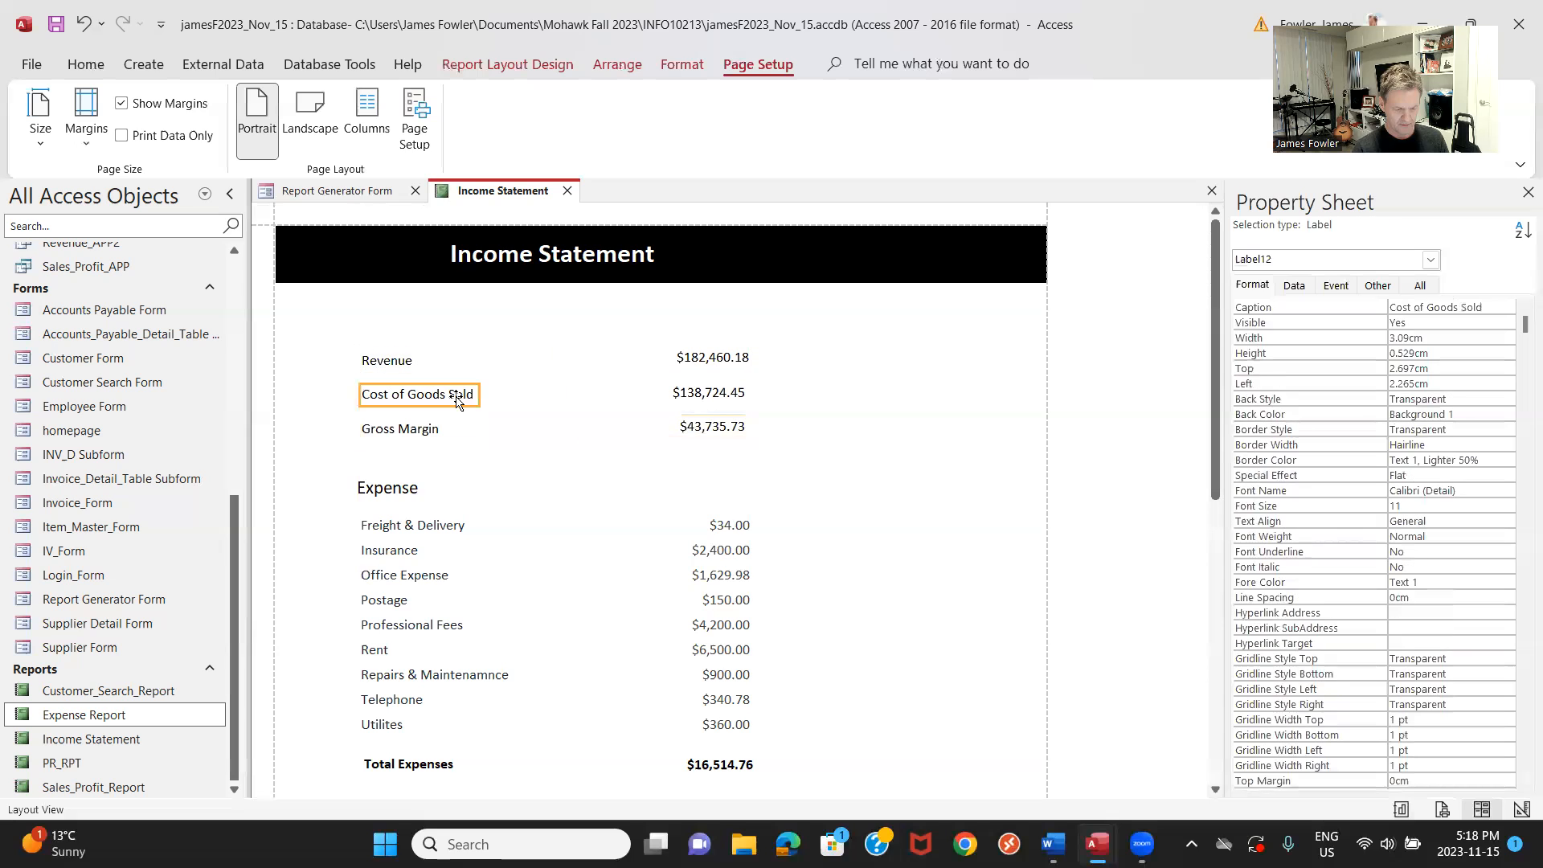
shift+click(678, 401)
key(Up)
key(Up)
key(Up)
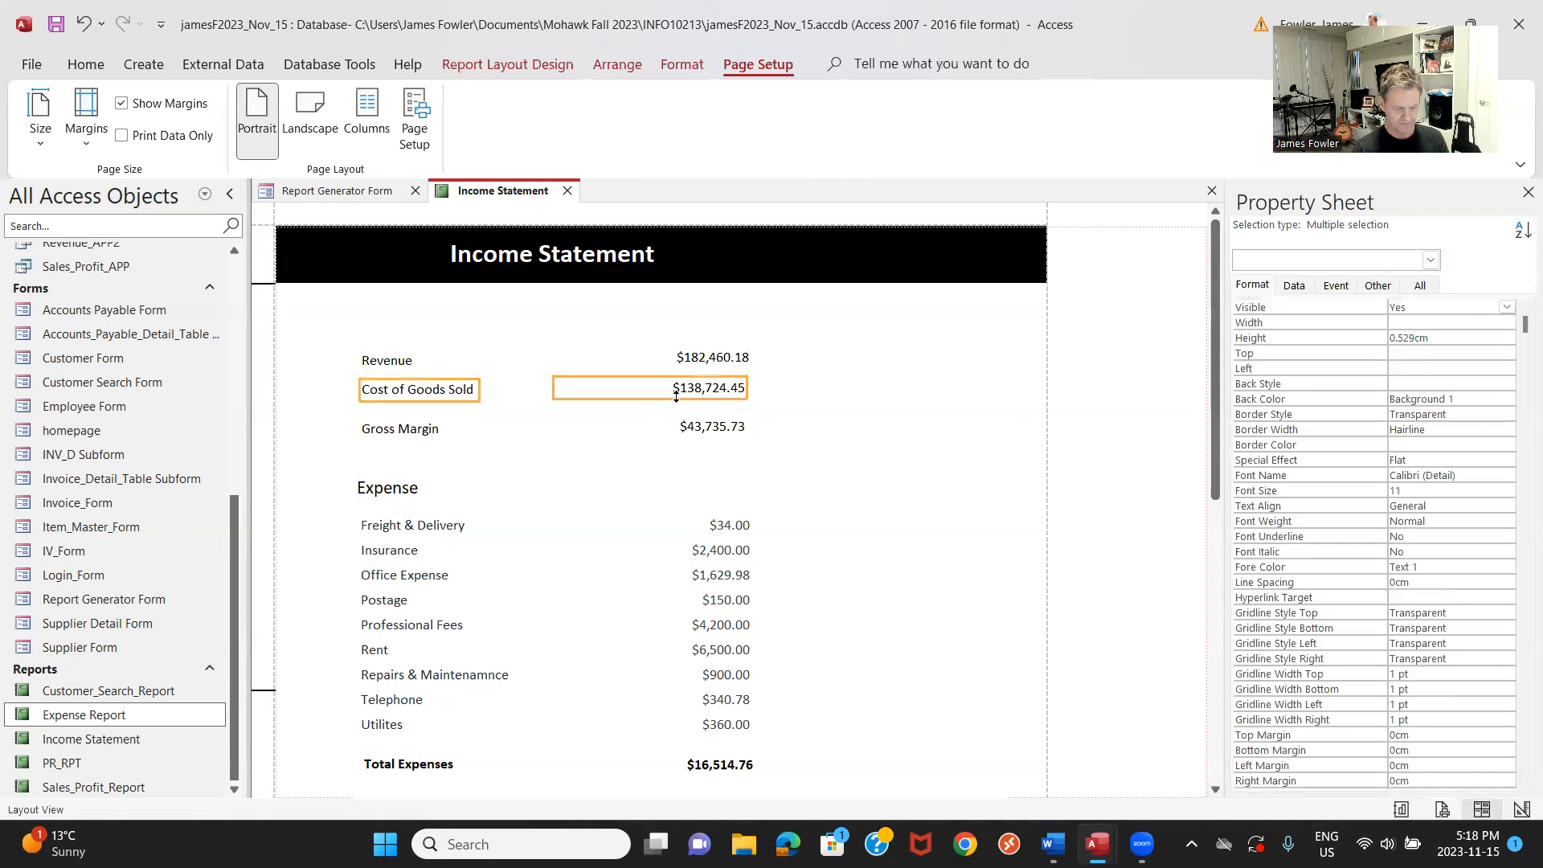
Move the Gross Margin label and its amount up to sit directly beneath the Cost of Goods Sold line.
click(404, 438)
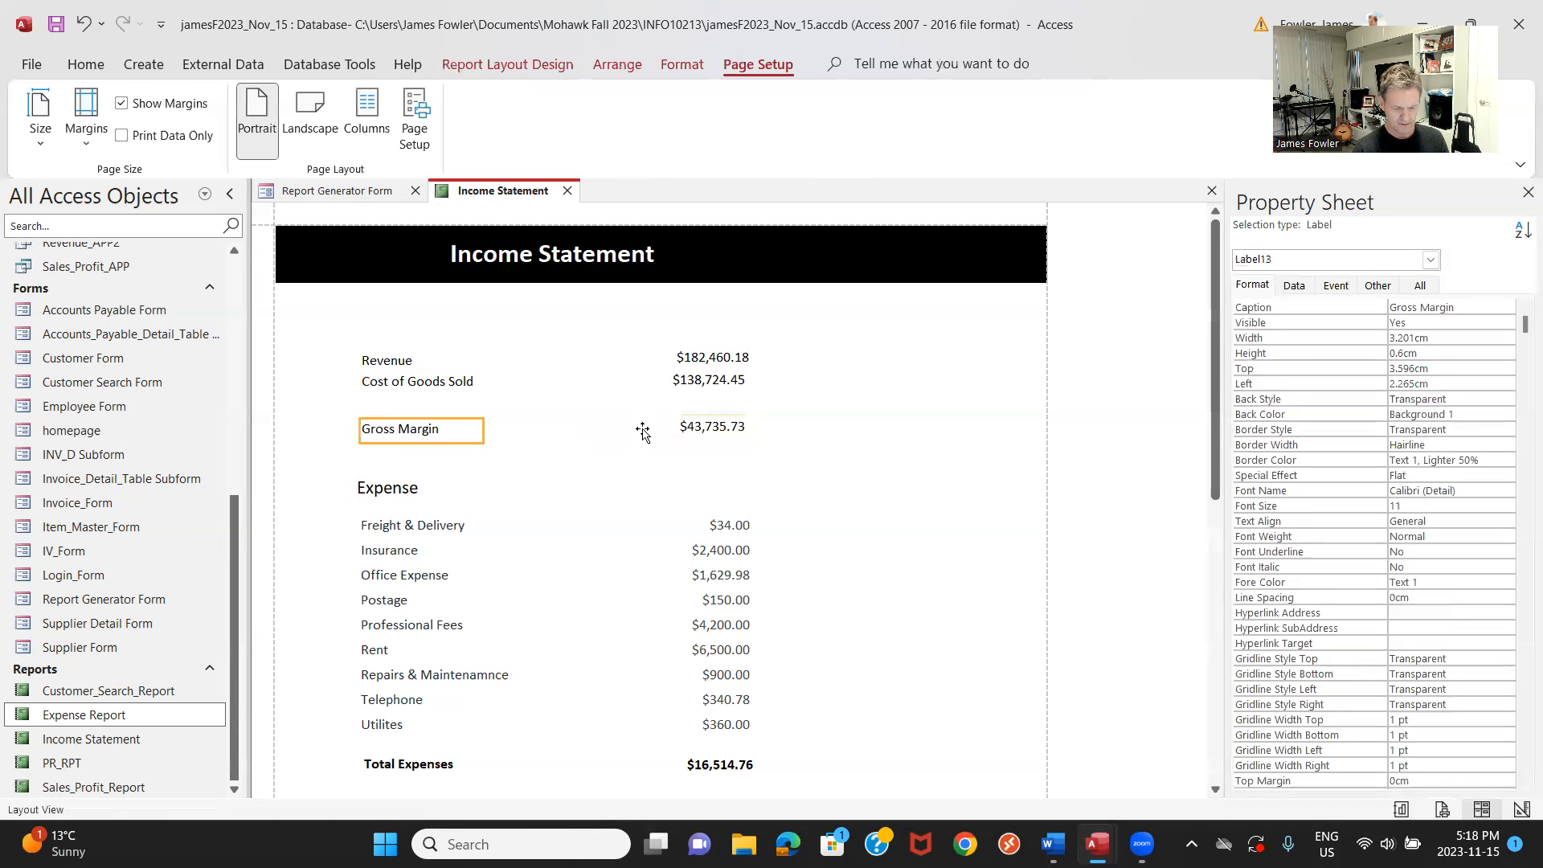
shift+click(693, 430)
key(Up)
key(Up)
key(Up)
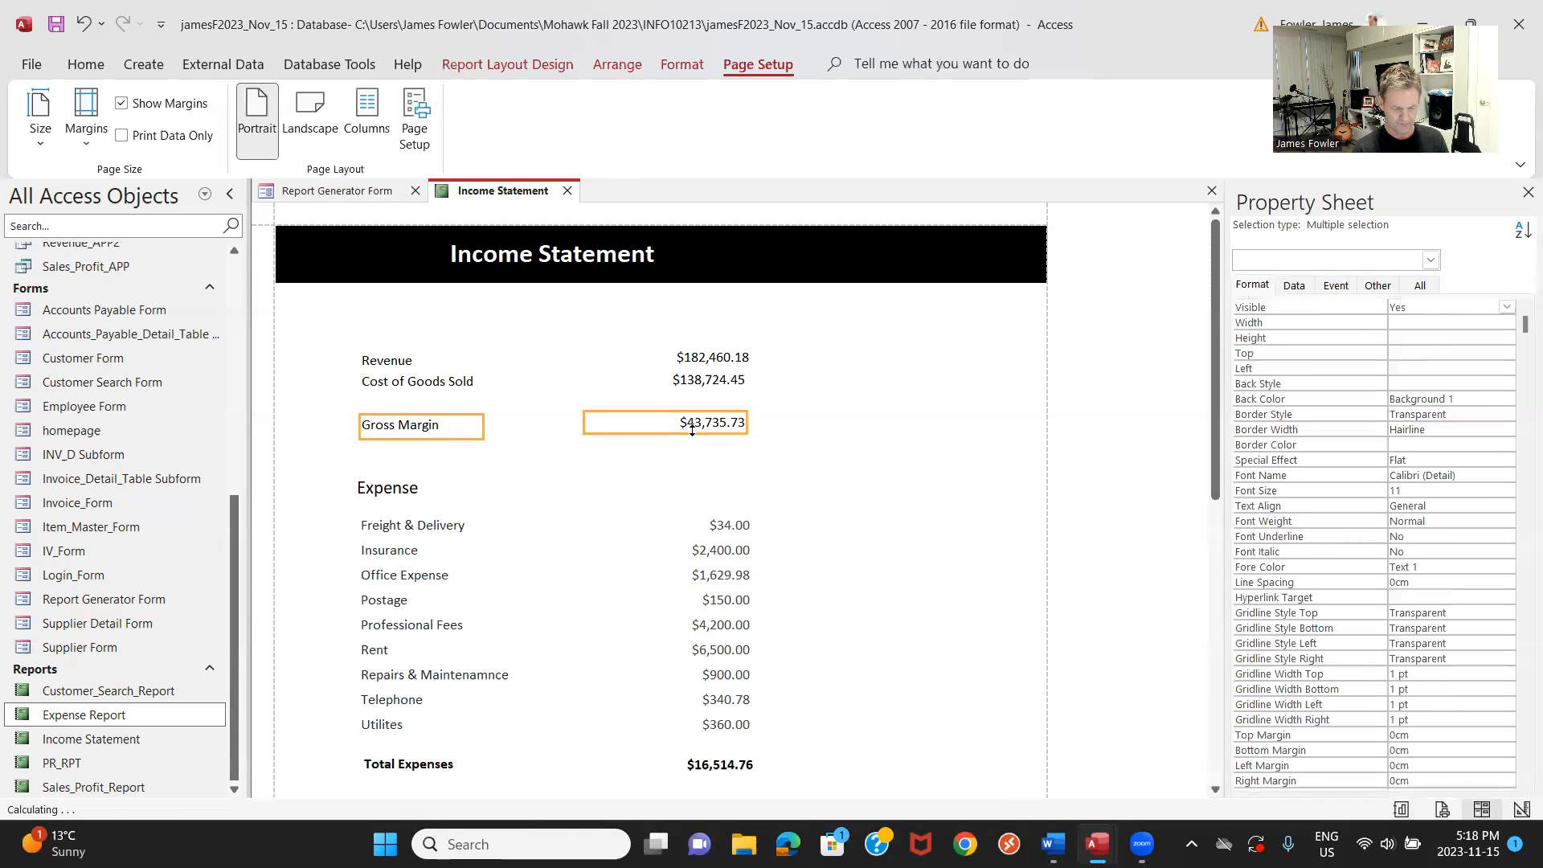
key(Up)
key(Up)
key(Up)
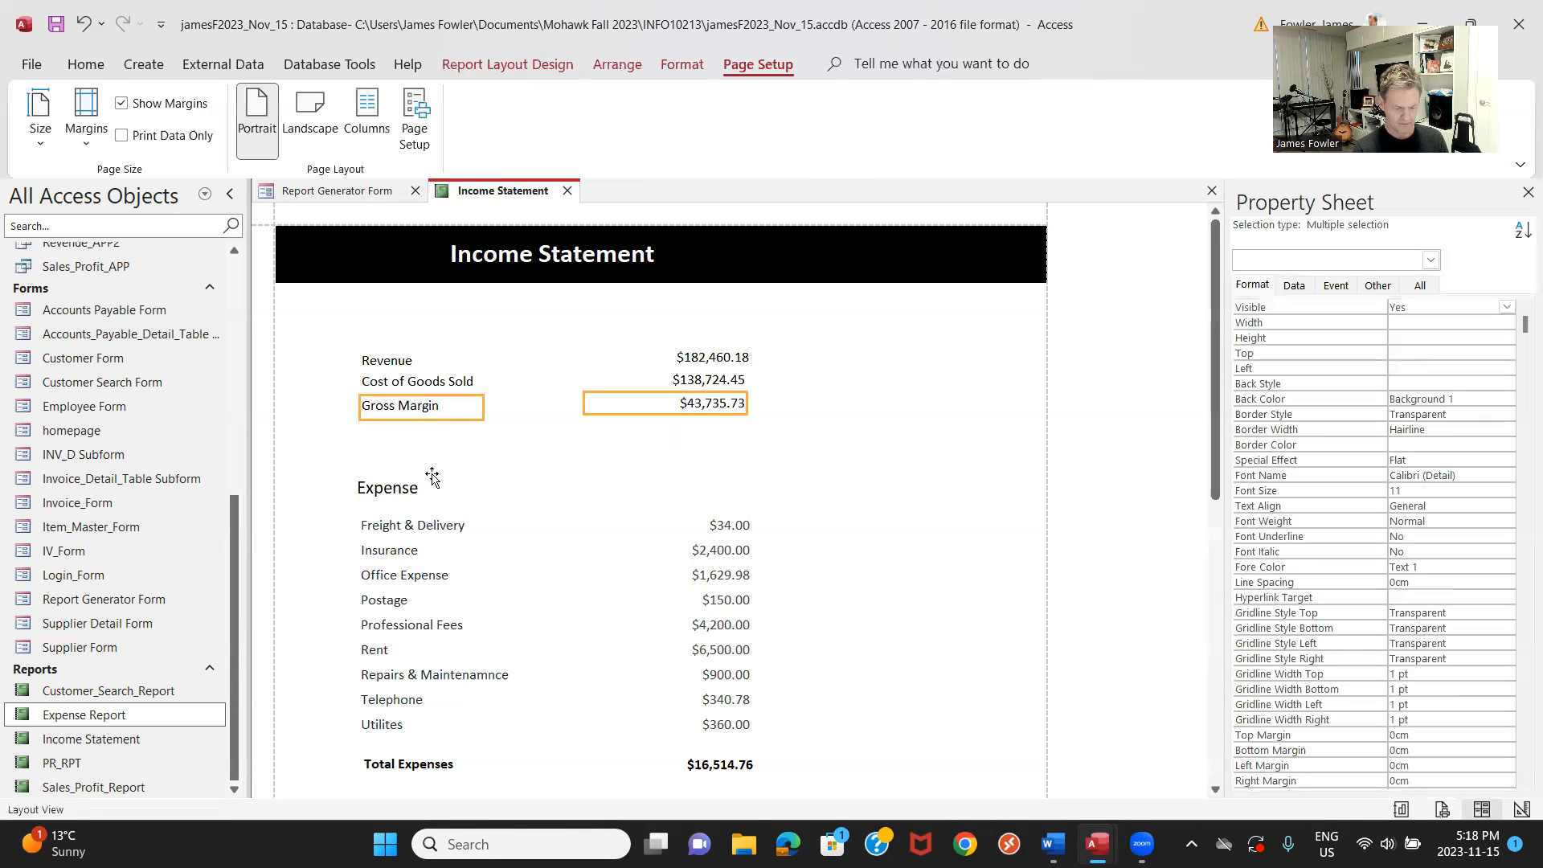
Move the expense subreport up beneath Gross Margin, placing it at 4 cm from the top and 1.947 cm from the left.
click(412, 488)
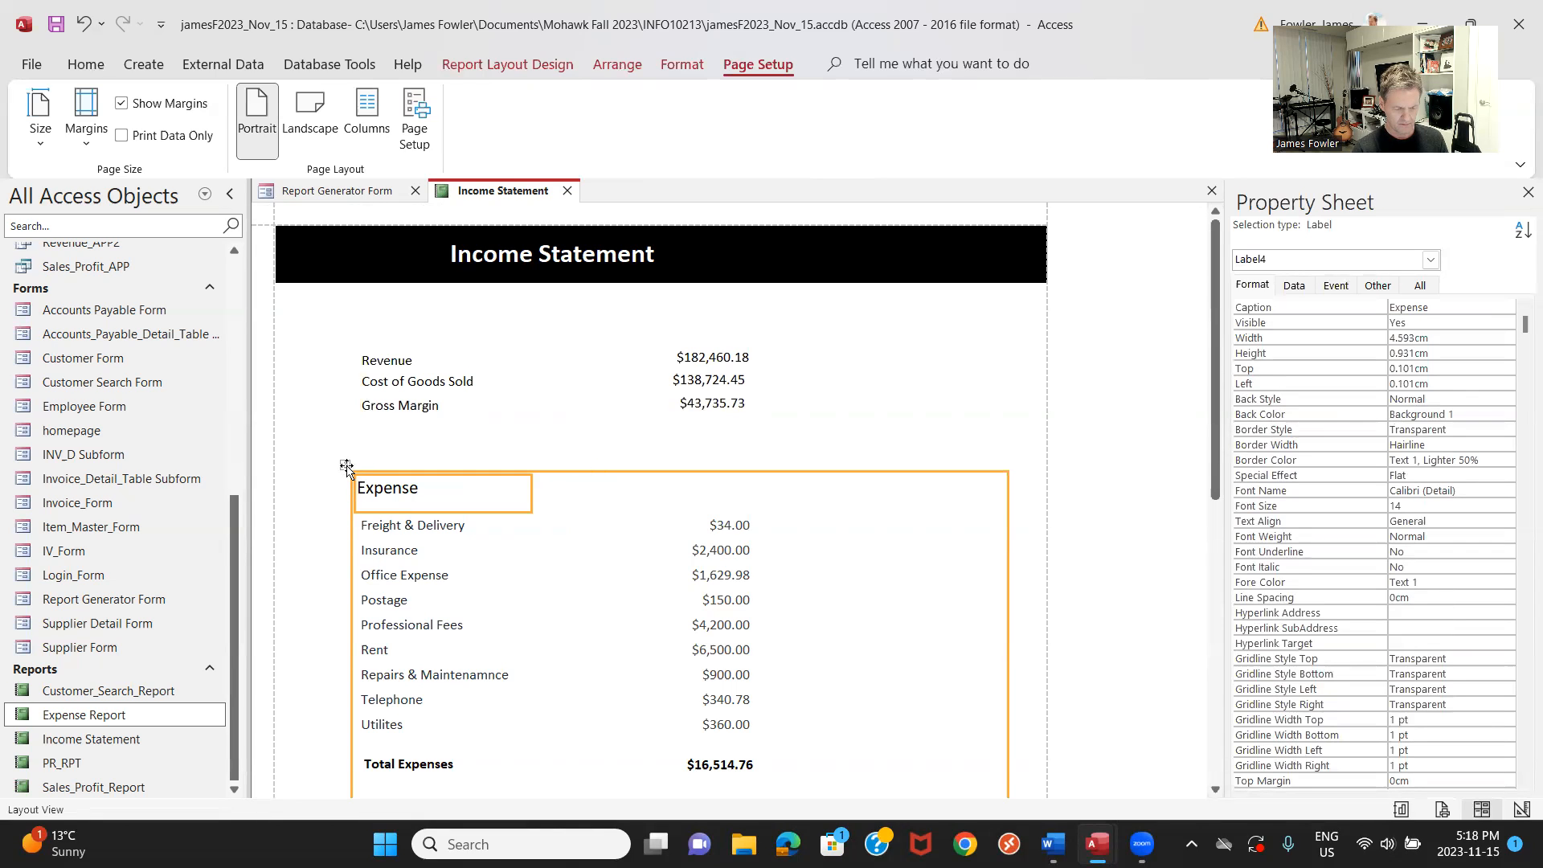
drag(345, 467, 354, 427)
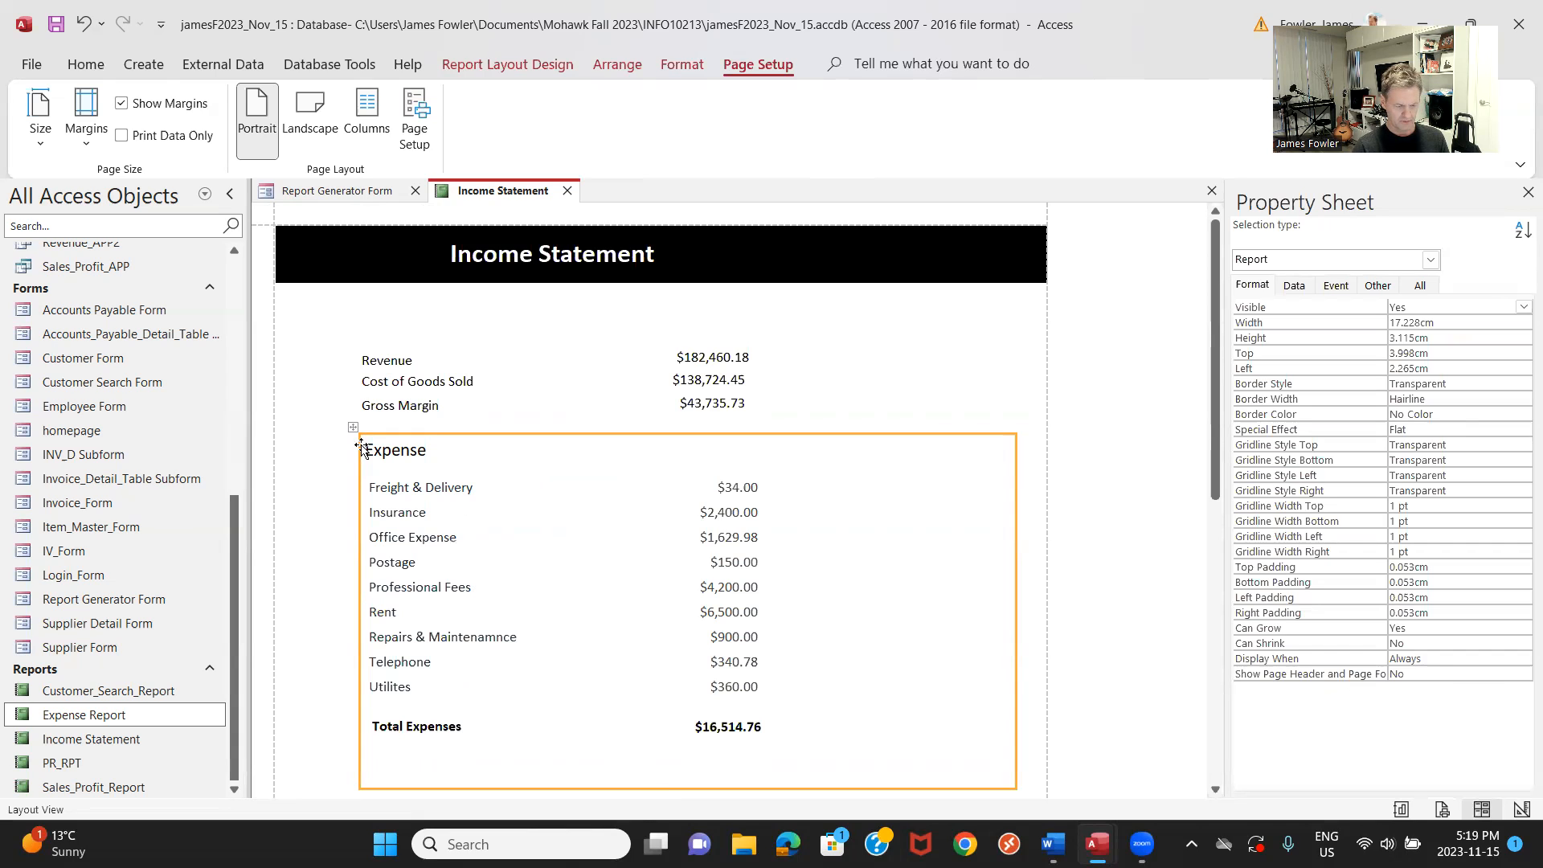
key(Left)
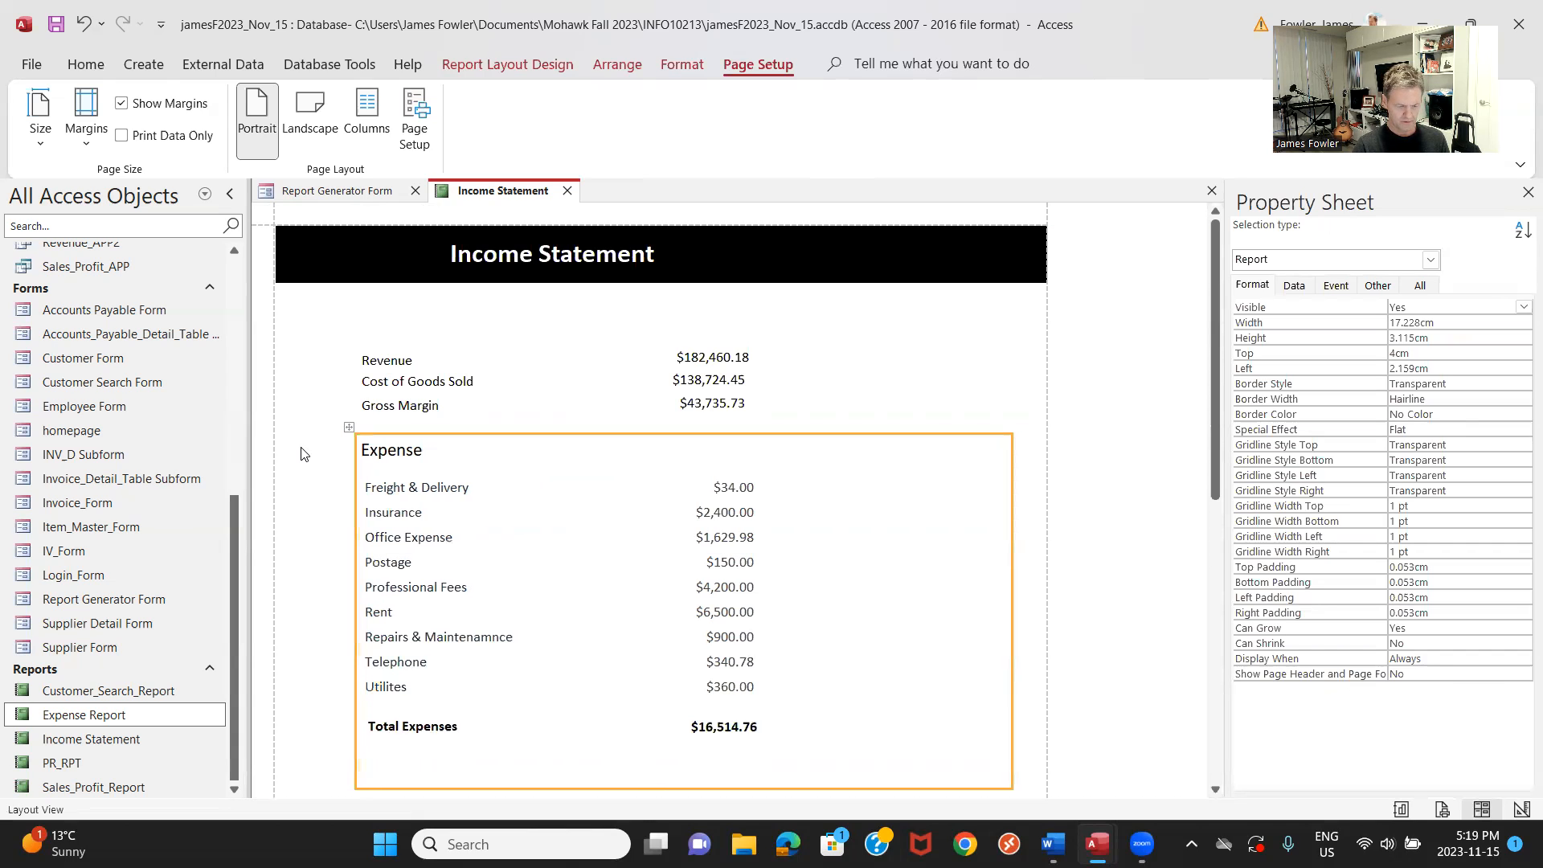
key(Left)
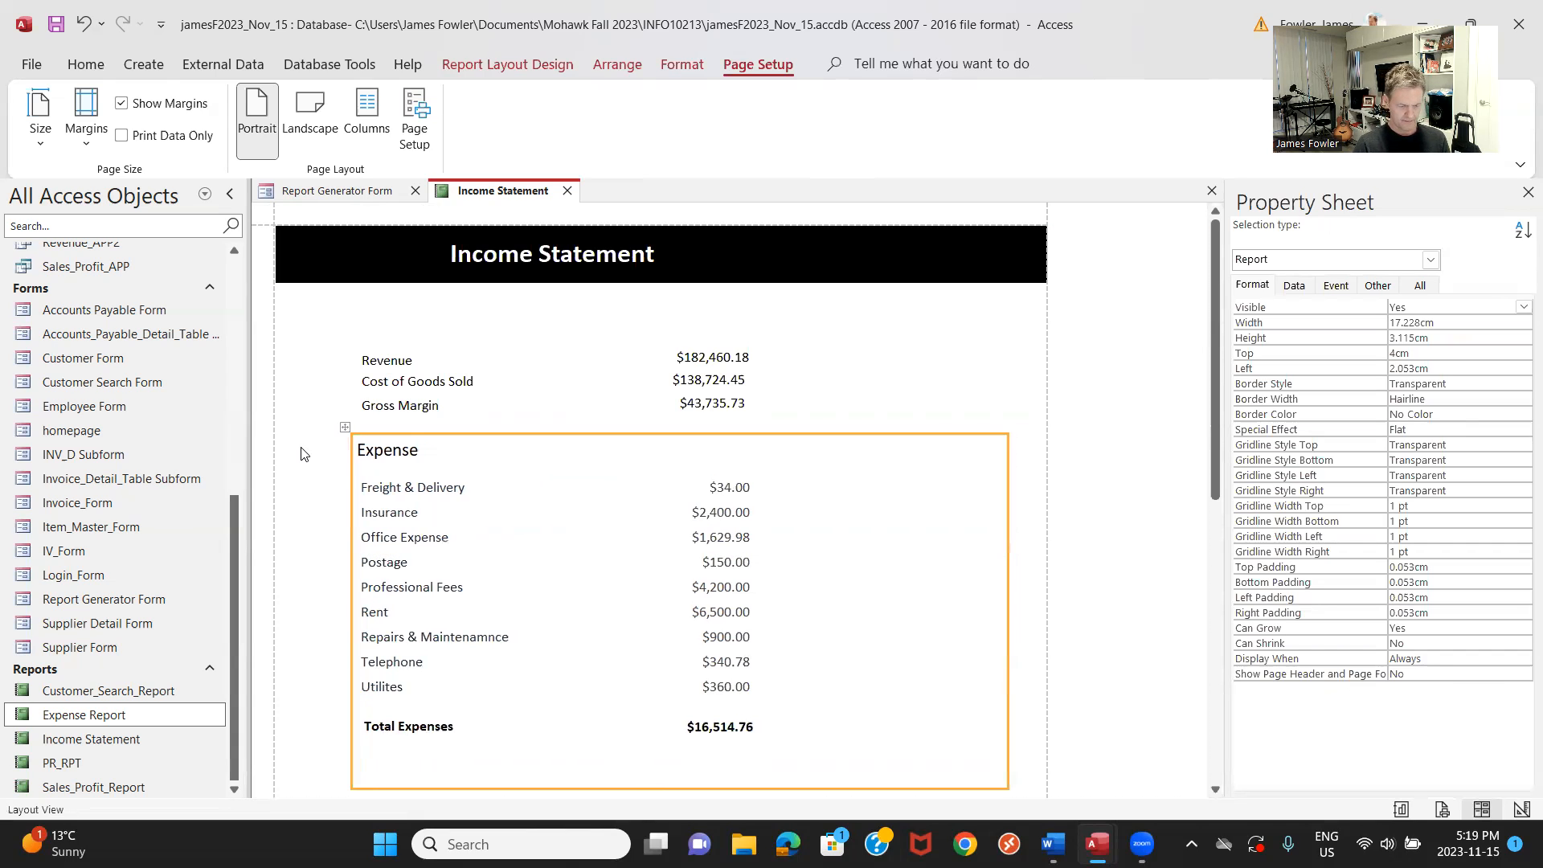
key(Left)
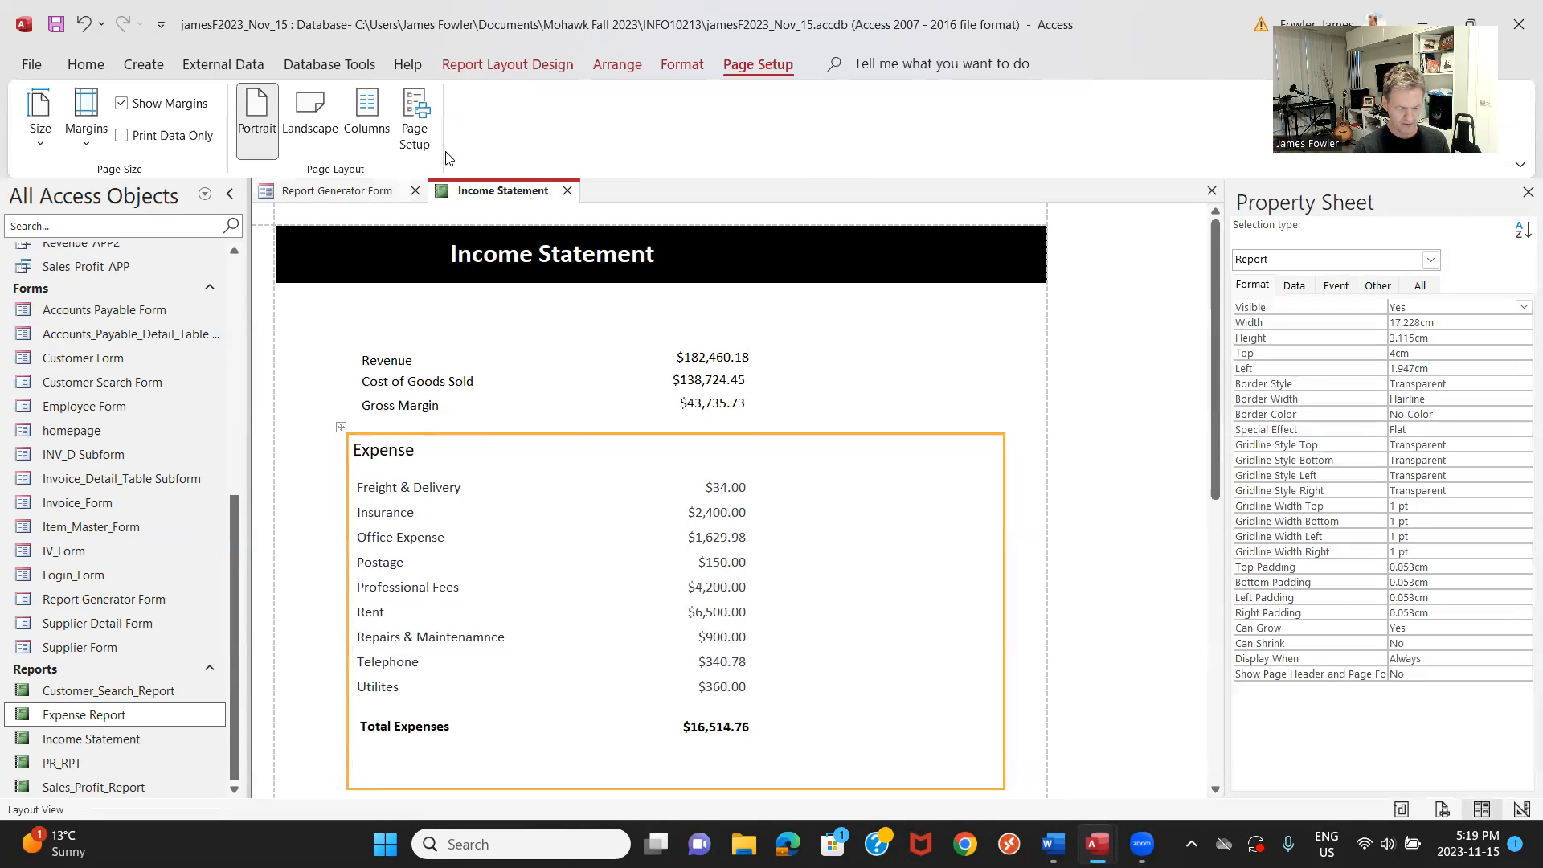
Save the Income Statement report and switch it to Design View.
right_click(514, 195)
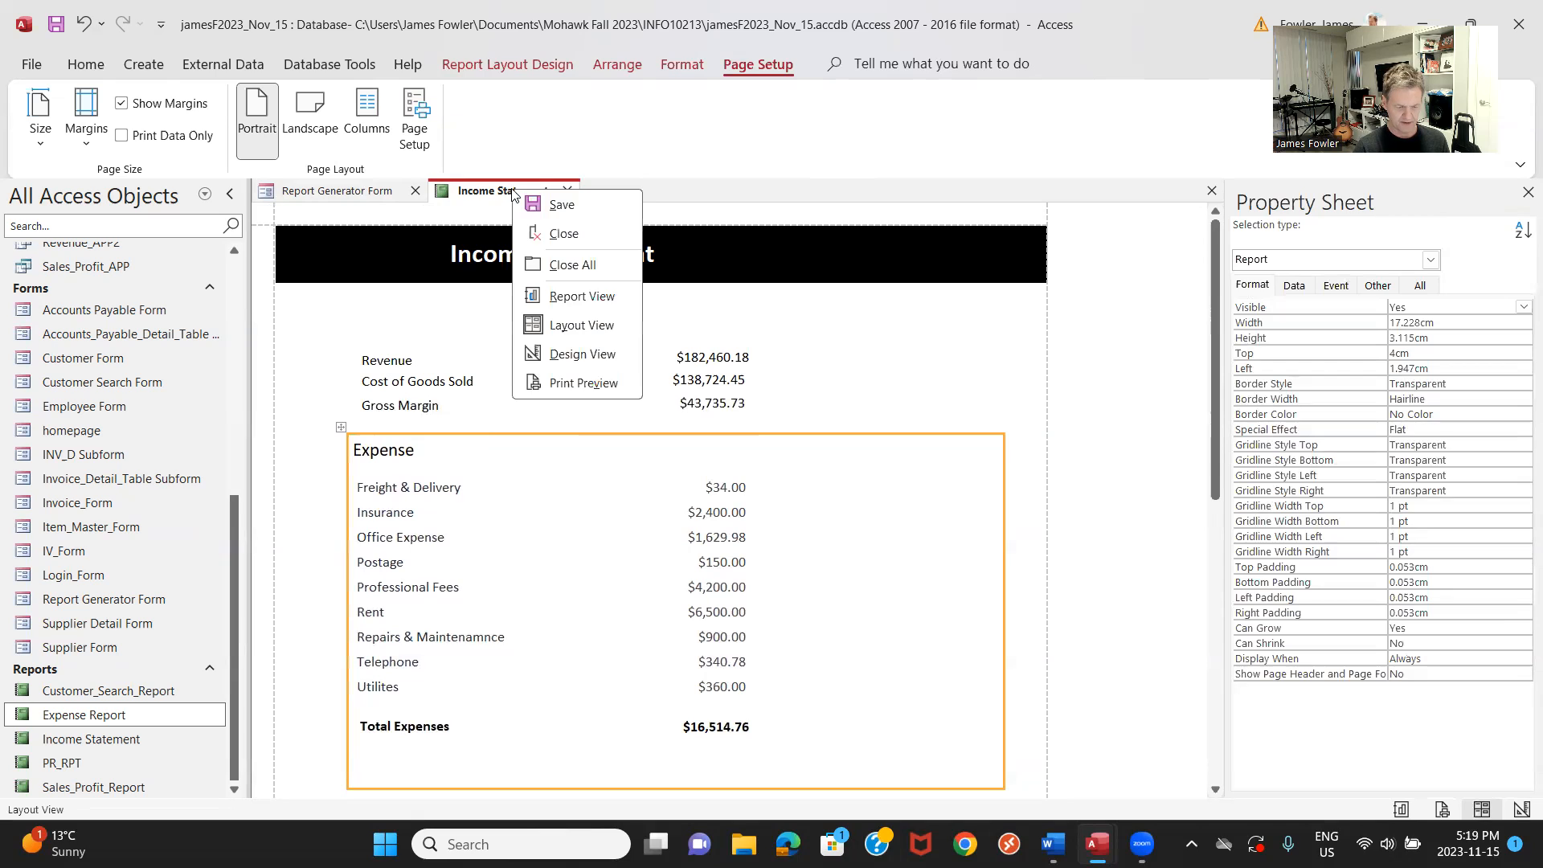
click(550, 208)
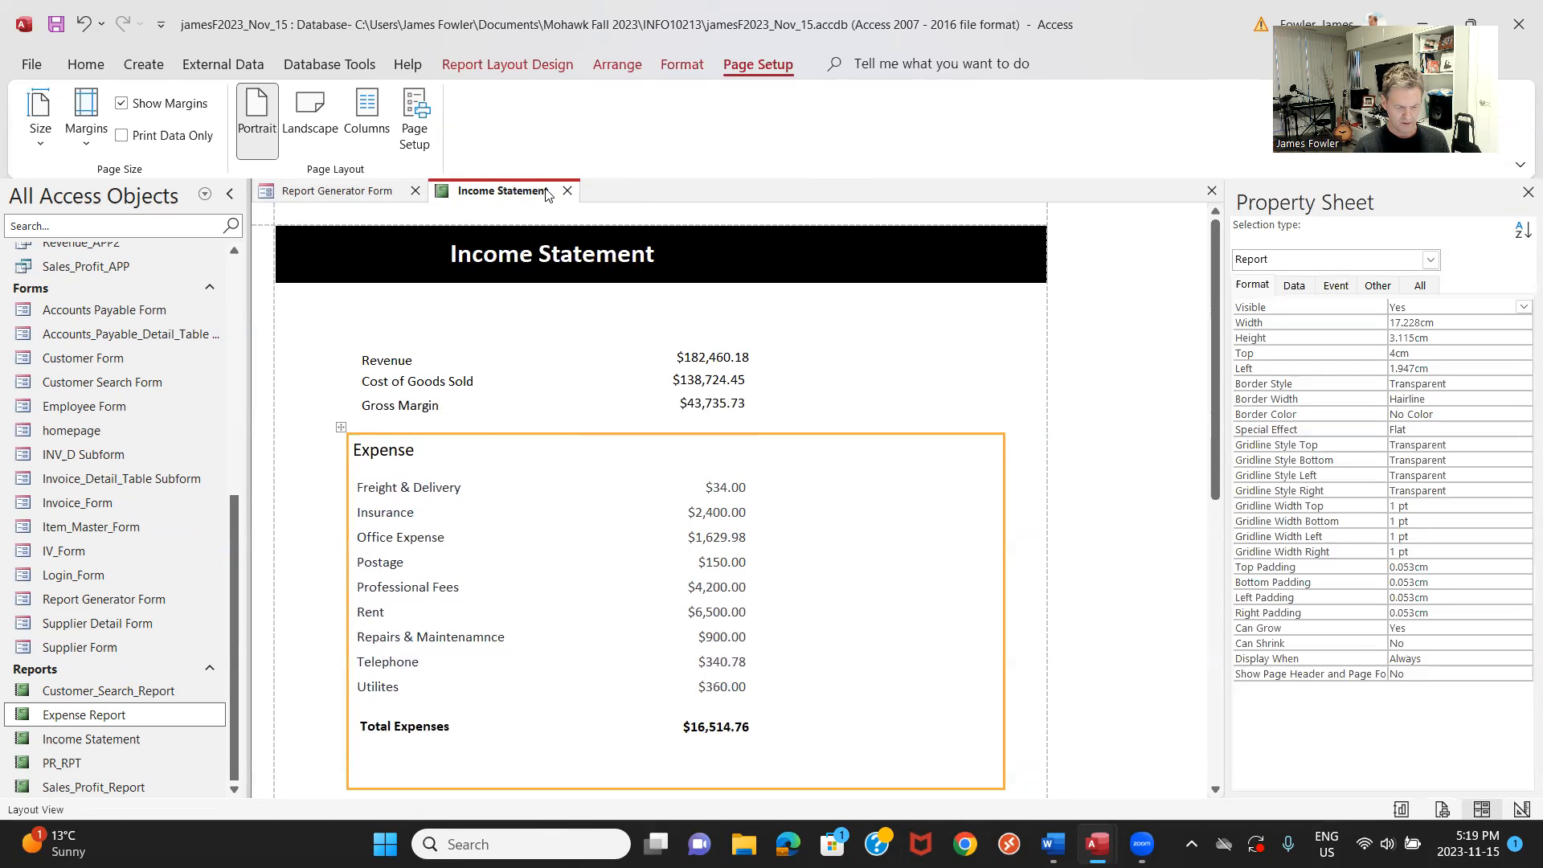
right_click(546, 195)
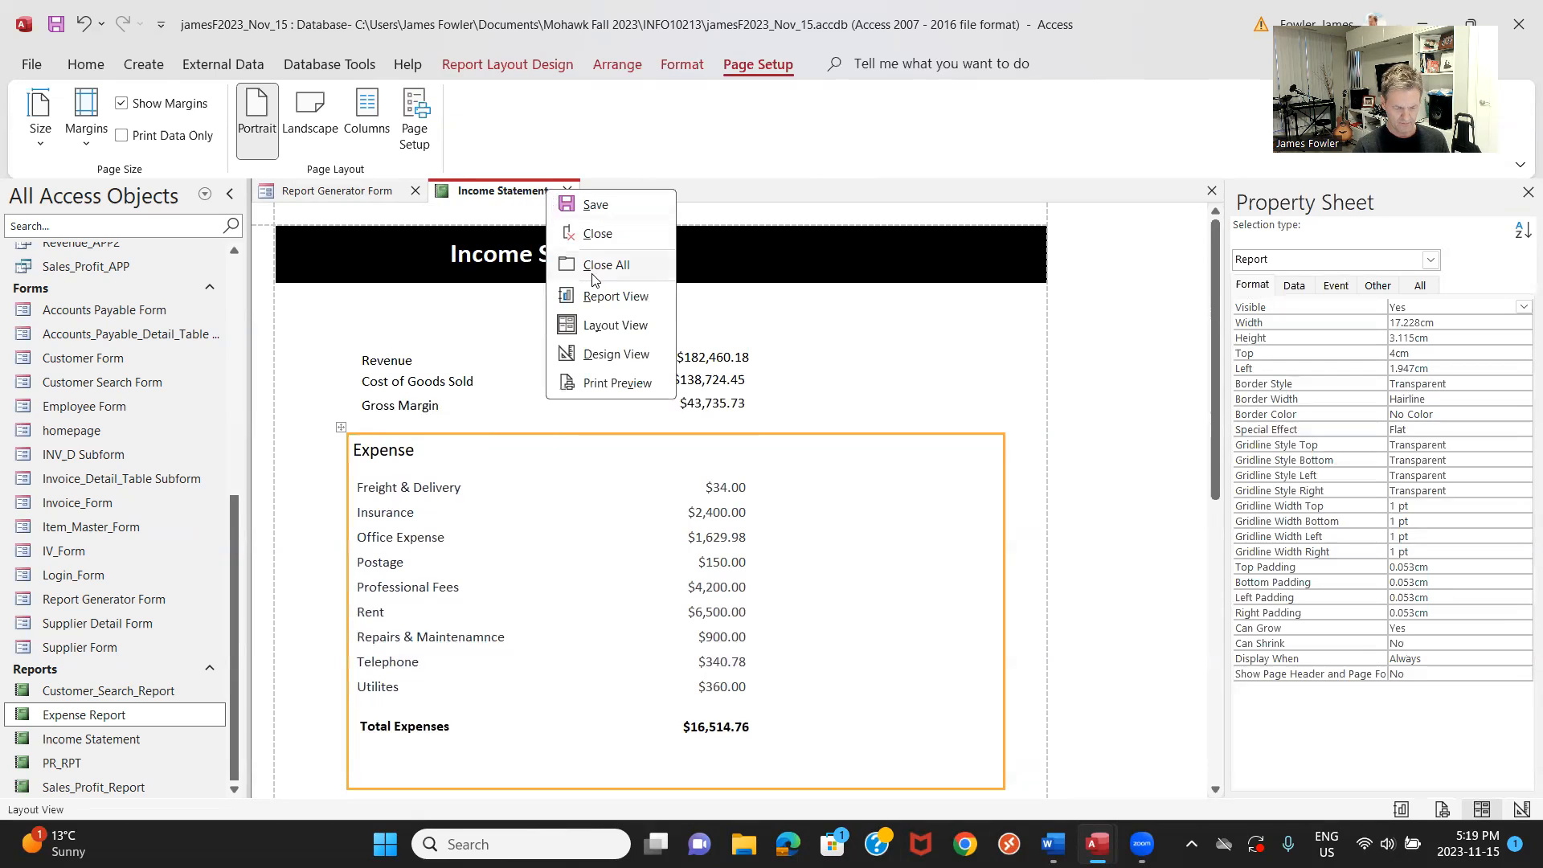
click(618, 355)
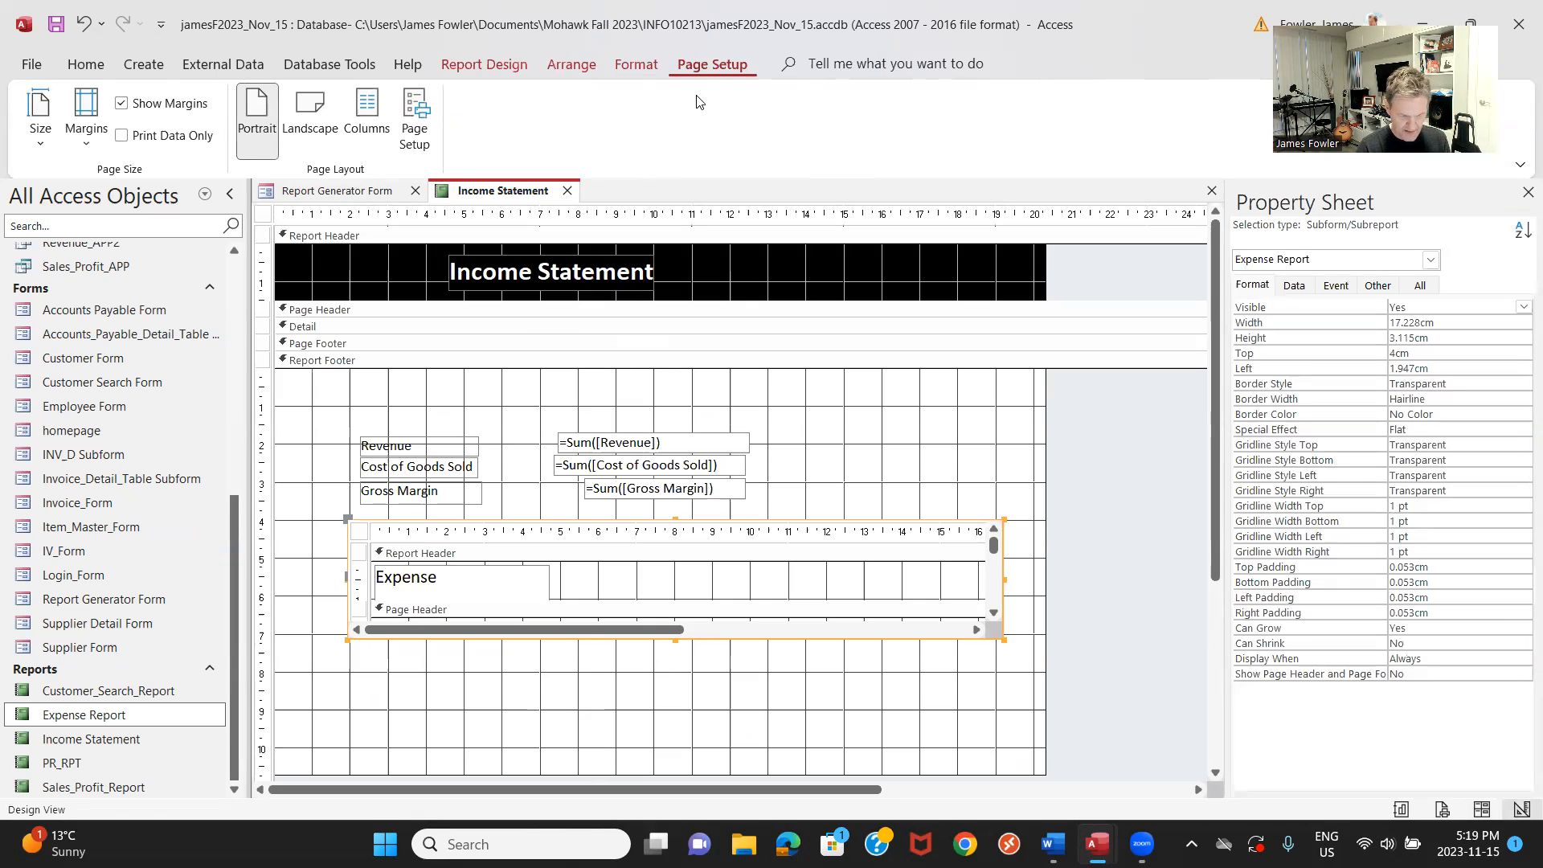
Add a text box about 2.7 cm wide and 0.5 cm high below the expense subreport in the Report Footer.
click(498, 66)
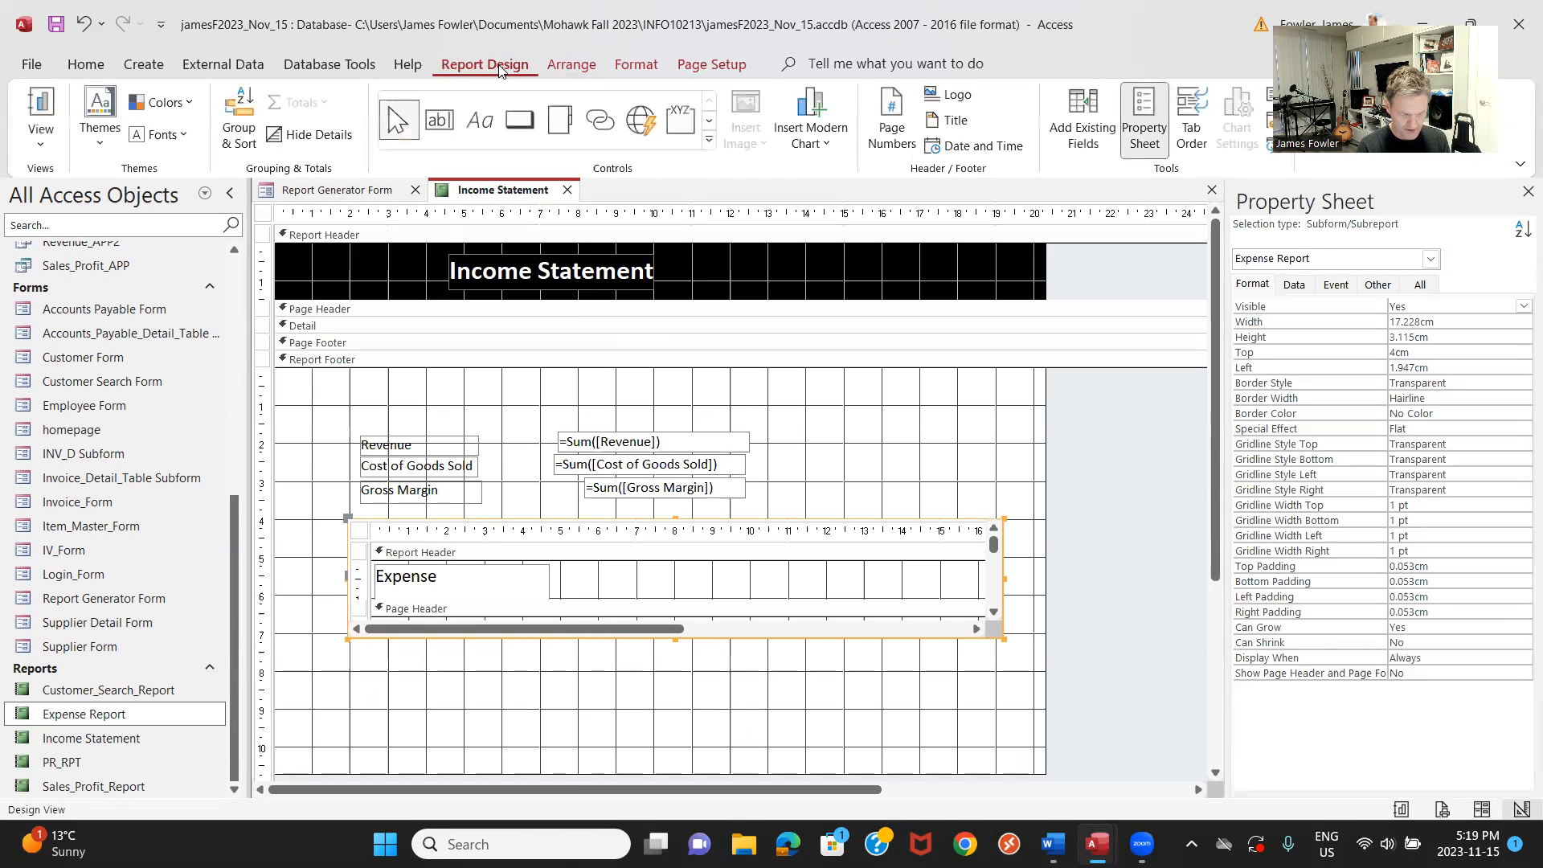
click(436, 122)
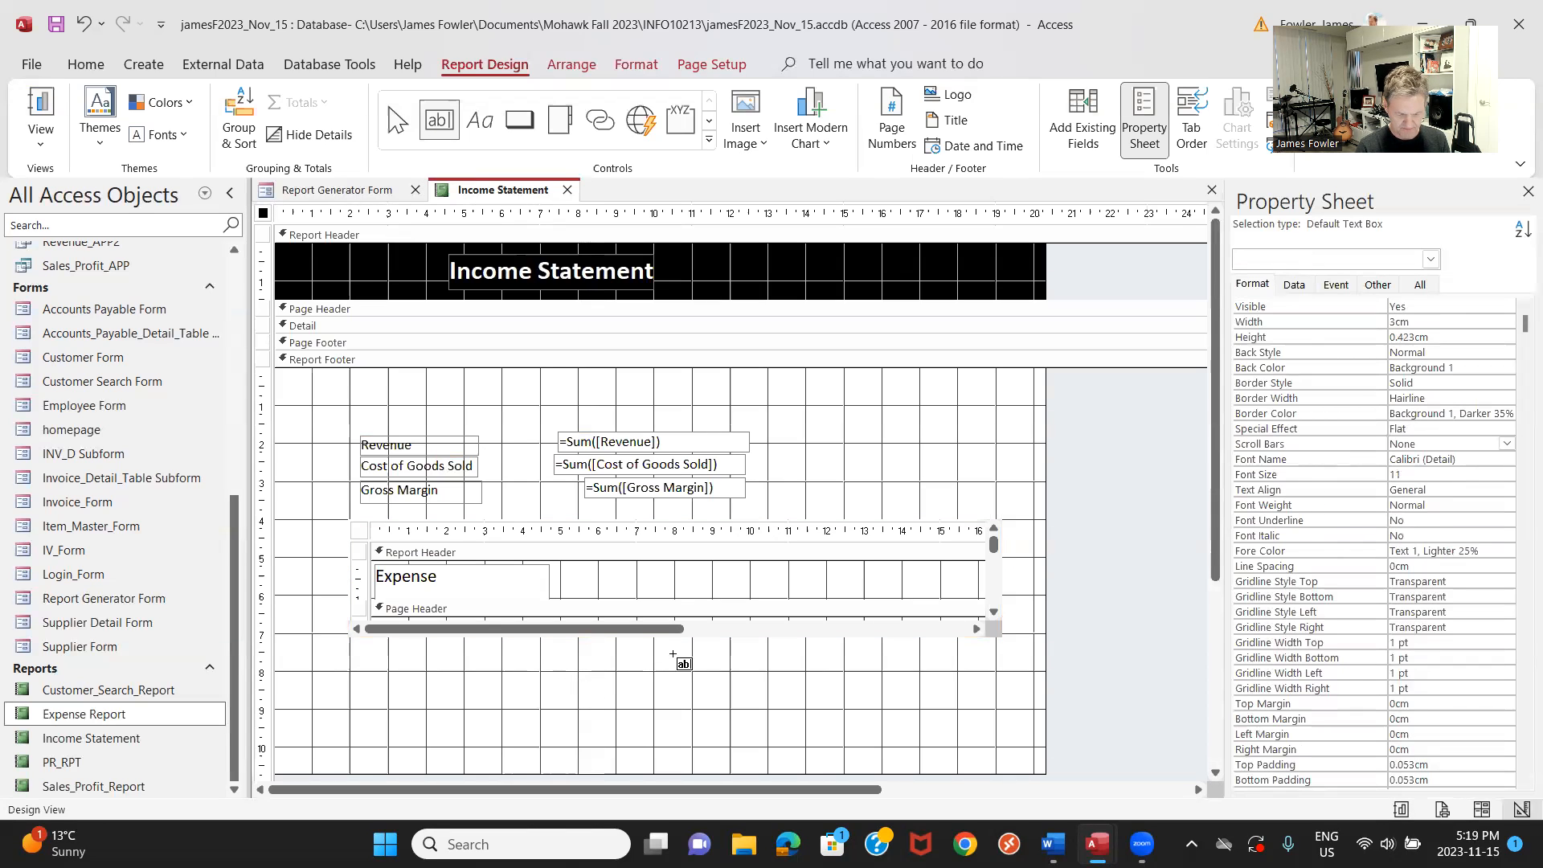
drag(654, 654, 755, 671)
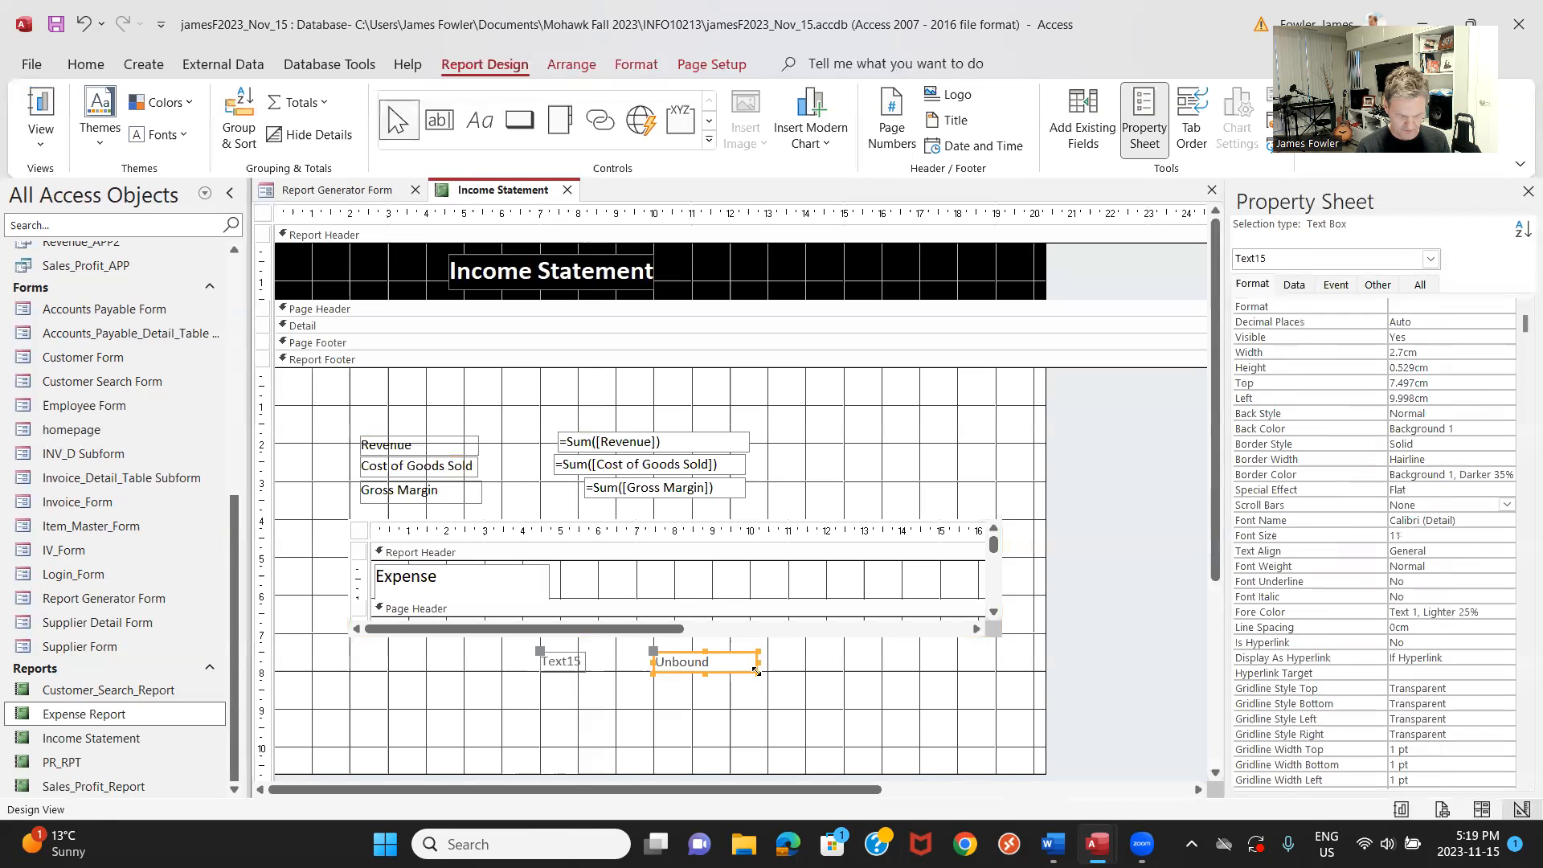
Change the caption of the new text box's label to Net Income.
click(580, 666)
click(580, 666)
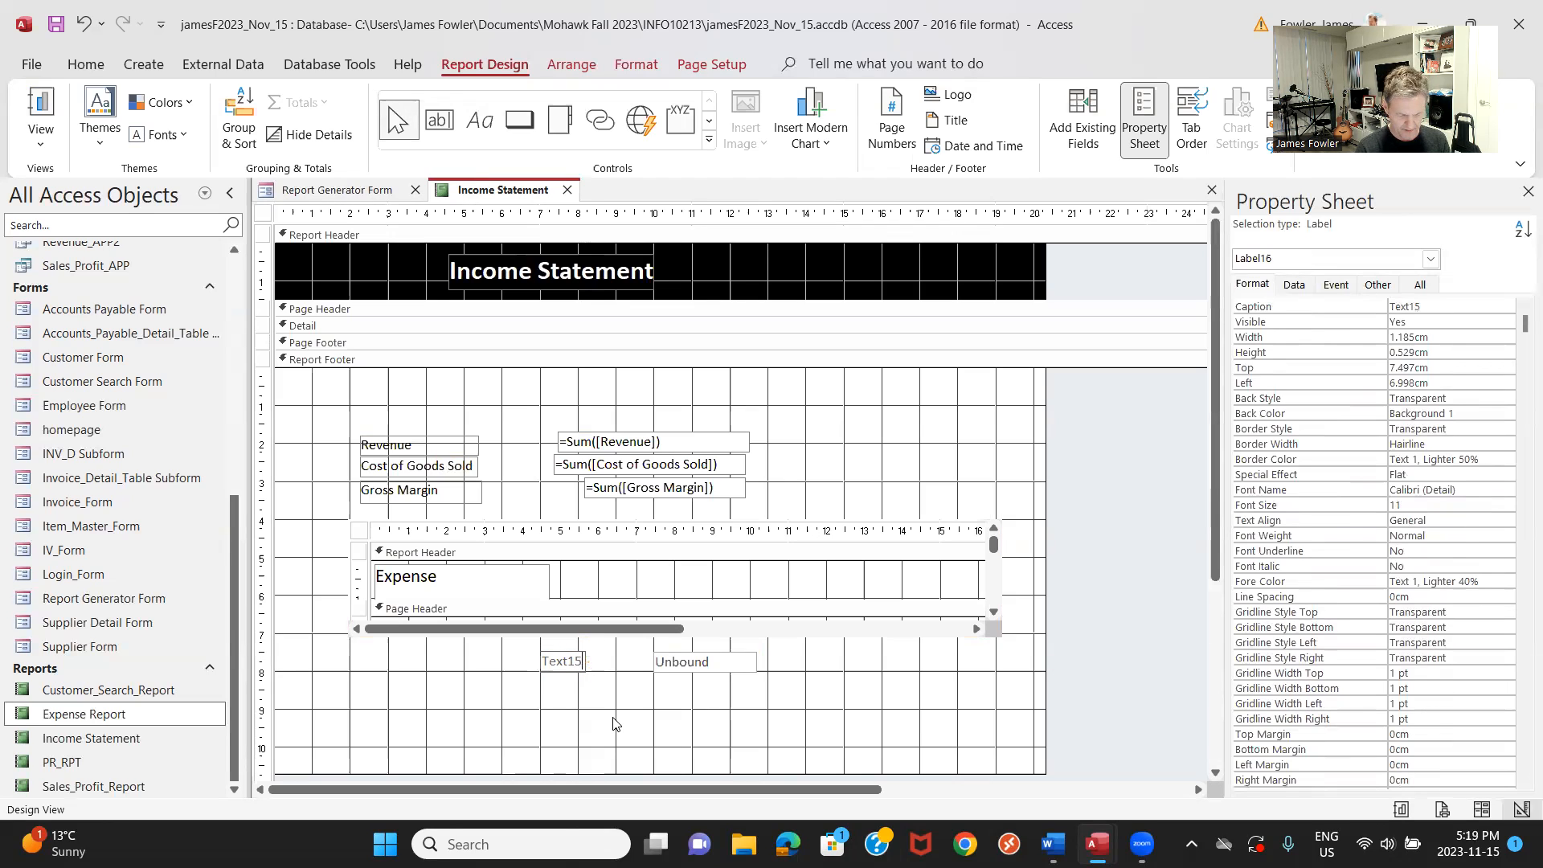
key(BackSpace)
key(BackSpace)
key(BackSpace)
key(BackSpace)
key(BackSpace)
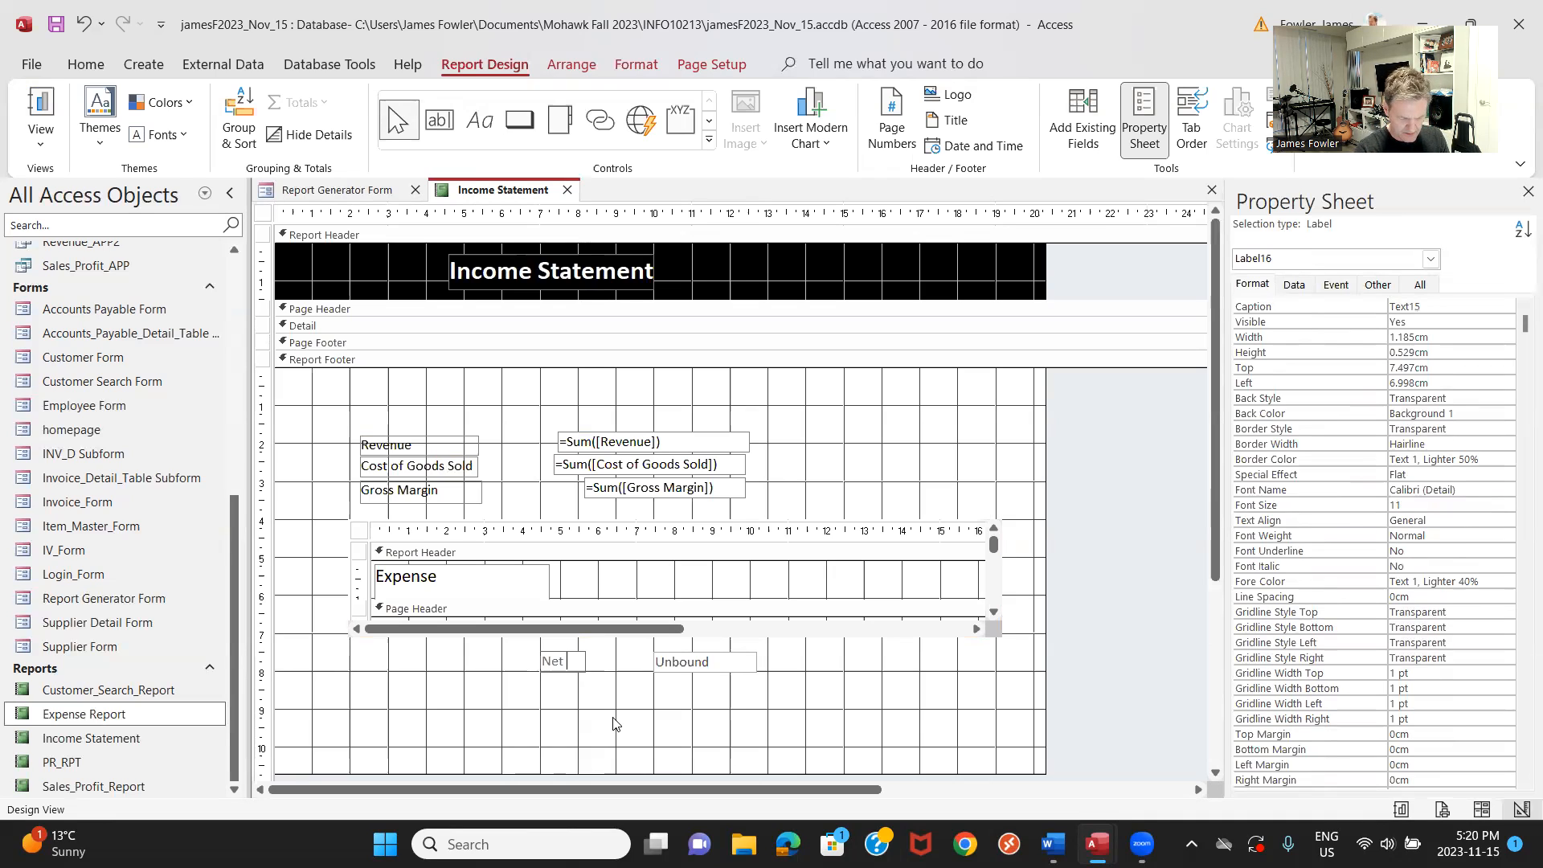
text(com)
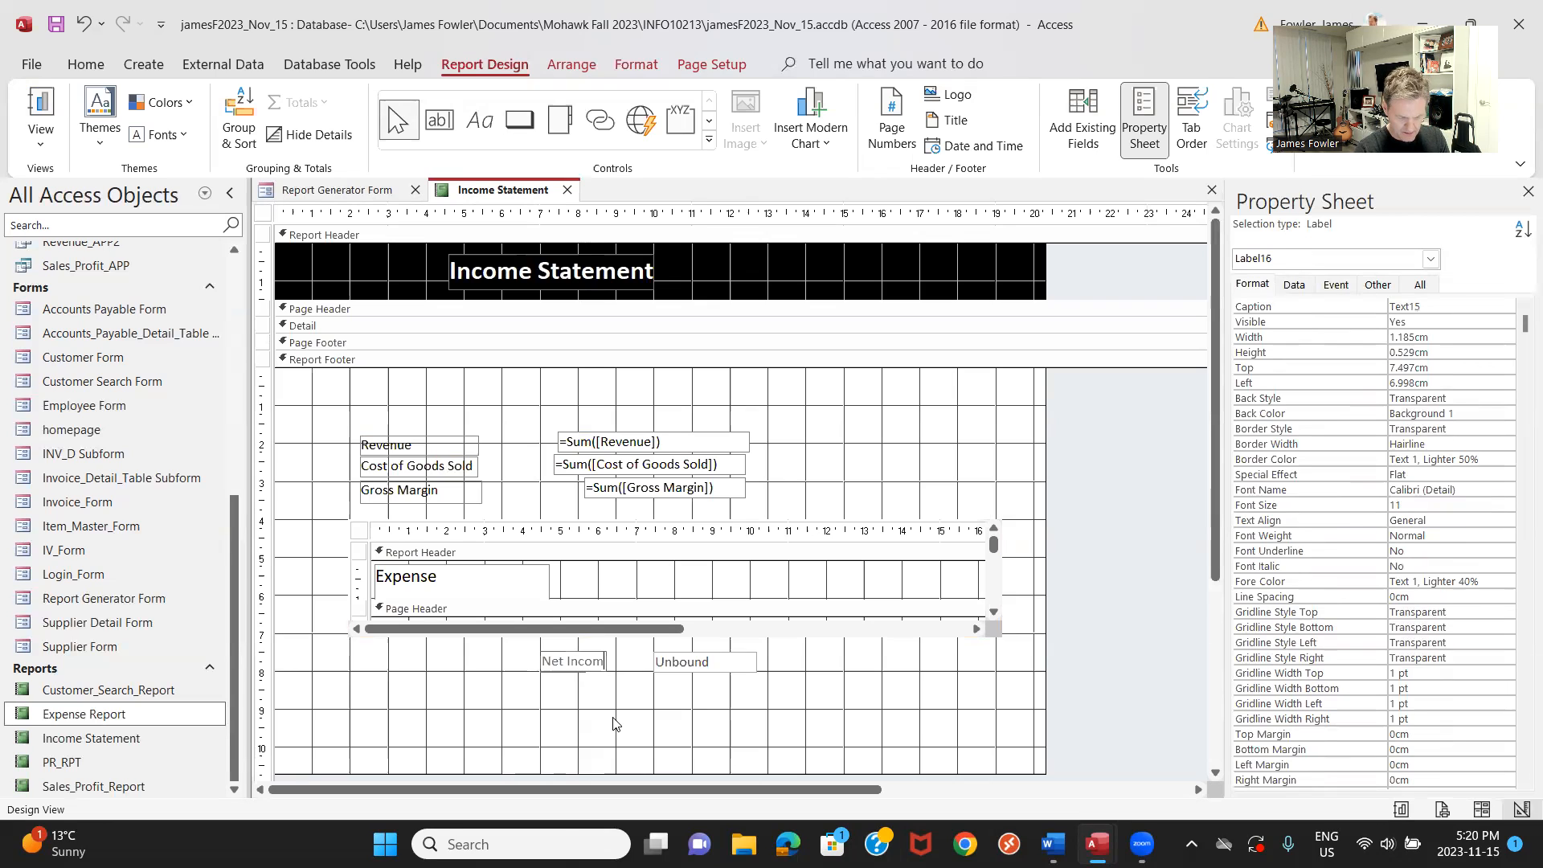
text(e)
click(615, 723)
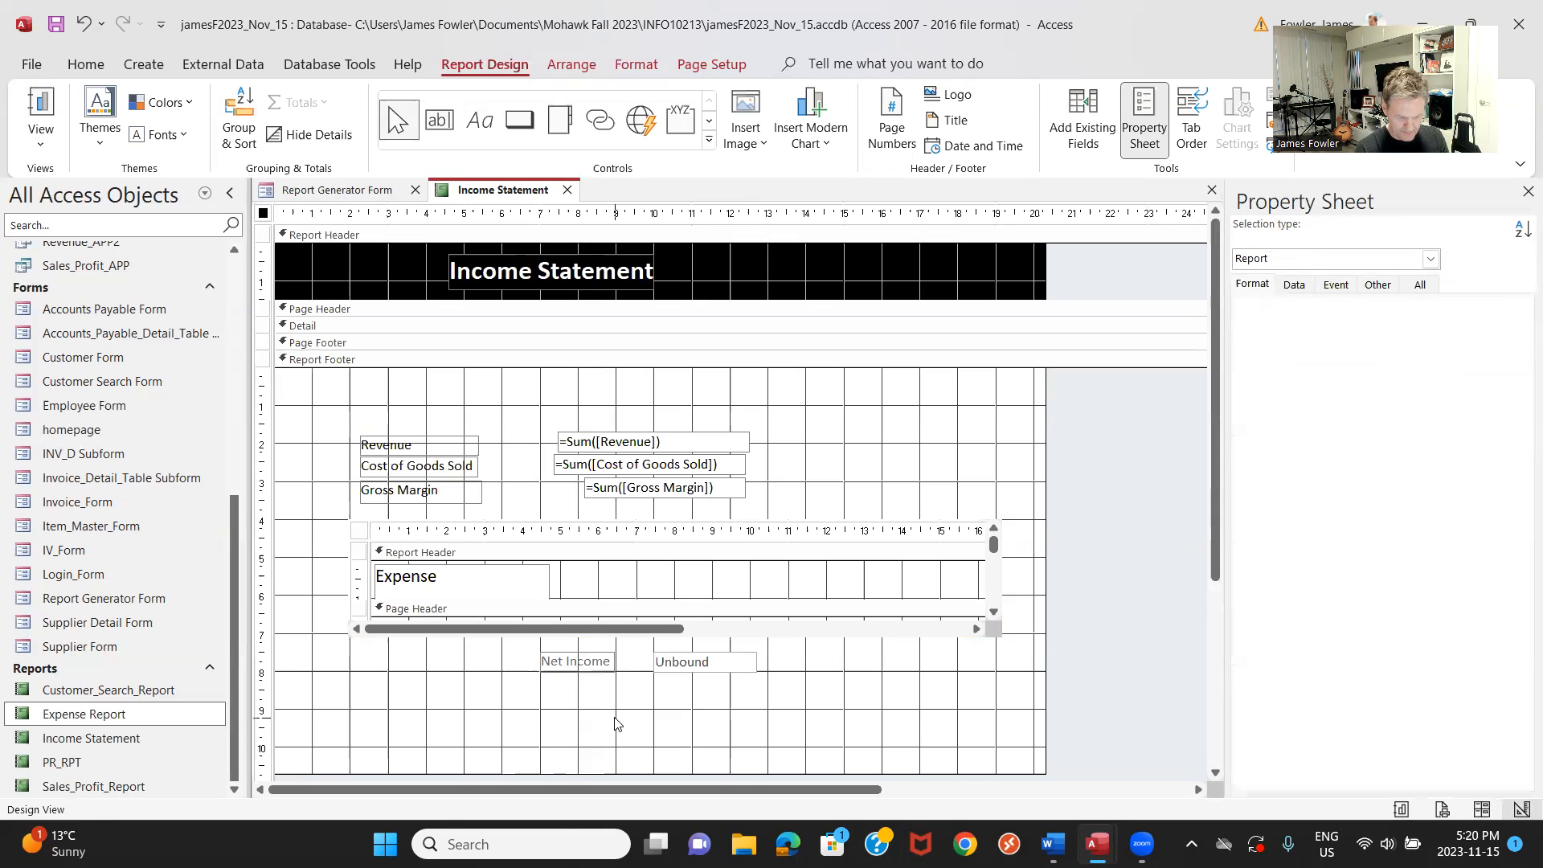
Set the Net Income label's font color to Automatic and make its text bold.
click(597, 661)
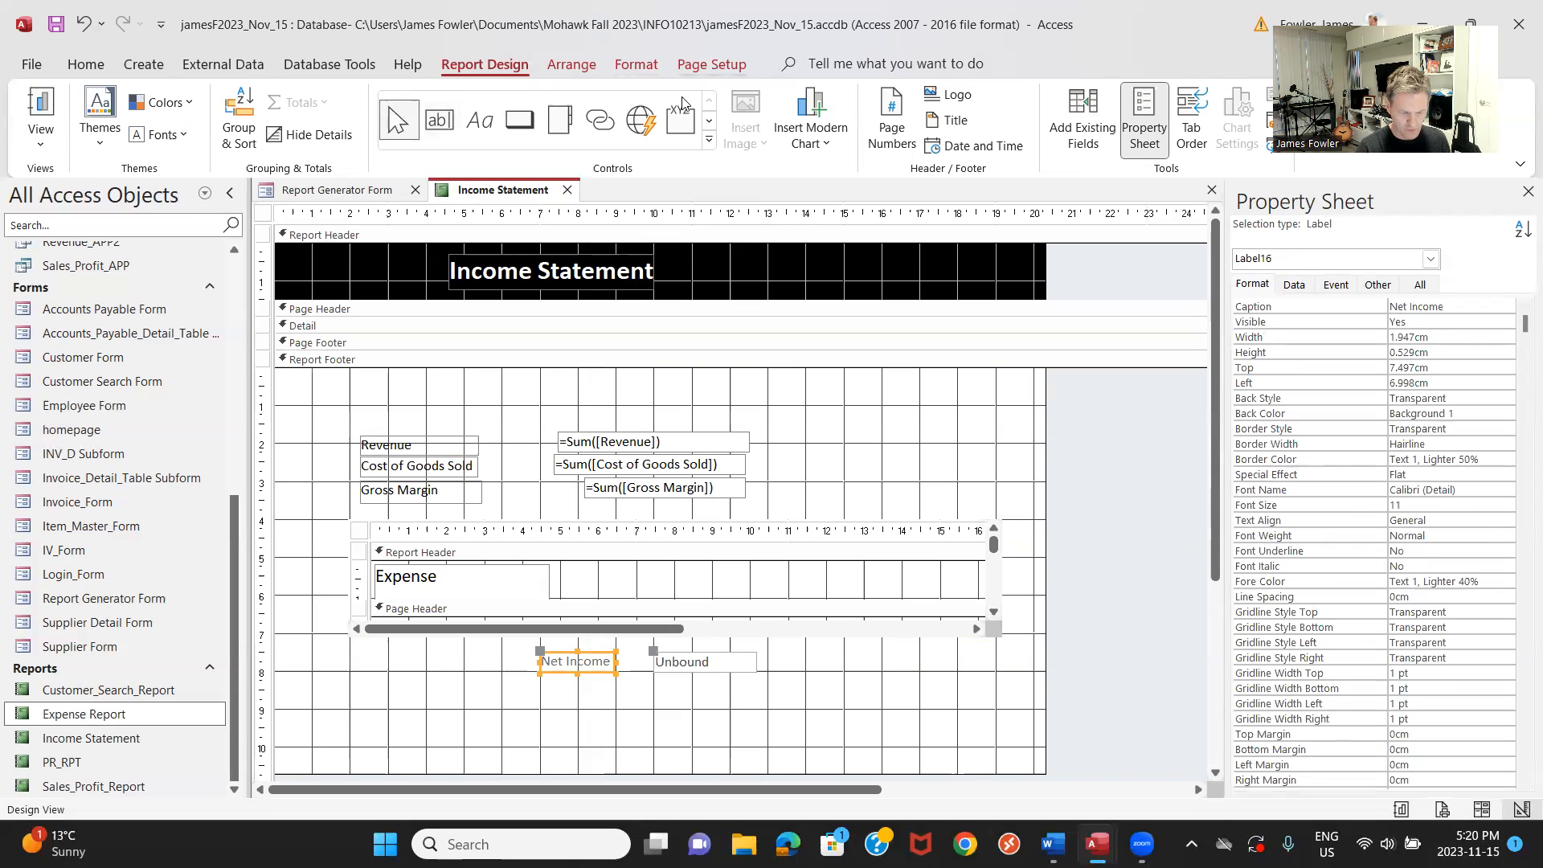
click(639, 66)
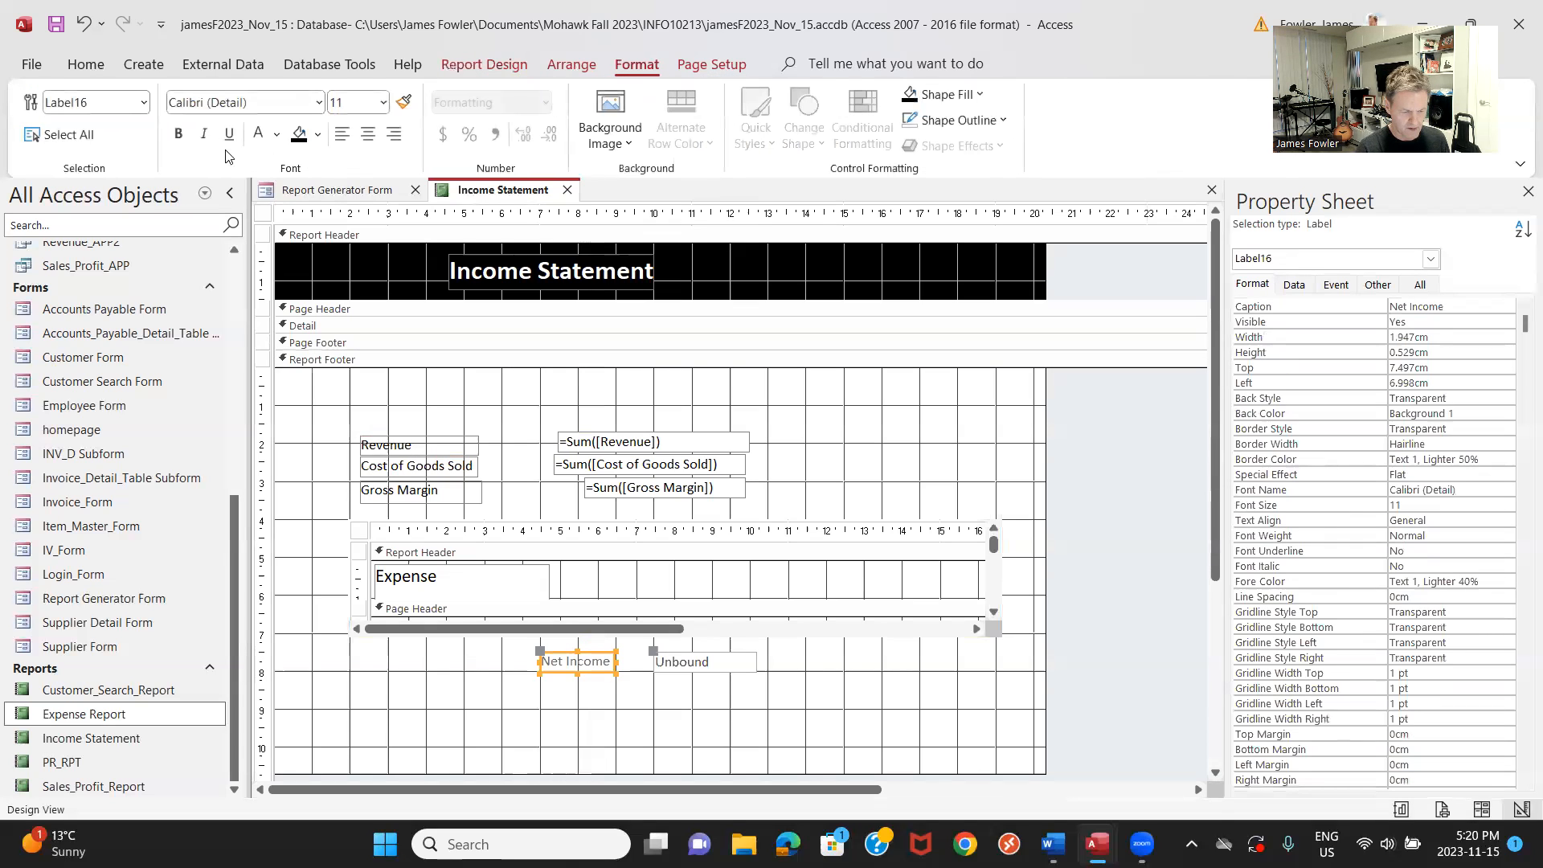
click(278, 135)
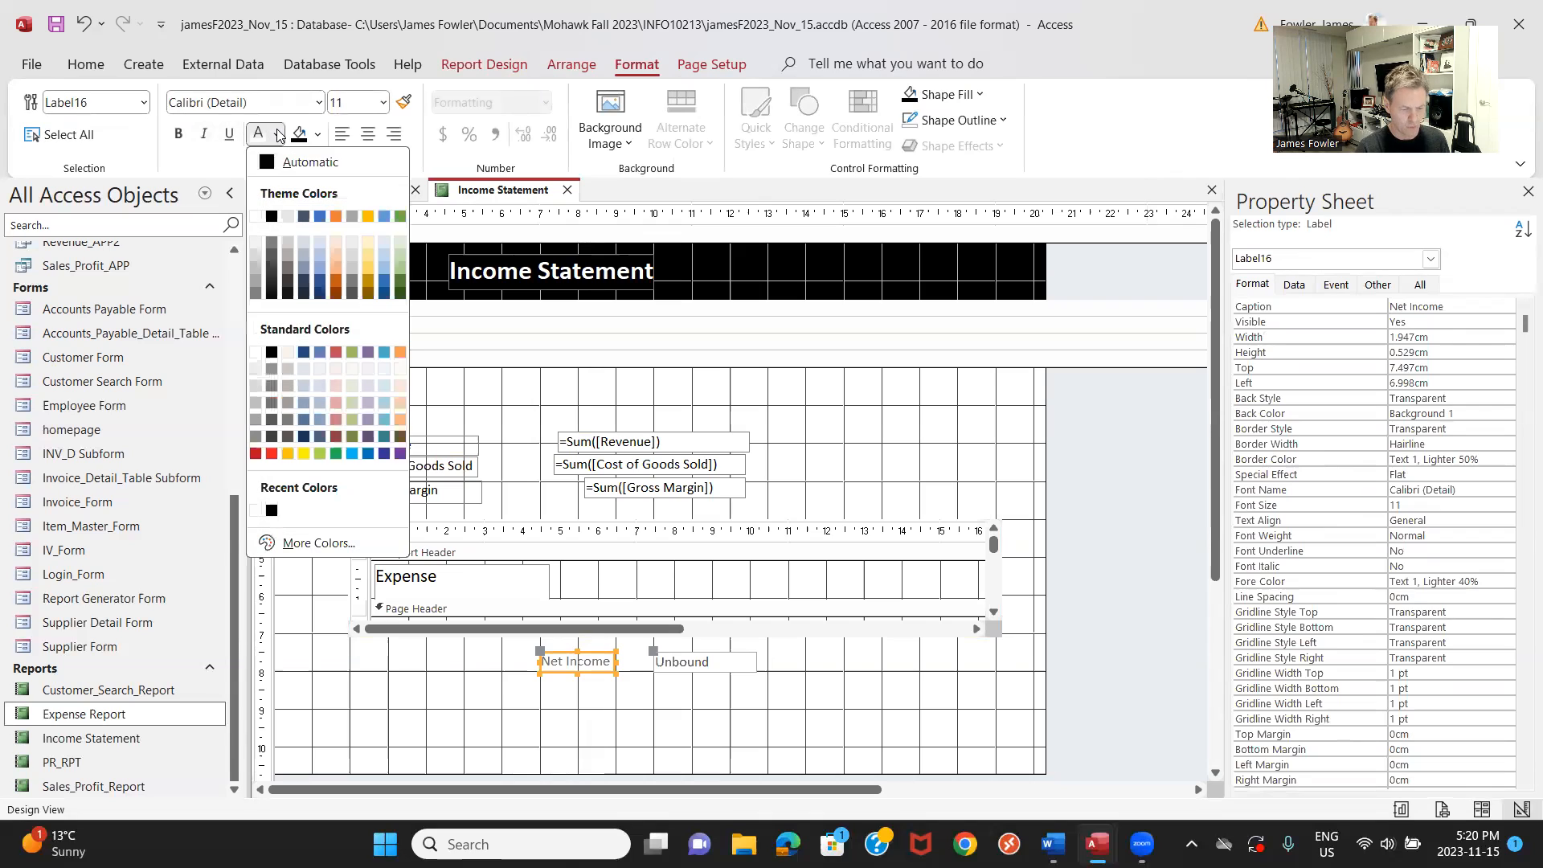
click(266, 164)
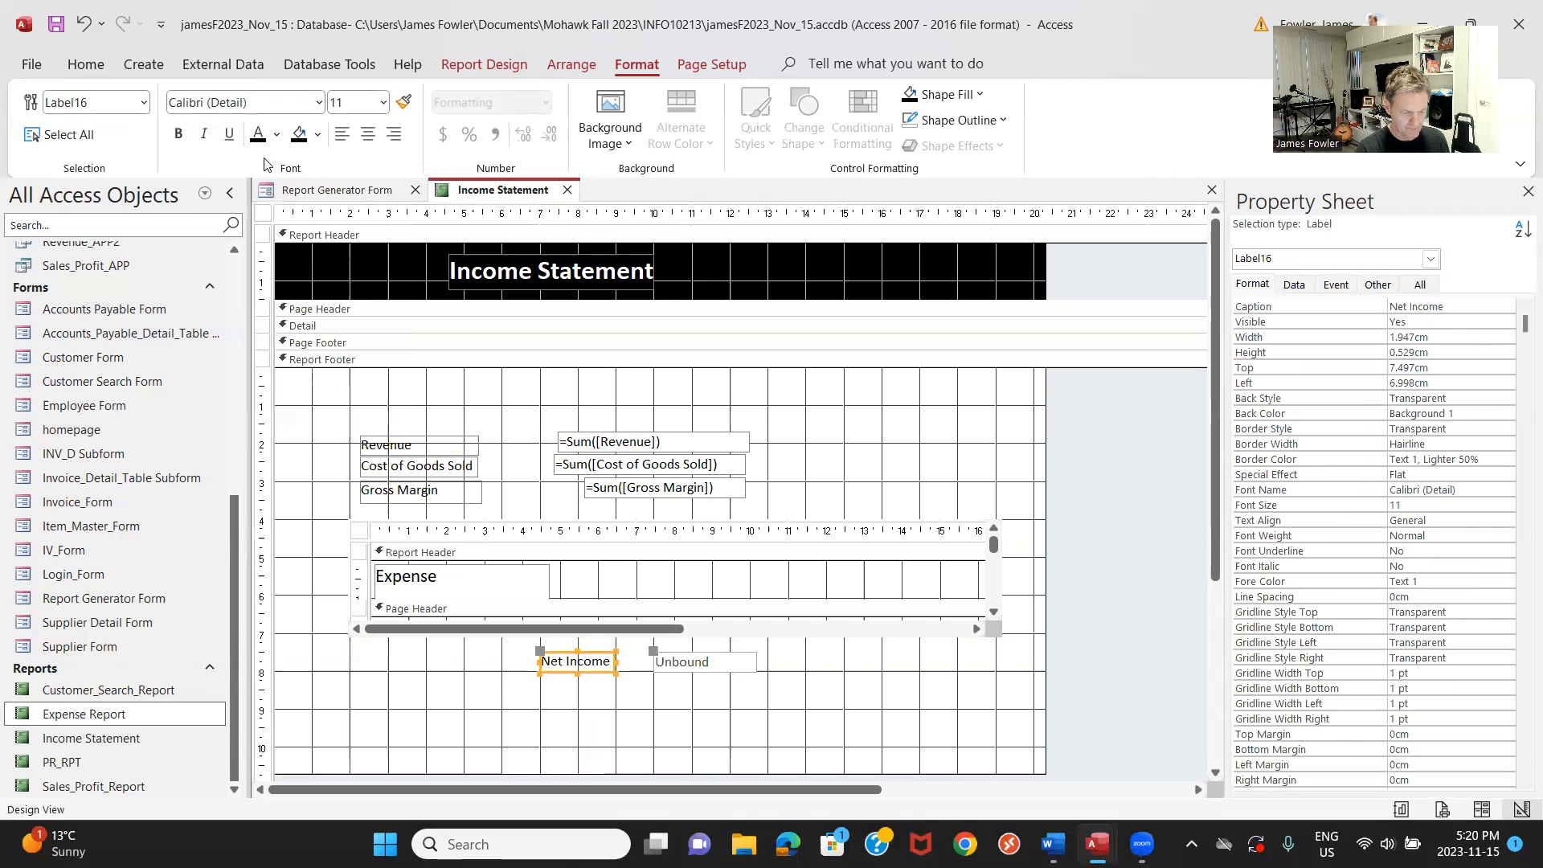
click(178, 135)
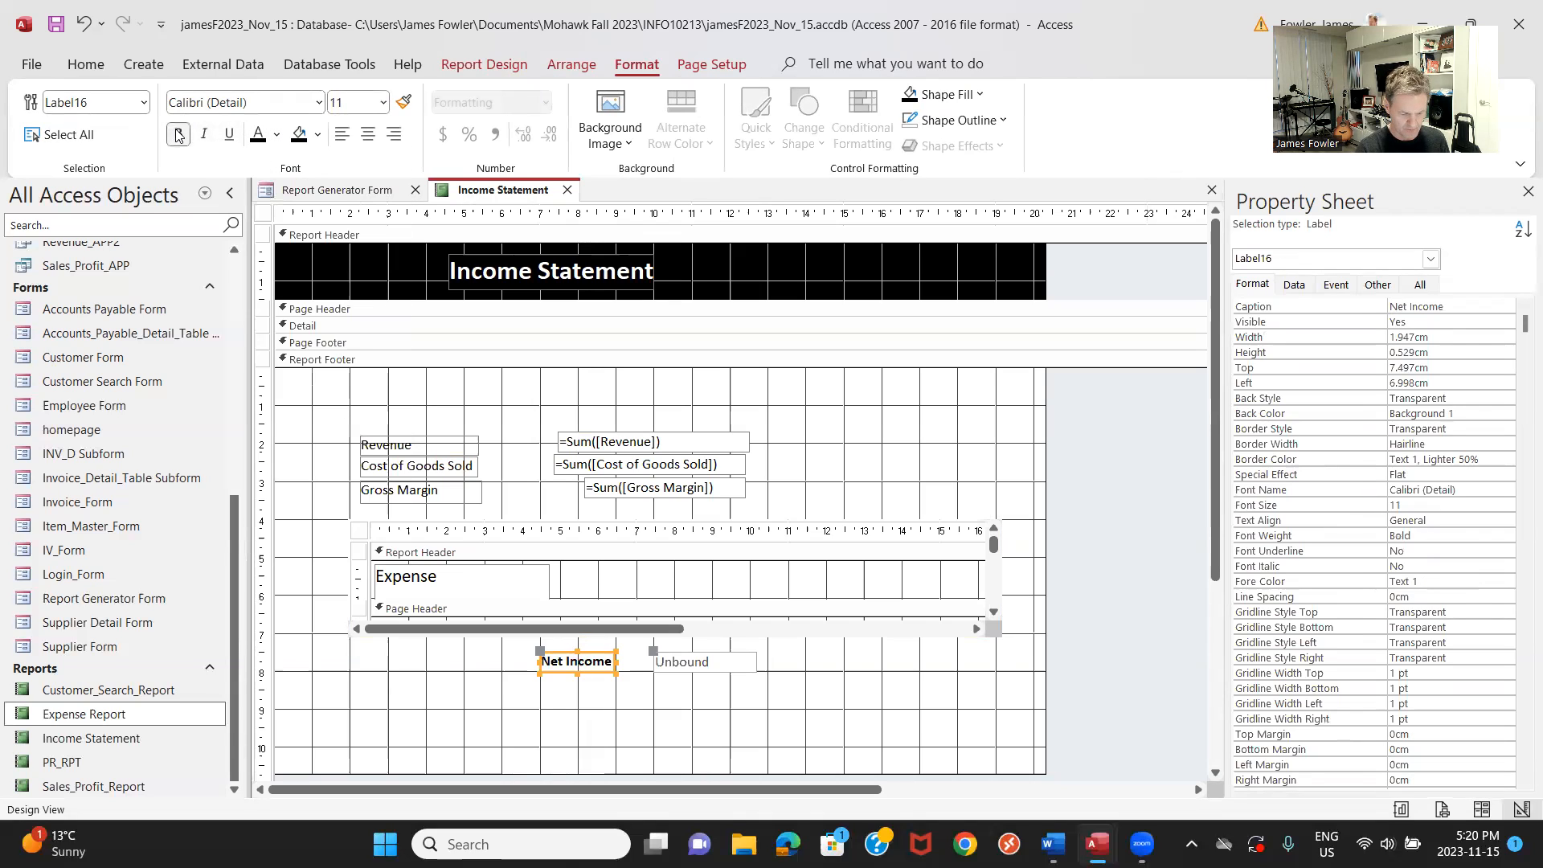
Build a control source expression for the text box beside Net Income, starting with [AccessTotalsGross Margin] followed by a minus sign.
click(747, 667)
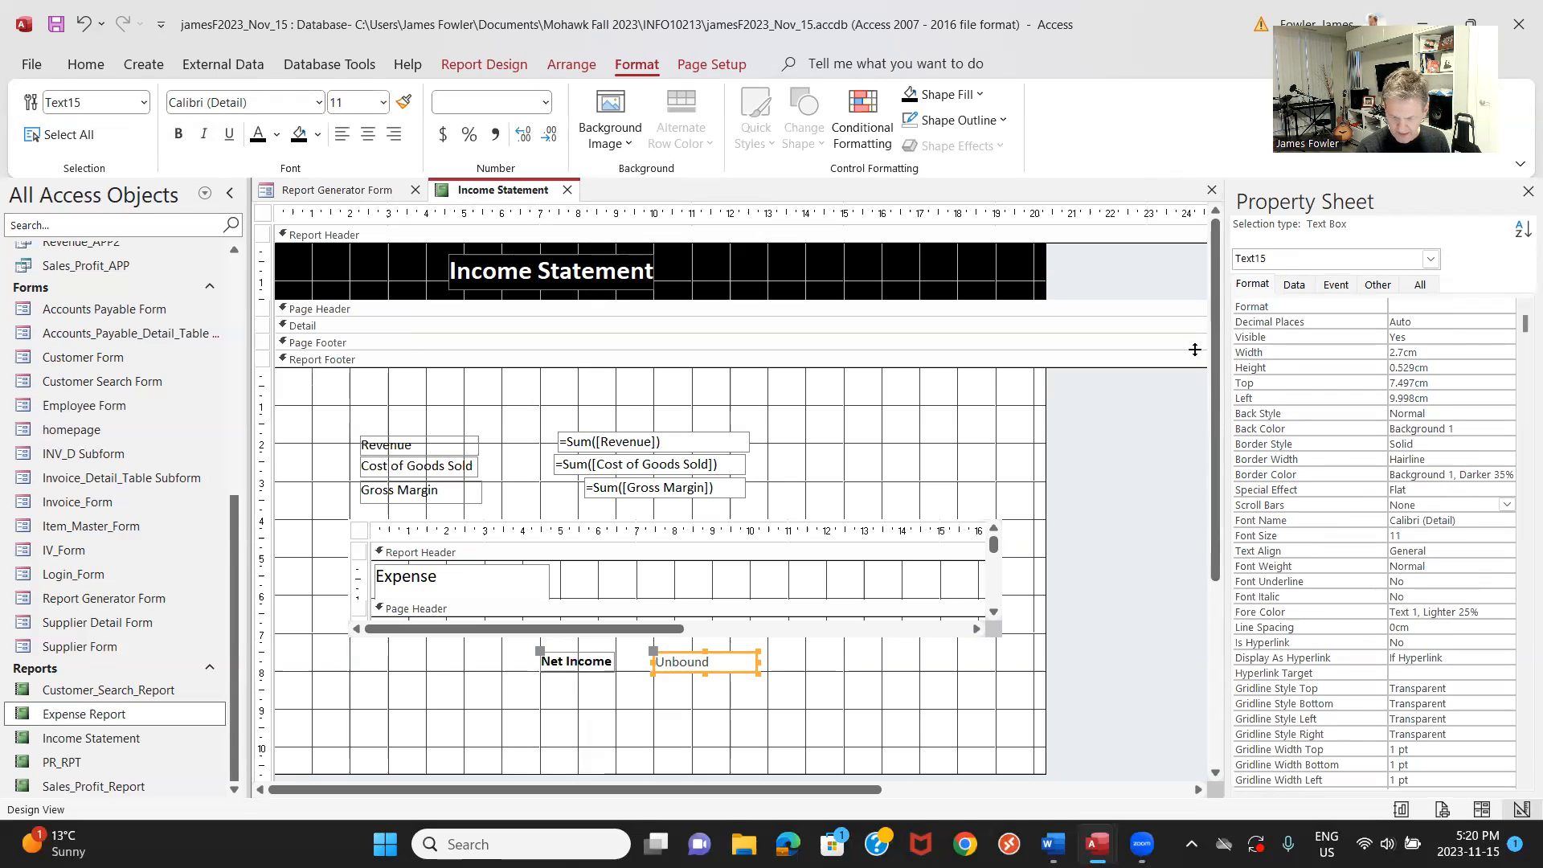
click(1298, 286)
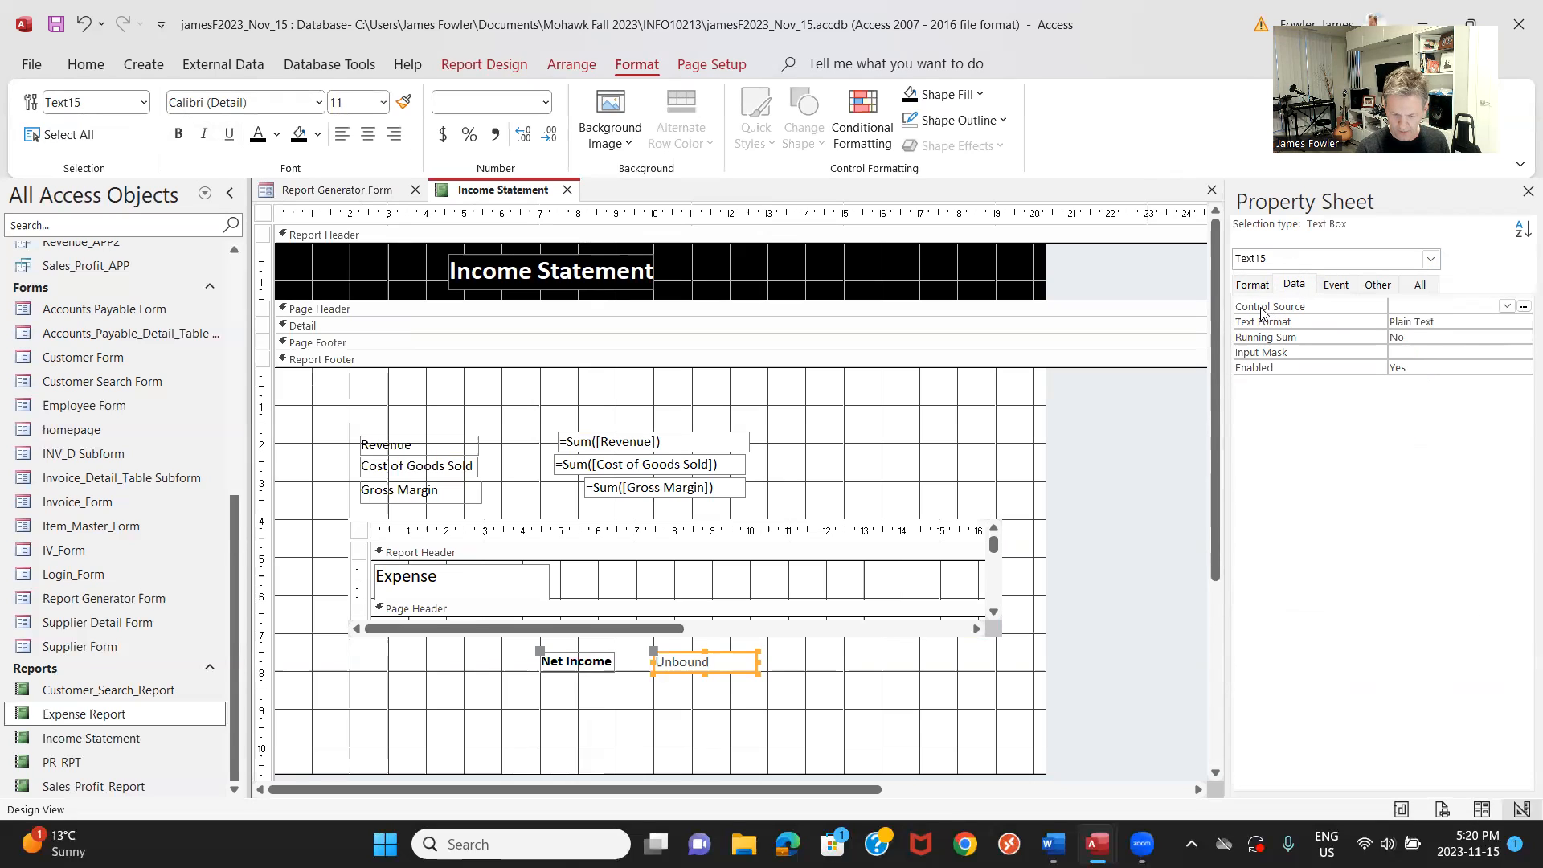
click(1522, 307)
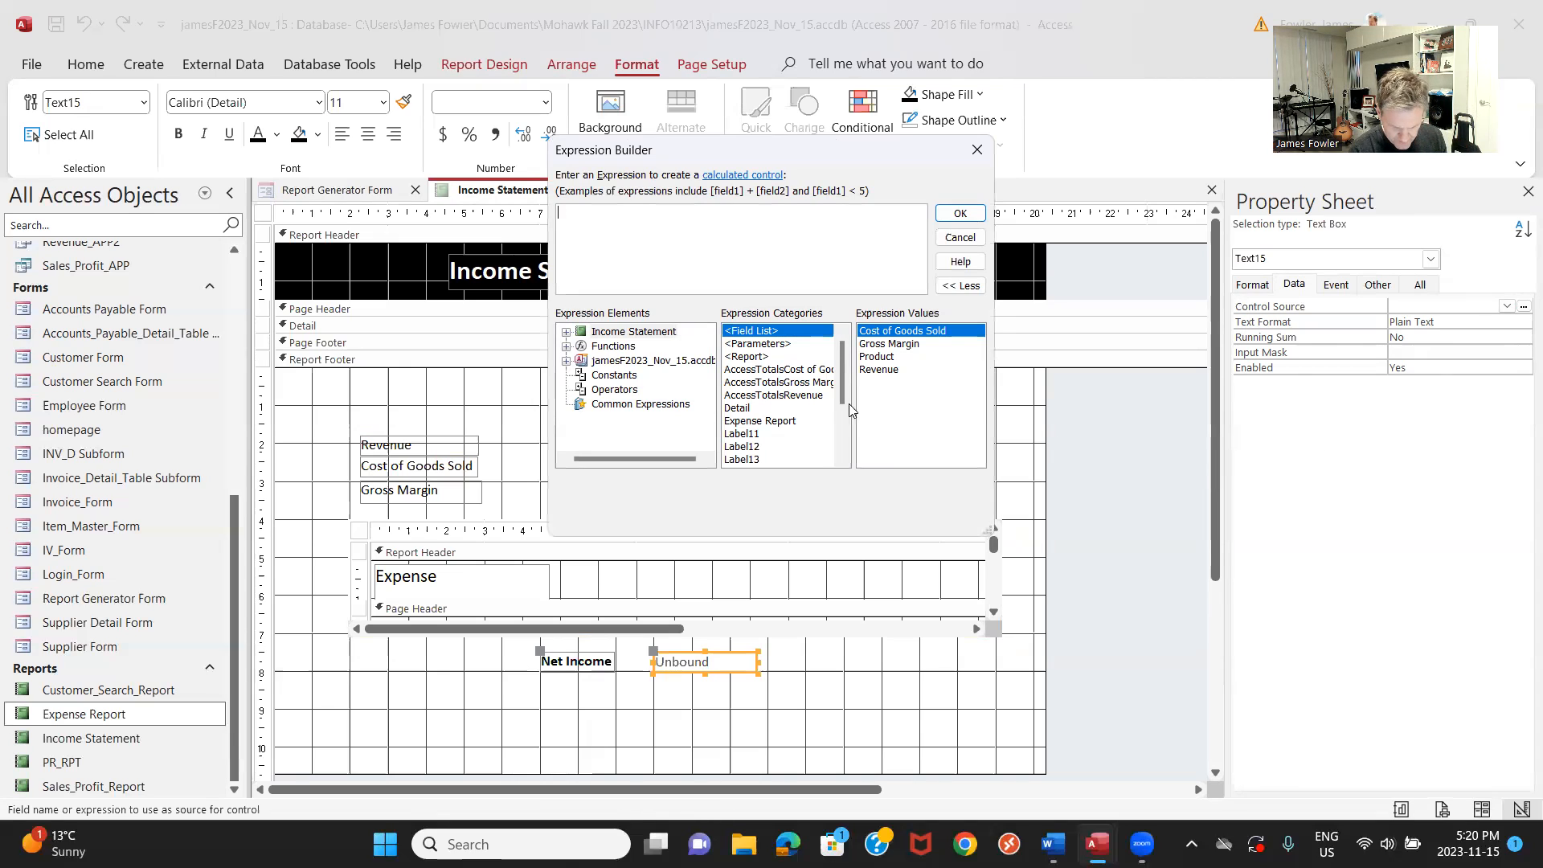
double_click(778, 384)
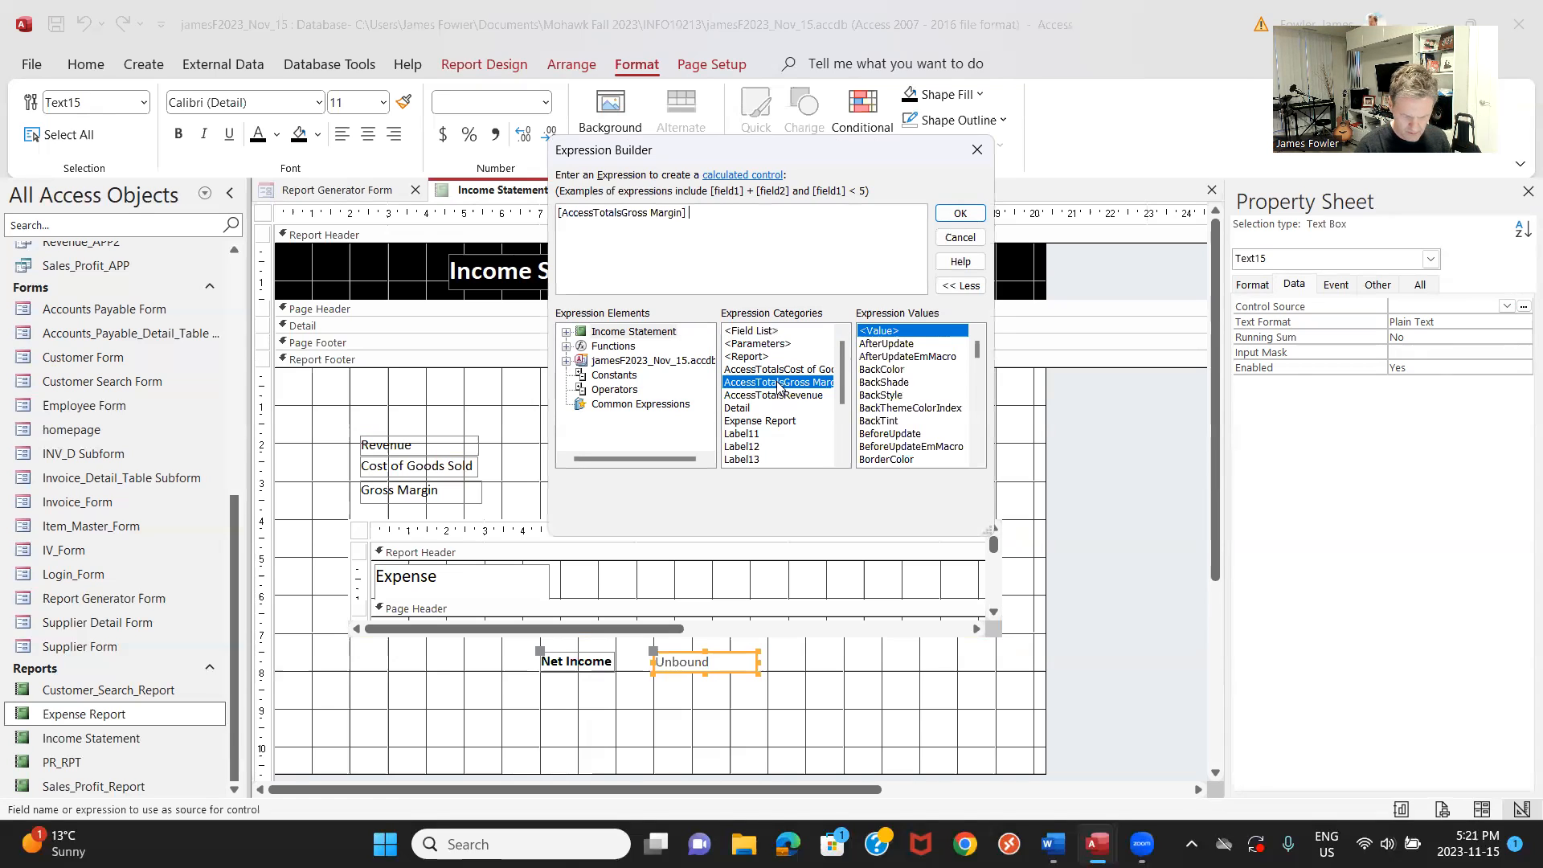
text(-)
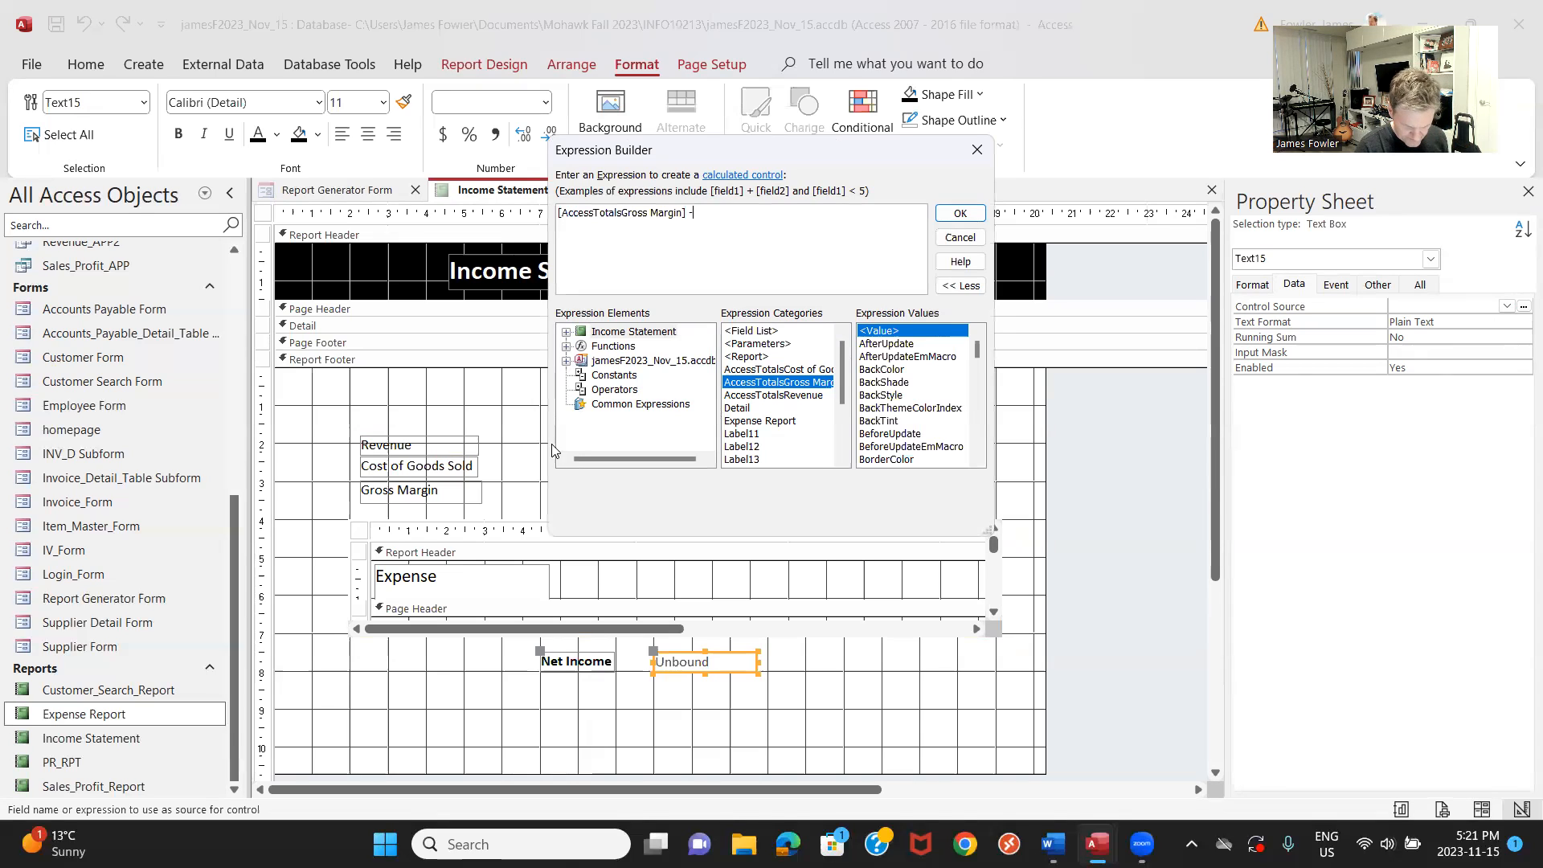
Complete the expression with the Expense Report's AccessTotalsExpense Amount, change Reports to Report in that reference, and accept it.
click(567, 363)
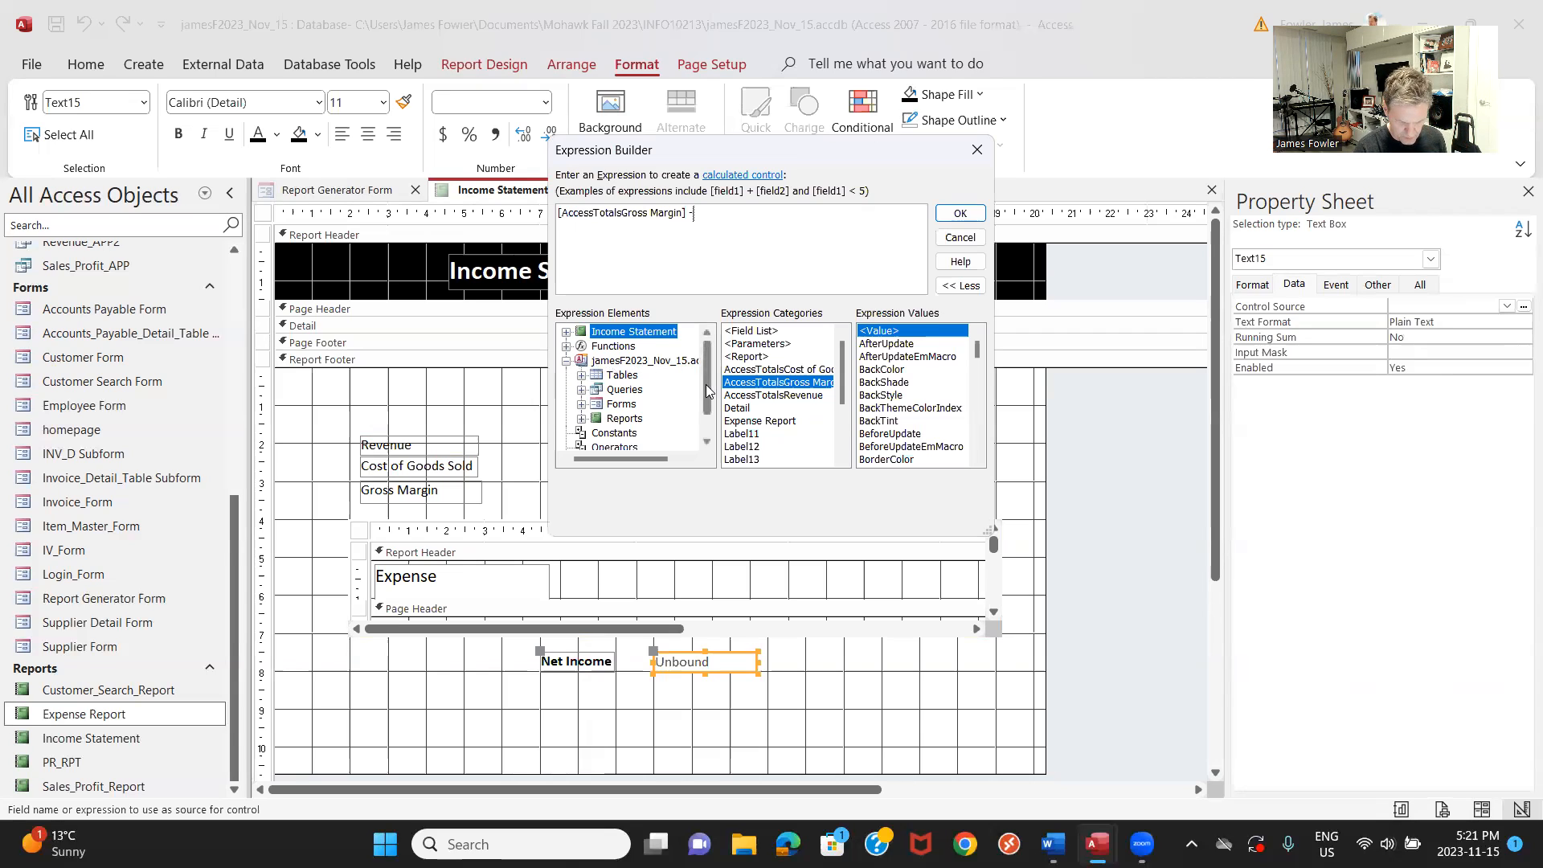
click(581, 419)
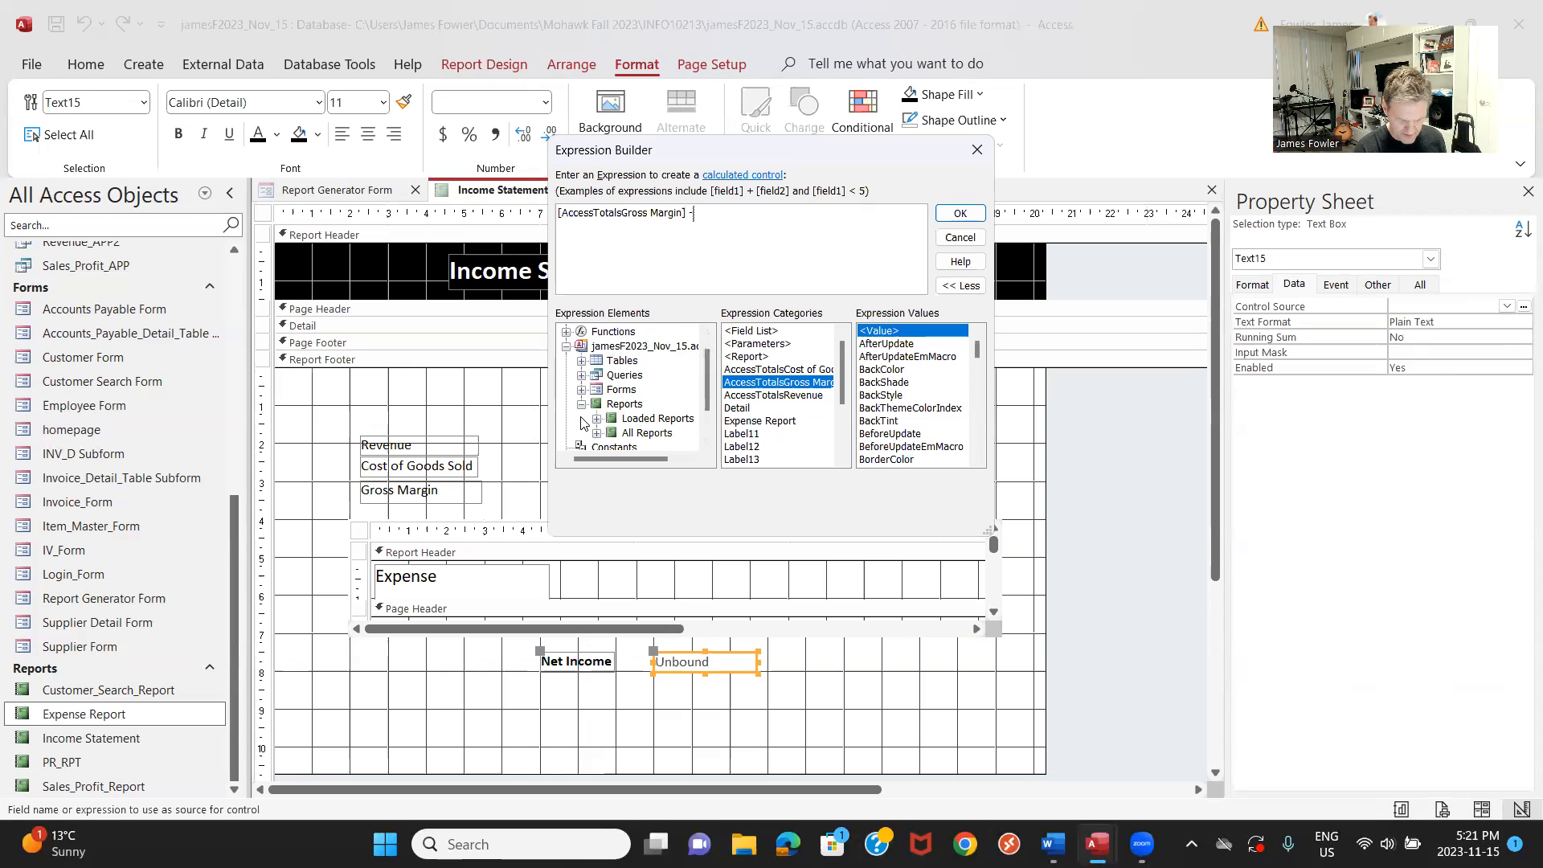
click(597, 434)
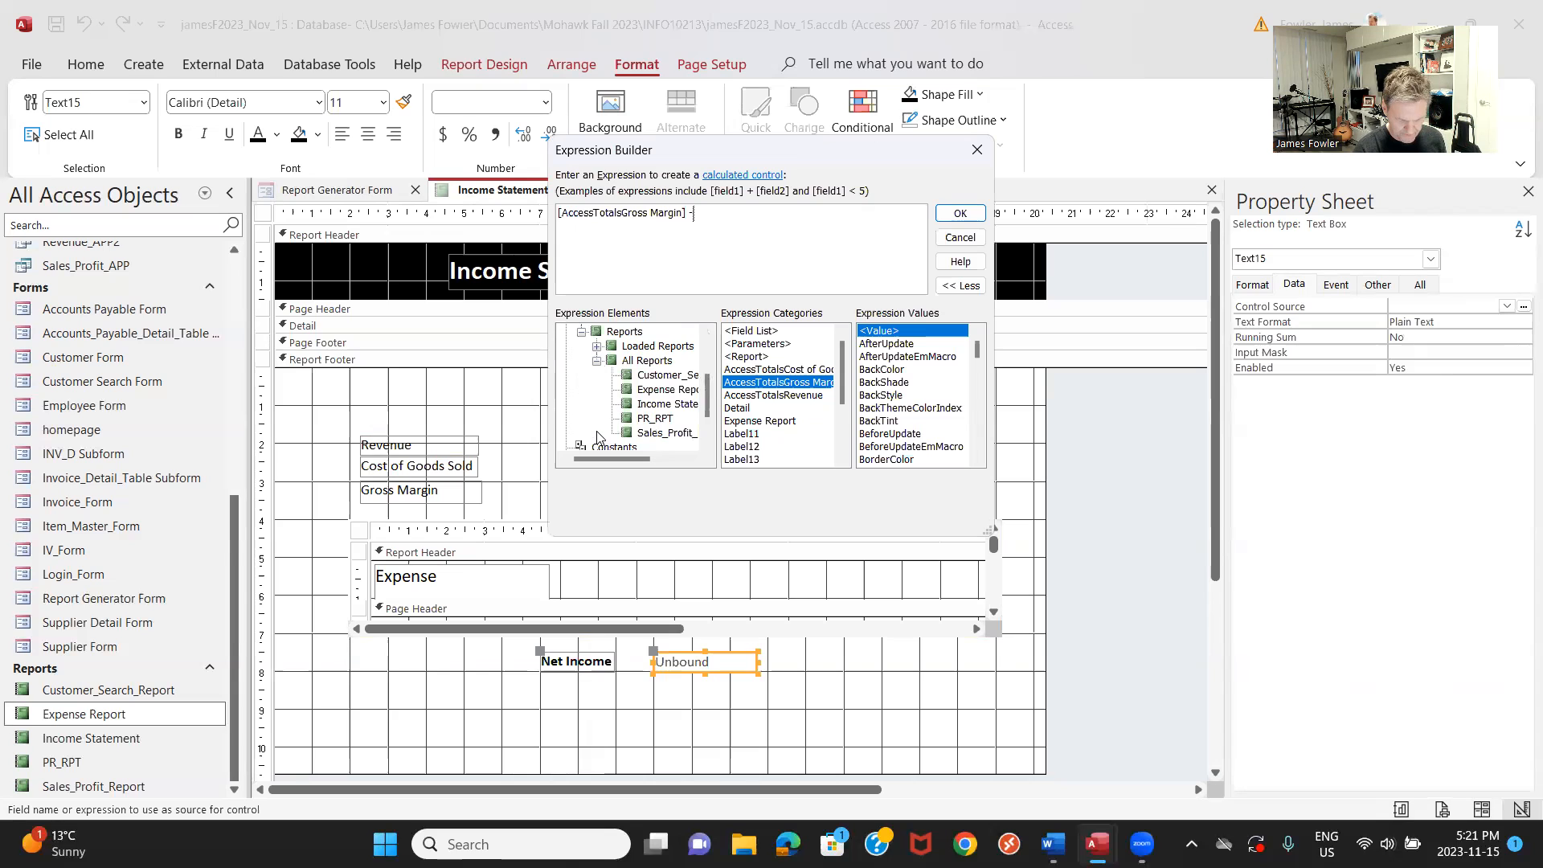
click(645, 391)
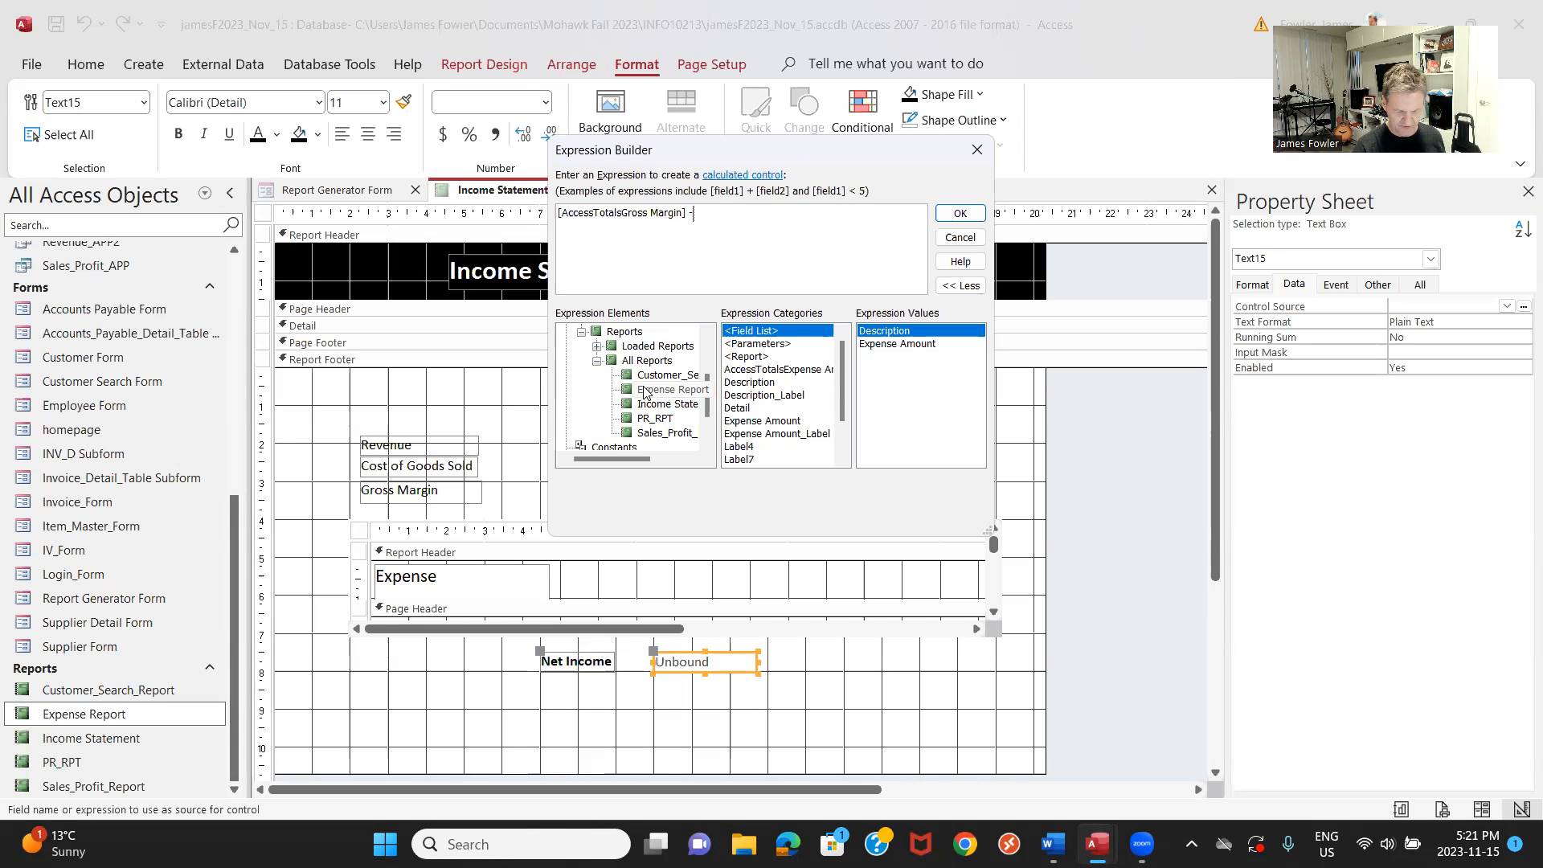
click(645, 390)
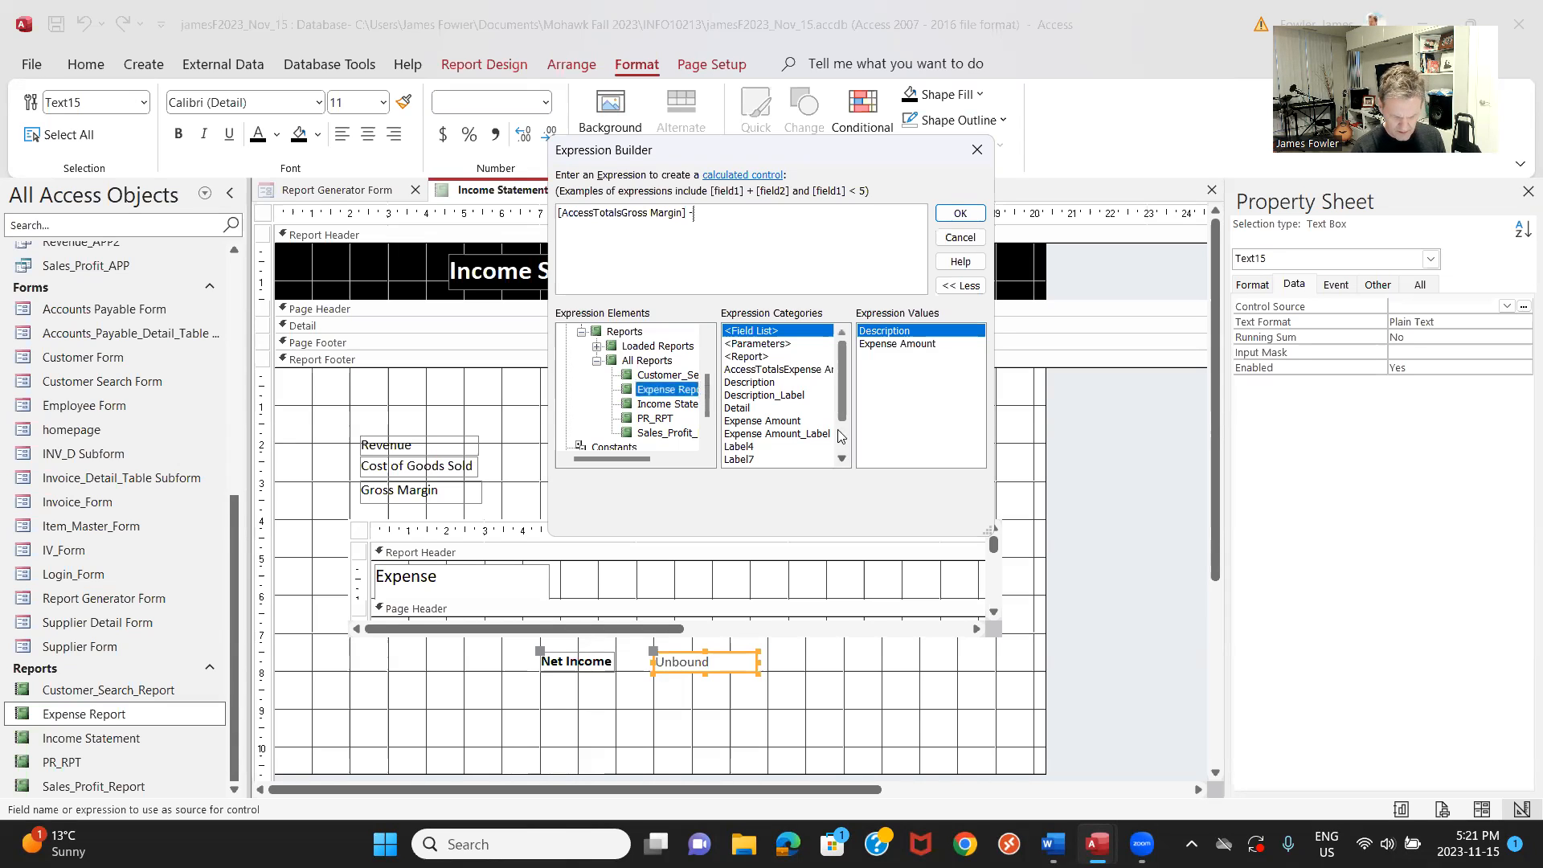
double_click(808, 370)
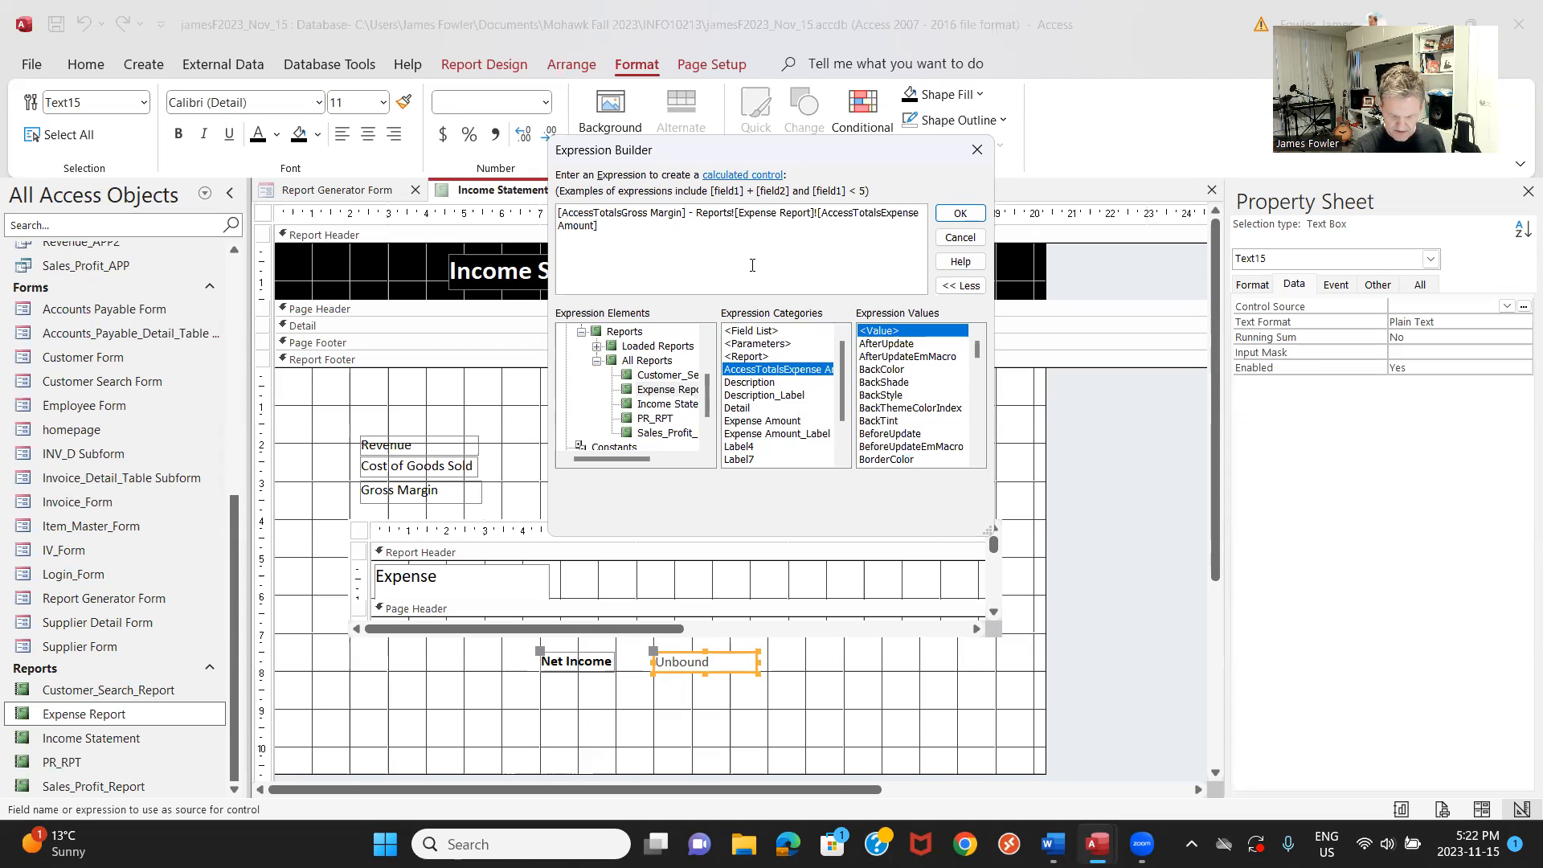
key(BackSpace)
key(BackSpace)
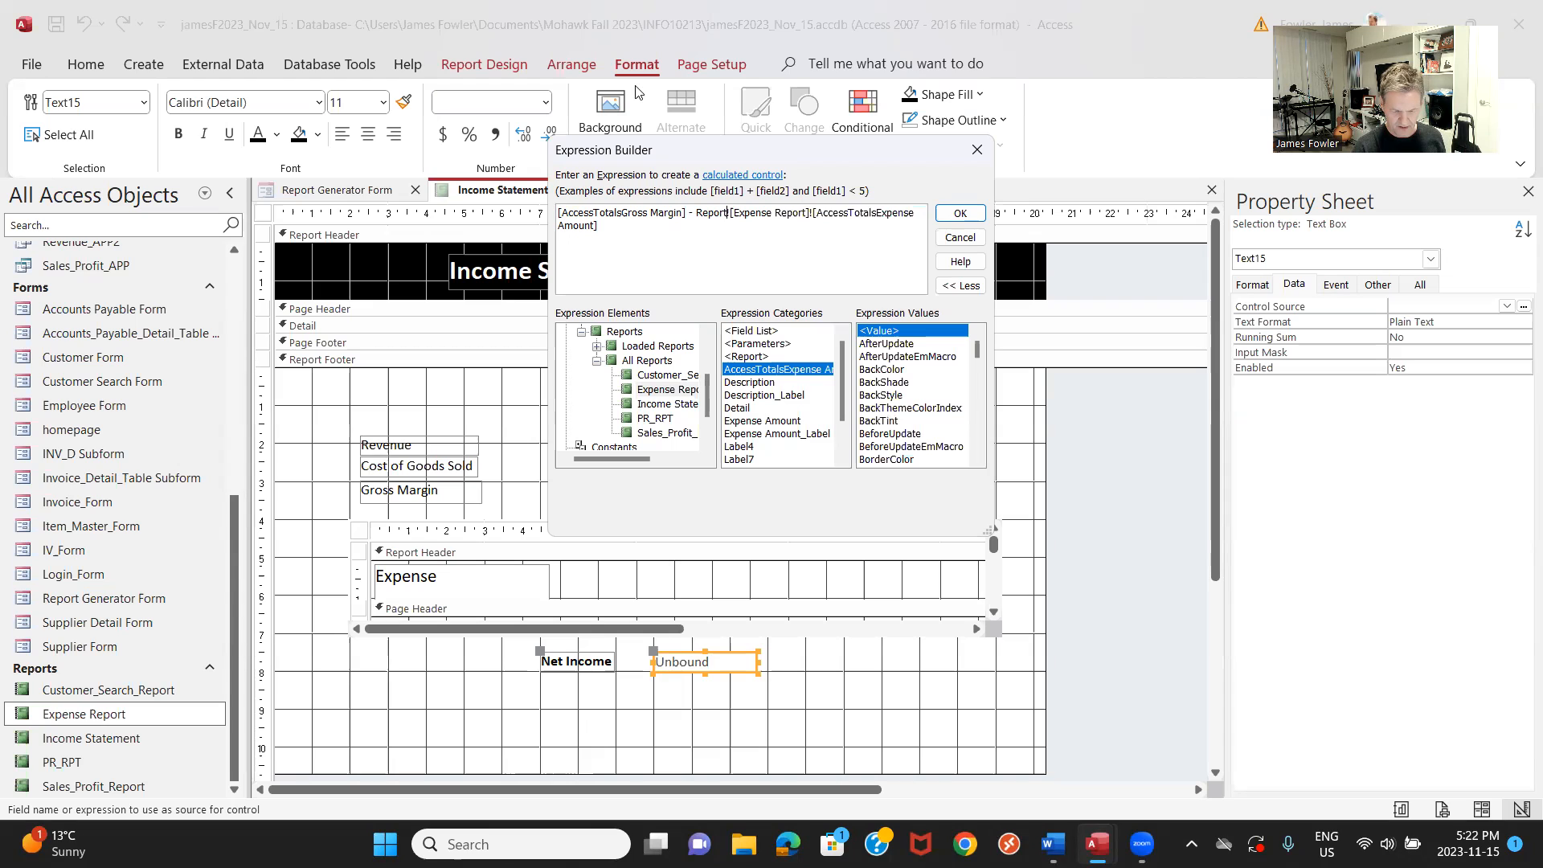
click(957, 215)
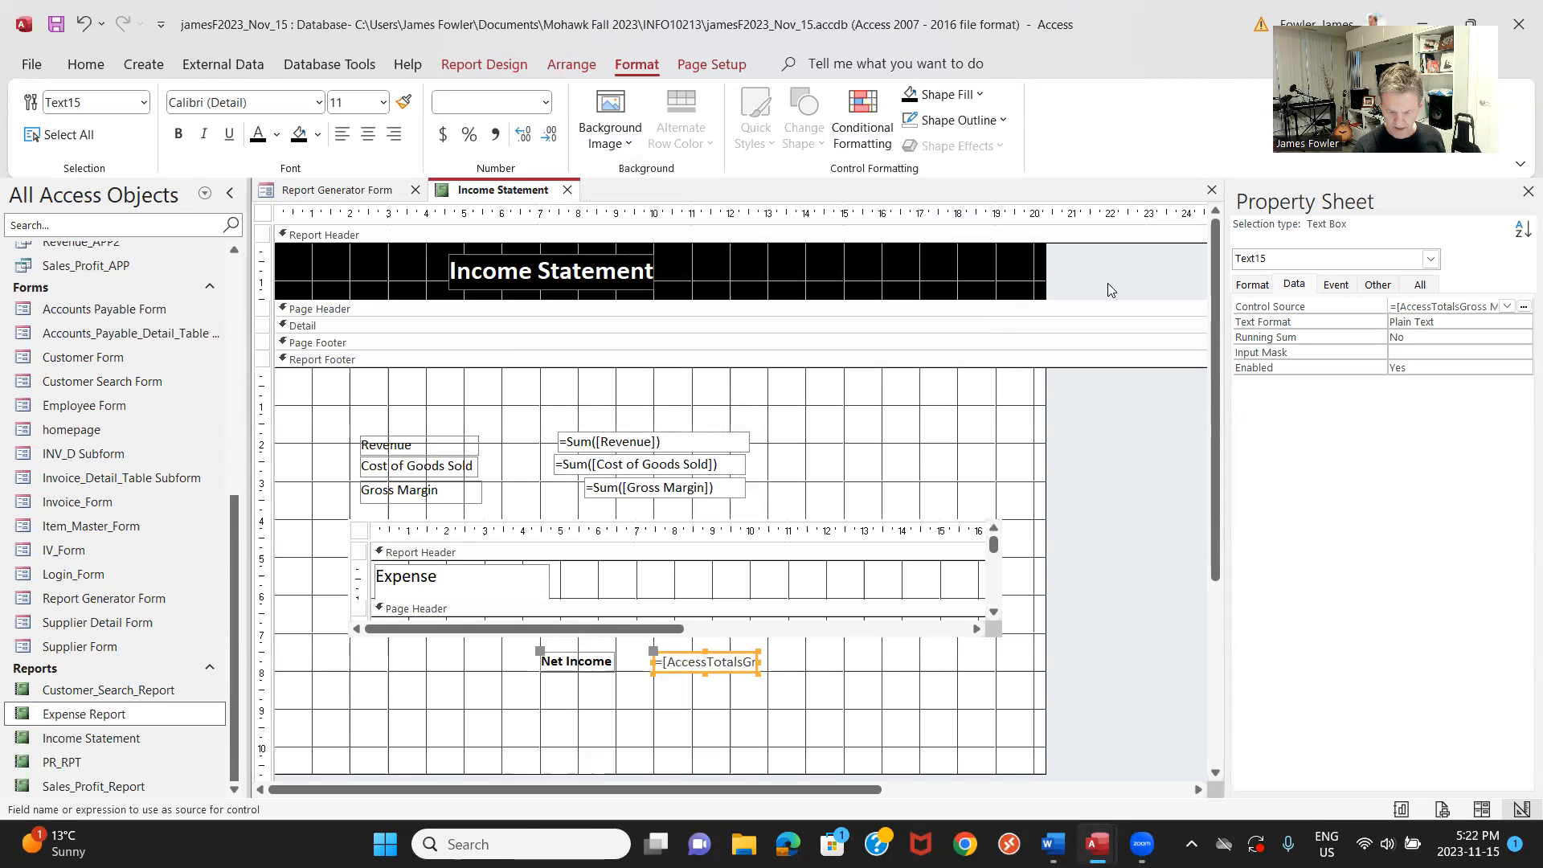
Set the Net Income value text box's format to Currency.
click(1254, 286)
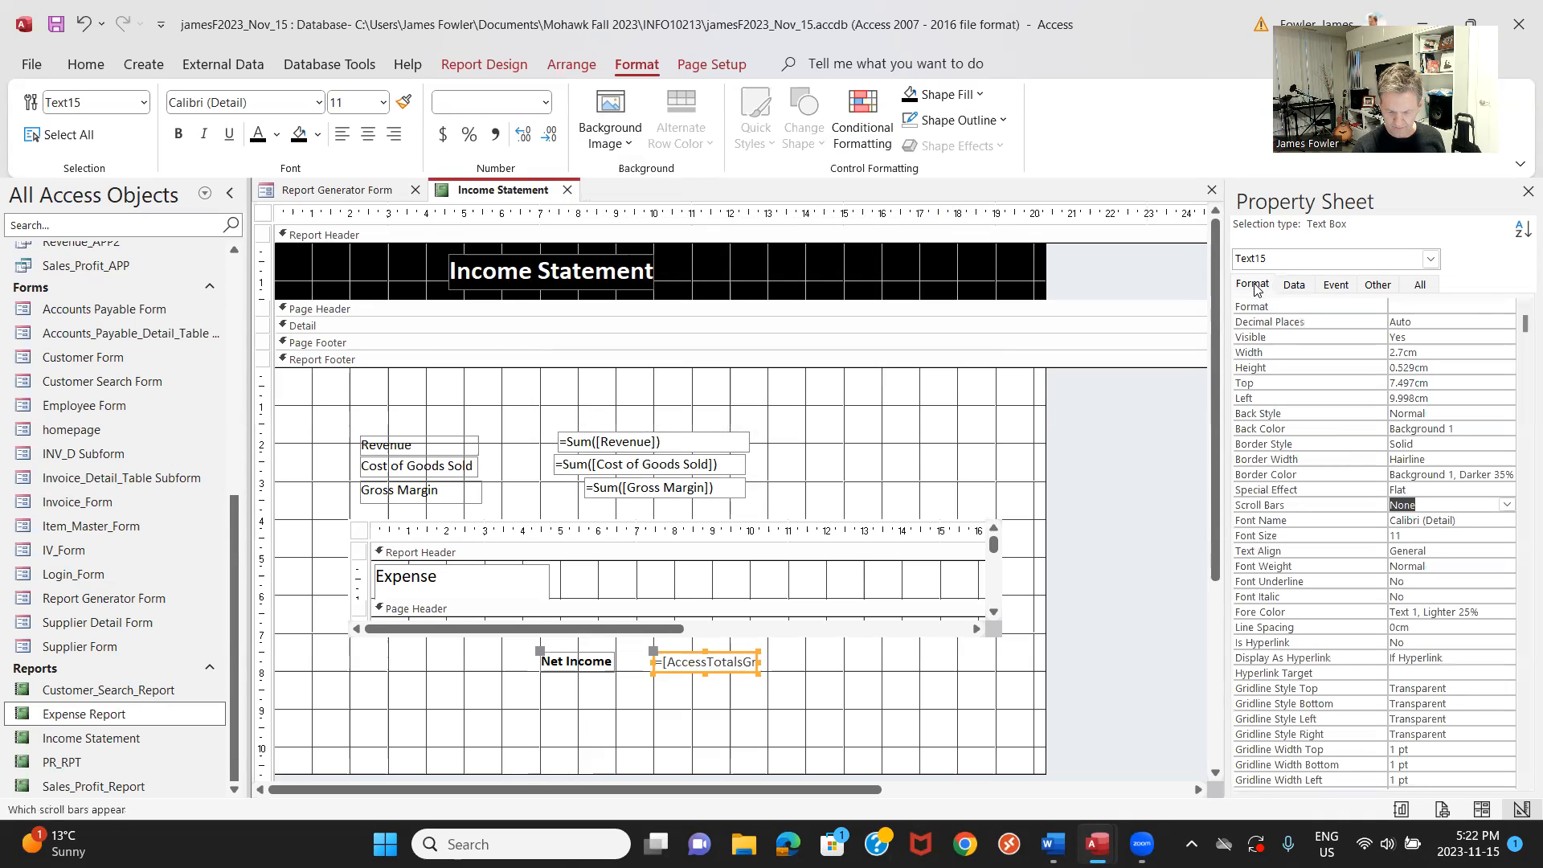
click(1479, 305)
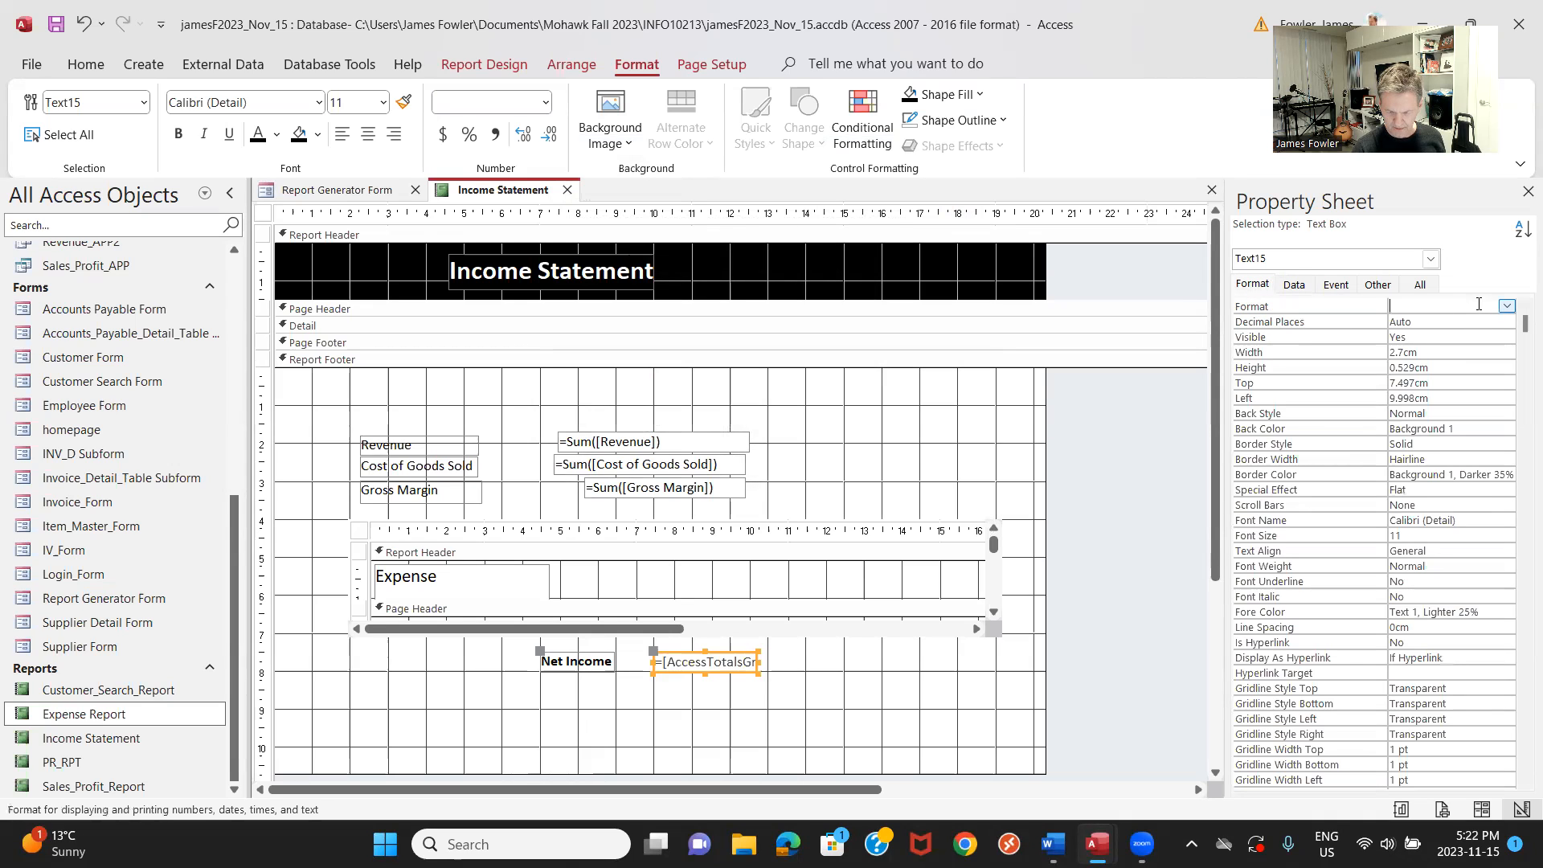
click(1506, 307)
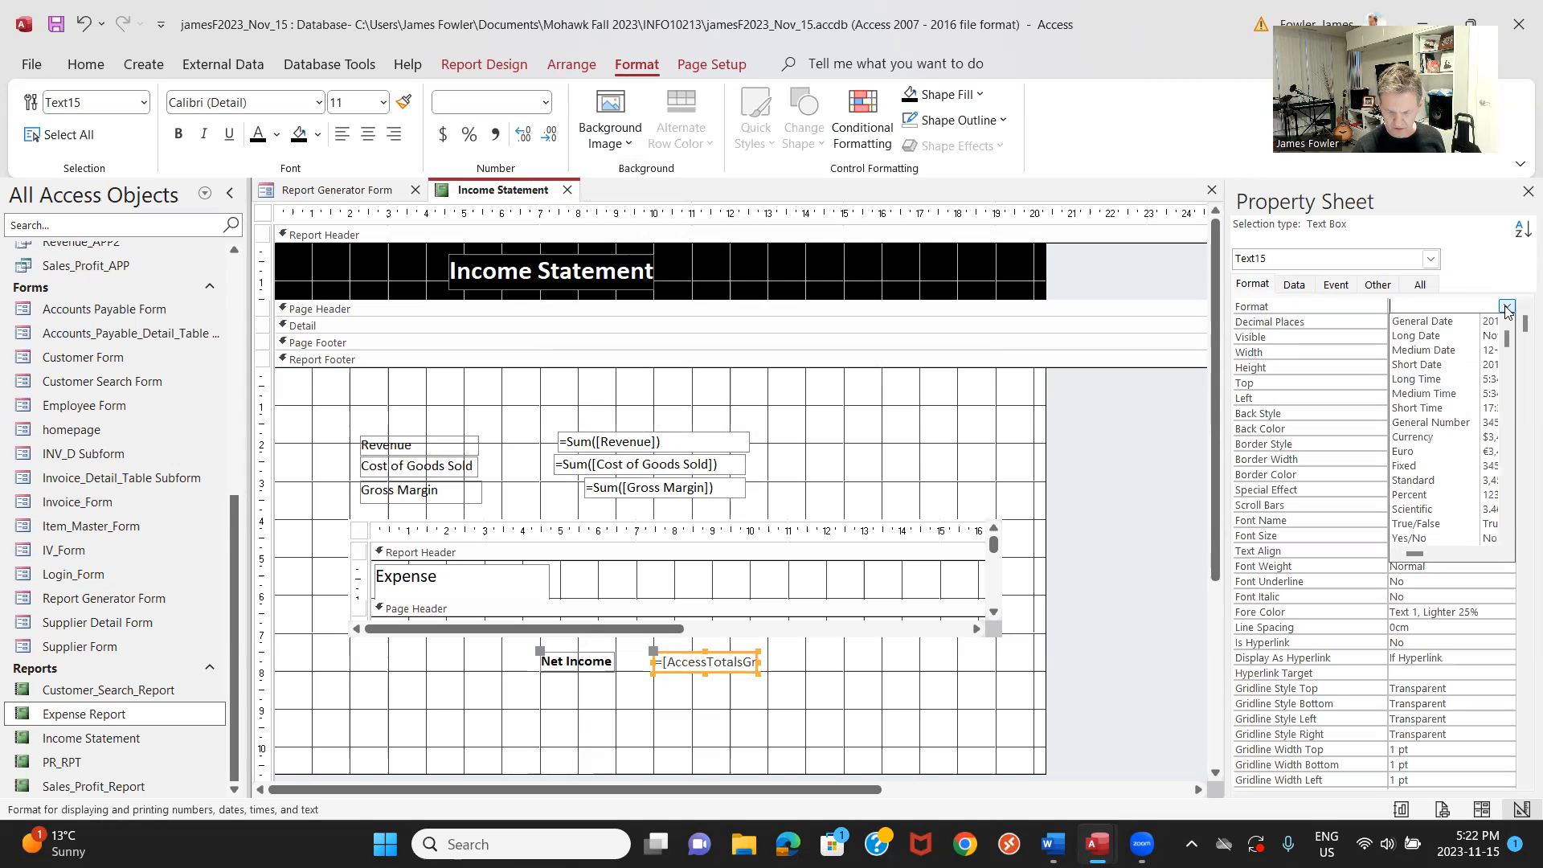
click(1450, 437)
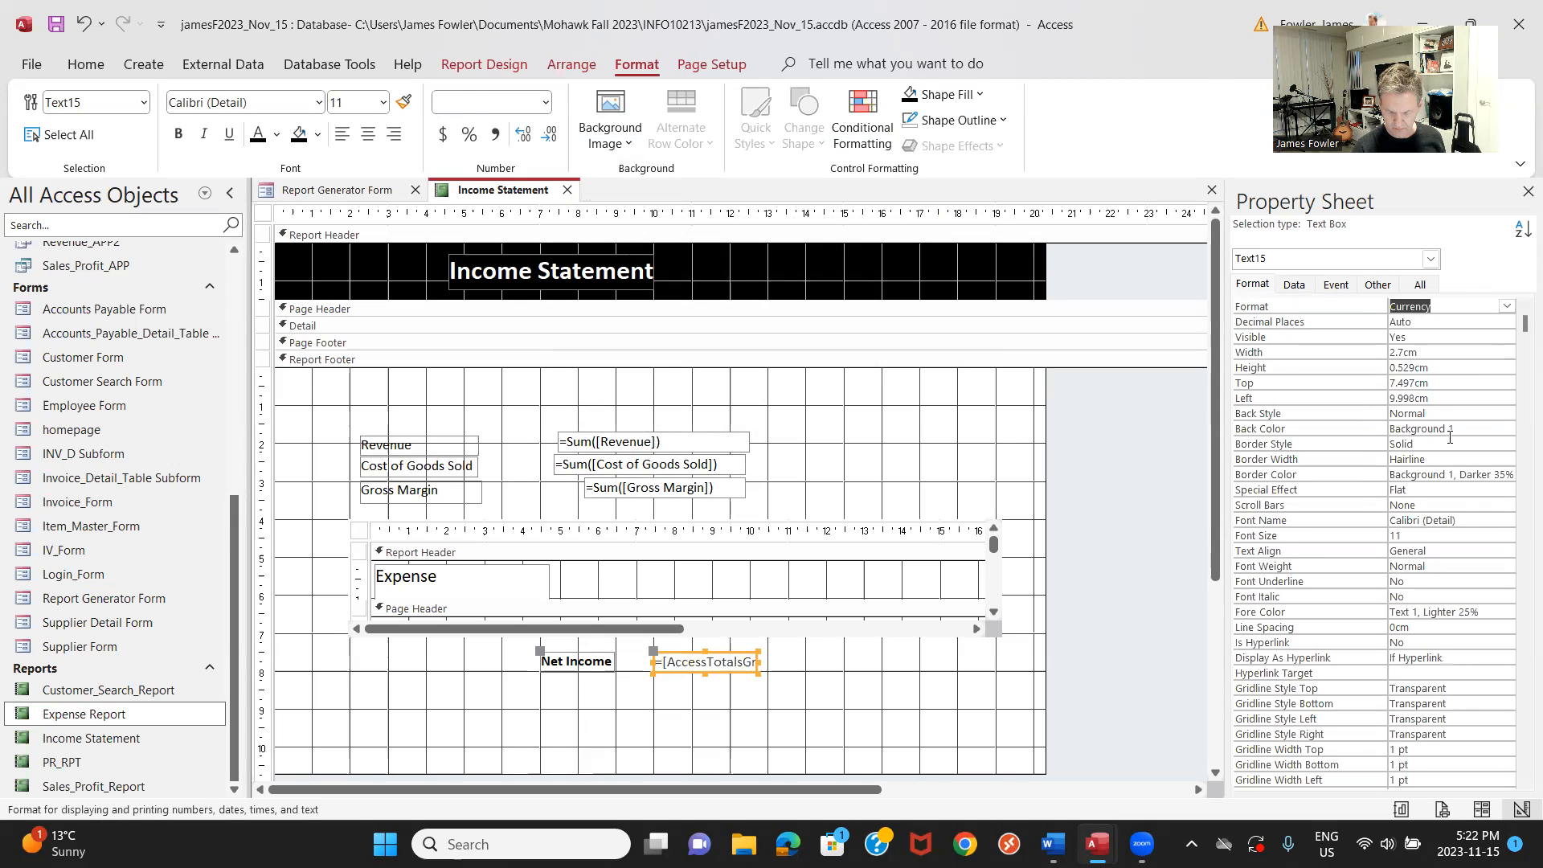
Make the Net Income value's font black (Text 1) and bold.
click(274, 135)
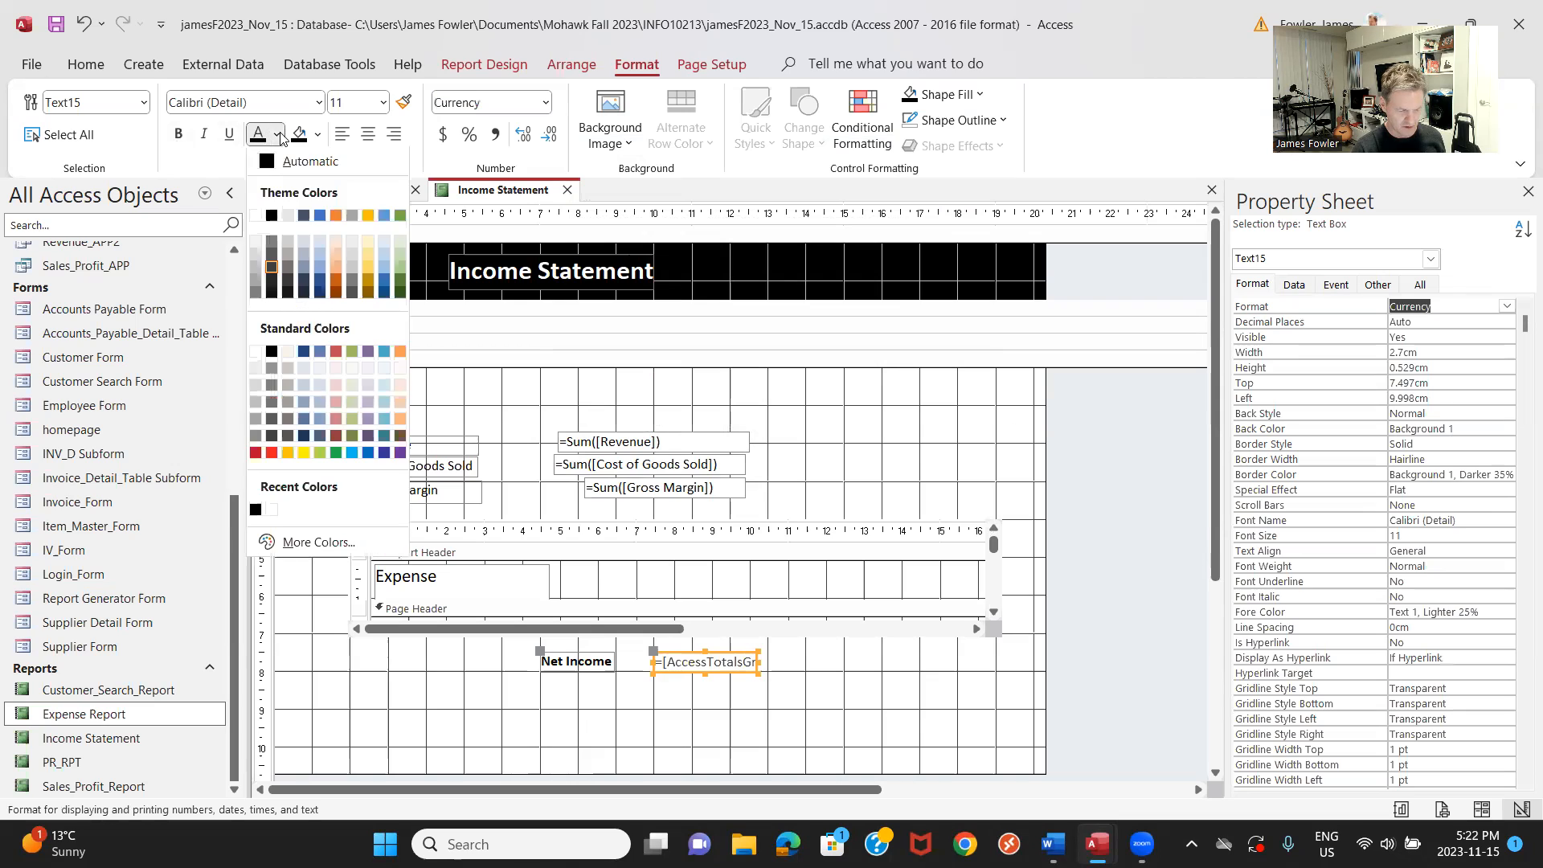
click(273, 217)
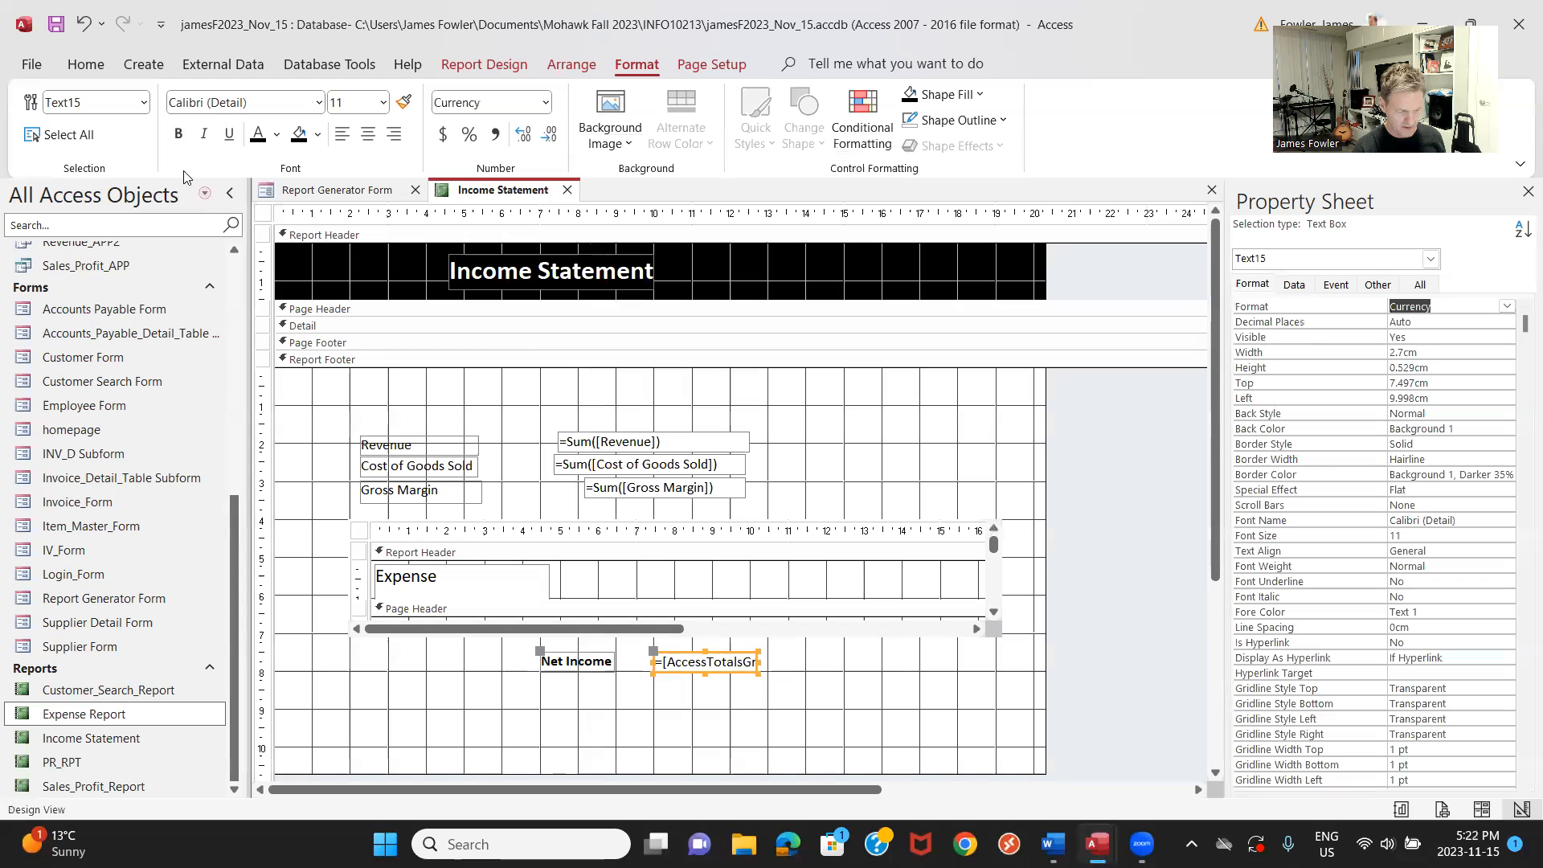
click(180, 134)
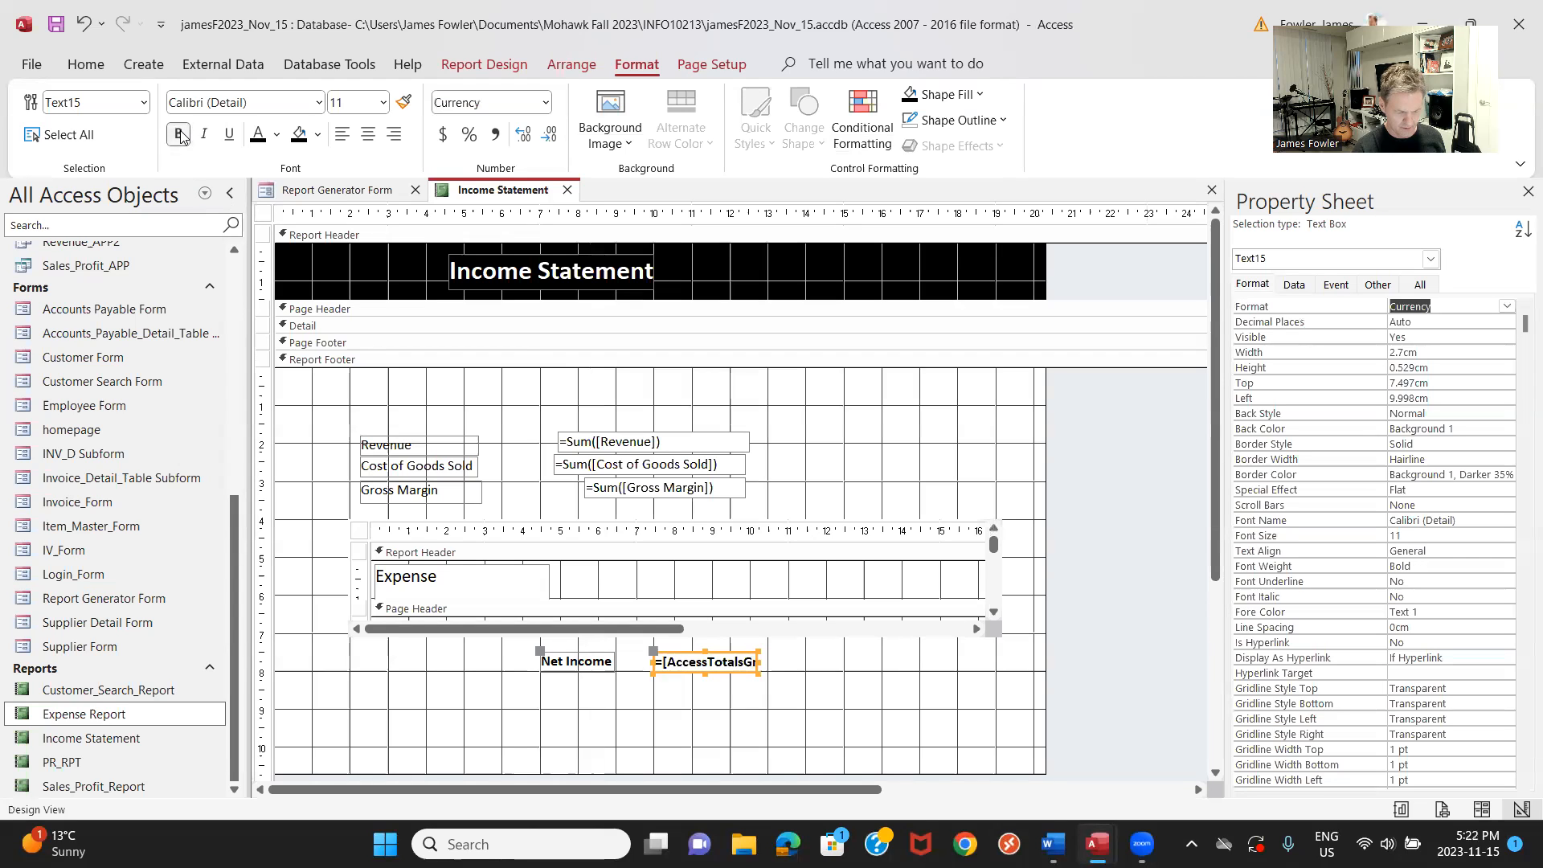
Save the Income Statement report and check the Net Income line in Report View.
right_click(465, 196)
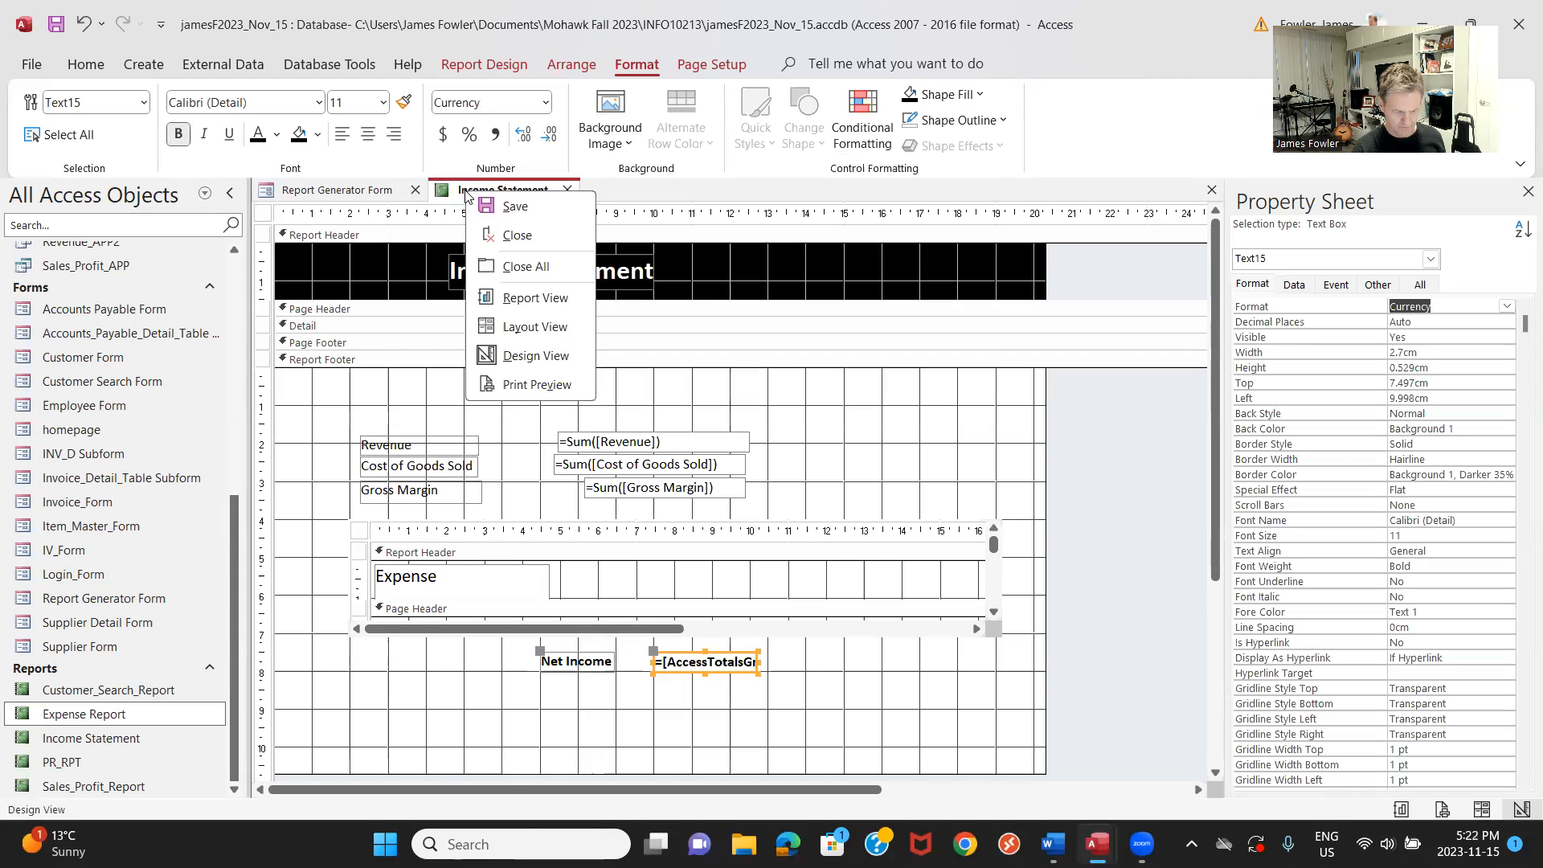
click(514, 207)
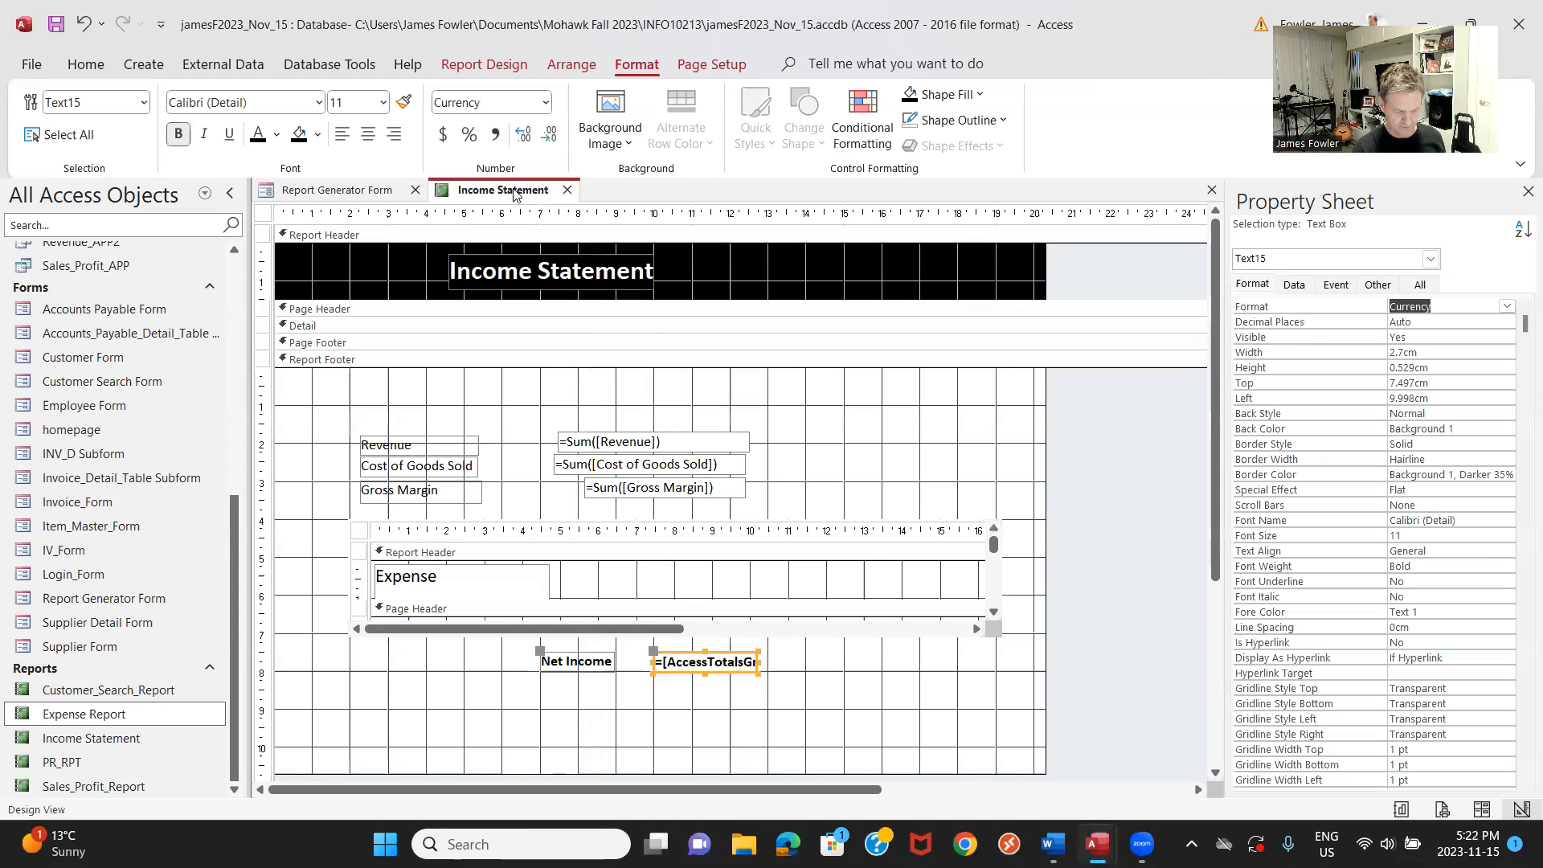
right_click(514, 204)
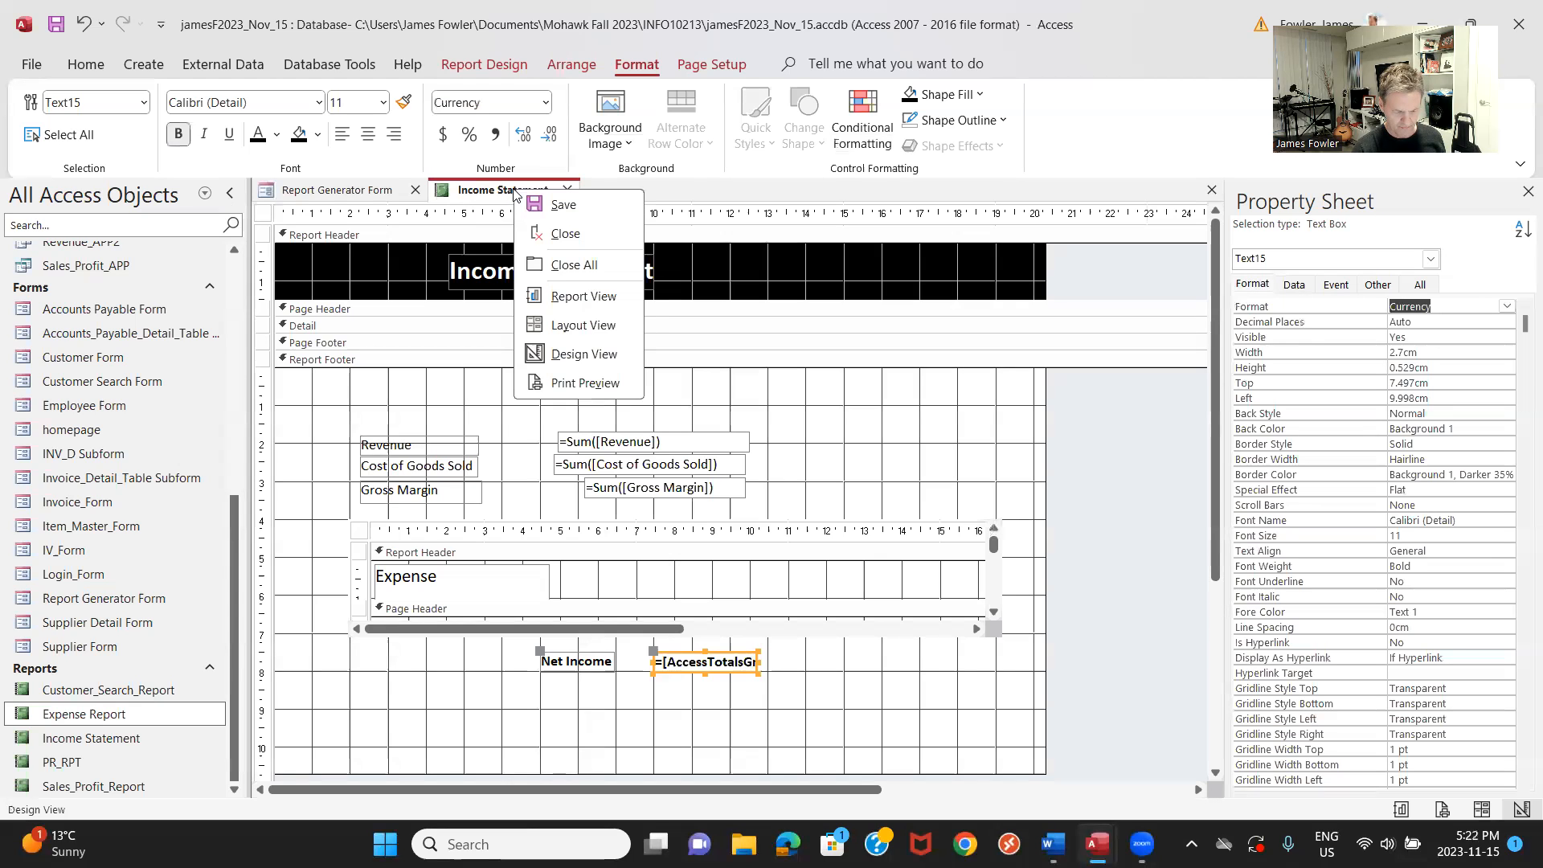
click(555, 298)
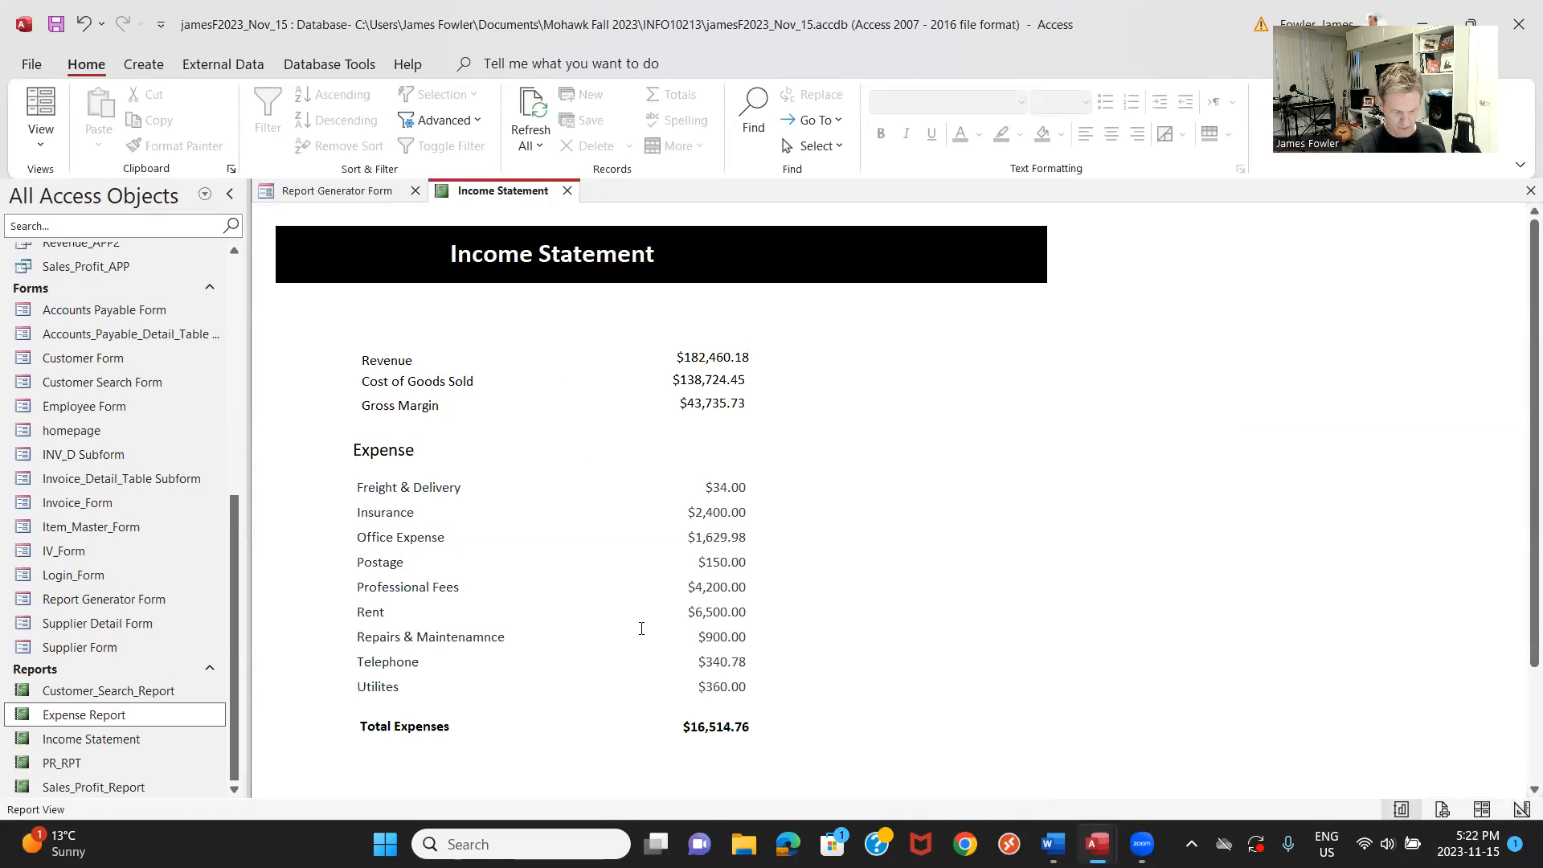
scroll(1519, 710, down, 2)
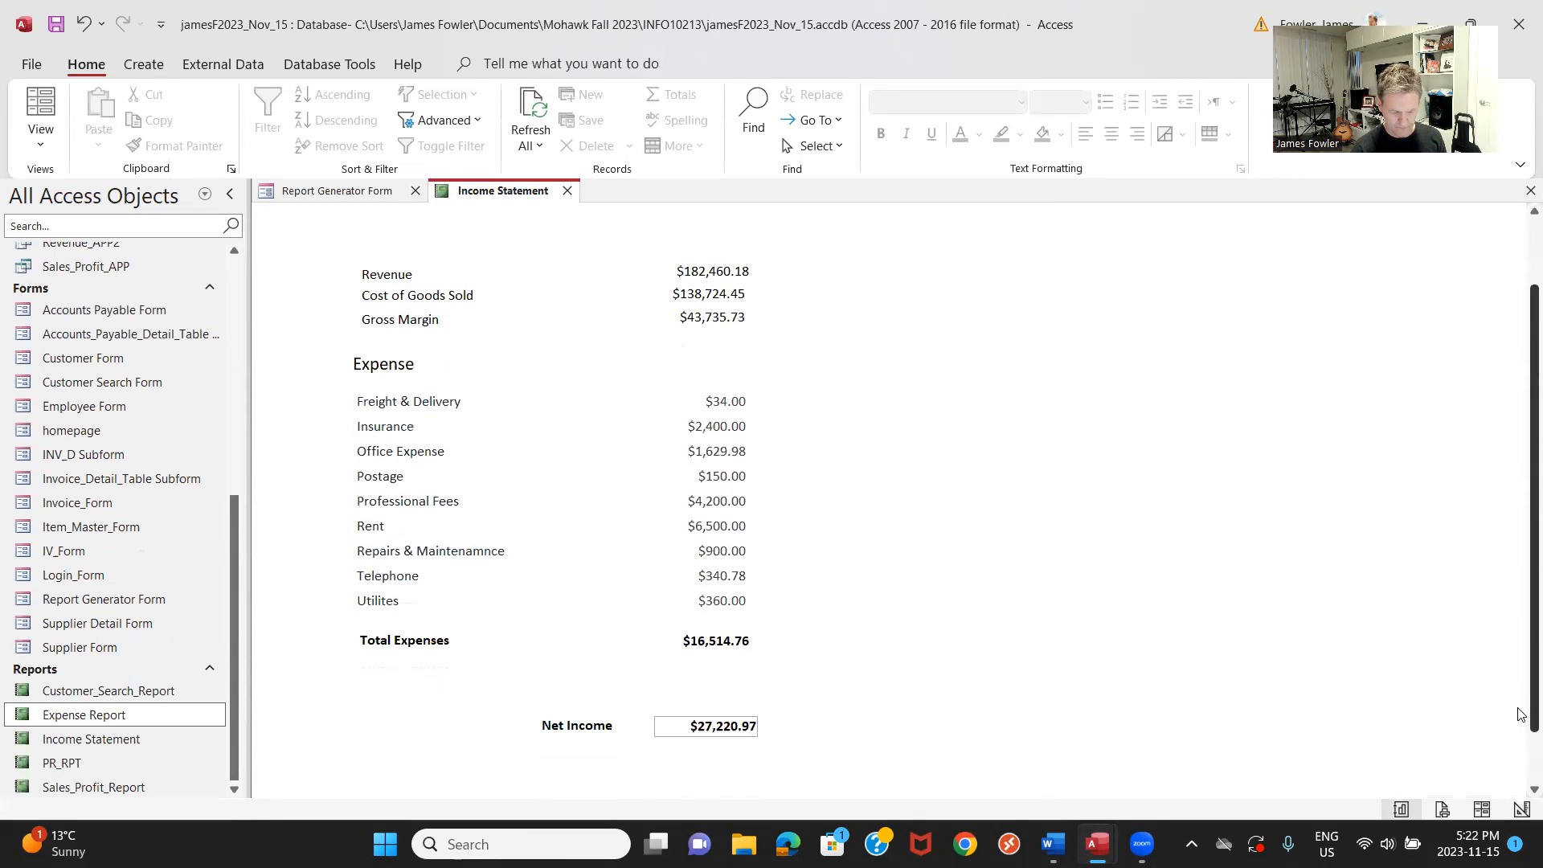
drag(1519, 709, 1518, 668)
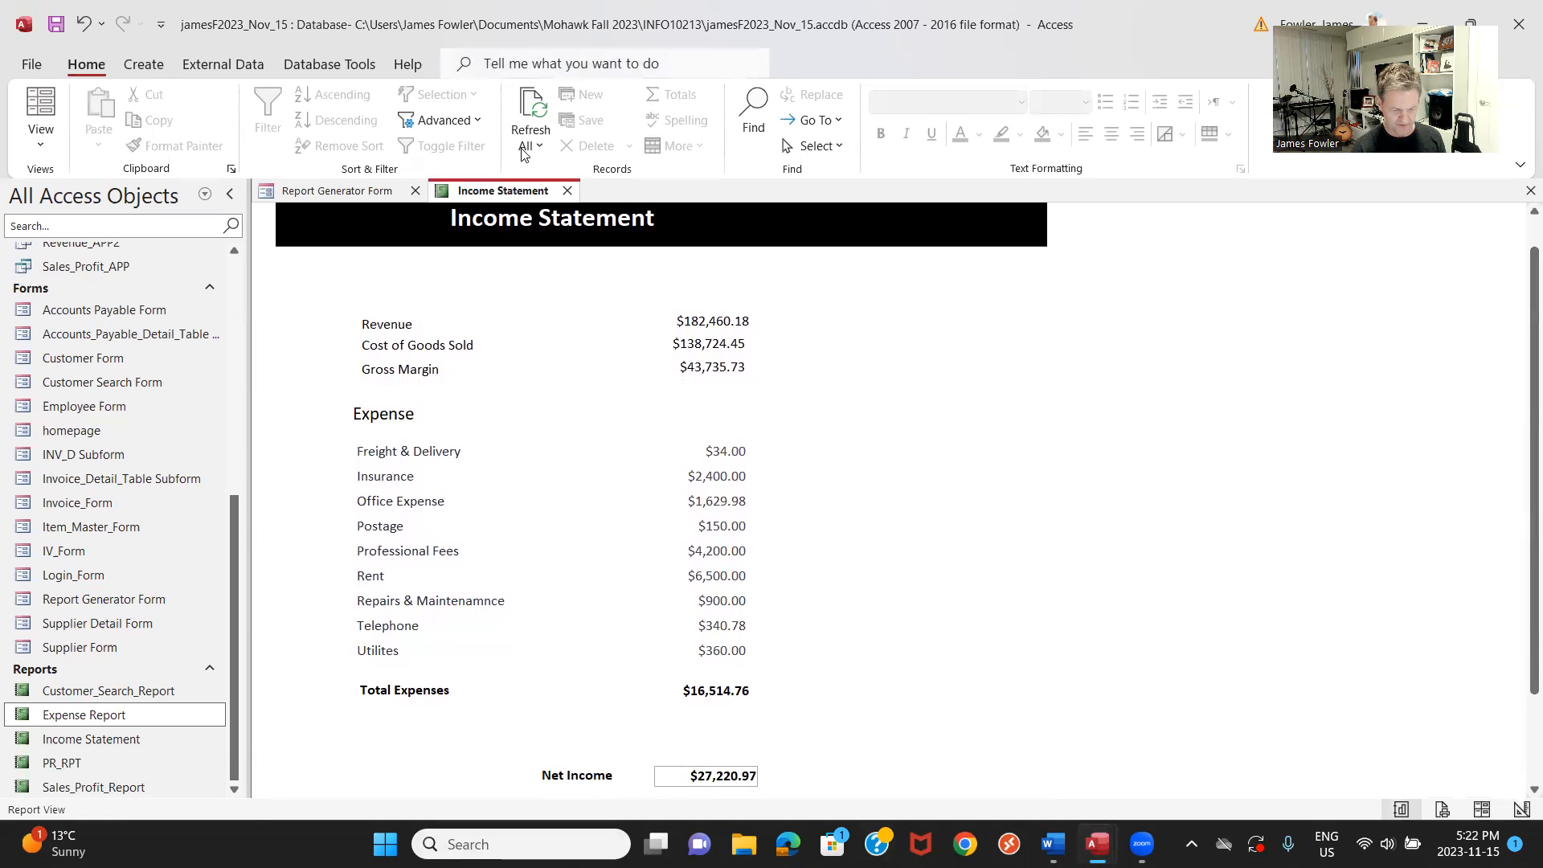
In Layout View, move the Net Income label and value together closer to Total Expenses, with Top at about 7.1 cm.
right_click(523, 194)
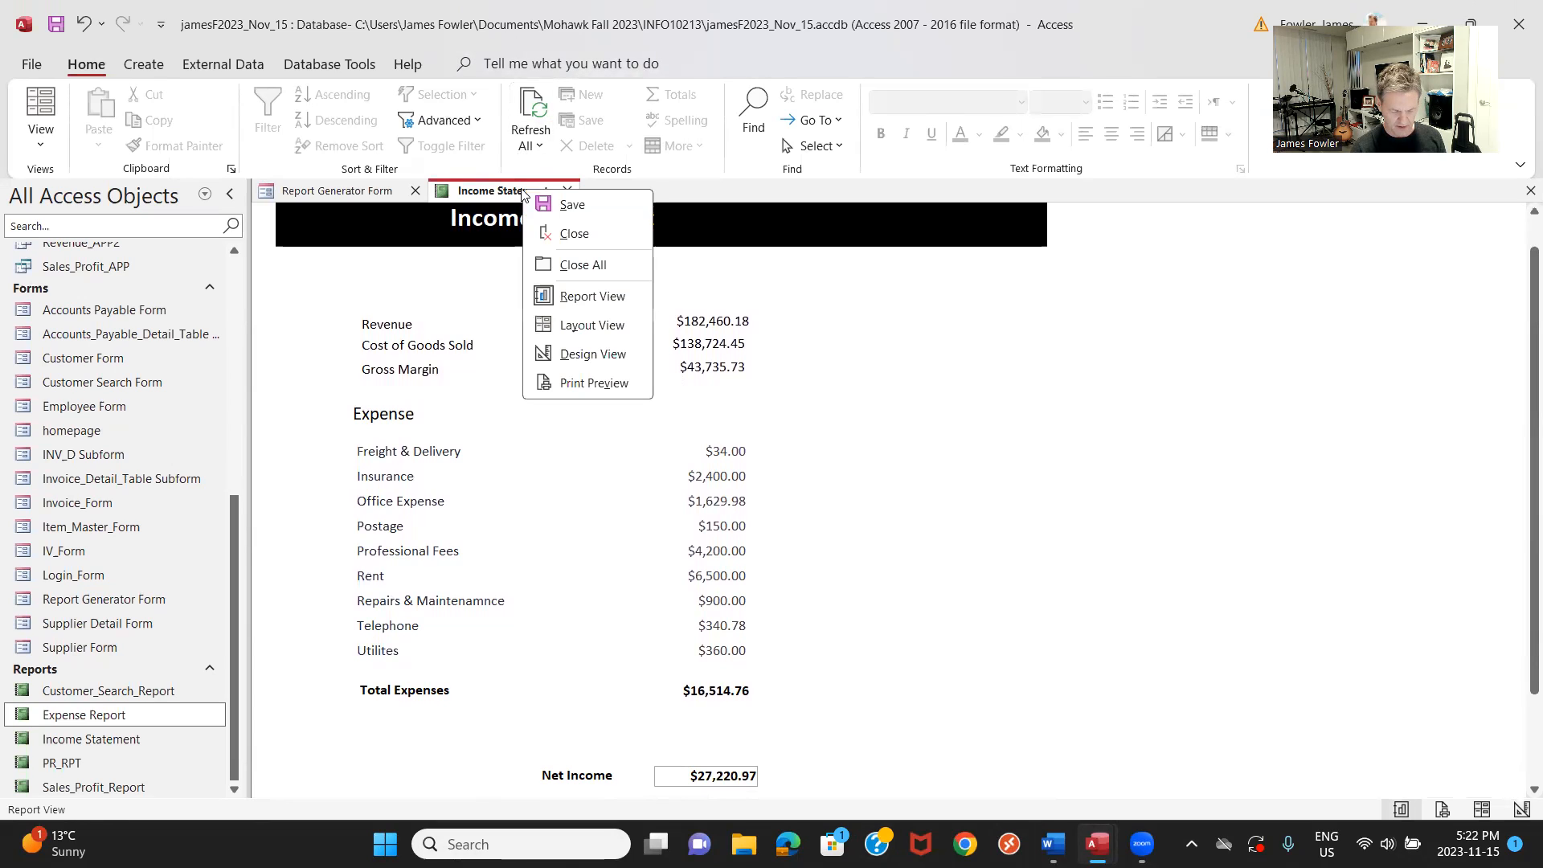
click(583, 332)
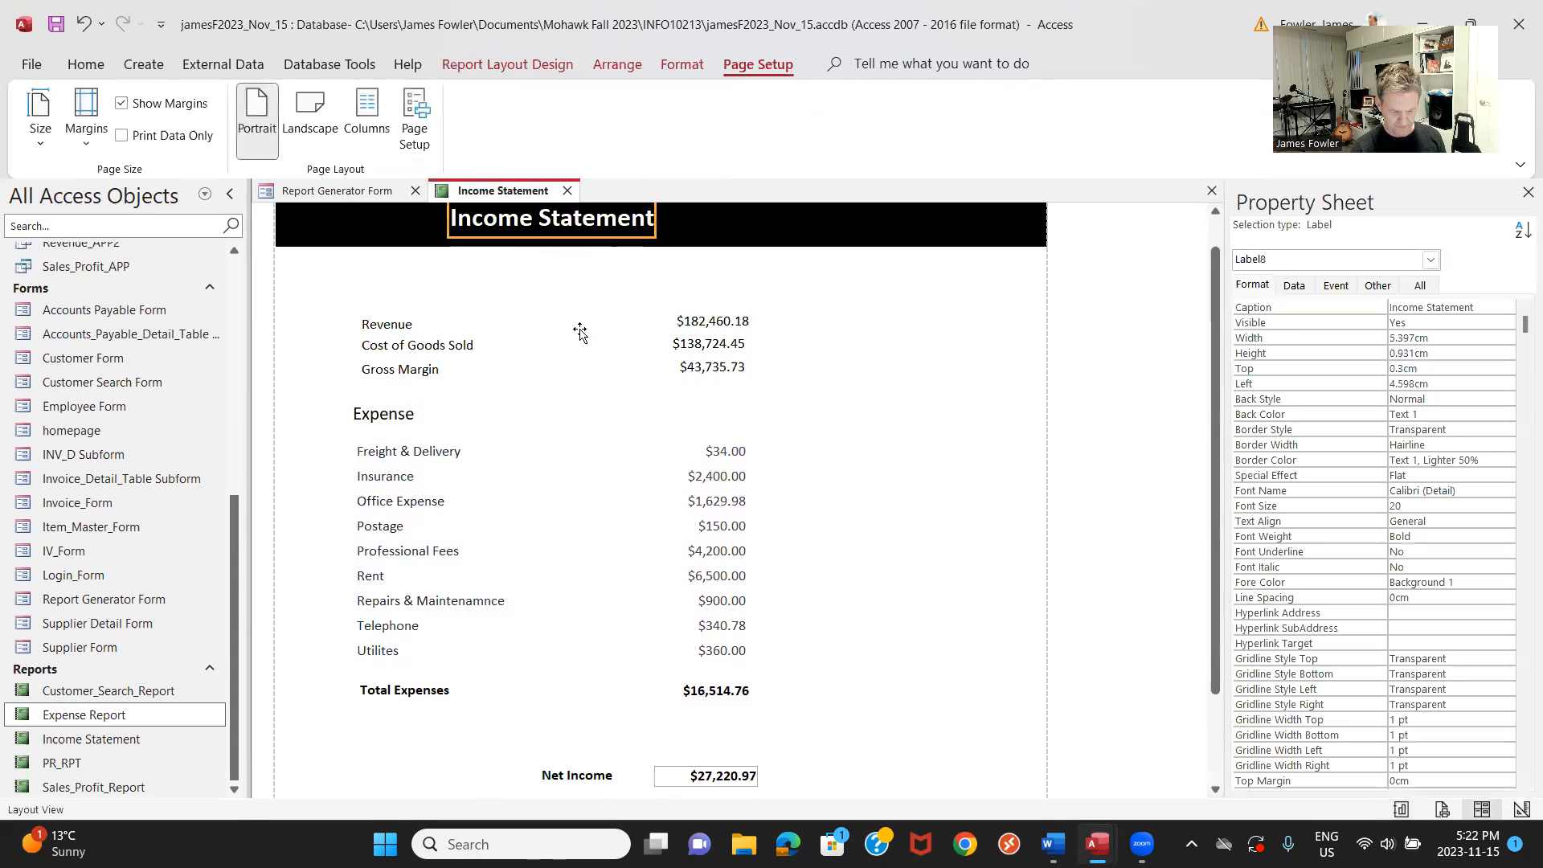
click(563, 774)
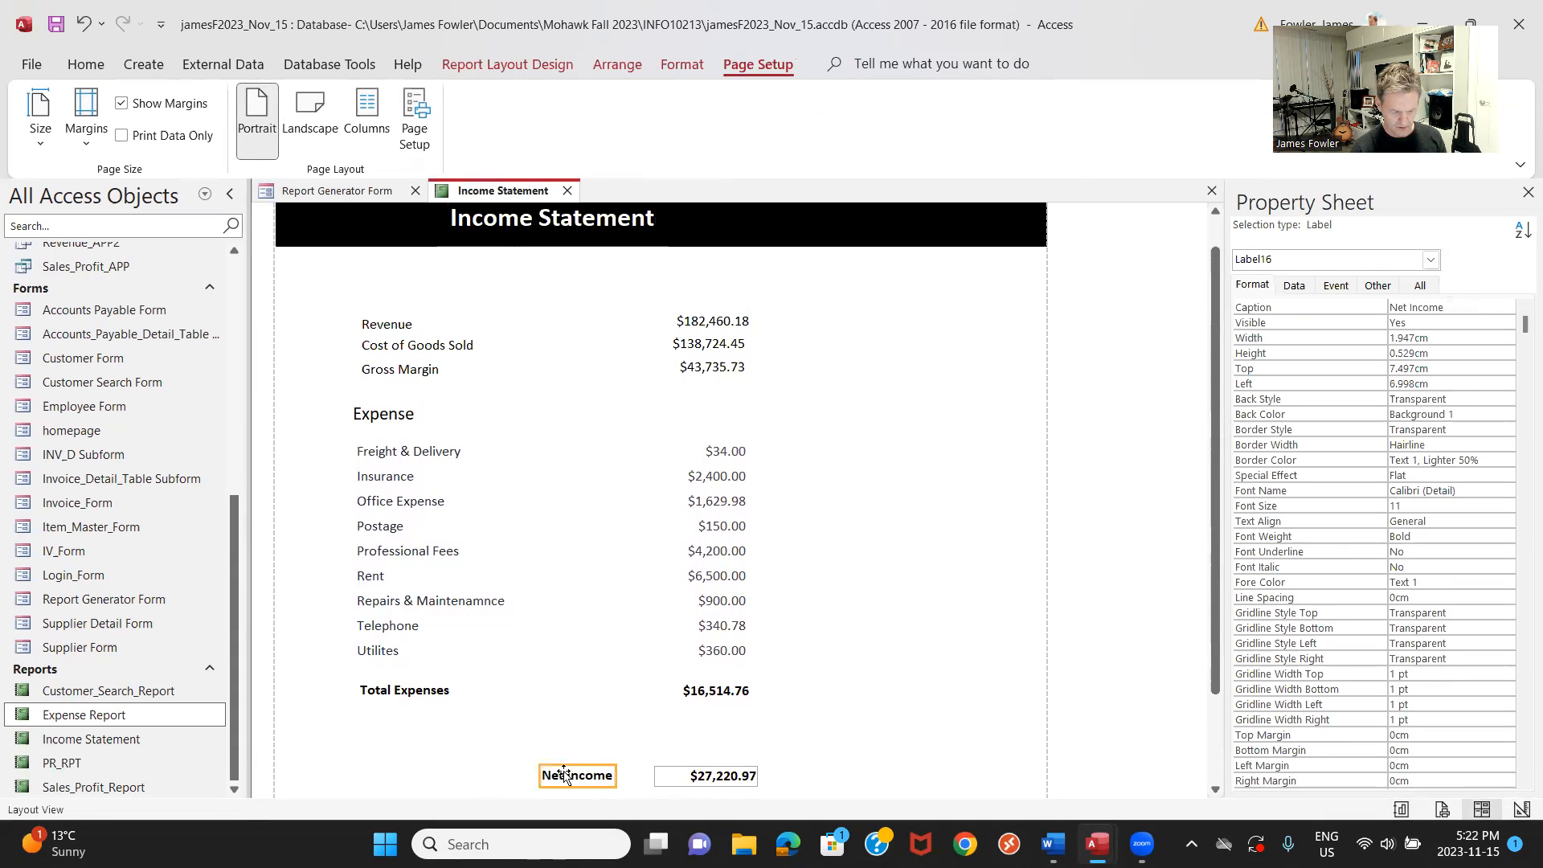
shift+click(675, 776)
drag(675, 777, 673, 774)
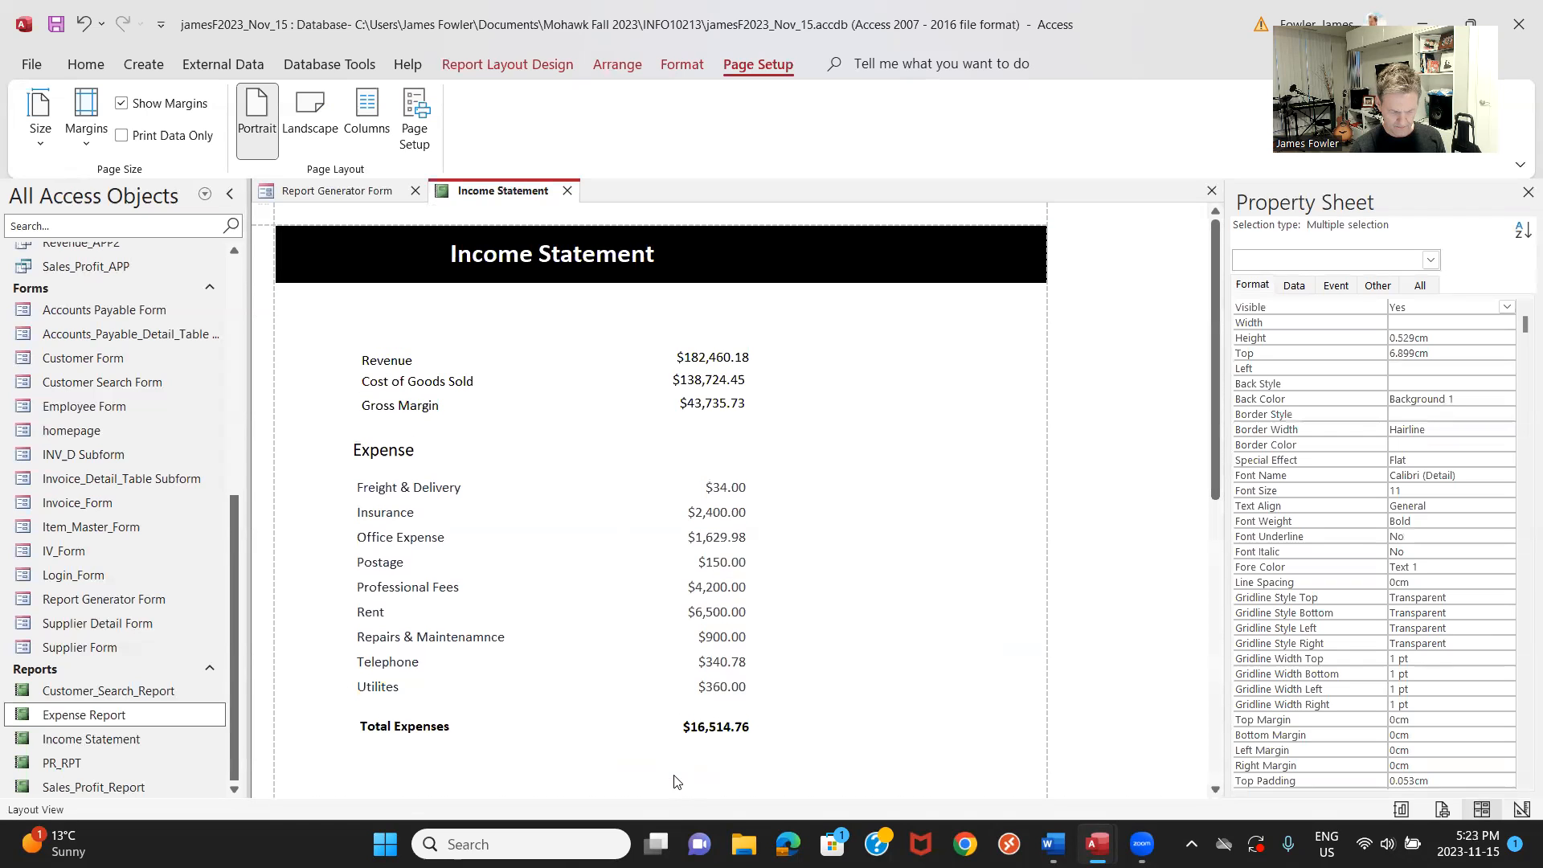
click(1215, 790)
click(1216, 789)
click(1215, 790)
click(1215, 789)
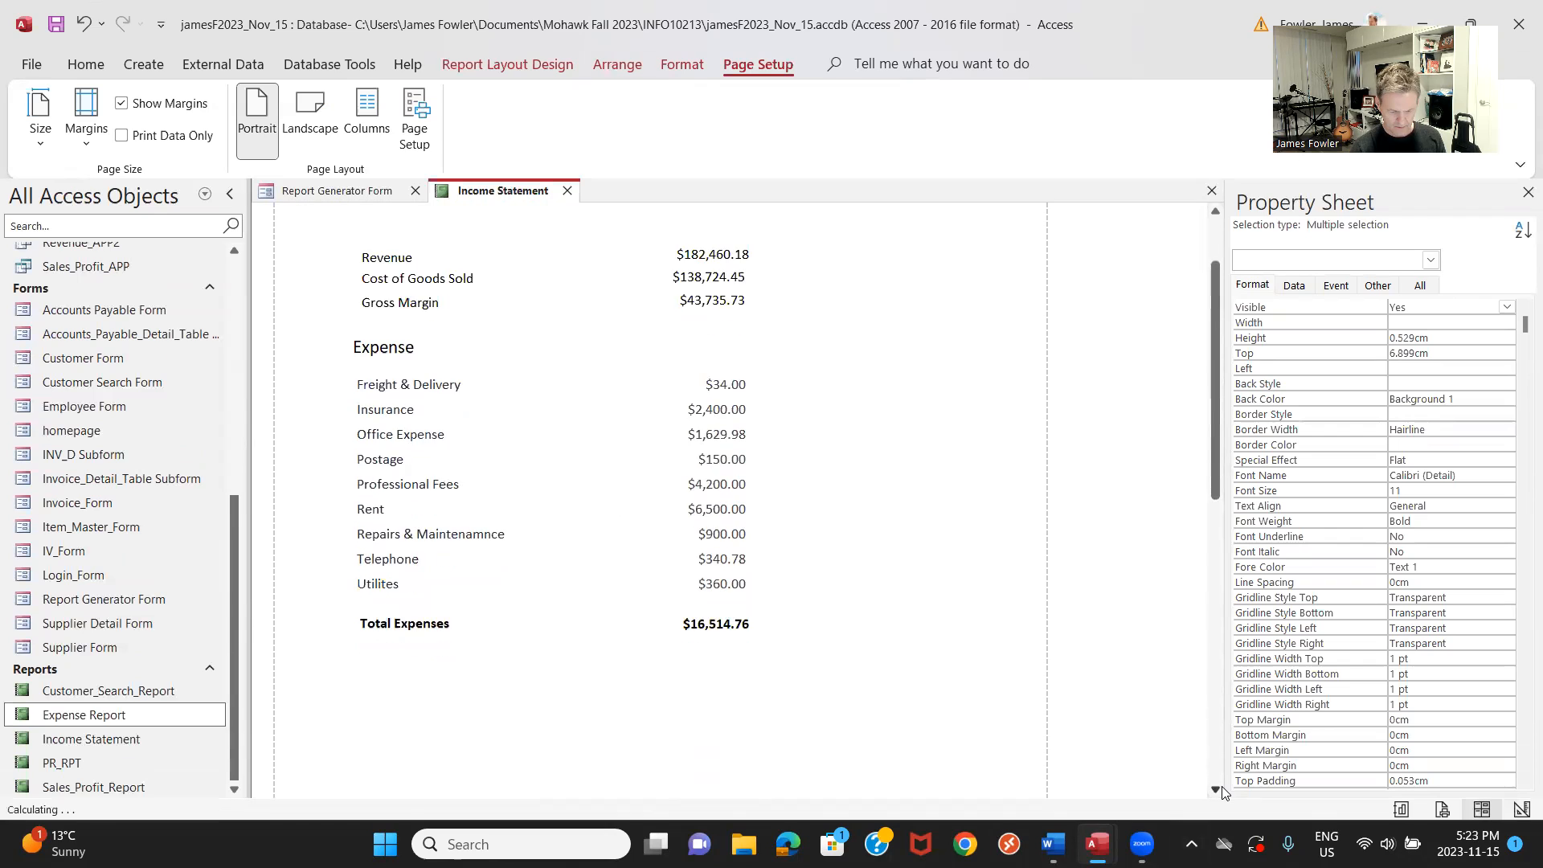
click(1216, 790)
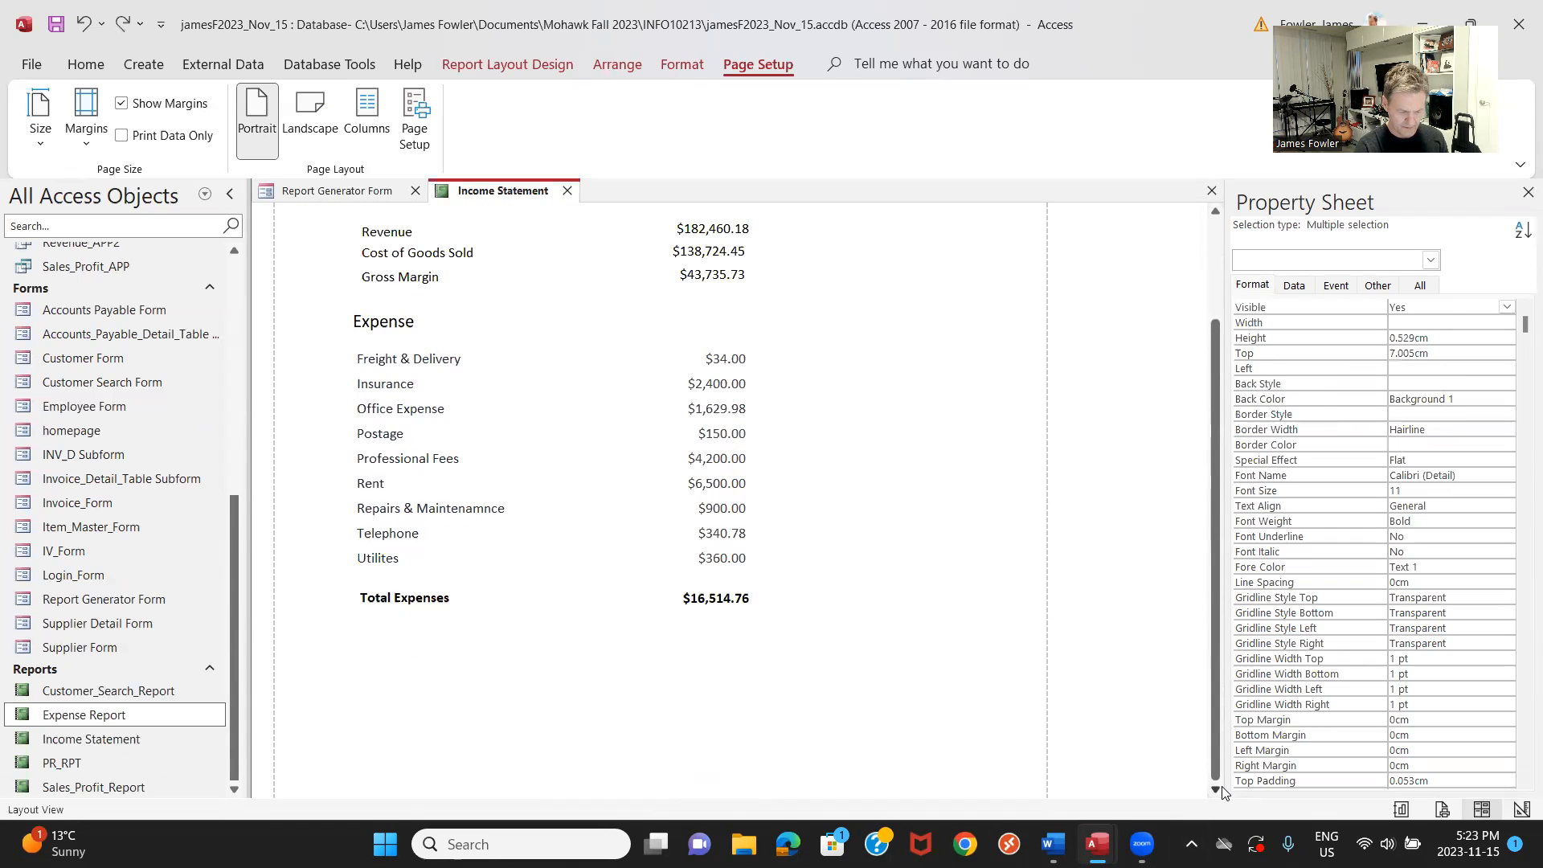
key(Down)
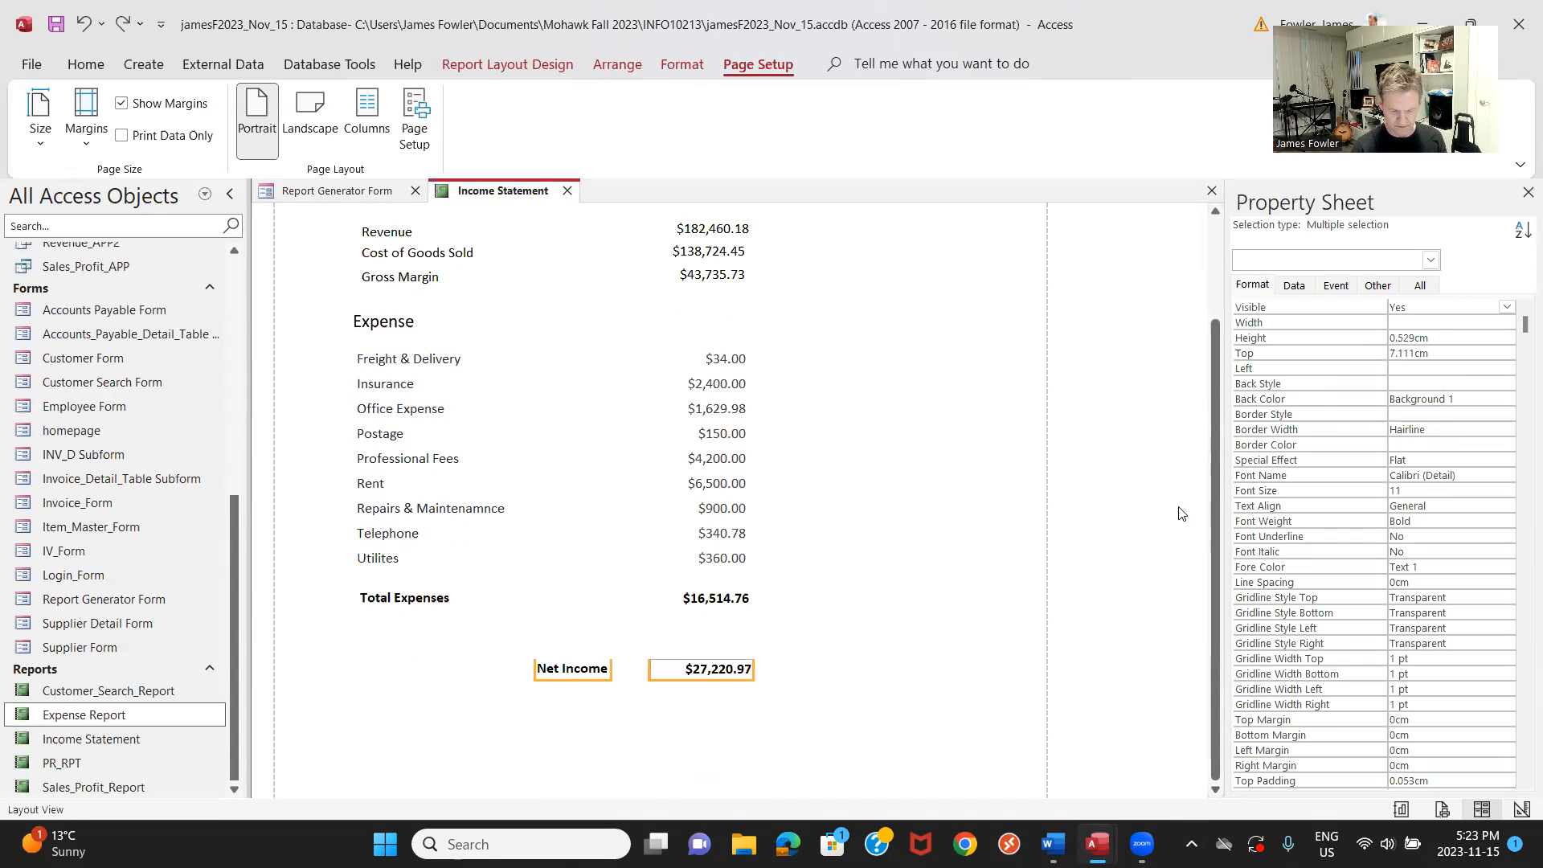
Switch the Income Statement report back to Design View.
drag(1217, 402, 1211, 276)
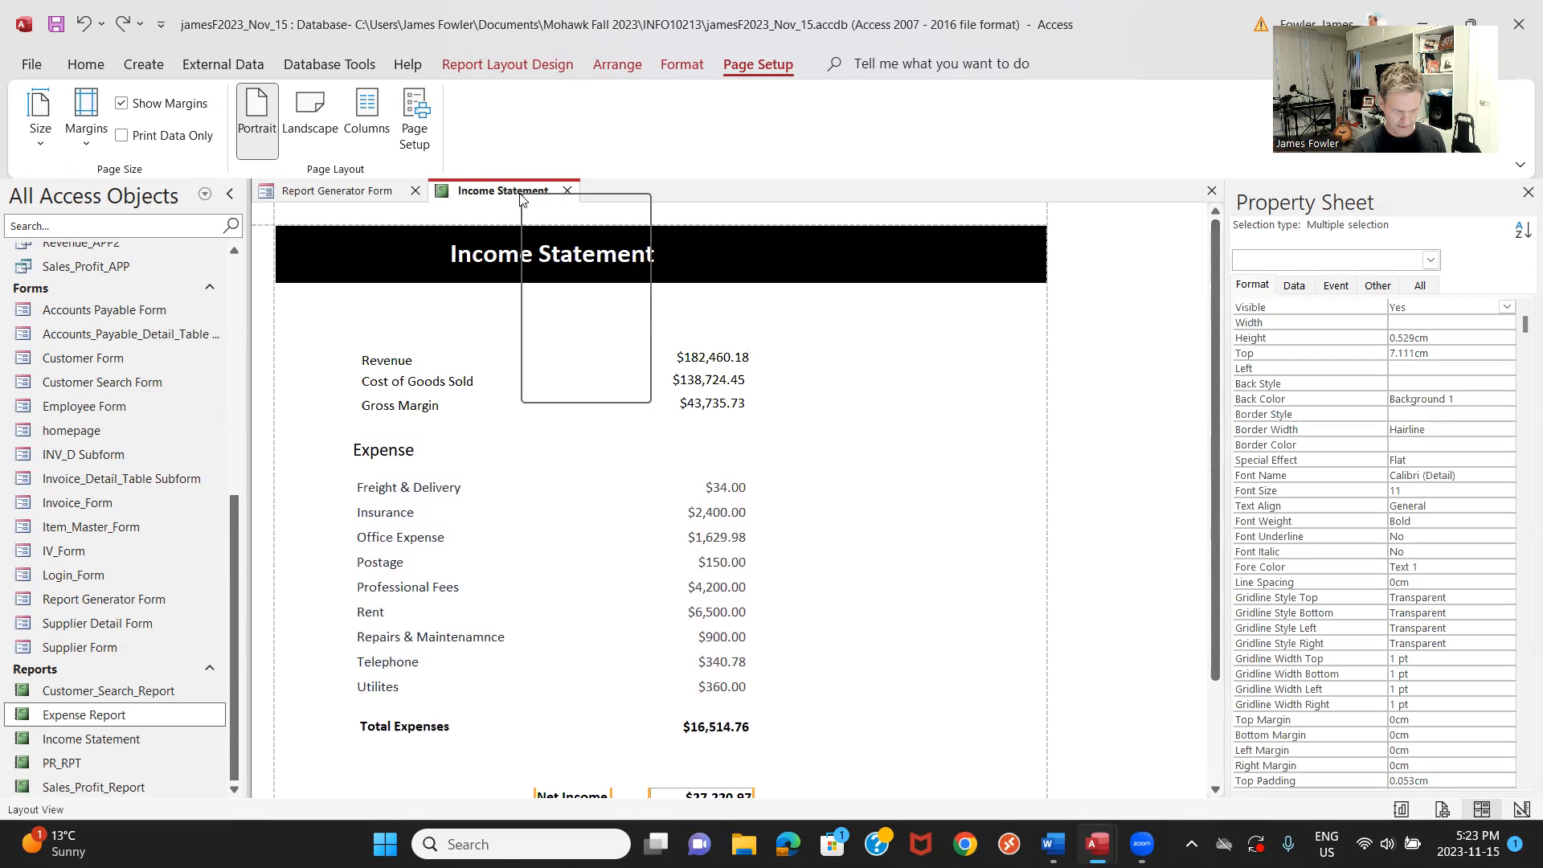
click(584, 354)
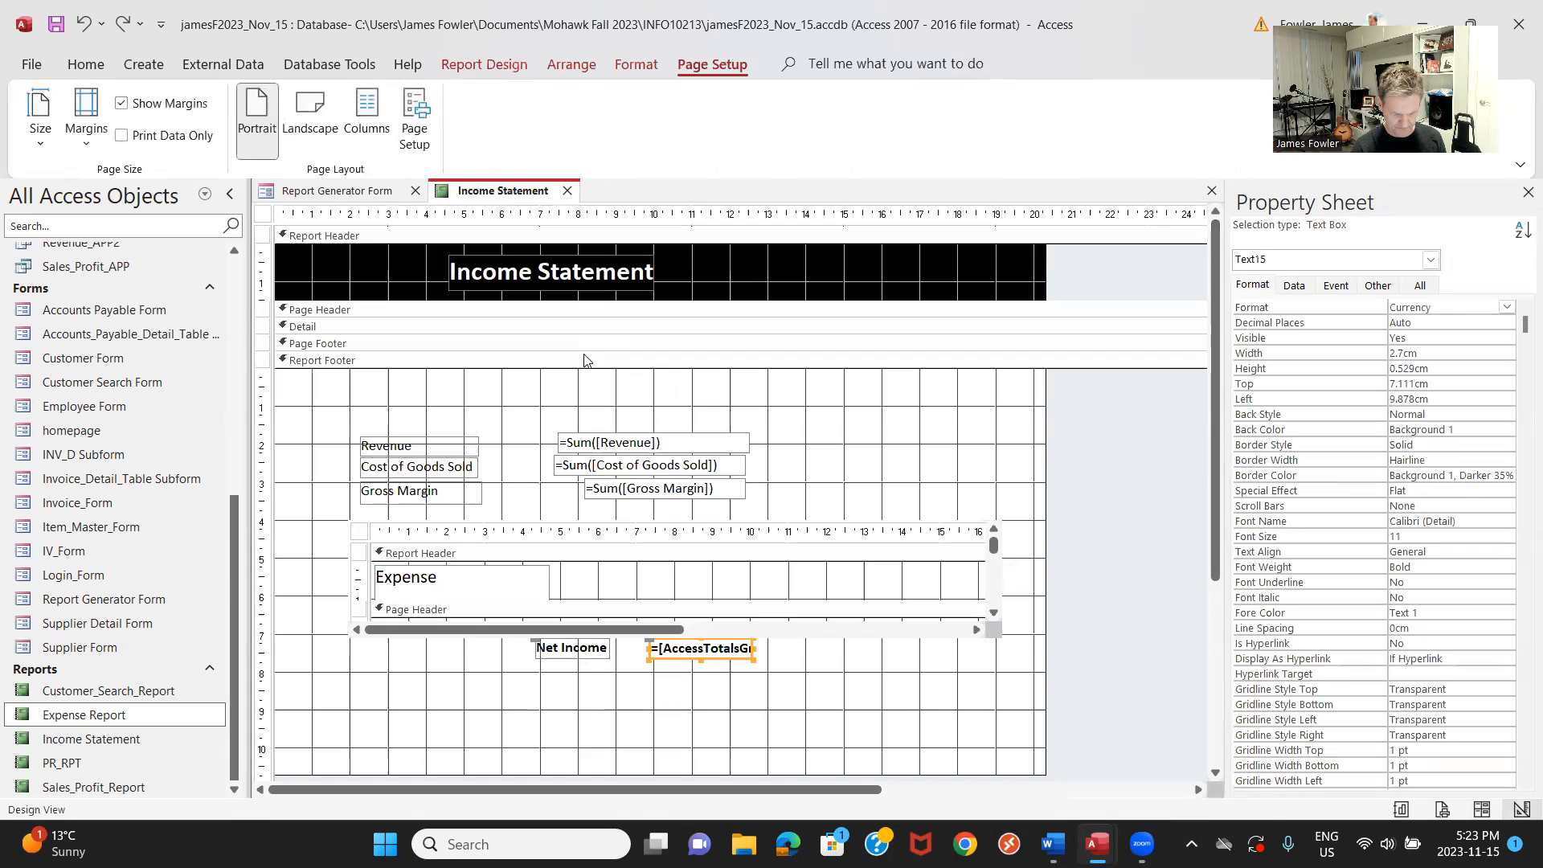
In Layout View, nudge the Revenue, Cost of Goods Sold and Gross Margin labels and values up together slightly.
right_click(487, 198)
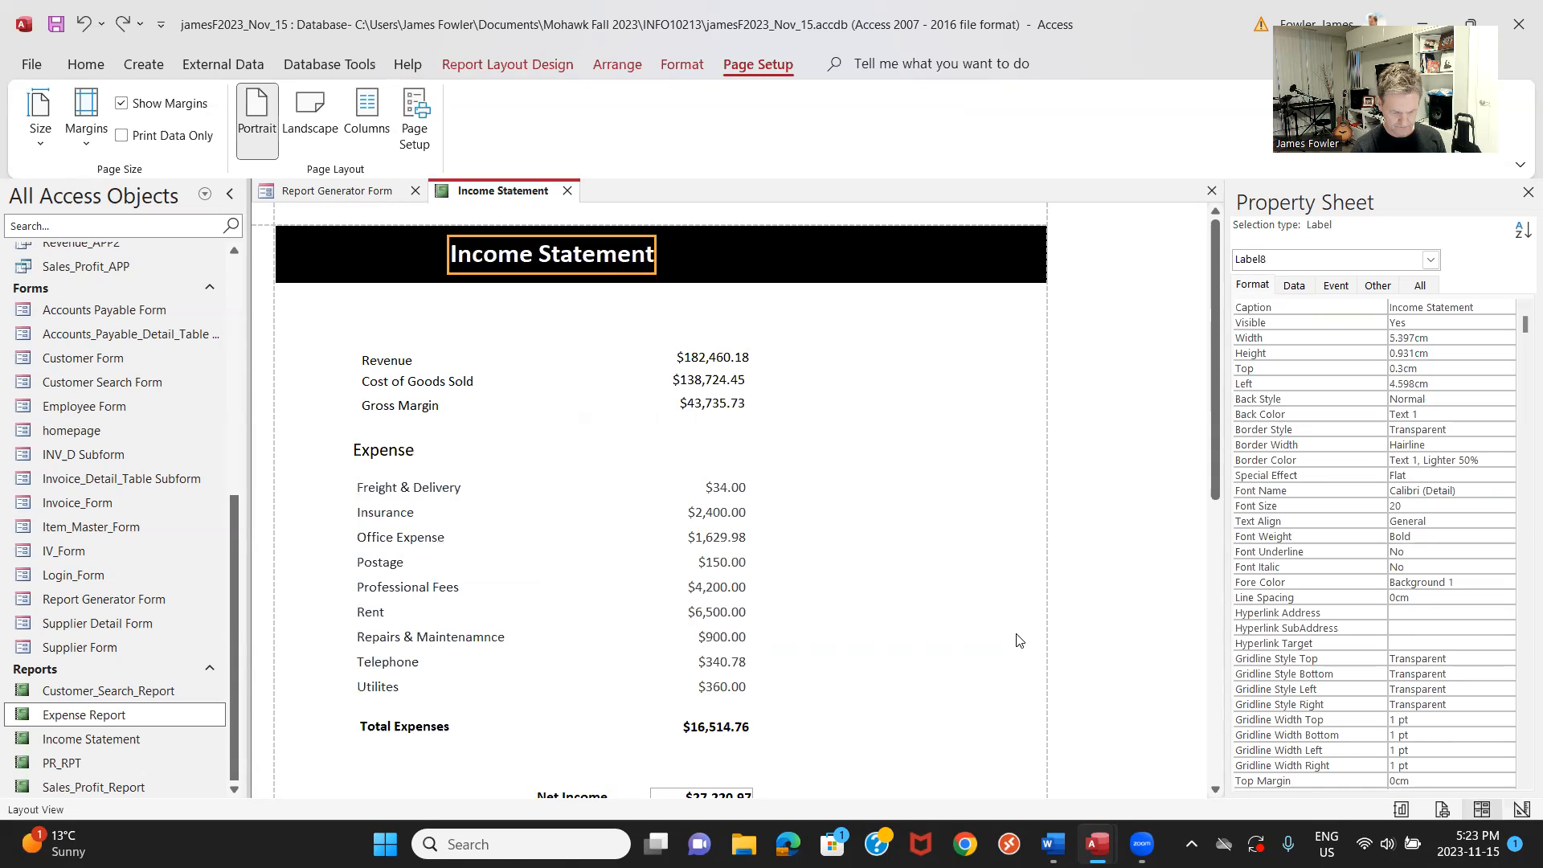
click(396, 375)
click(394, 366)
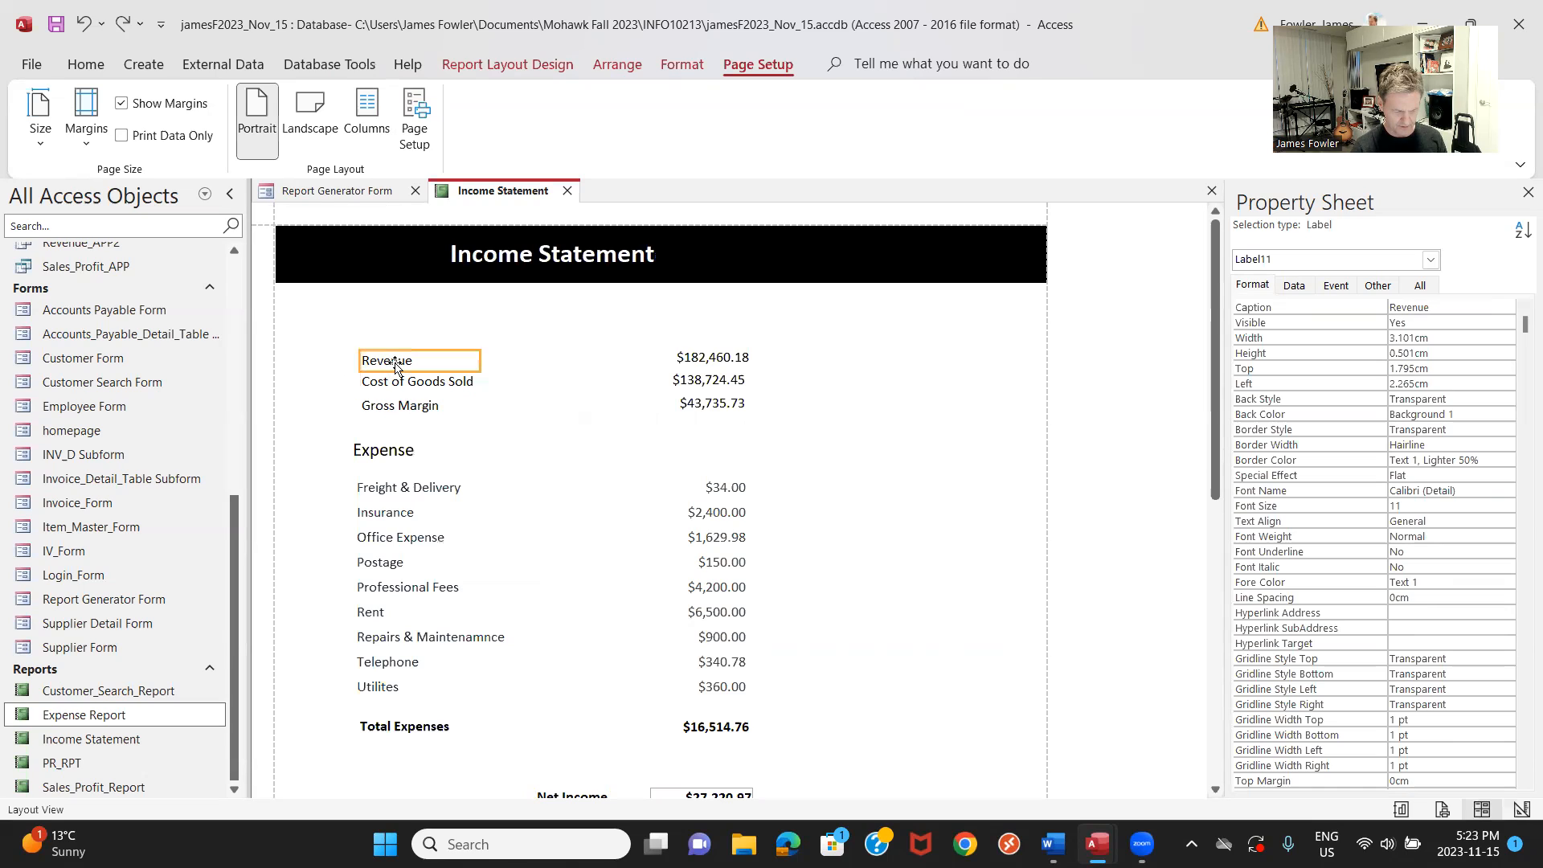
shift+click(719, 356)
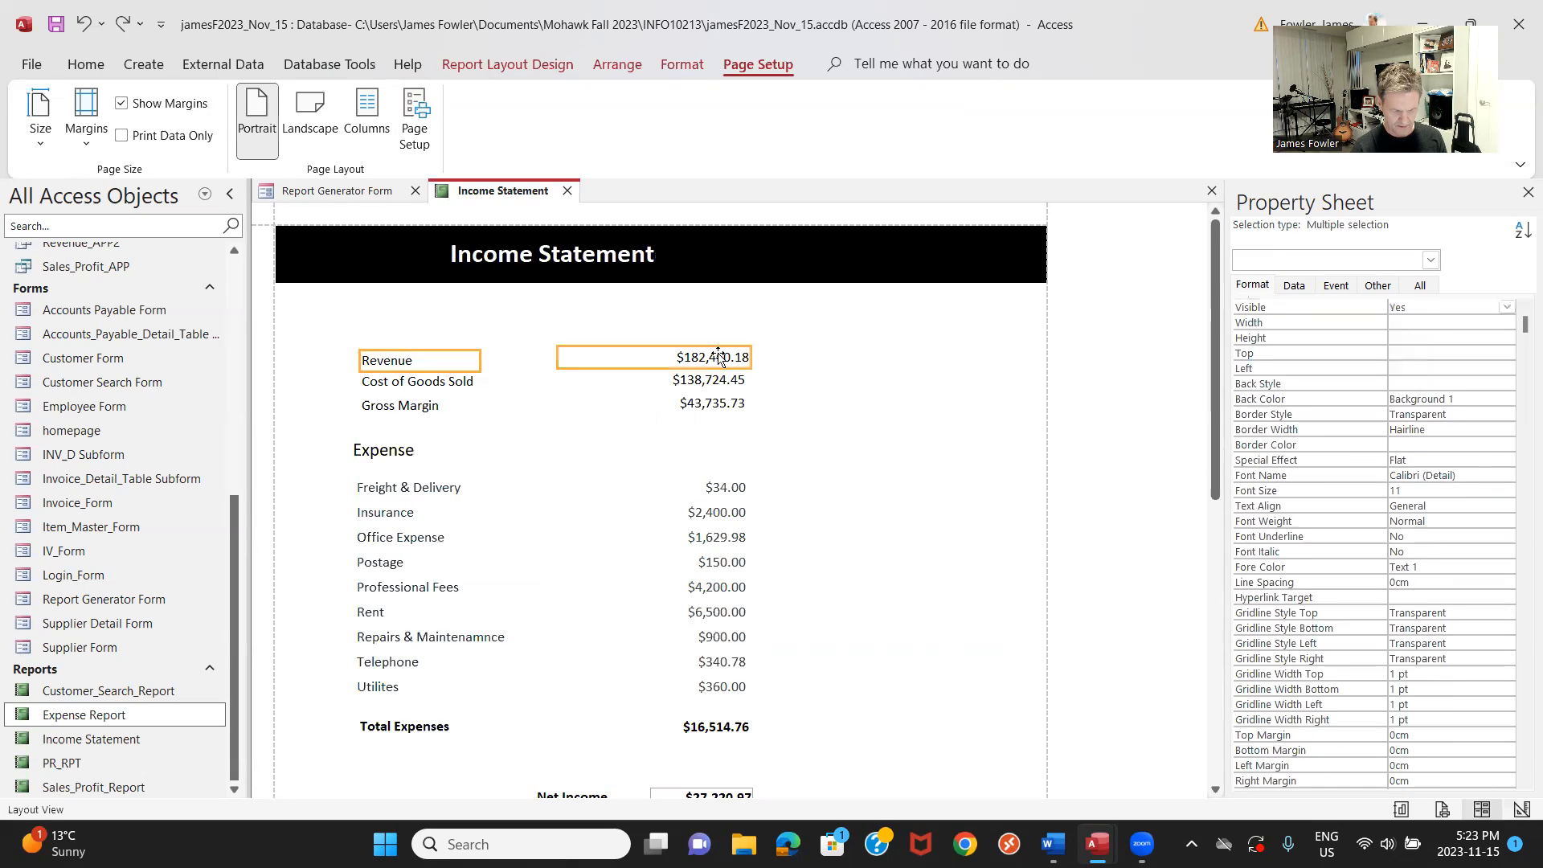
shift+click(383, 384)
shift+click(655, 379)
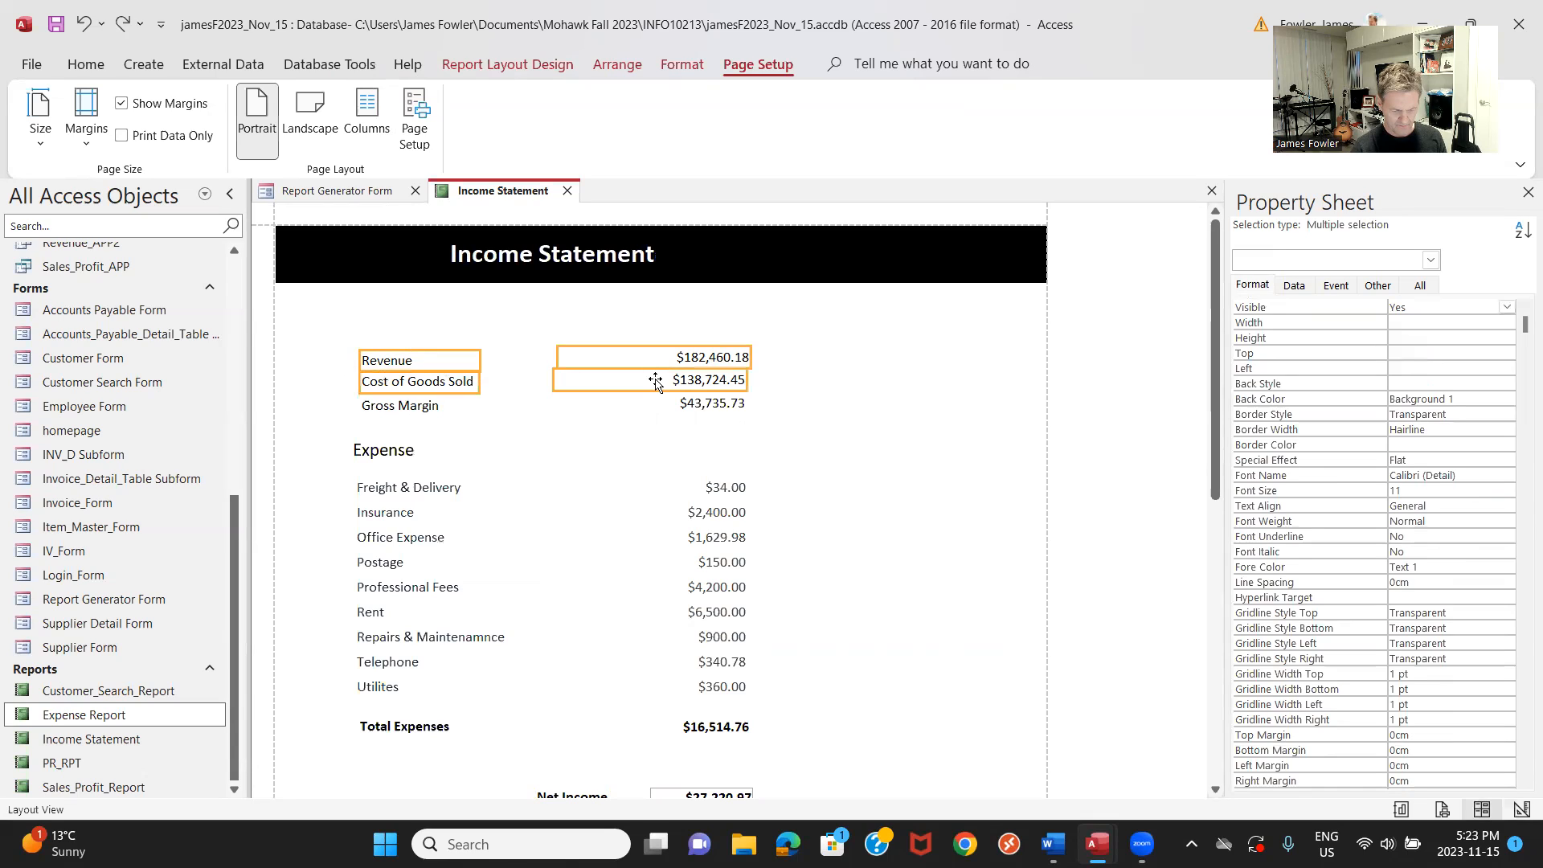
shift+click(662, 406)
shift+click(408, 406)
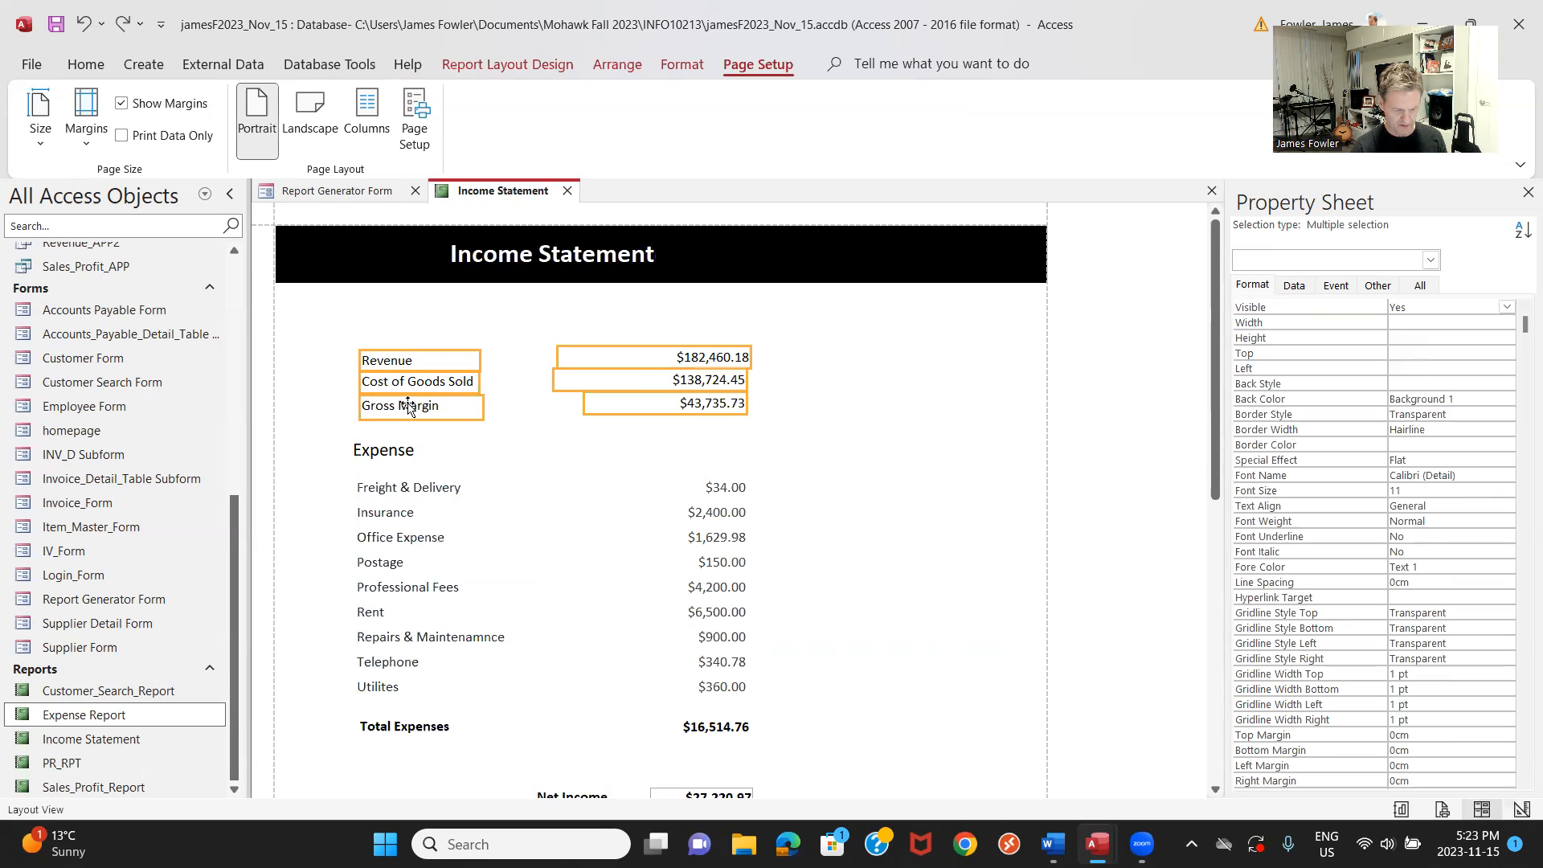
key(Up)
key(Up)
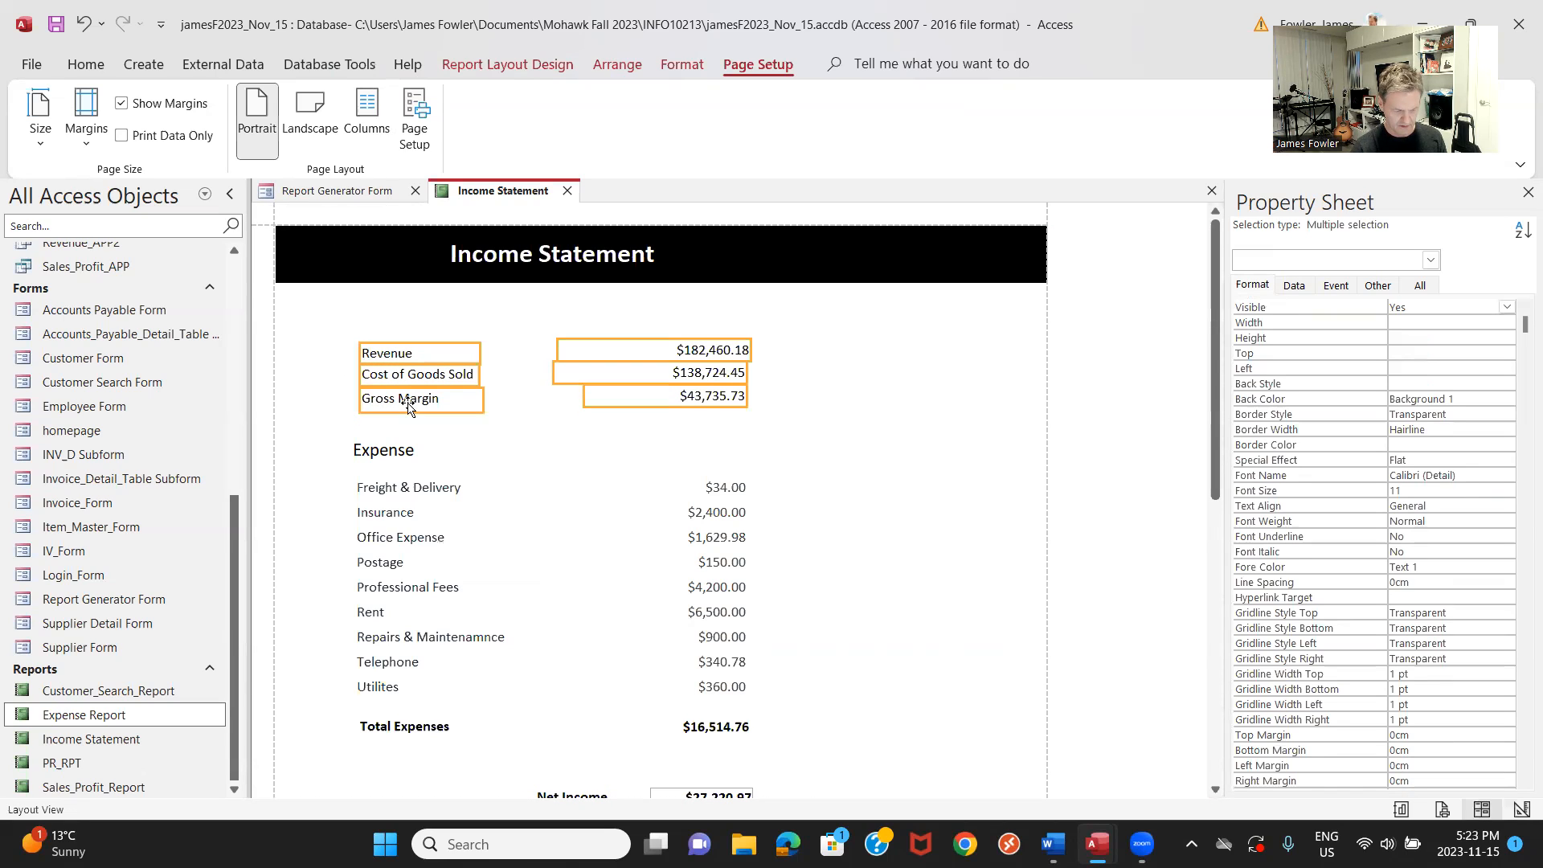
Move the Expense subreport up to just below Gross Margin, with Top at about 3.3 cm.
click(376, 451)
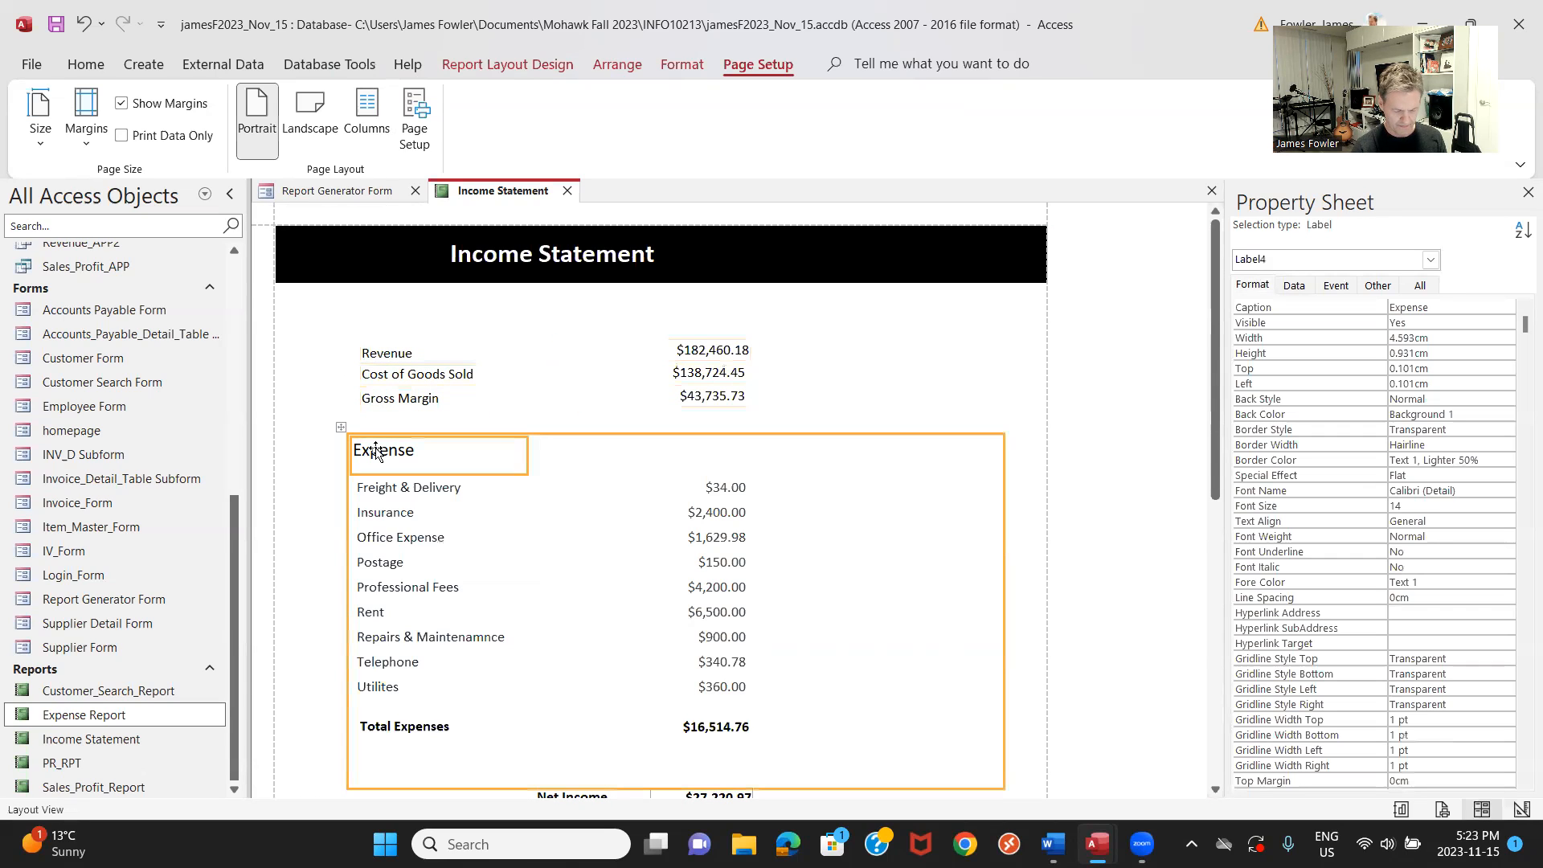
key(Up)
key(Up)
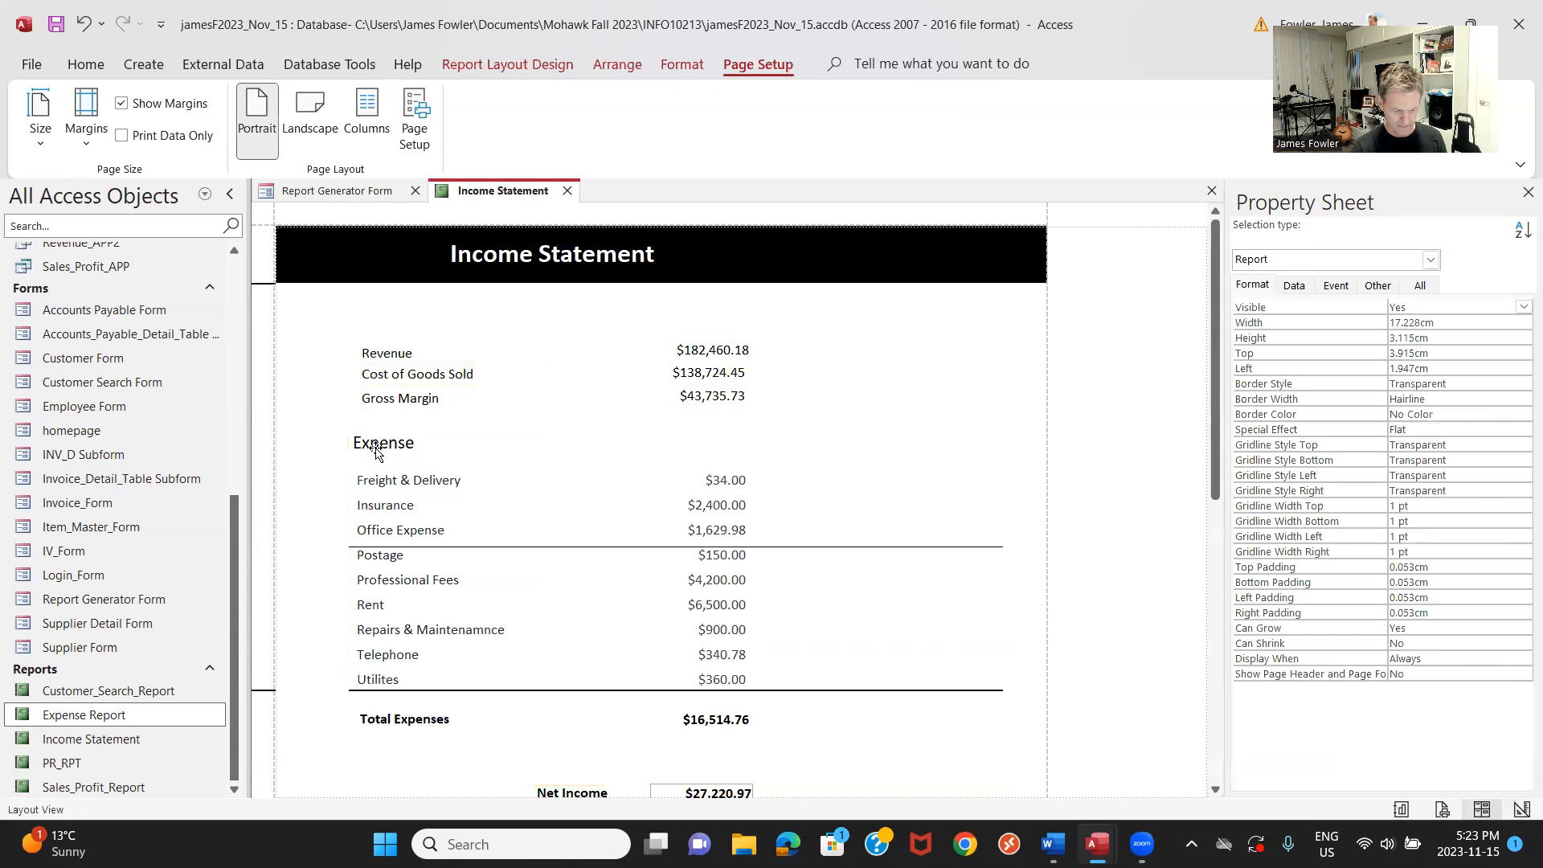
key(Up)
key(Up)
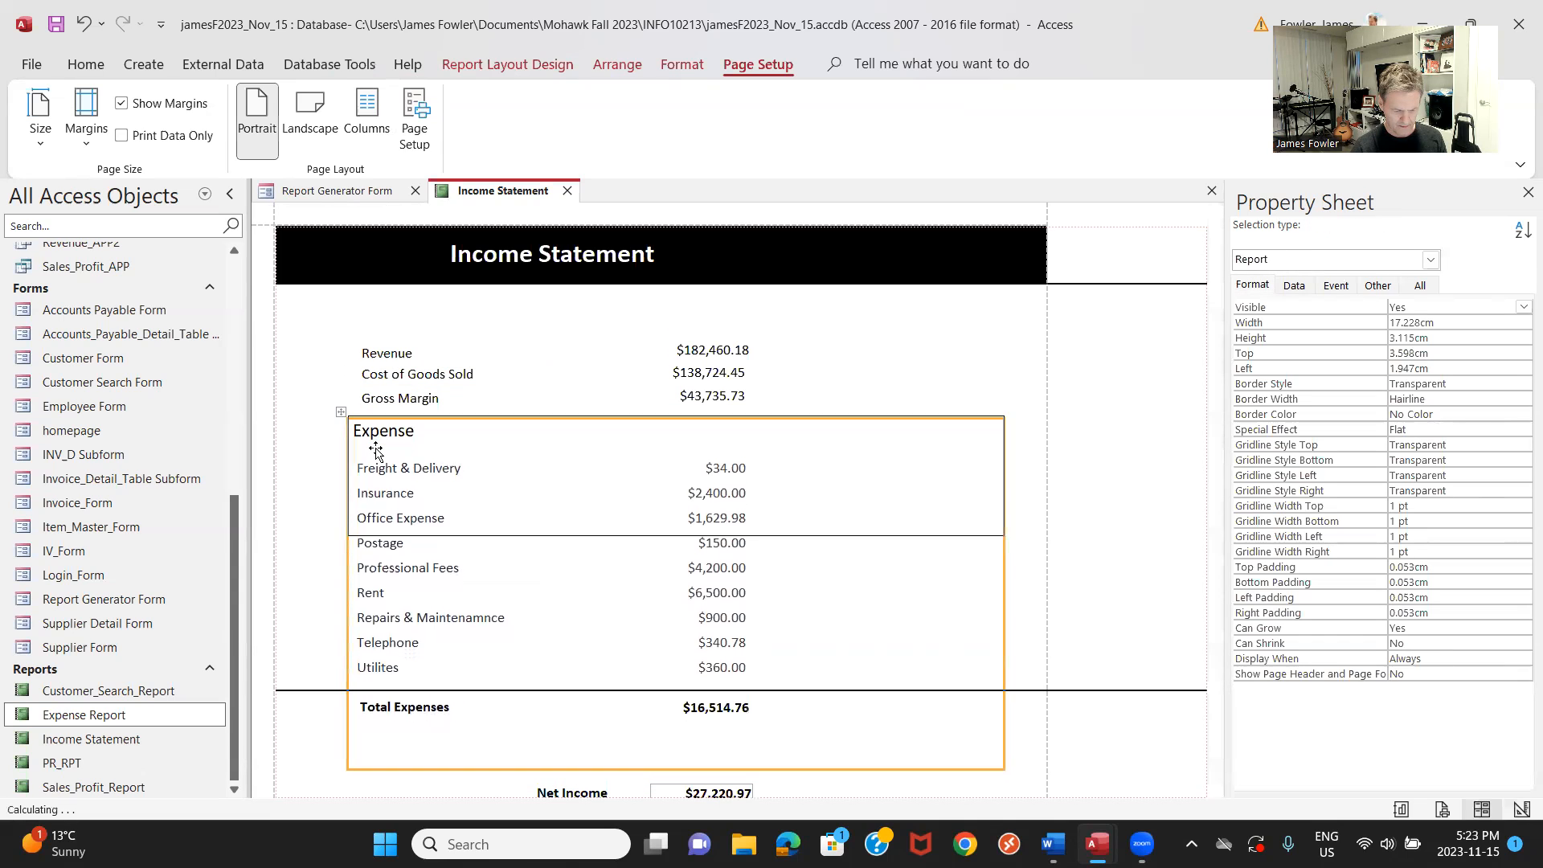
key(Up)
key(Up)
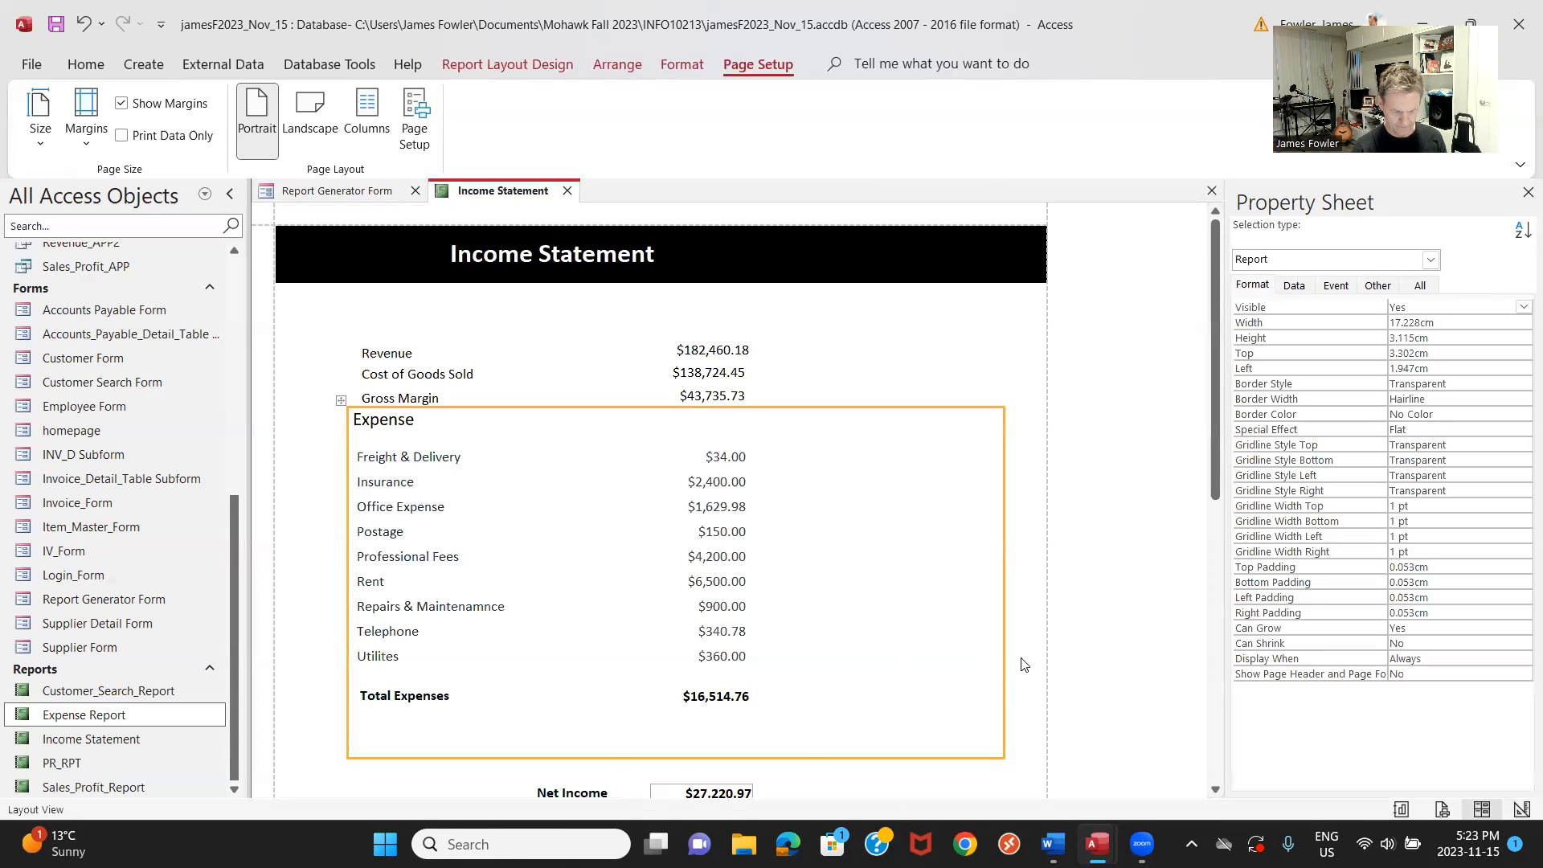
Move the Net Income label and value up together to a Top of about 6.5 cm.
click(590, 794)
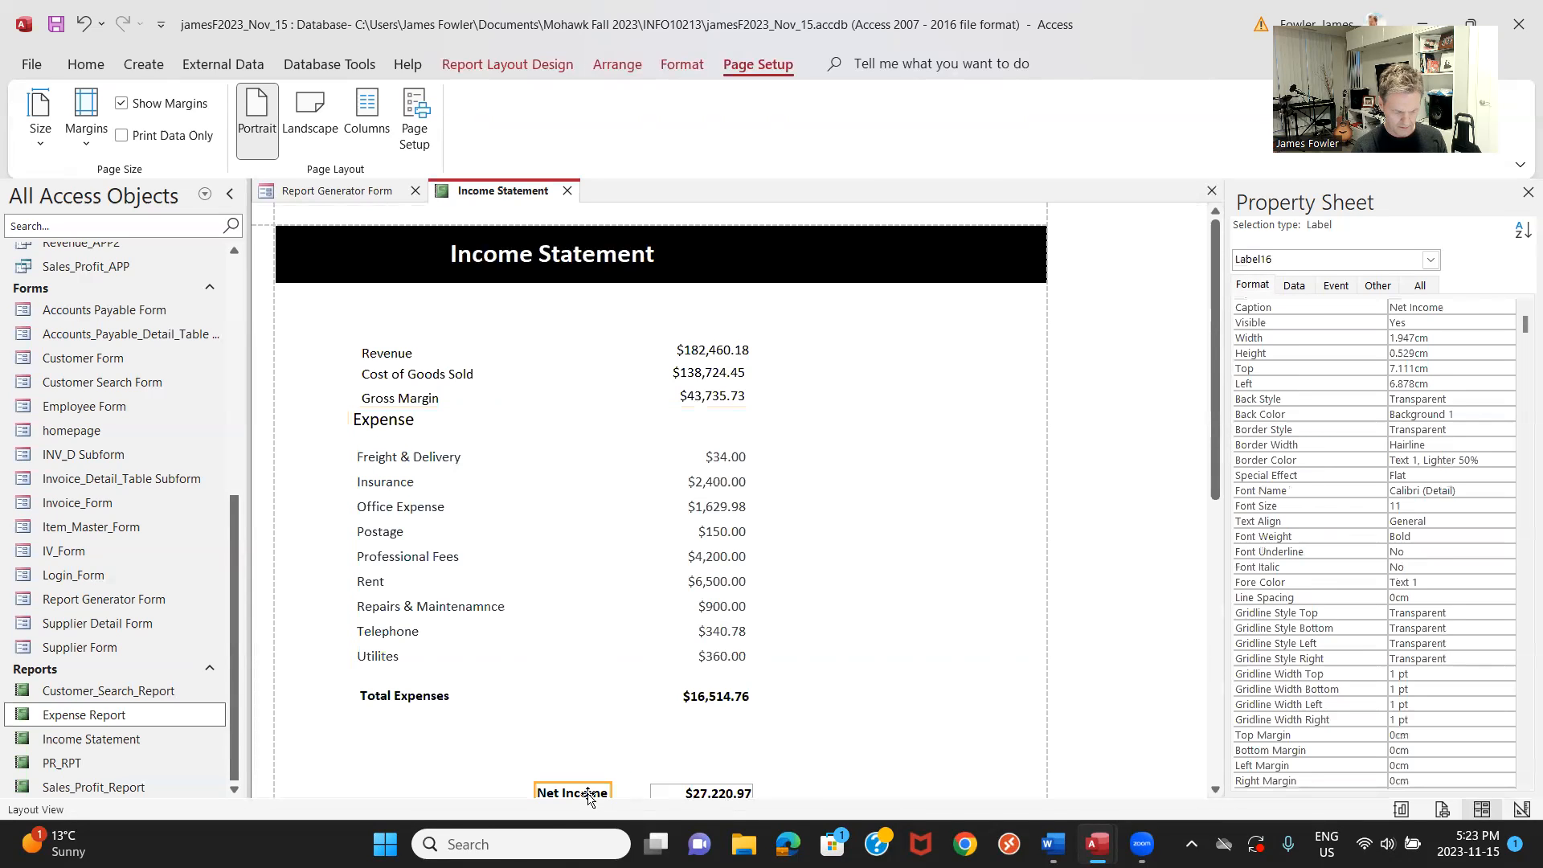
shift+click(670, 795)
key(Up)
key(Up)
key(Up)
key(Up)
key(Up)
key(Up)
key(Up)
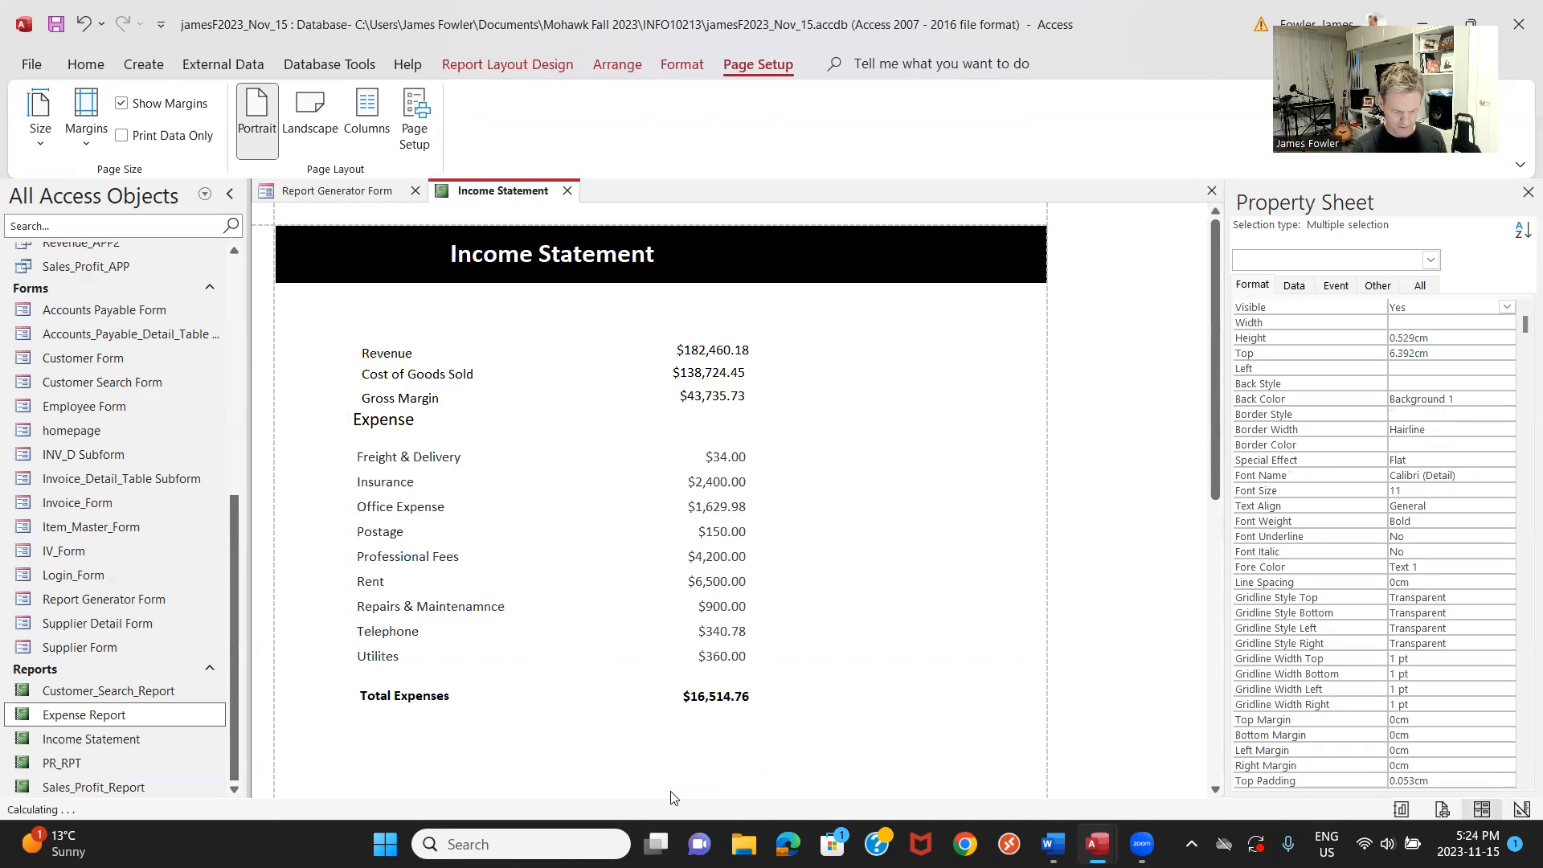
key(Down)
key(Down)
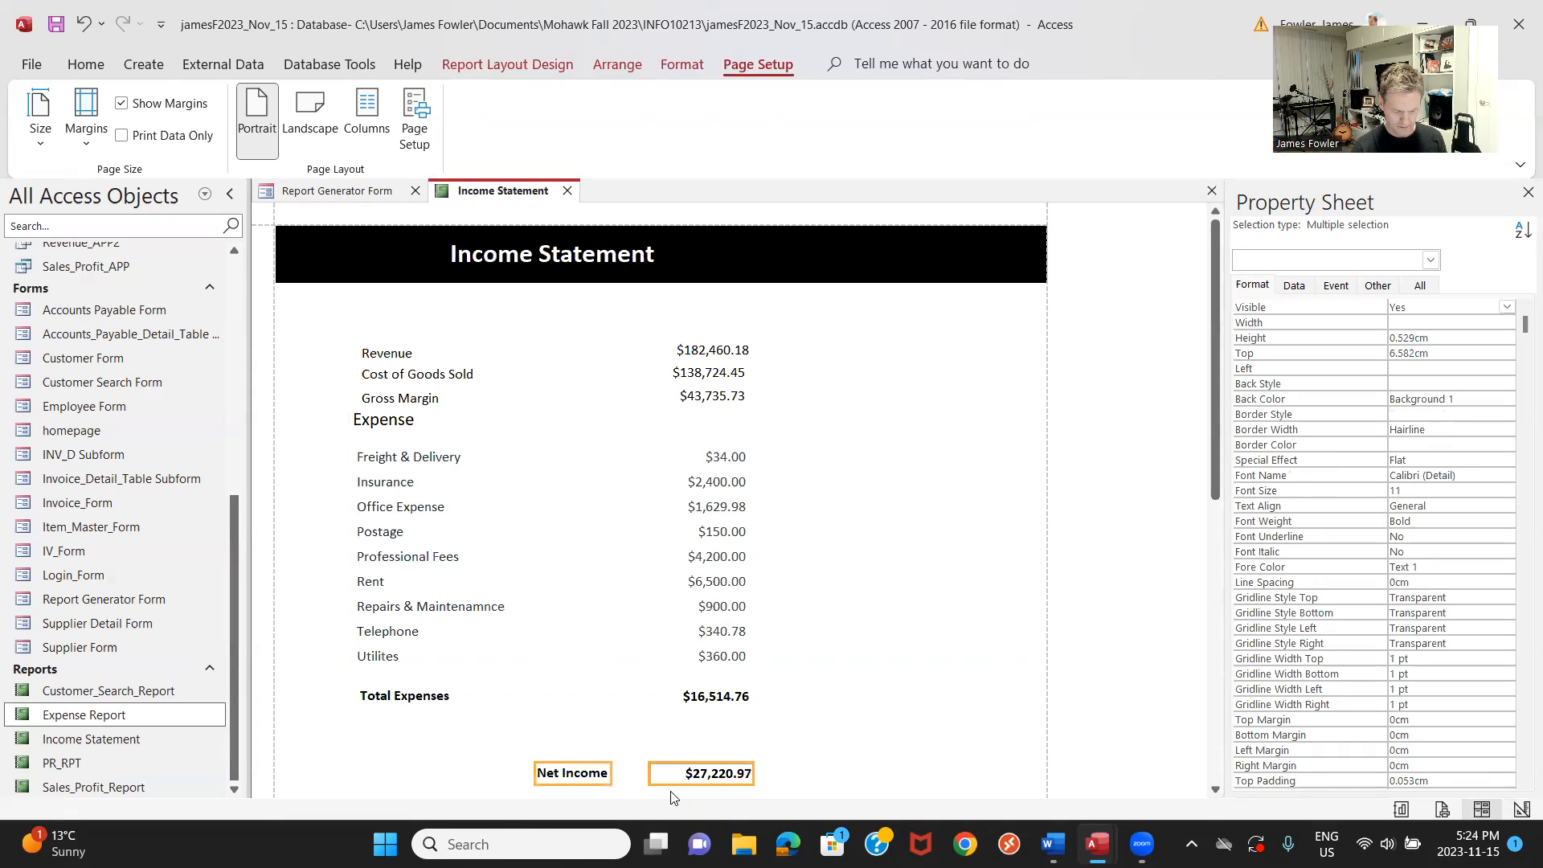
key(Up)
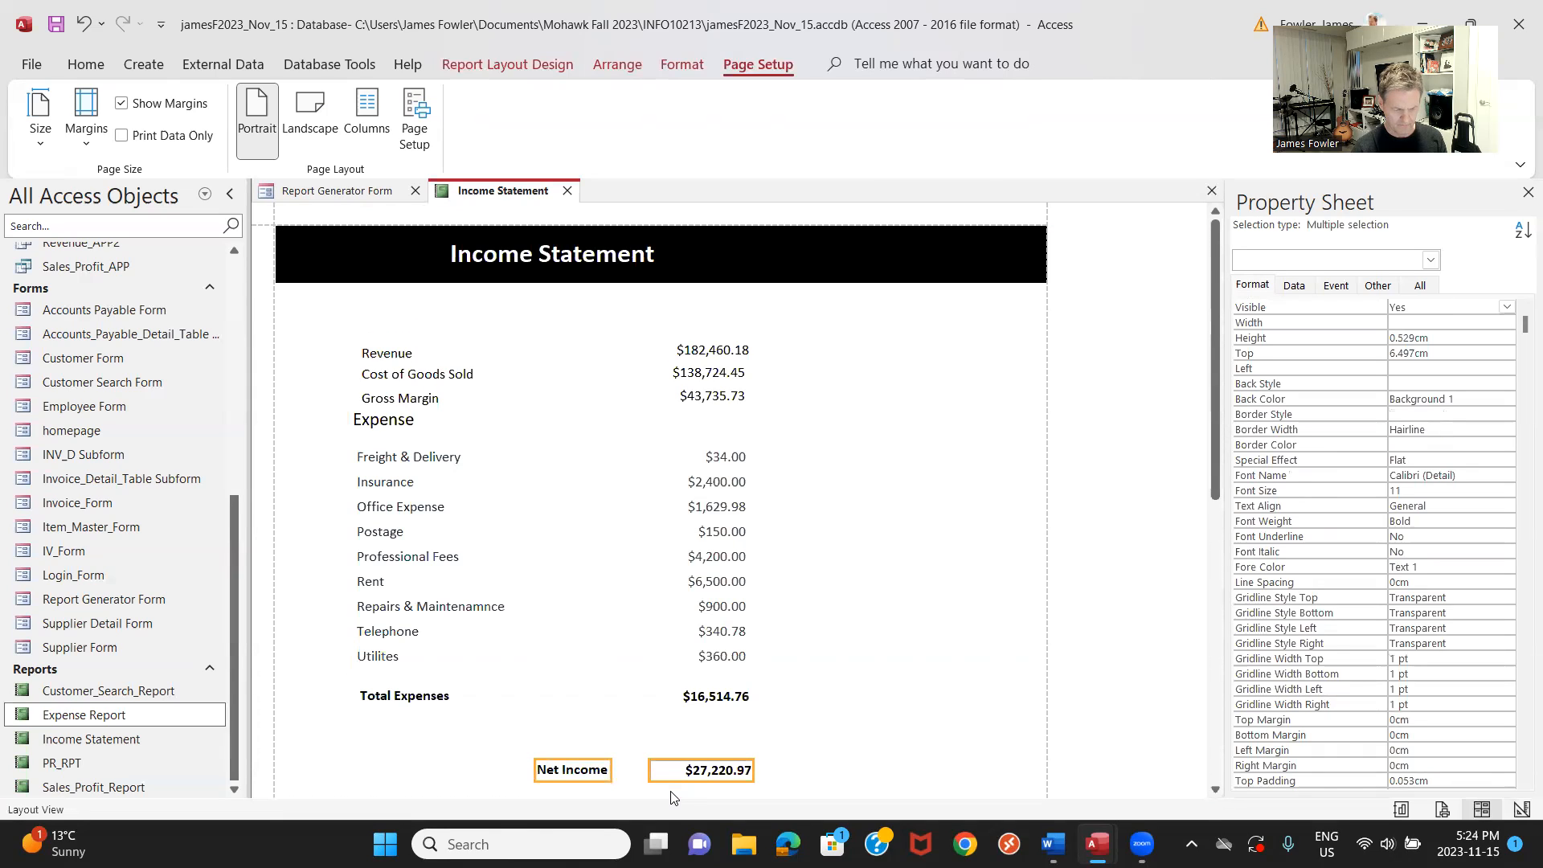
Nudge the Revenue and Gross Margin labels and all three summary values up, with the Revenue value's Top at about 1.3 cm.
click(441, 429)
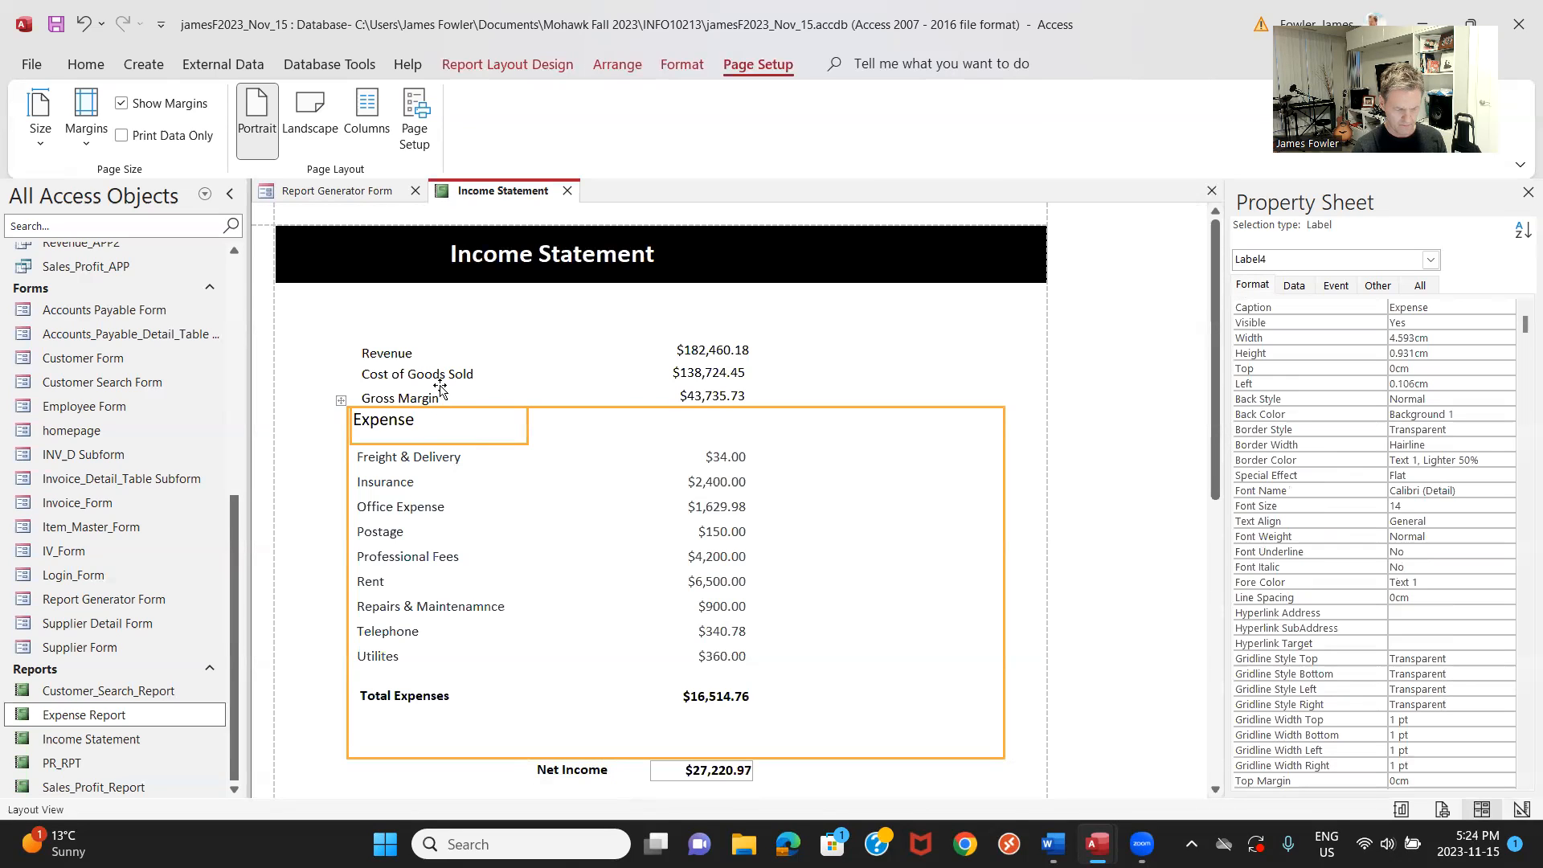
click(441, 396)
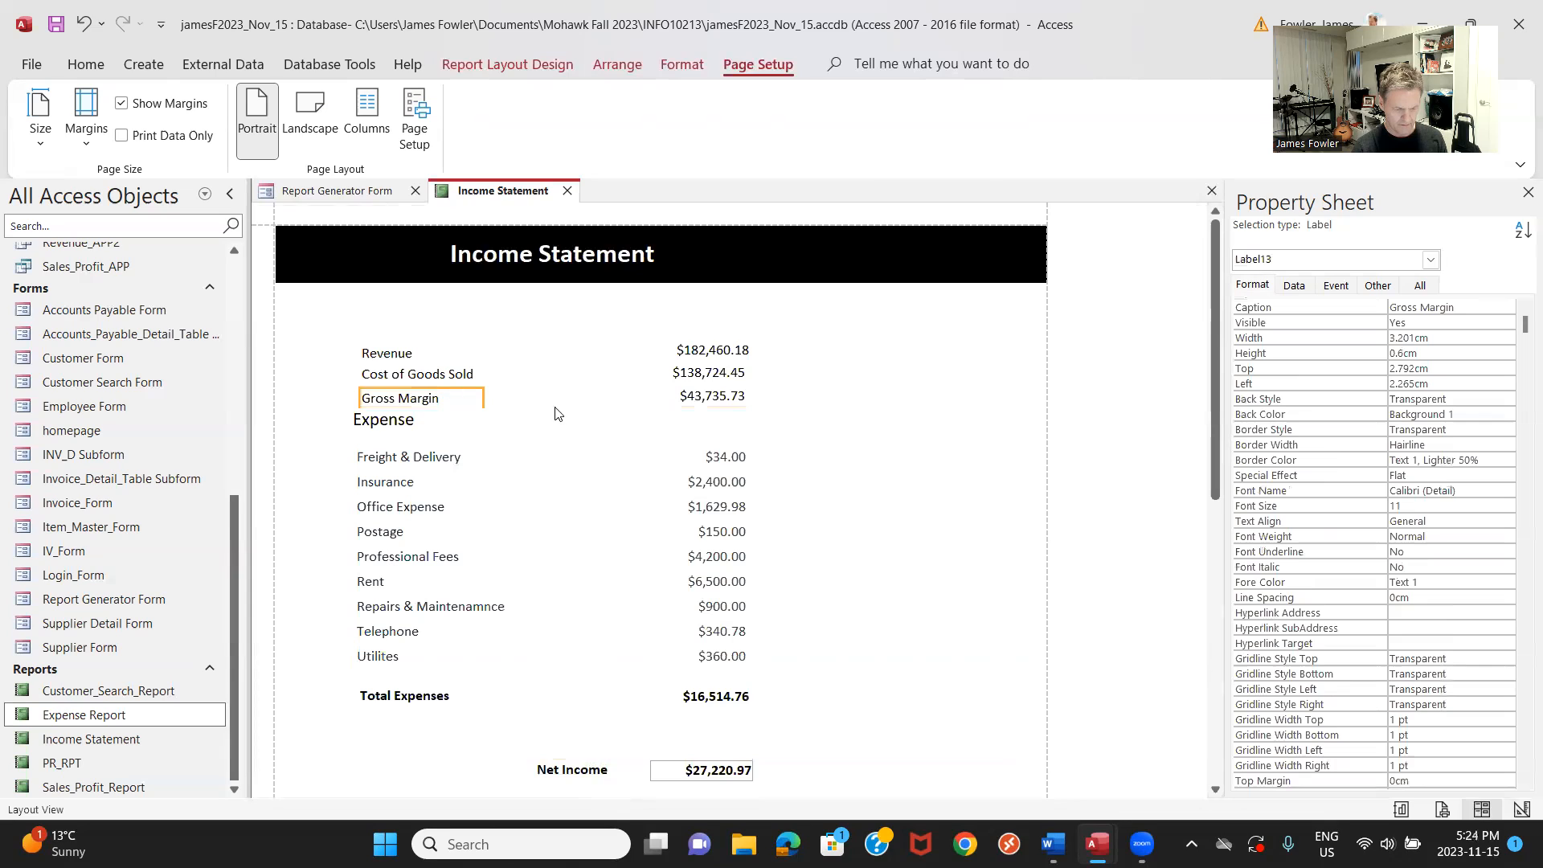
shift+click(700, 395)
shift+click(705, 374)
shift+click(711, 350)
shift+click(442, 355)
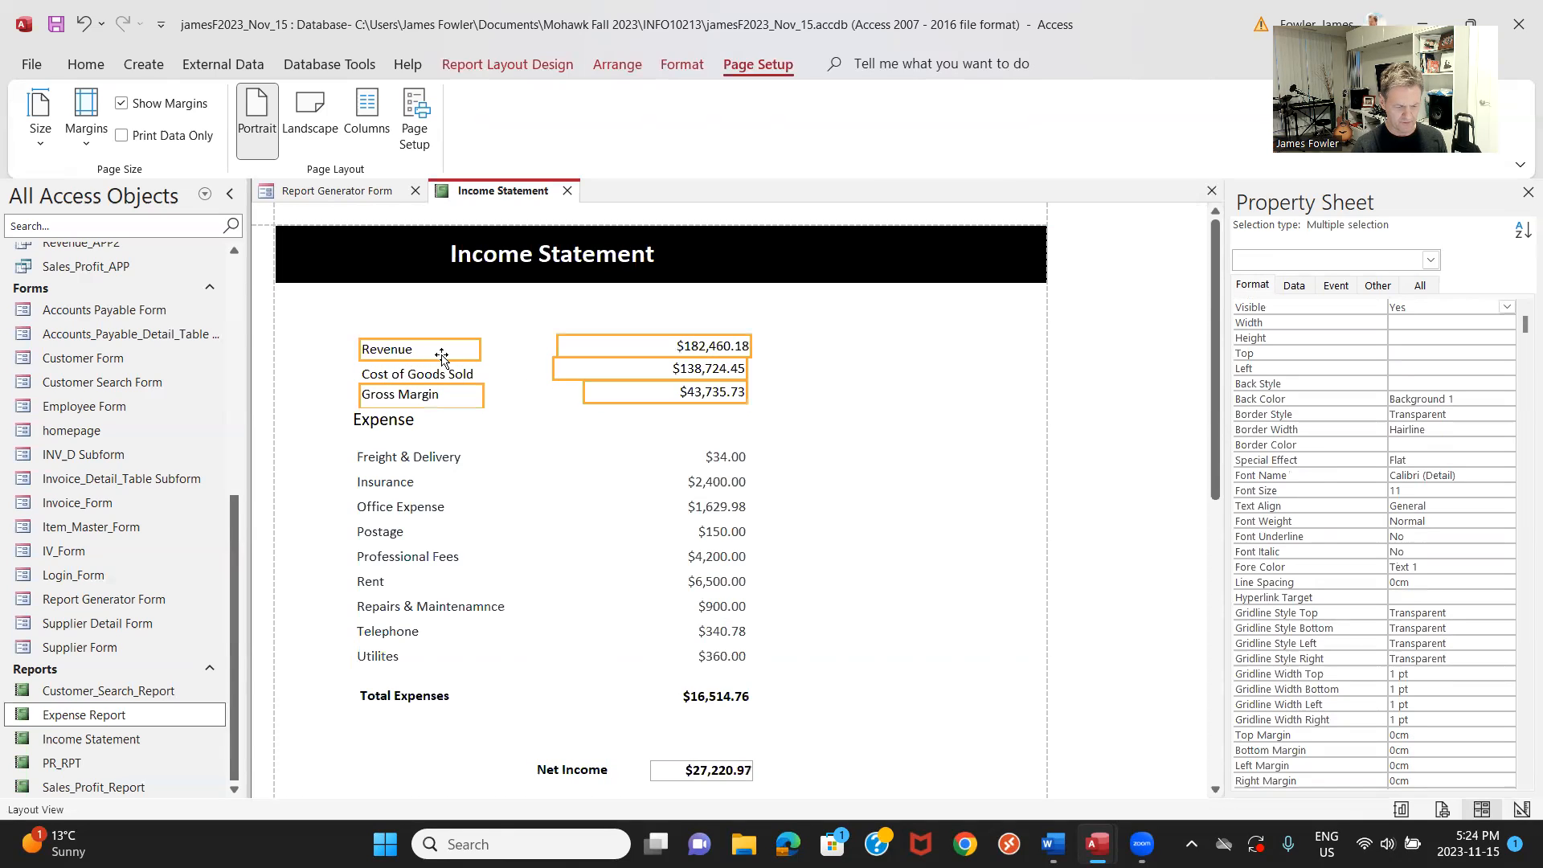
key(Up)
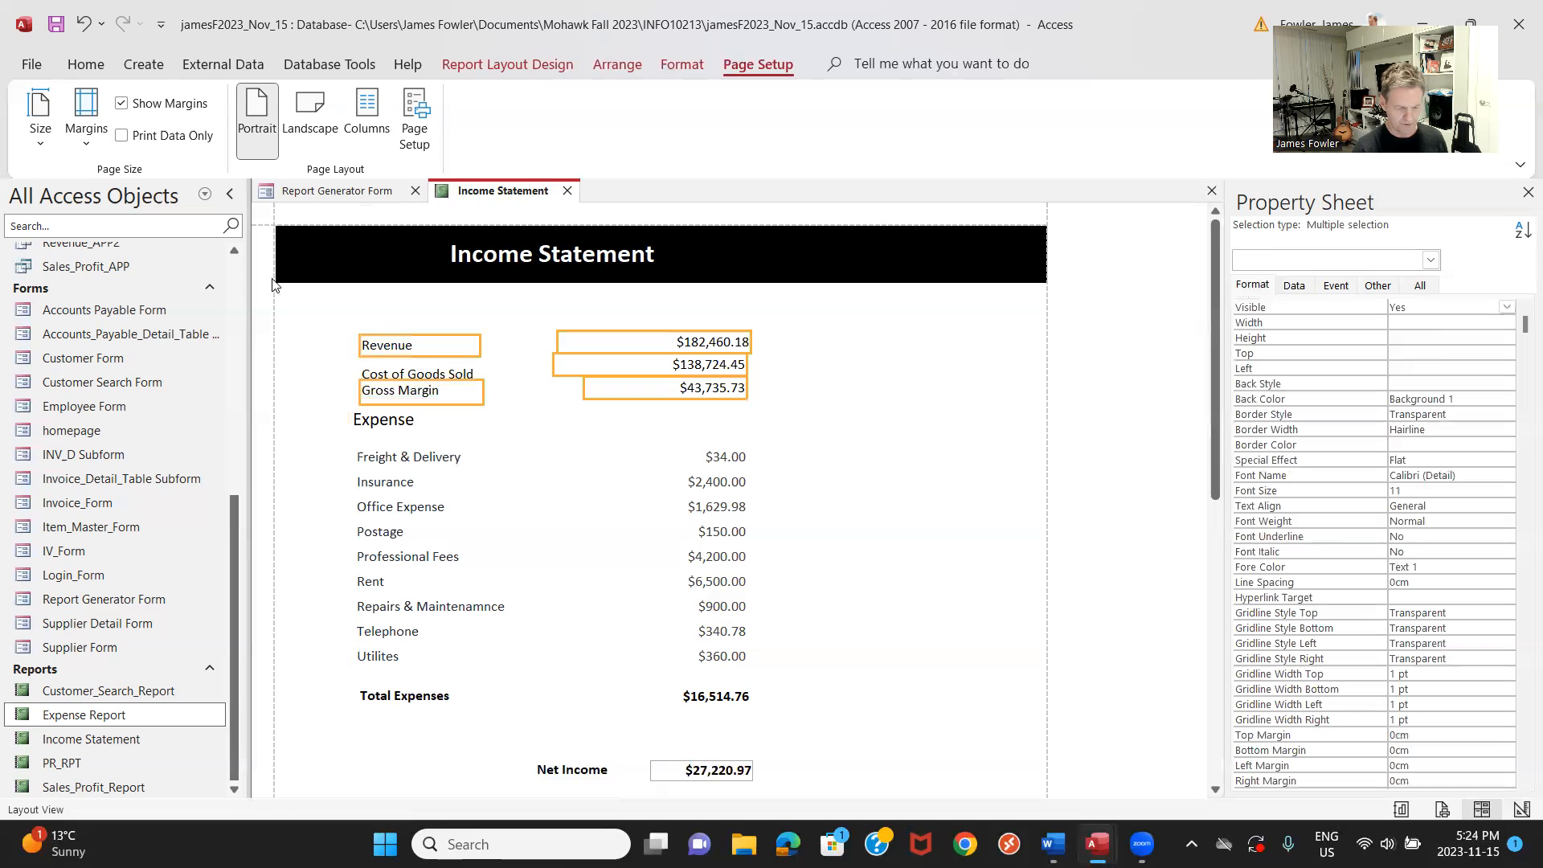
Save the Income Statement report and check the tightened spacing in Report View.
right_click(511, 192)
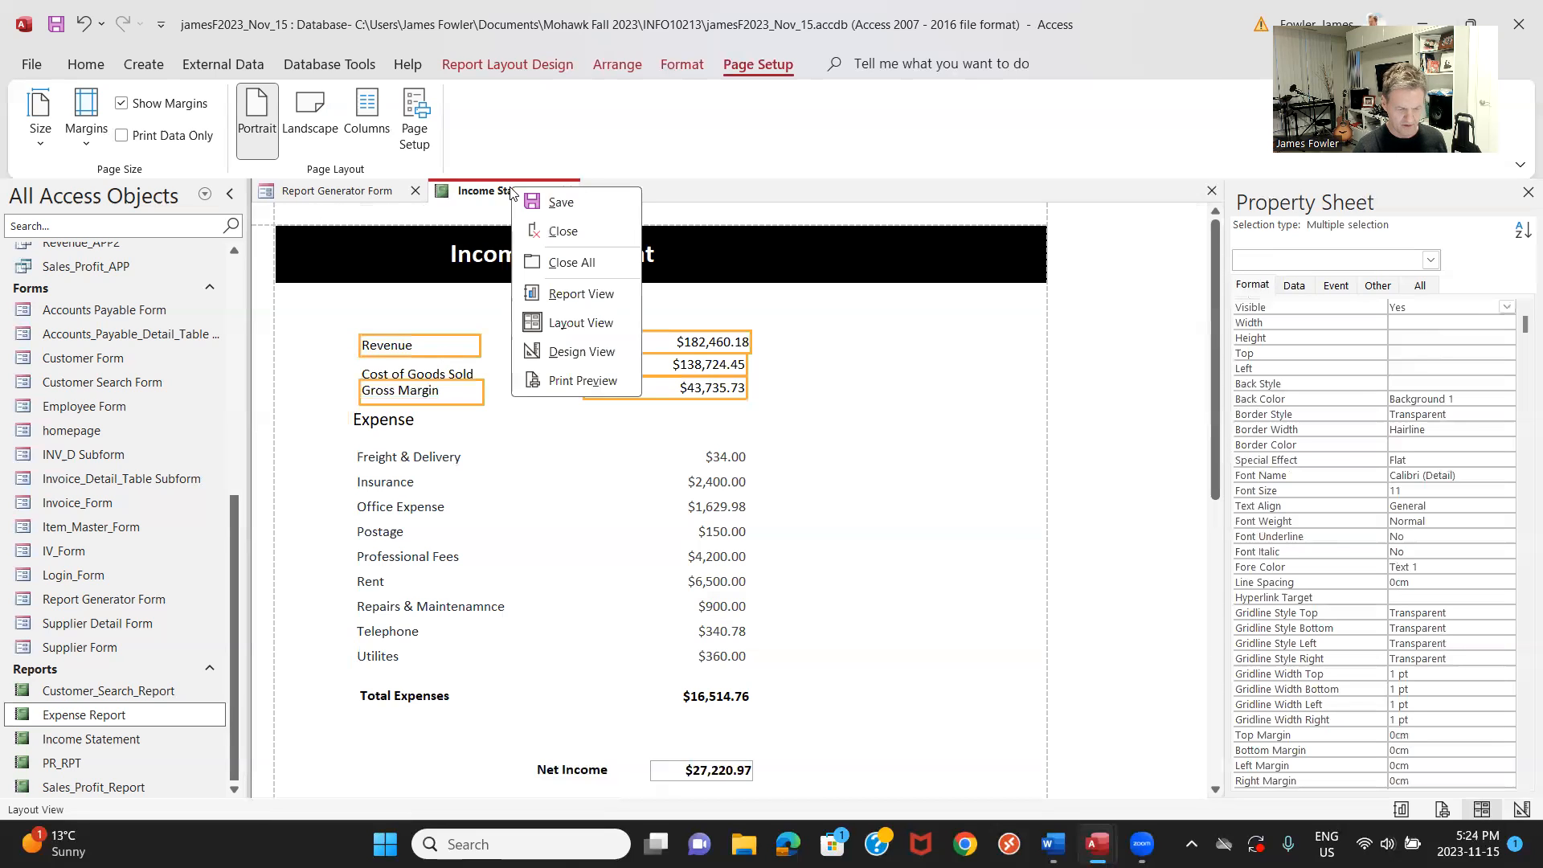
click(577, 208)
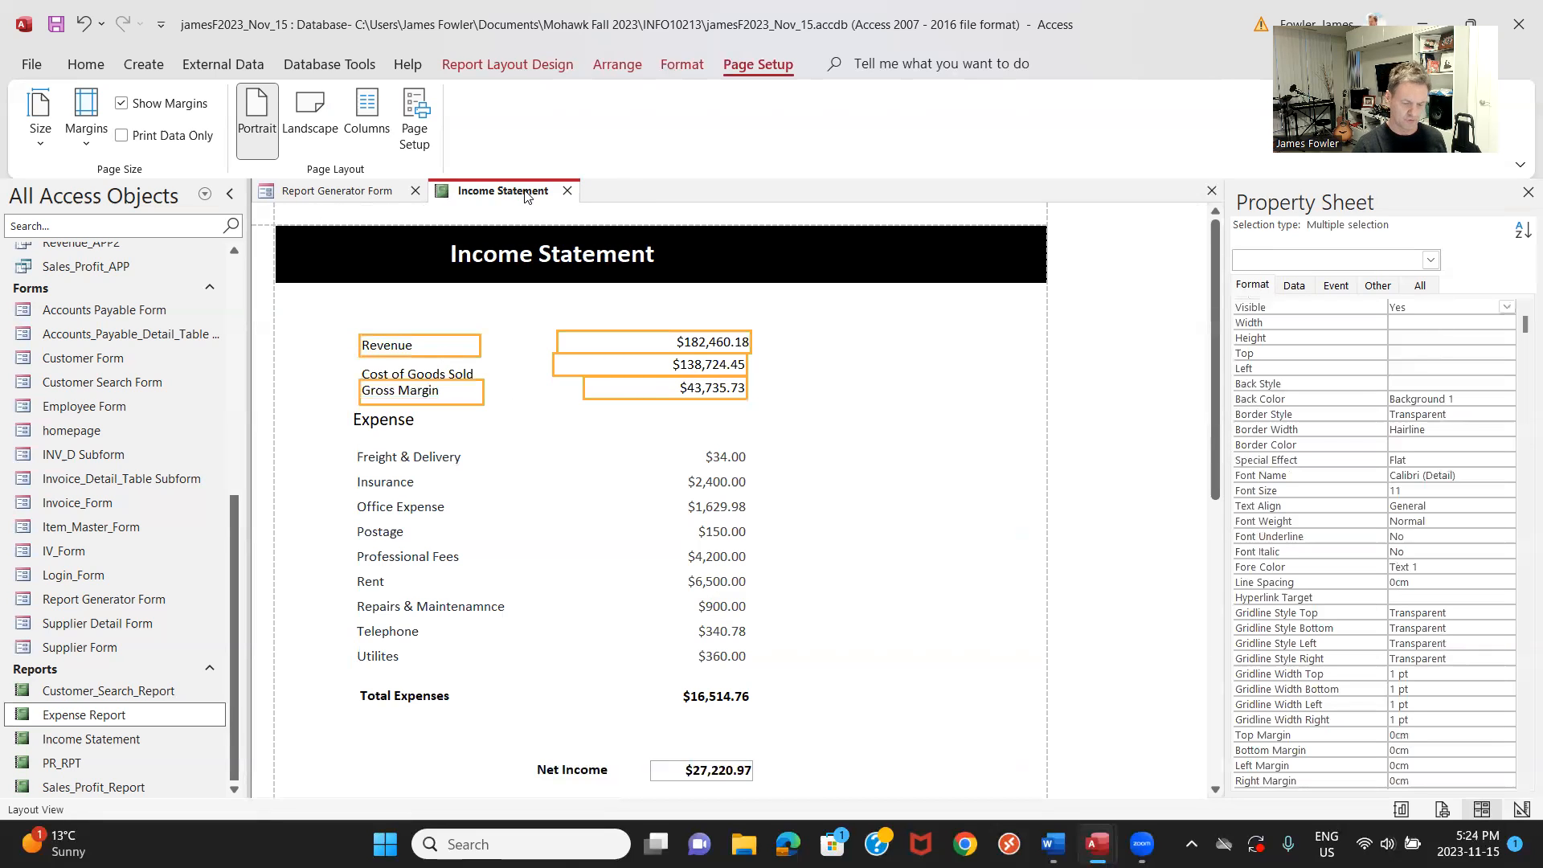
right_click(526, 191)
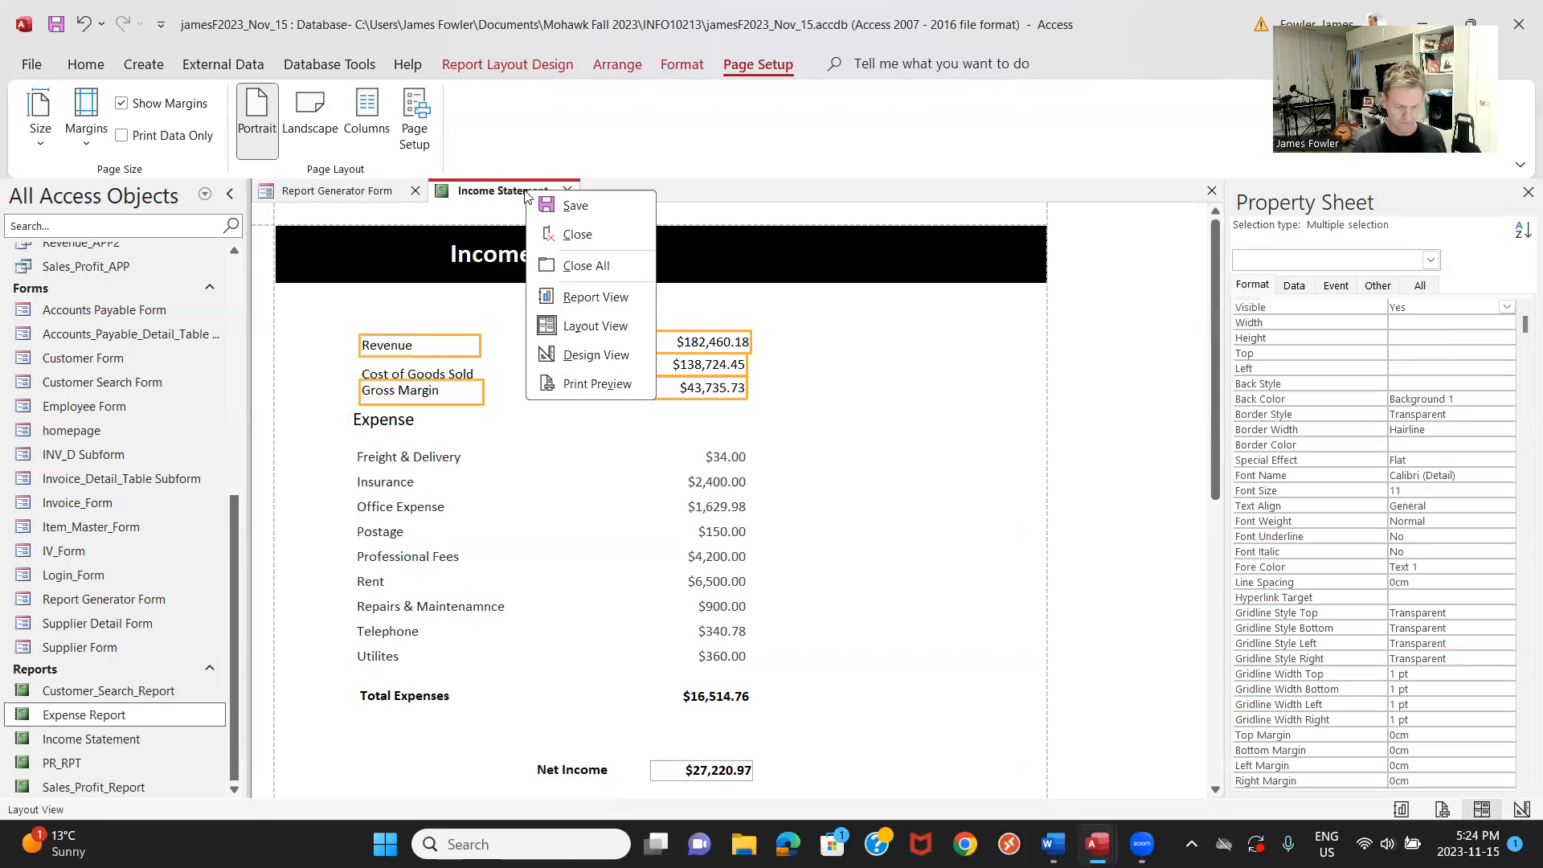
click(595, 297)
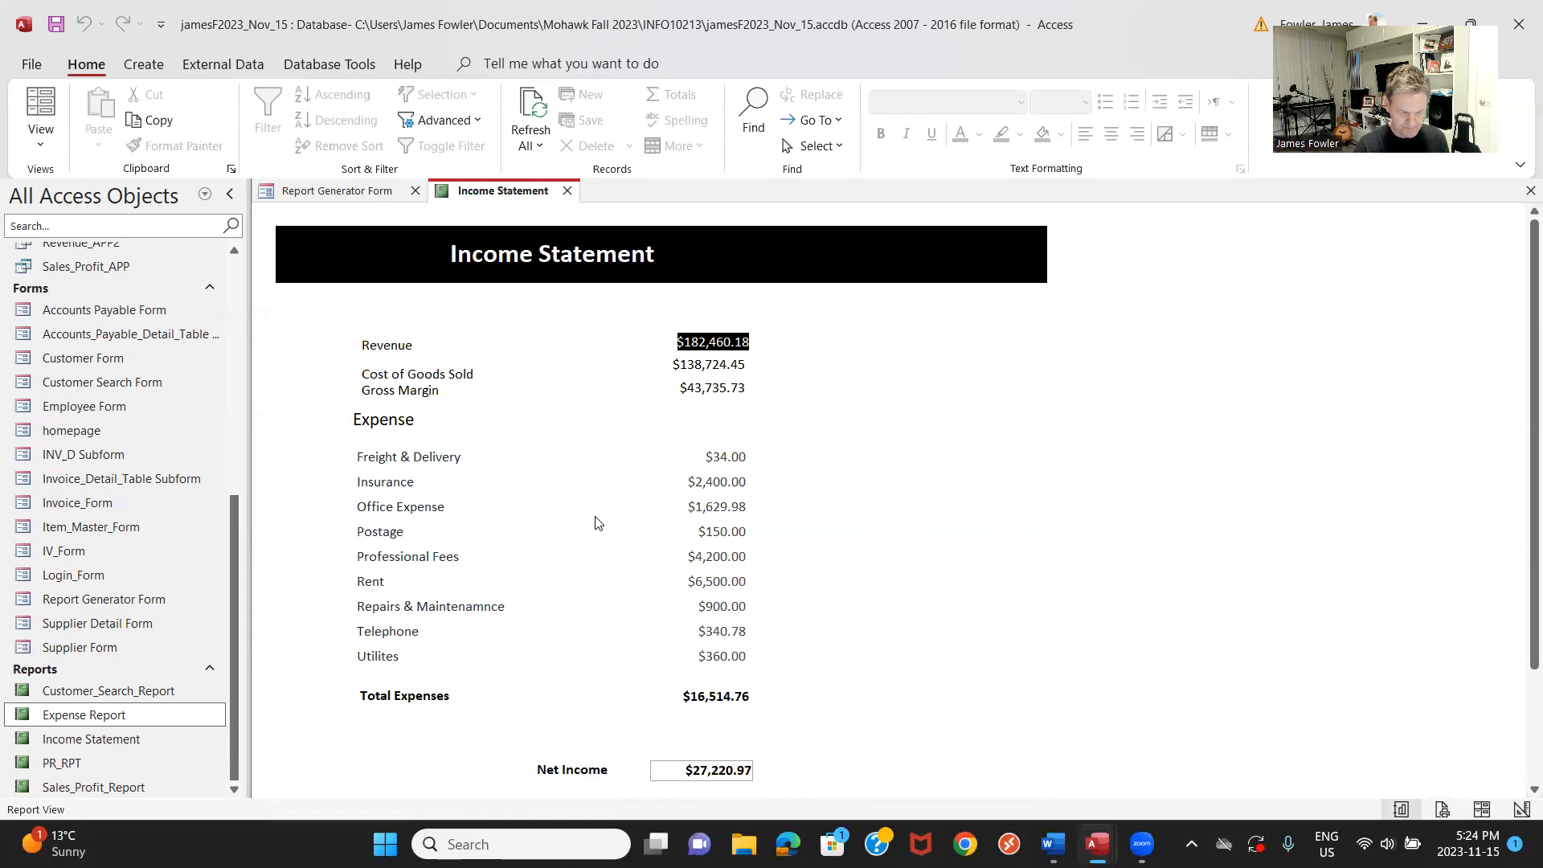
In Layout View, nudge the Cost of Goods Sold label up to about 1.99 cm and the Revenue value left to about 7.37 cm.
right_click(517, 190)
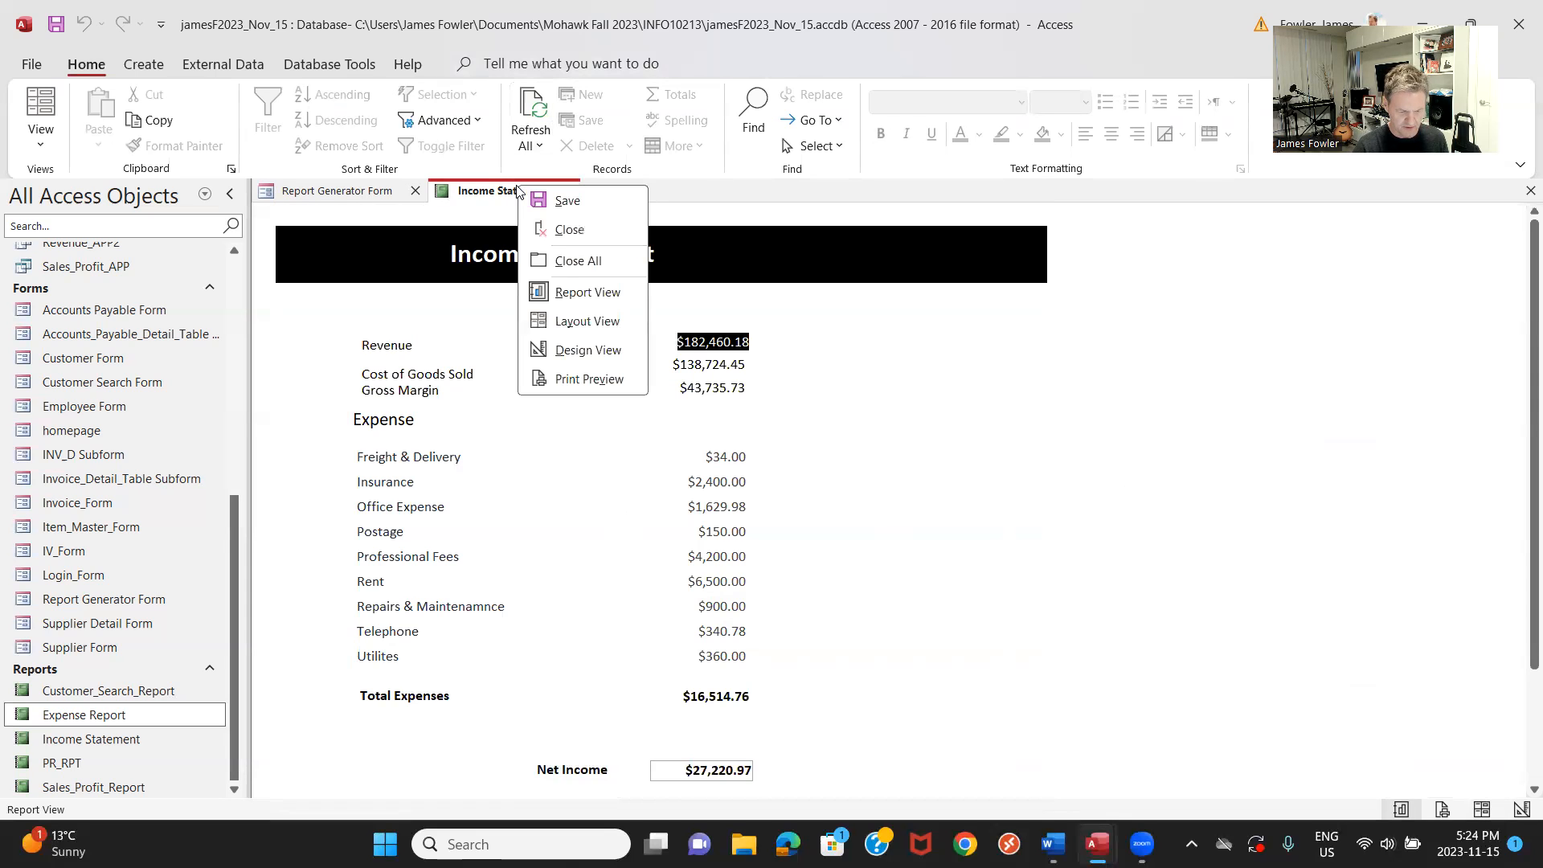
click(611, 322)
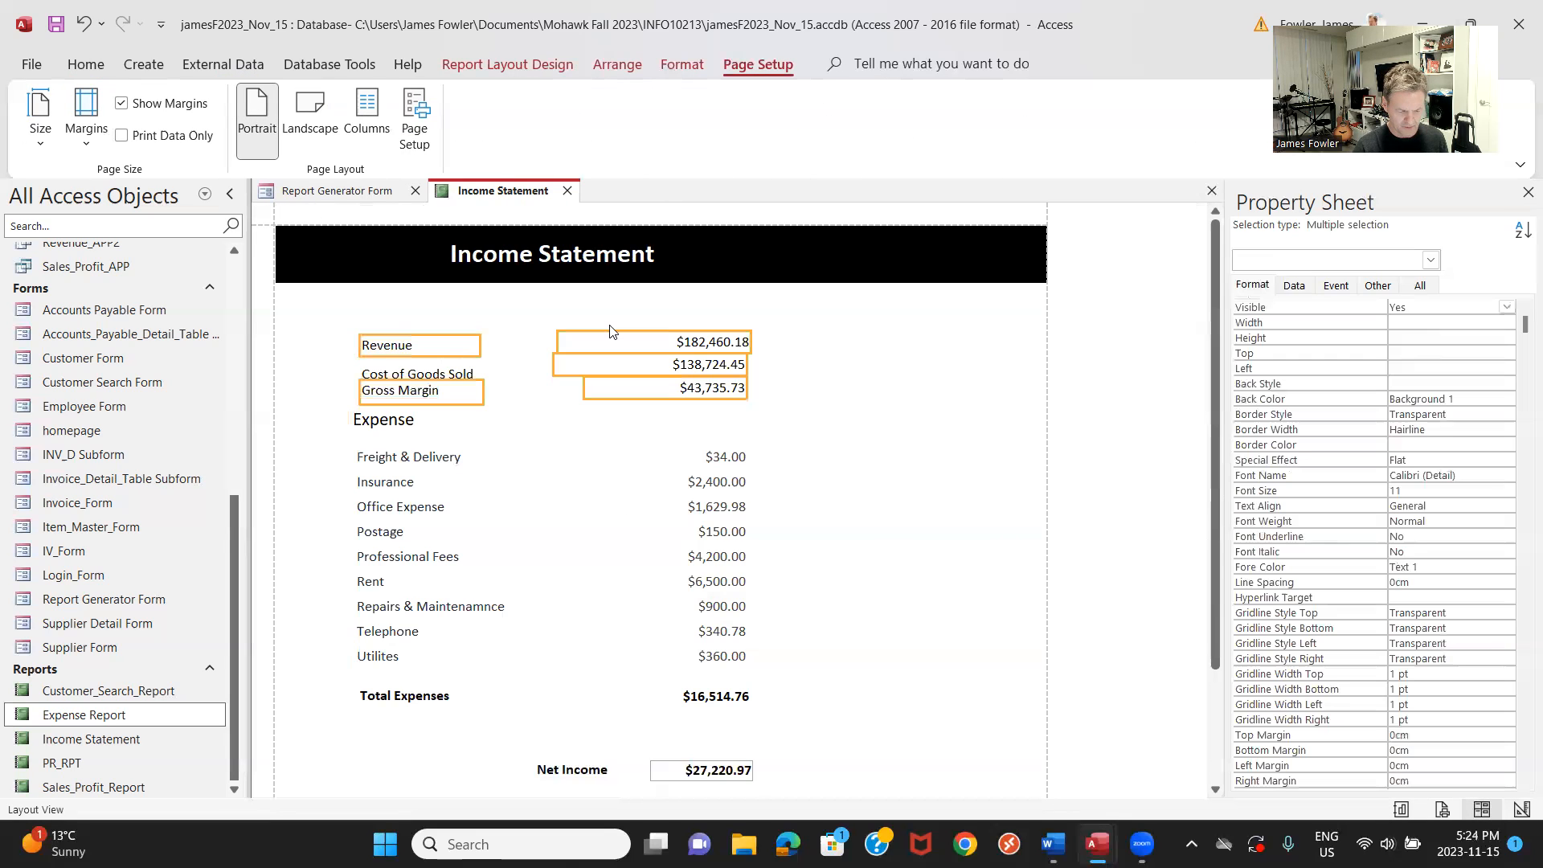
click(466, 374)
key(Up)
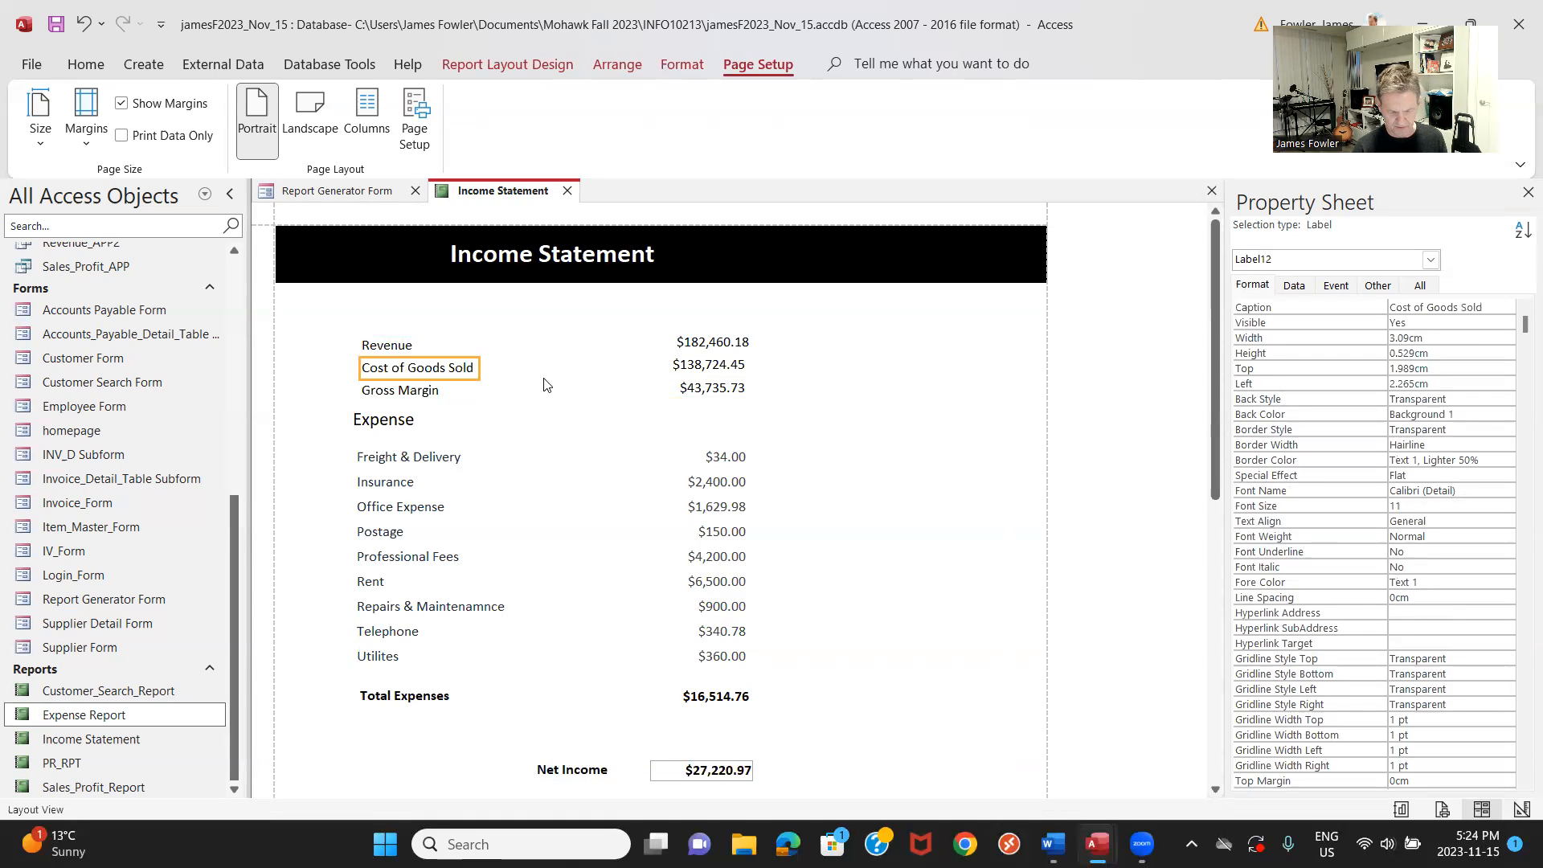
click(706, 341)
key(Left)
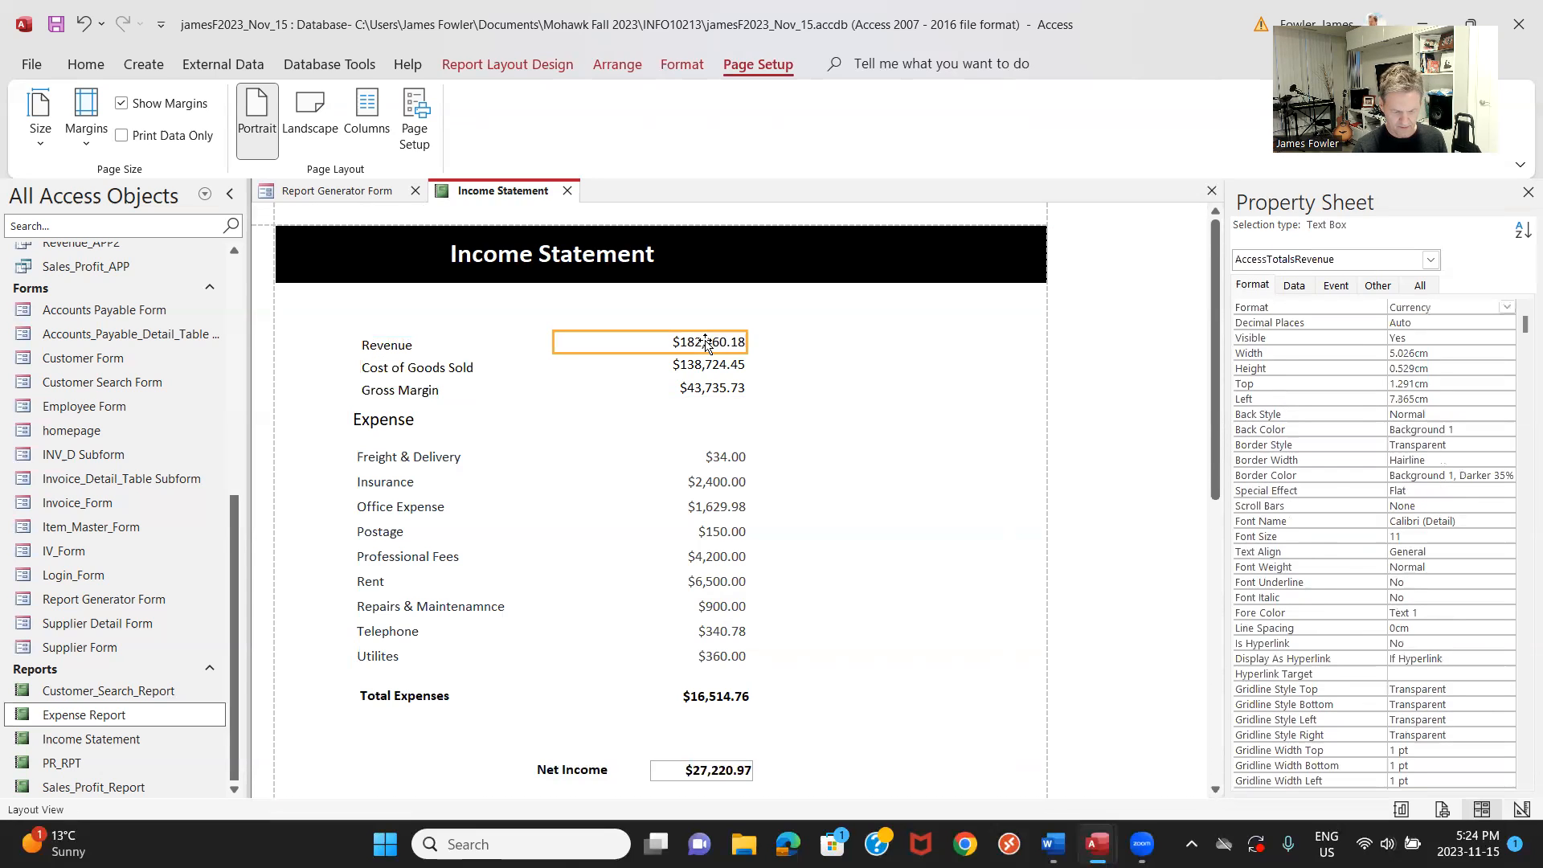
Save and close the Income Statement report, and generate it again from the Report Generator Form.
right_click(500, 191)
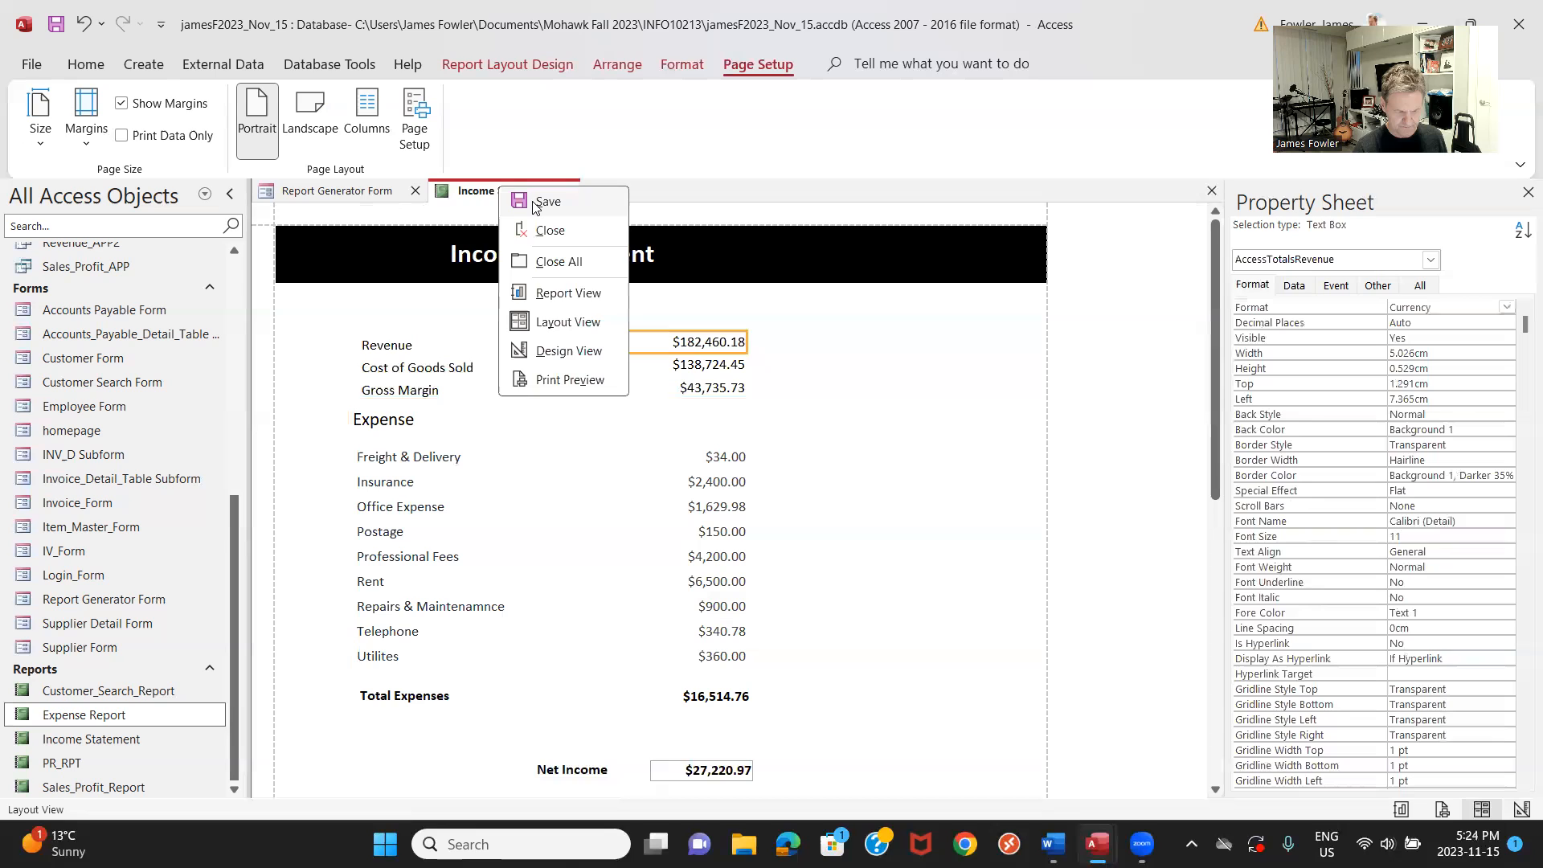
click(534, 202)
right_click(528, 197)
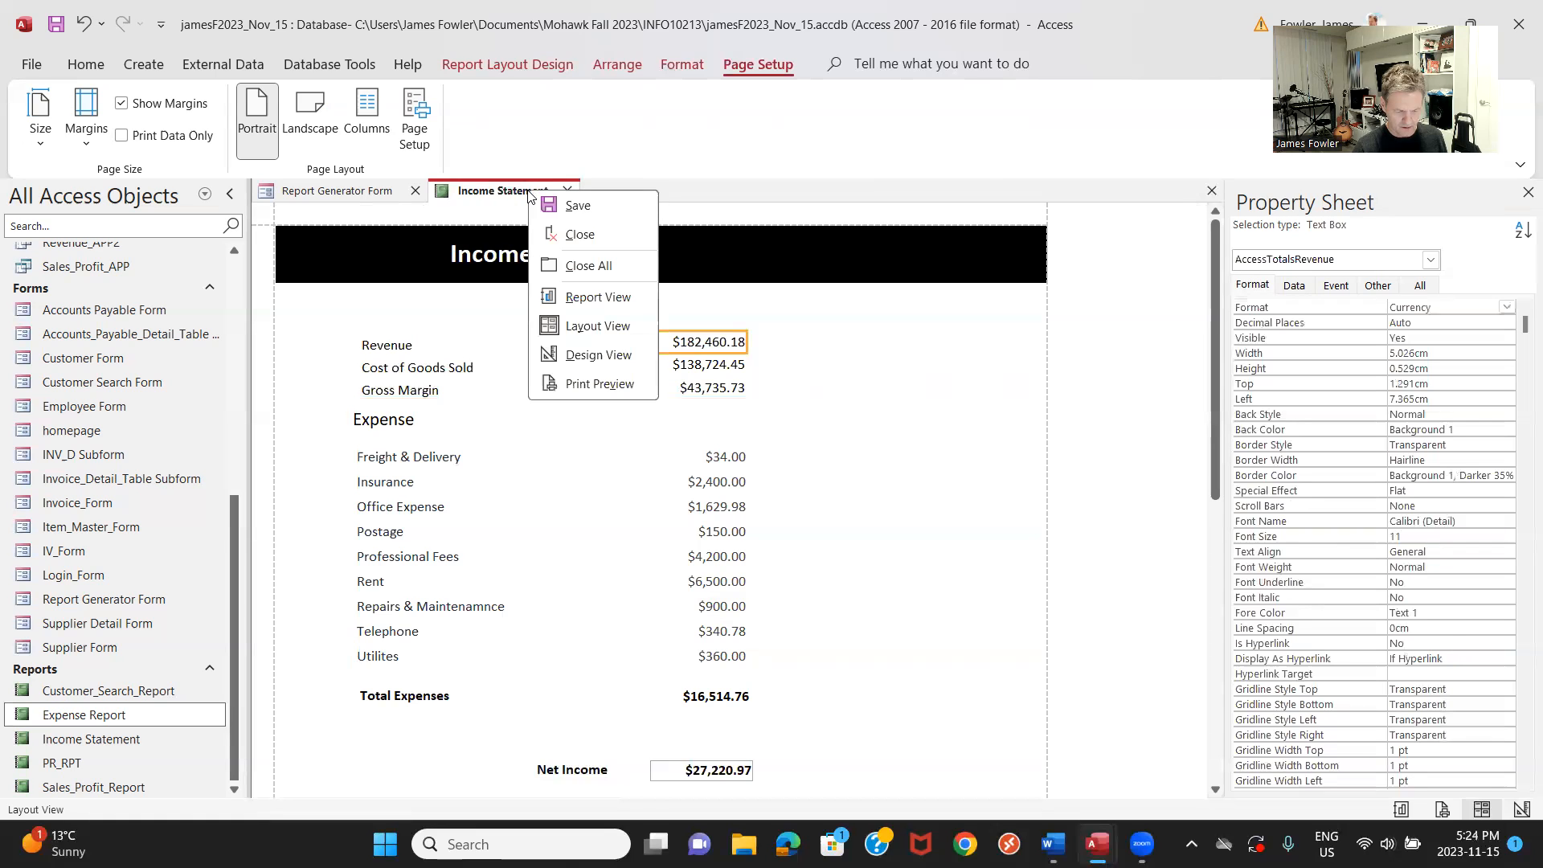
click(576, 300)
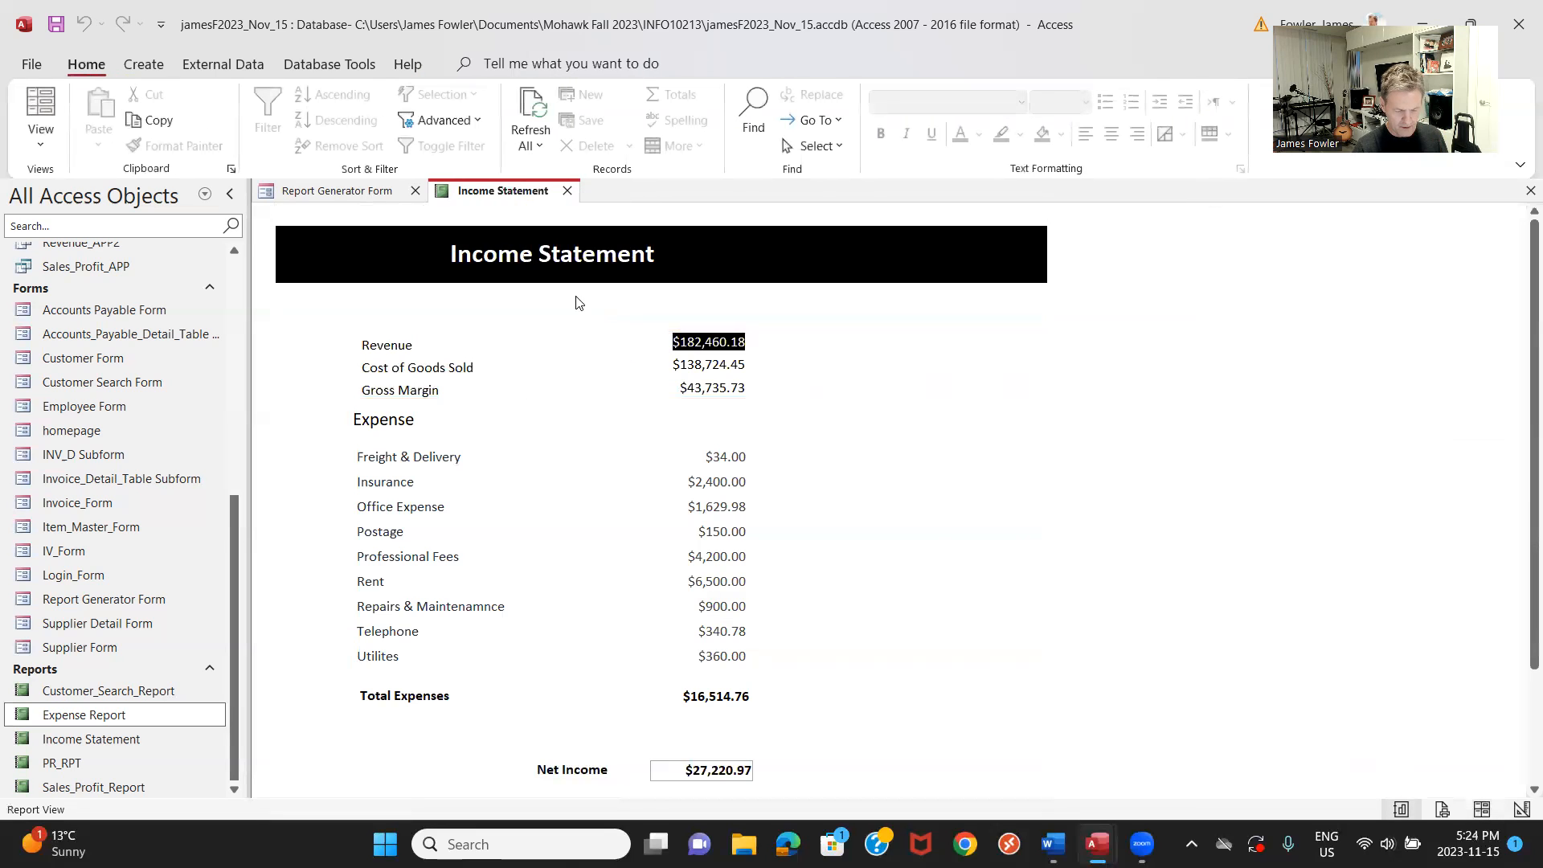
click(568, 191)
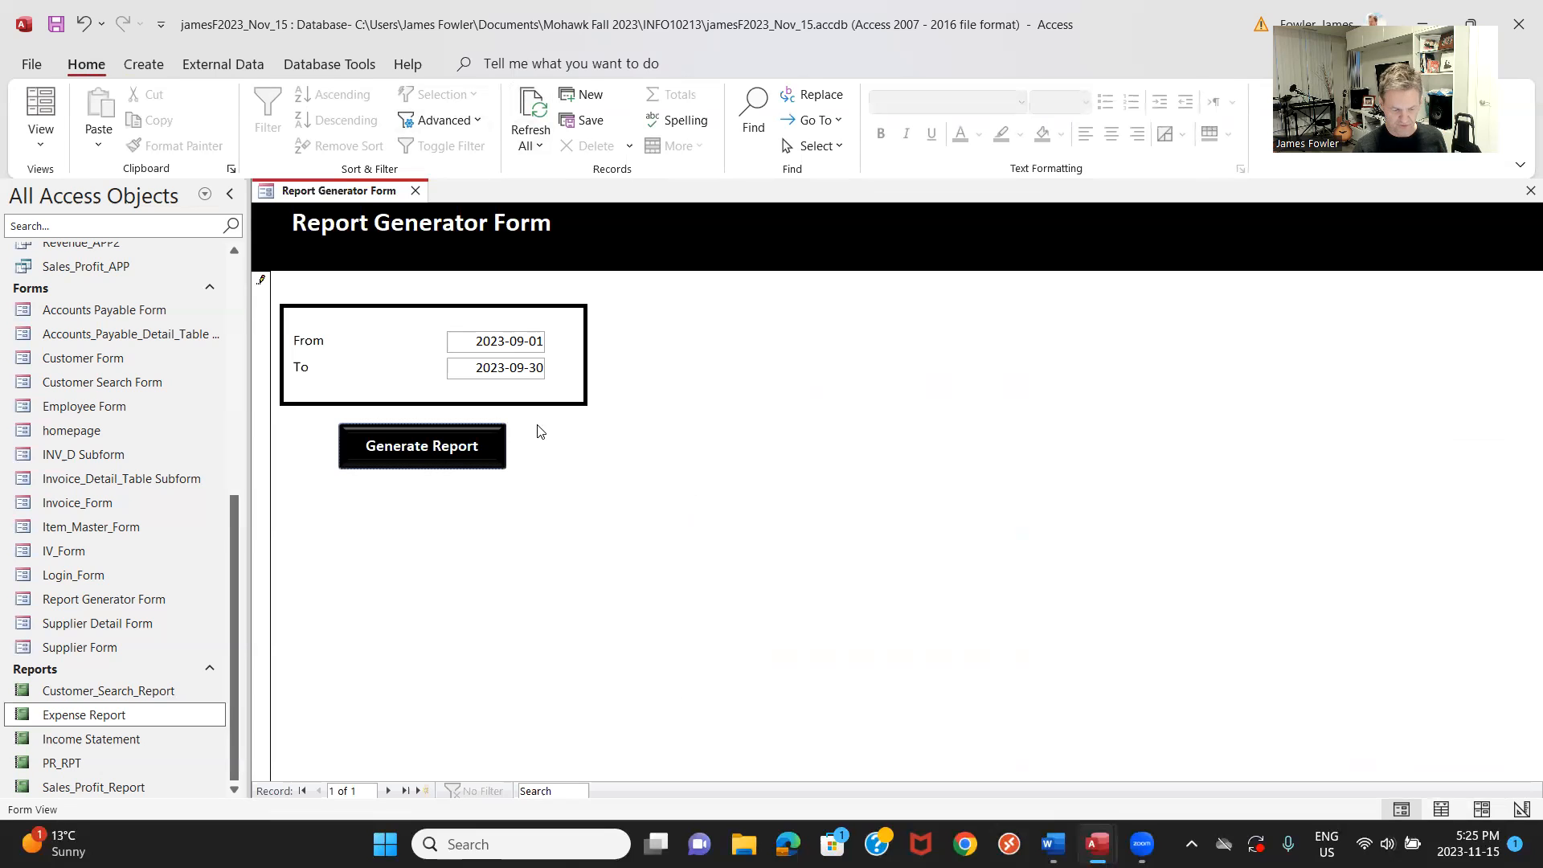
click(433, 449)
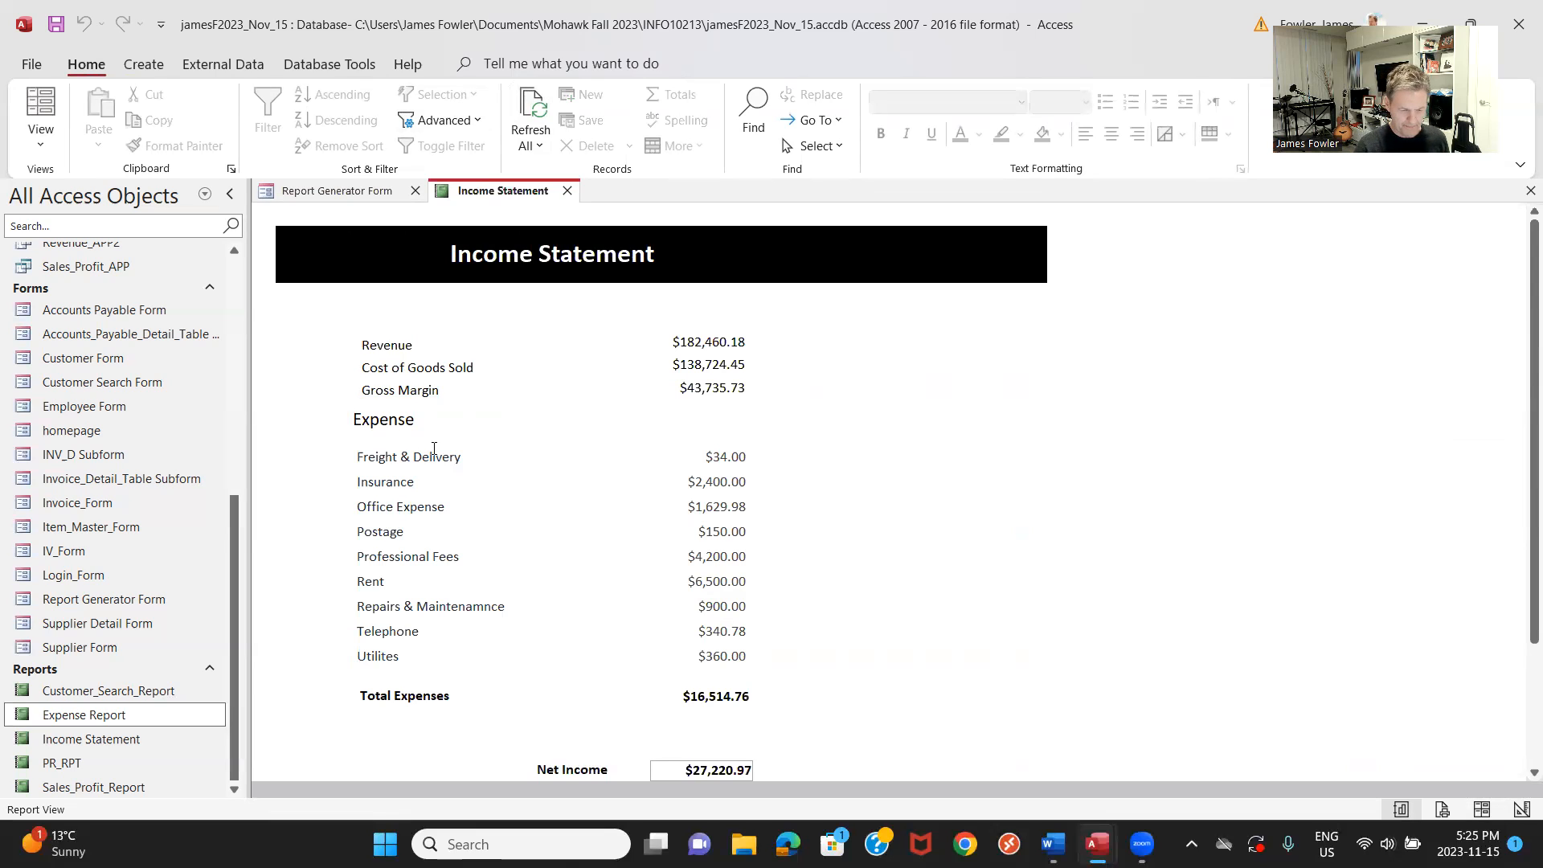
In Design View, add an unbound text box about 2.2 cm wide above the Revenue line in the Report Footer.
right_click(522, 196)
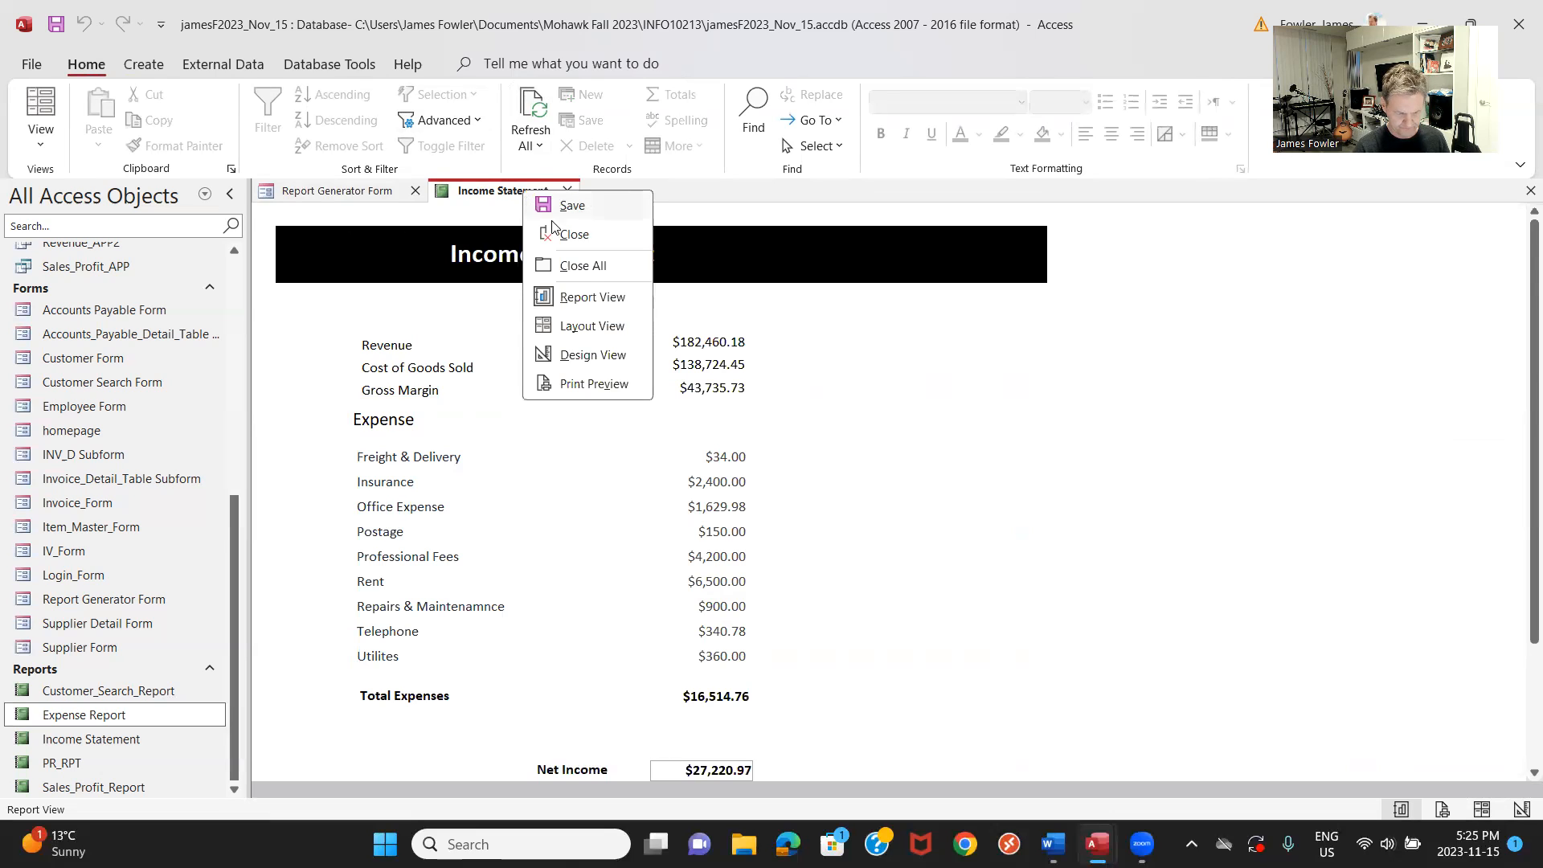
click(608, 357)
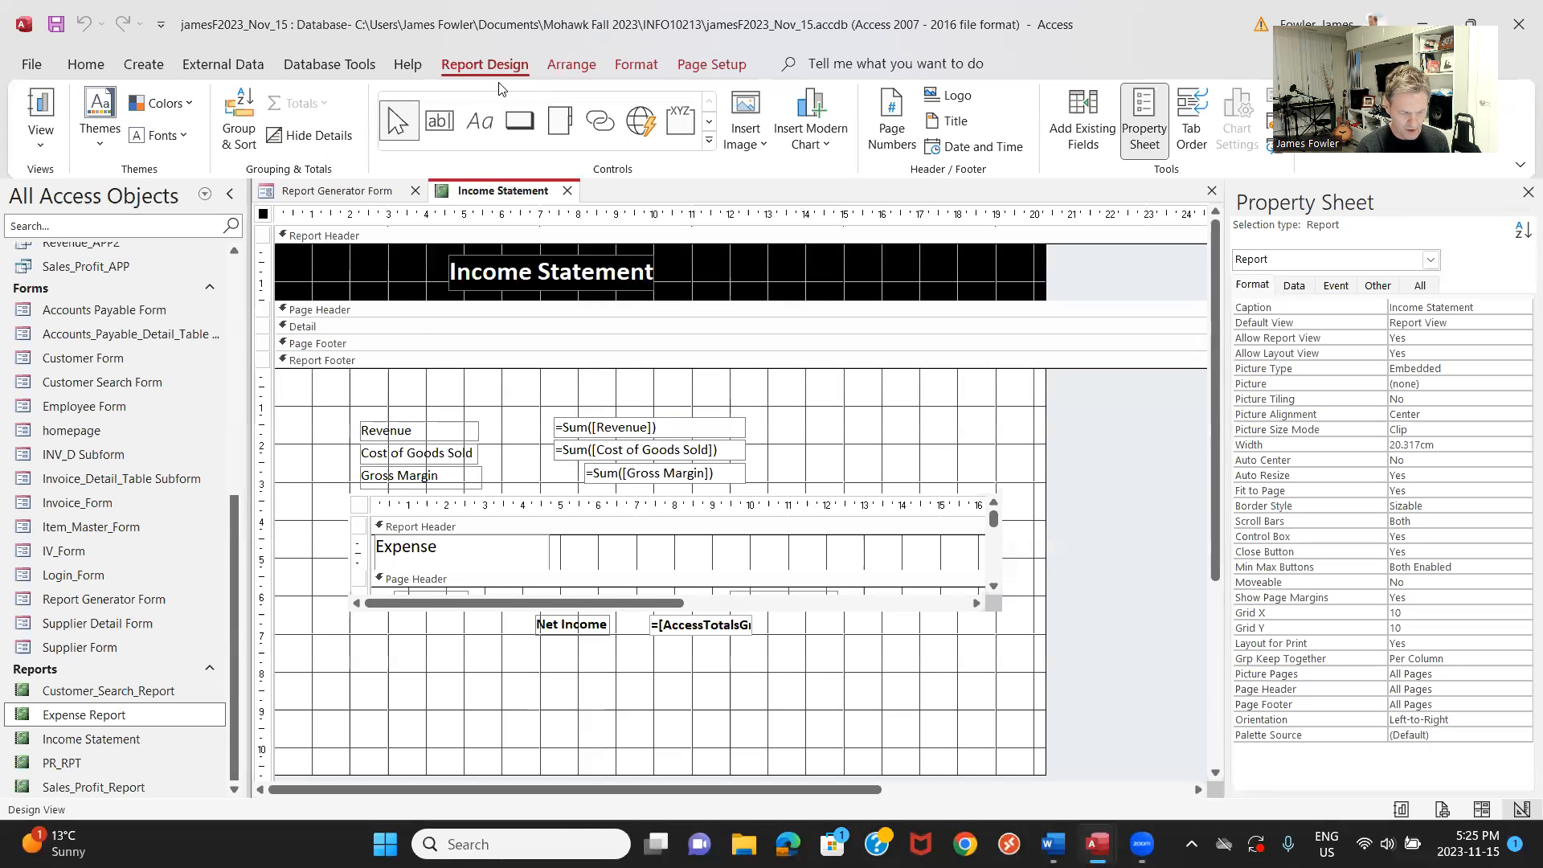
click(441, 126)
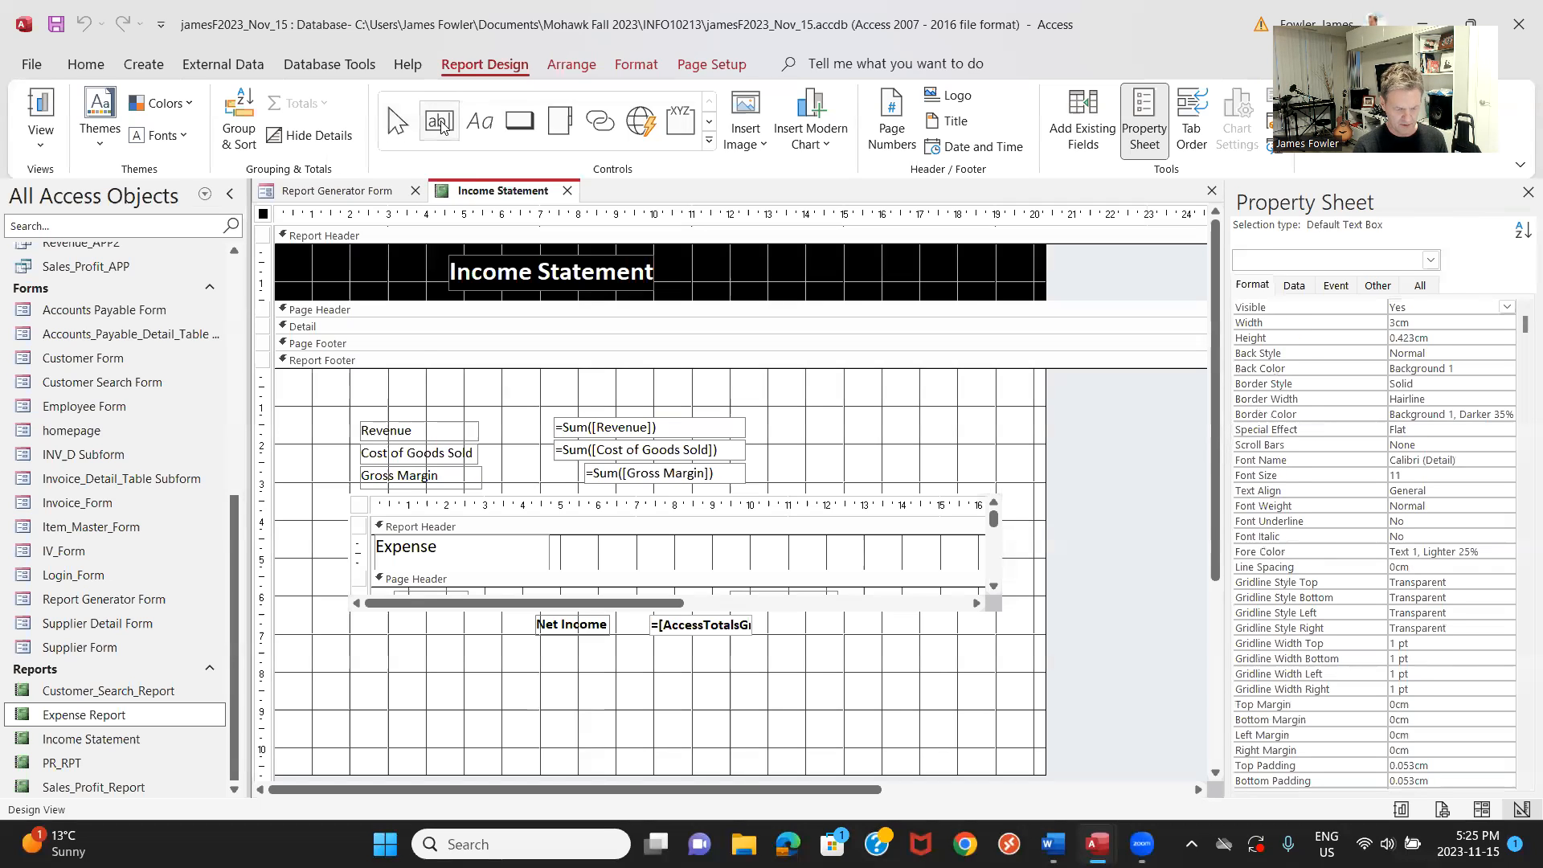
drag(422, 375, 505, 388)
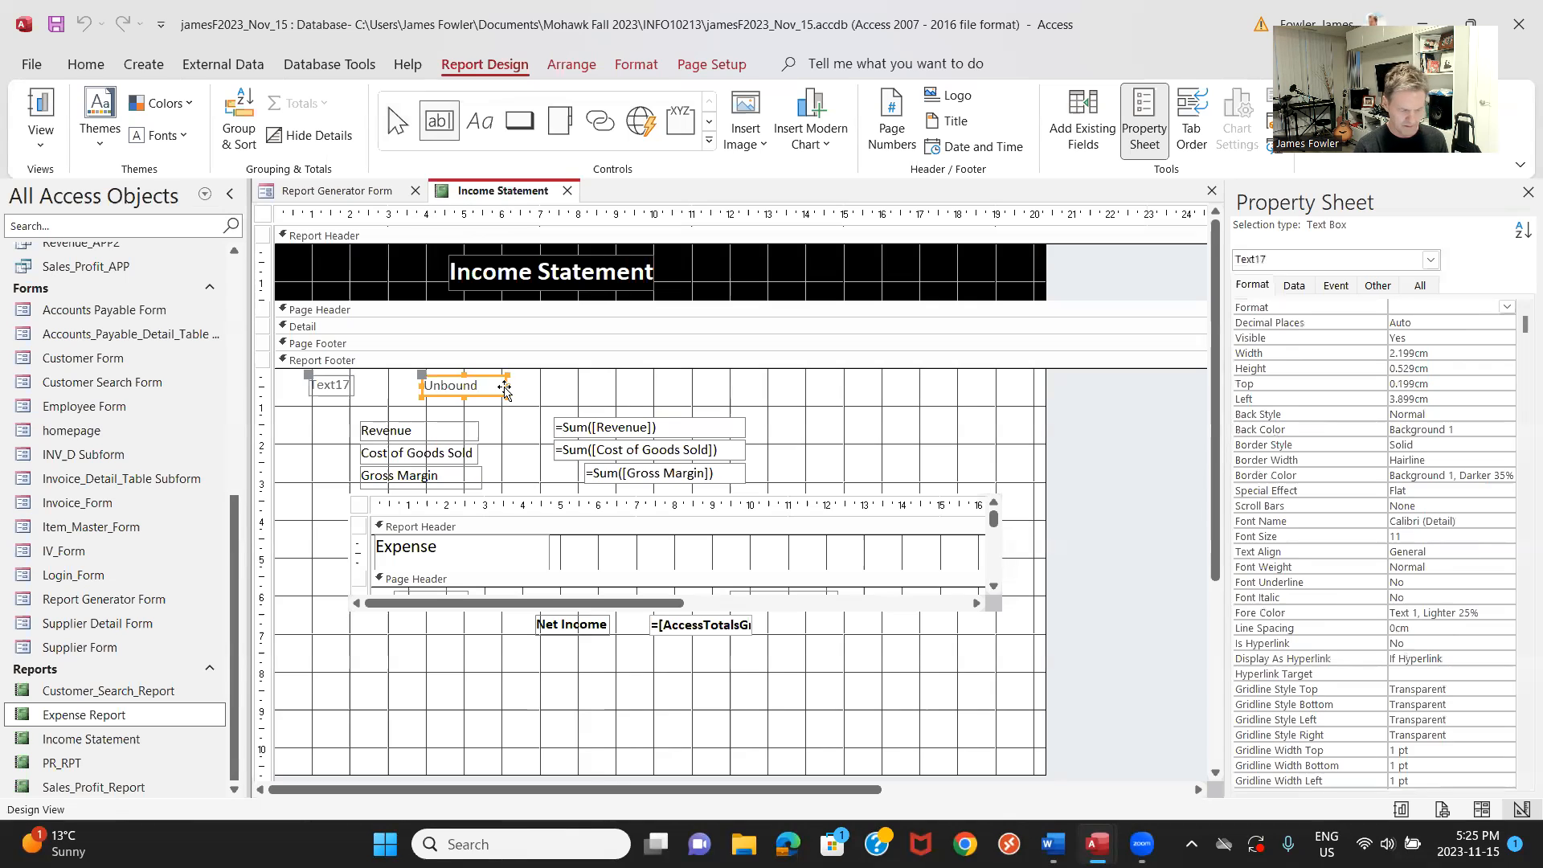
Change the caption of the new text box's label above the Revenue line to From.
click(344, 388)
click(344, 386)
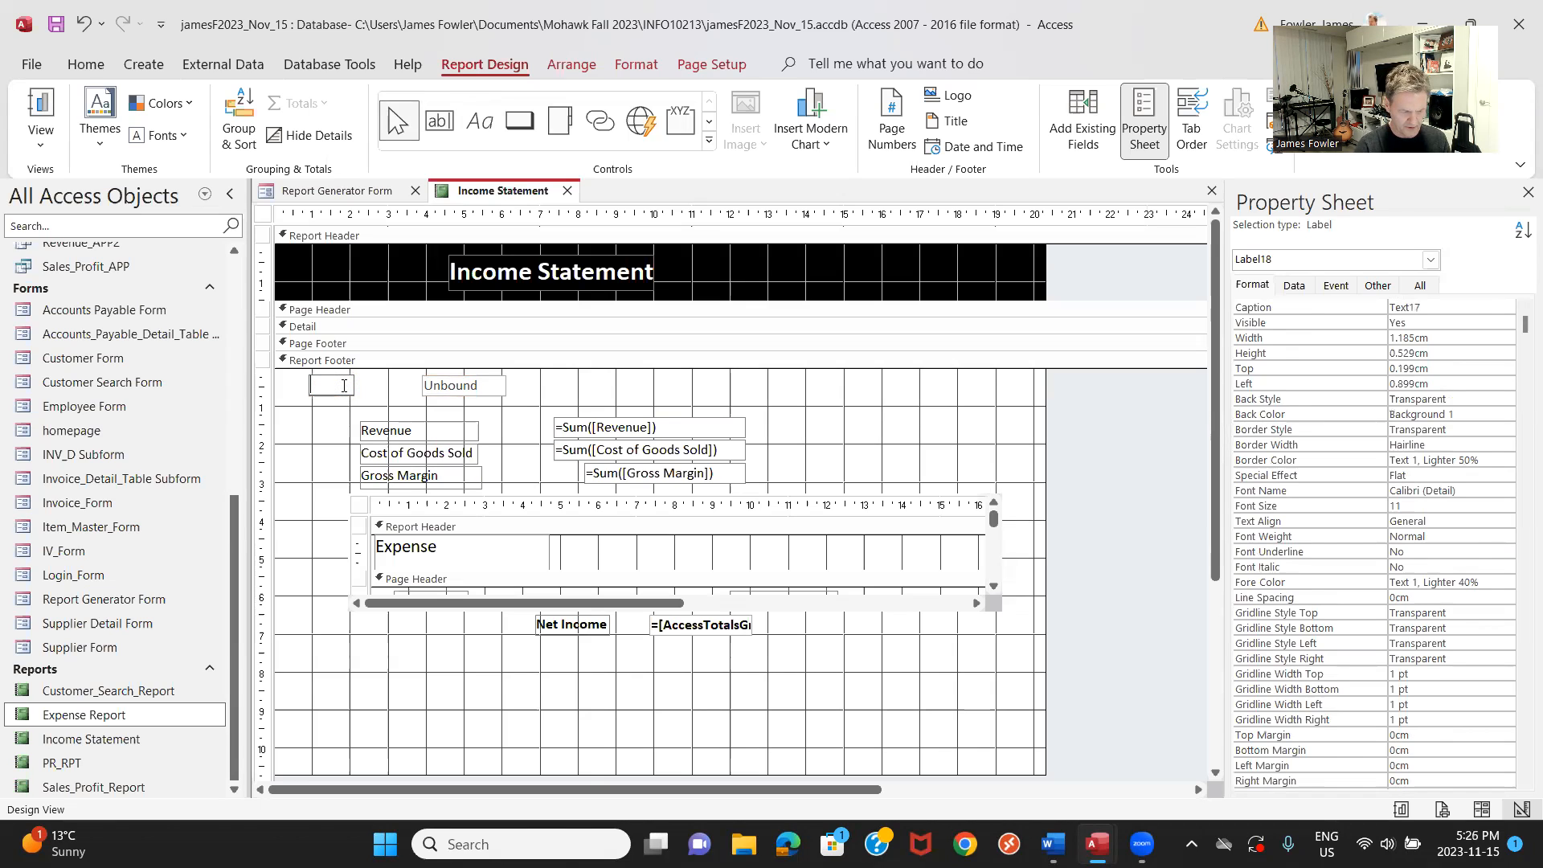
text(From)
click(379, 390)
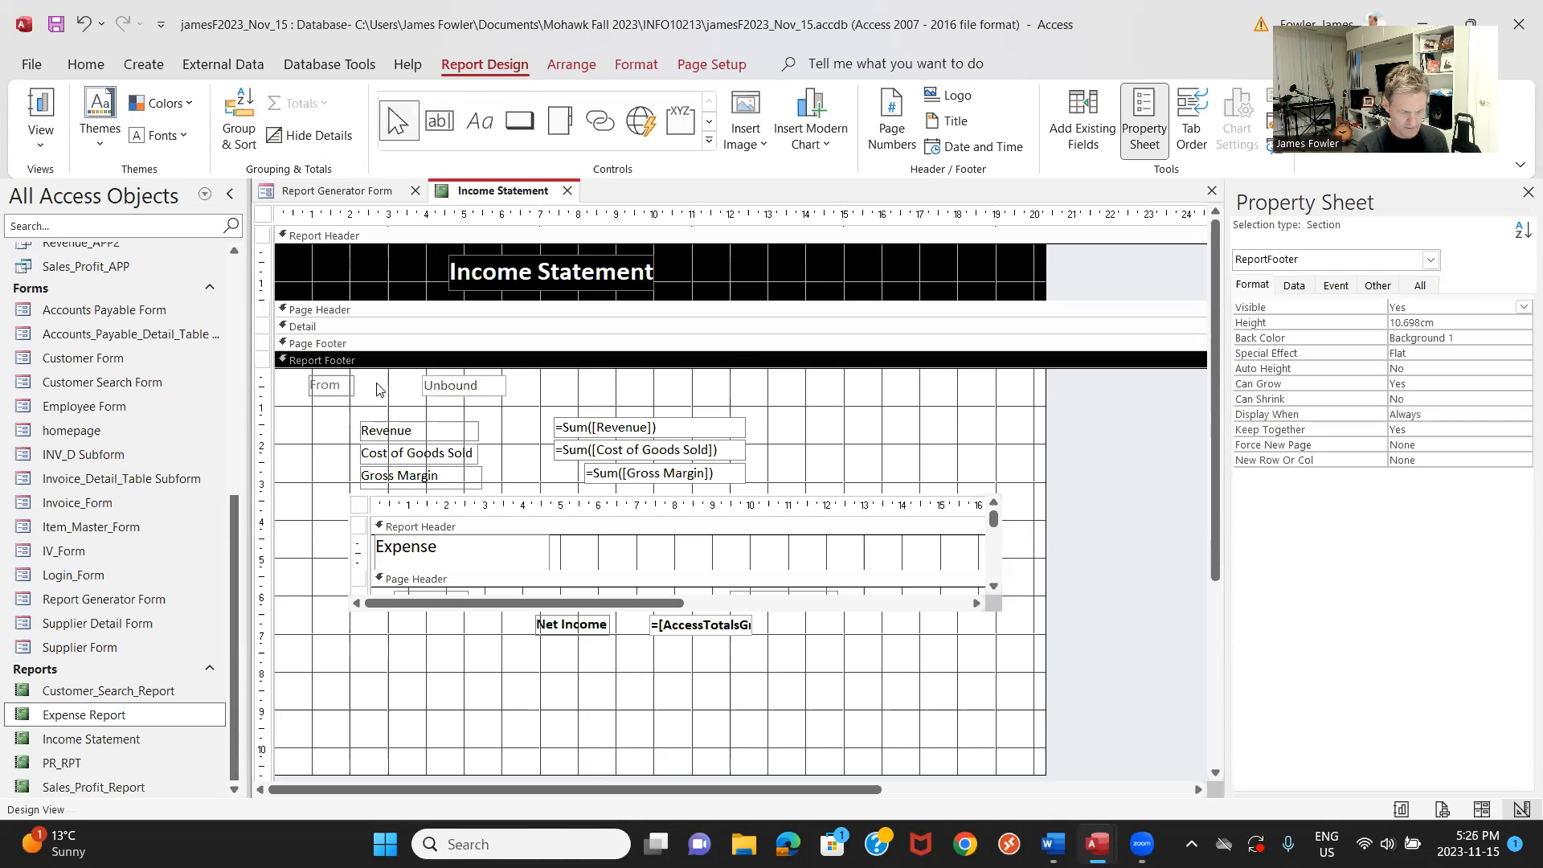
Set the font colour of the From label and its unbound text box to black.
click(343, 390)
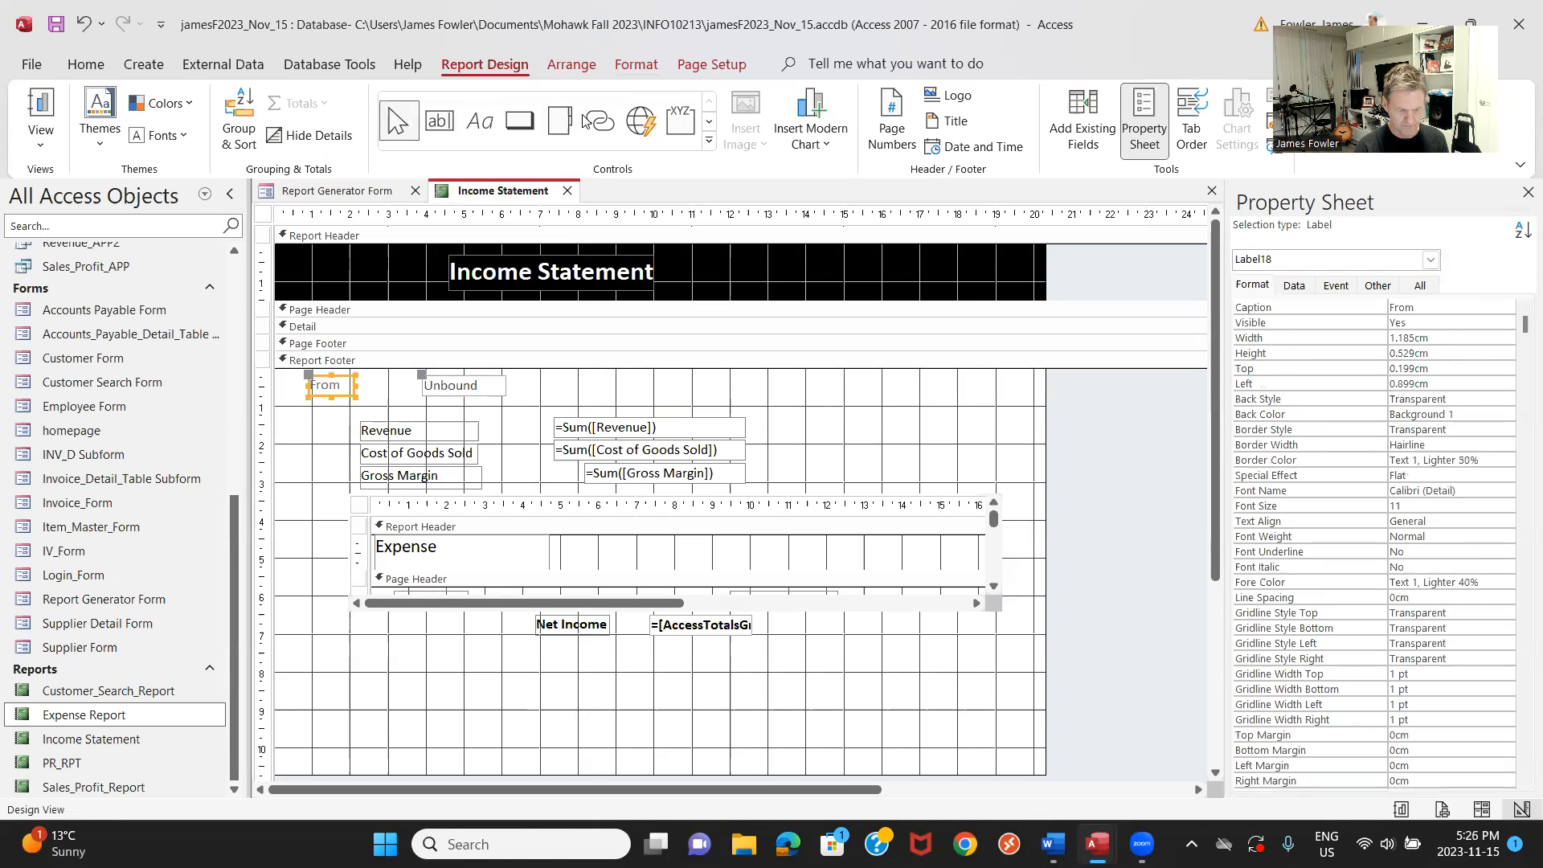
click(636, 64)
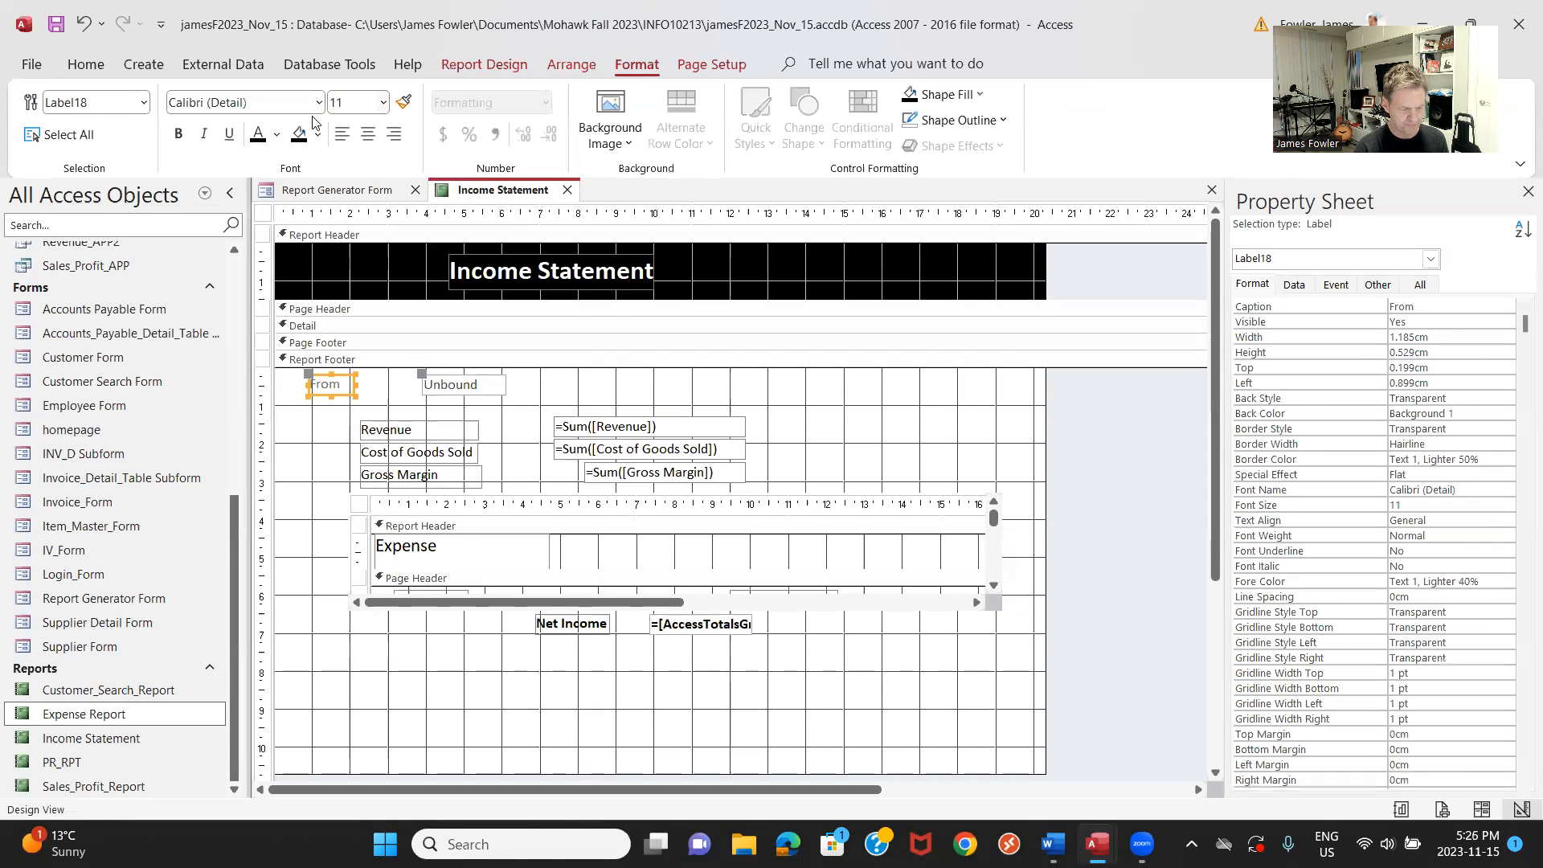
click(276, 144)
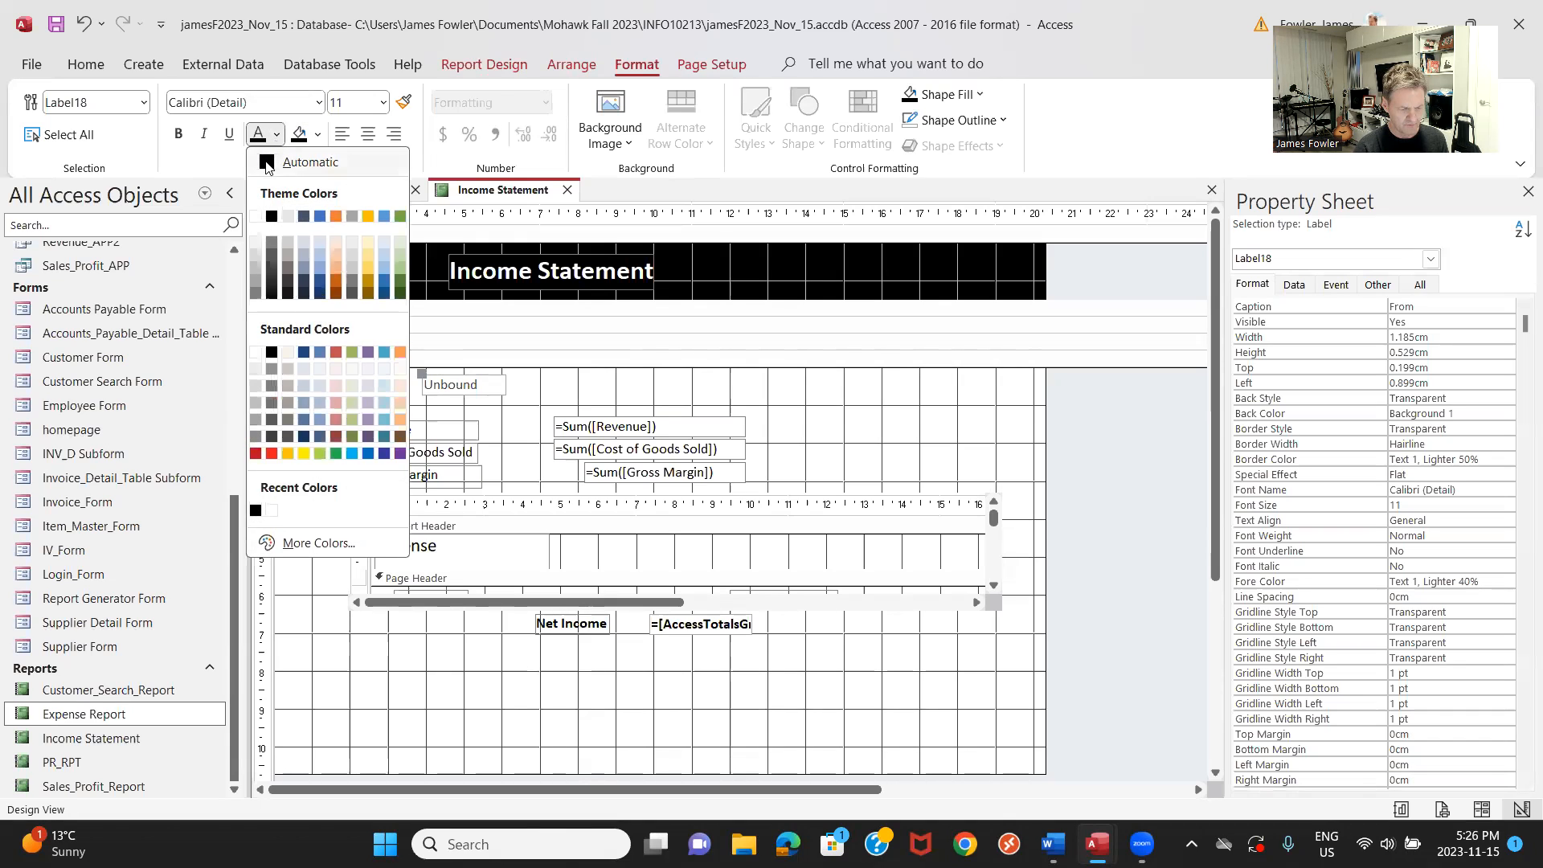
click(267, 167)
click(493, 388)
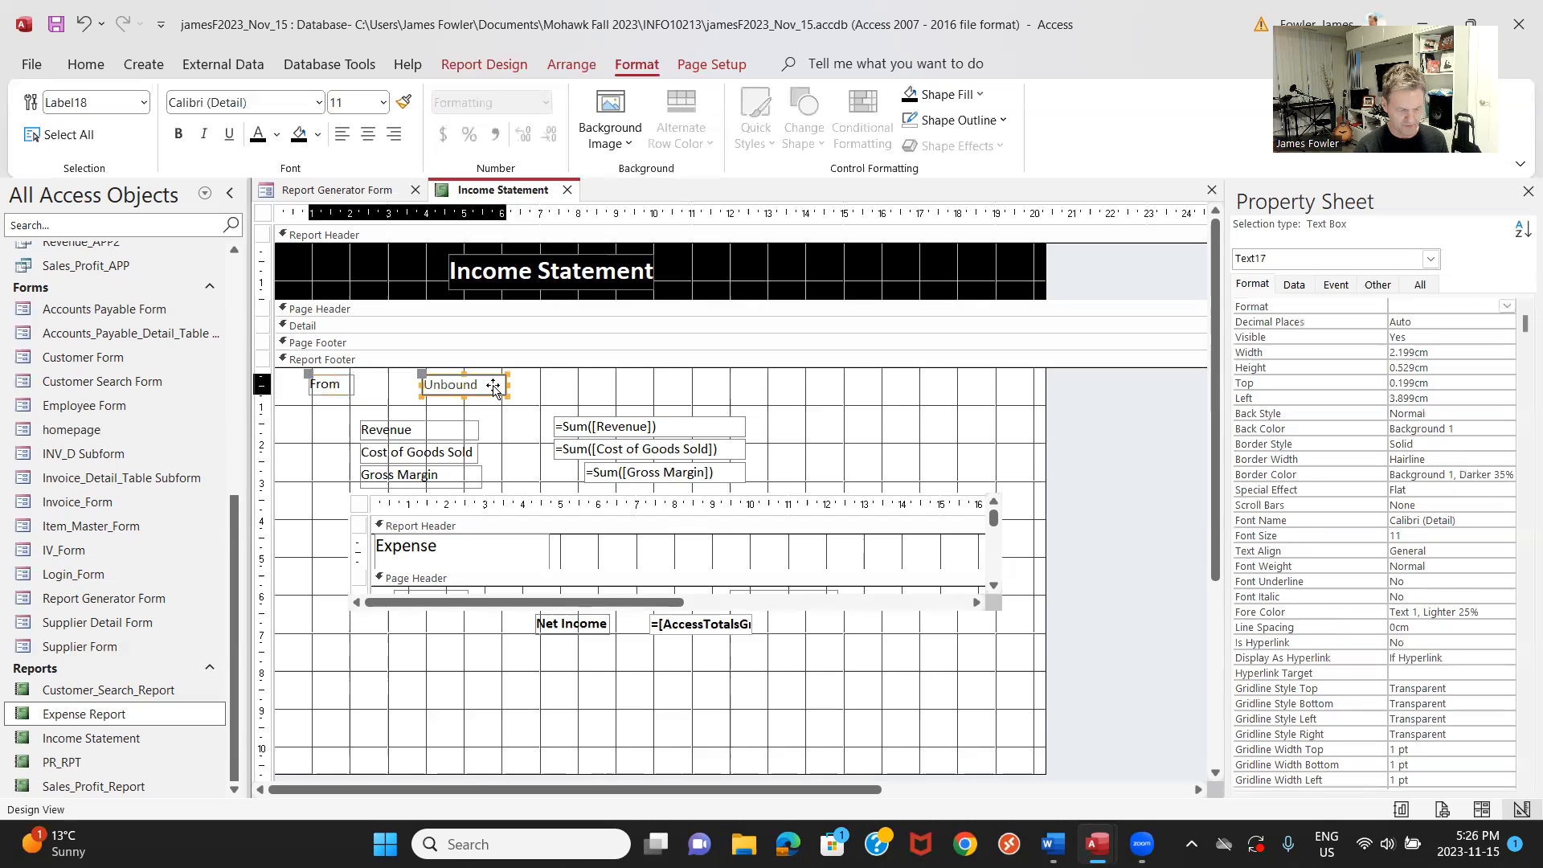
click(277, 138)
click(271, 167)
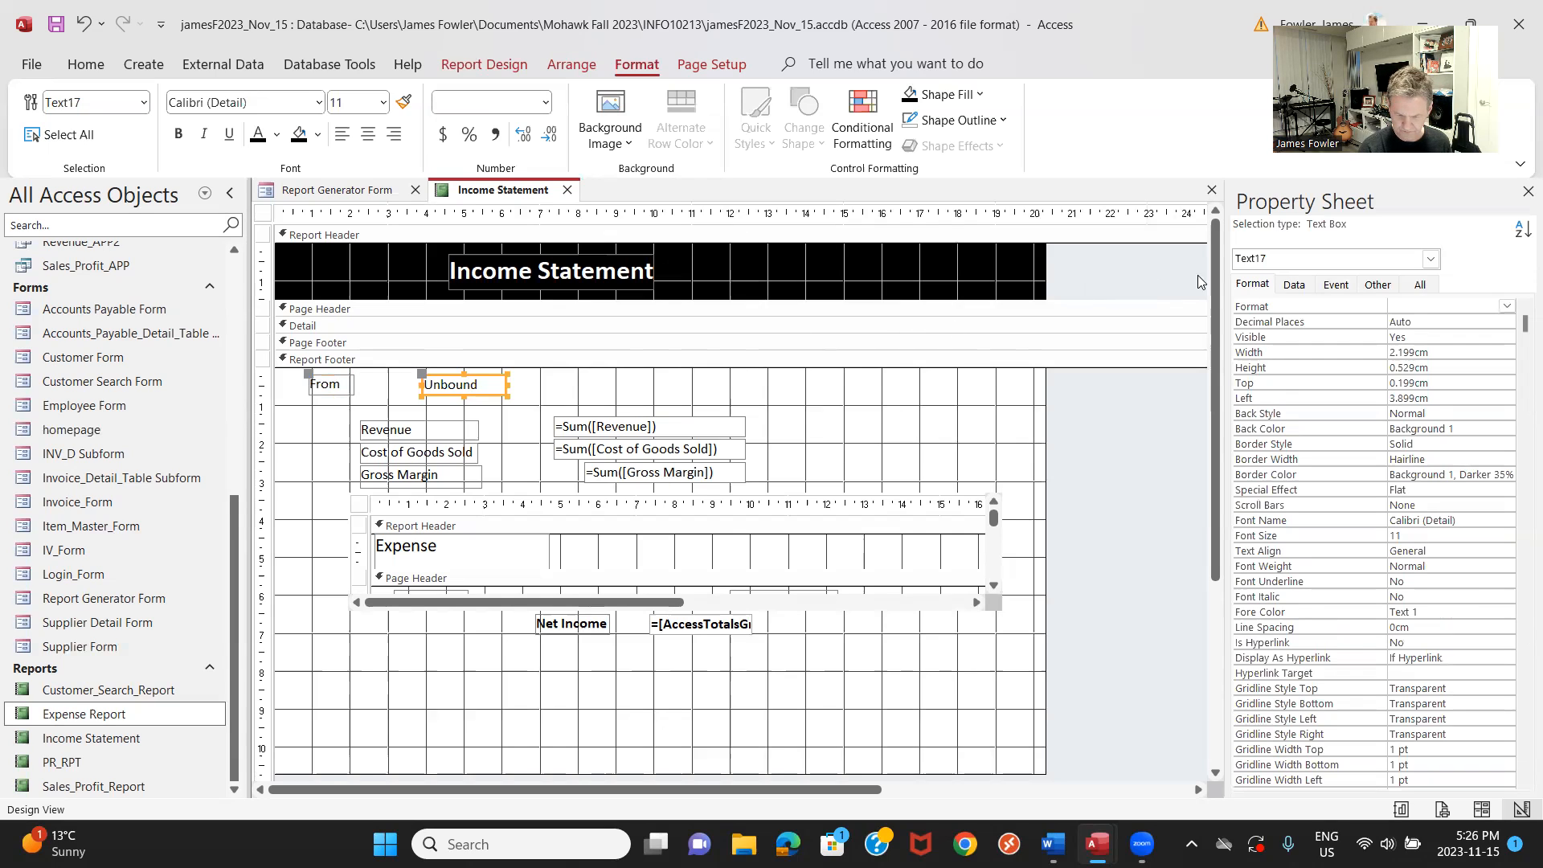
Set the From text box's control source to =[Forms]![Report Generator Form]![From] using the Expression Builder.
click(1296, 286)
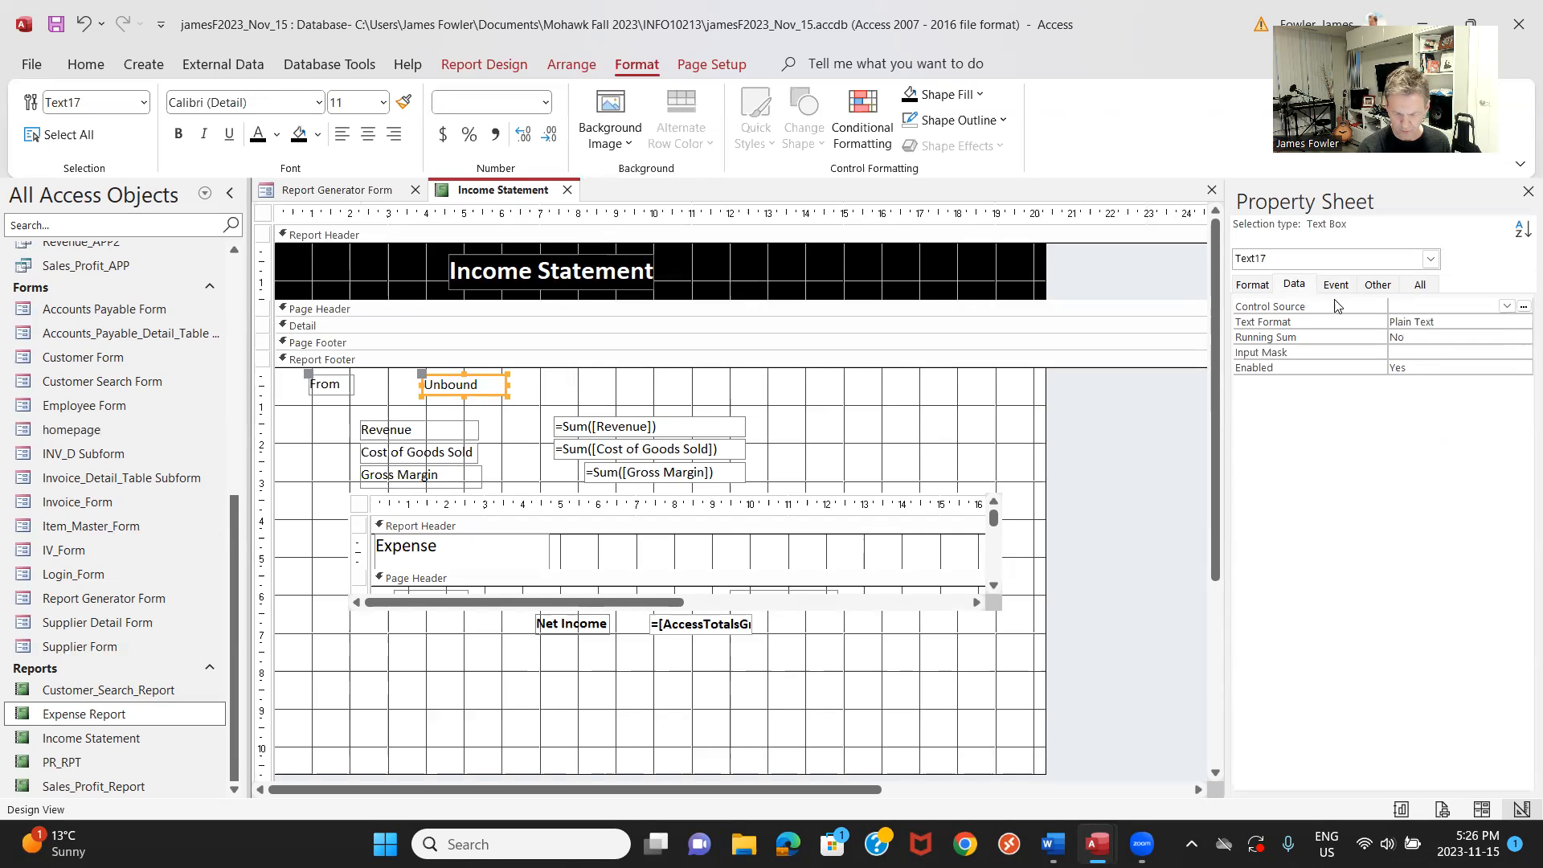
click(1522, 307)
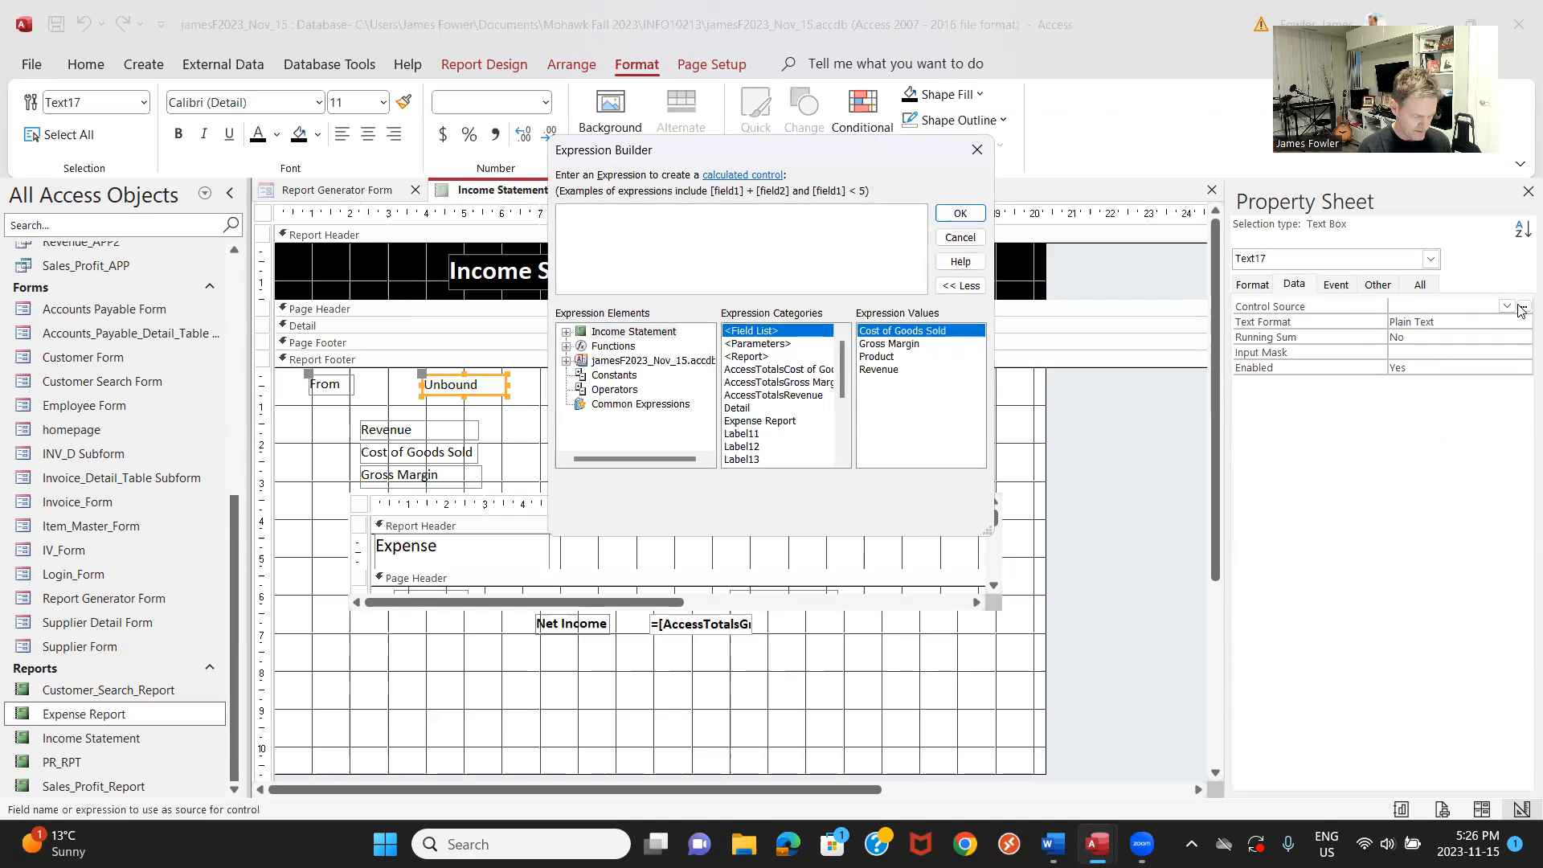
text(=)
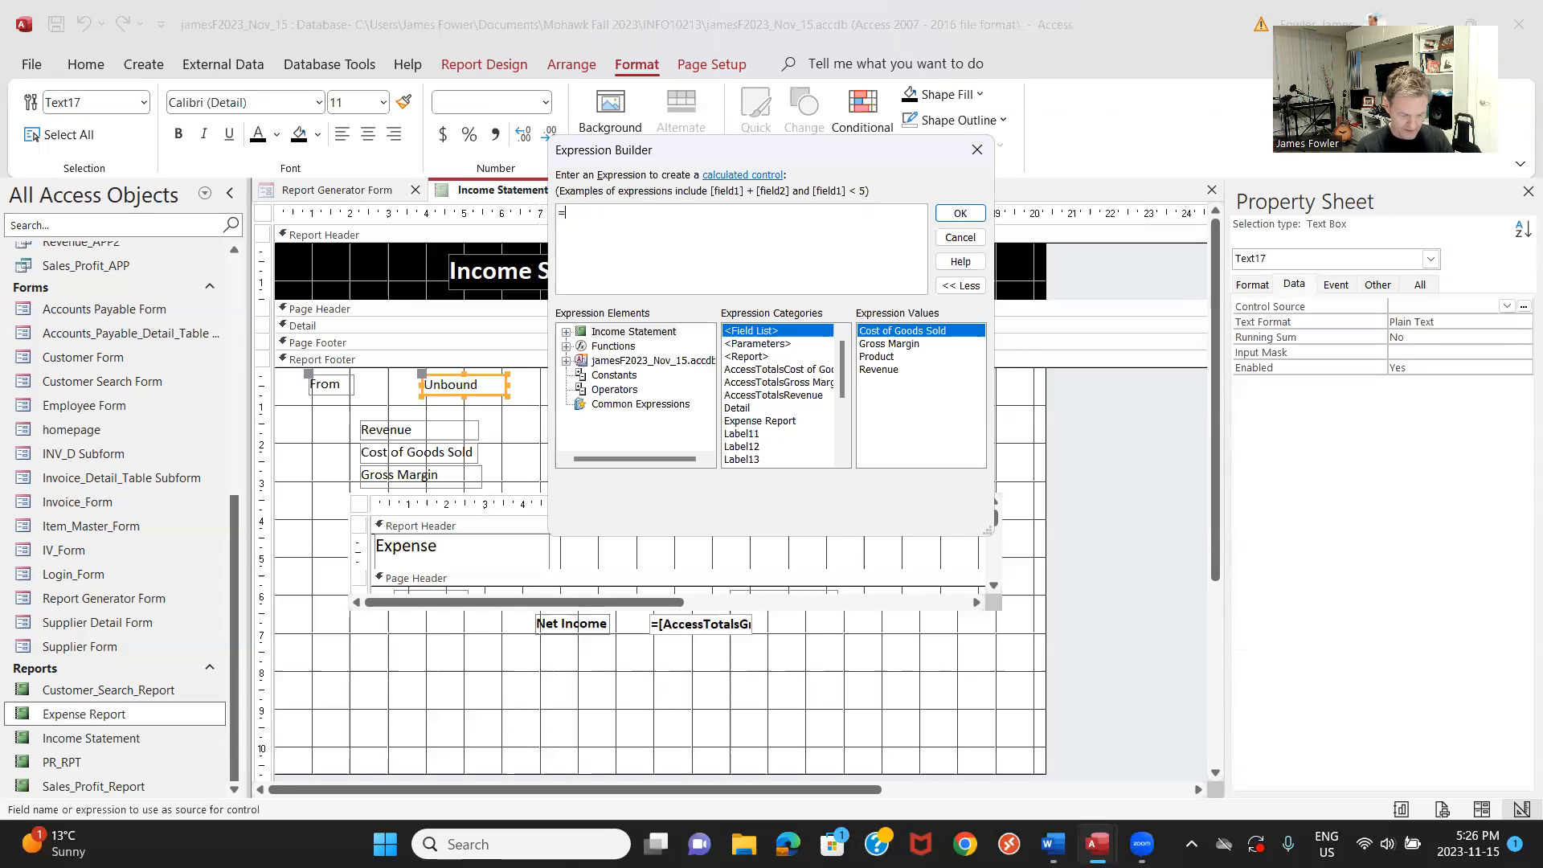
text(F)
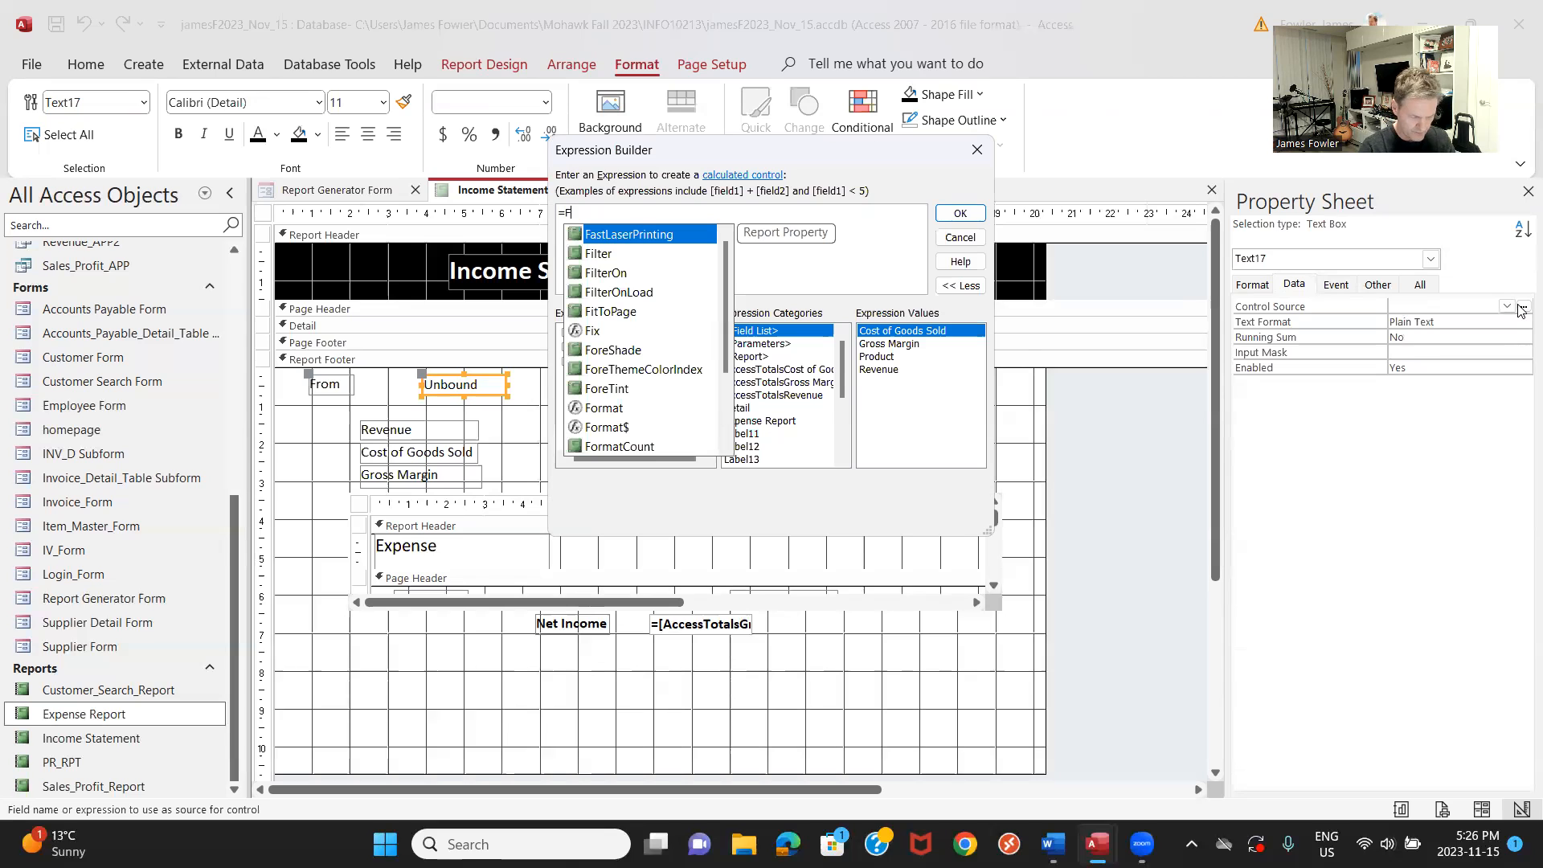
text(or)
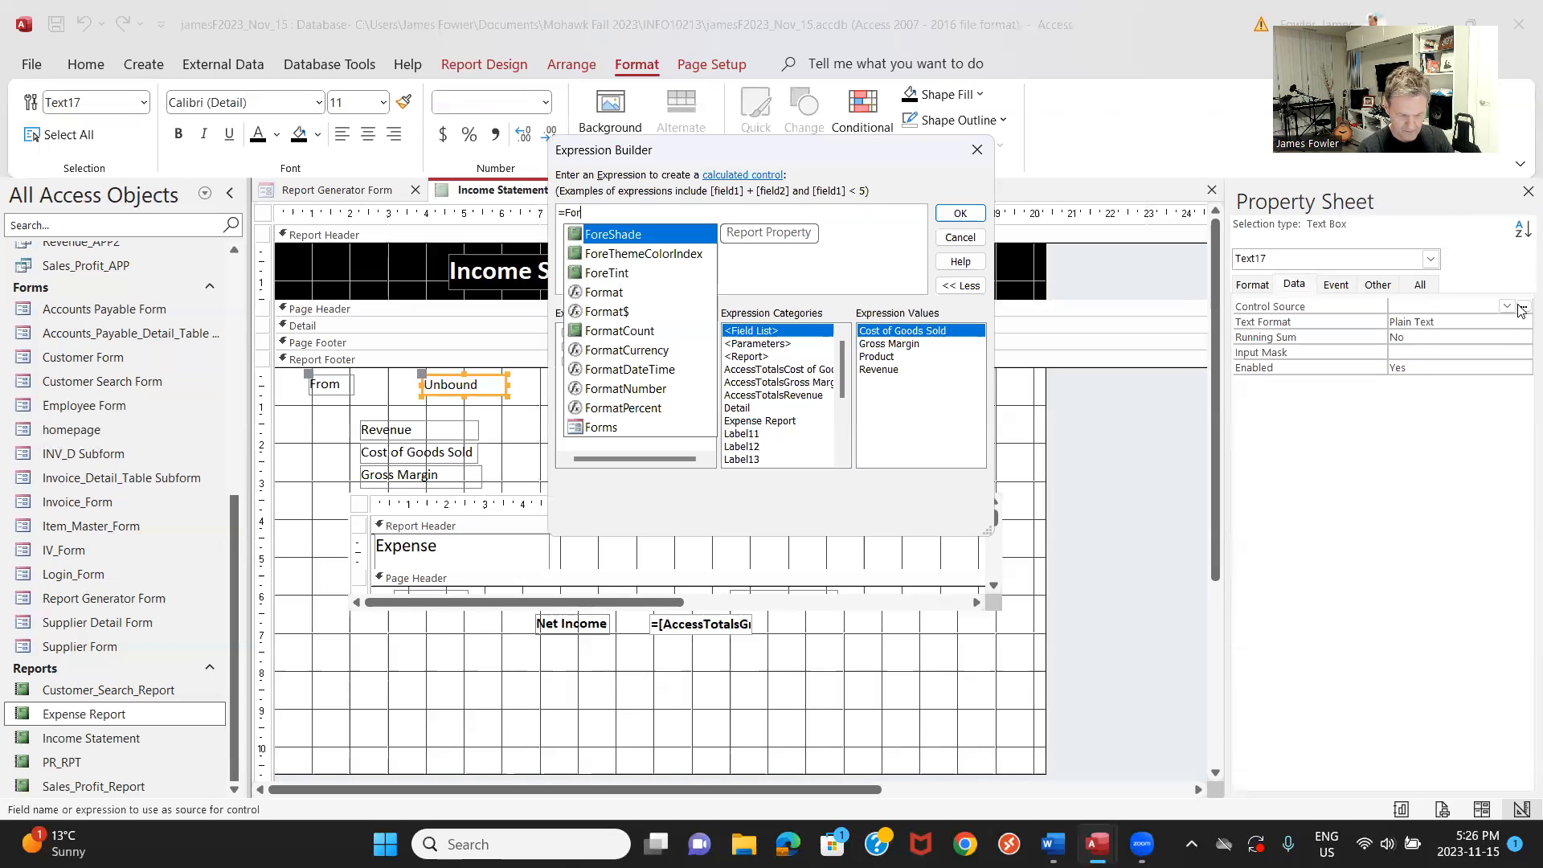
text(m)
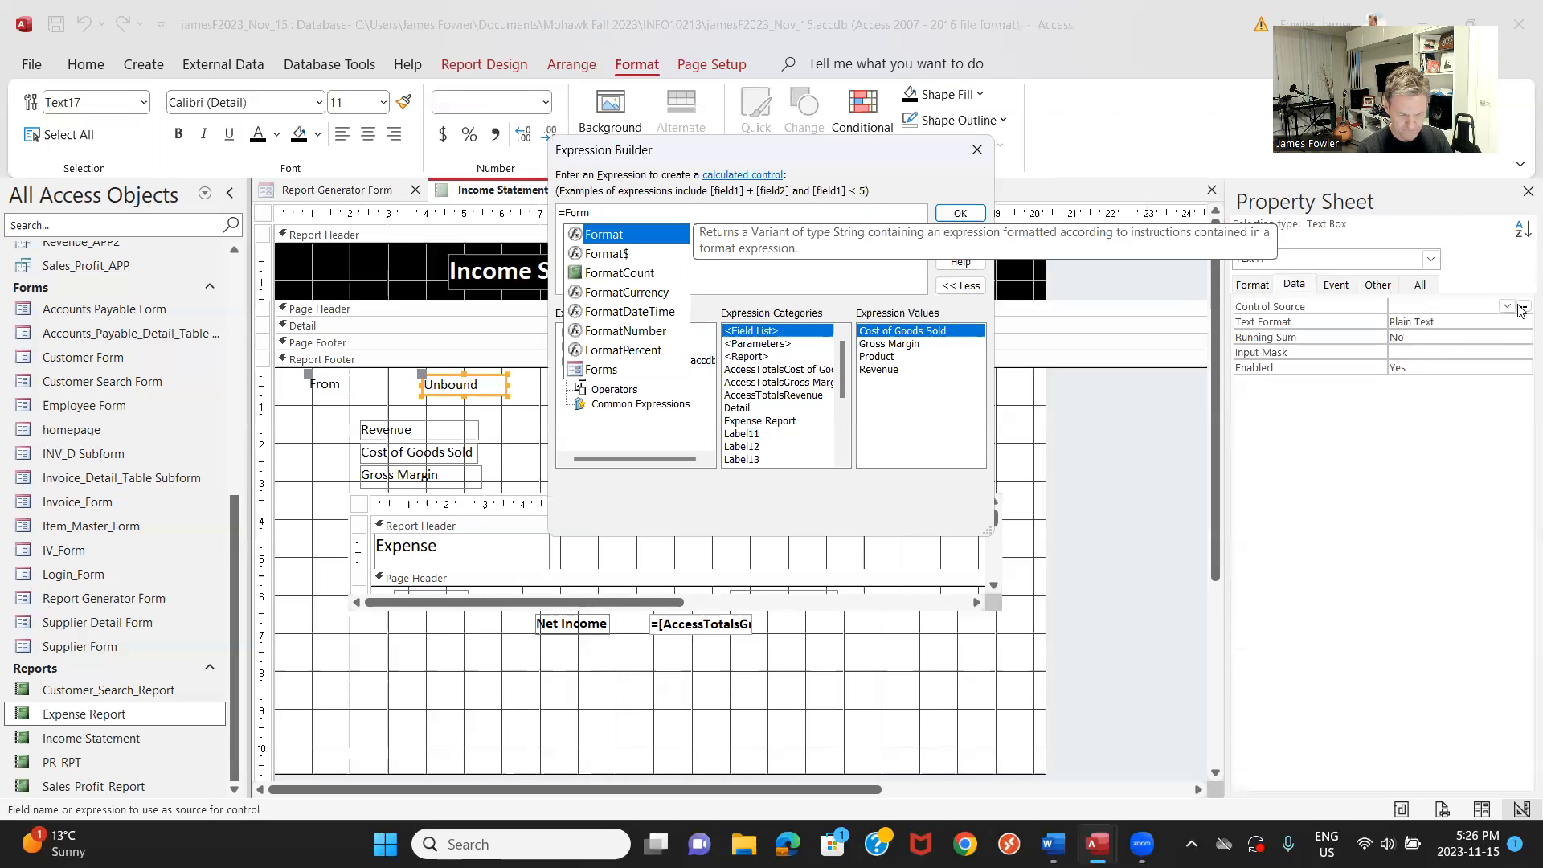
text(s)
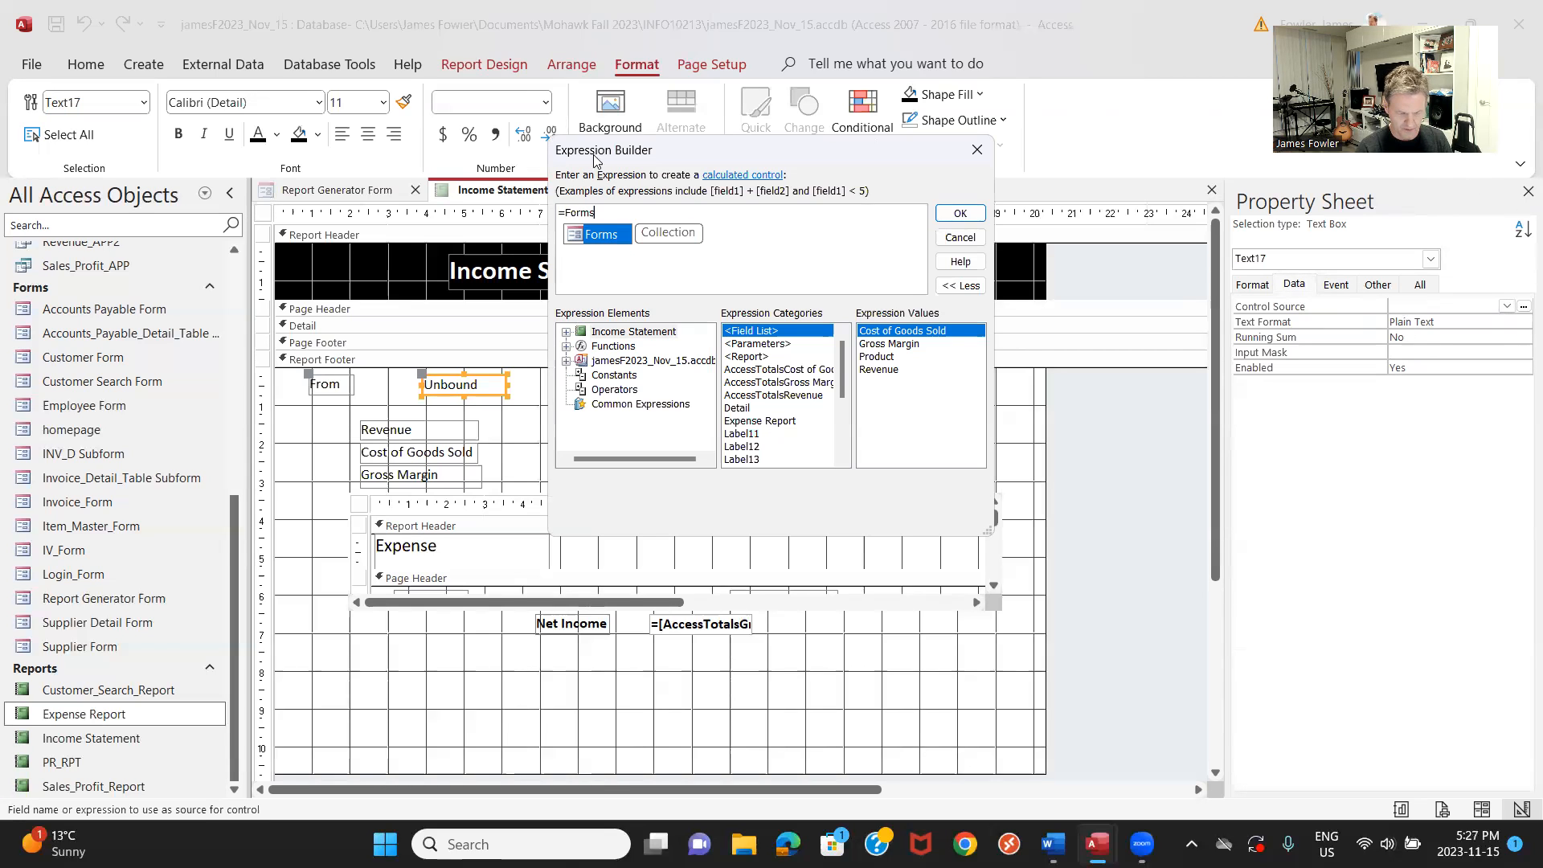
double_click(600, 235)
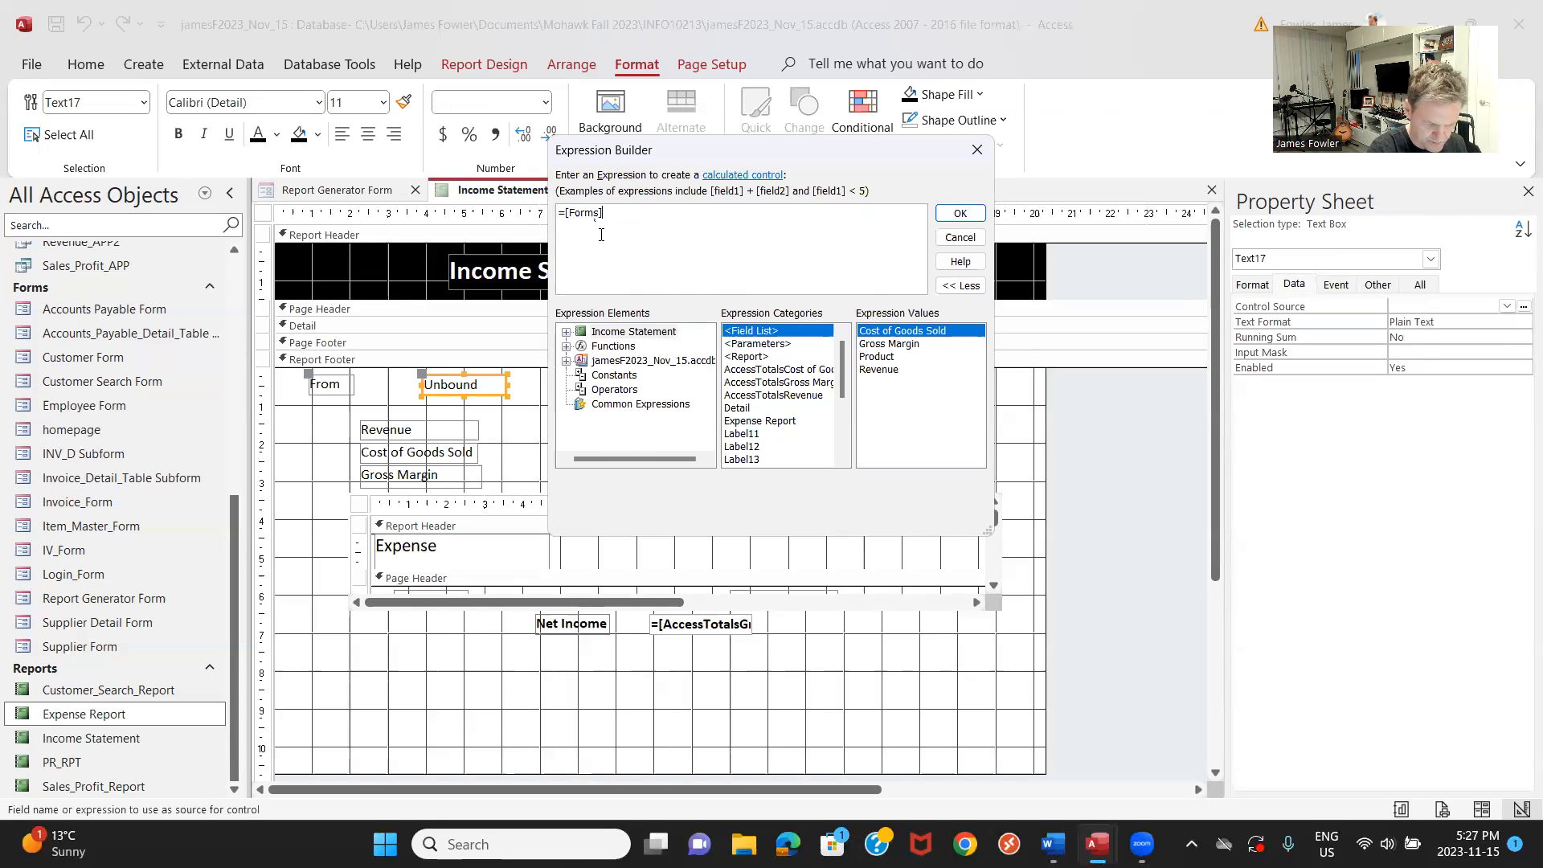
text(!)
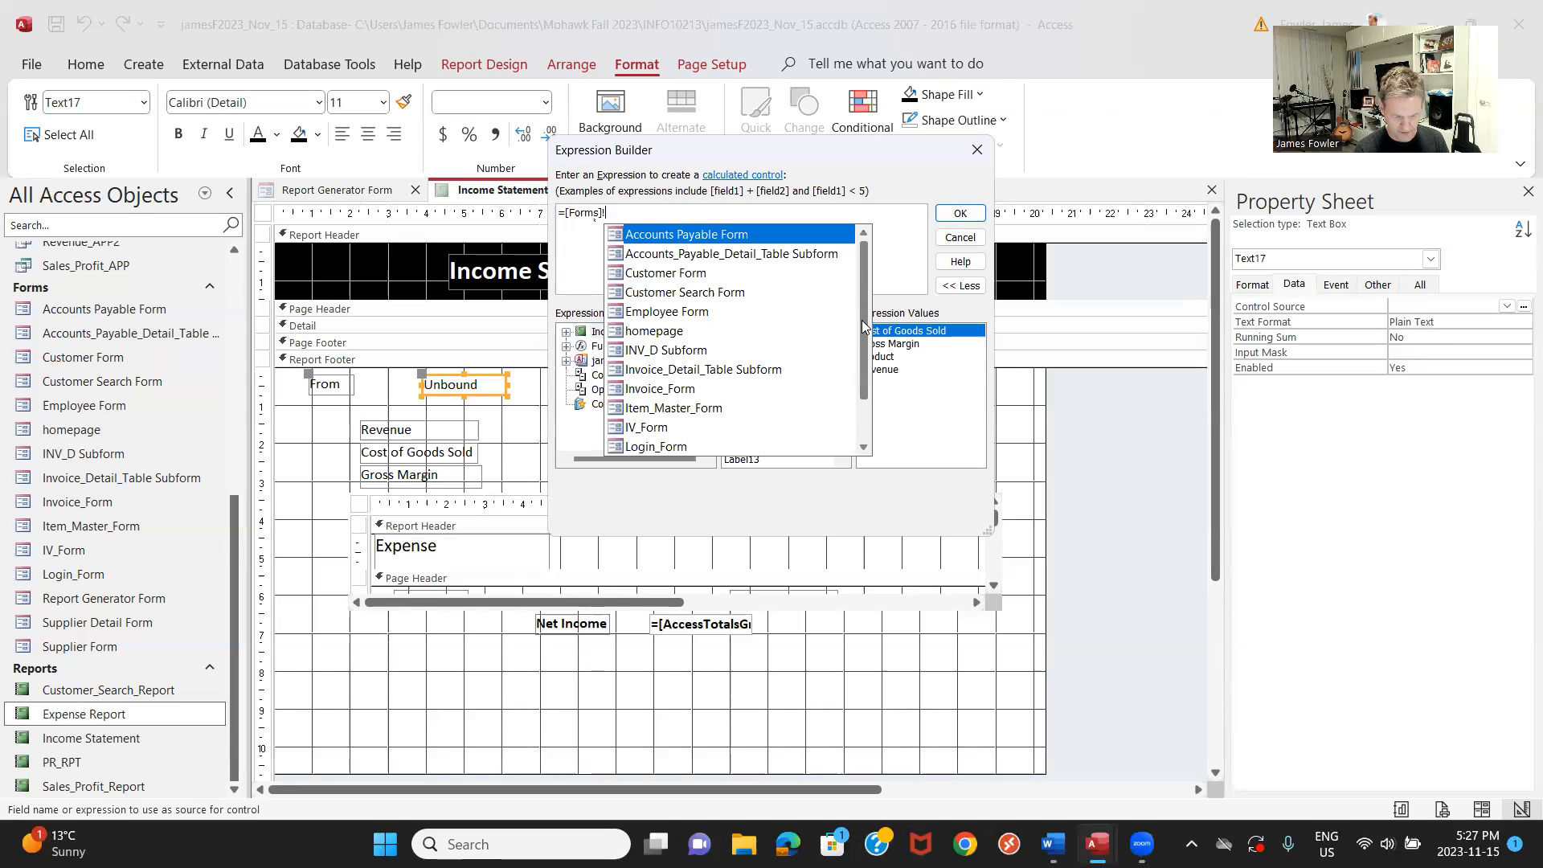
scroll(866, 370, down, 1)
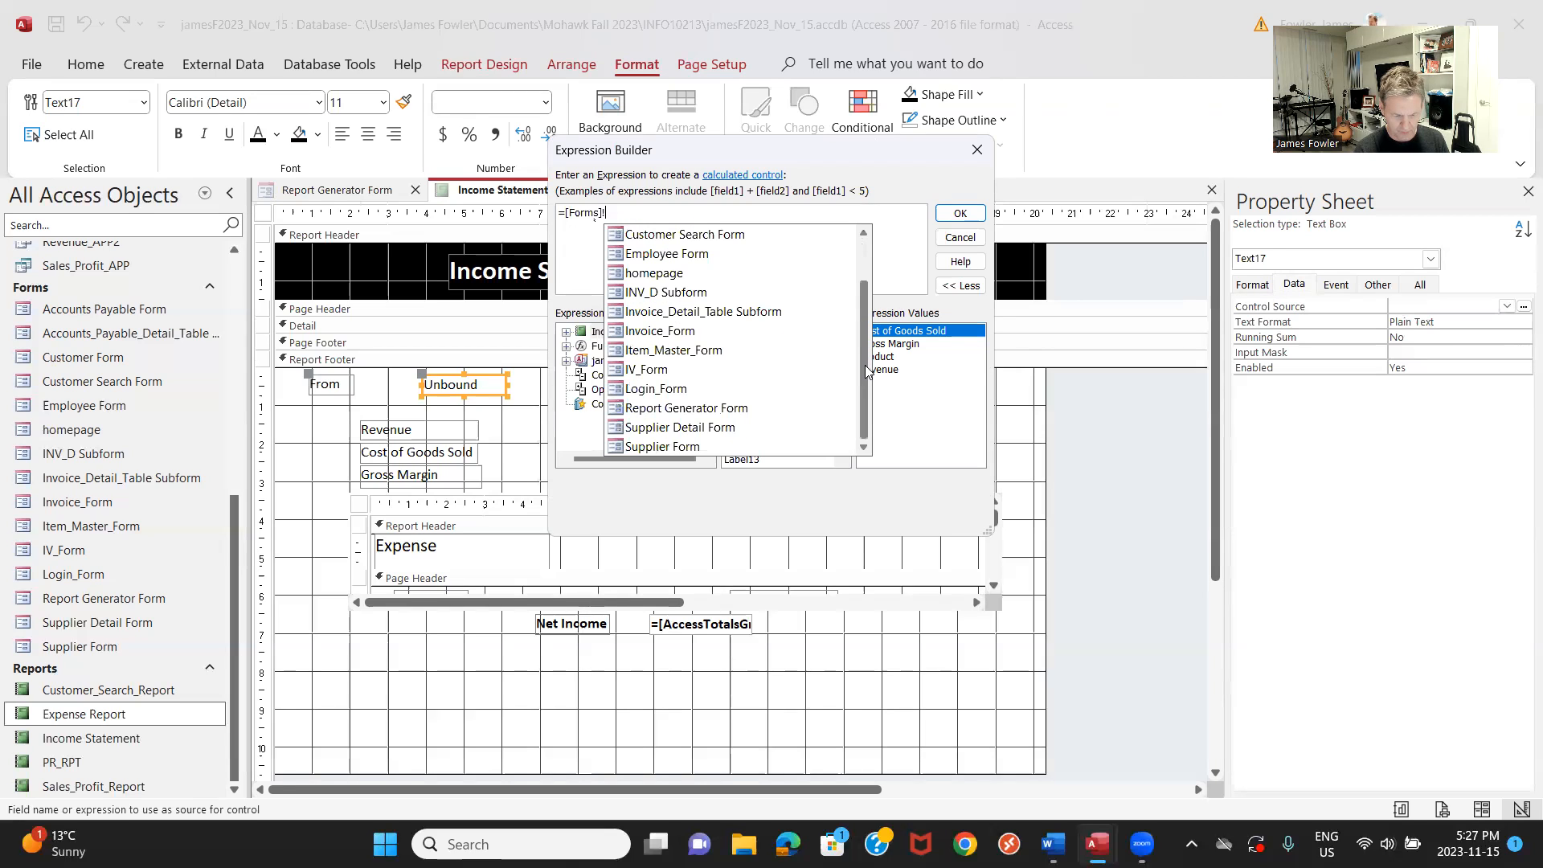
double_click(734, 410)
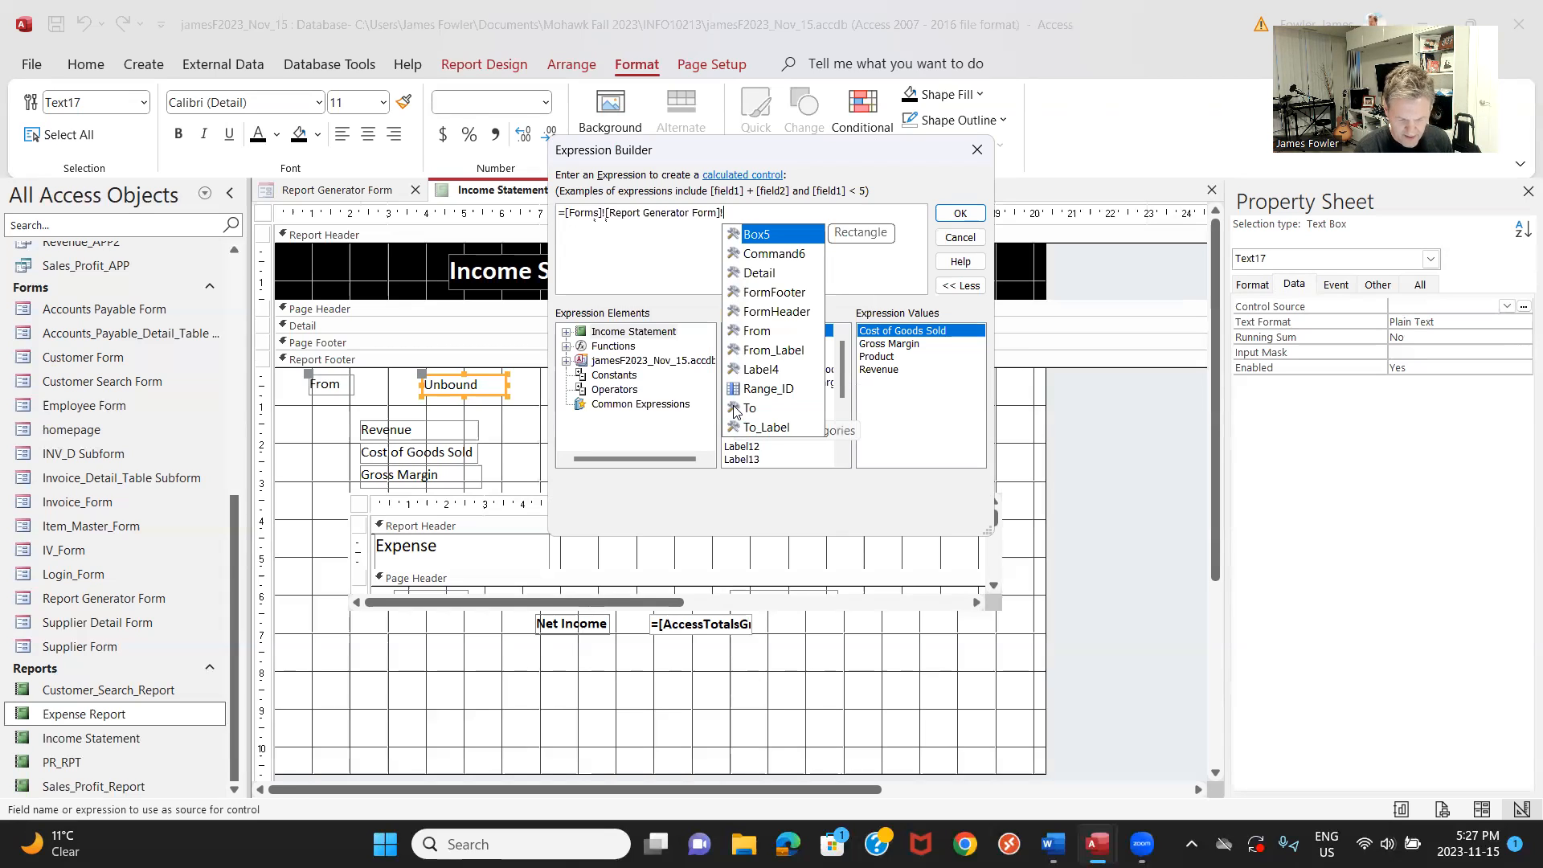
click(765, 336)
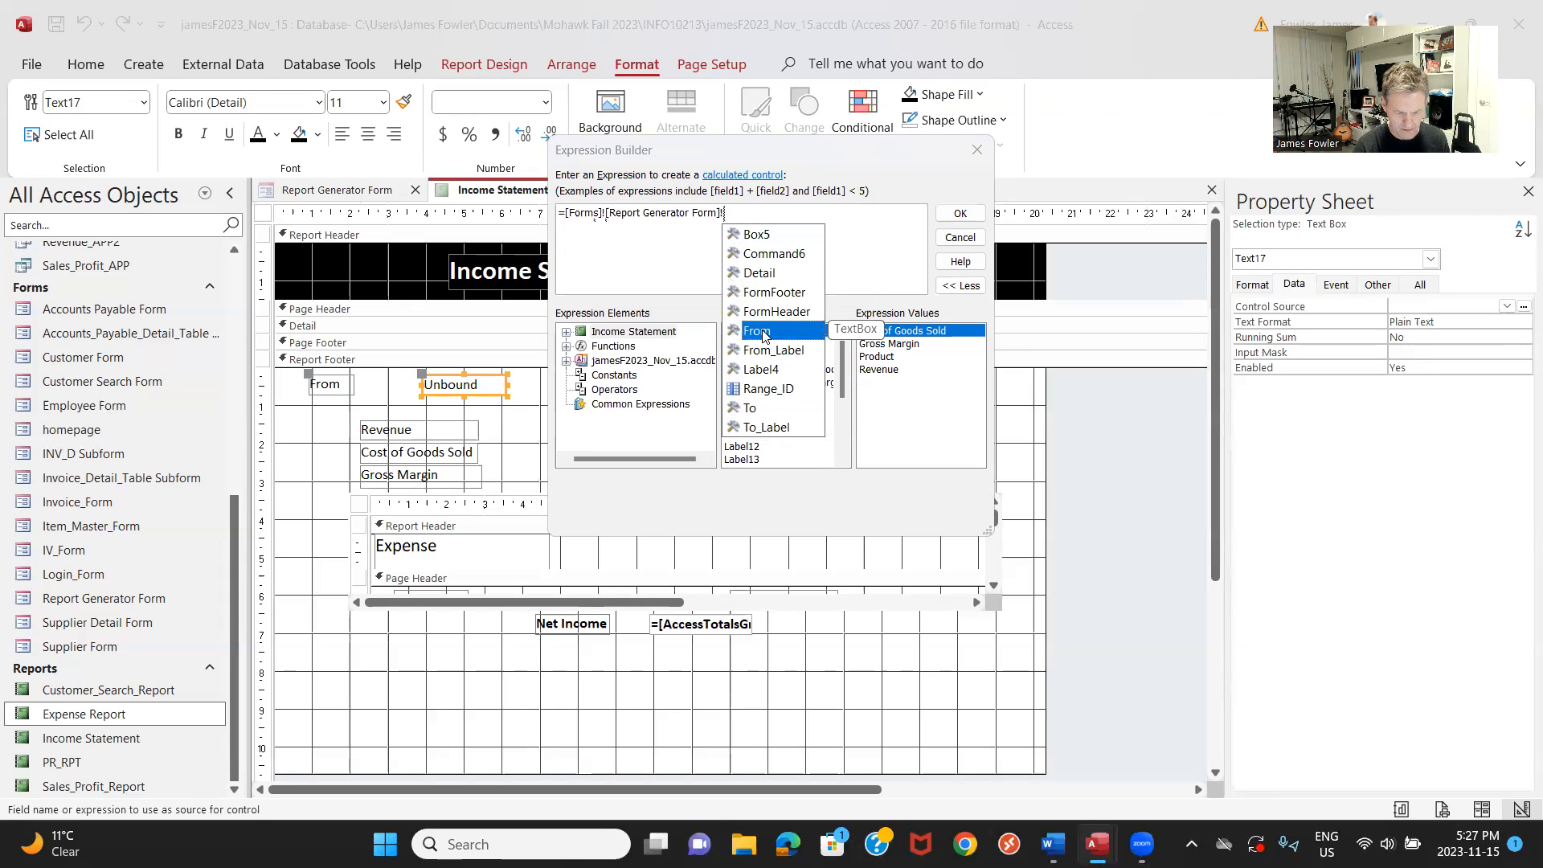
double_click(764, 336)
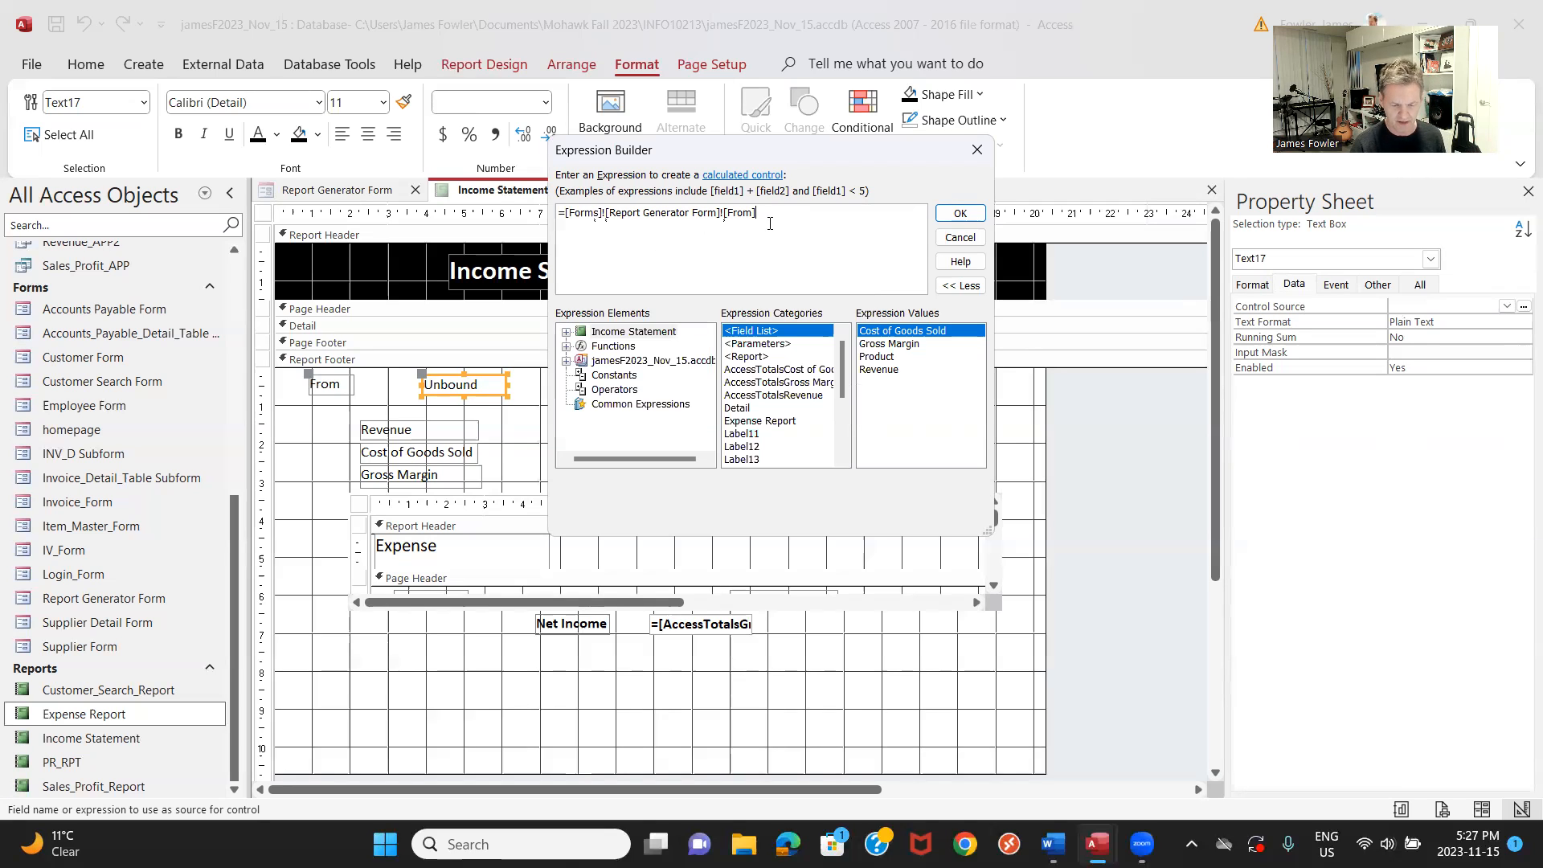
click(958, 213)
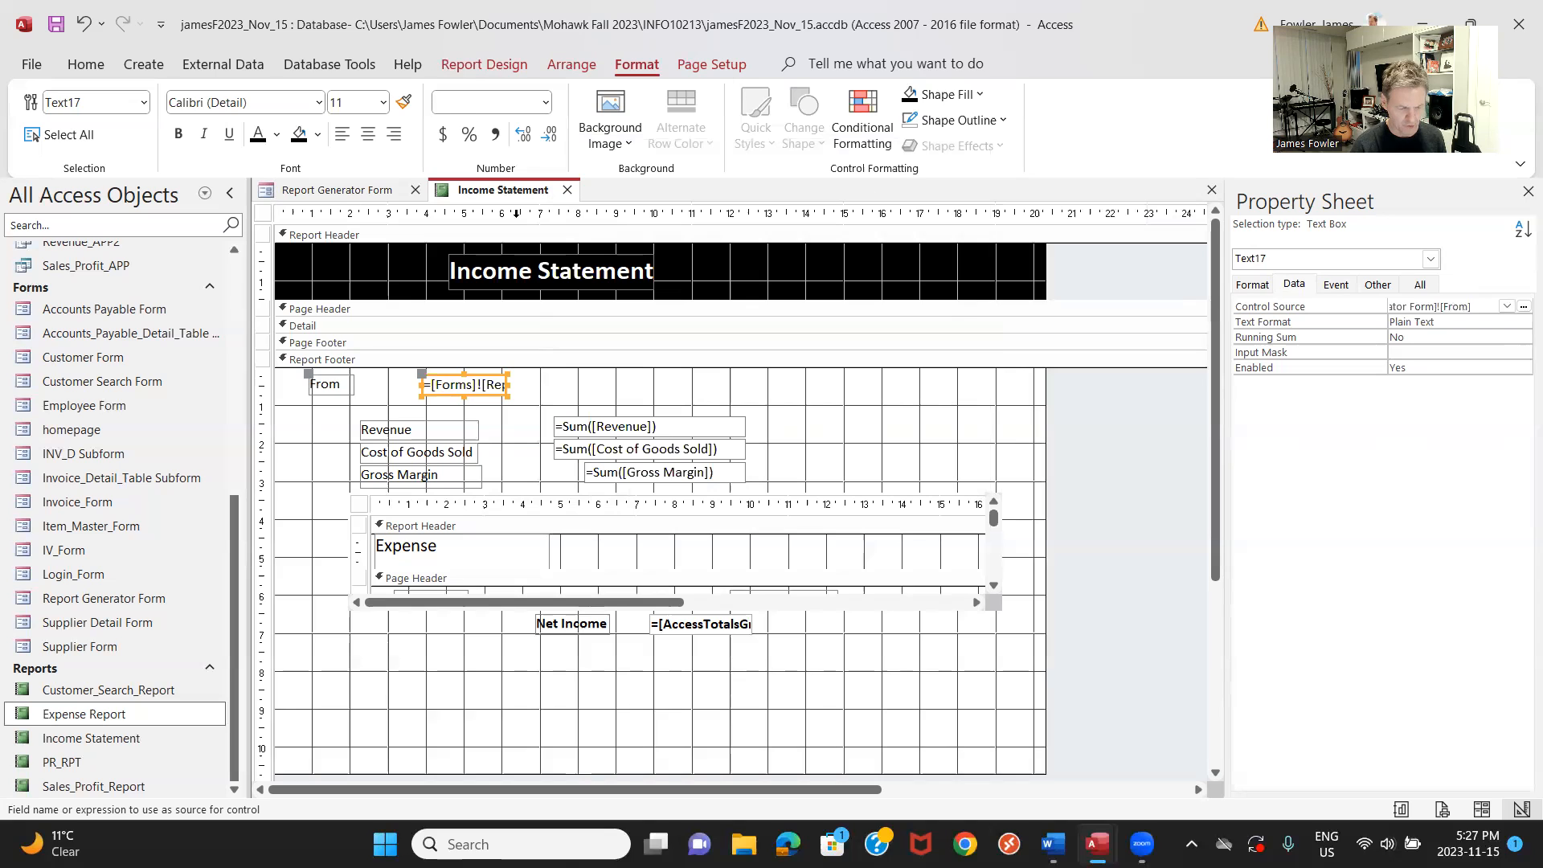
Add a second unbound text box about 2.9 cm wide in the Report Footer, to the right of the From text box.
click(505, 65)
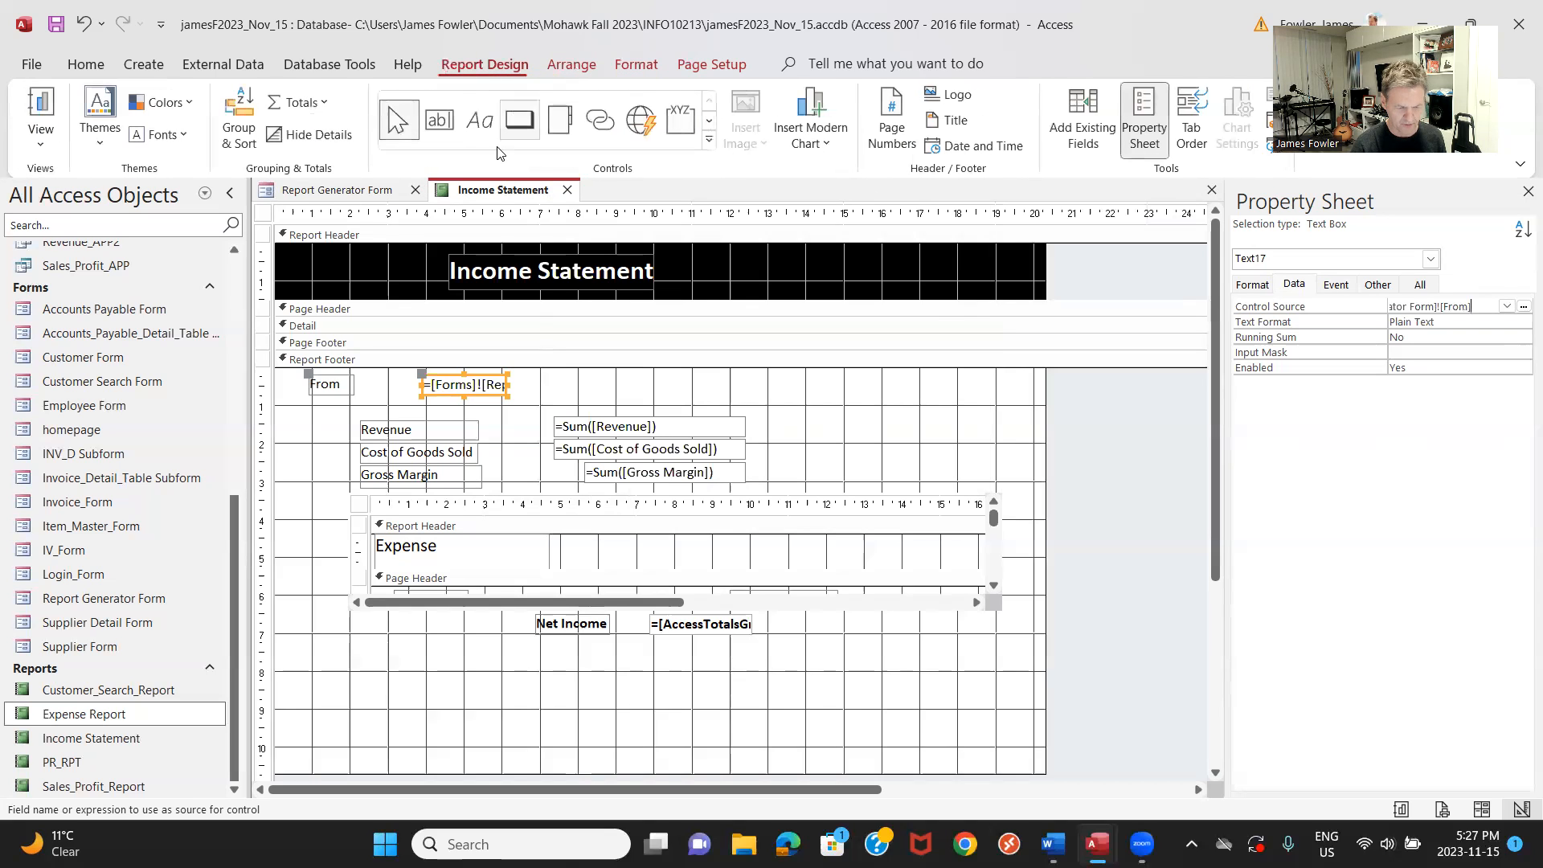
click(440, 122)
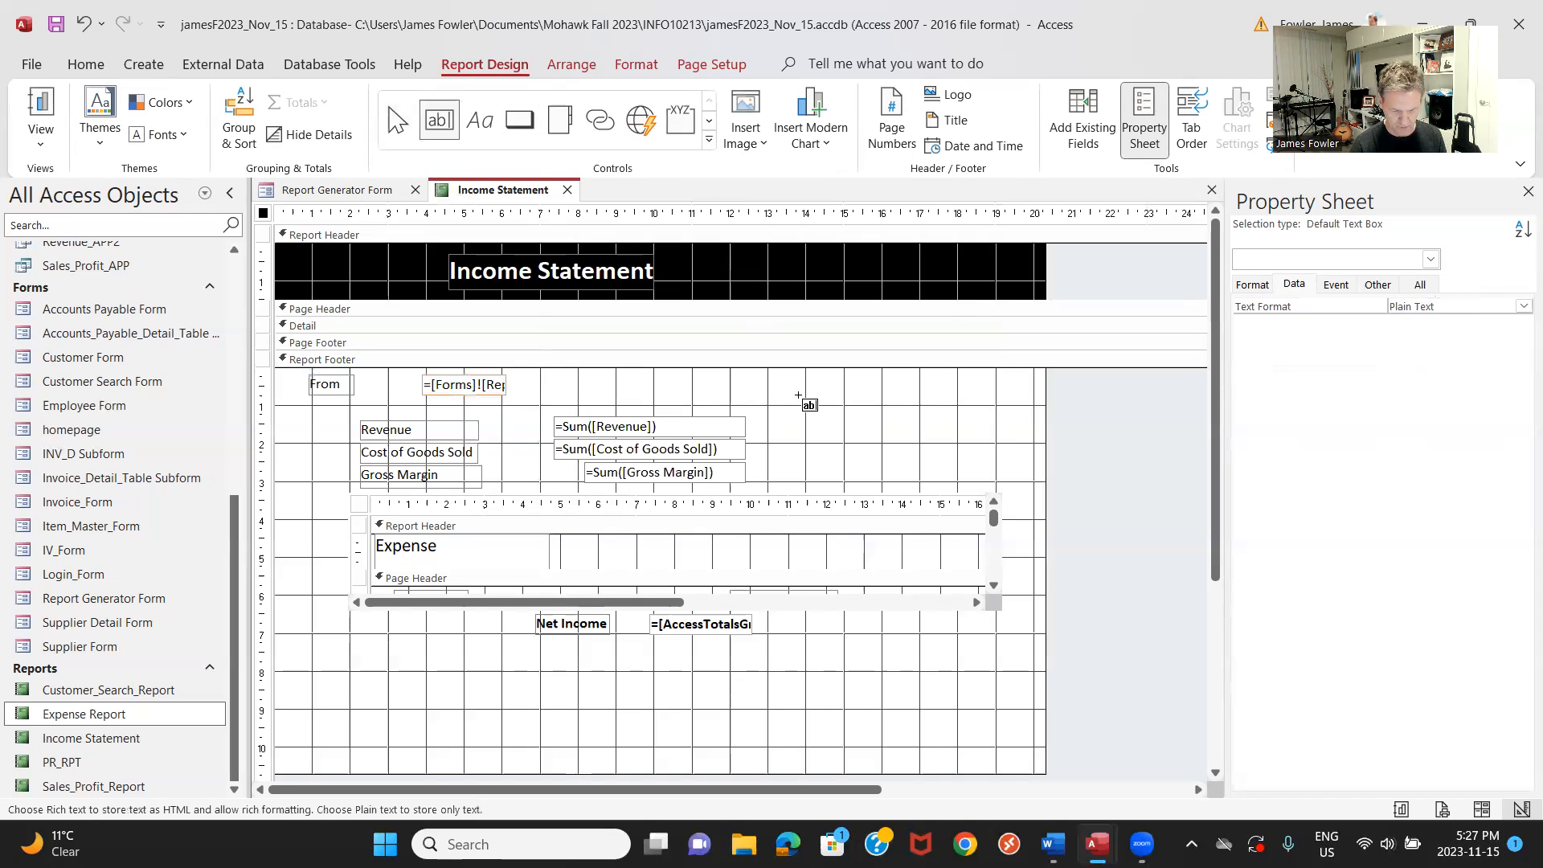
drag(798, 379, 908, 397)
Change the caption of the second text box's label in the Report Footer to To.
click(718, 389)
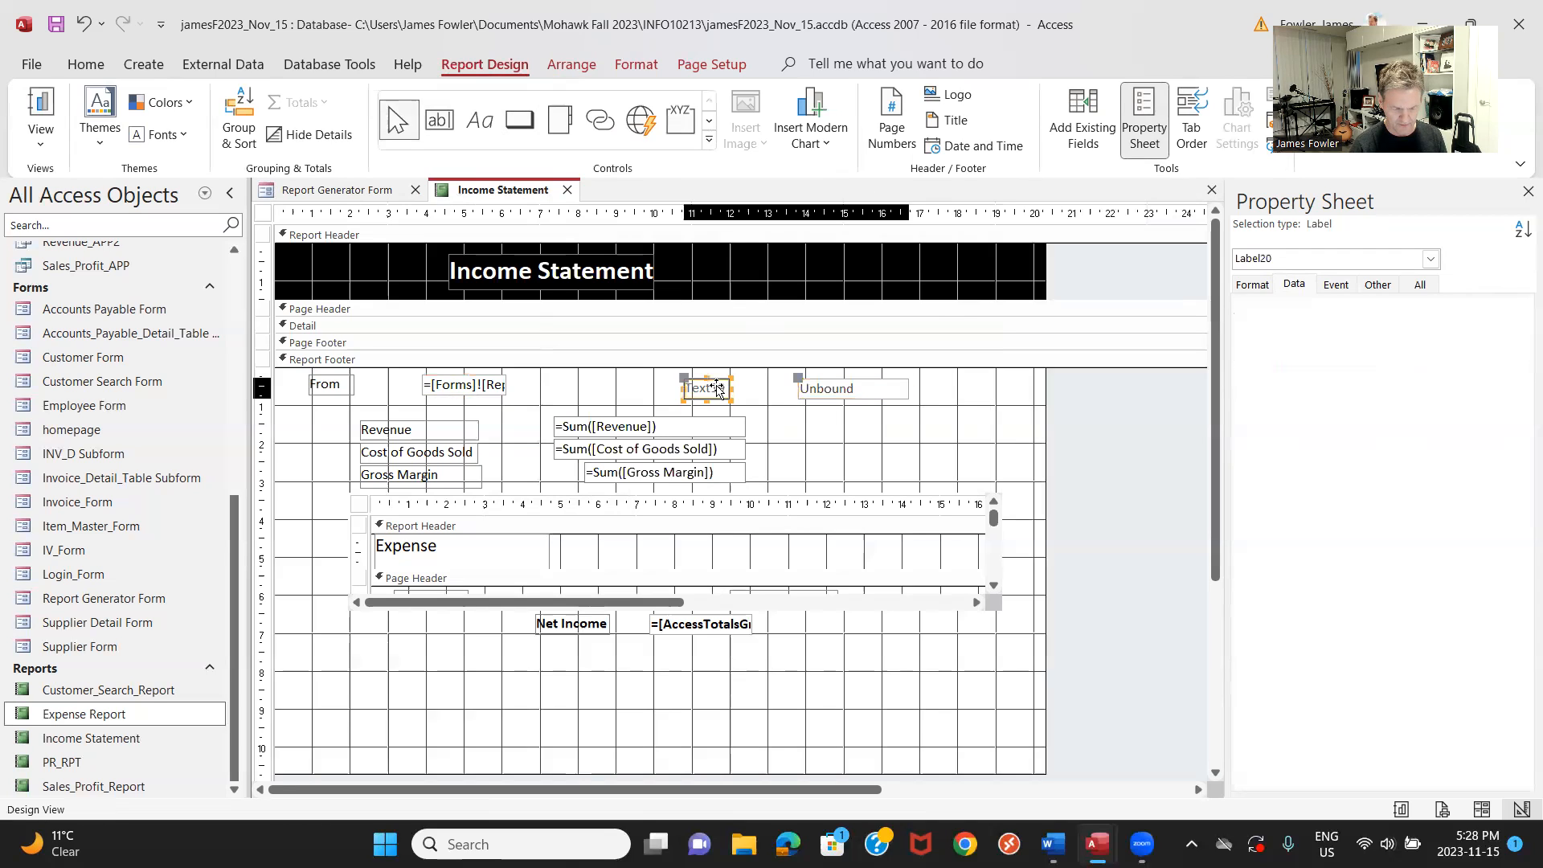
click(723, 387)
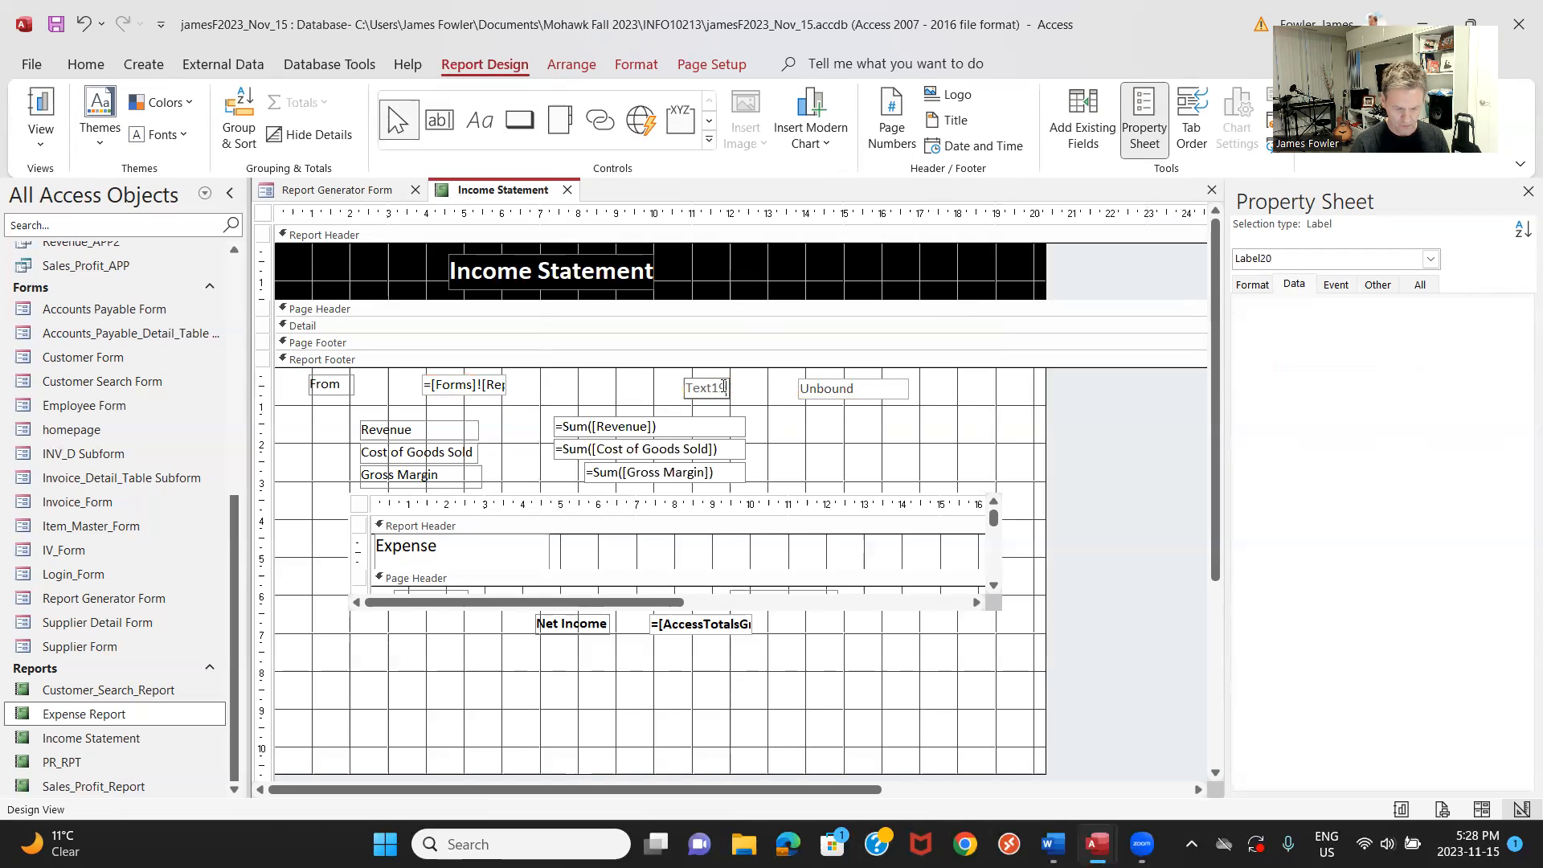
key(BackSpace)
key(BackSpace)
key(BackSpace)
text(To)
click(804, 415)
Set the font colour of the To label and its unbound text box to black.
click(724, 391)
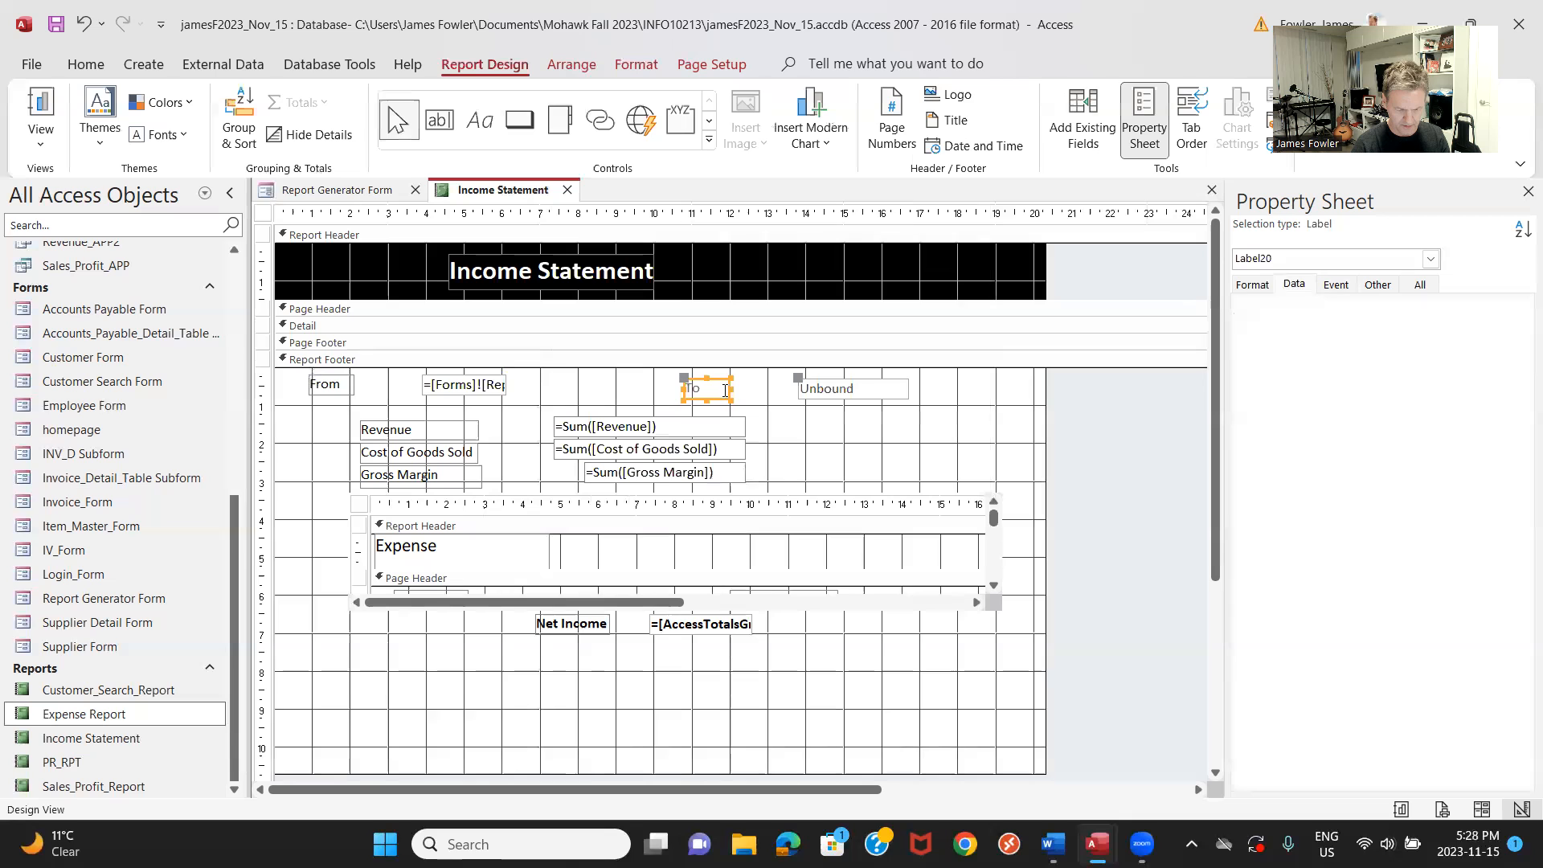
click(636, 64)
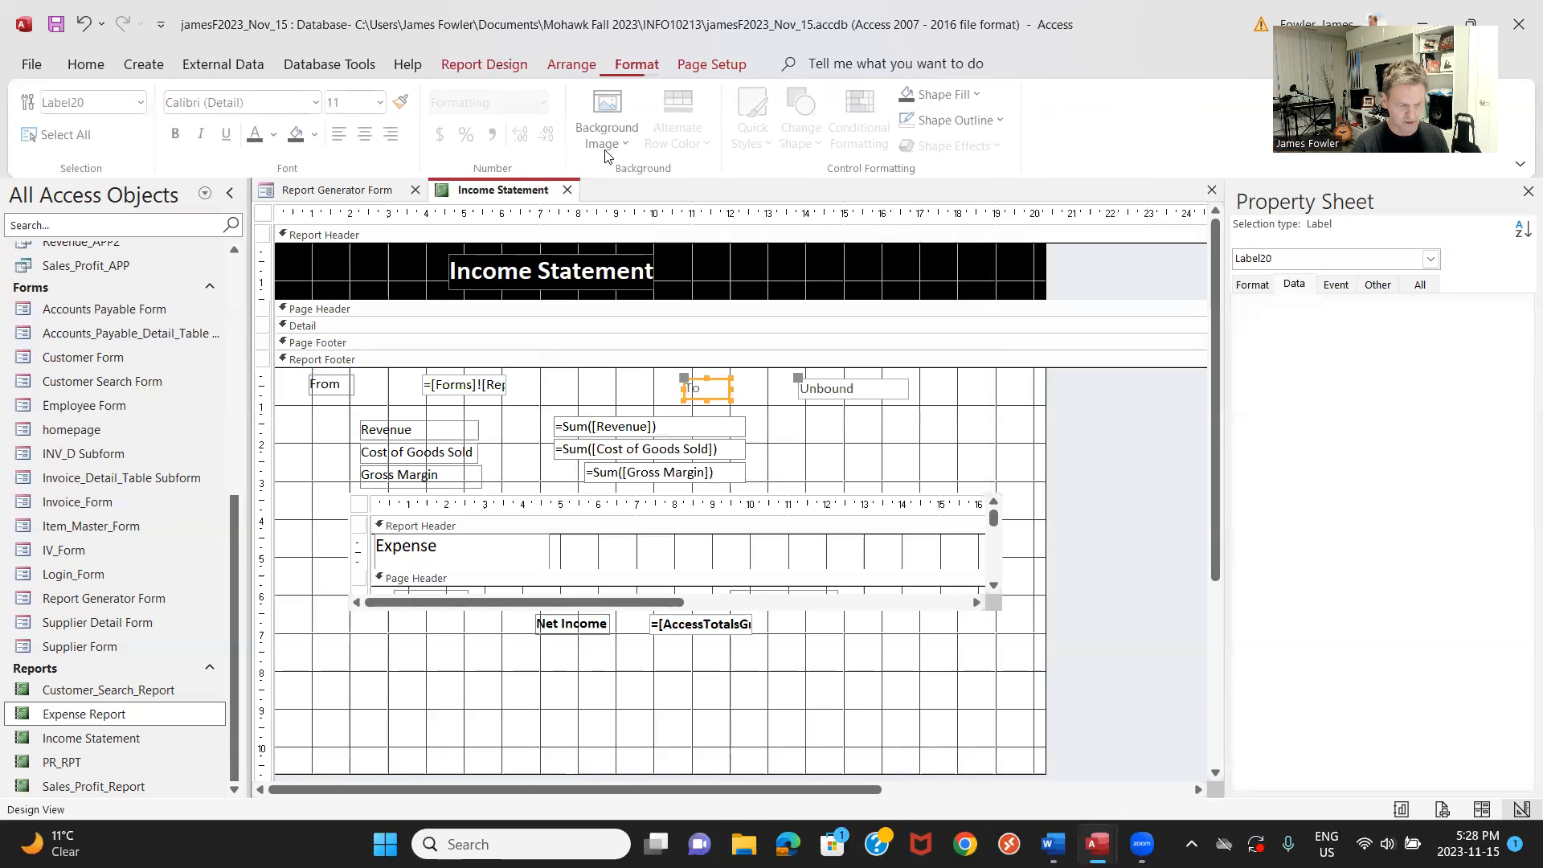
click(276, 135)
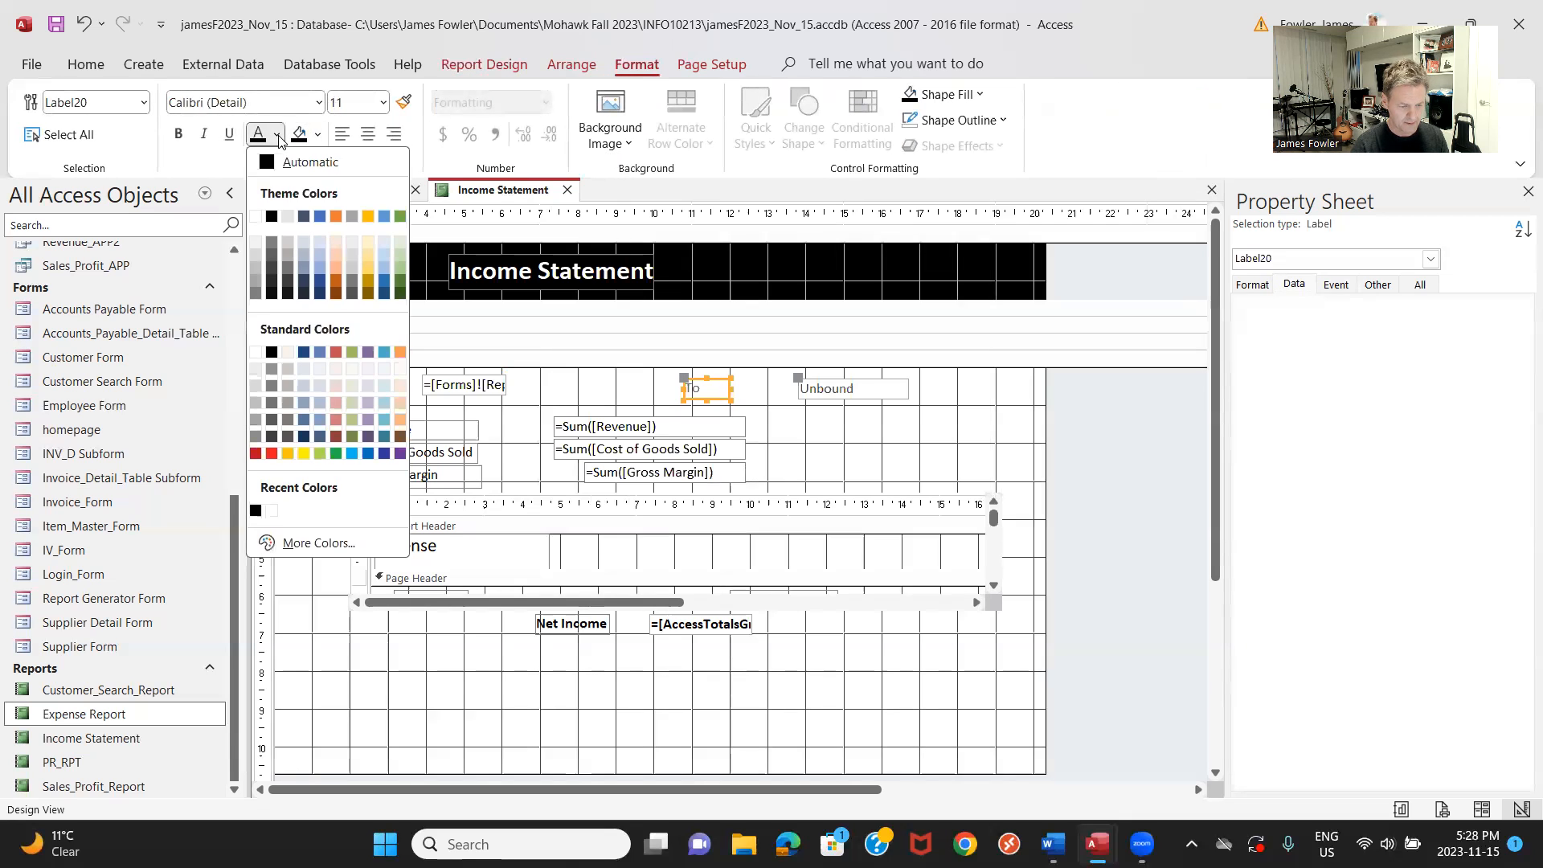
click(269, 166)
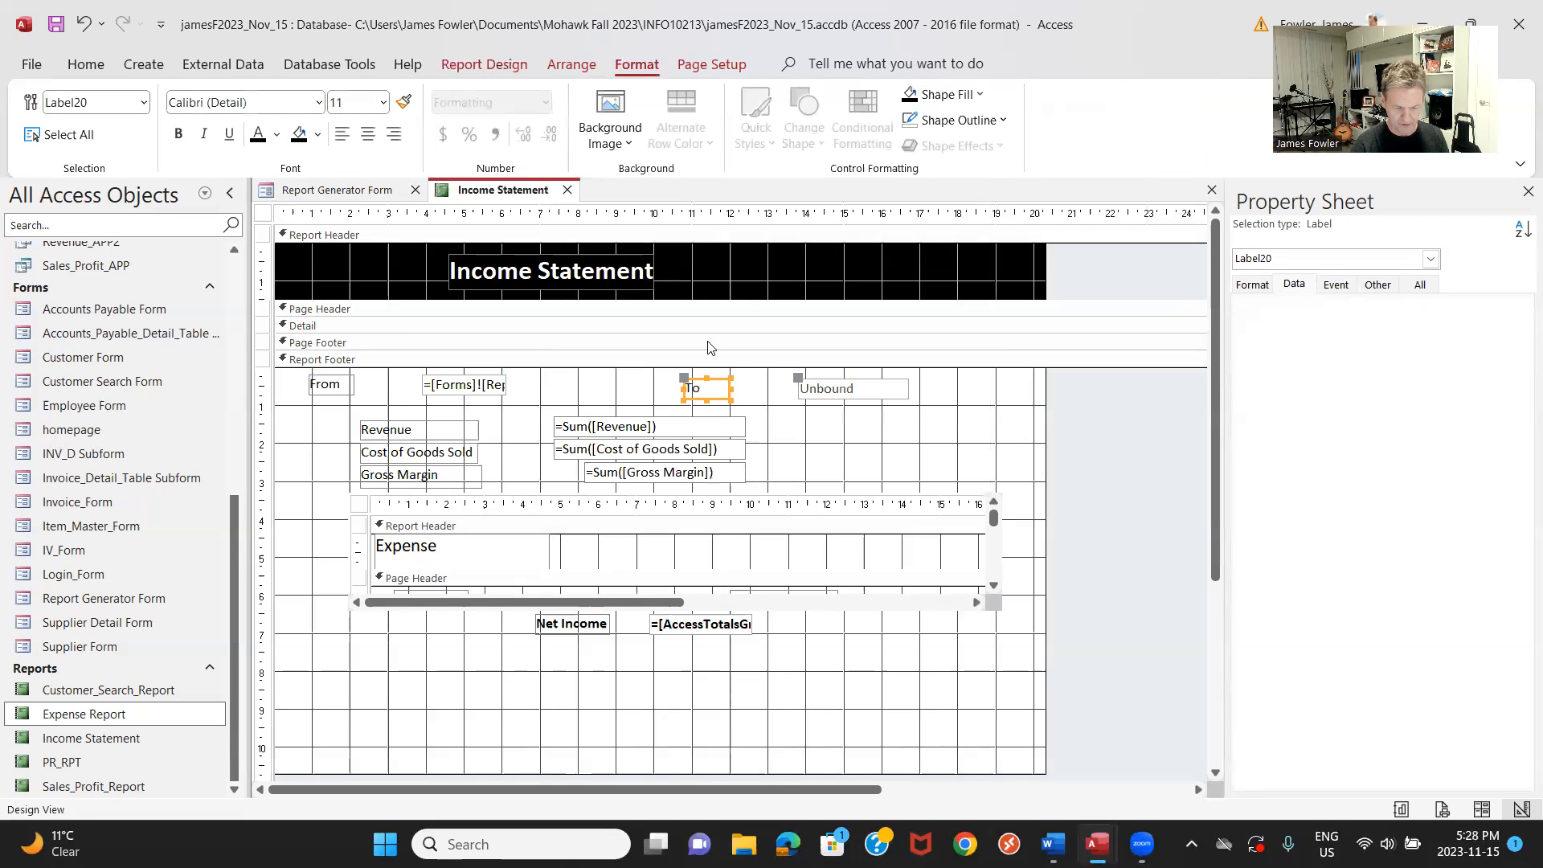
click(889, 399)
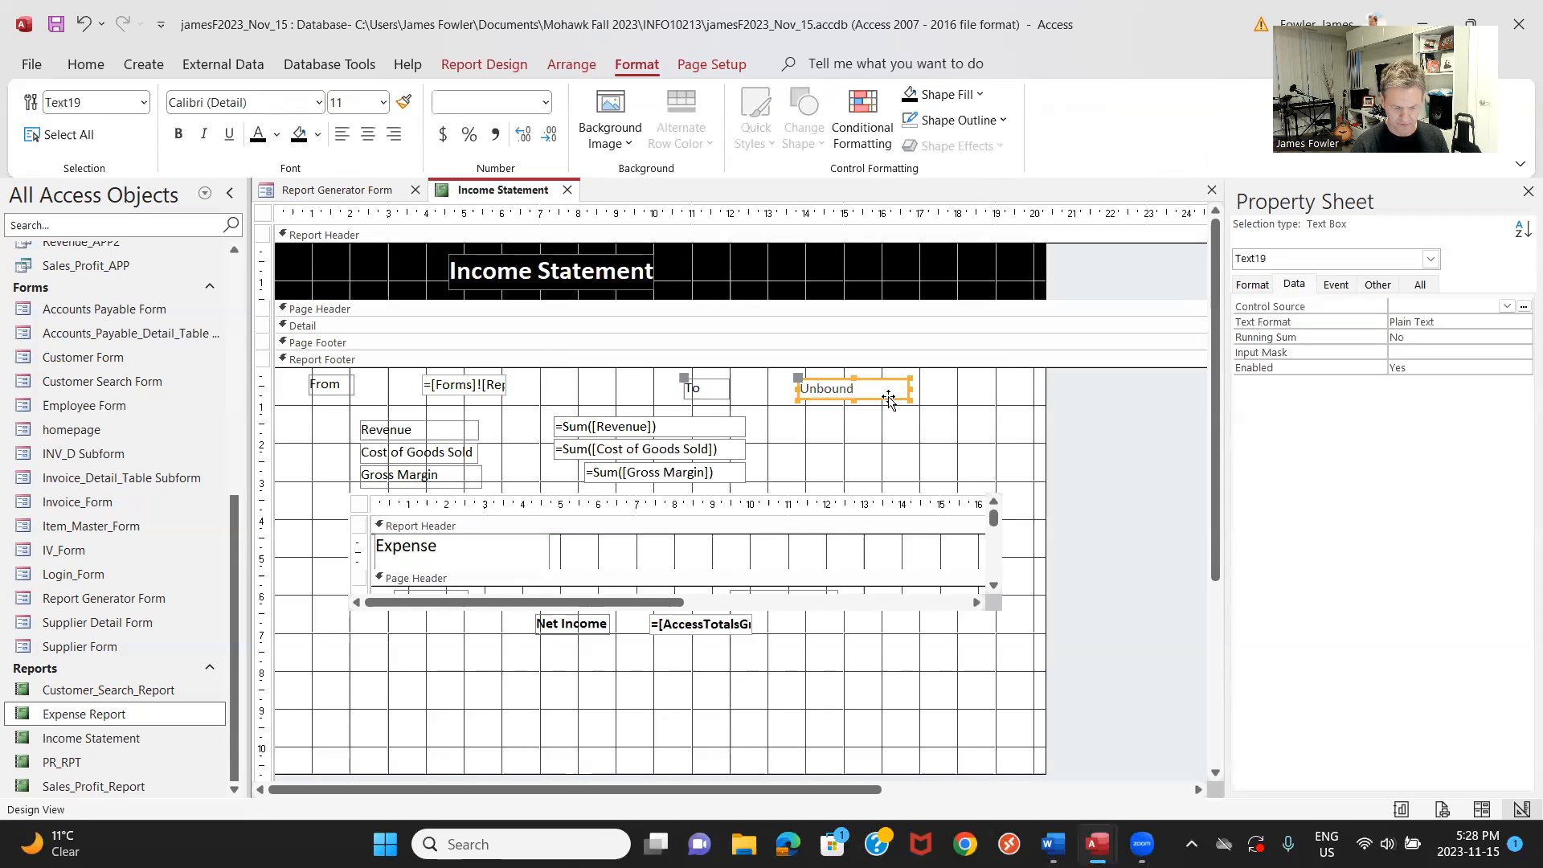
click(276, 137)
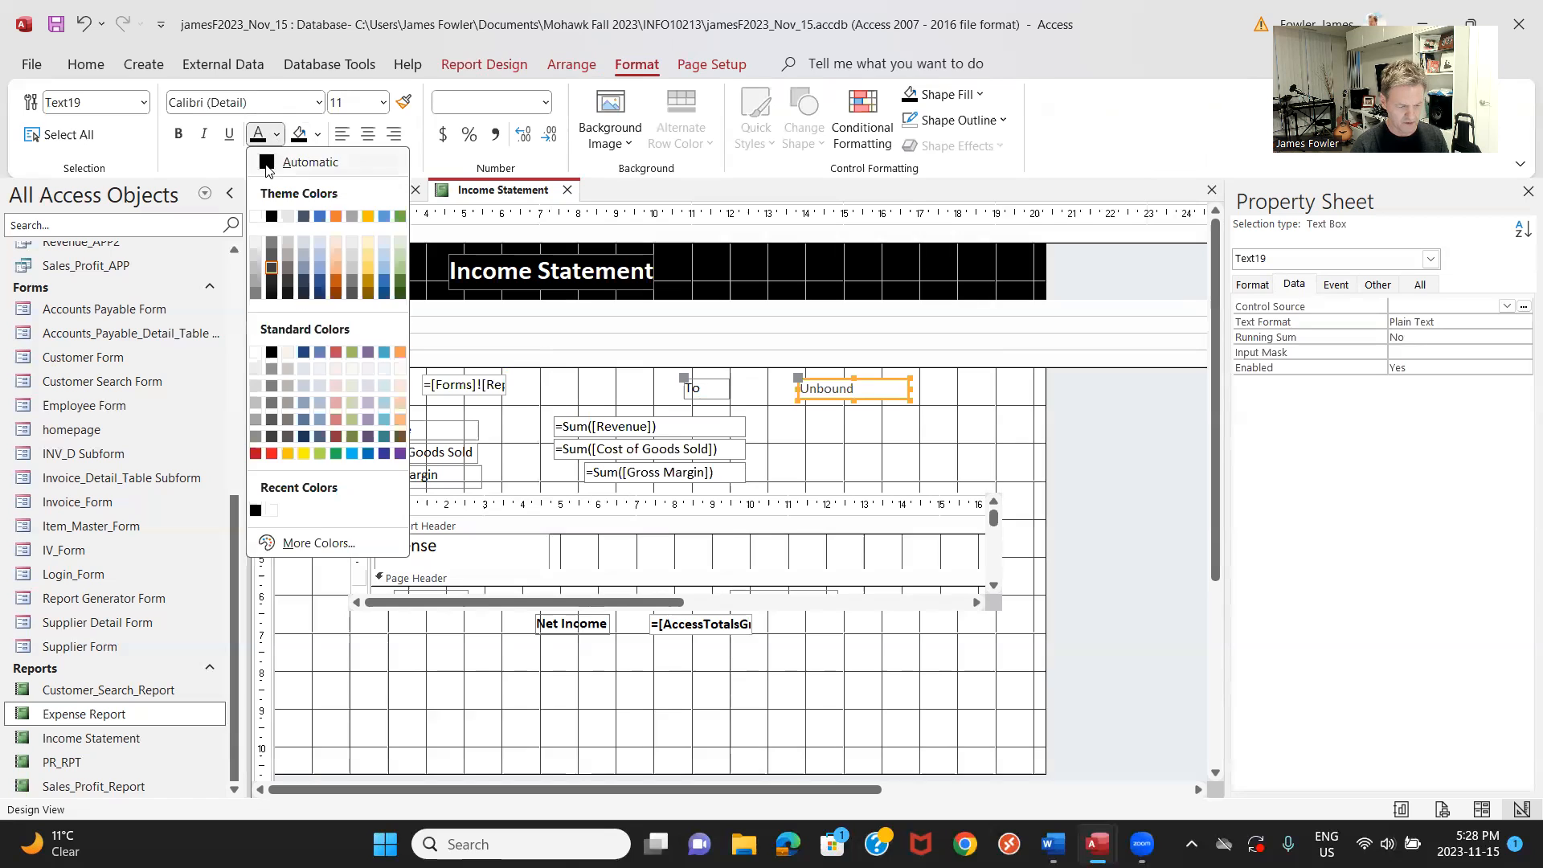
click(271, 217)
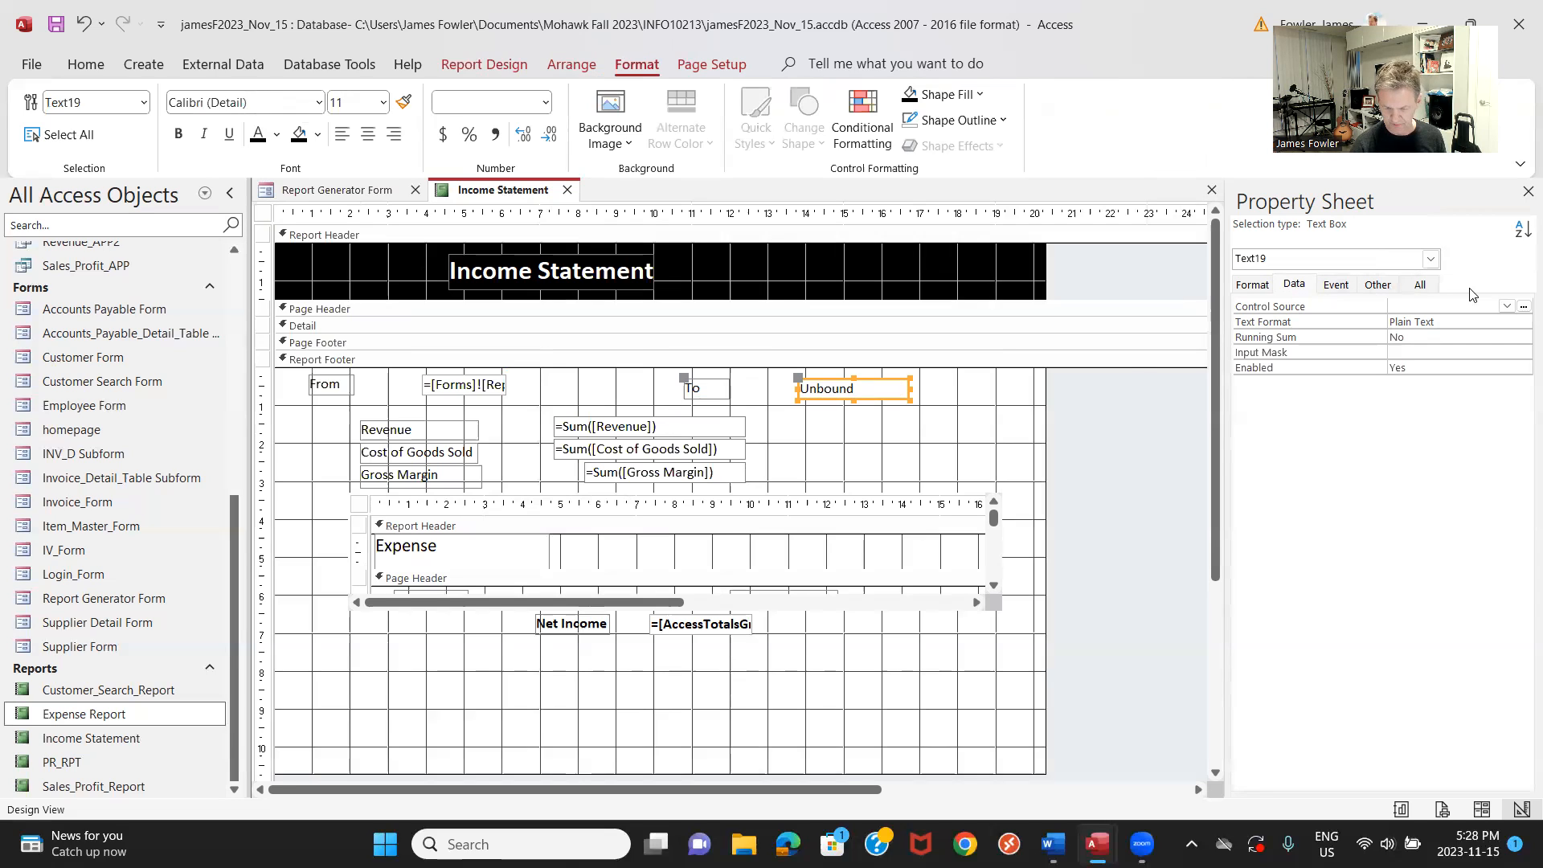
Set the To text box's control source to =[Forms]![Report Generator Form]![To] using the Expression Builder.
click(1521, 307)
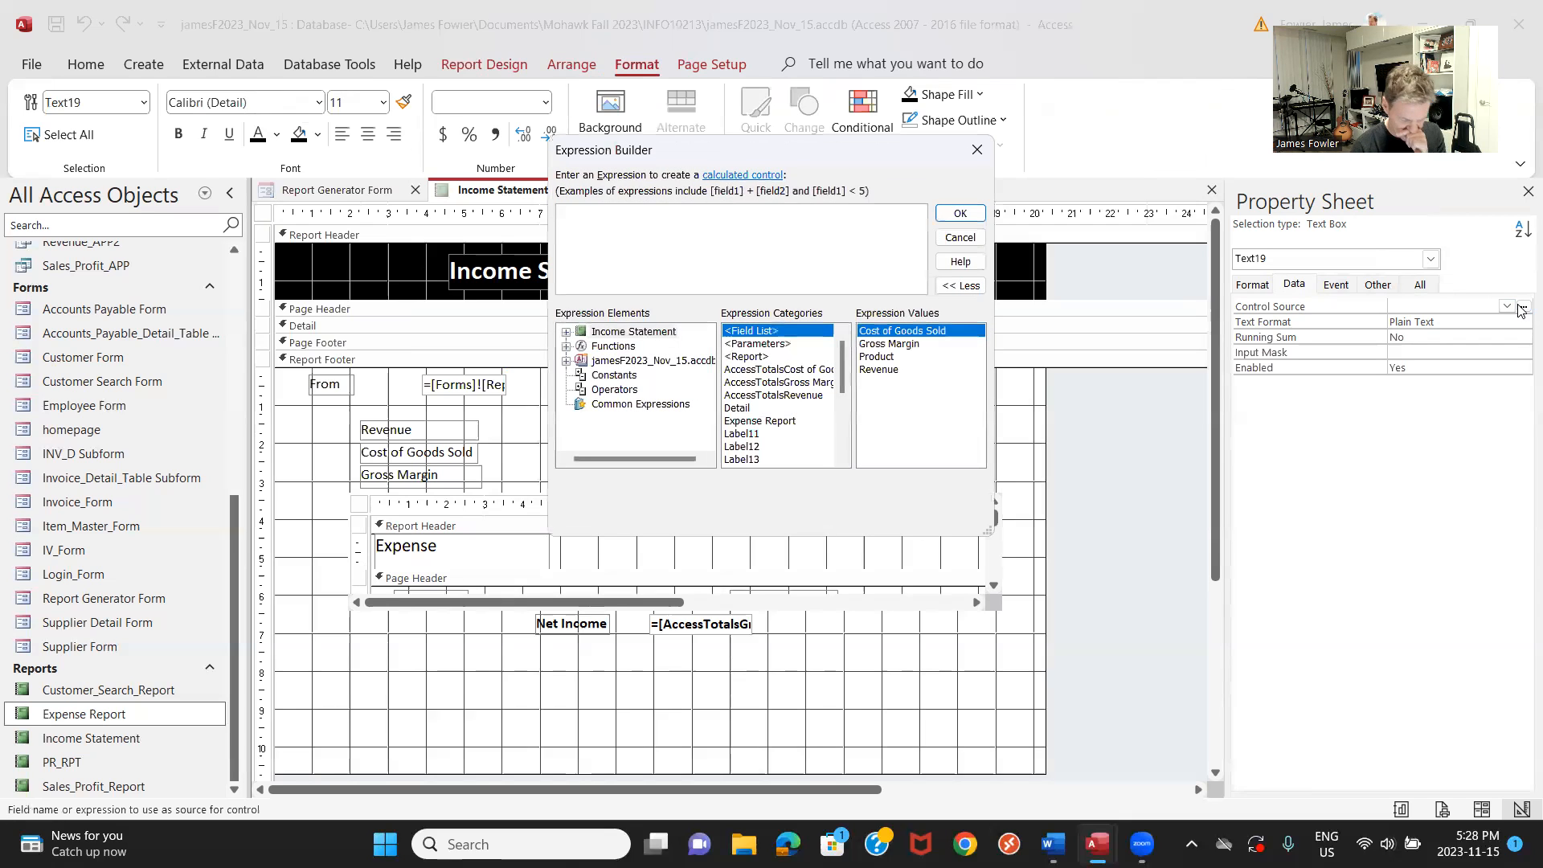
text(=Forms)
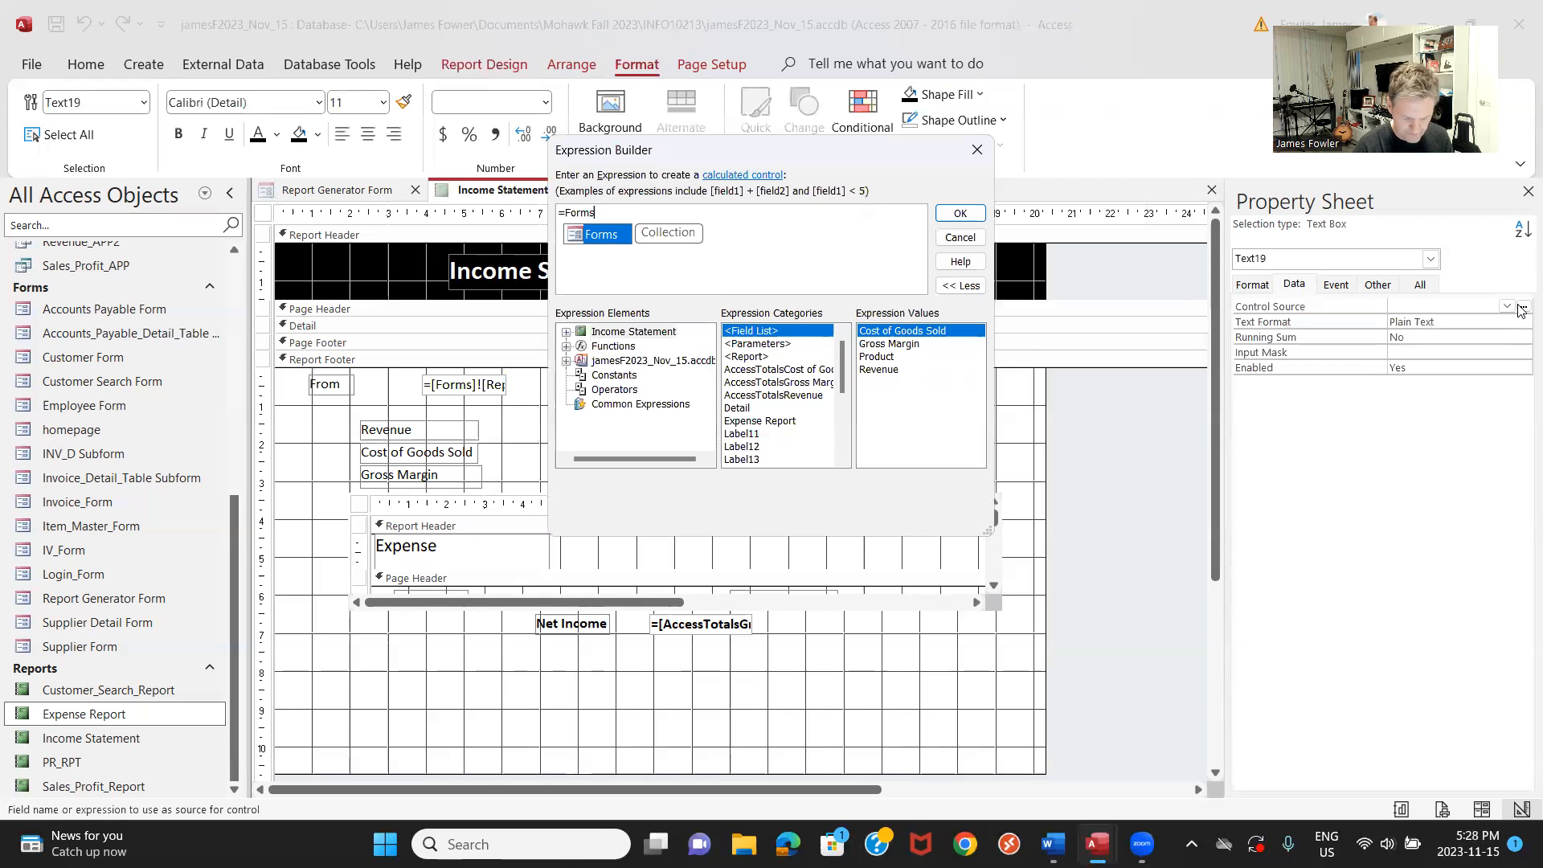
double_click(602, 234)
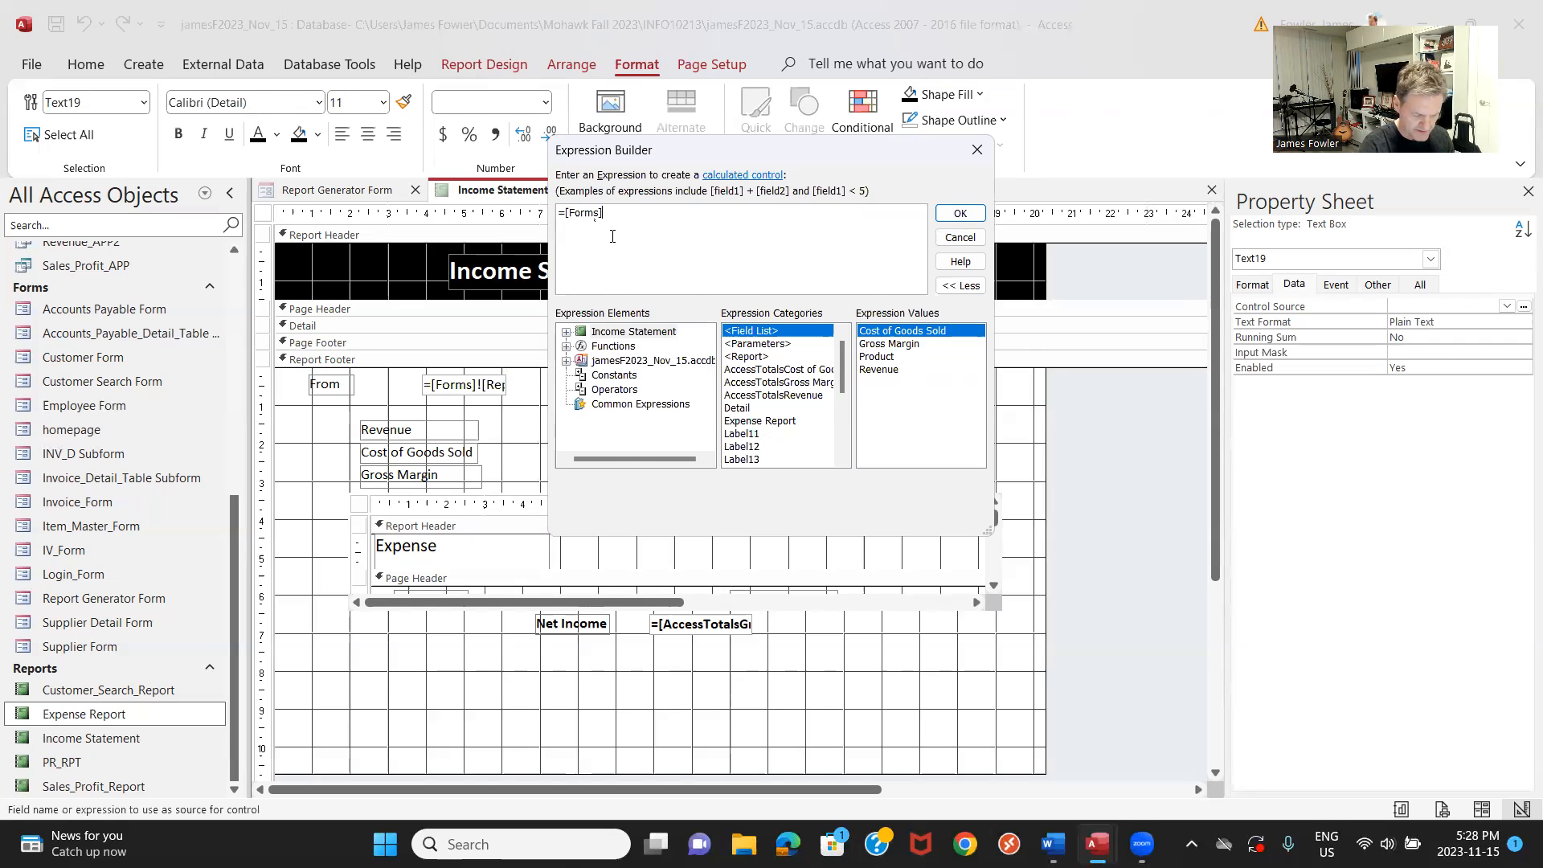
text(!)
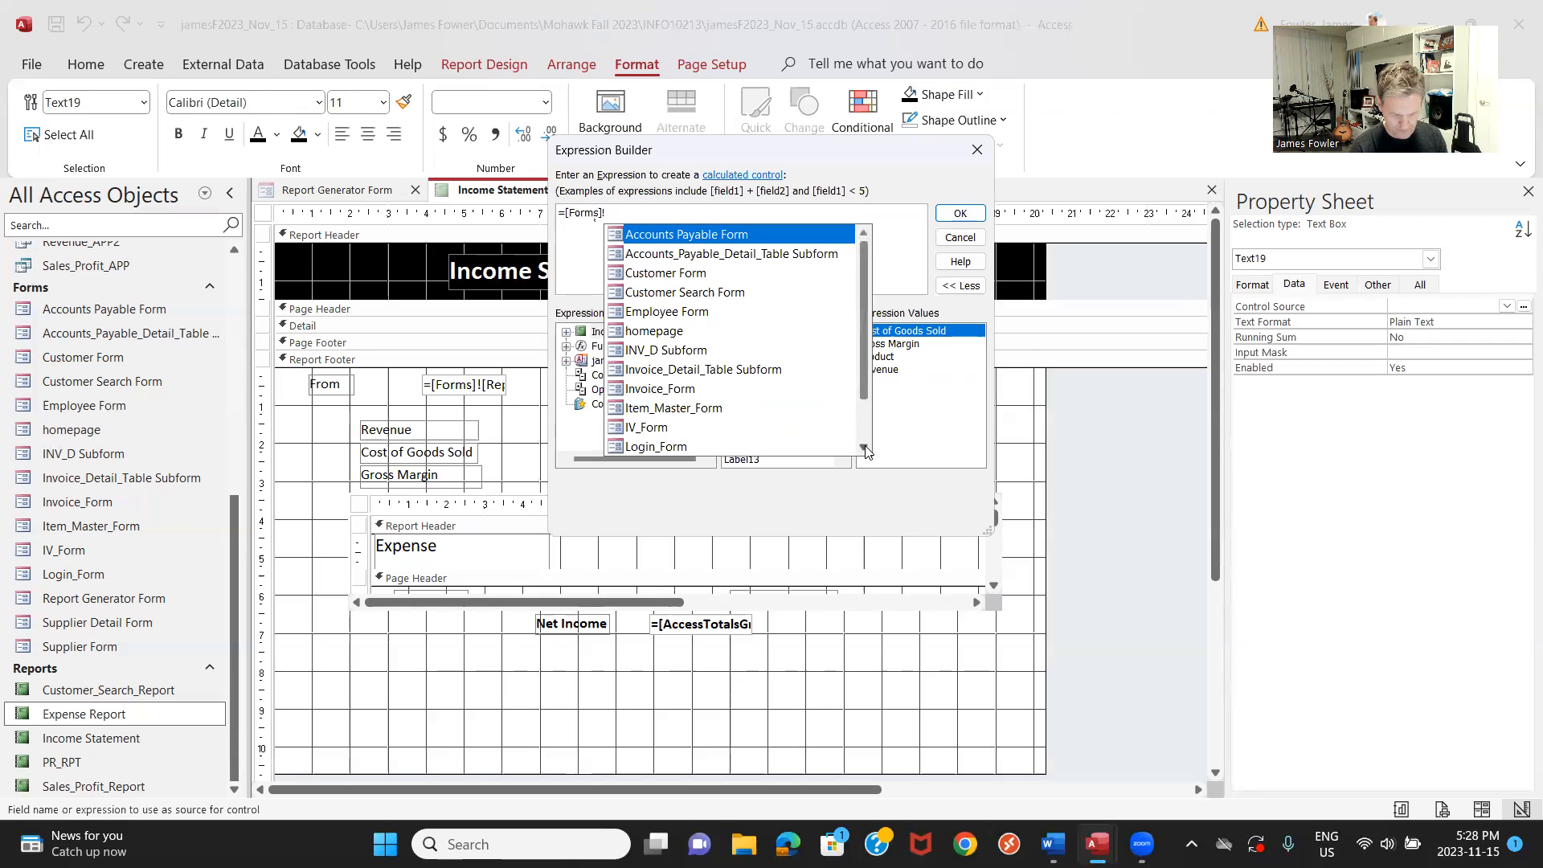
scroll(866, 451, down, 3)
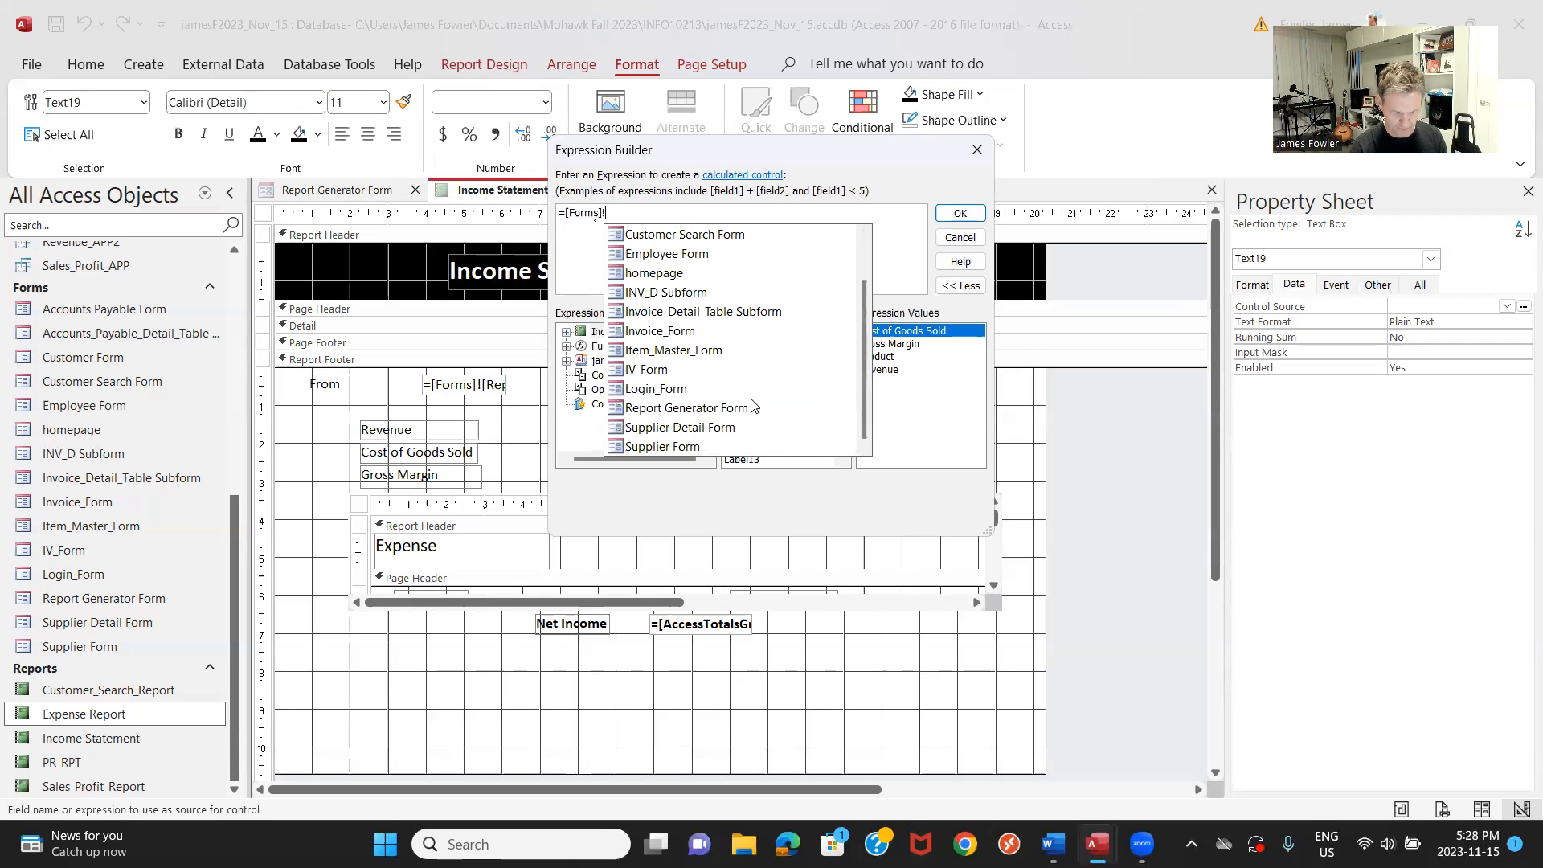
double_click(754, 409)
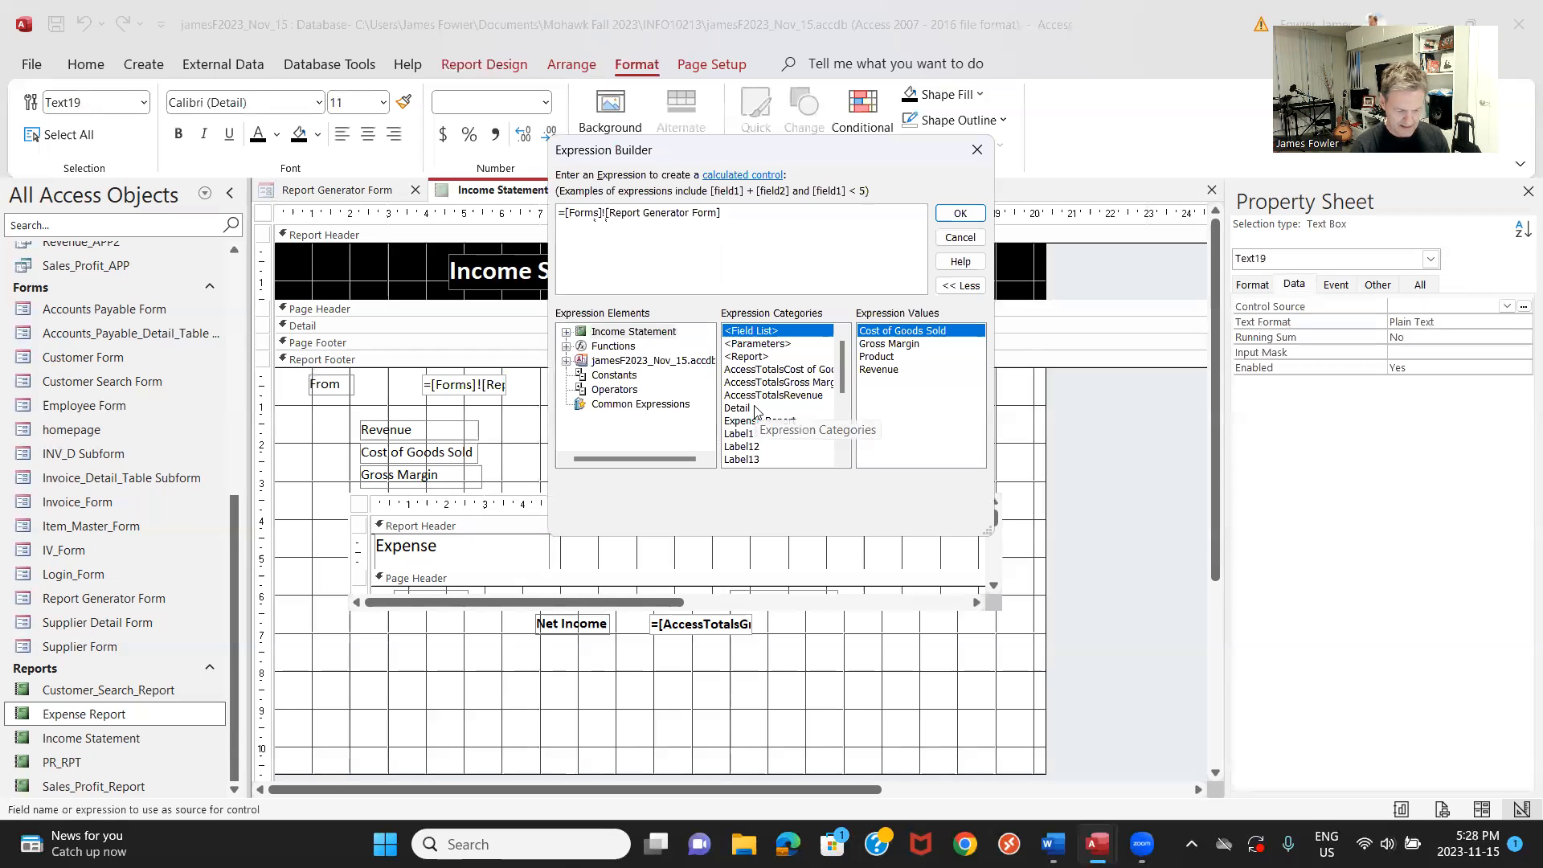
text(!)
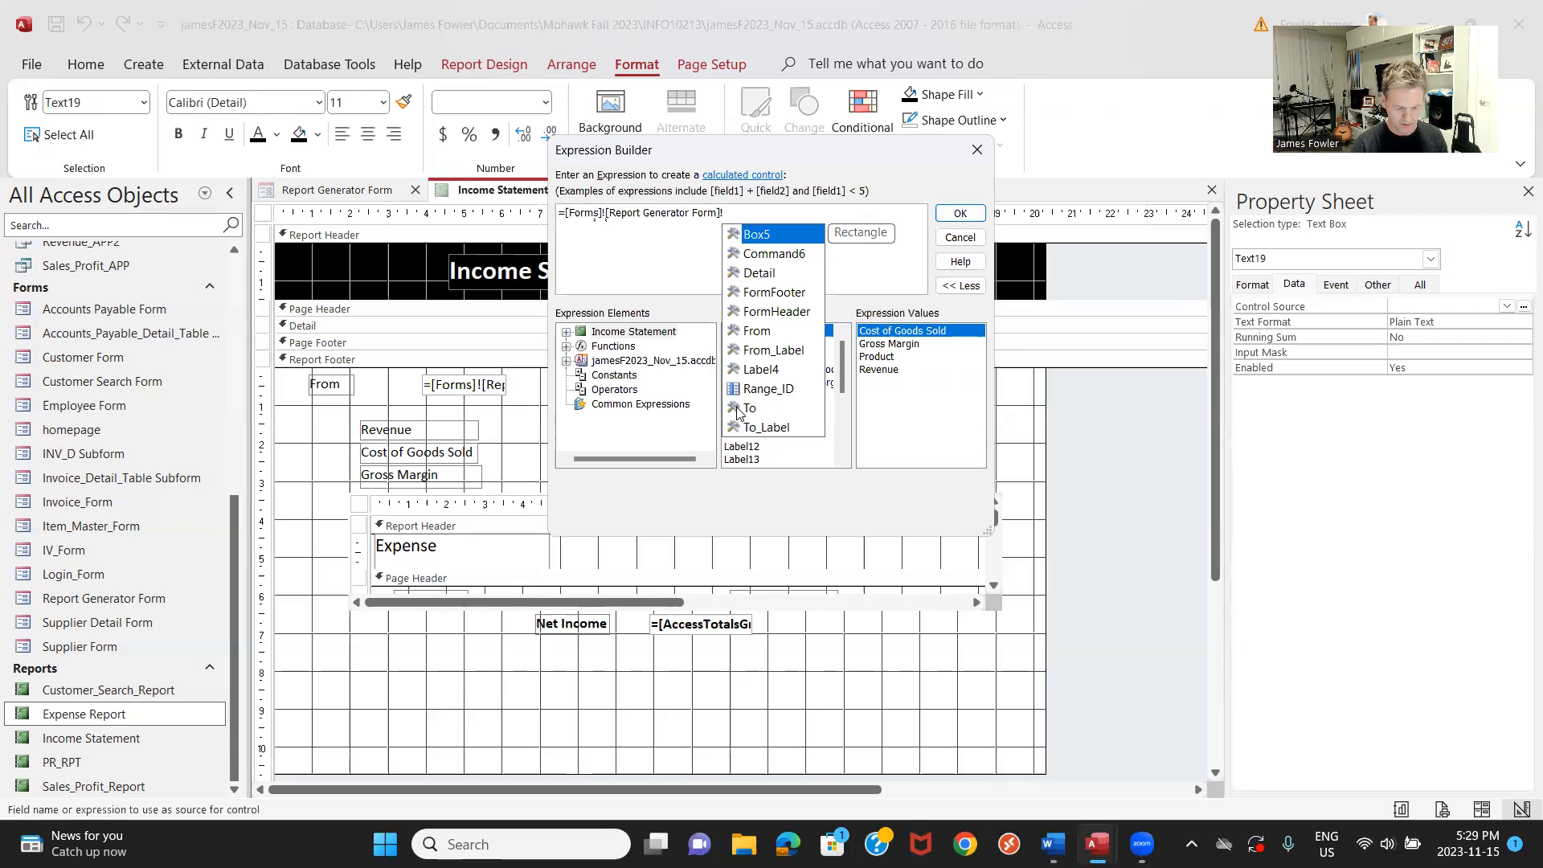
double_click(739, 408)
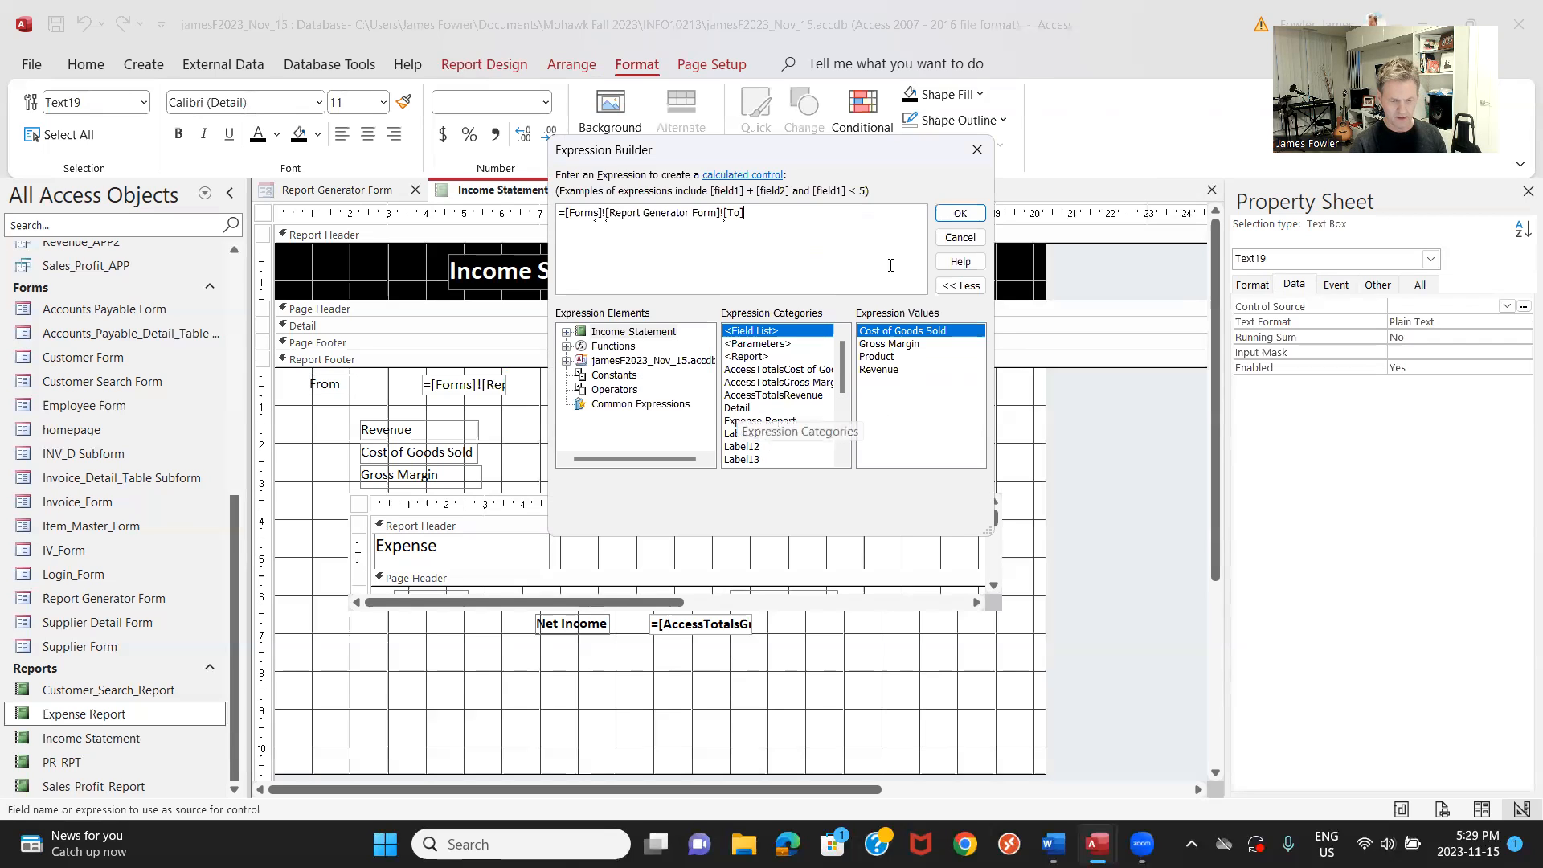
click(960, 214)
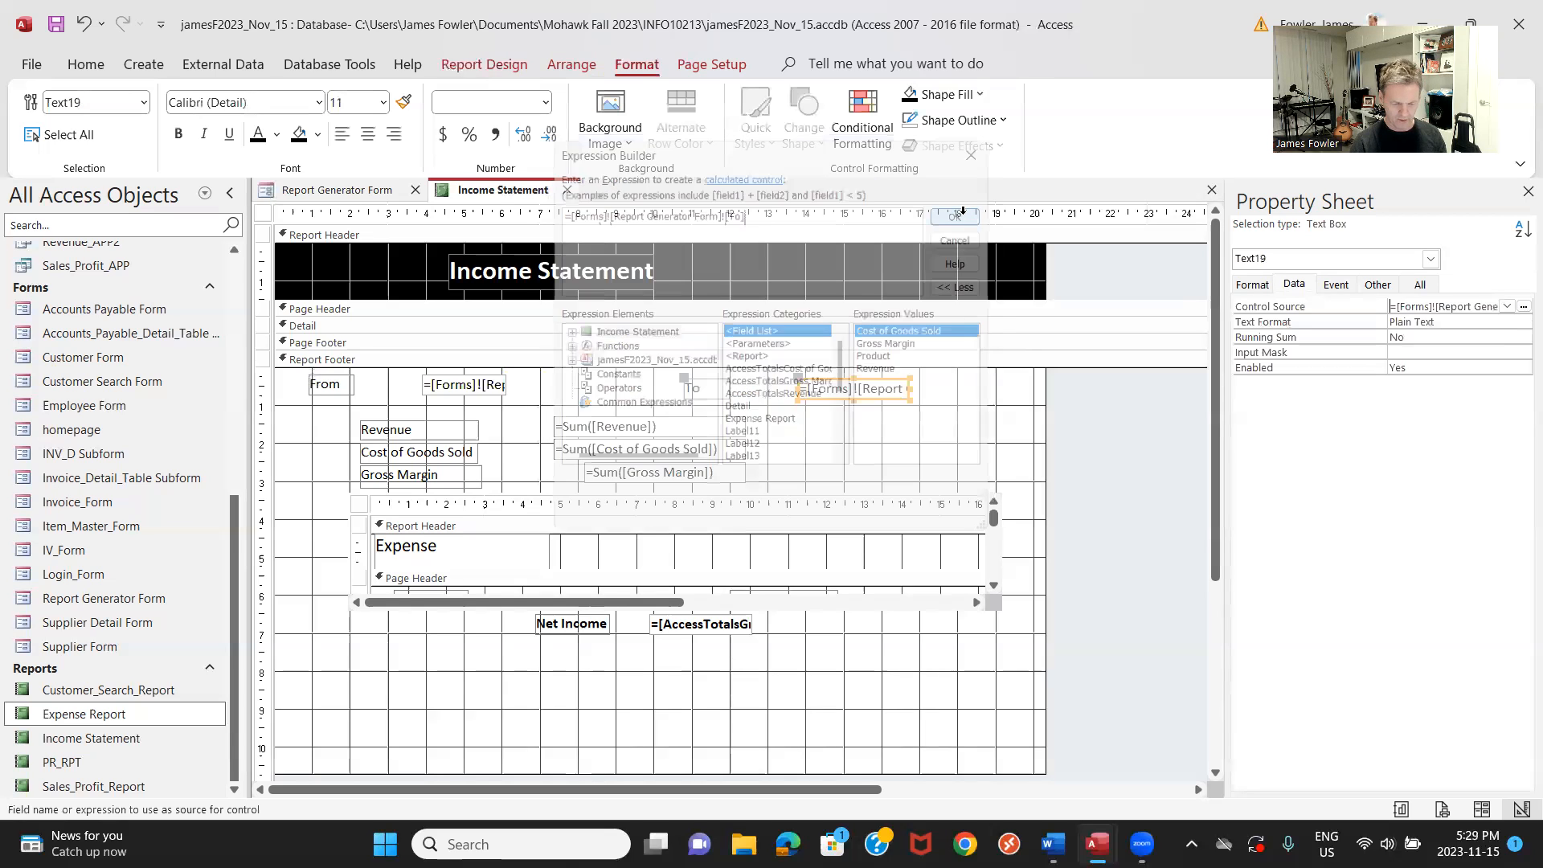
Save the Income Statement report and display it in Report View.
right_click(500, 197)
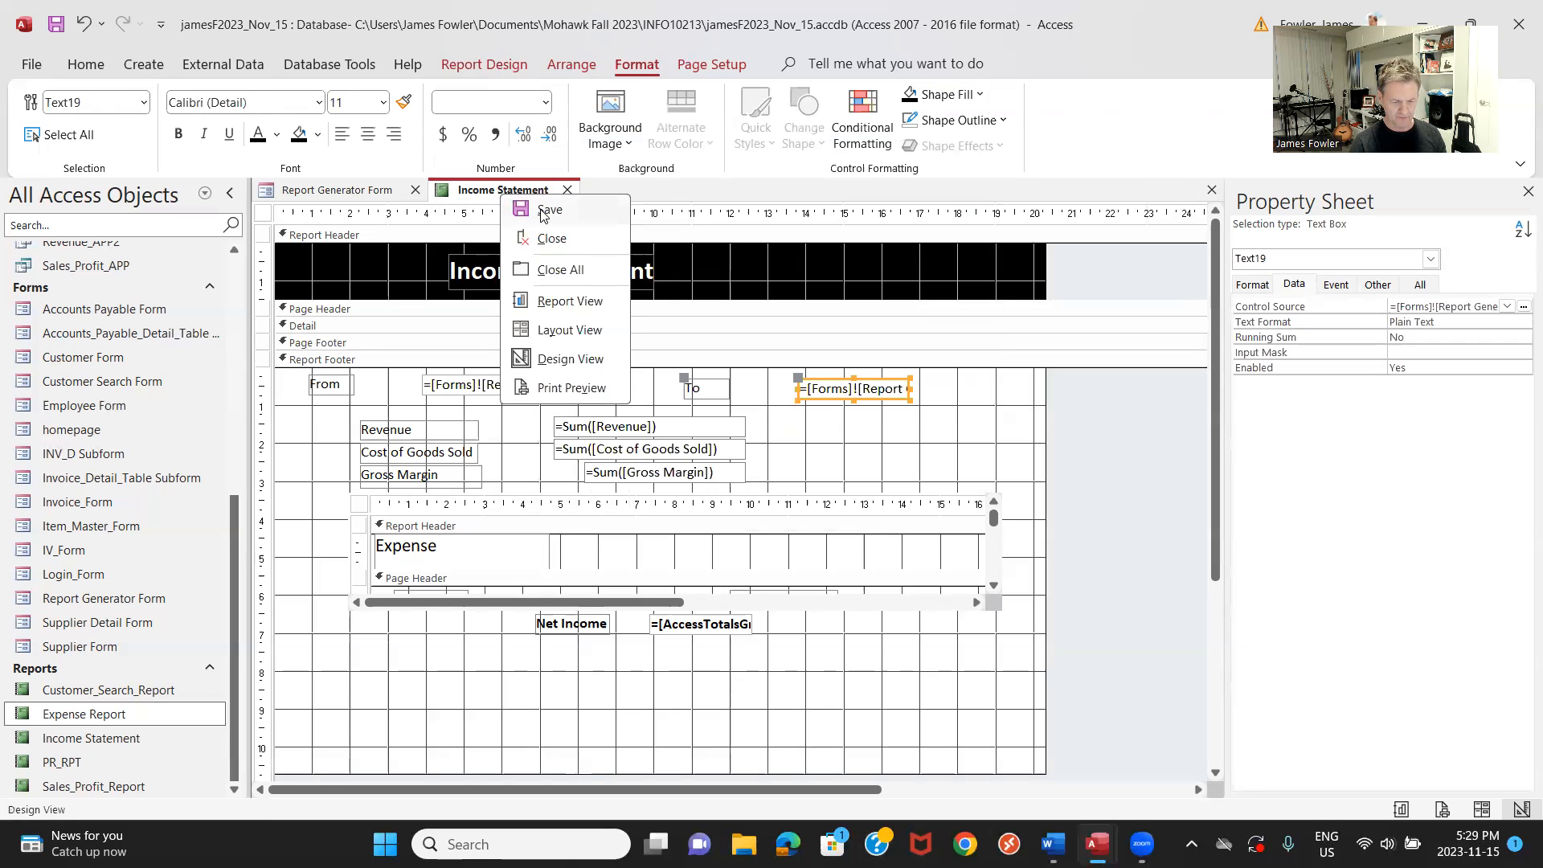
click(543, 212)
right_click(531, 194)
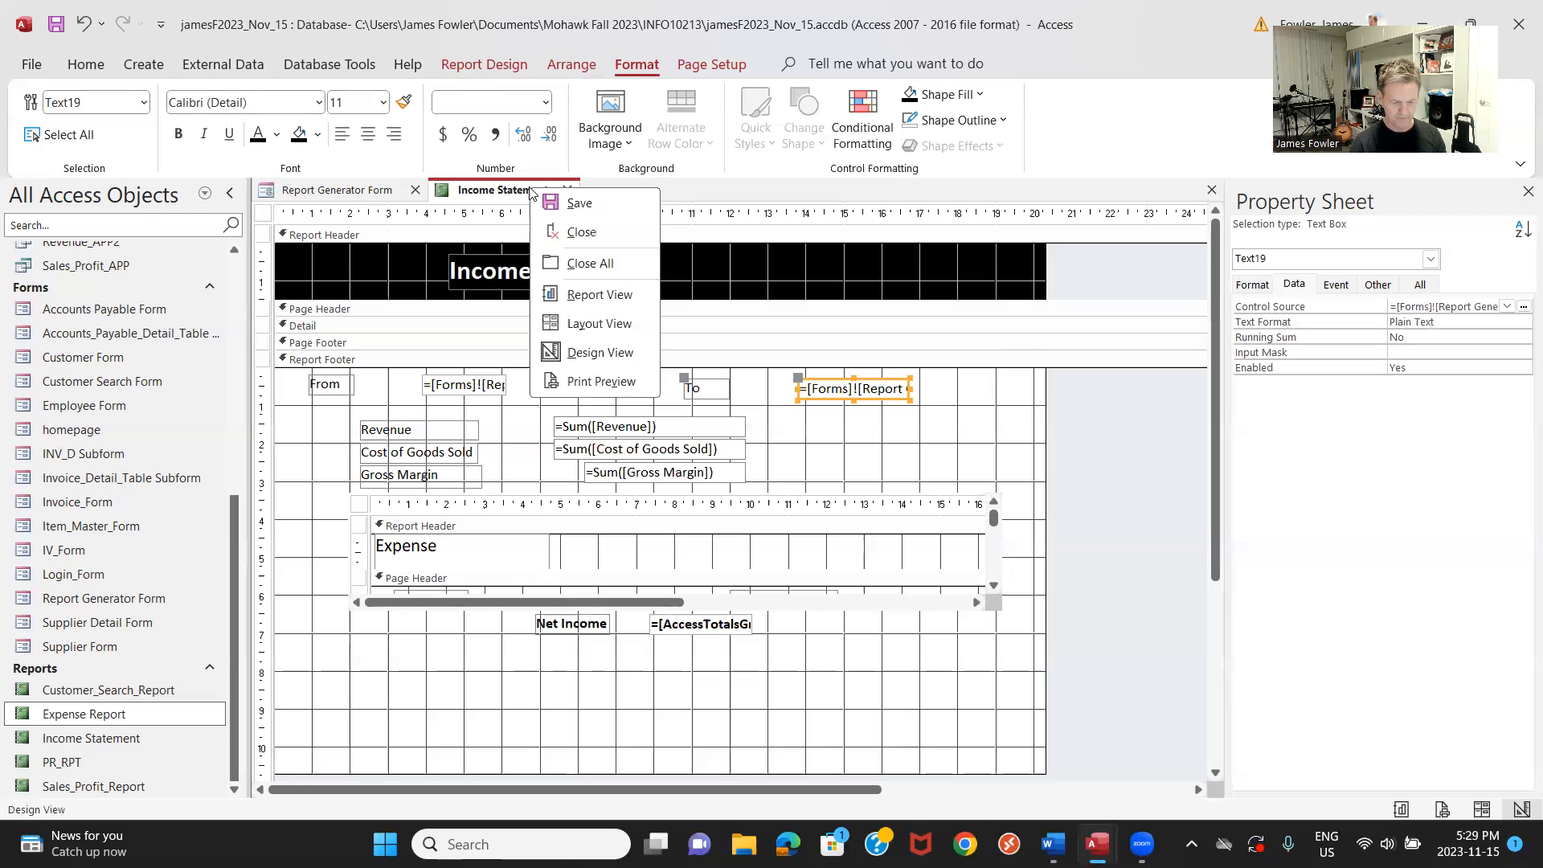
click(583, 295)
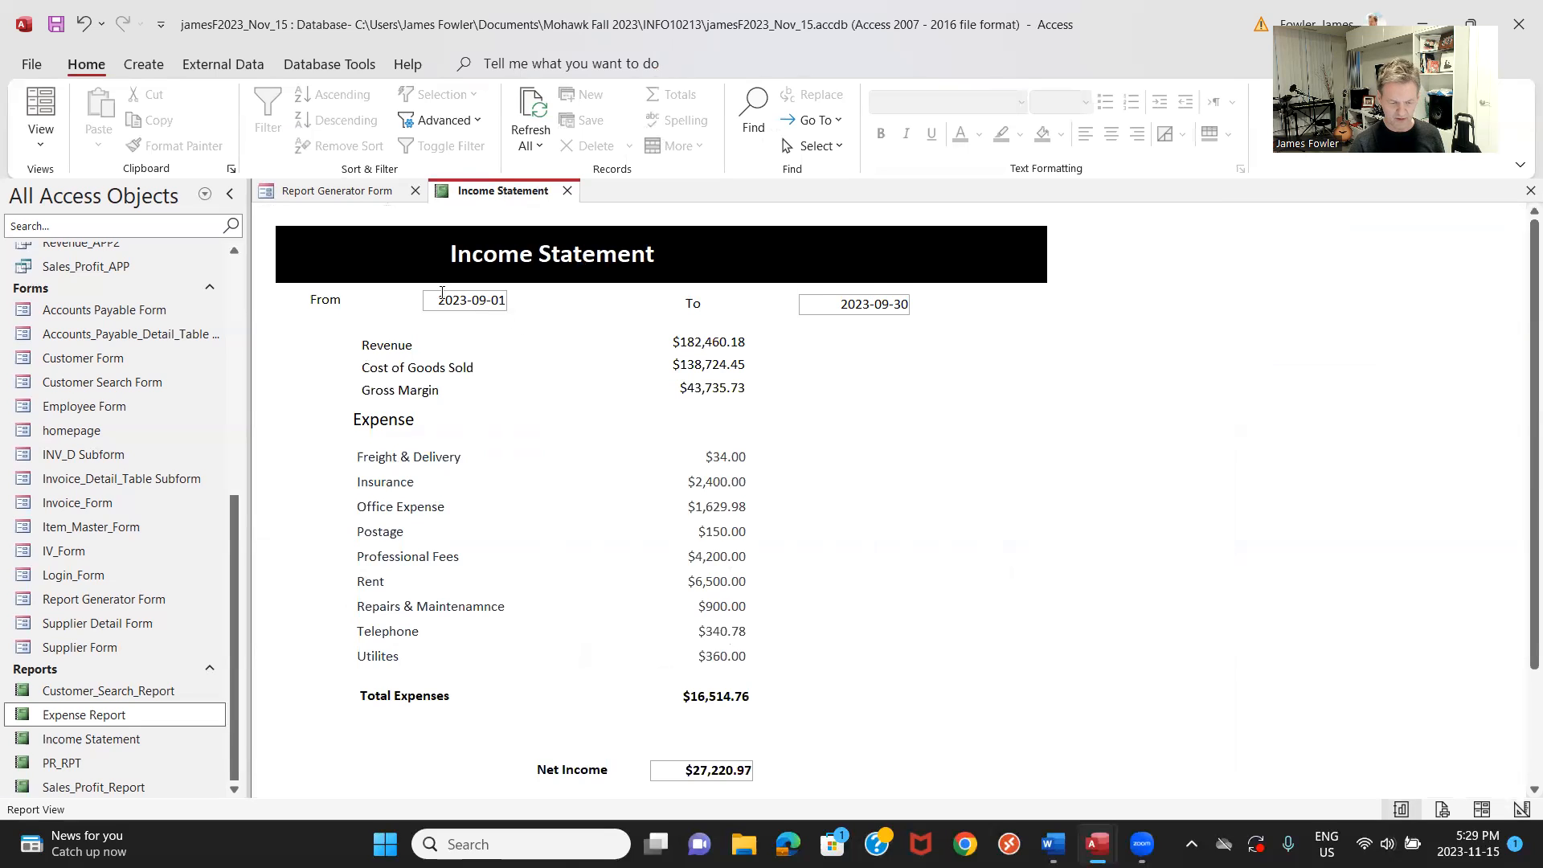
In Layout View, move the From label right until it sits just before its date box.
right_click(515, 196)
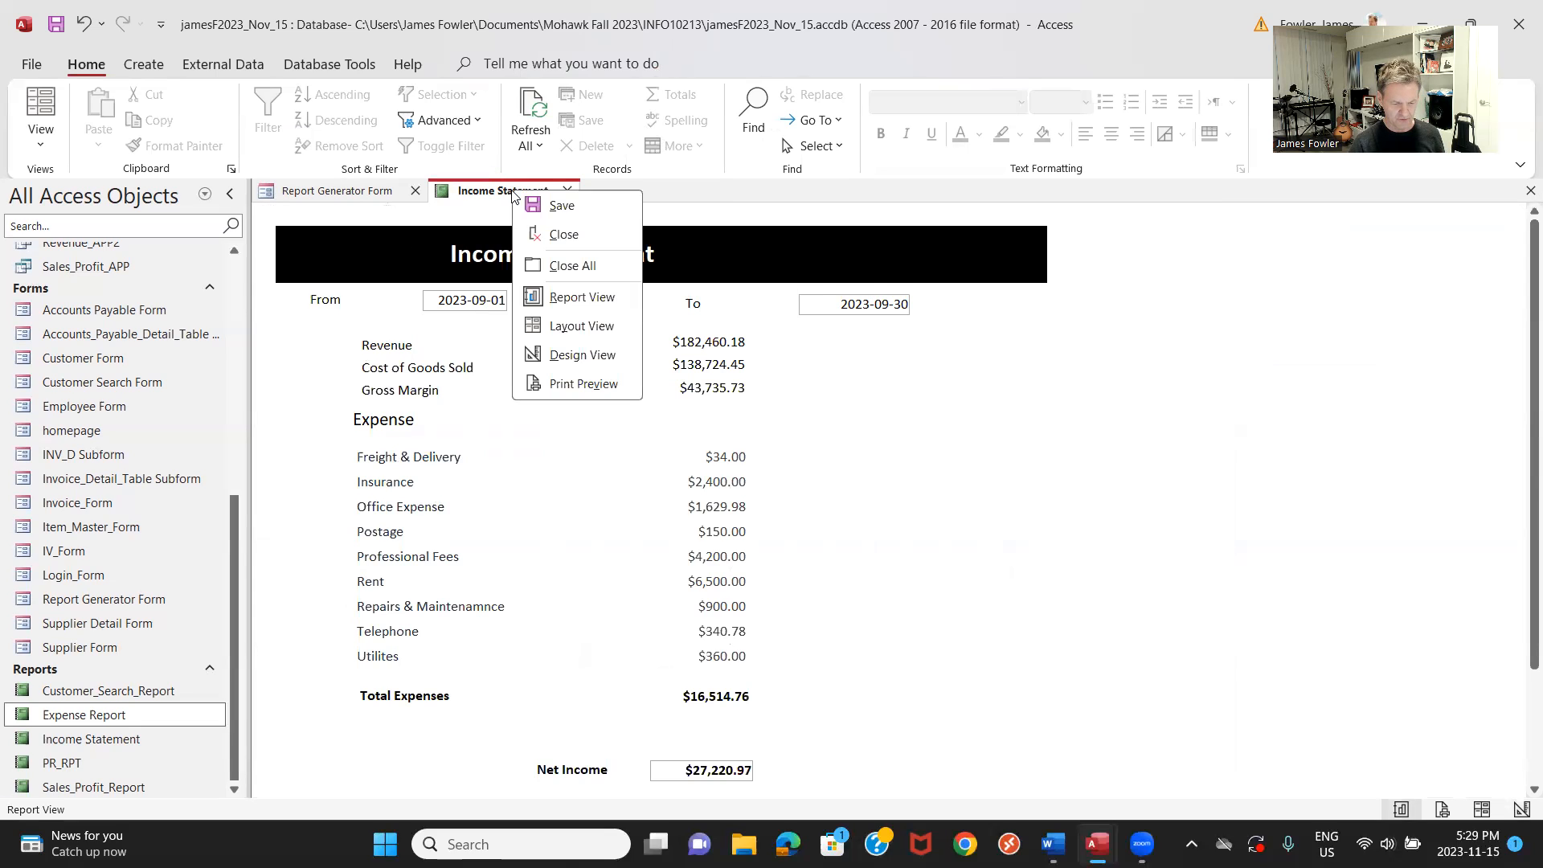
click(587, 323)
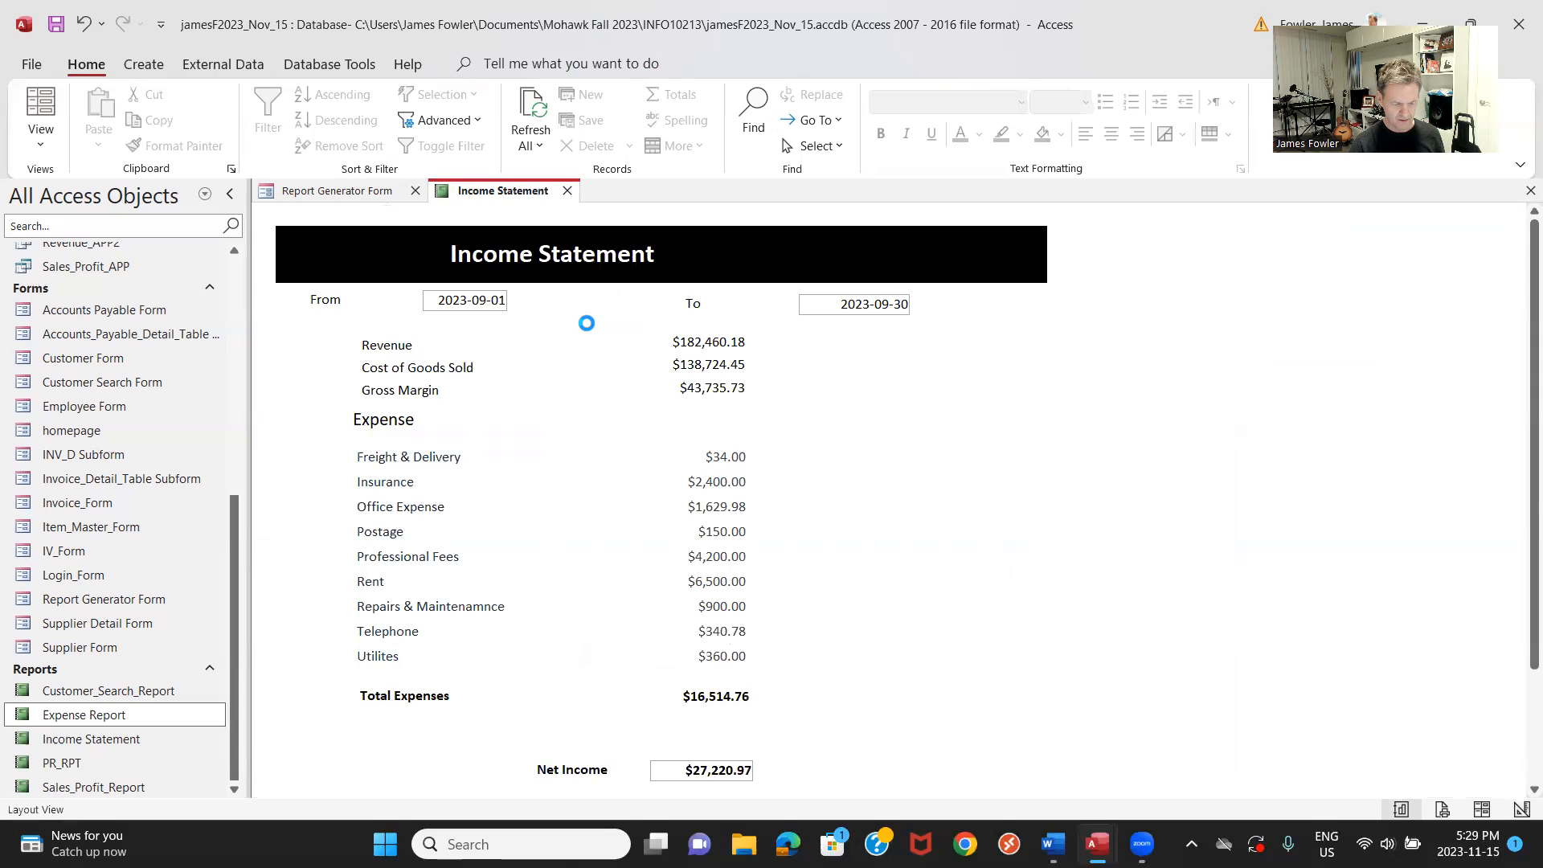
click(340, 302)
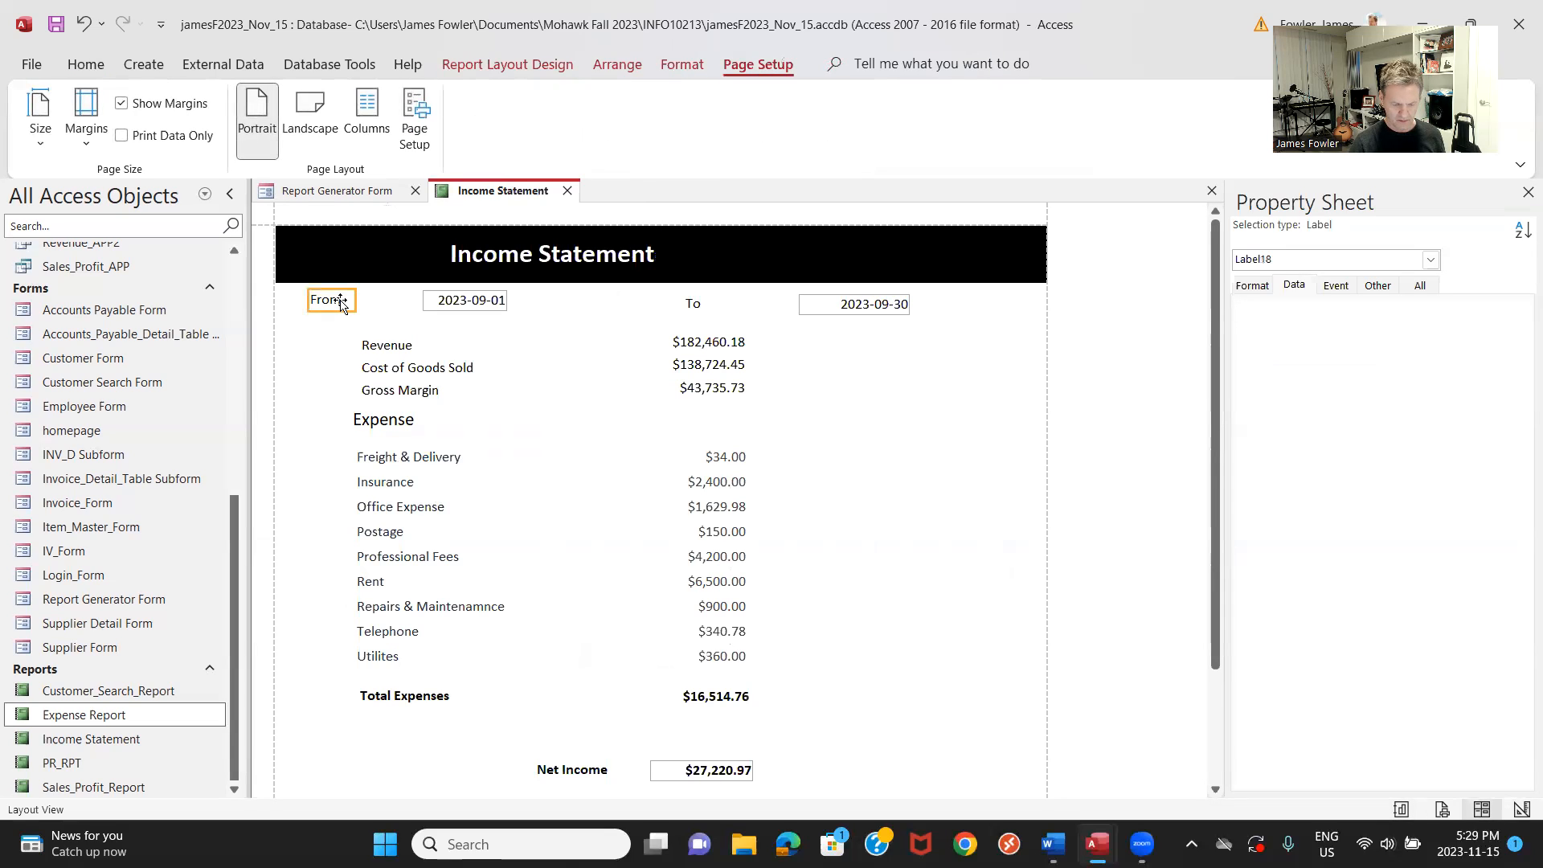
key(Right)
key(Right)
key(Right)
key(Right)
key(Right)
key(Right)
key(Right)
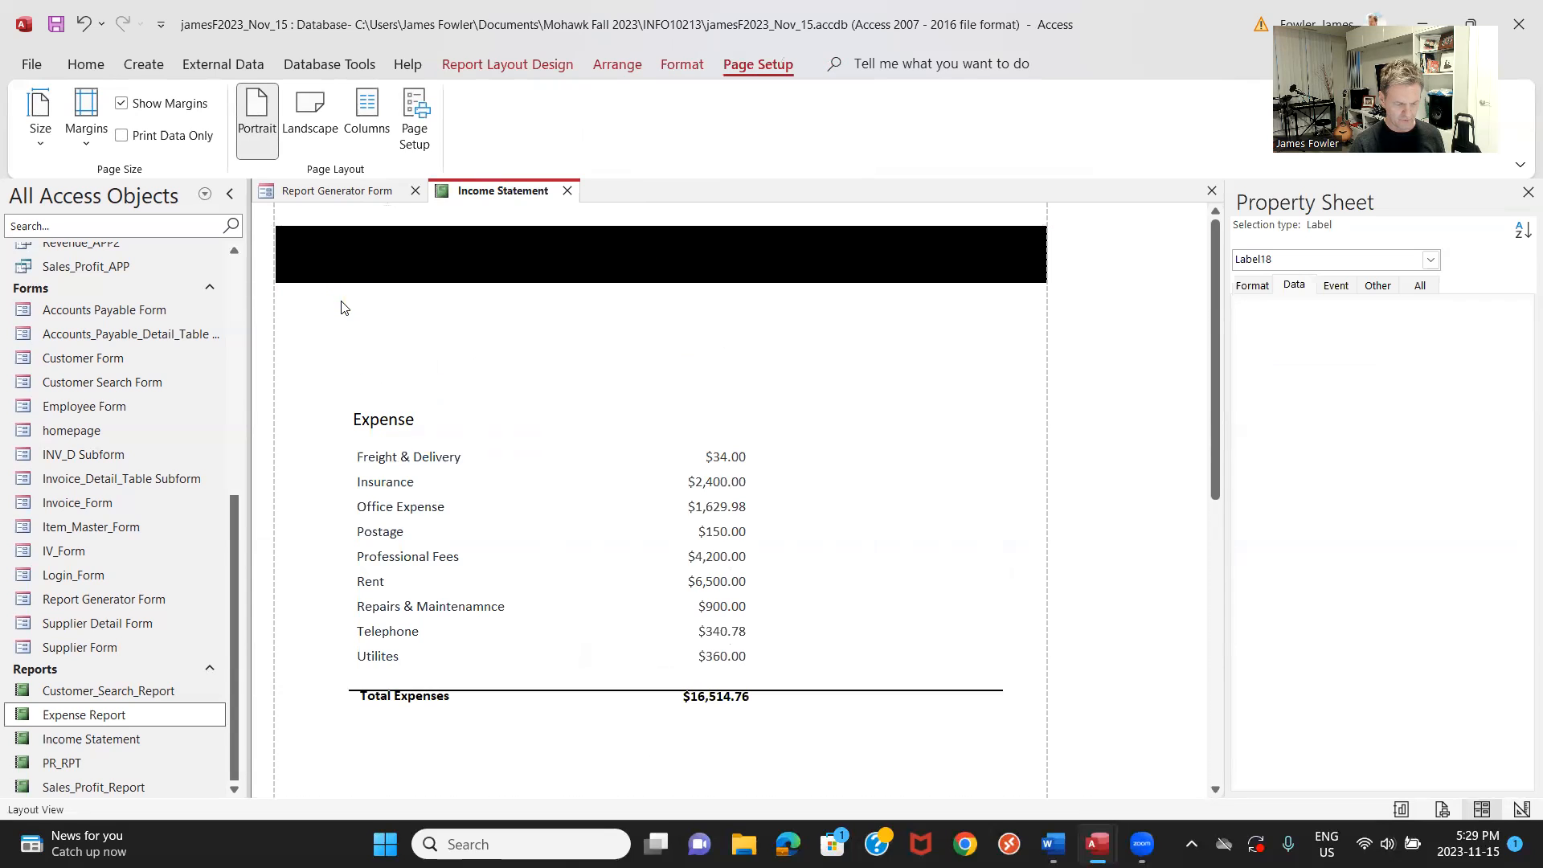
key(Right)
key(Right)
key(Right)
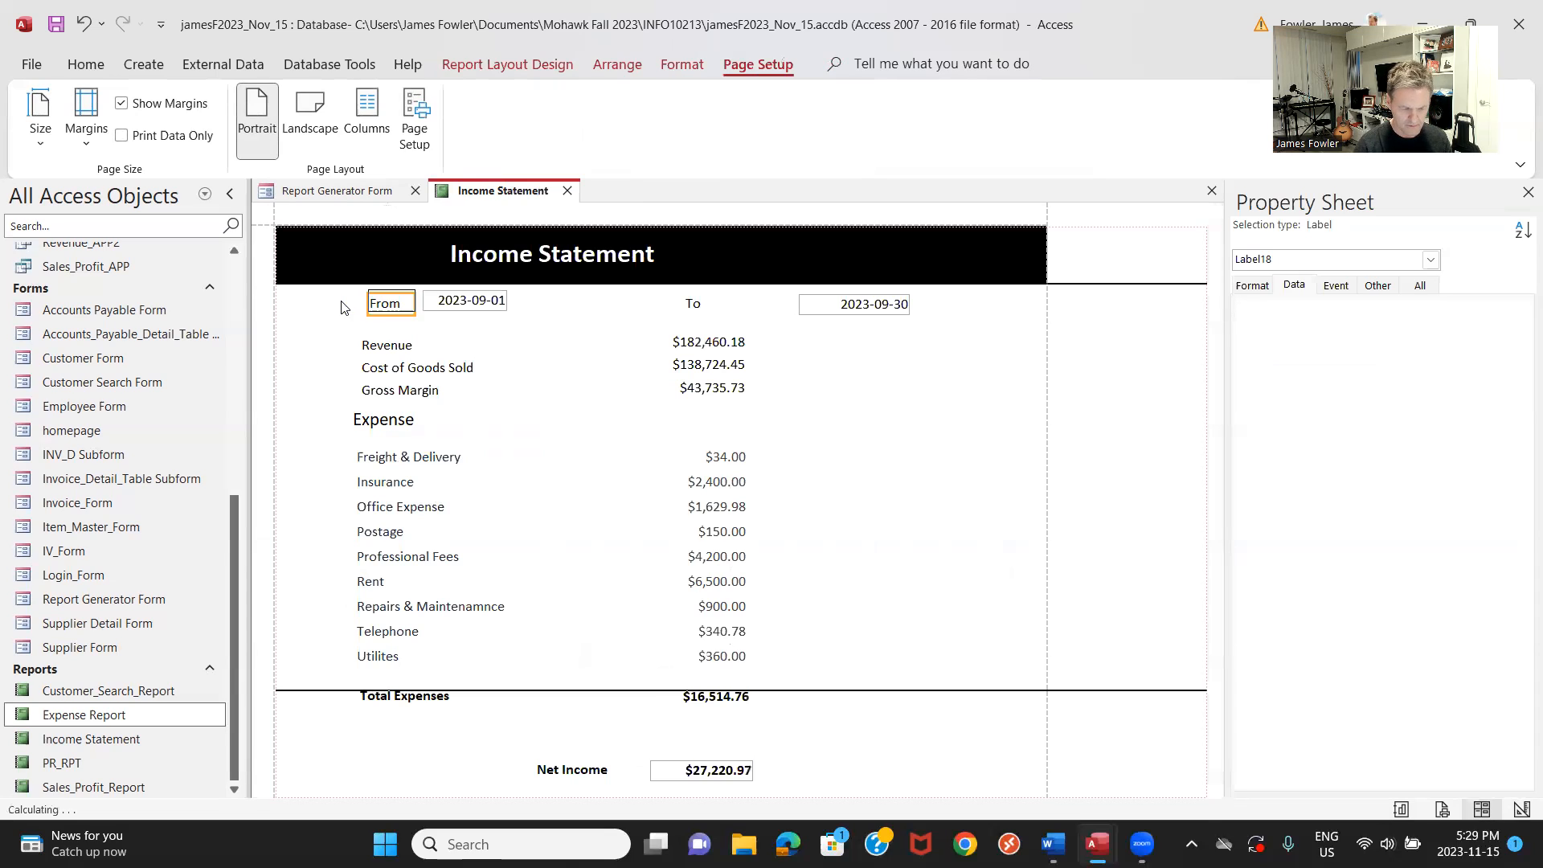
Shift the From label and its date box together further right, above the Revenue line.
shift+click(481, 307)
key(Right)
key(Right)
key(Right)
key(Right)
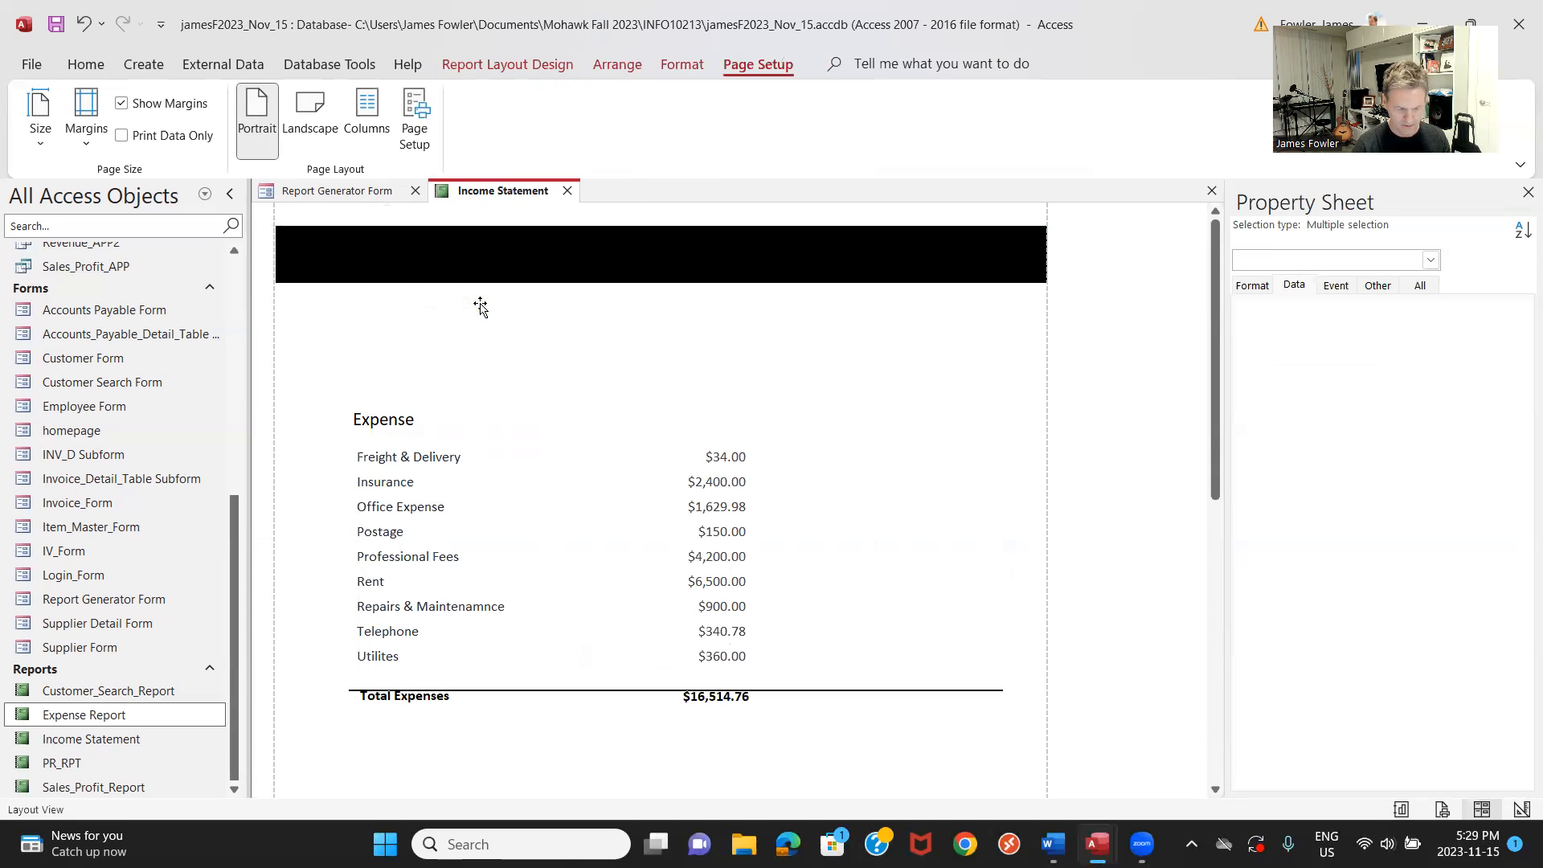
key(Right)
key(Right)
key(Right)
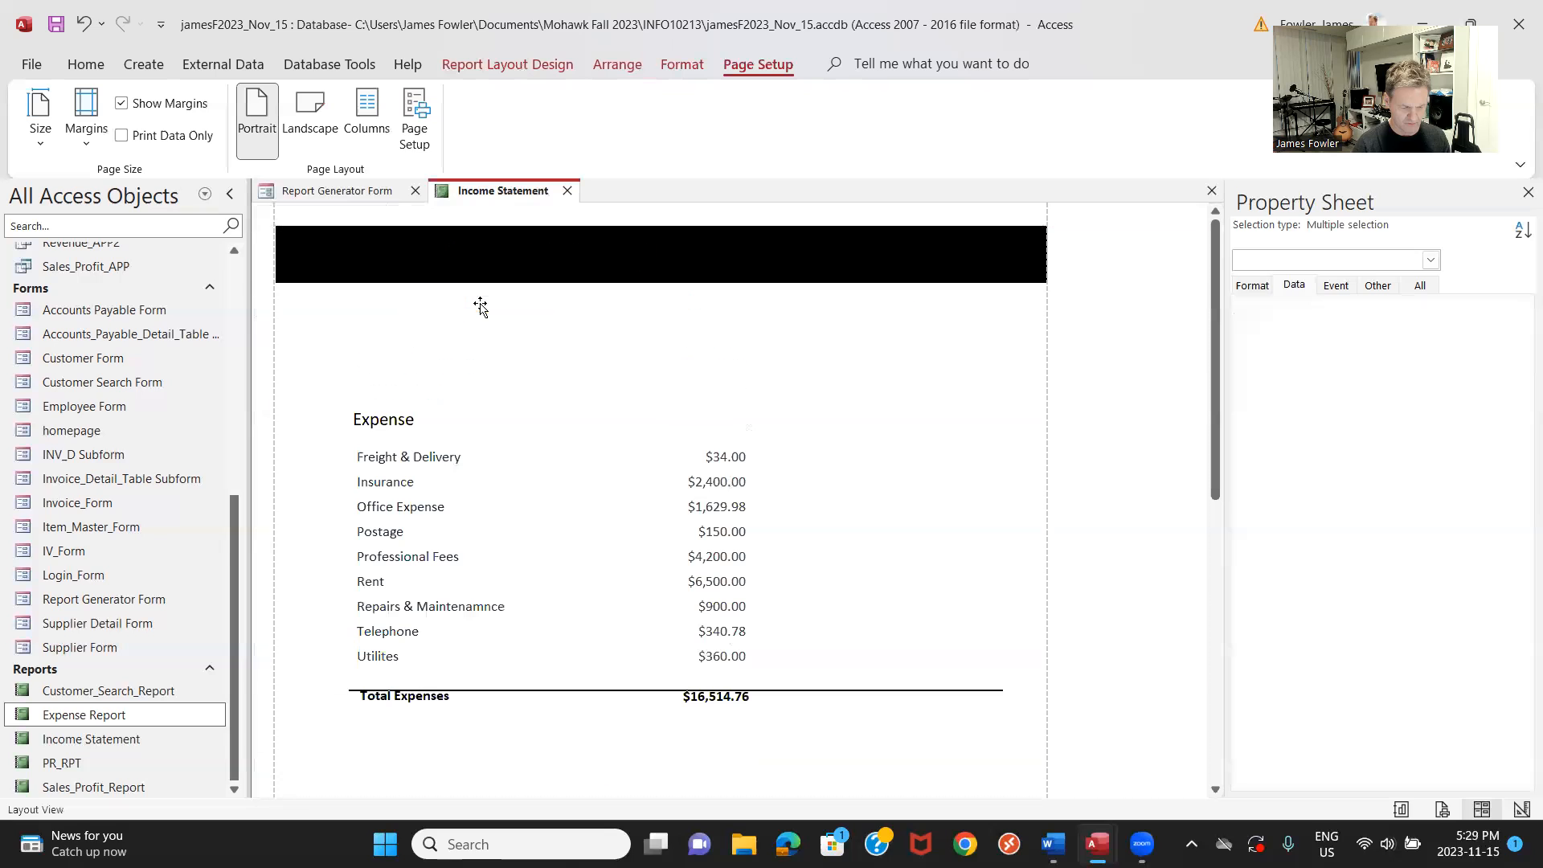
Move the To label left until it sits just after the From date, and raise it level with that date.
click(693, 303)
key(Left)
key(Left)
key(Left)
key(Left)
key(Left)
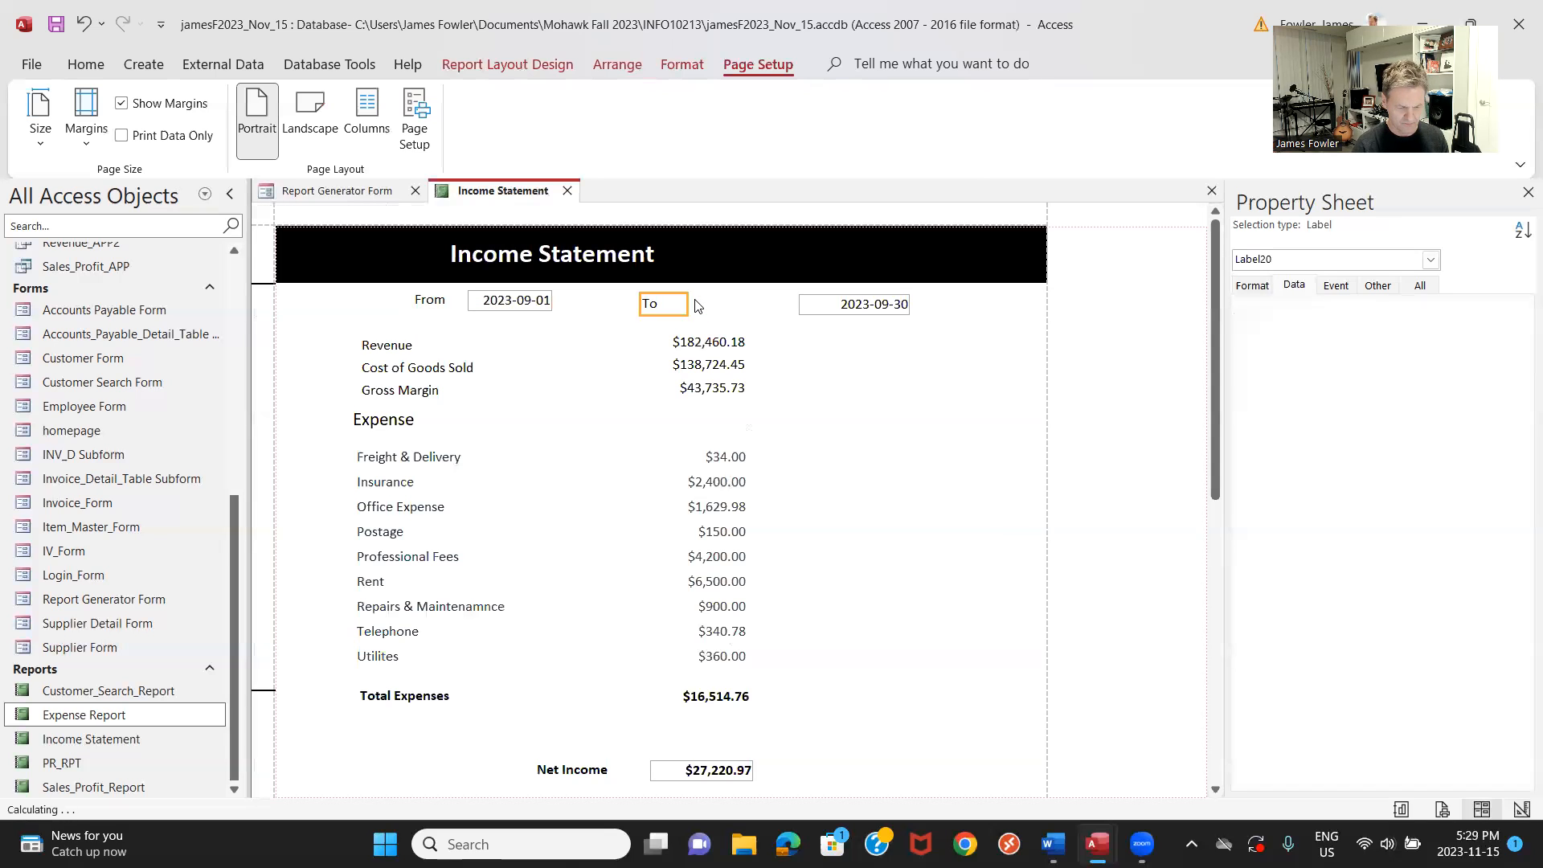
key(Left)
key(Left)
key(Left)
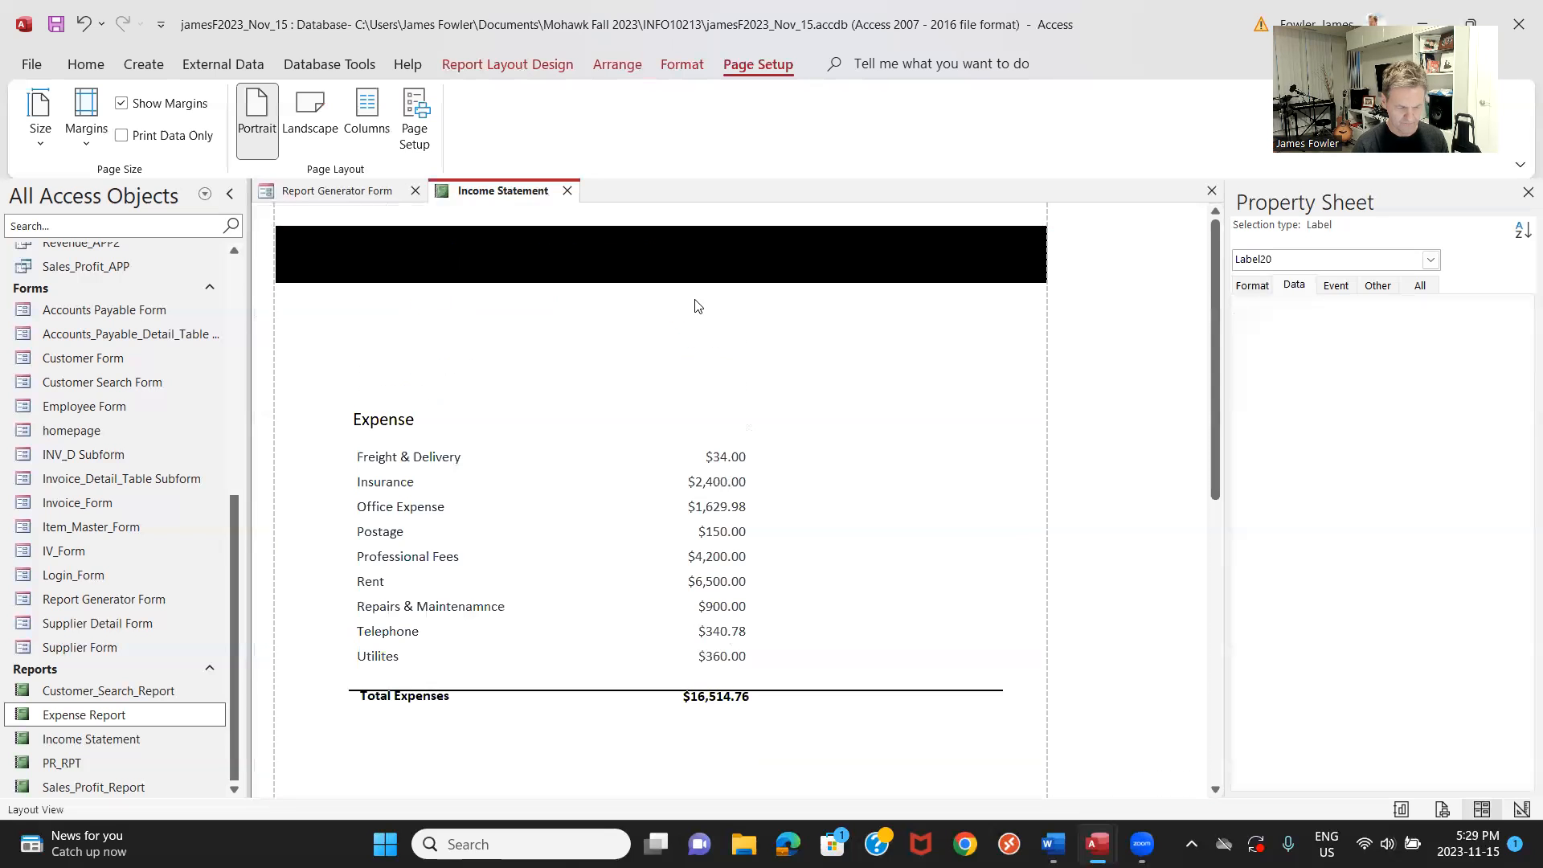
key(Left)
key(Left)
key(Up)
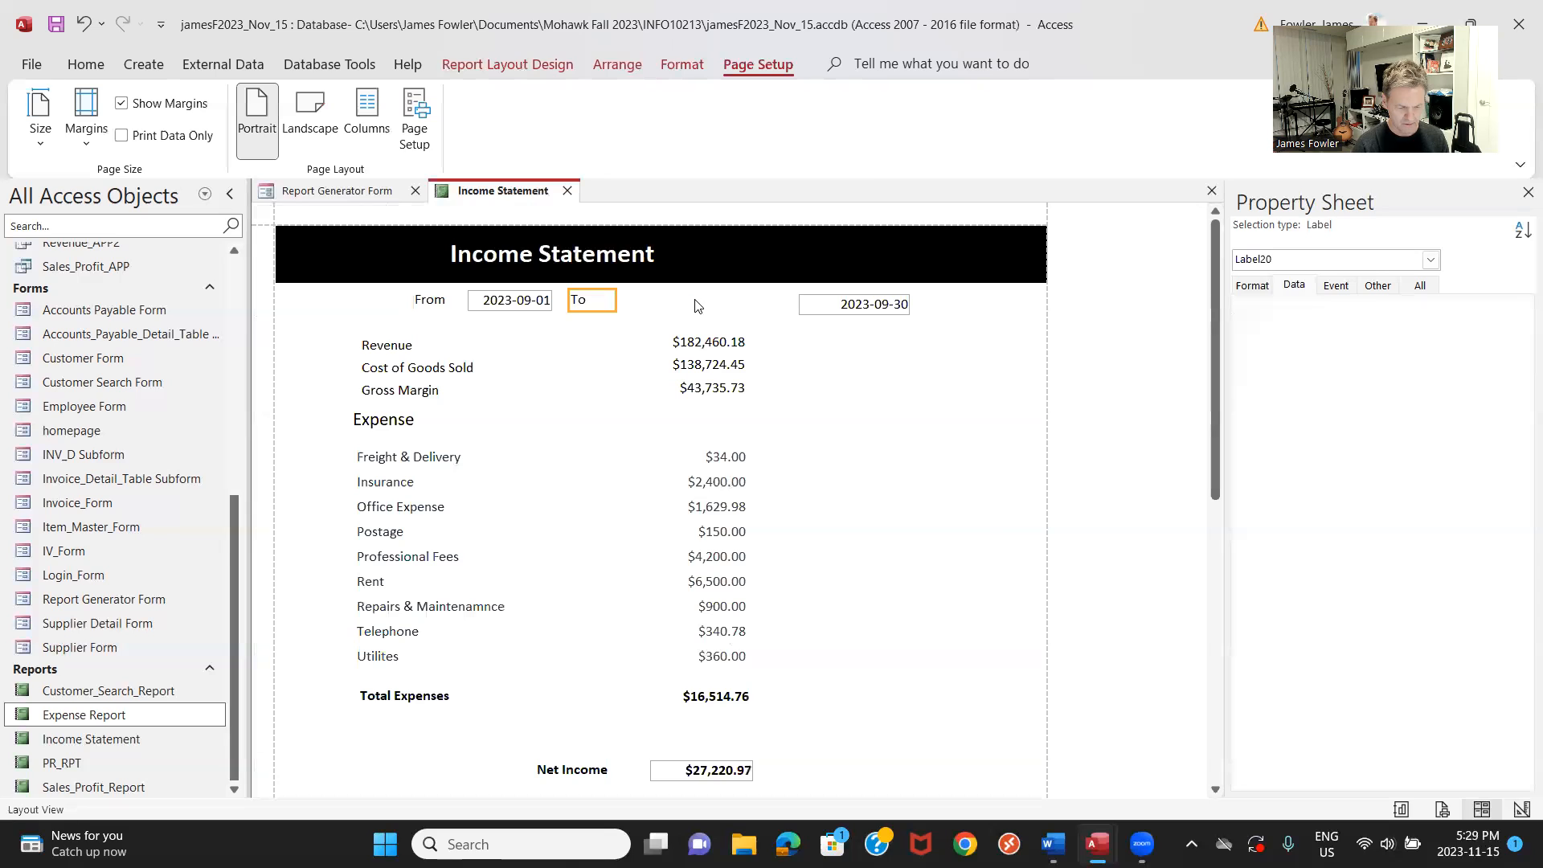
Move the To date box left beside the To label, narrow it to fit the date, and align it with the From date.
click(812, 303)
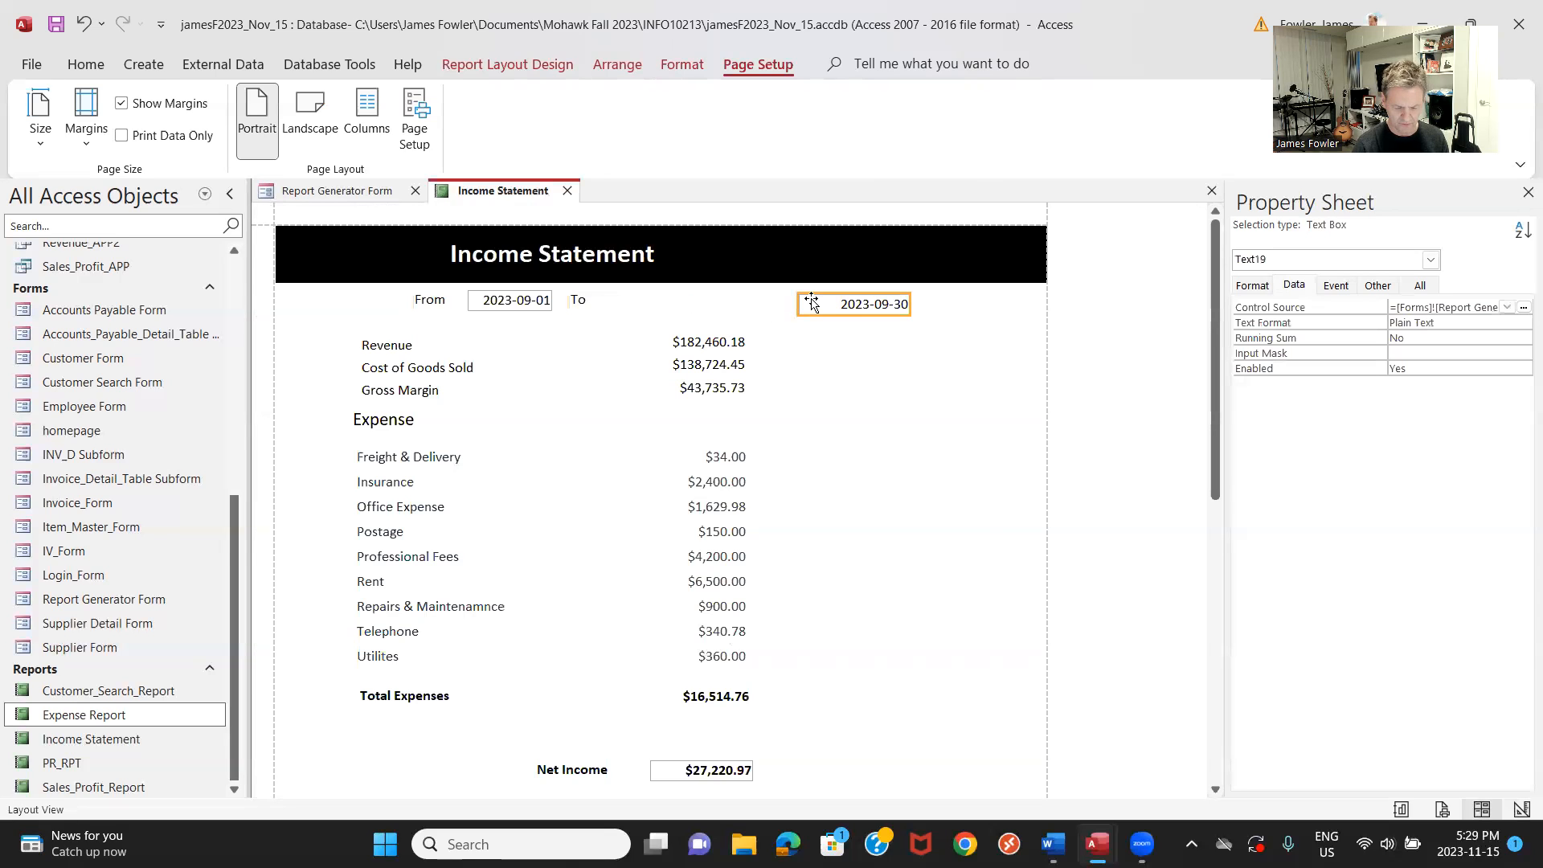
key(Left)
key(Left)
key(Left)
key(Left)
key(Left)
key(Left)
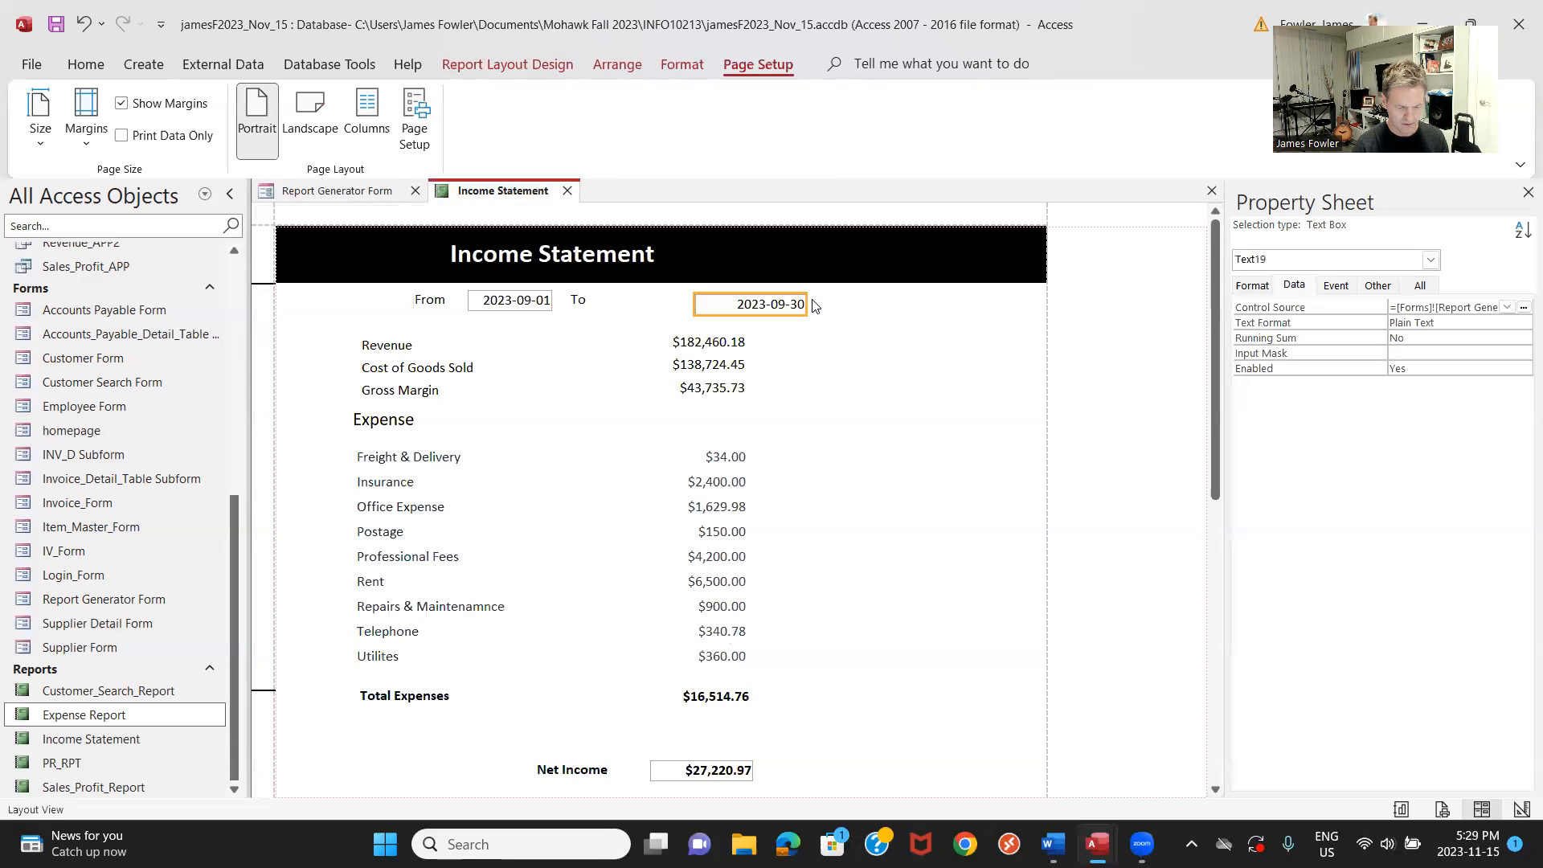
key(Left)
key(Left)
key(Left)
key(Left)
key(Left)
key(Left)
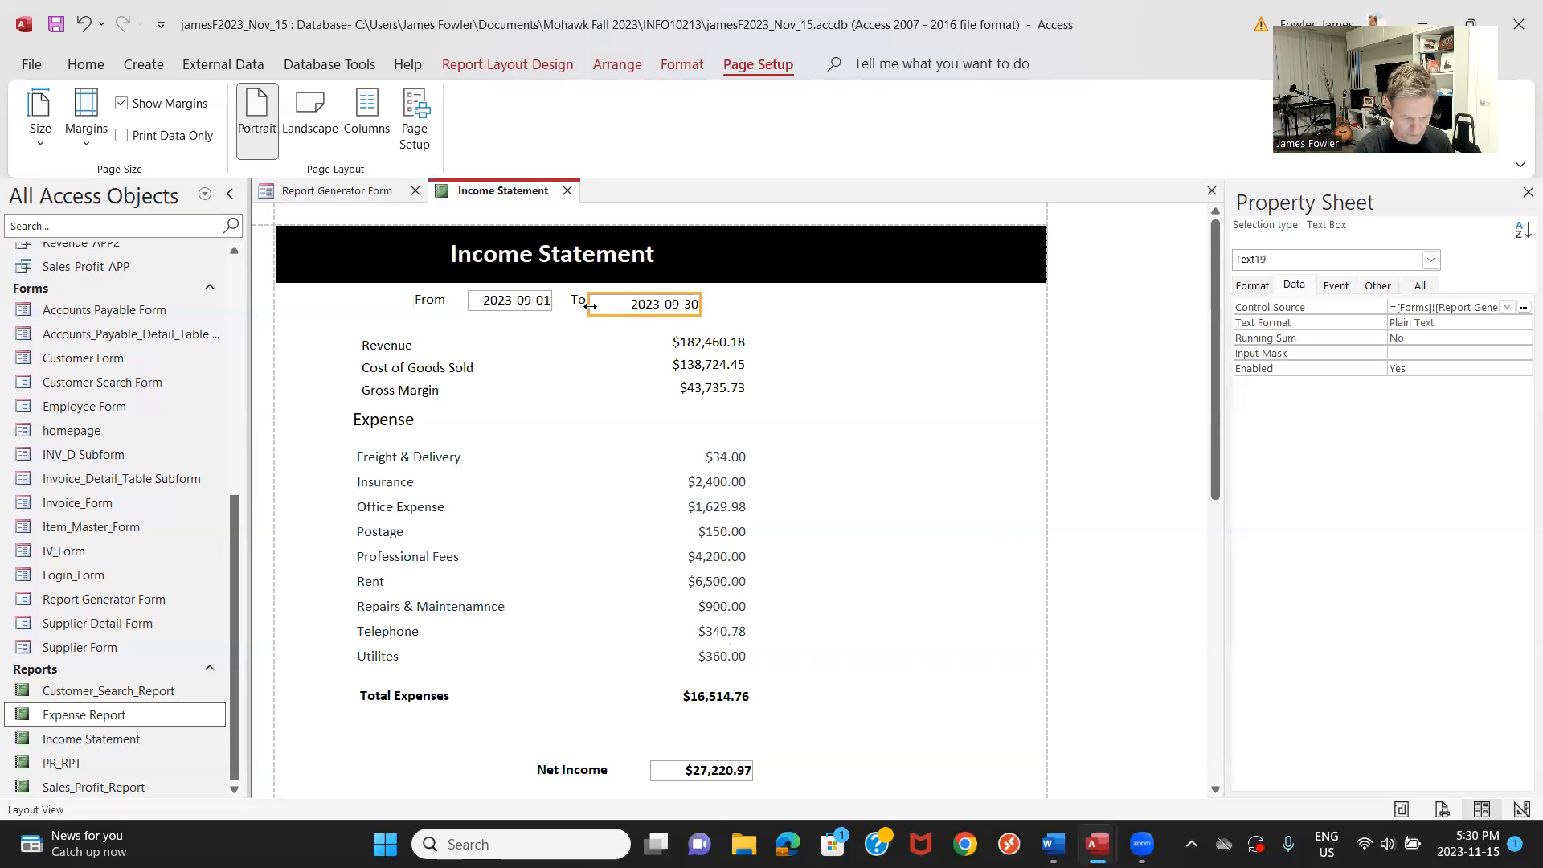
drag(592, 305, 615, 309)
key(Left)
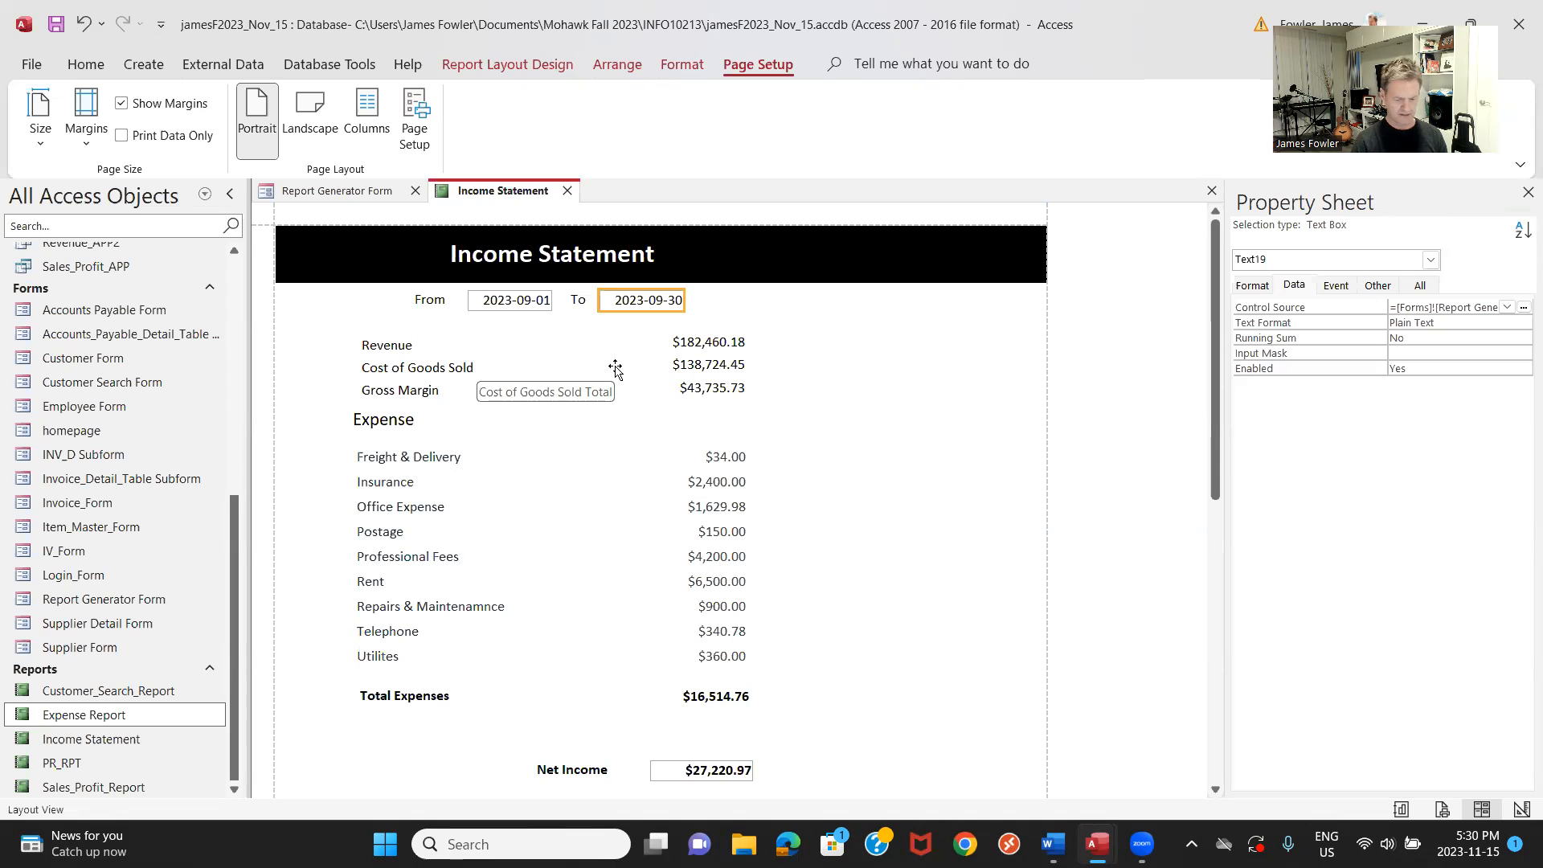
Save and close the Income Statement report, and regenerate it from the Report Generator Form.
right_click(526, 196)
click(578, 208)
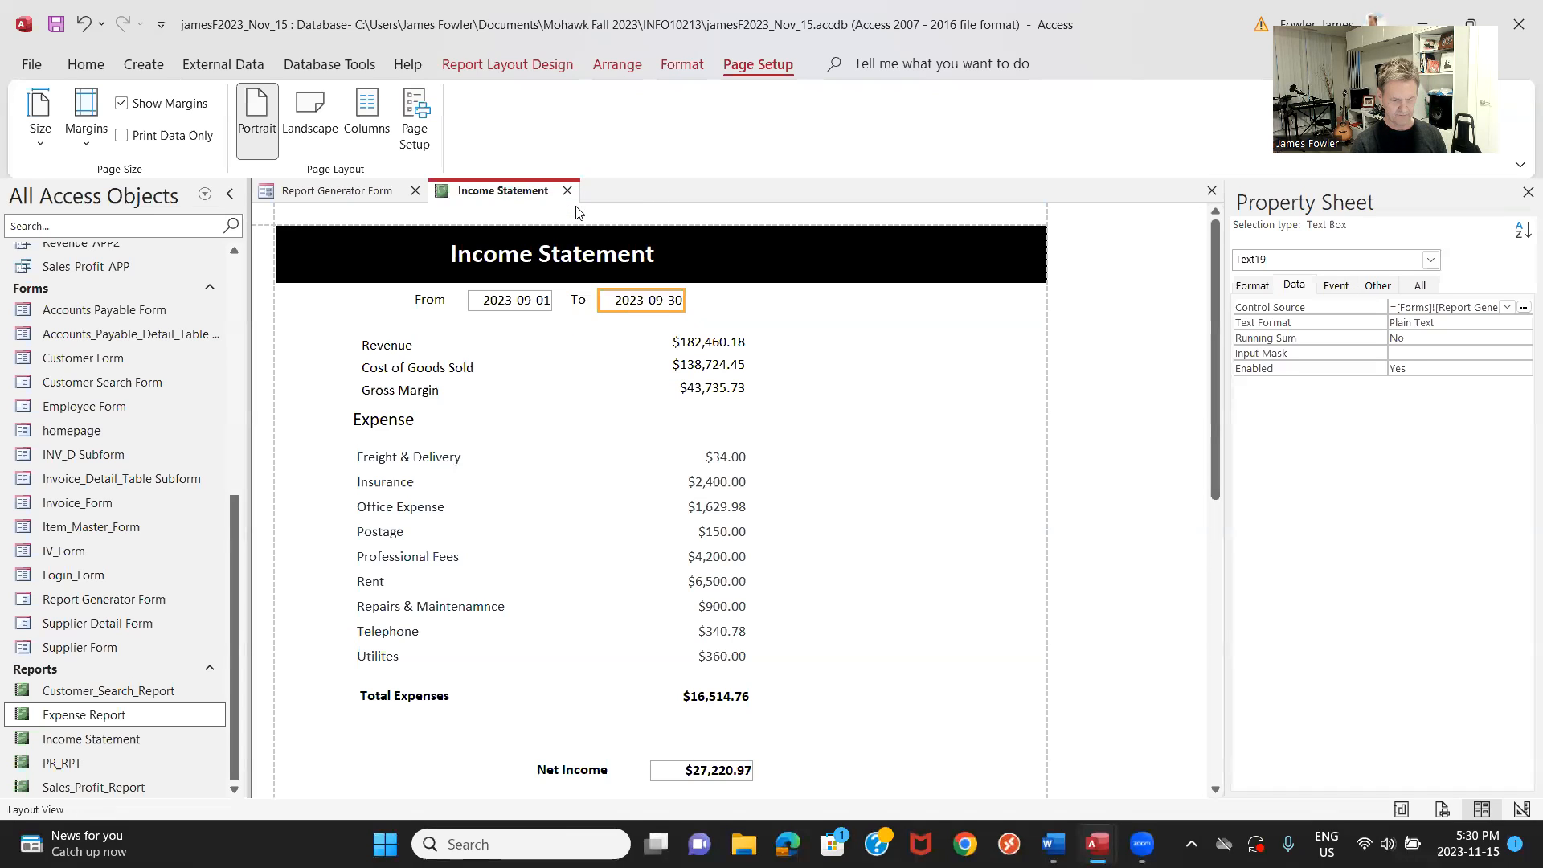
click(568, 192)
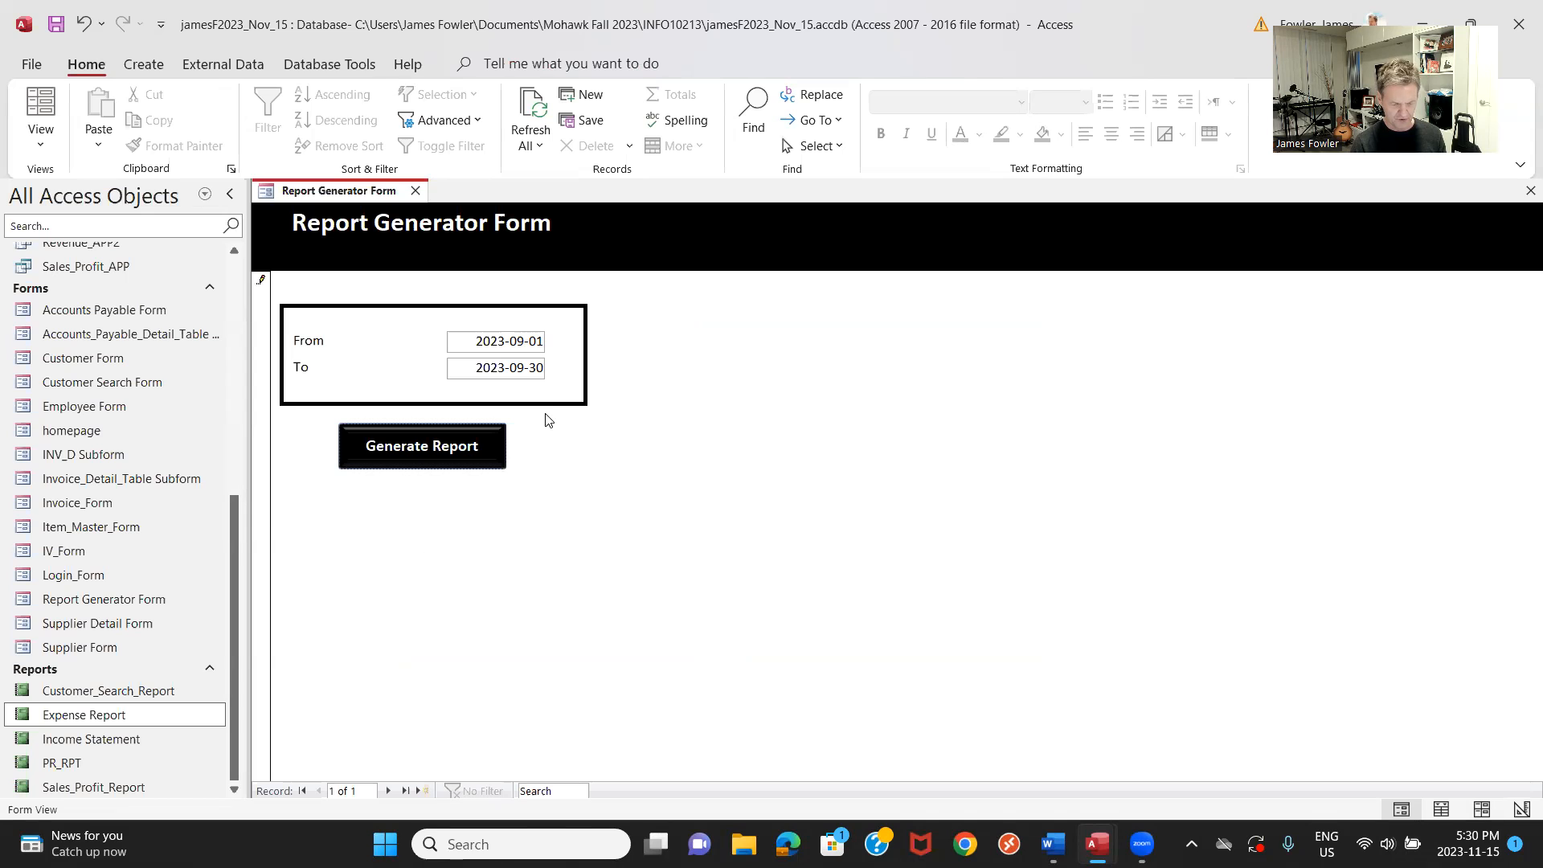
click(402, 455)
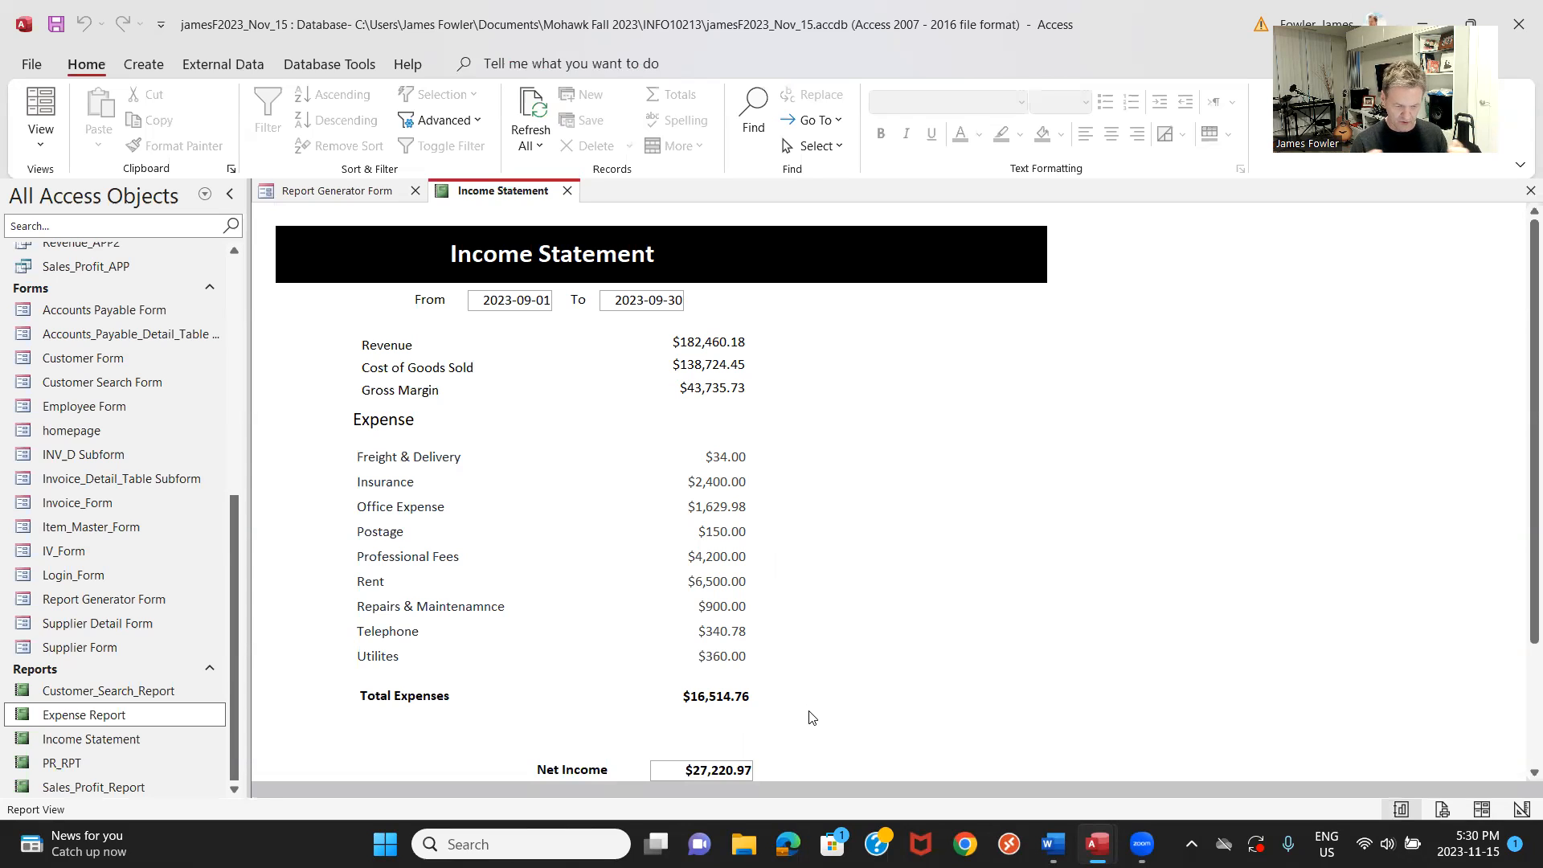
Close the report and generate it again with the form's To date set to 2023-09-15.
click(568, 190)
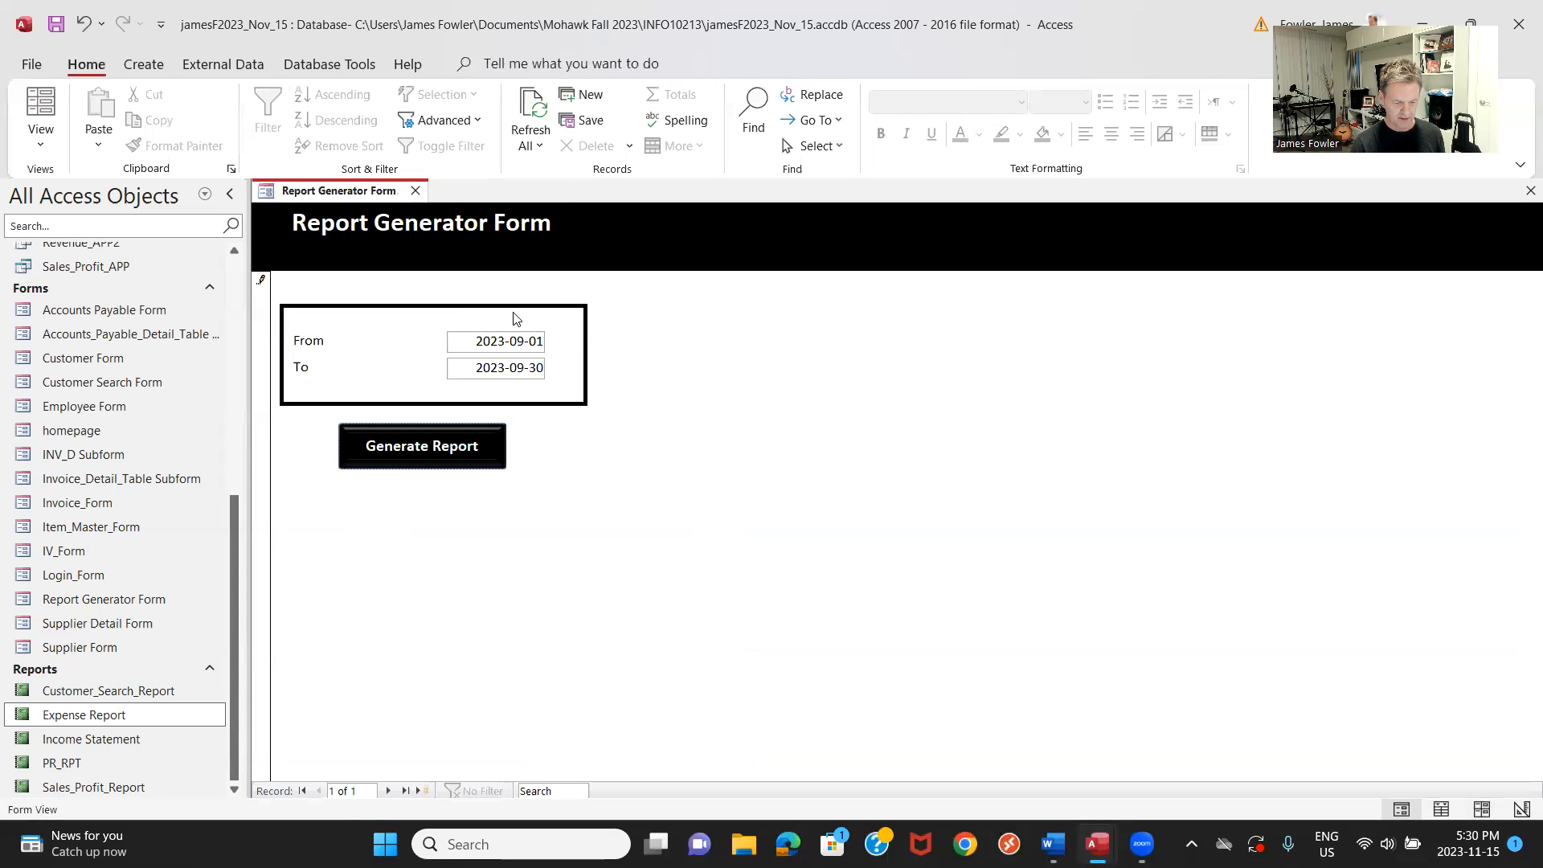
click(505, 369)
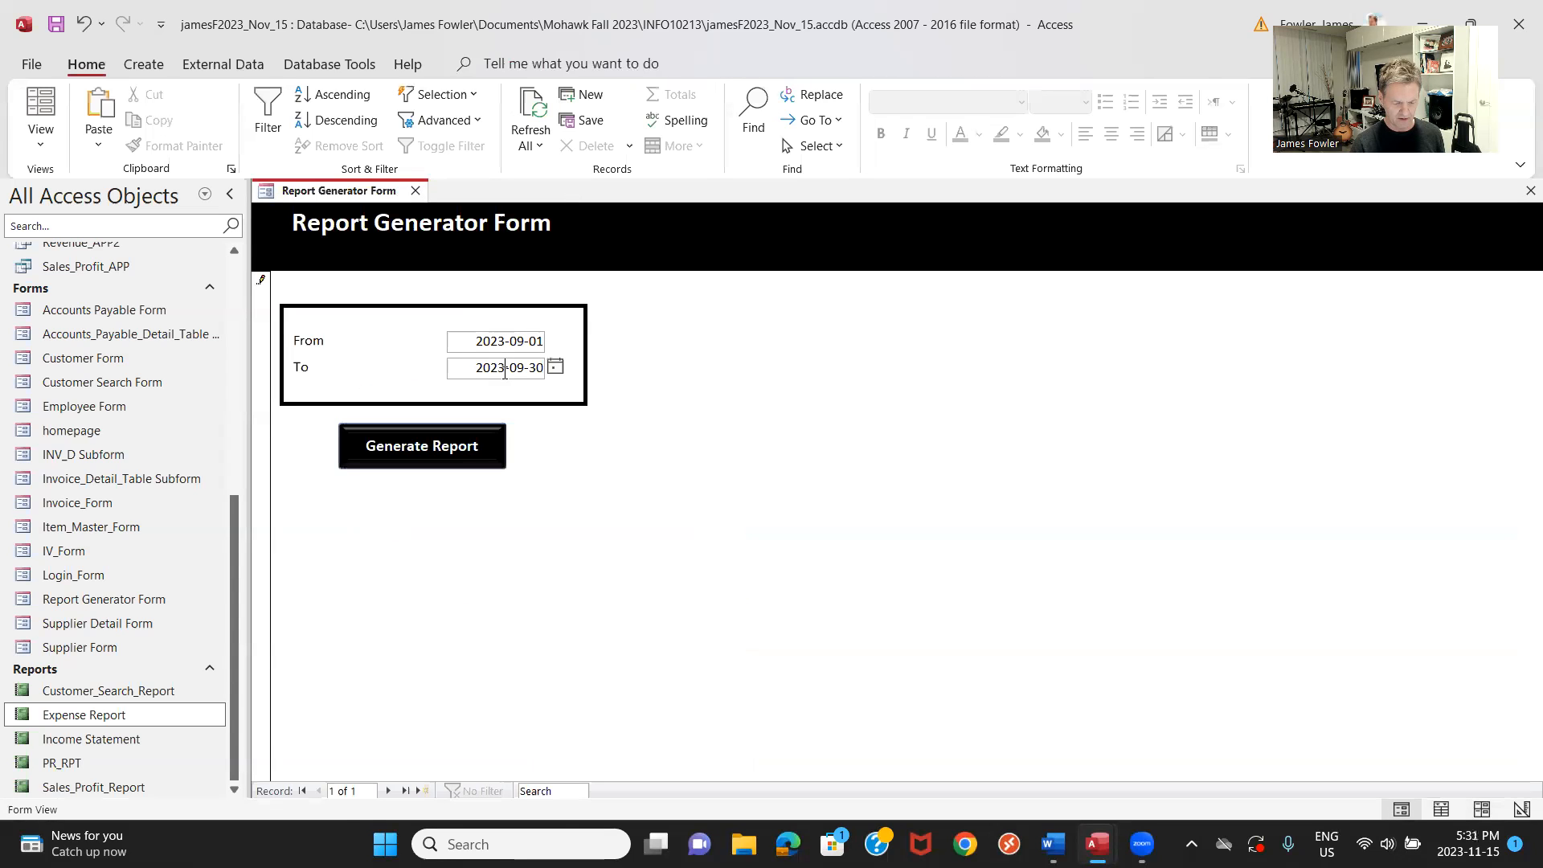
click(554, 368)
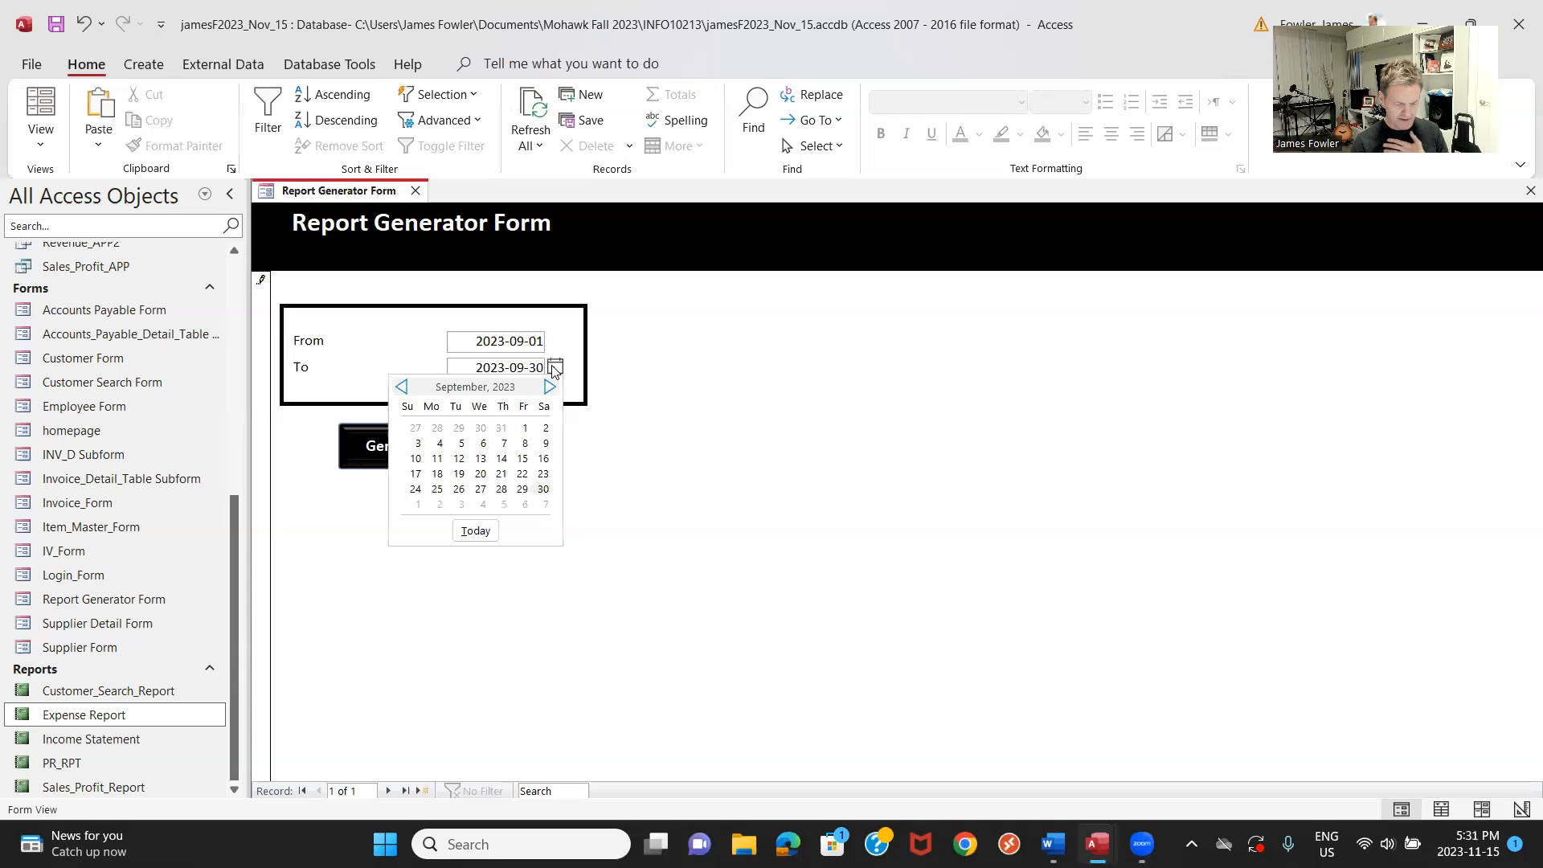
click(521, 460)
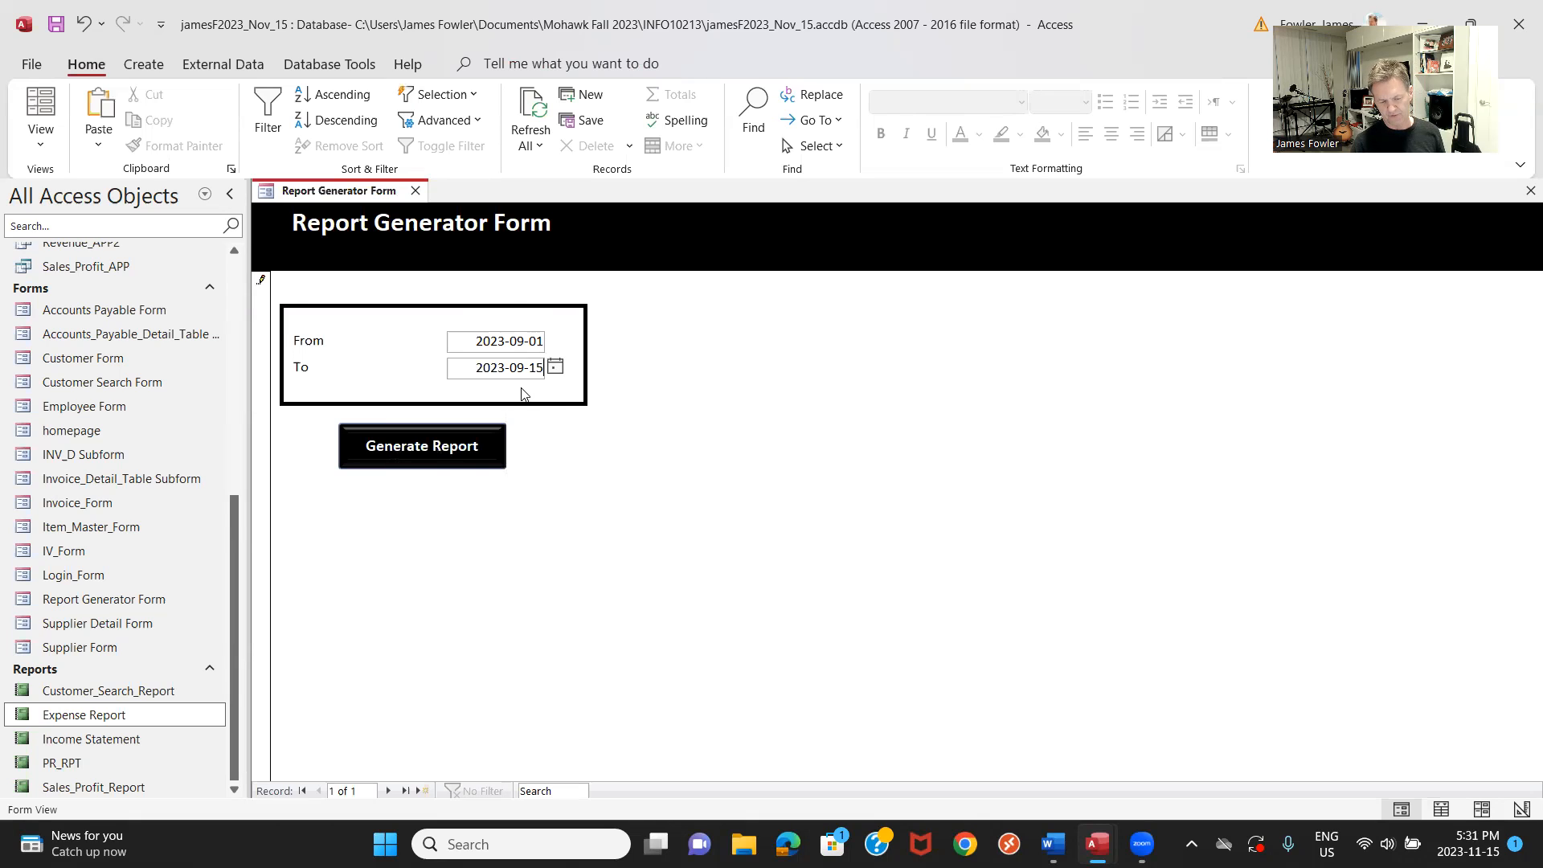
click(419, 451)
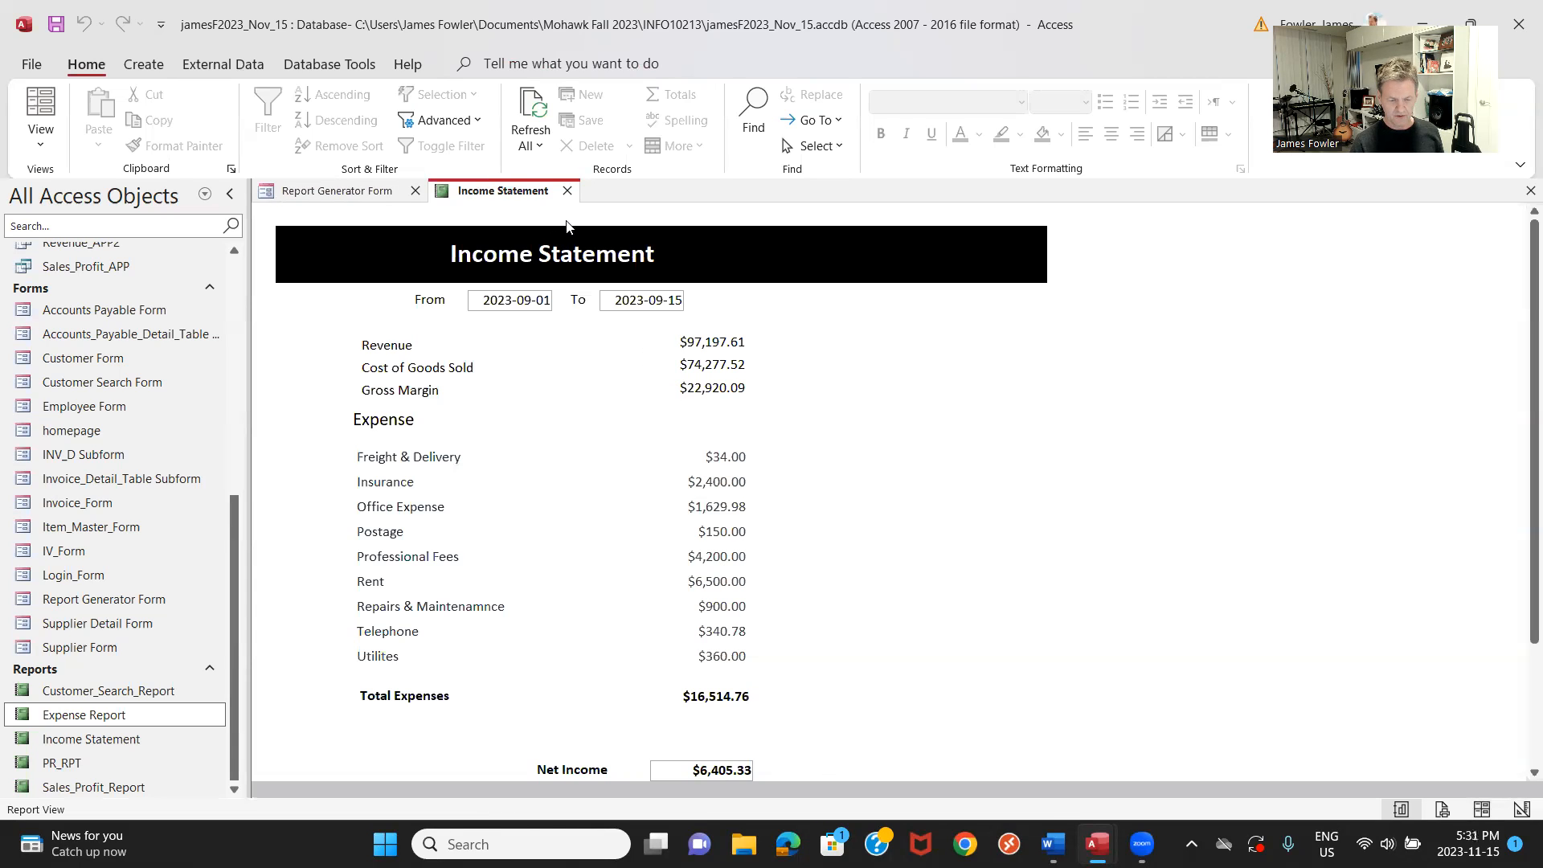
Close the report and generate it again with the form's To date set to 2023-09-30.
click(568, 193)
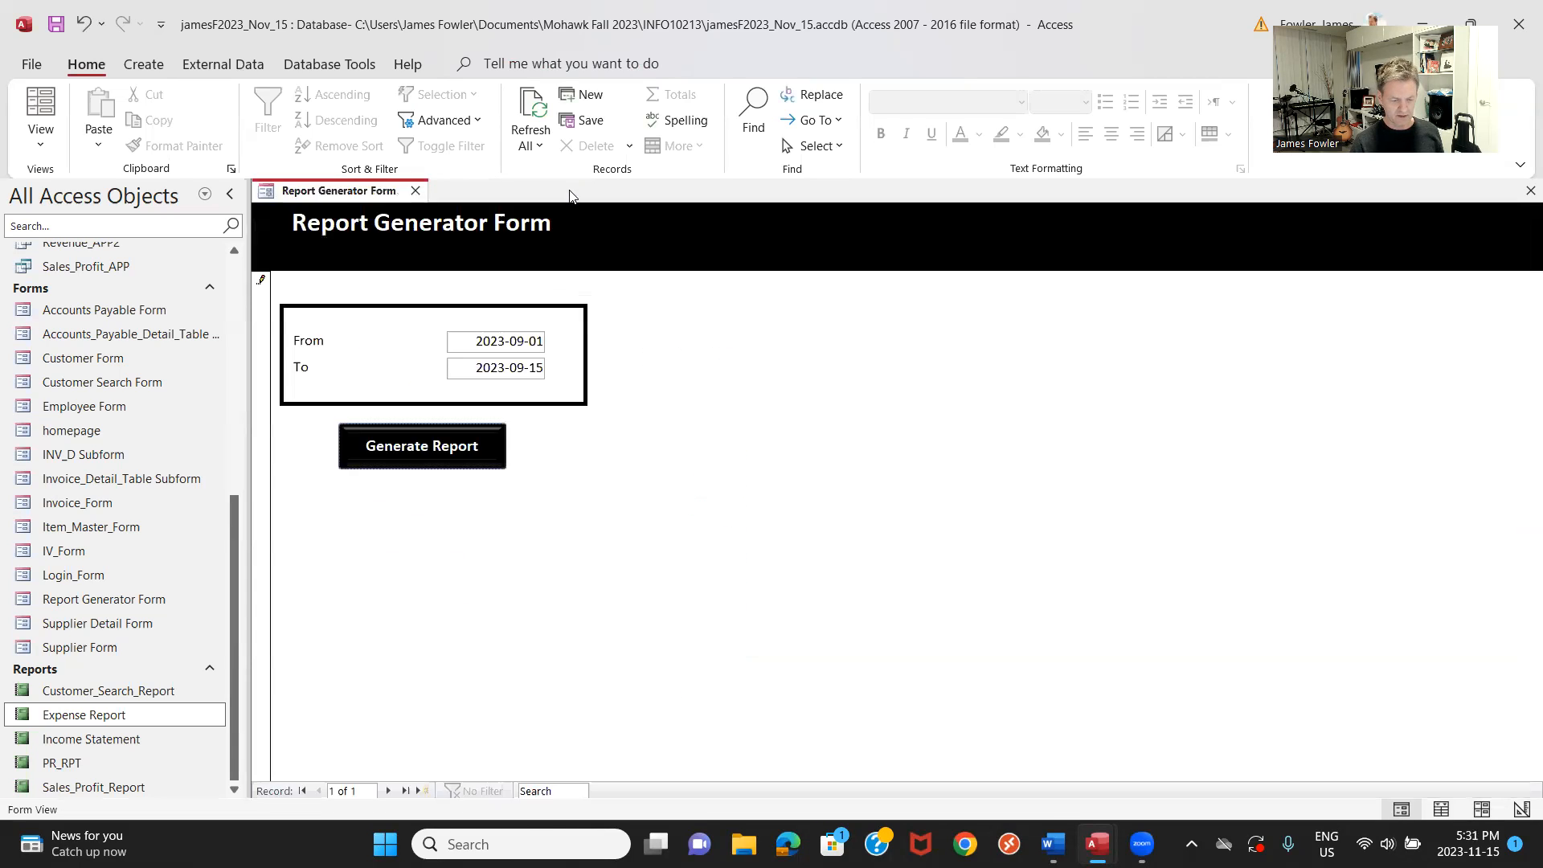
click(528, 370)
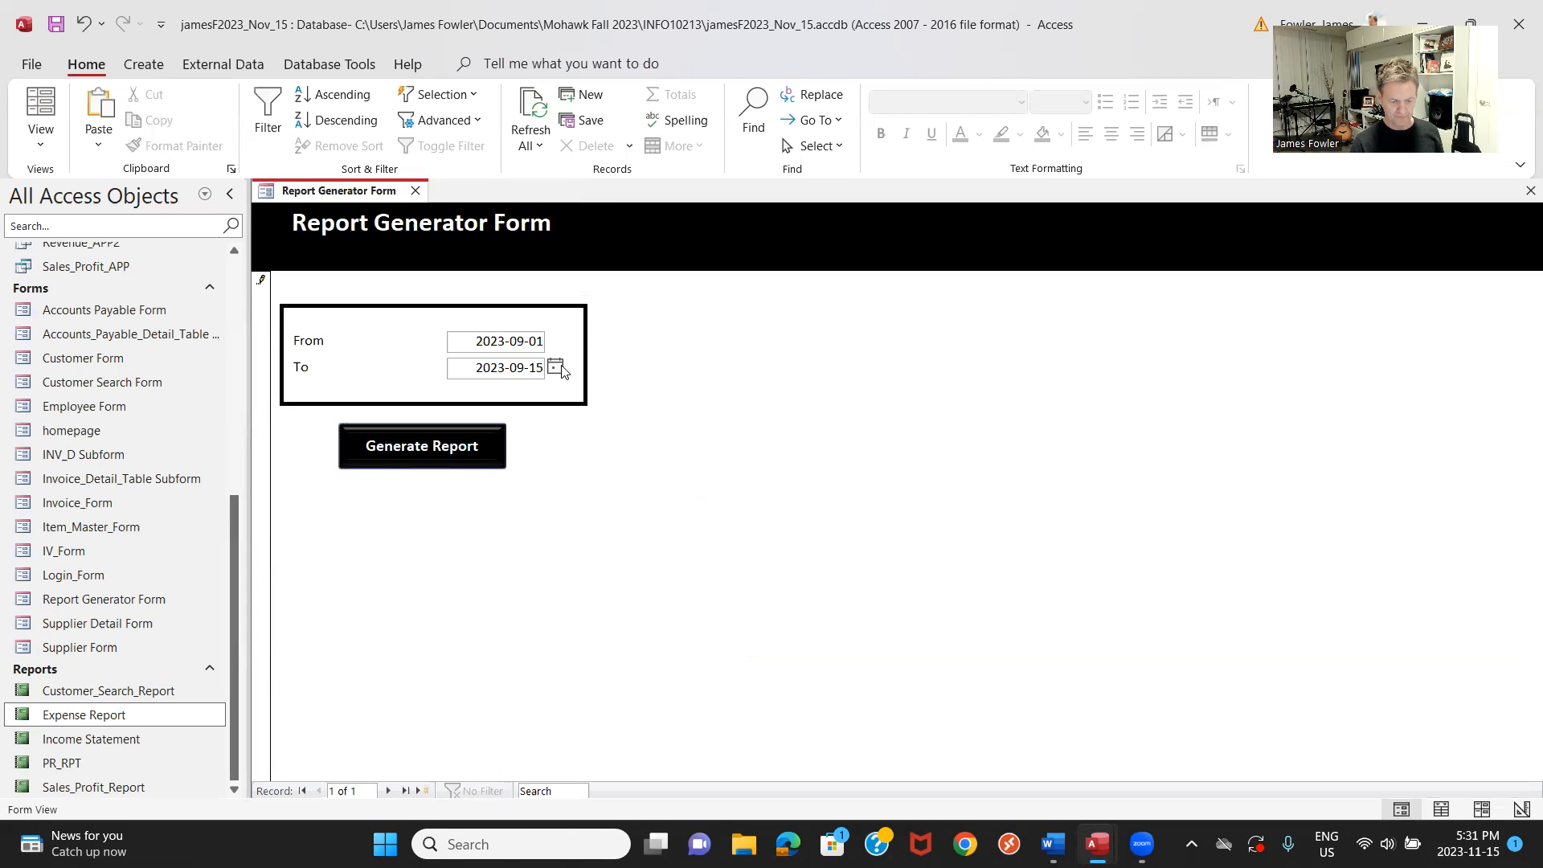
click(556, 367)
click(543, 489)
click(432, 445)
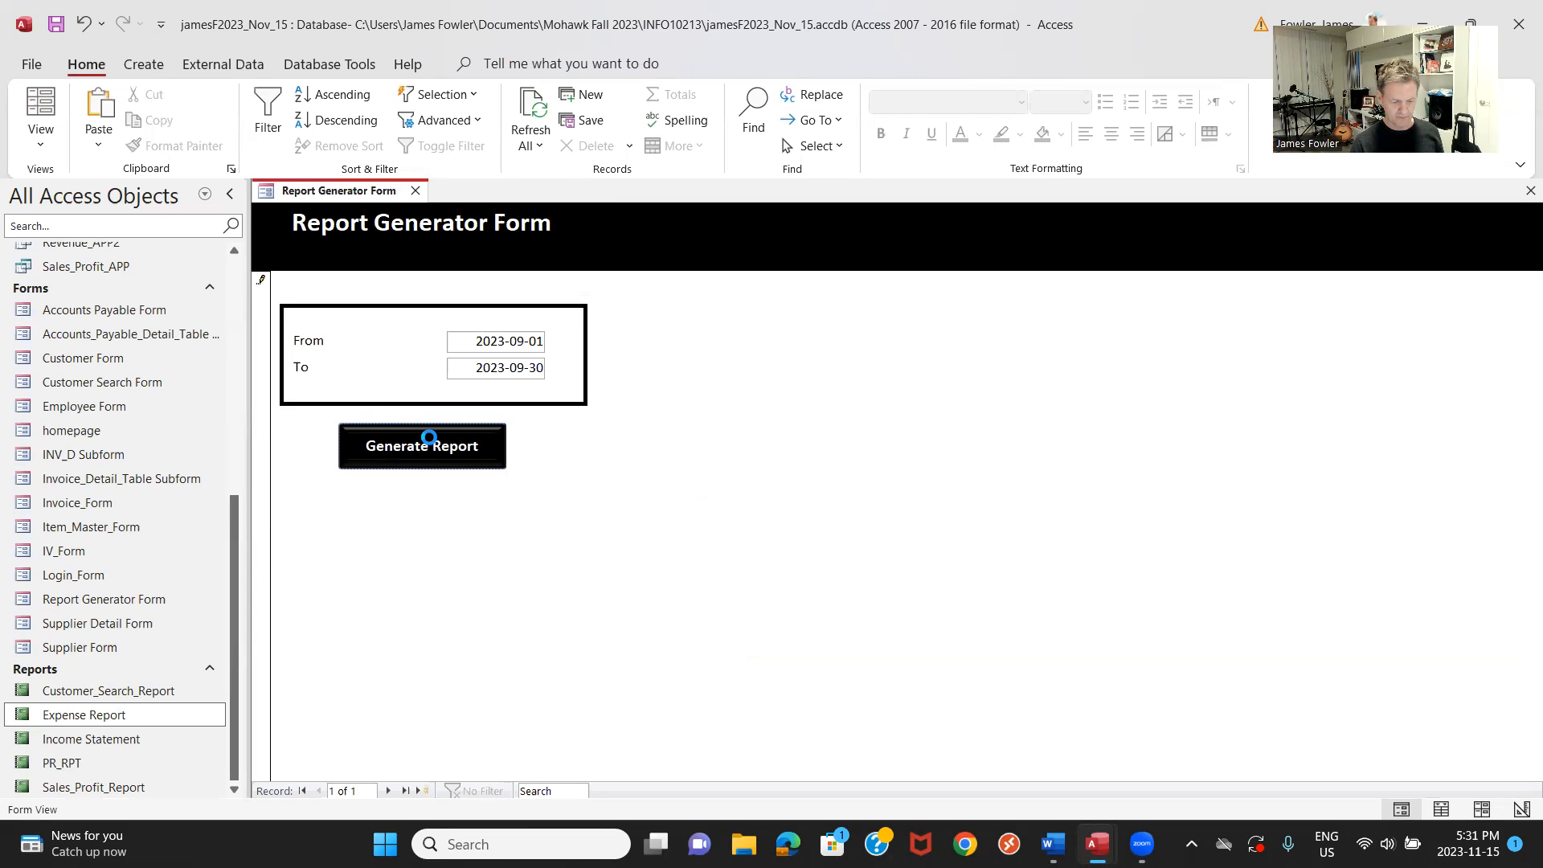